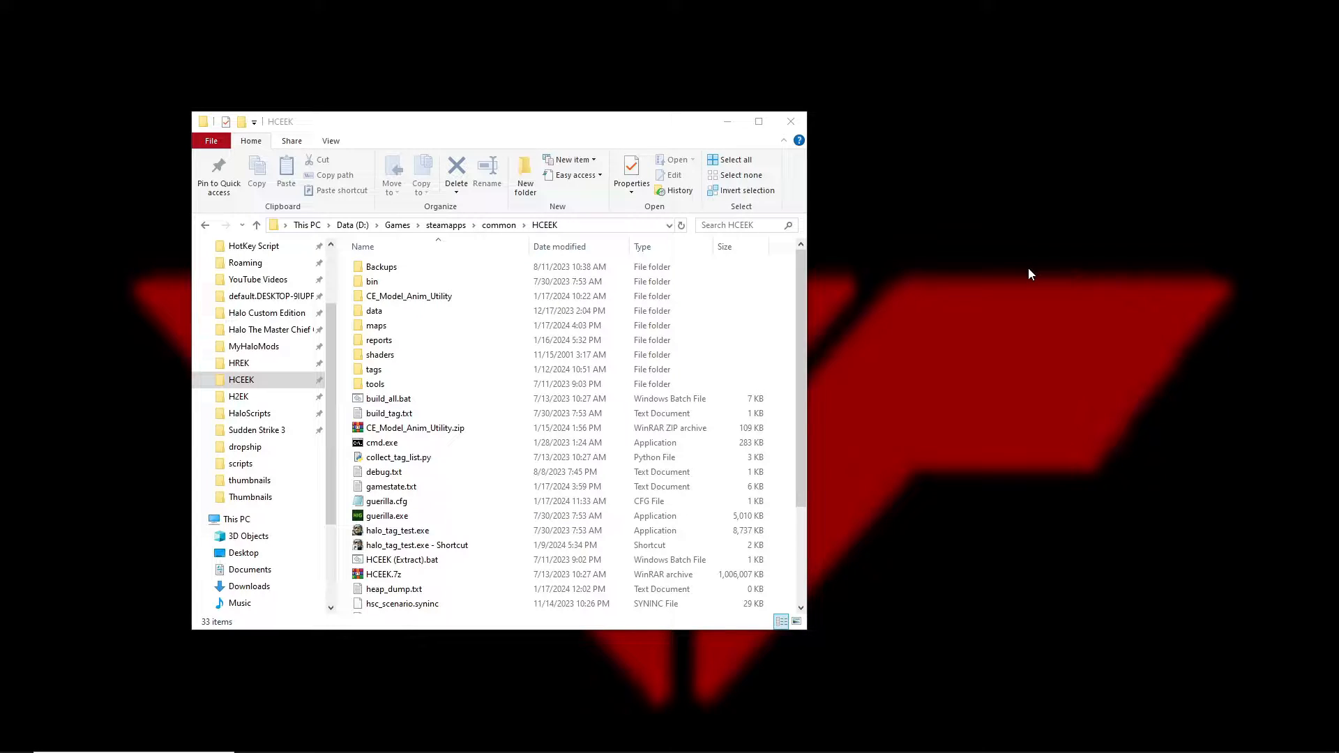
Select the CE_Model_Anim_Utility.zip archive and move the file window up and left.
left_click(378, 428)
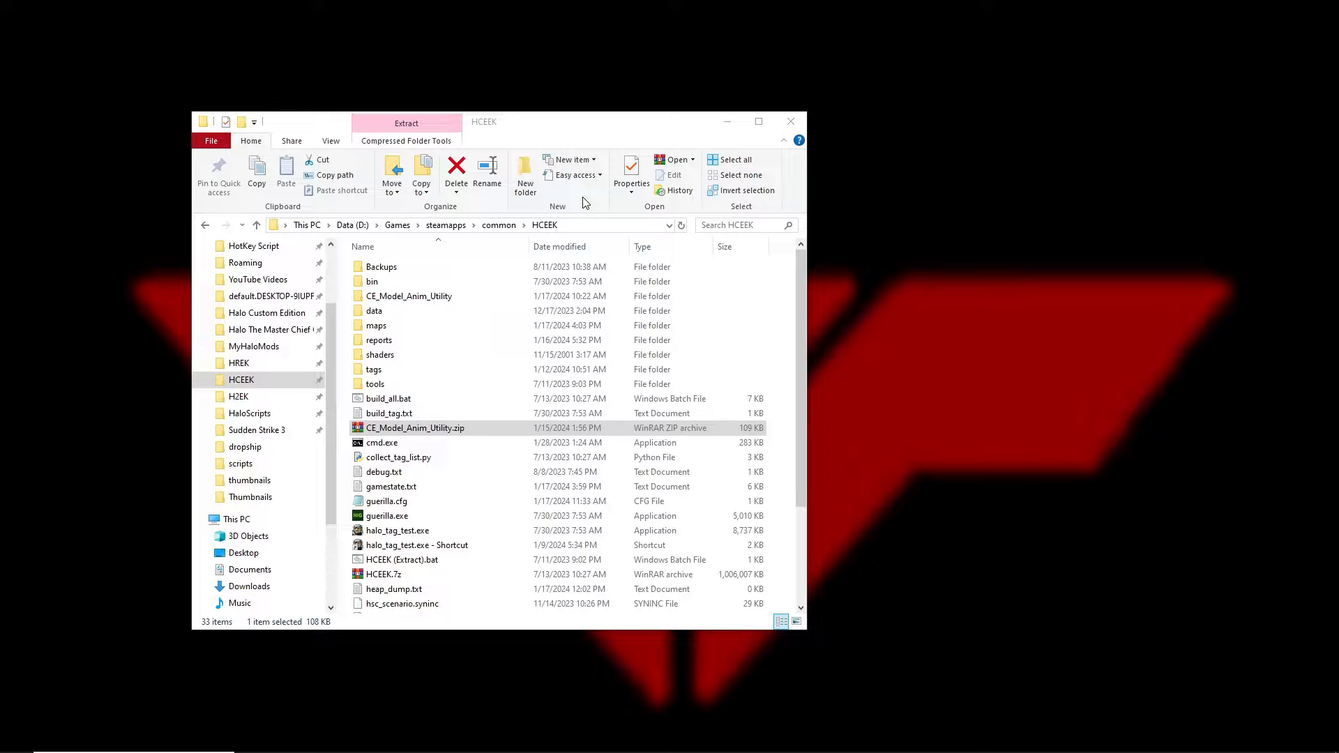
left_click_drag(607, 129, 516, 88)
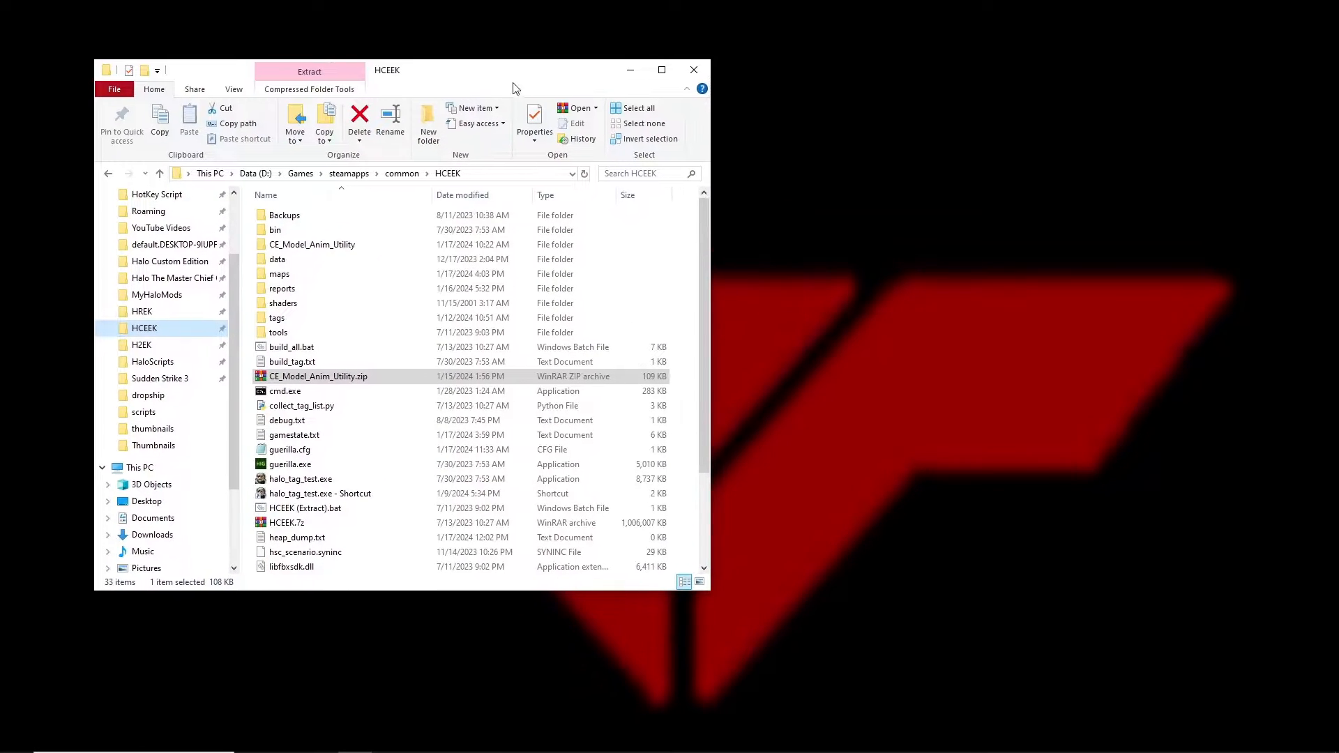
left_click(894, 276)
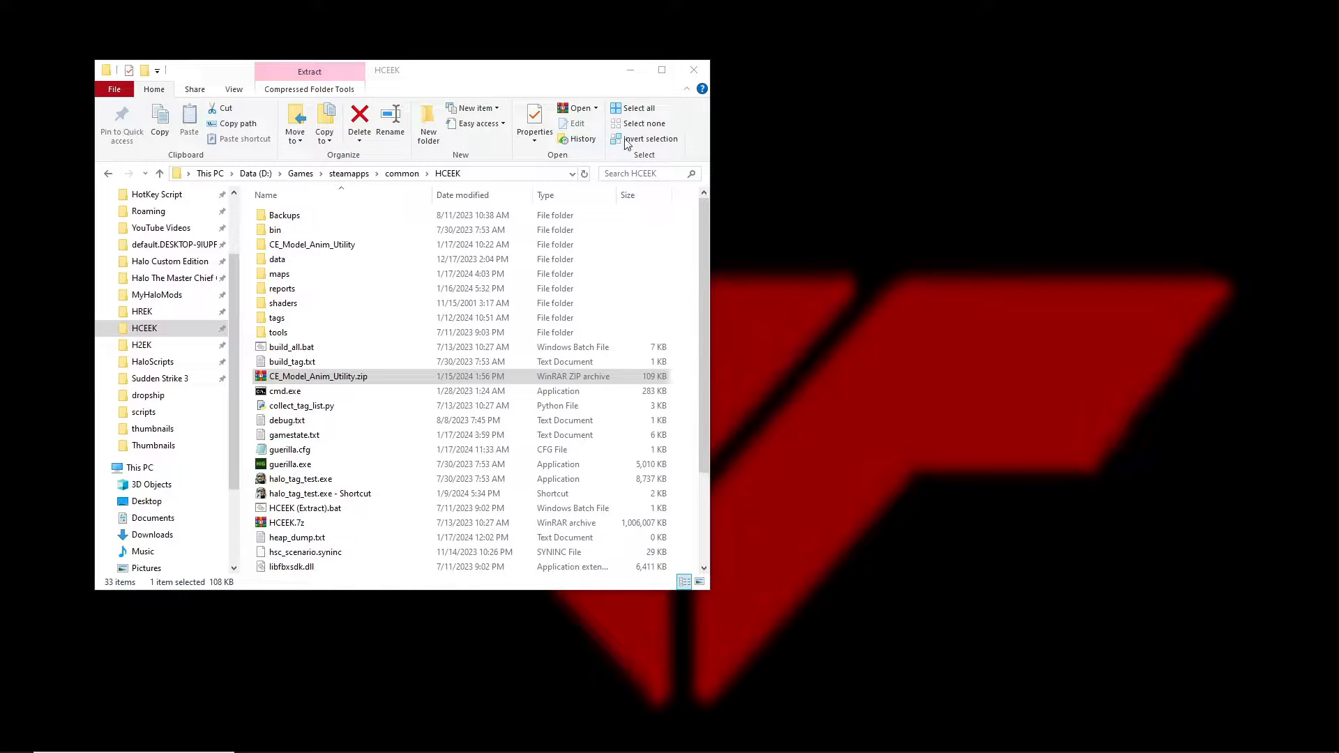
left_click_drag(553, 76, 494, 58)
left_click(972, 239)
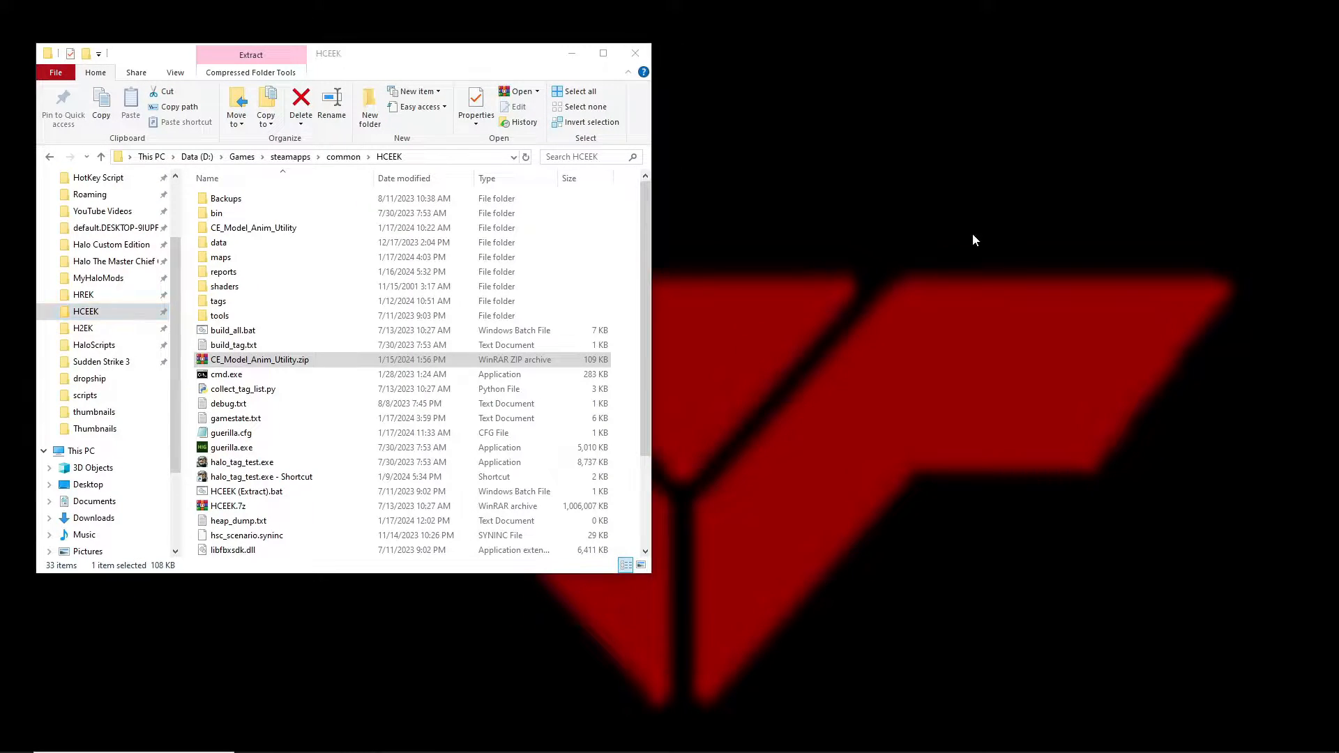
Open data\levels and create a new folder named dropship there.
double_click(247, 244)
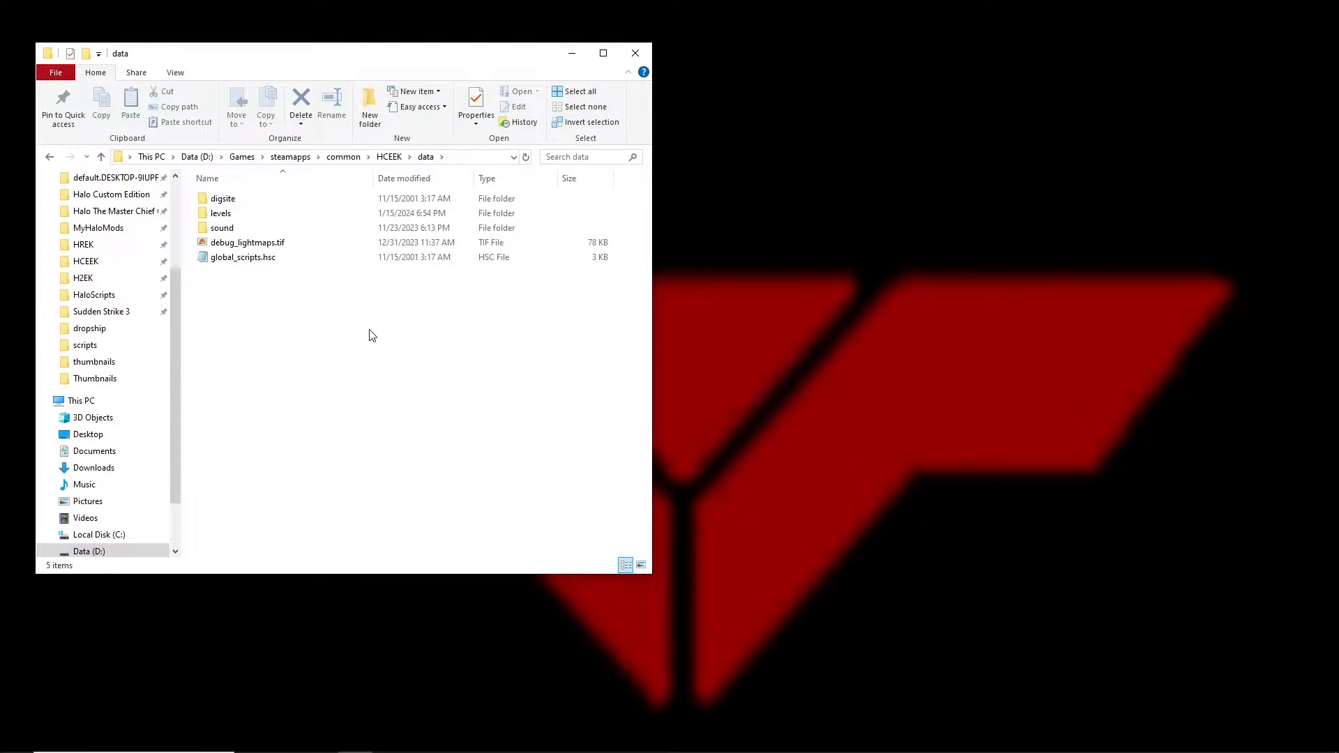
double_click(245, 216)
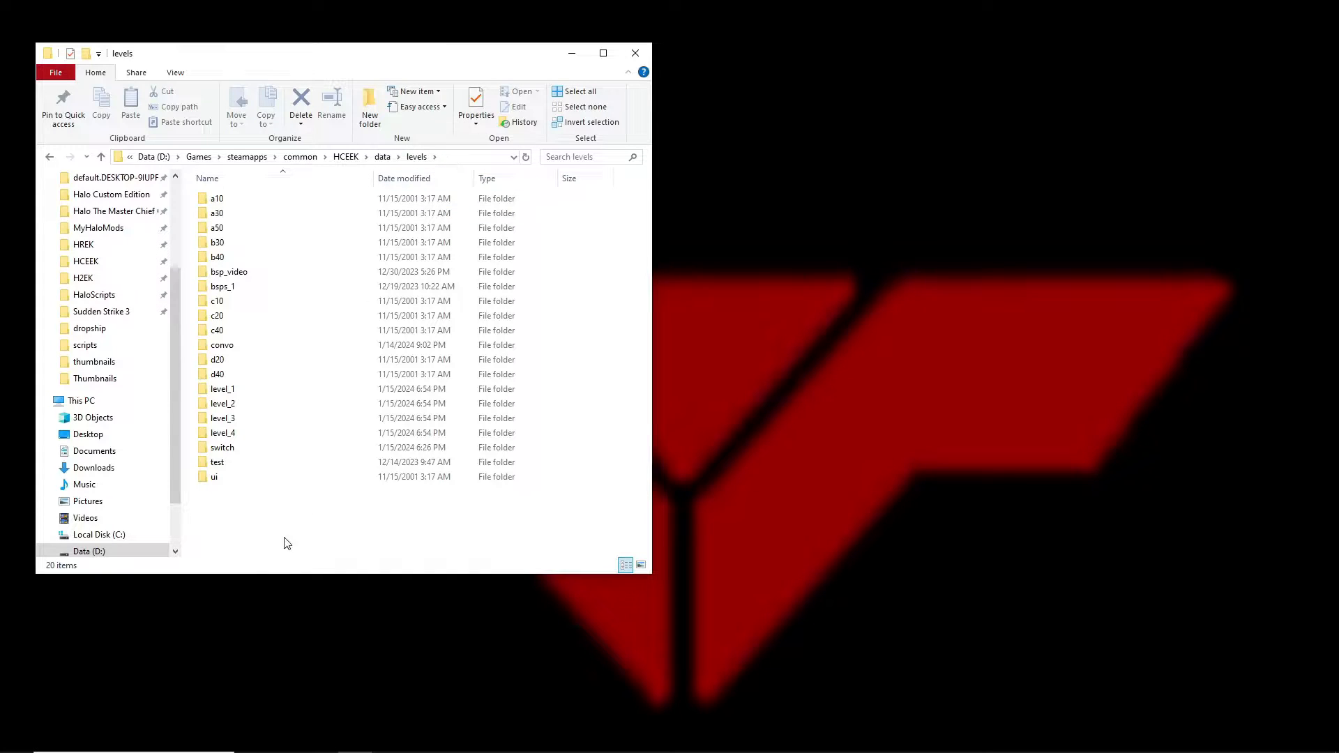
right_click(253, 535)
mouse_move(290, 496)
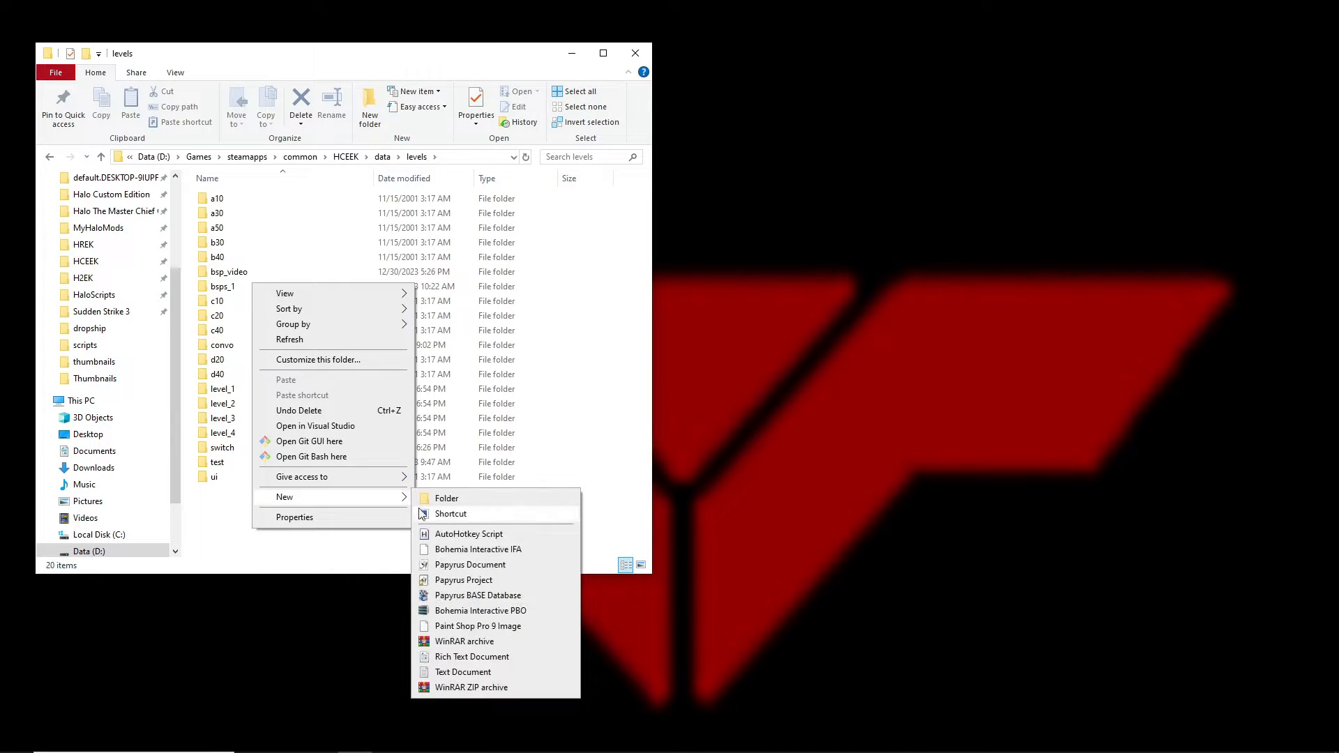
left_click(447, 497)
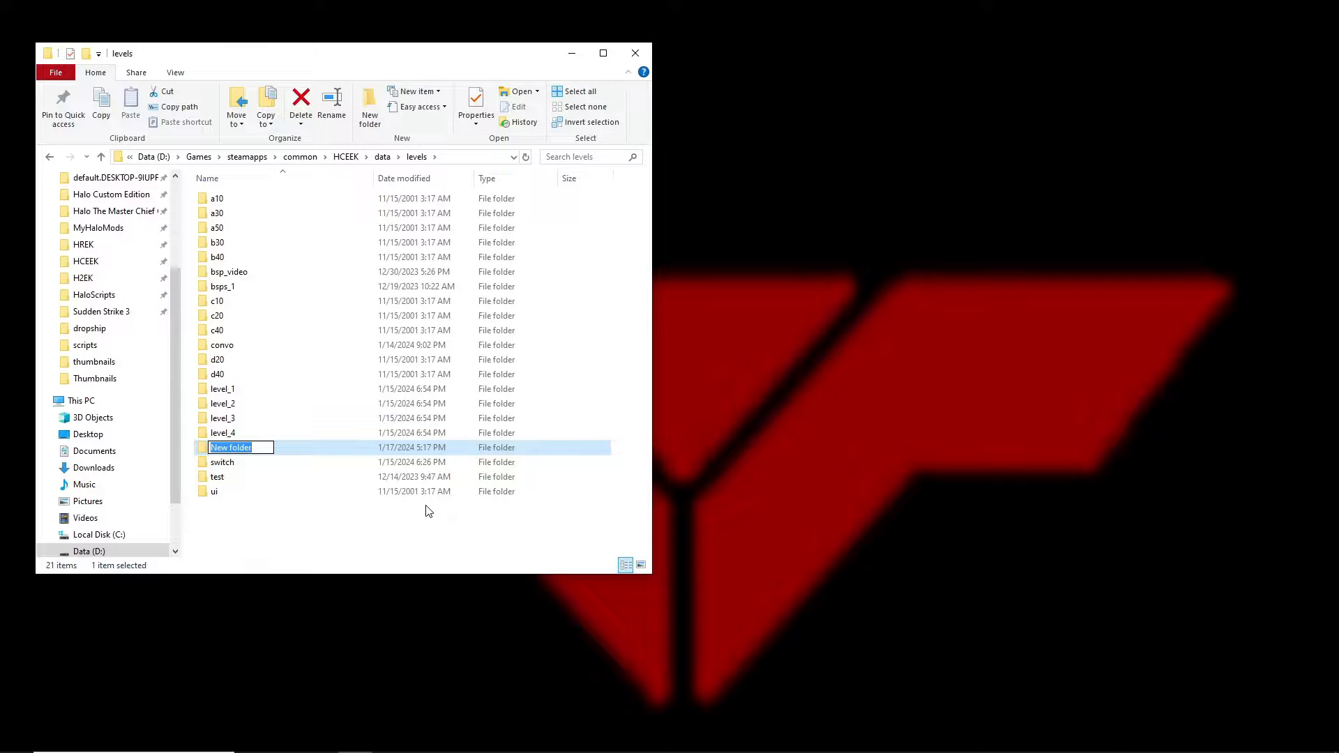
type("drop")
key("BackSpace")
key("BackSpace")
key("BackSpace")
key("BackSpace")
type("dropship")
key("Return")
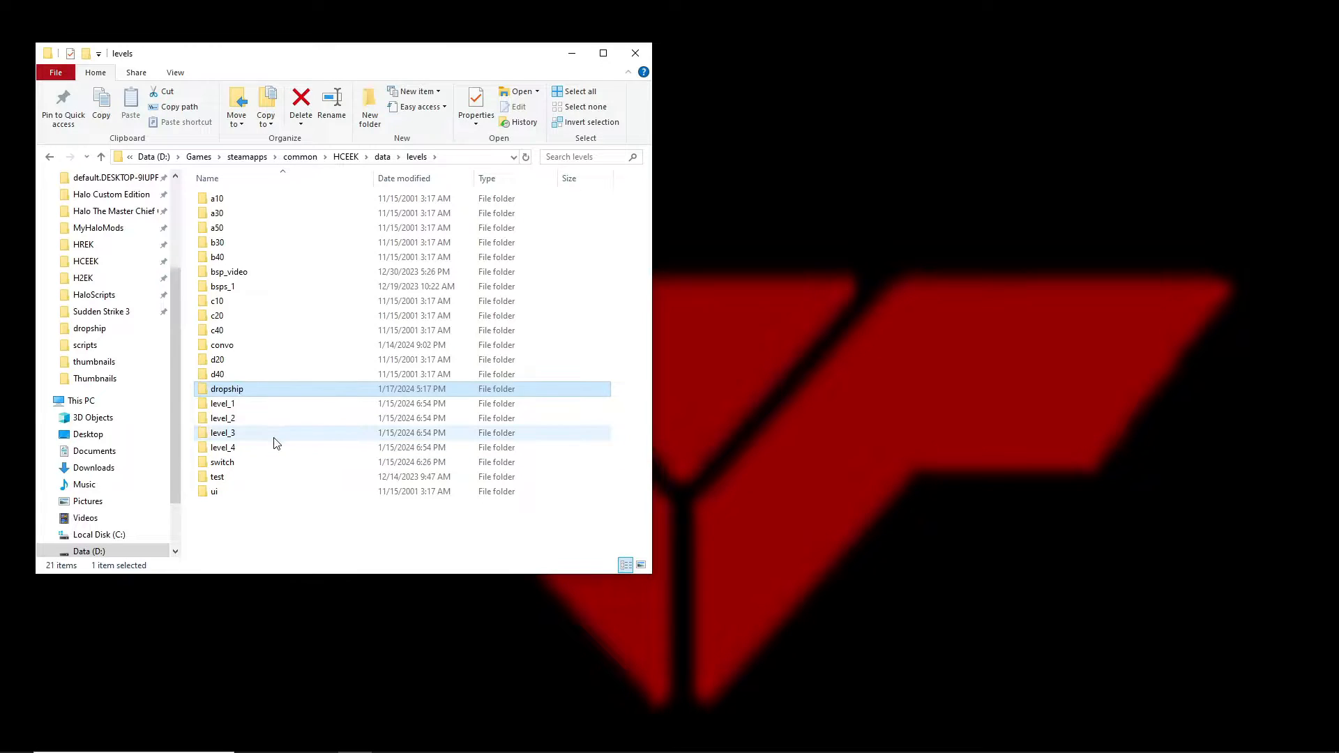
Inside dropship, create a new folder named animations.
double_click(223, 389)
right_click(370, 296)
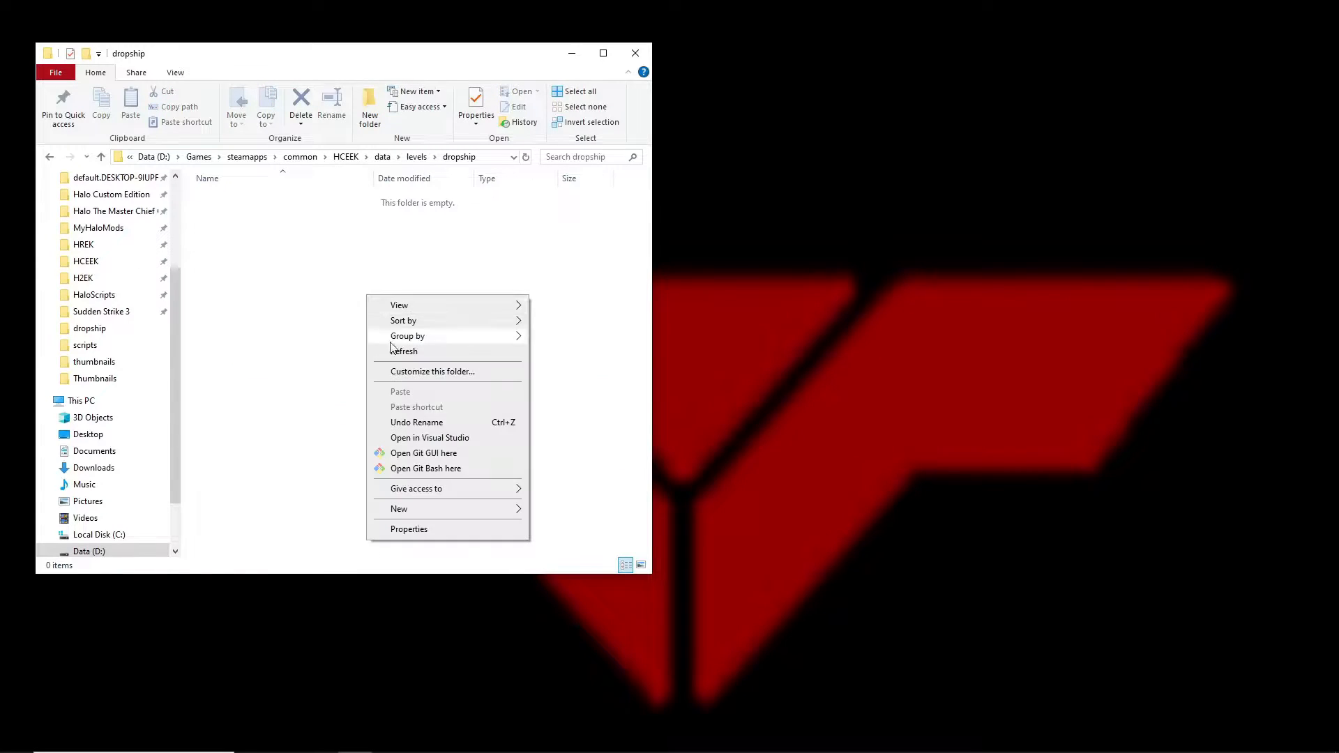
mouse_move(460, 512)
left_click(558, 510)
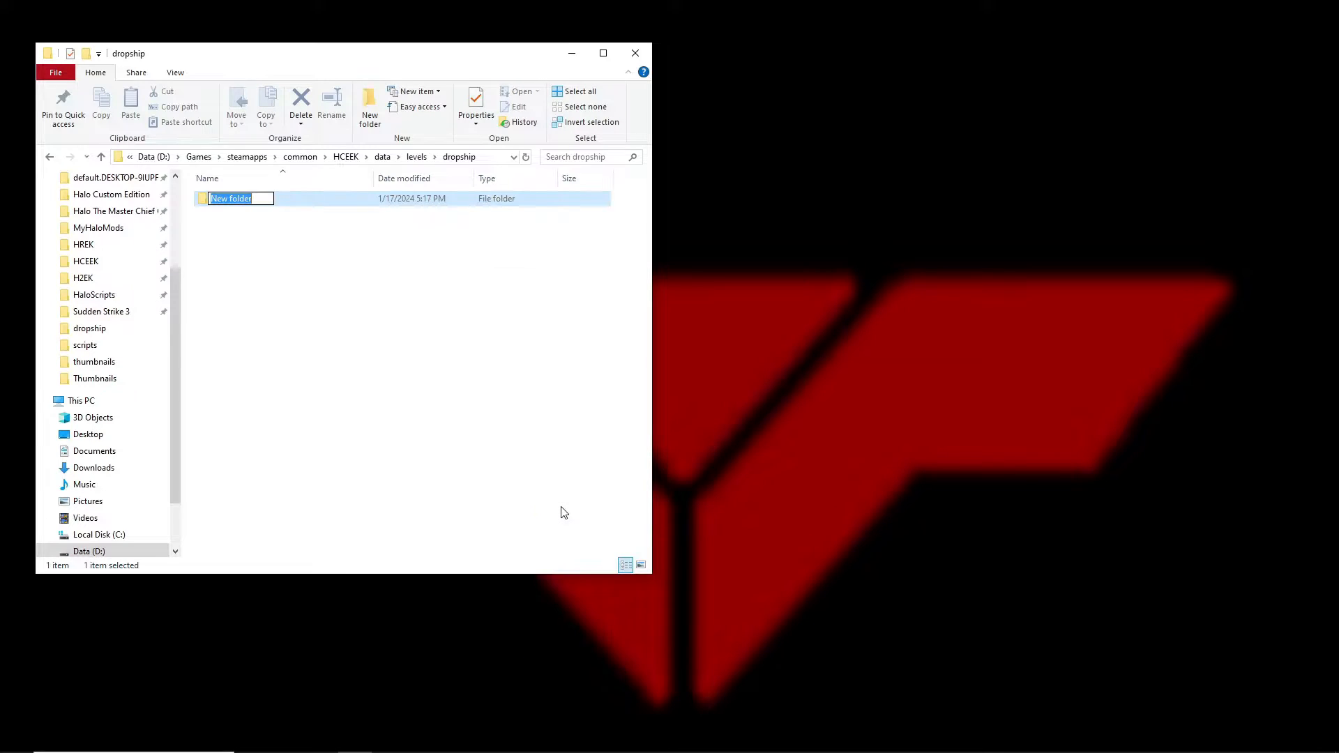
type("animations")
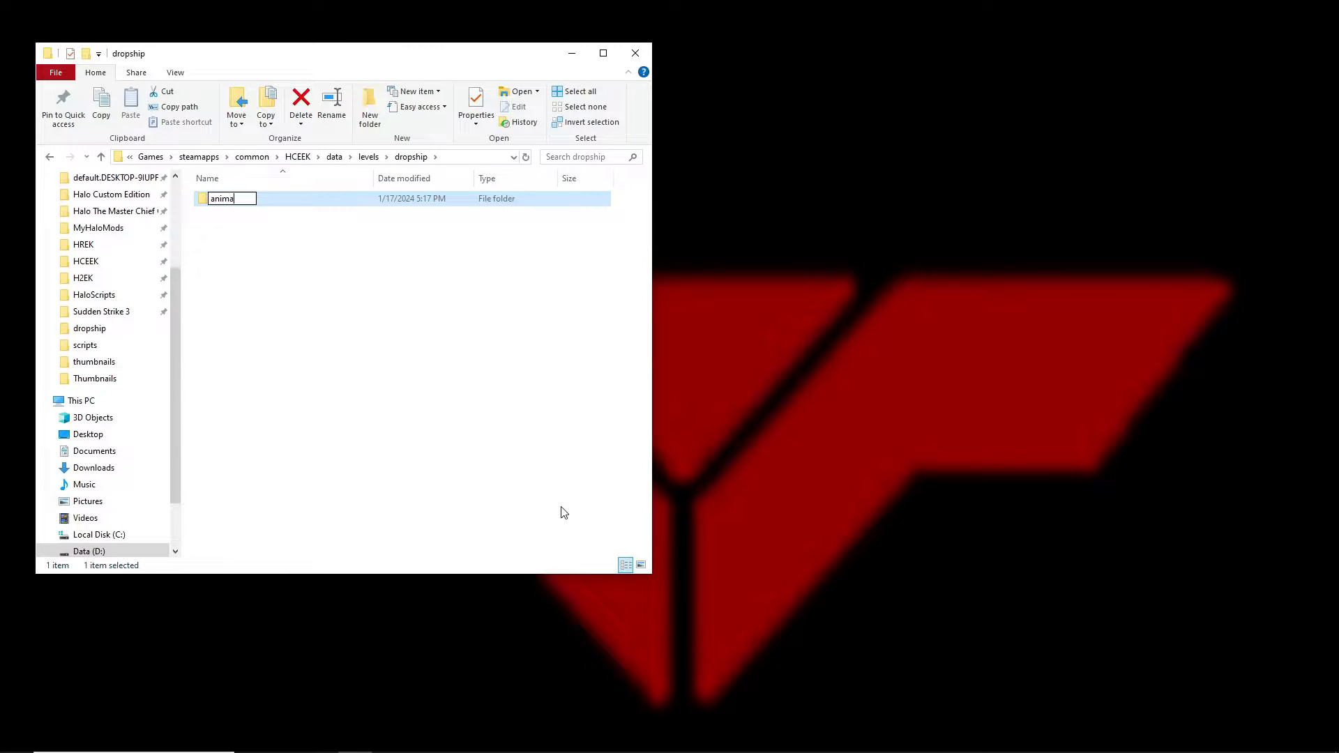
key("BackSpace")
key("BackSpace")
key("BackSpace")
key("BackSpace")
key("BackSpace")
key("BackSpace")
key("BackSpace")
key("BackSpace")
key("BackSpace")
key("BackSpace")
type("animations")
key("Return")
Open the animations folder and nudge the file window slightly right.
left_click(390, 371)
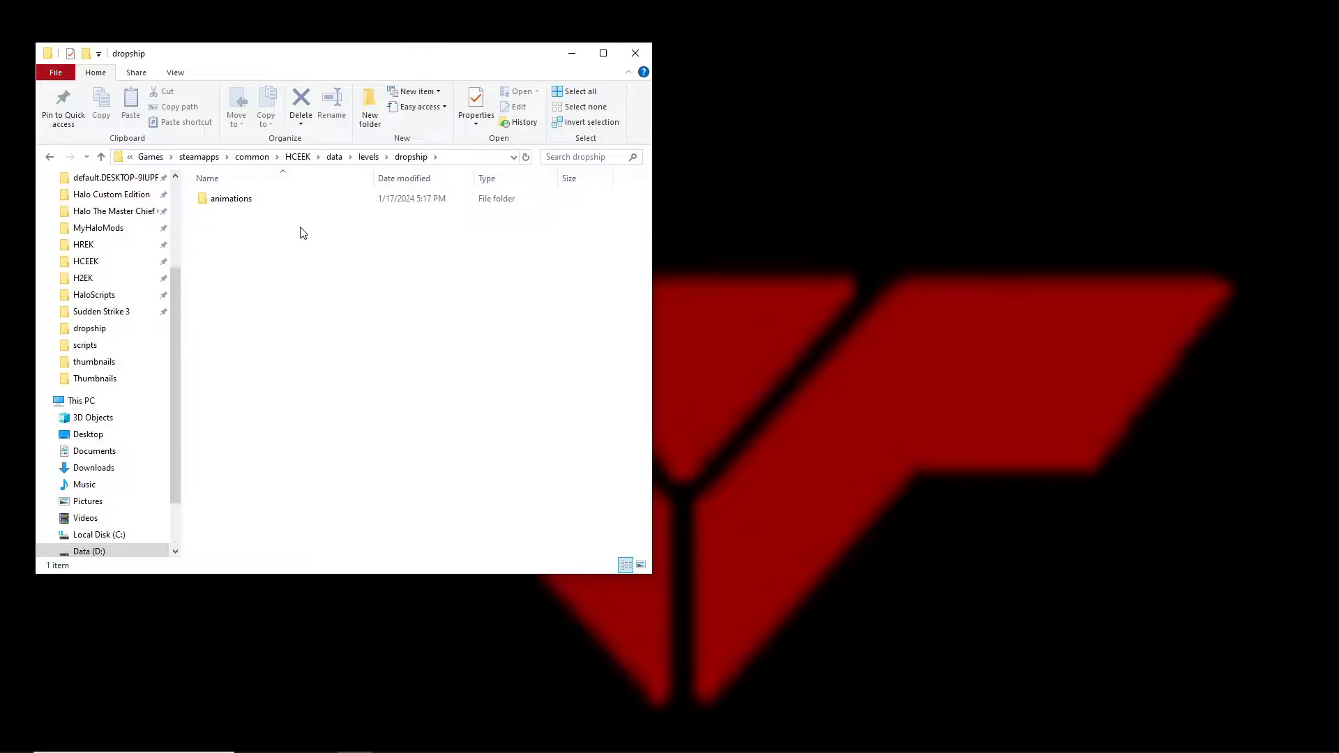
left_click(251, 203)
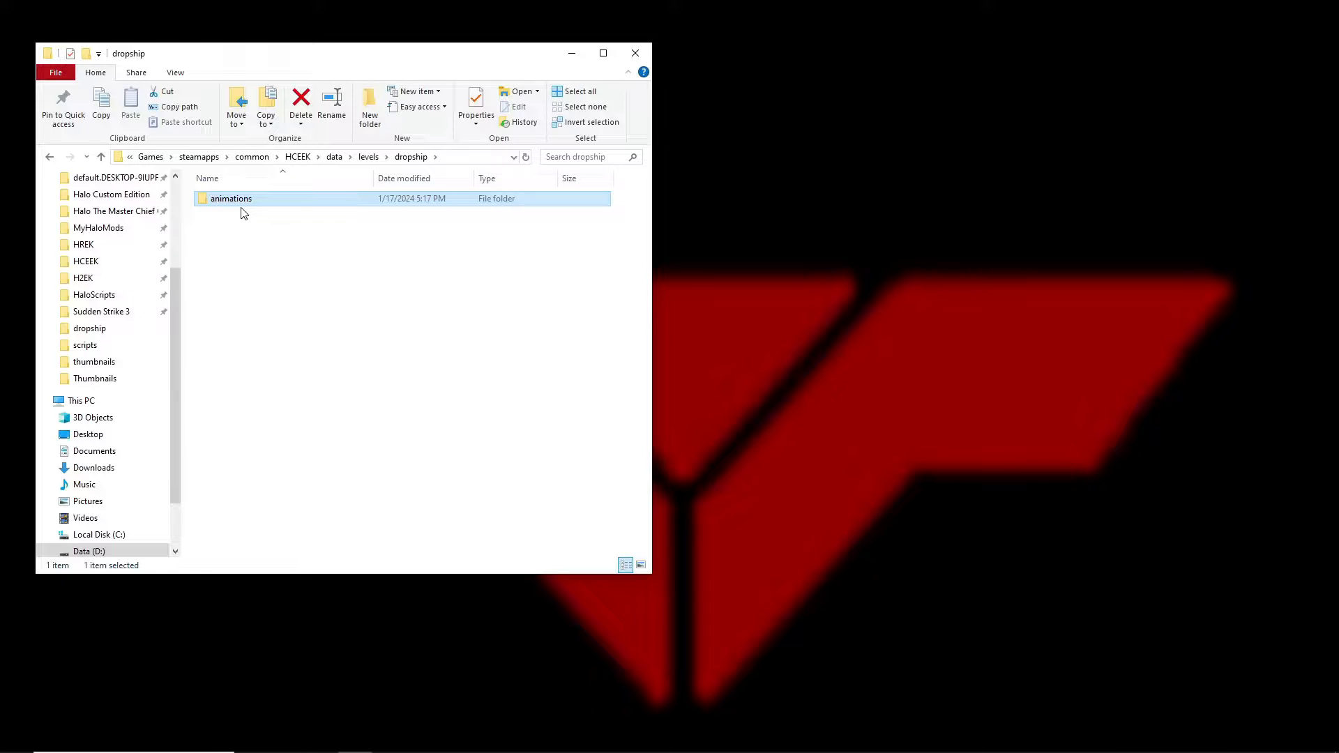
left_click(269, 227)
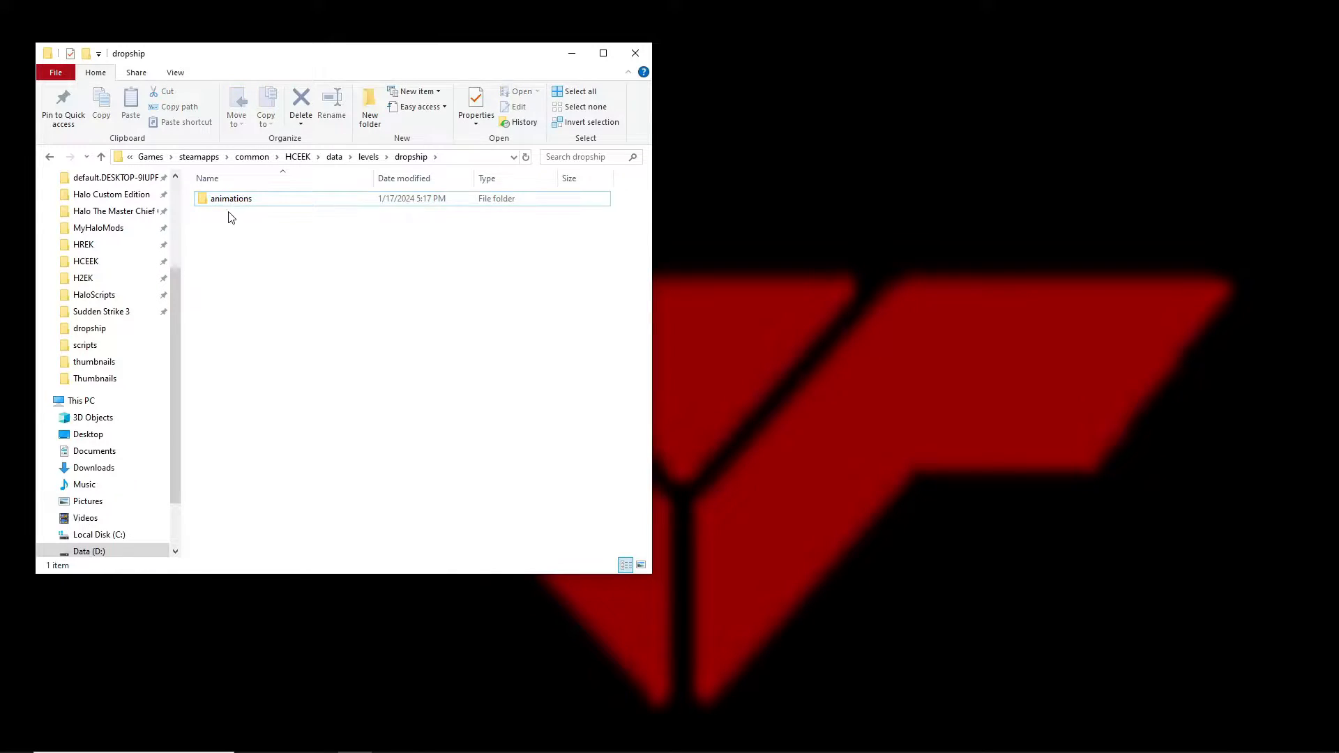
double_click(229, 200)
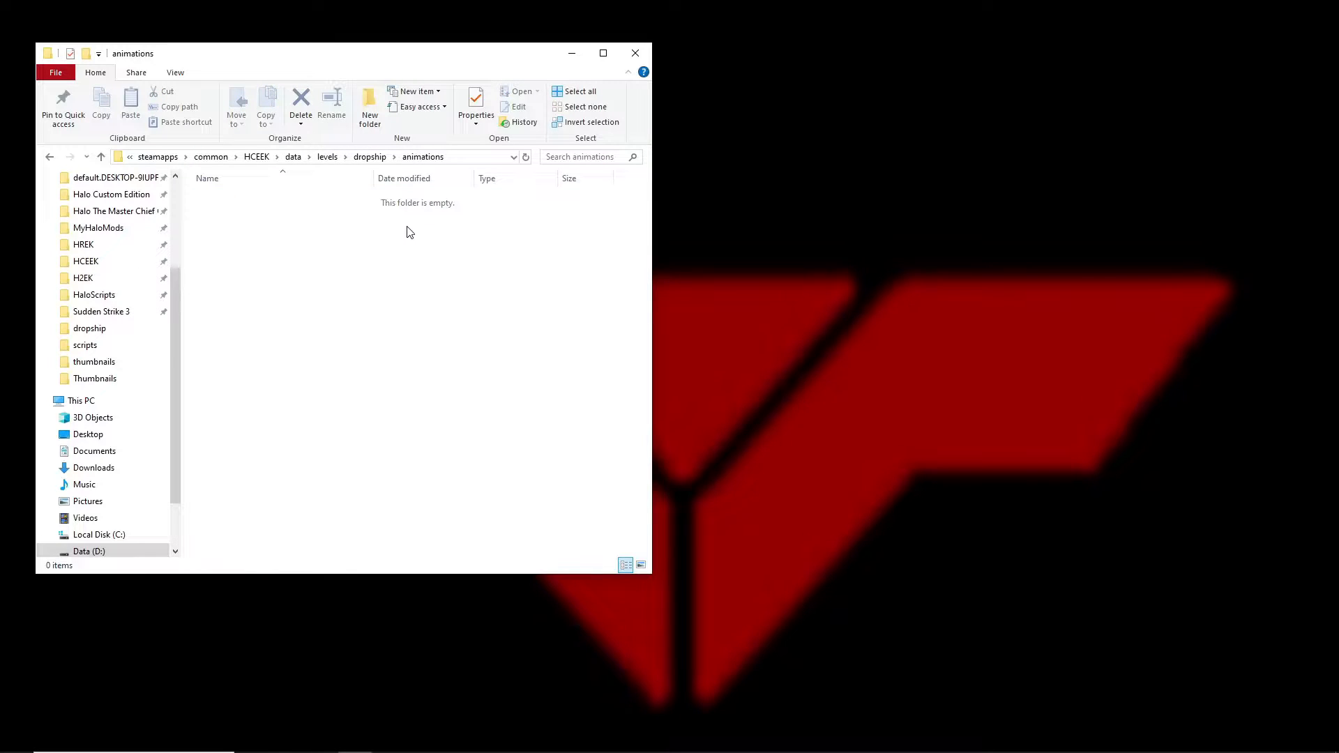
left_click_drag(440, 62, 457, 56)
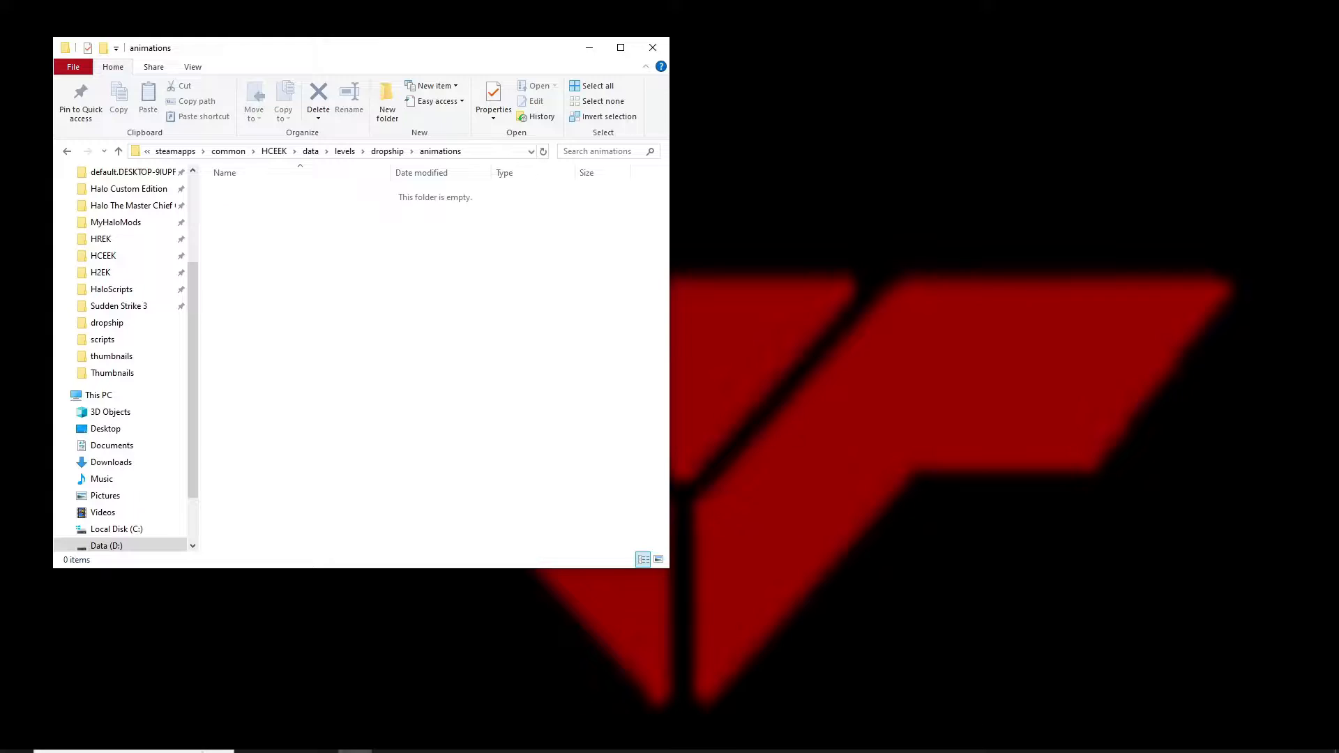
Launch Blender and delete the default Camera, Cube and Light.
mouse_move(923, 737)
left_click(838, 741)
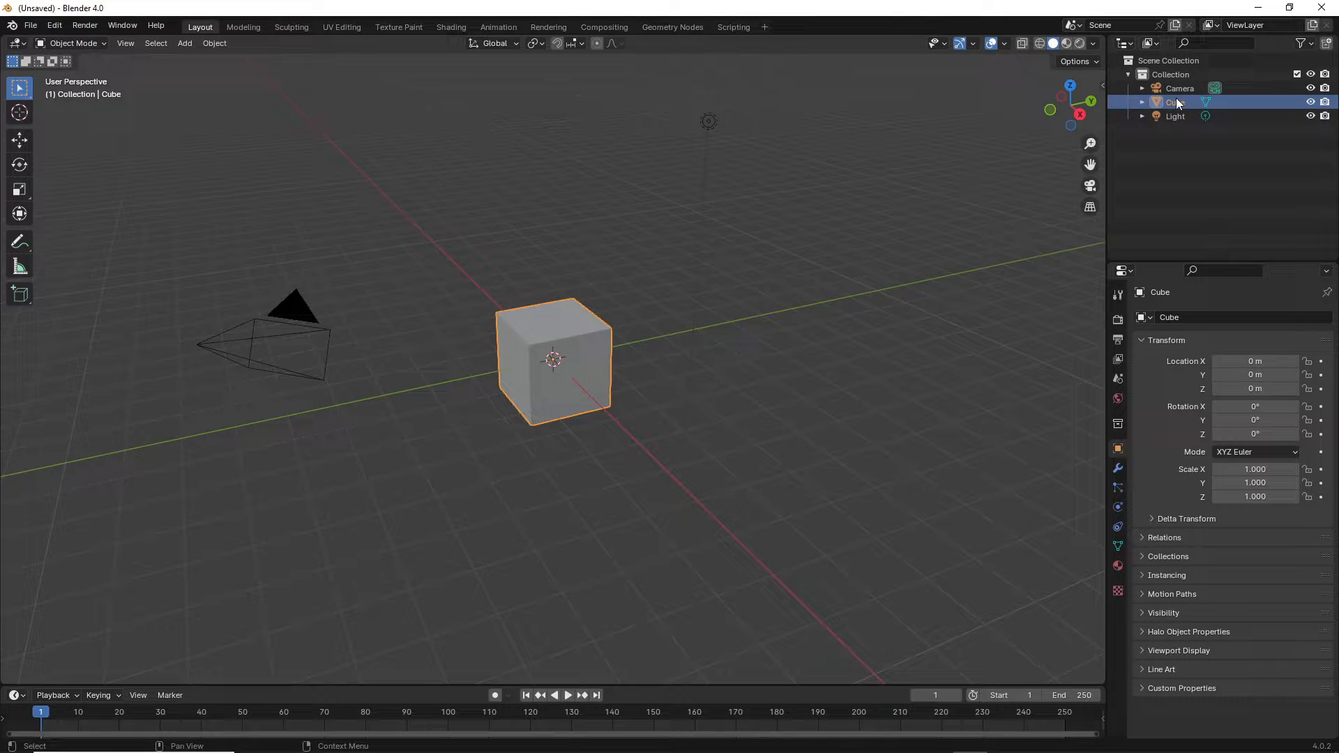
left_click(1177, 89)
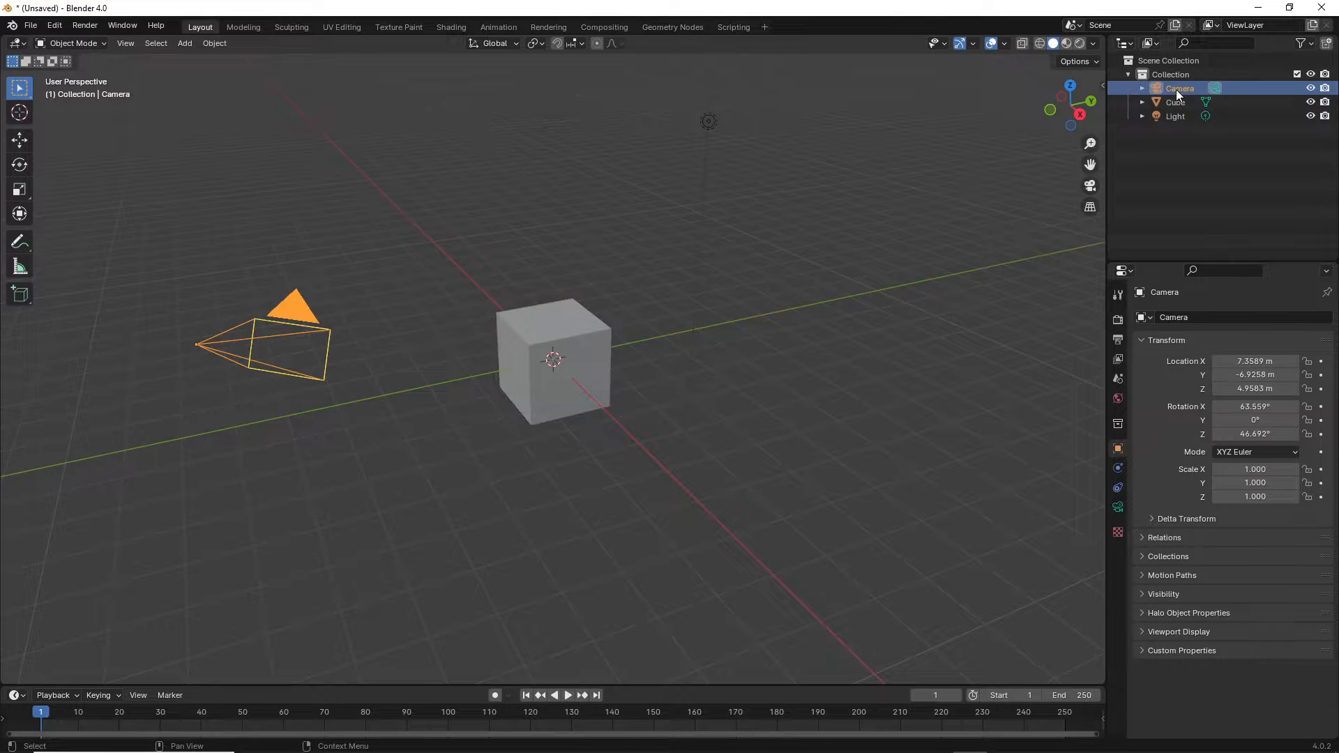
left_click(1180, 114, "shift")
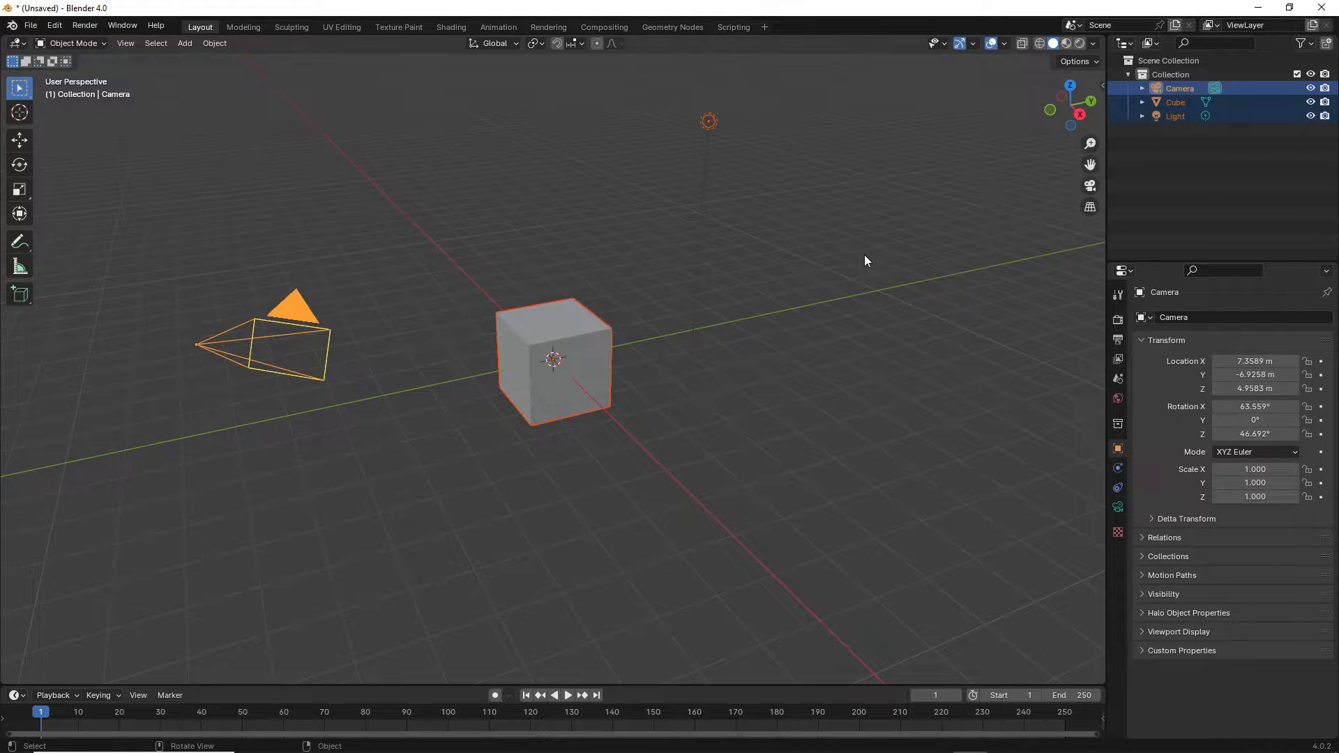
key("Delete")
middle_click_drag(793, 311, 769, 312)
Set the viewport's View Clip End to 100000 m in the sidebar.
key("n")
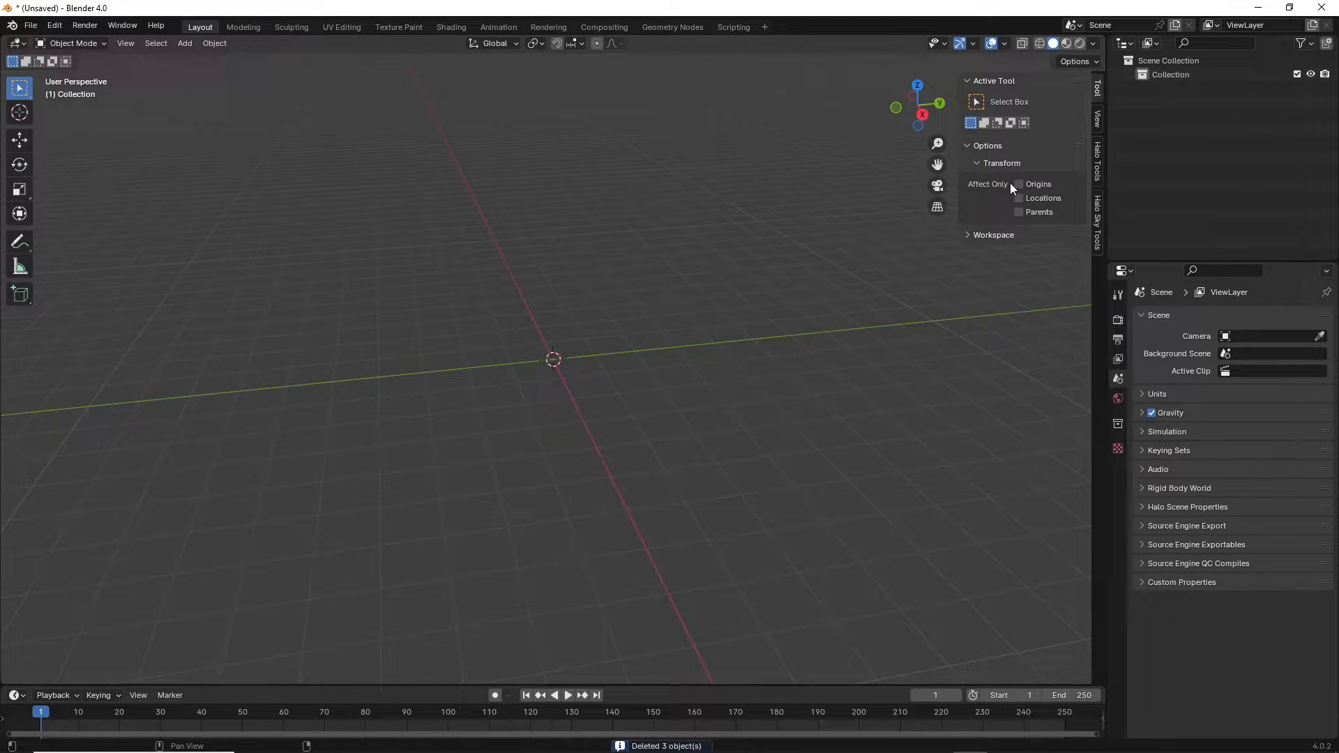
left_click(1097, 130)
left_click(1045, 133)
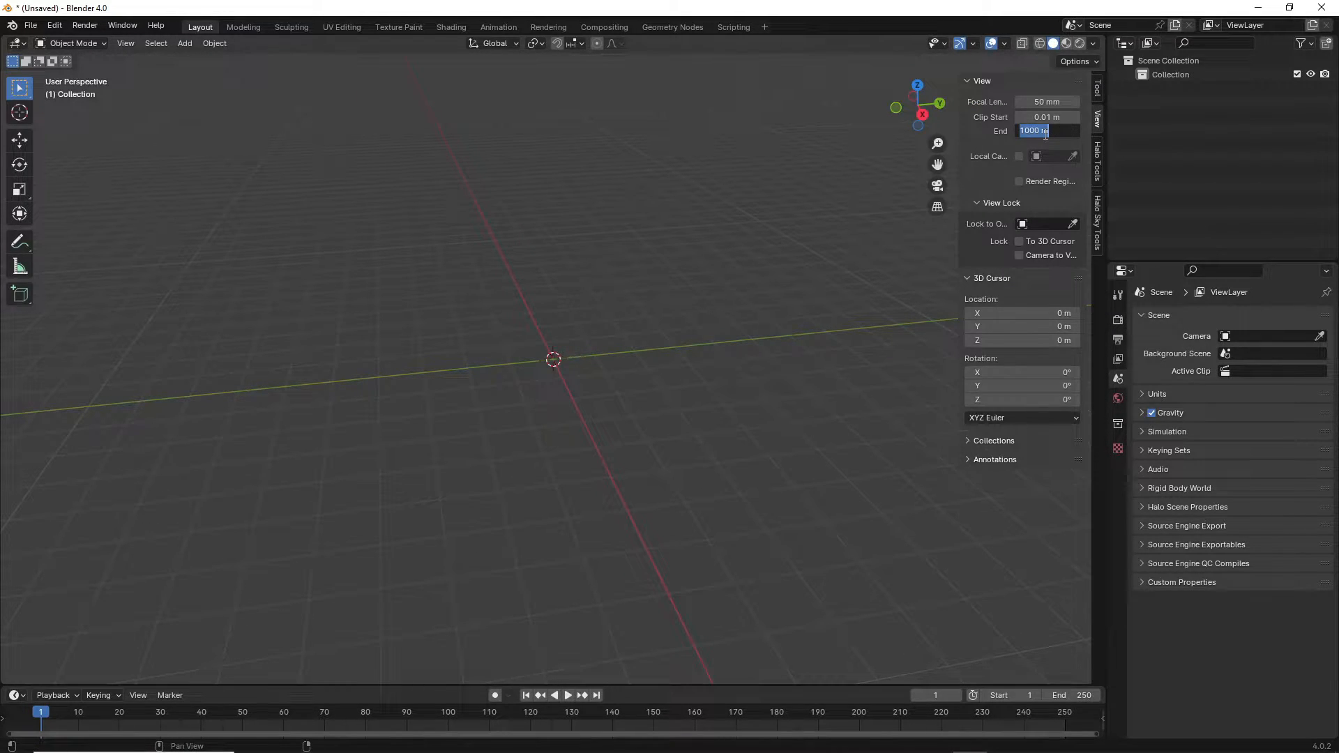
type("100000")
key("Return")
left_click(1097, 89)
middle_click_drag(793, 242, 690, 283)
left_click(32, 25)
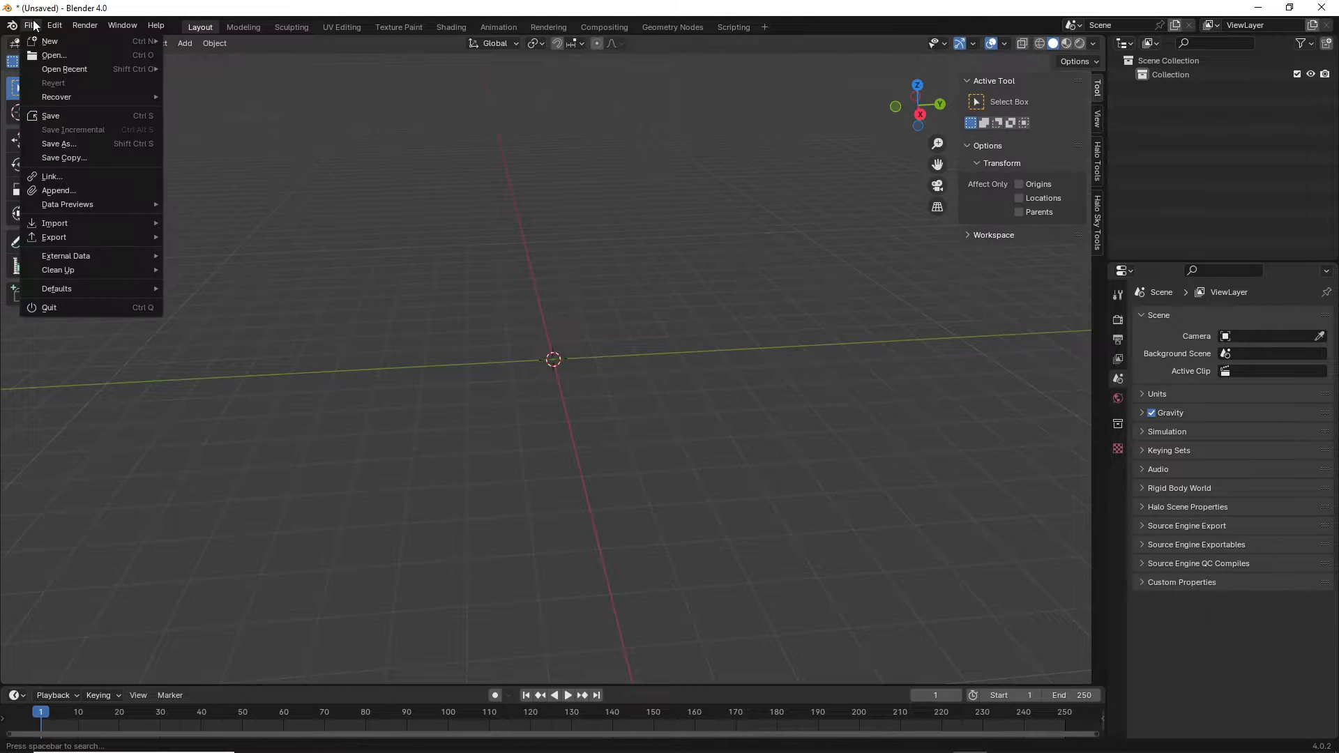
Start a Halo Tag import and browse to D:\Games\steamapps\common\HCEEK.
mouse_move(99, 225)
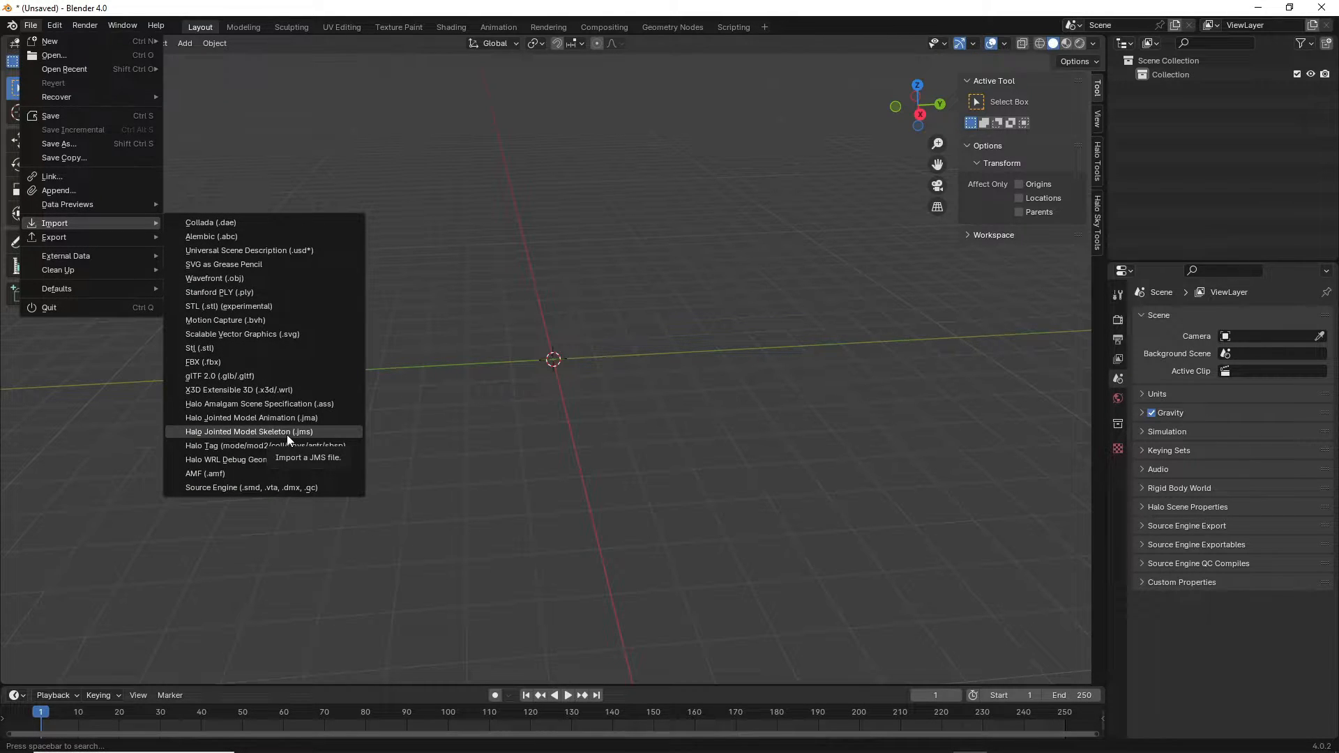
left_click(222, 447)
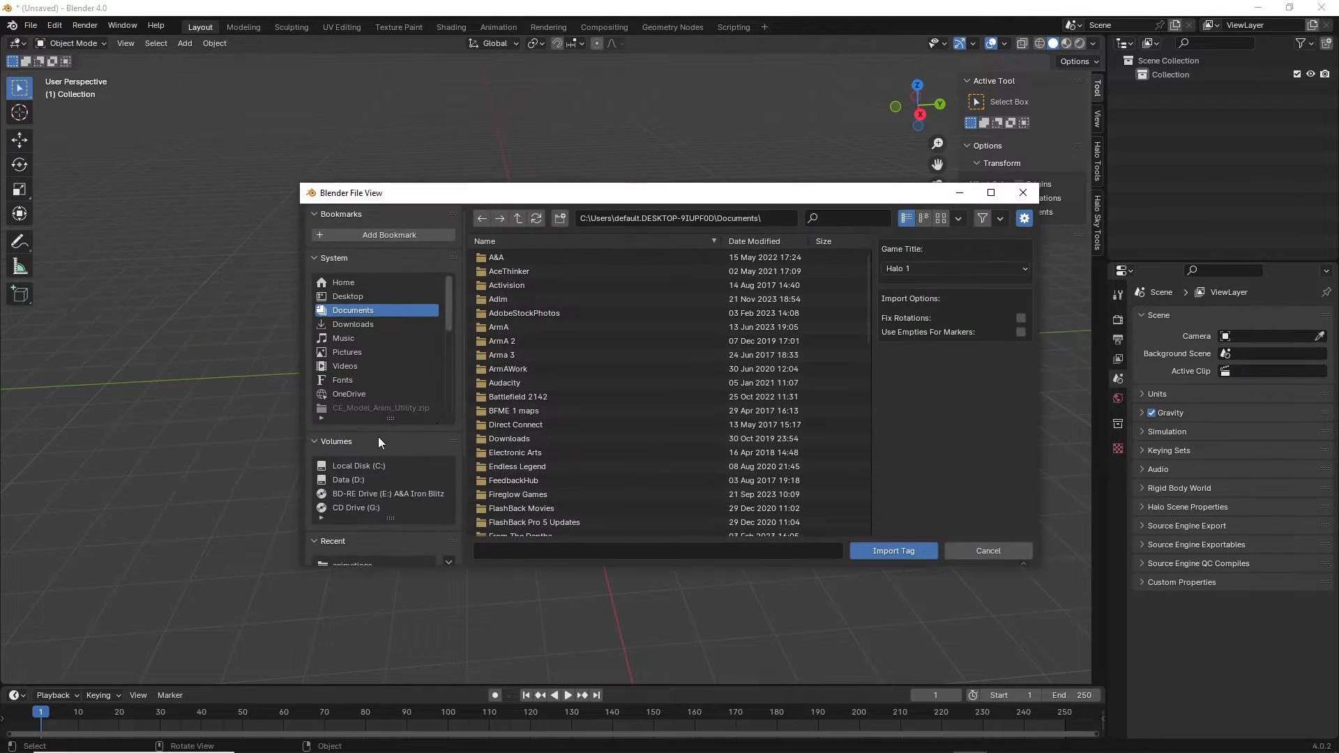
left_click(357, 480)
double_click(521, 280)
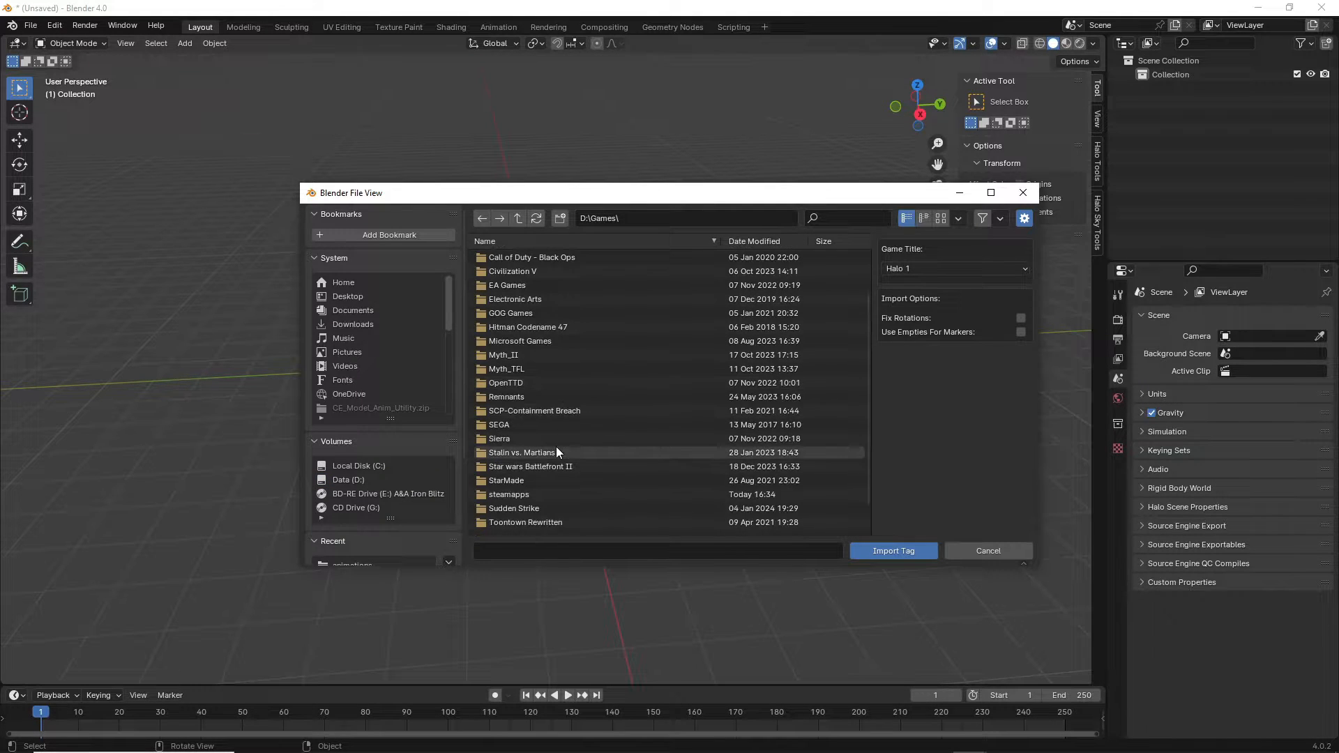
double_click(533, 493)
left_click(508, 259)
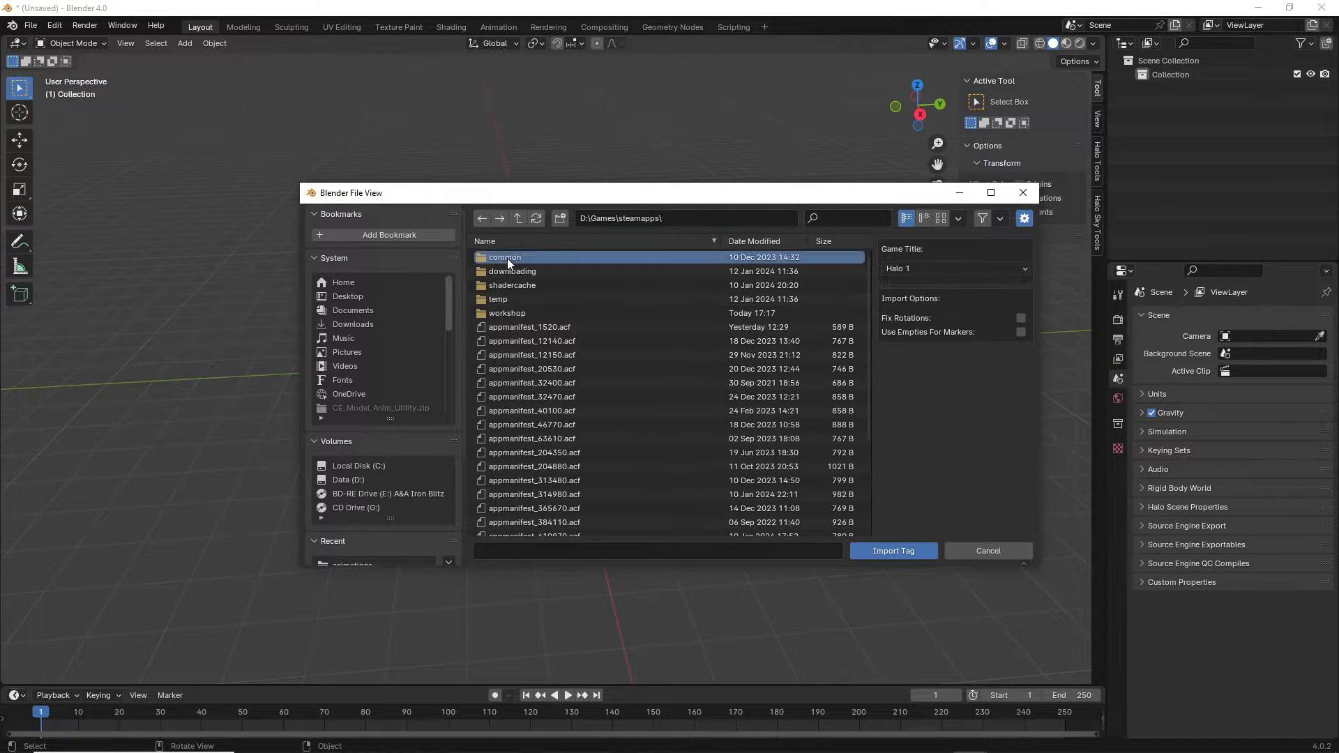
double_click(507, 258)
scroll(551, 453, "down", 2)
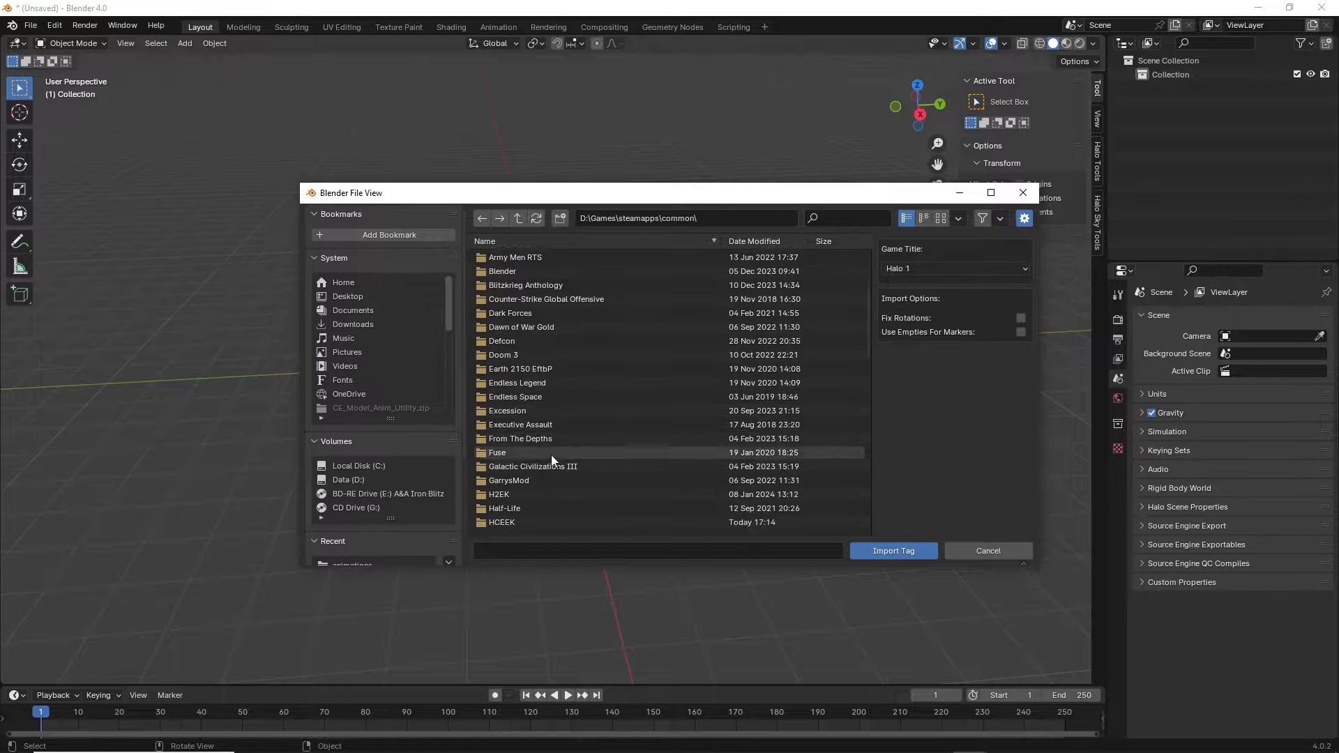
scroll(550, 455, "down", 2)
double_click(500, 496)
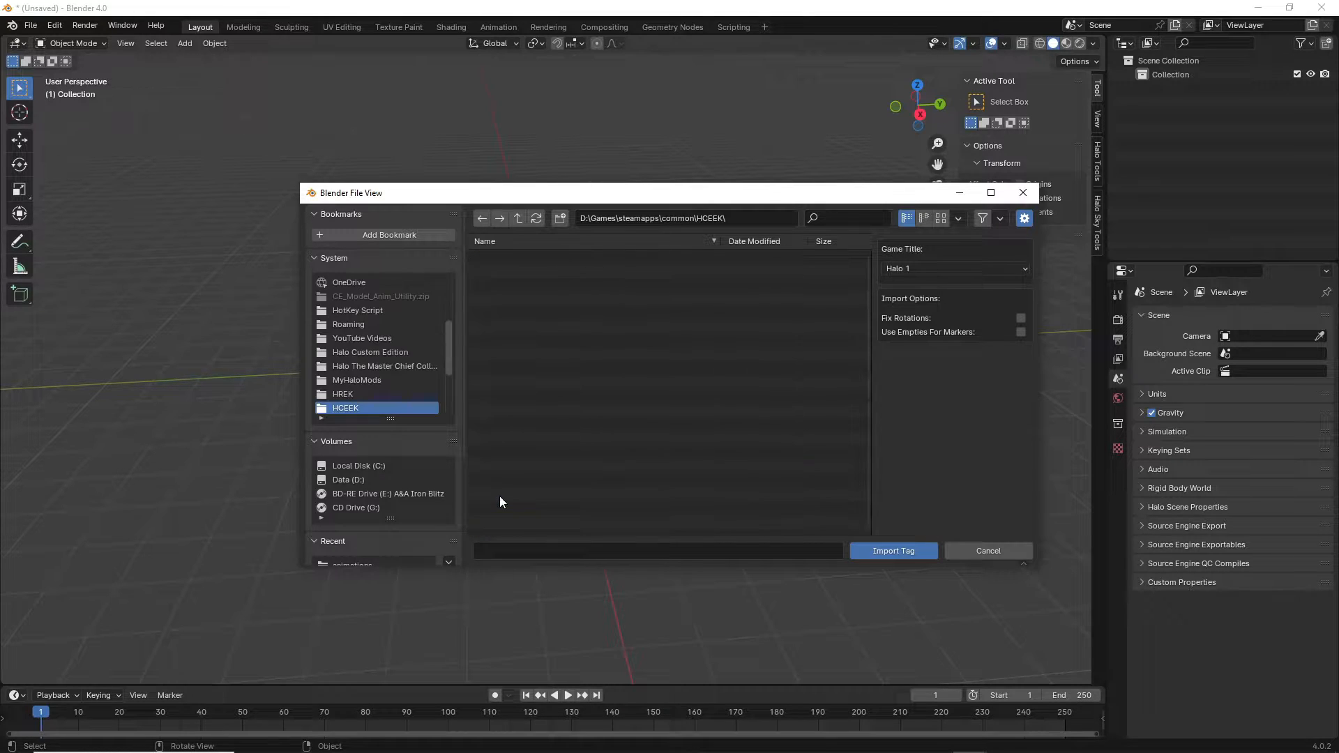
Import pelican.gbxmodel from tags\vehicles\pelican.
left_click(519, 358)
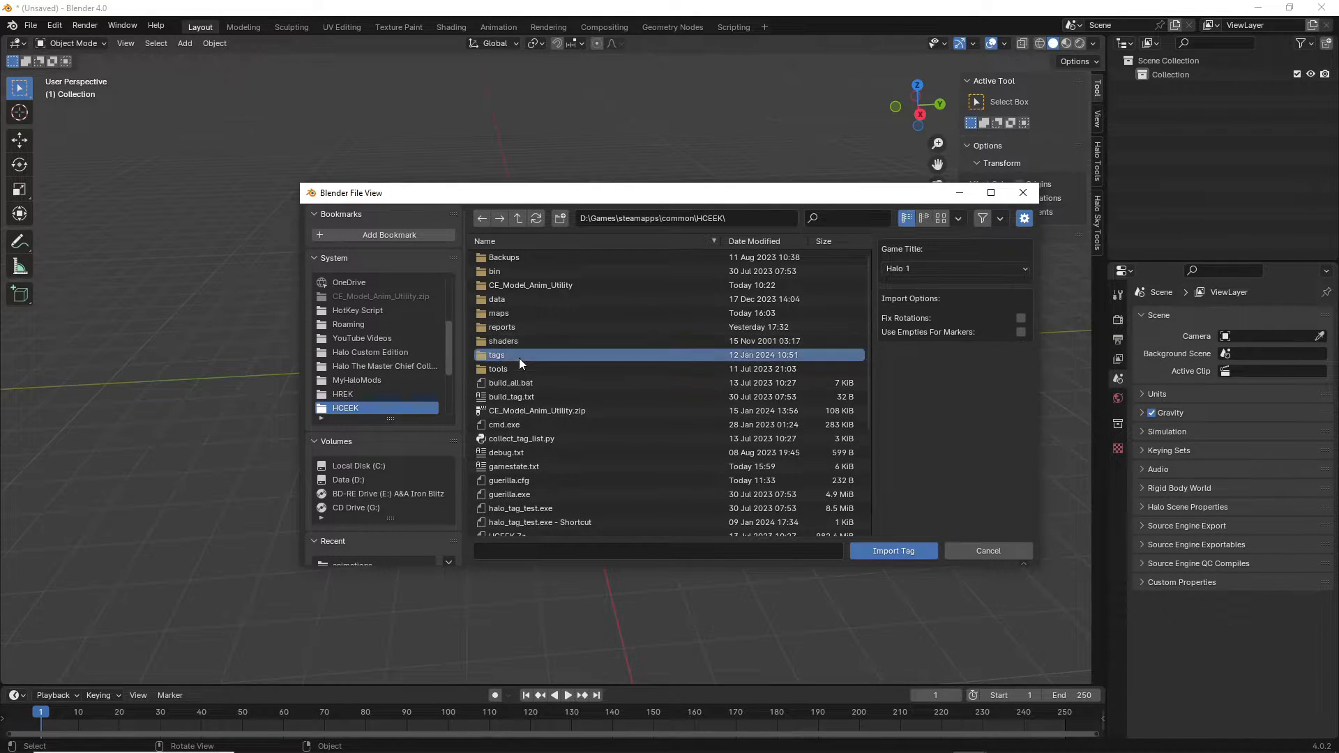
double_click(519, 358)
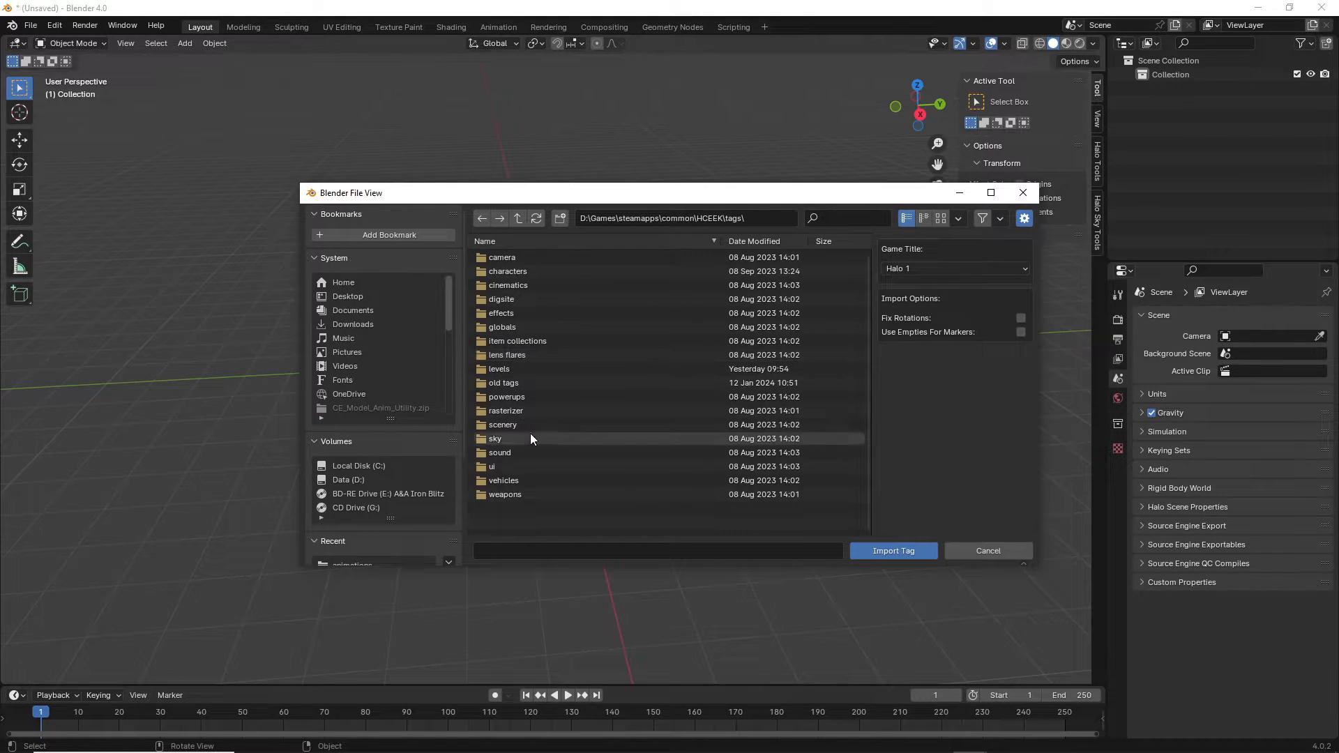
double_click(504, 481)
left_click(514, 369)
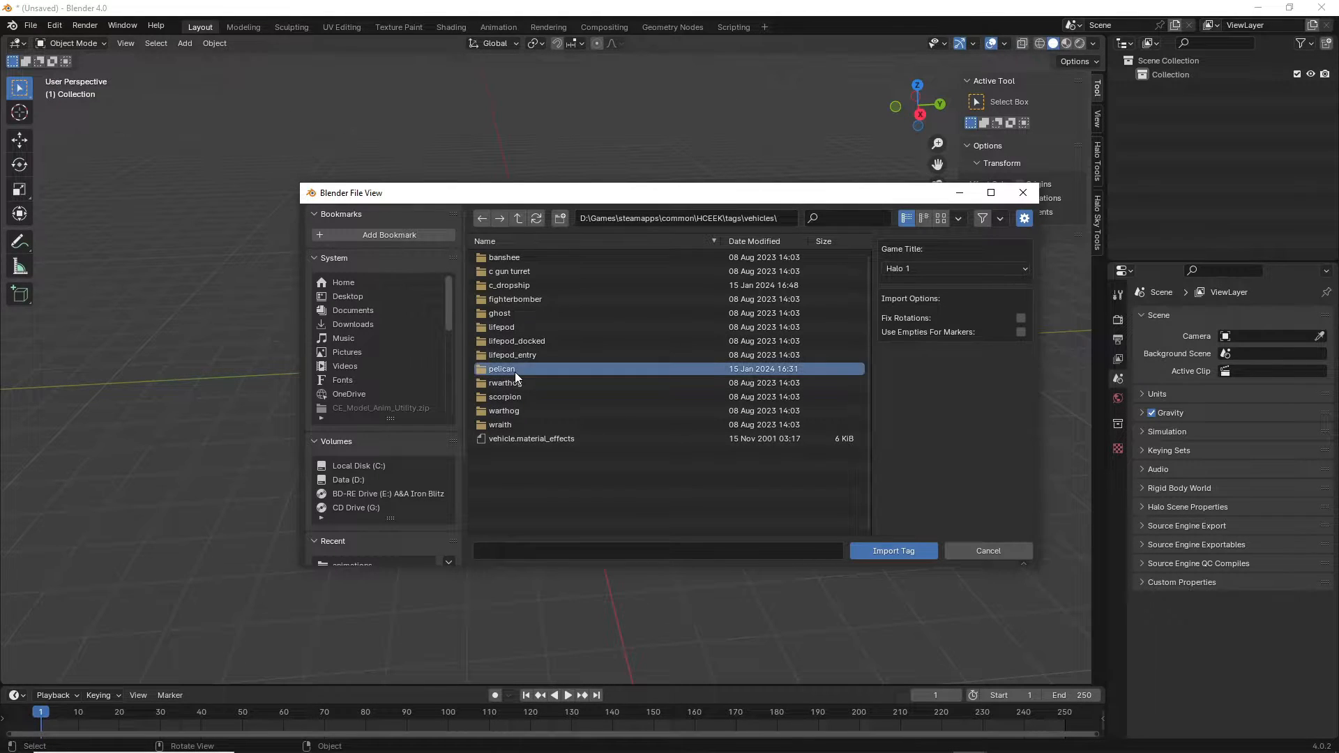
double_click(515, 369)
left_click(518, 313)
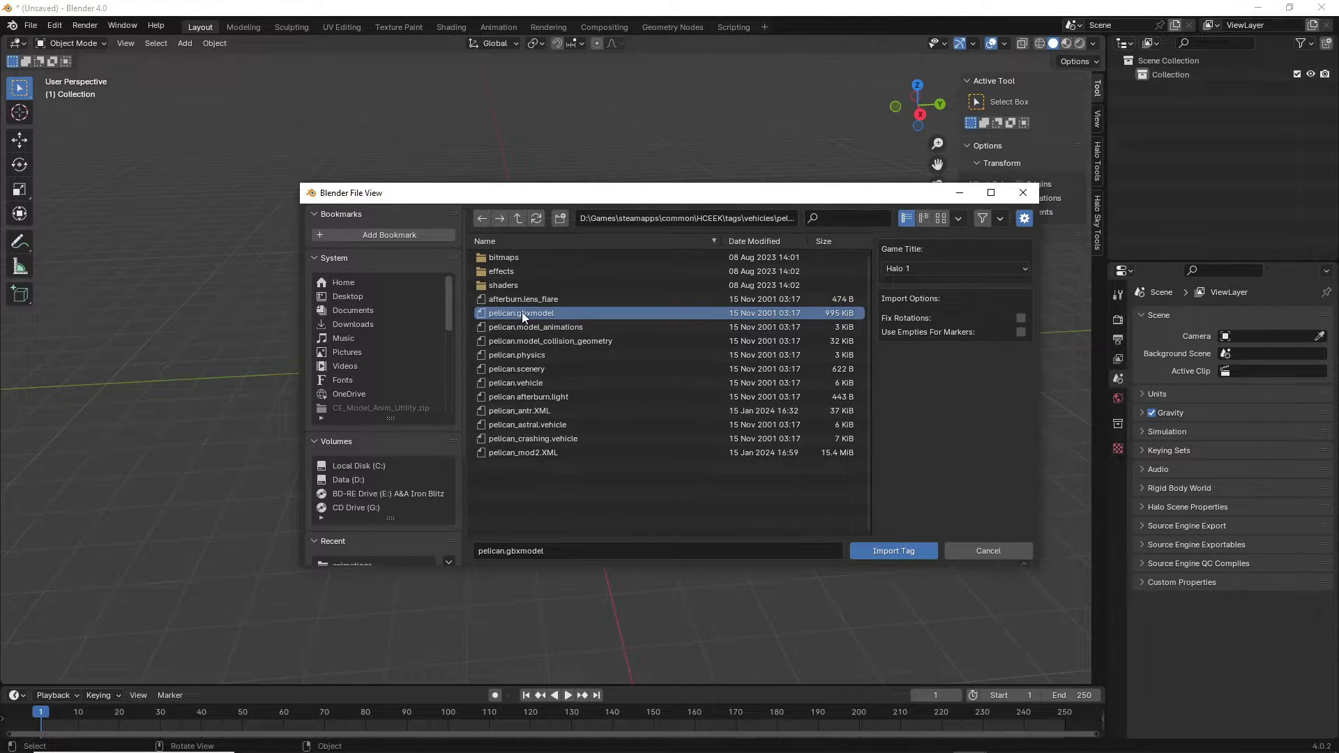
left_click(900, 548)
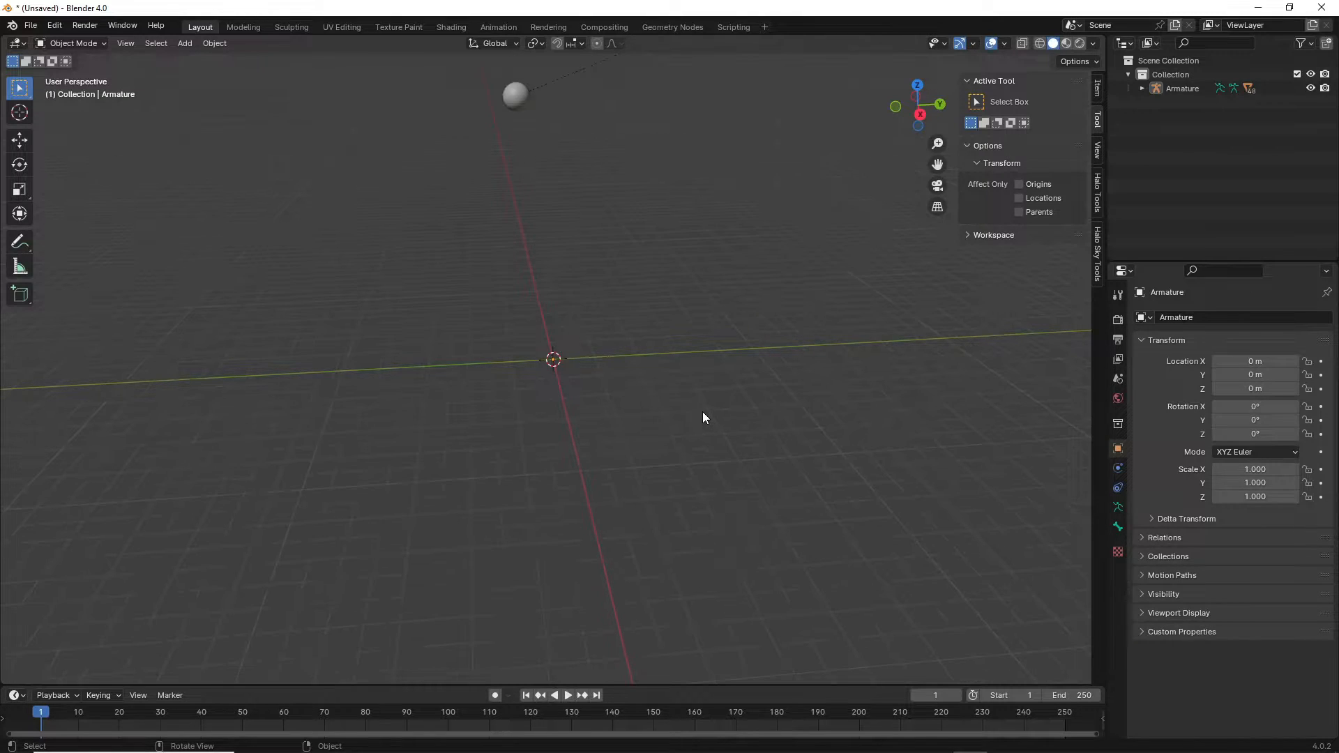
Frame the imported Pelican with Home, select the Collection, and orbit around the ship.
key("Home")
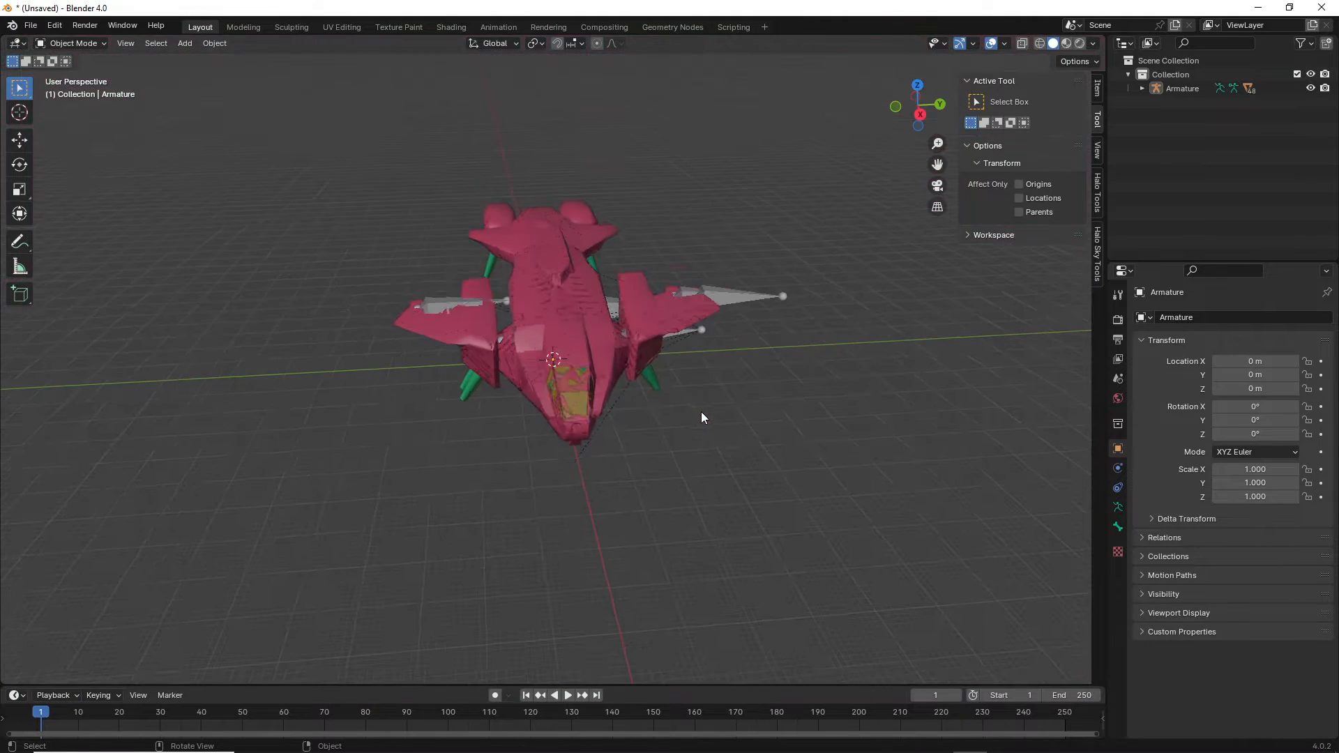
mouse_move(701, 411)
middle_mouse_down()
mouse_move(613, 371)
mouse_move(695, 395)
mouse_move(680, 403)
middle_mouse_up()
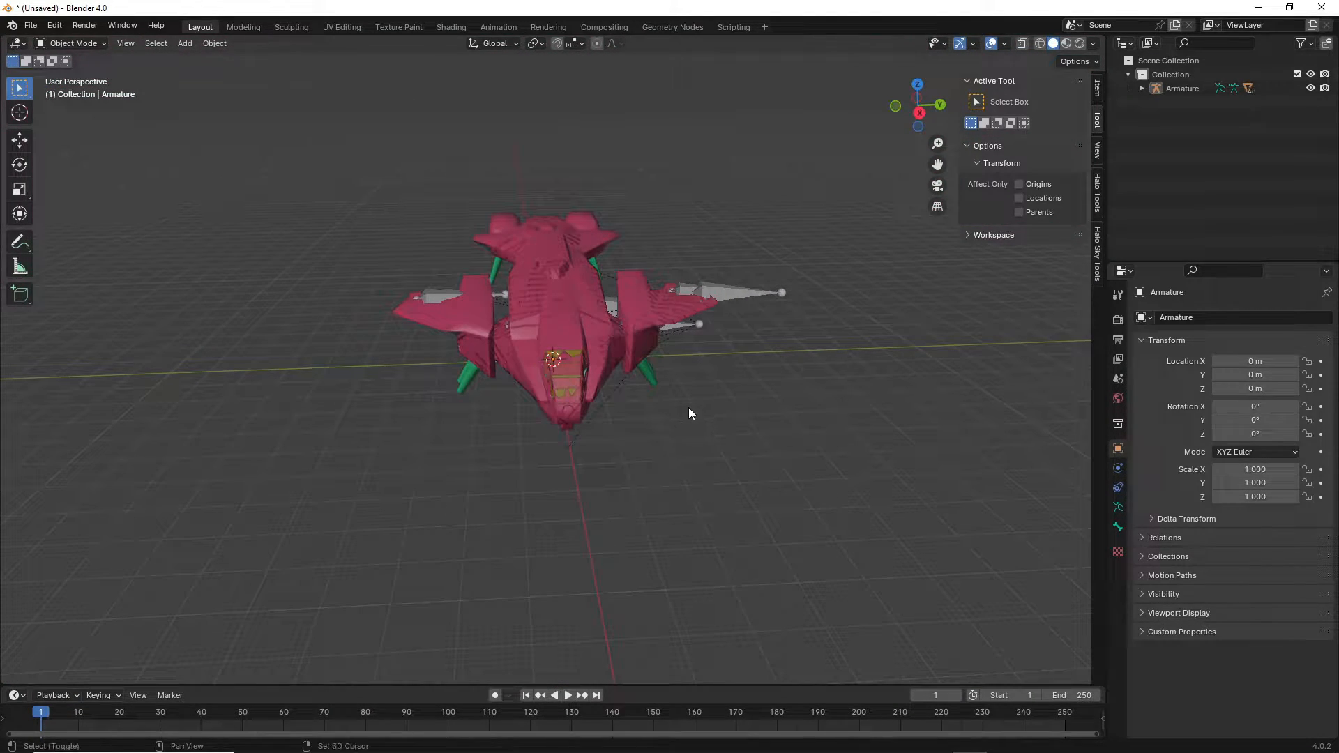
scroll(689, 413, "up", 3)
left_click(1179, 74)
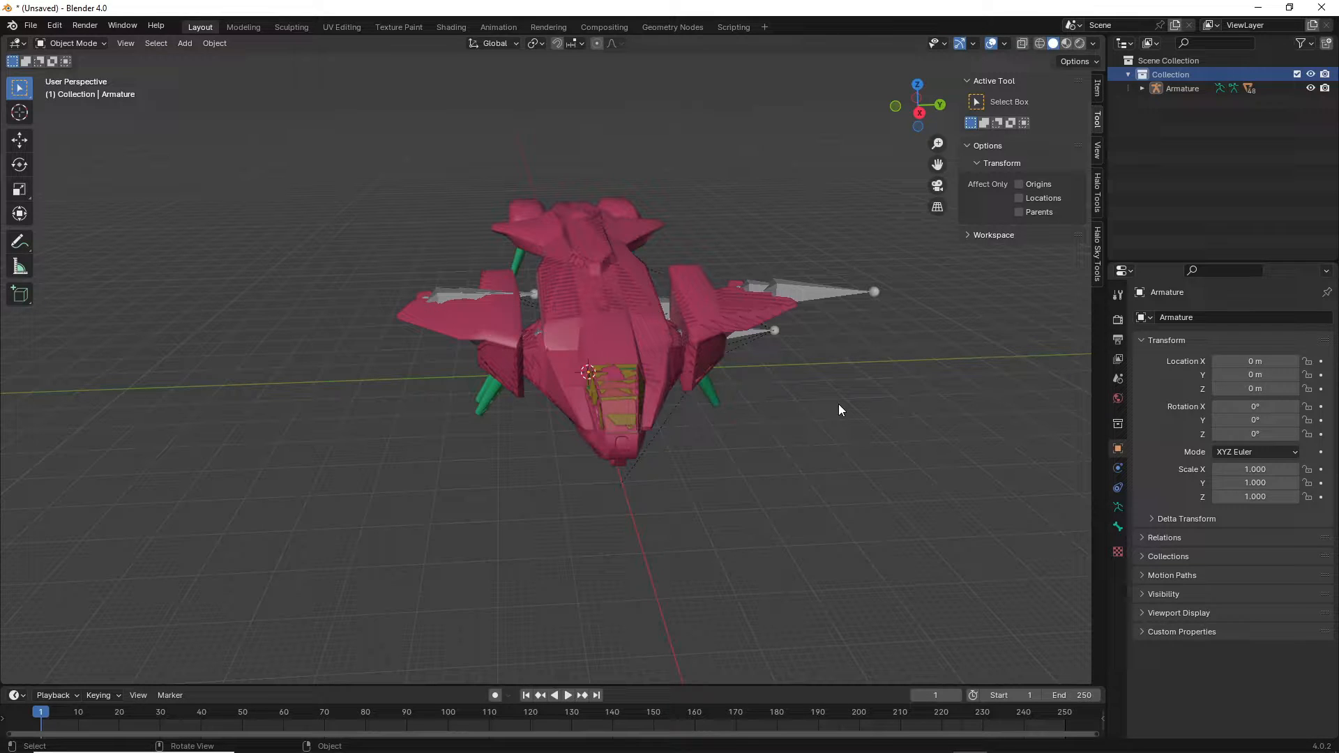
middle_click_drag(838, 413, 753, 421)
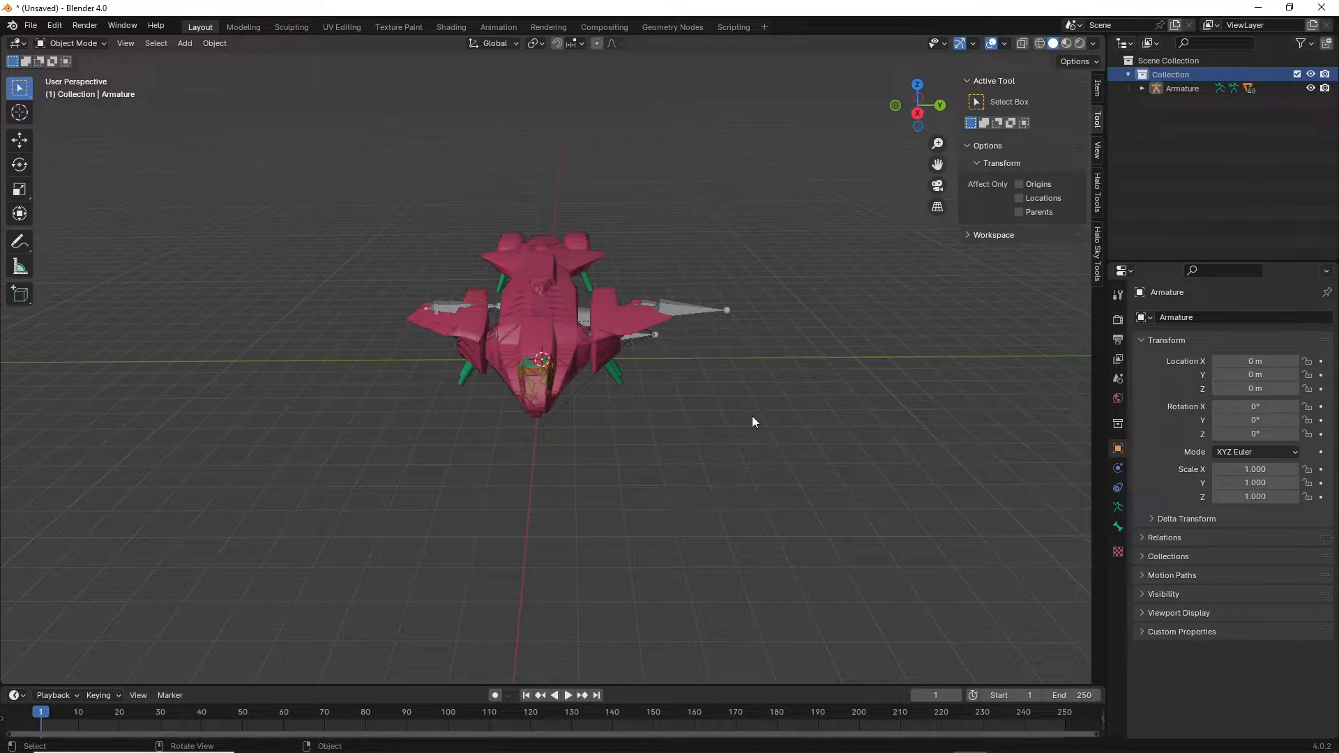
middle_click_drag(754, 417, 771, 428)
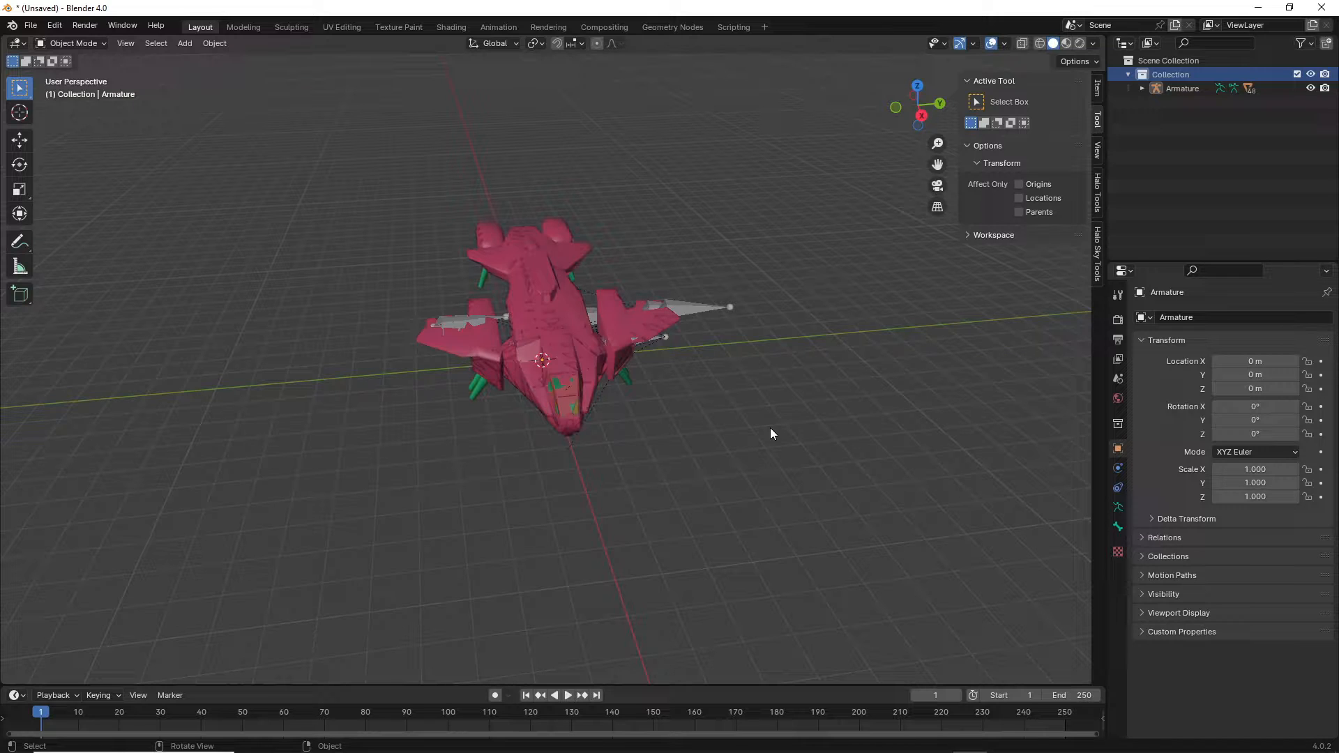
mouse_move(771, 428)
middle_mouse_down()
mouse_move(732, 415)
mouse_move(756, 417)
middle_mouse_up()
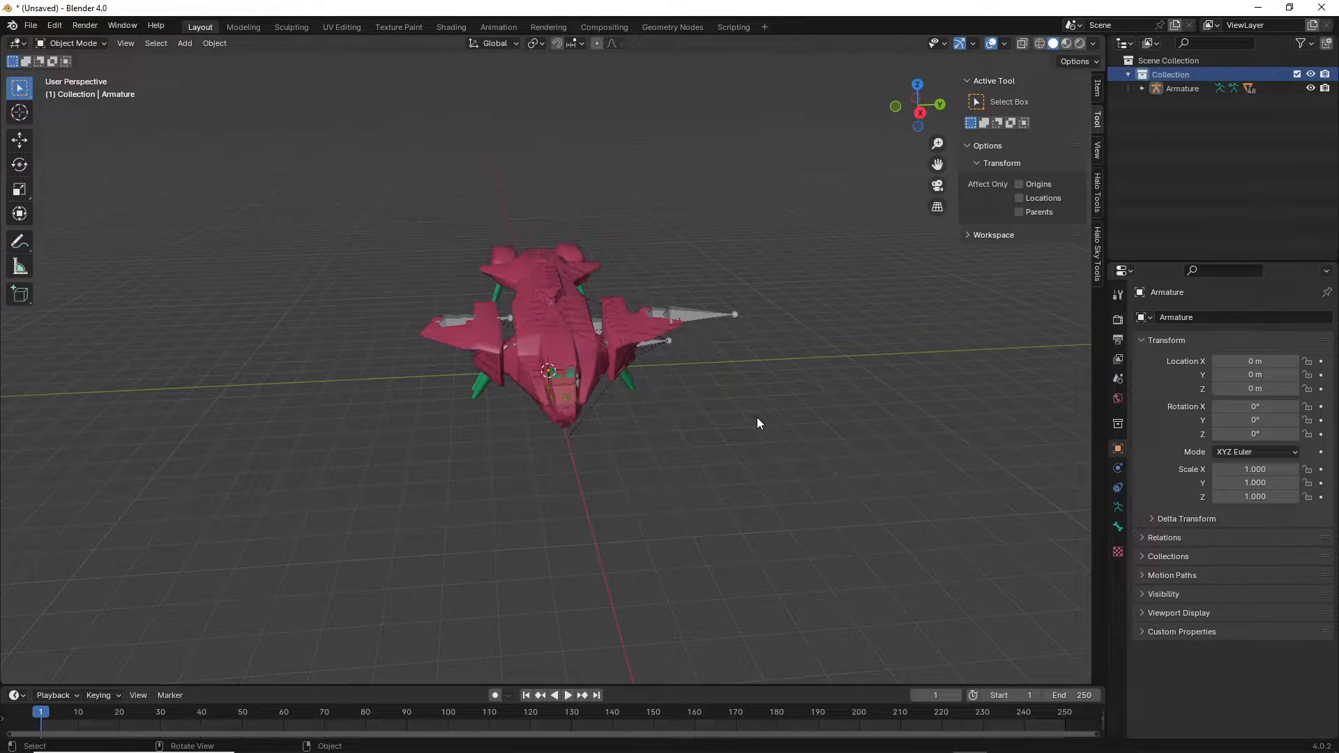
Import a30_a.scenario_structure_bsp from tags\levels\a30 and expand frame_root's clusters.
left_click(35, 27)
mouse_move(69, 217)
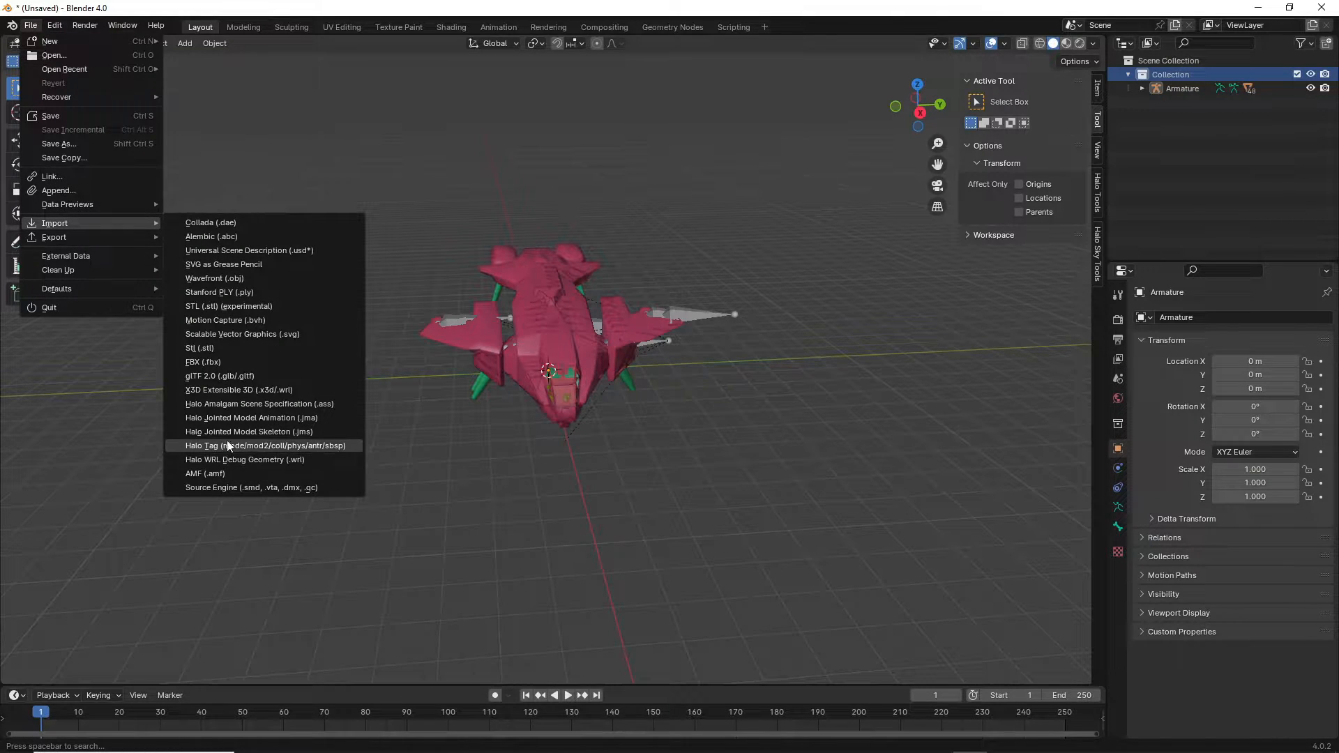
left_click(209, 446)
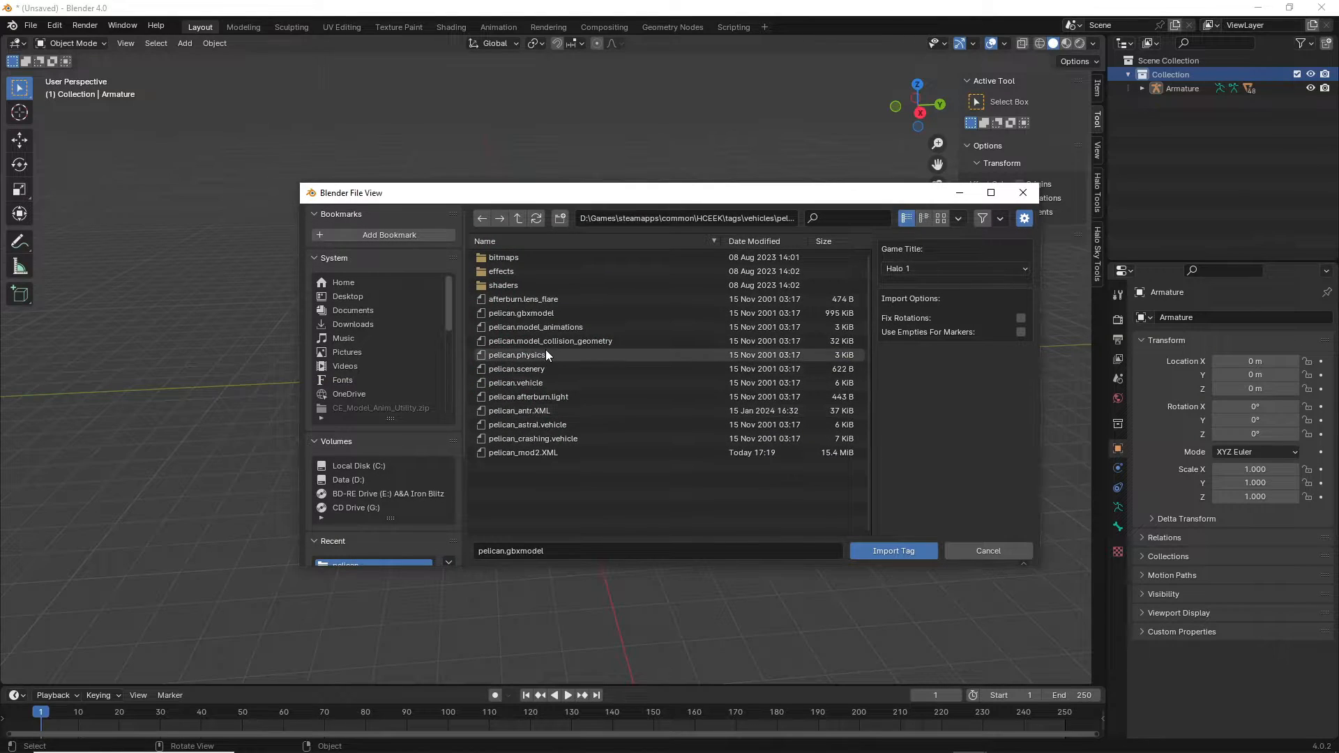
left_click(518, 218)
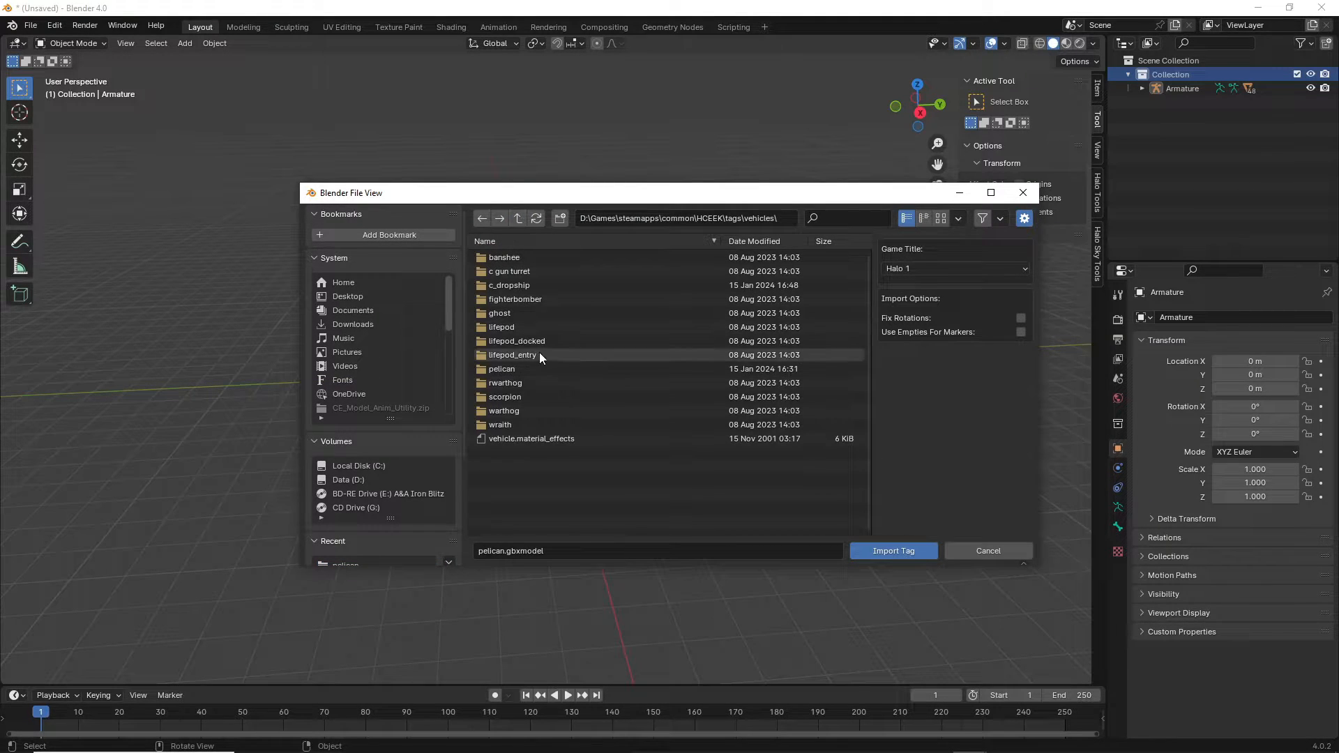
left_click(518, 218)
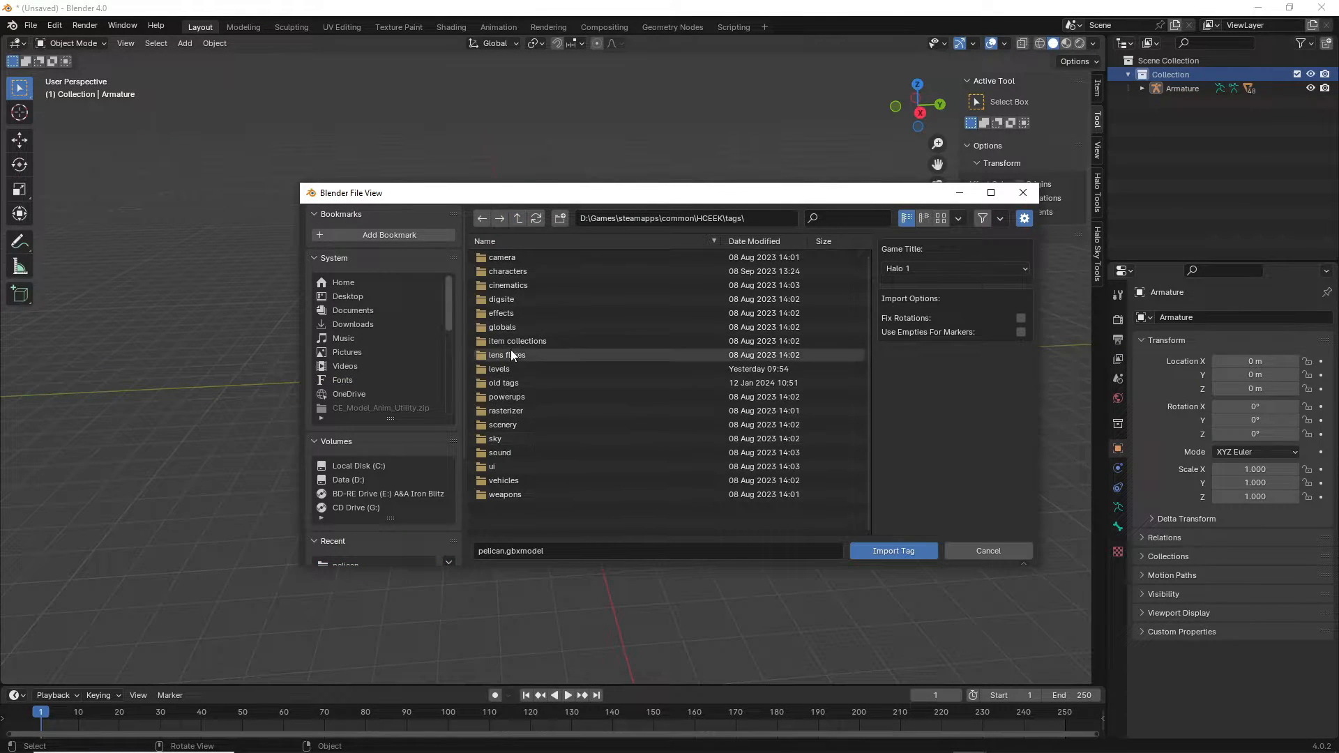
left_click(508, 367)
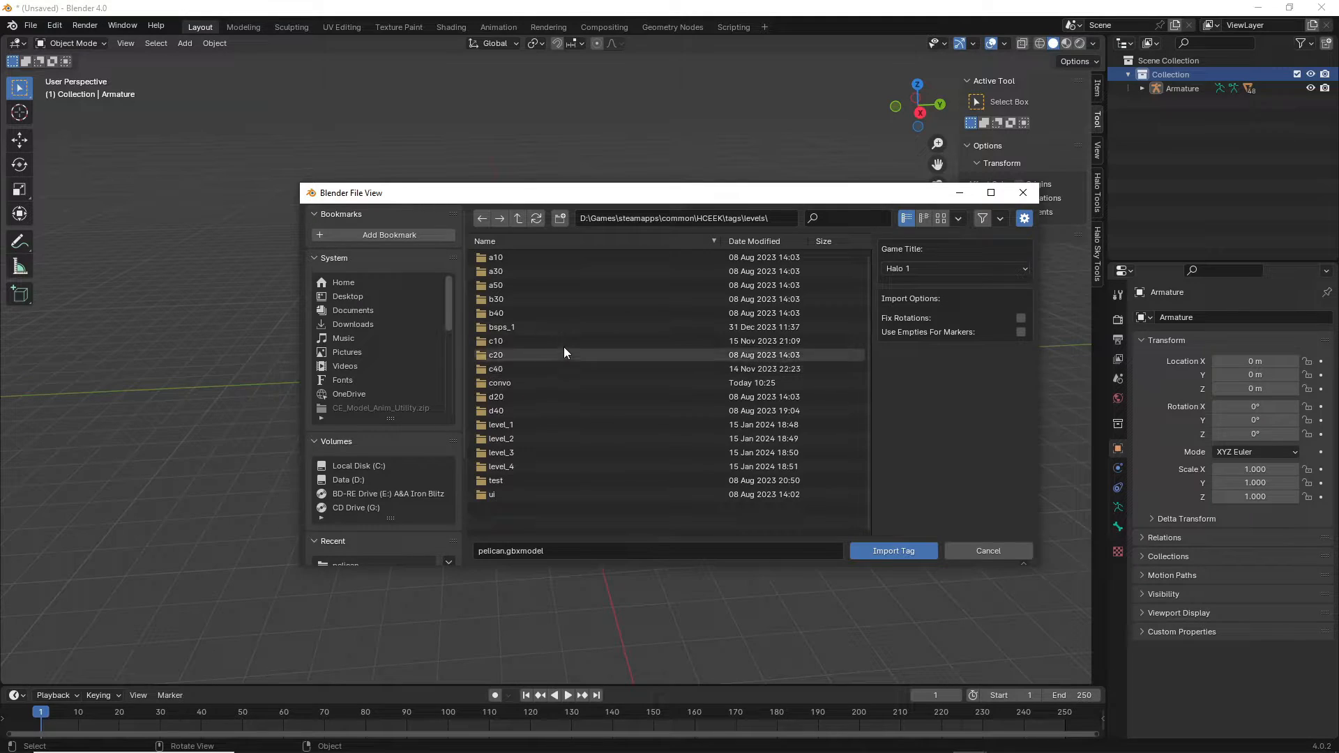
double_click(514, 271)
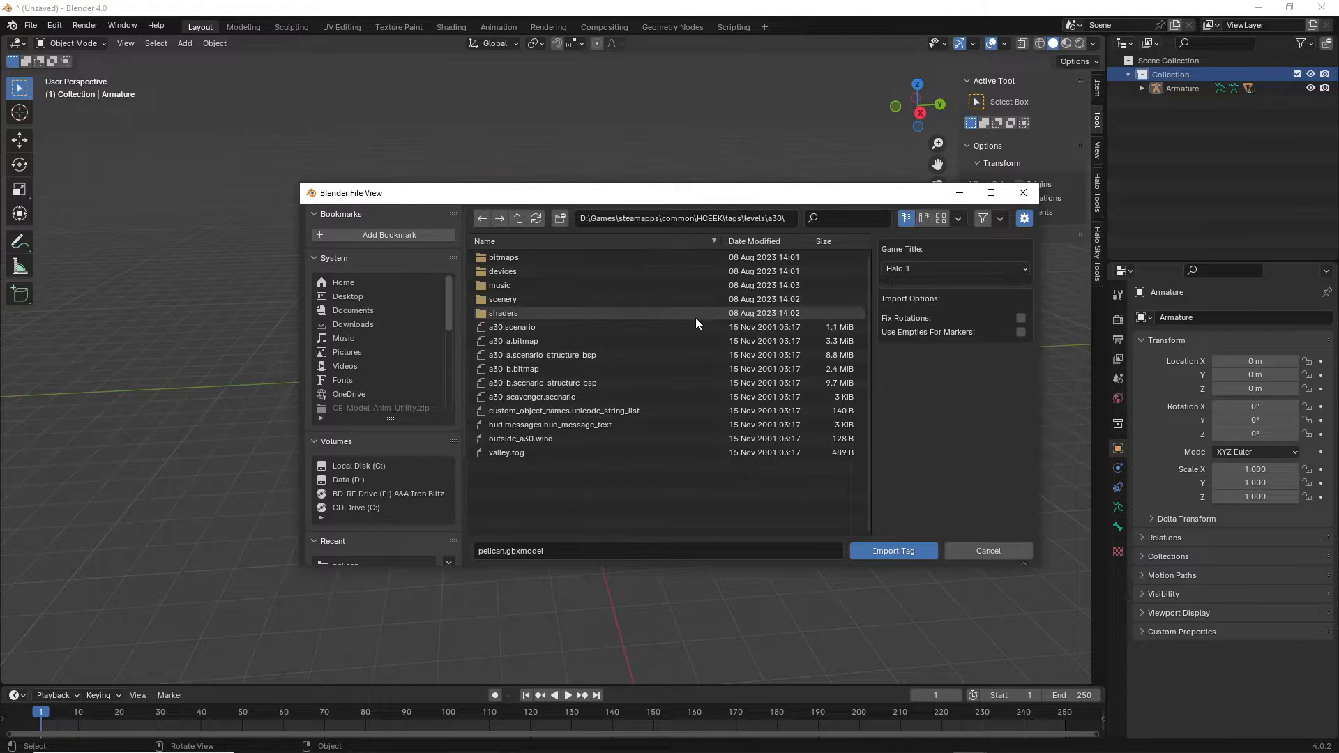
left_click(588, 355)
double_click(627, 354)
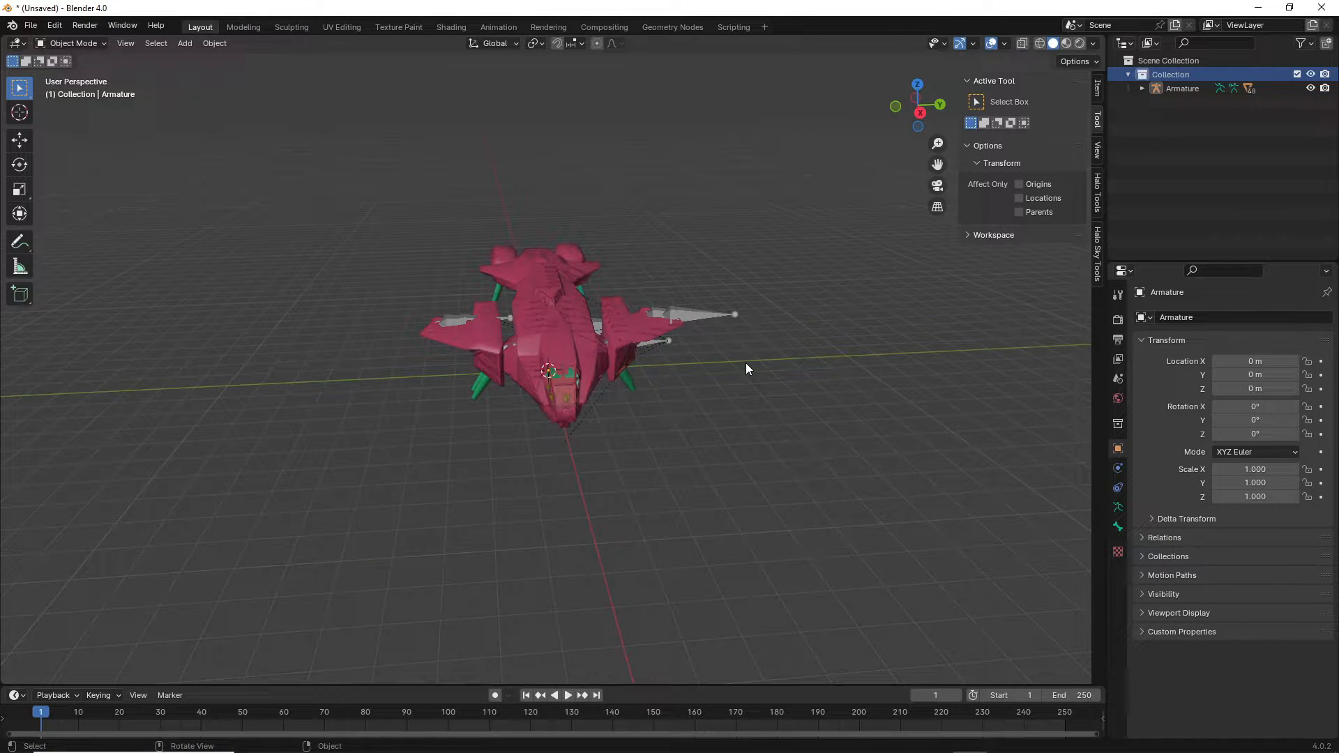
middle_click_drag(746, 363, 774, 387)
left_click(1142, 102)
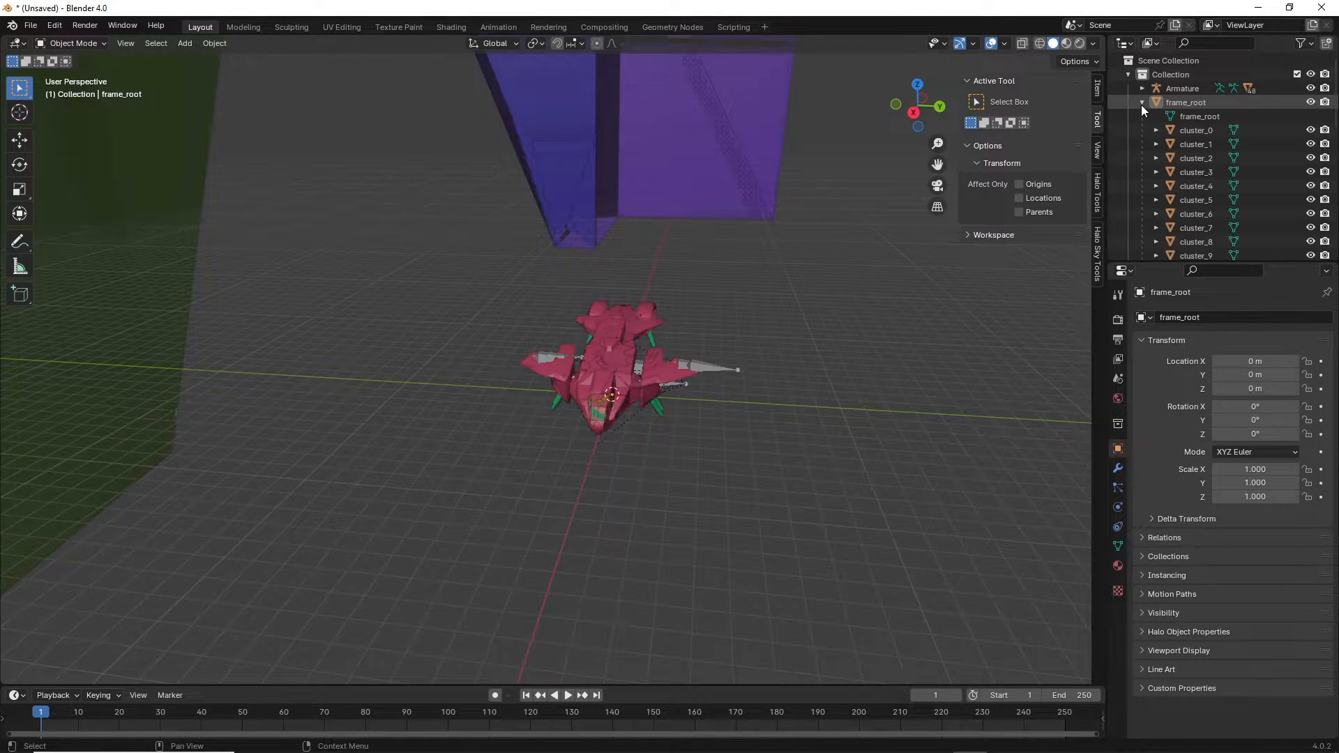
Hide level_portals under frame_root, collapse frame_root, and select the Armature.
scroll(1228, 143, "down", 10)
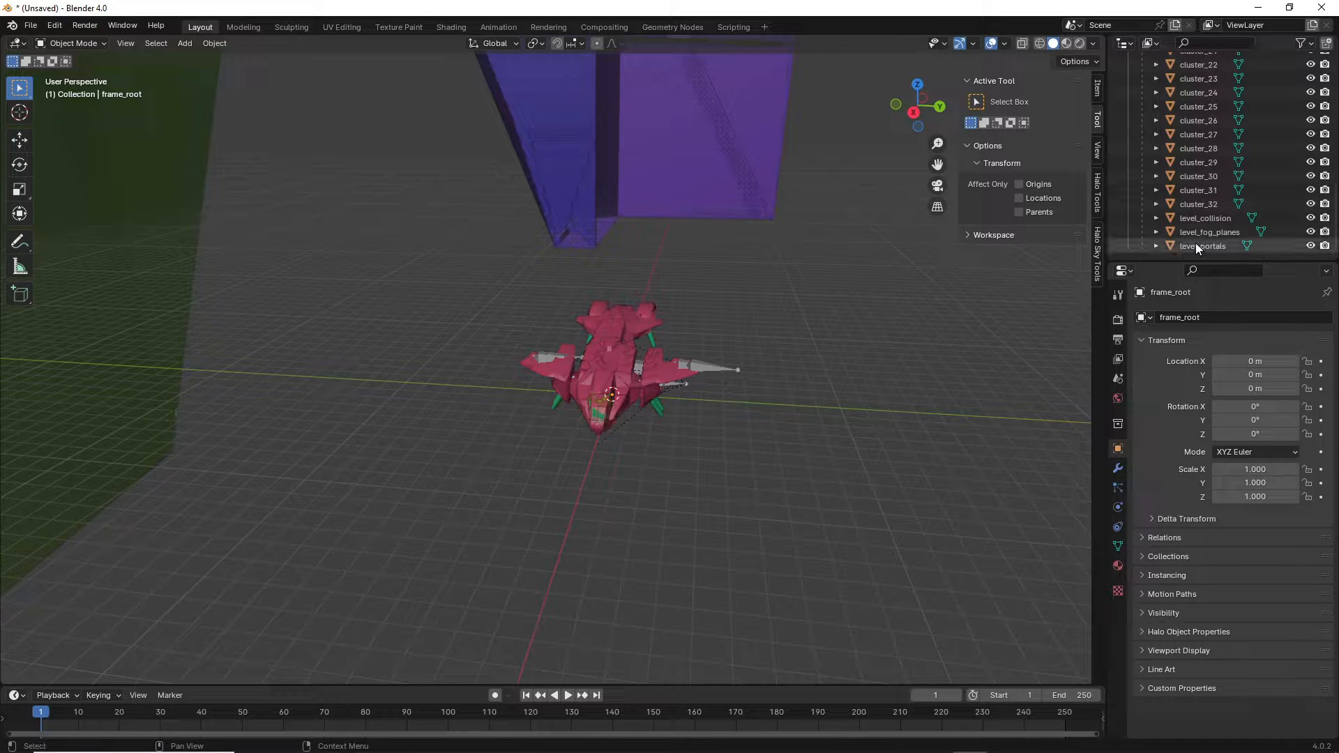
scroll(1211, 228, "up", 10)
scroll(1197, 86, "down", 10)
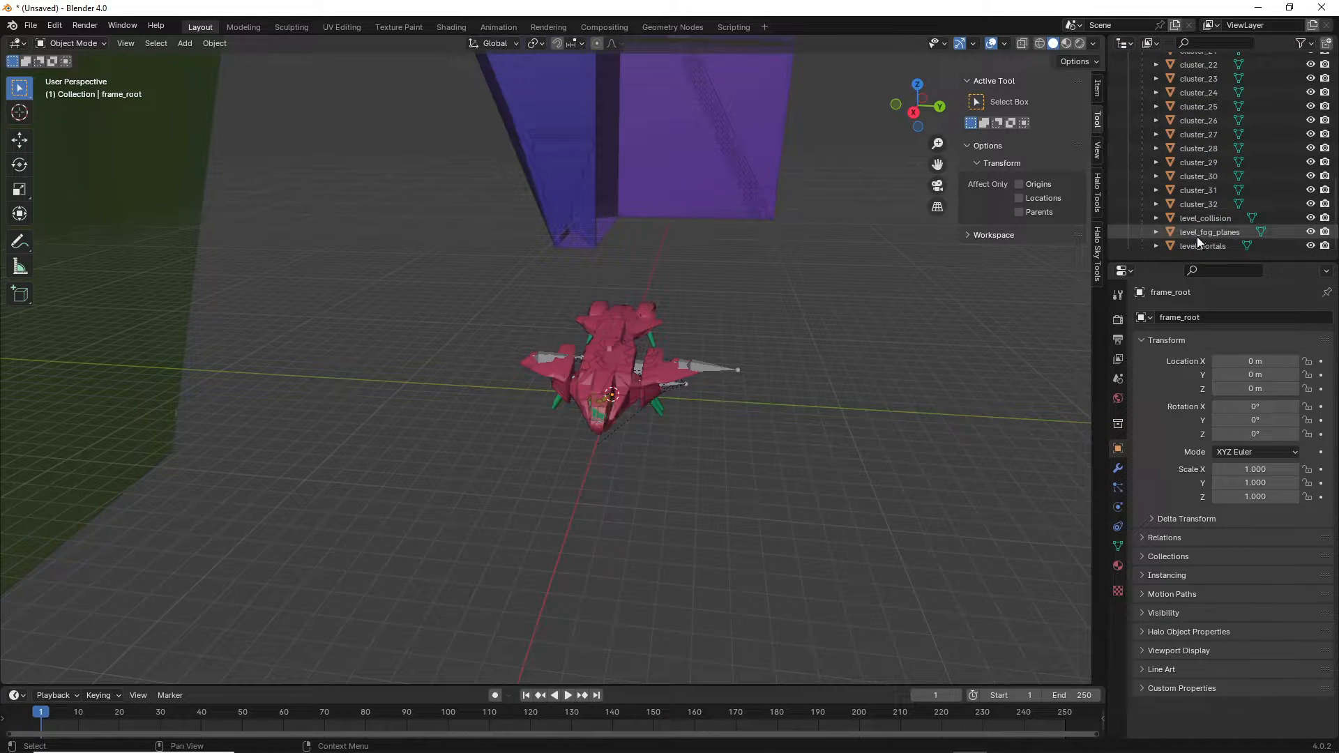
left_click(1311, 246)
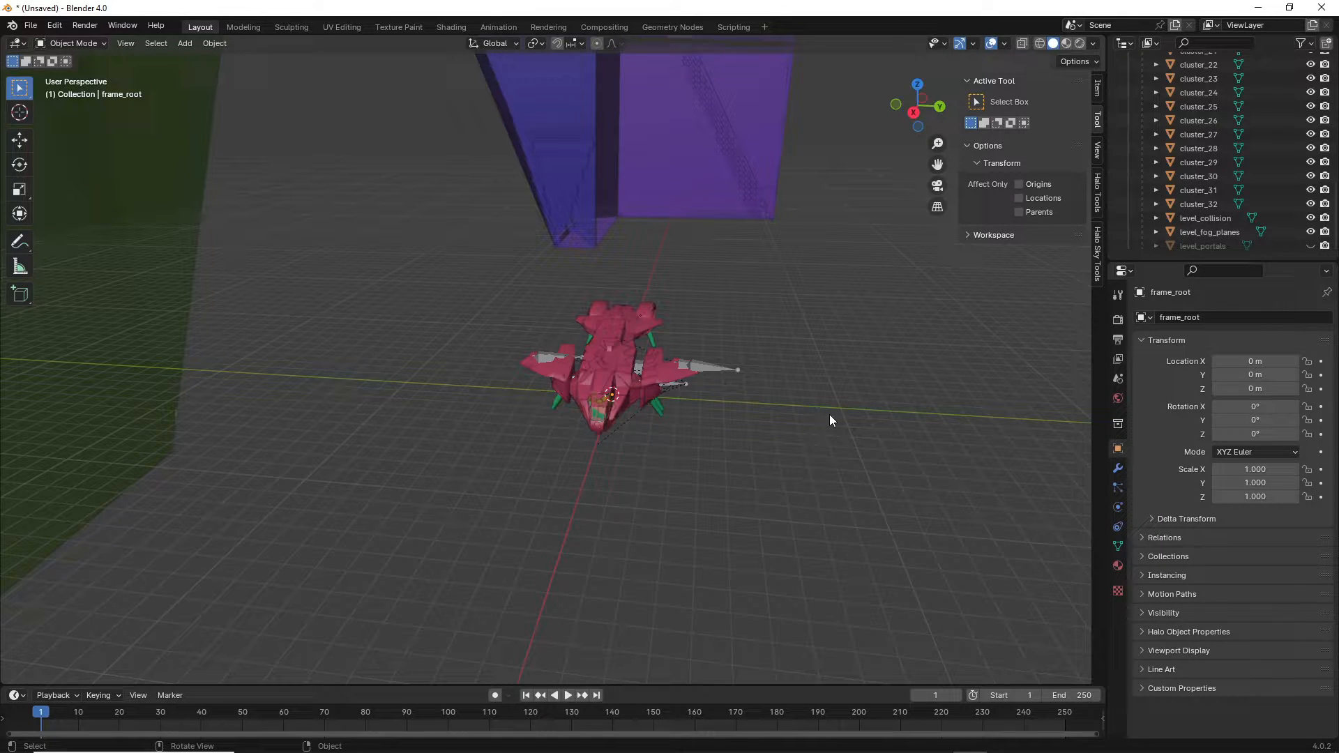
scroll(830, 420, "down", 1)
scroll(1156, 167, "up", 10)
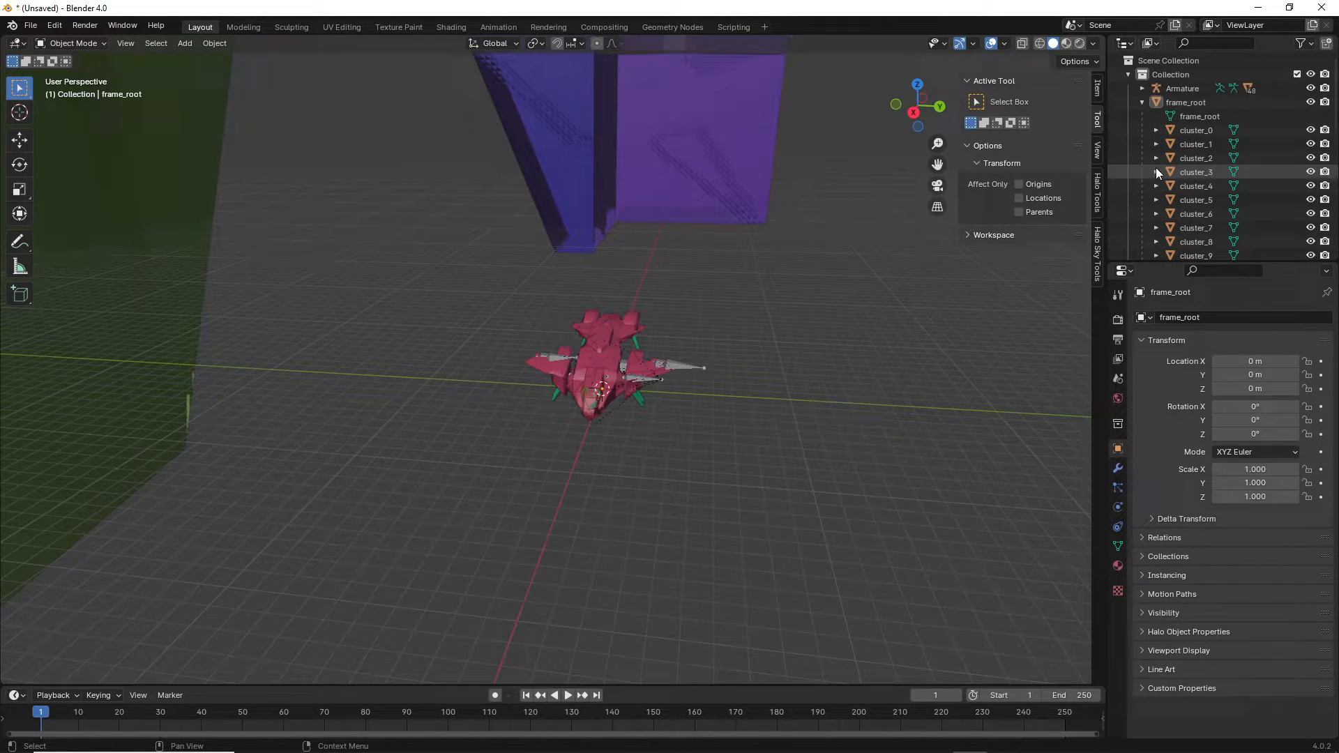
left_click(1144, 102)
middle_click_drag(697, 291, 730, 286)
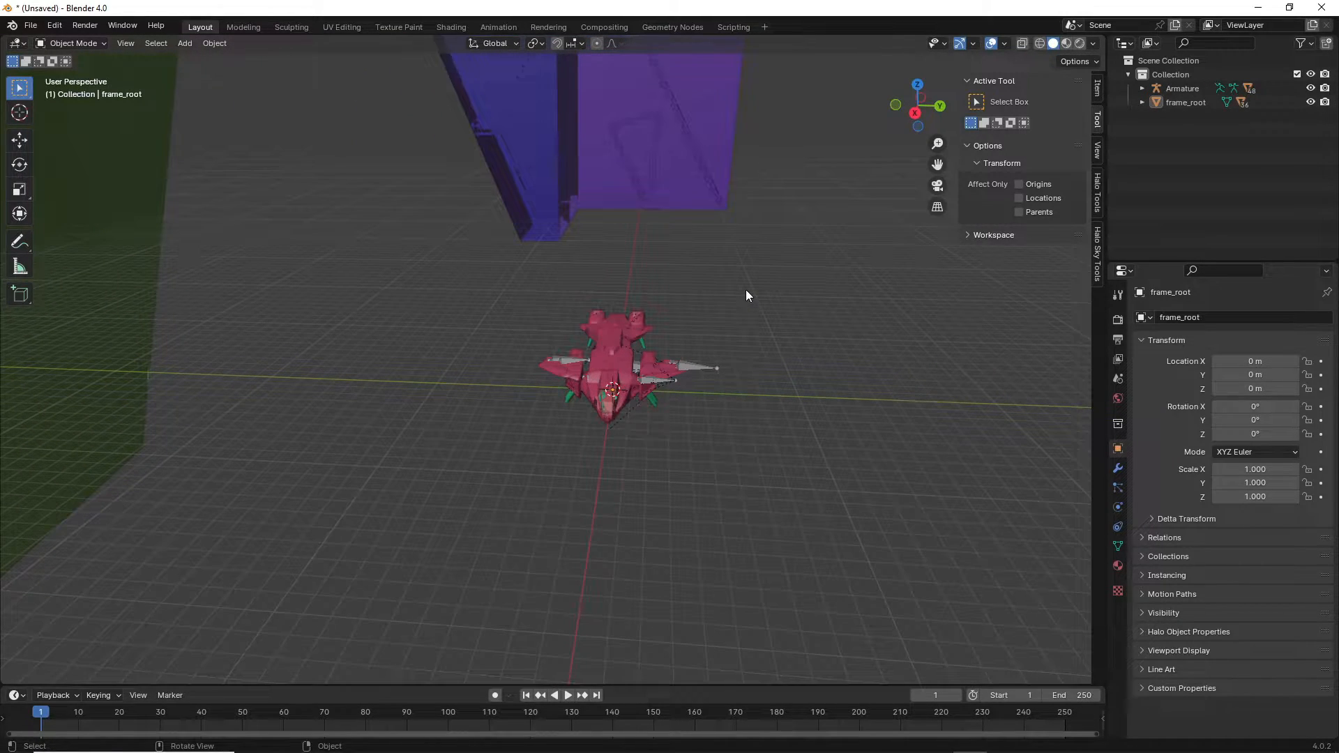
left_click(1171, 87)
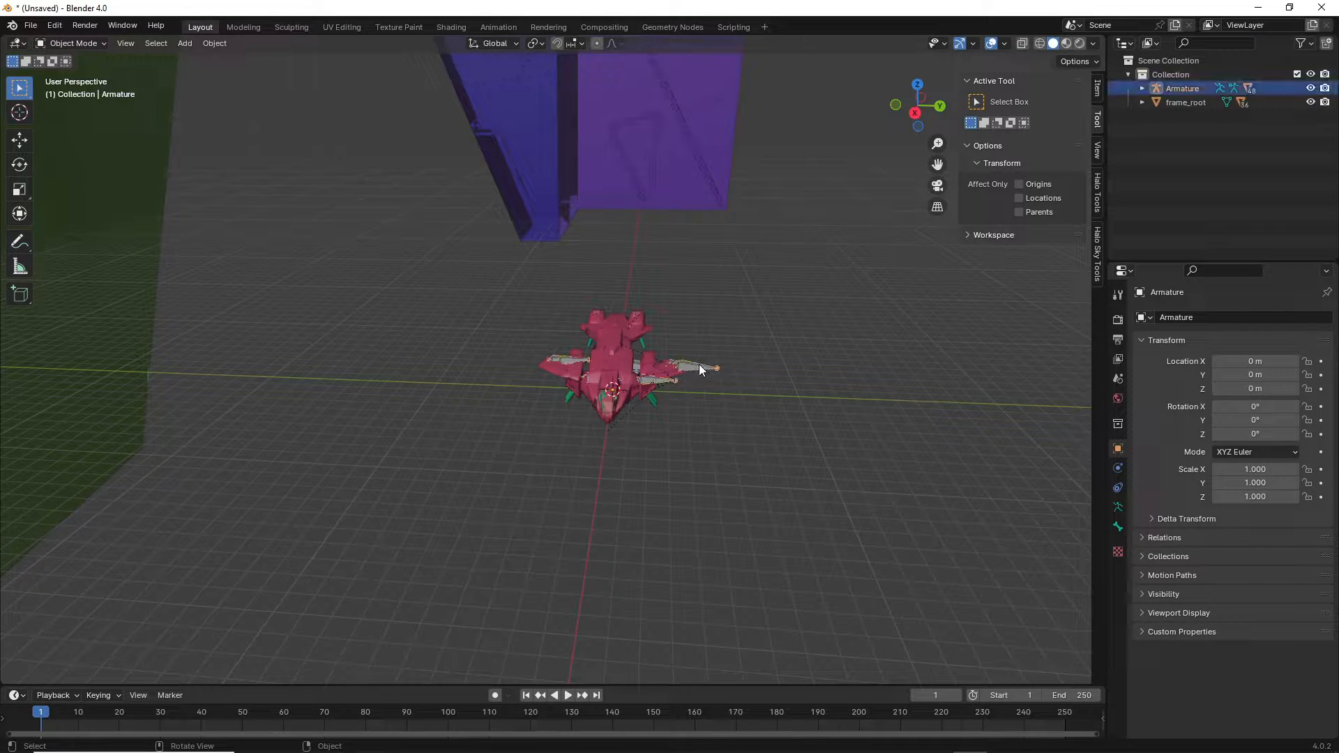
In Pose Mode, select all Pelican bones and move the ship beside the green cliff wall.
key("ctrl+Tab")
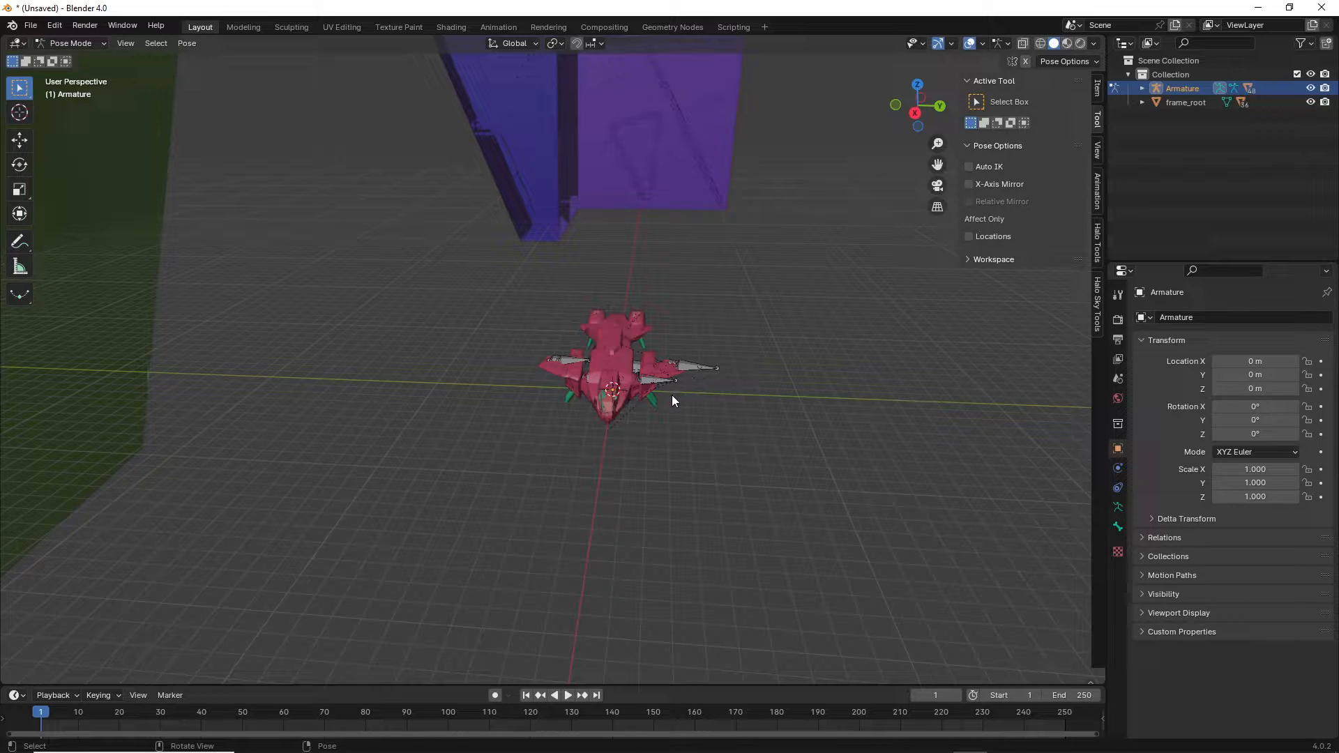
scroll(671, 398, "up", 2)
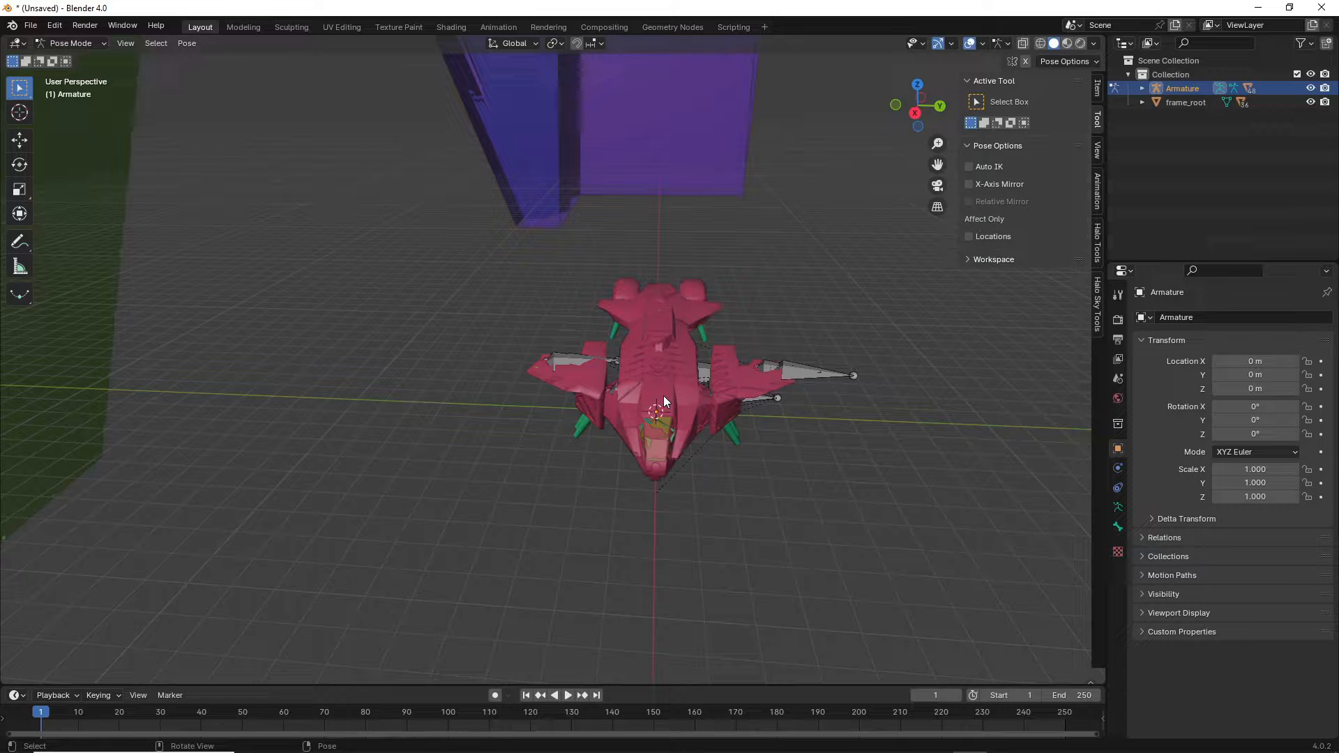
scroll(663, 395, "down", 5)
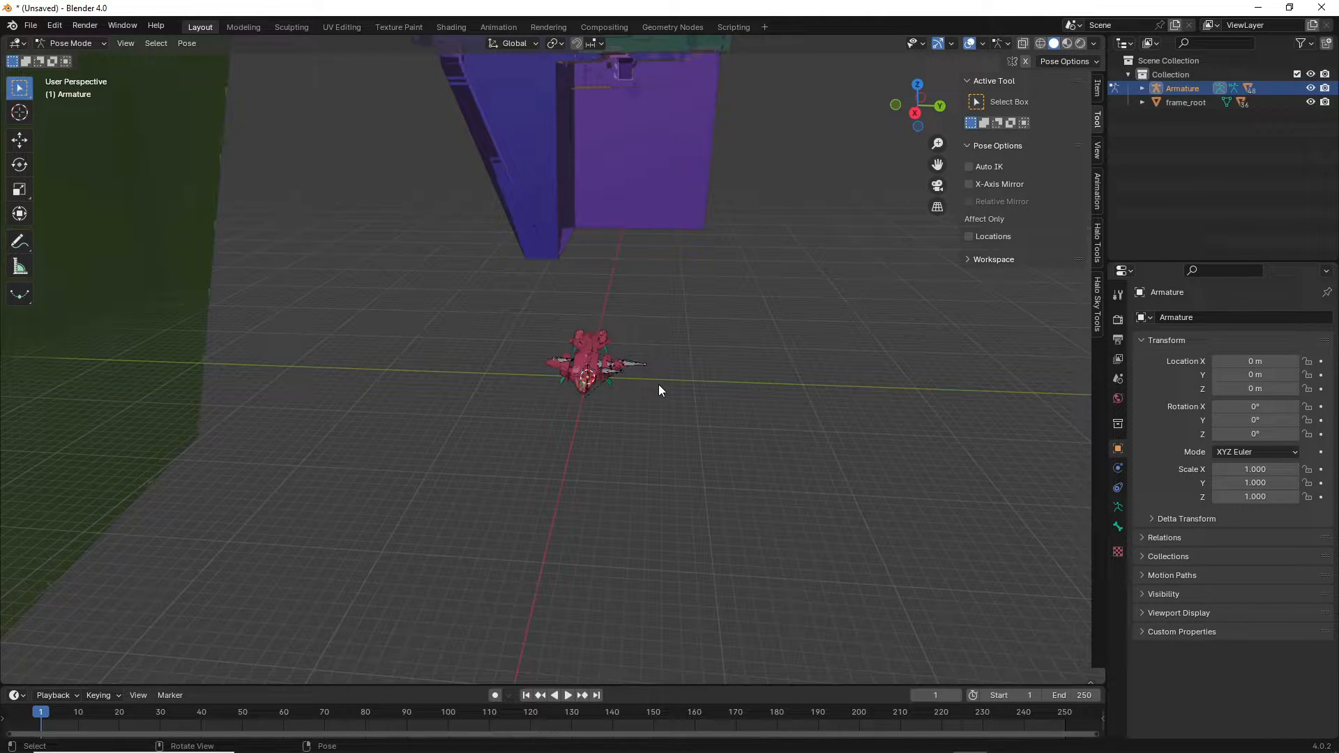
key("a")
key("g")
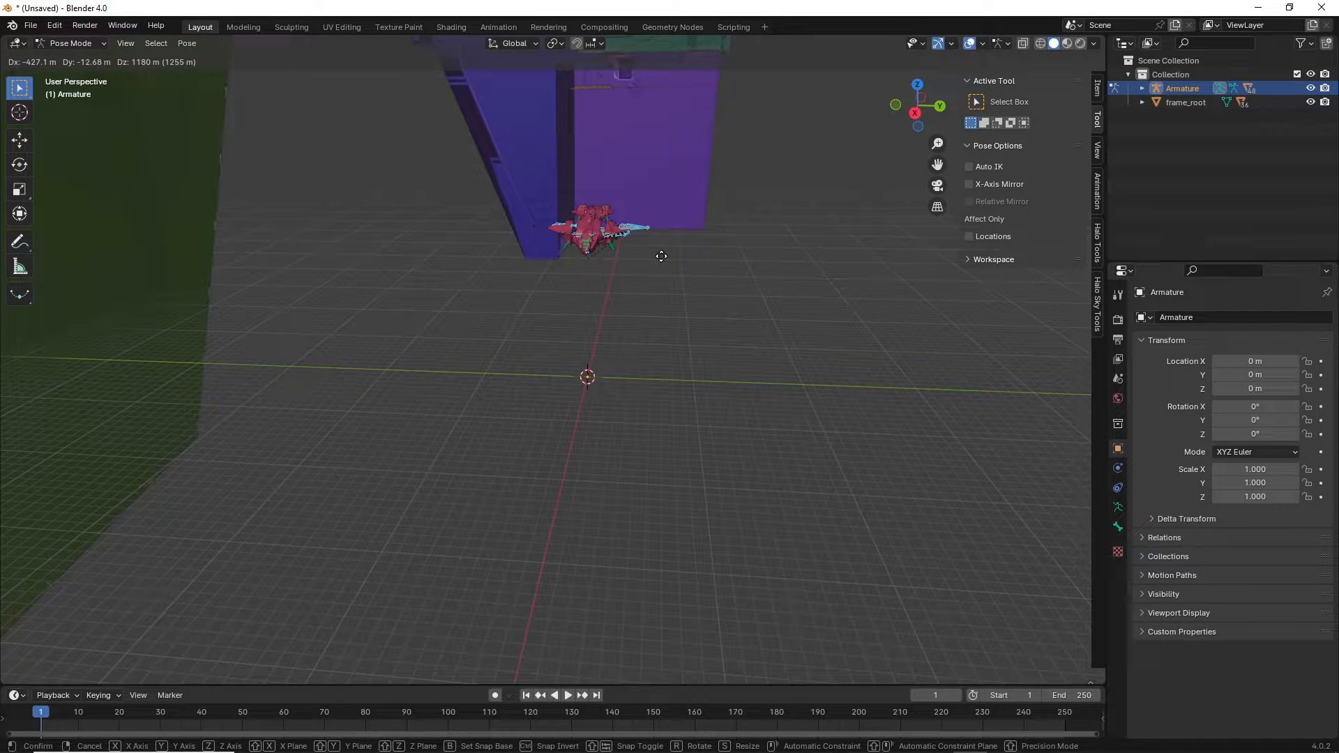
left_click(300, 262)
scroll(302, 263, "down", 10)
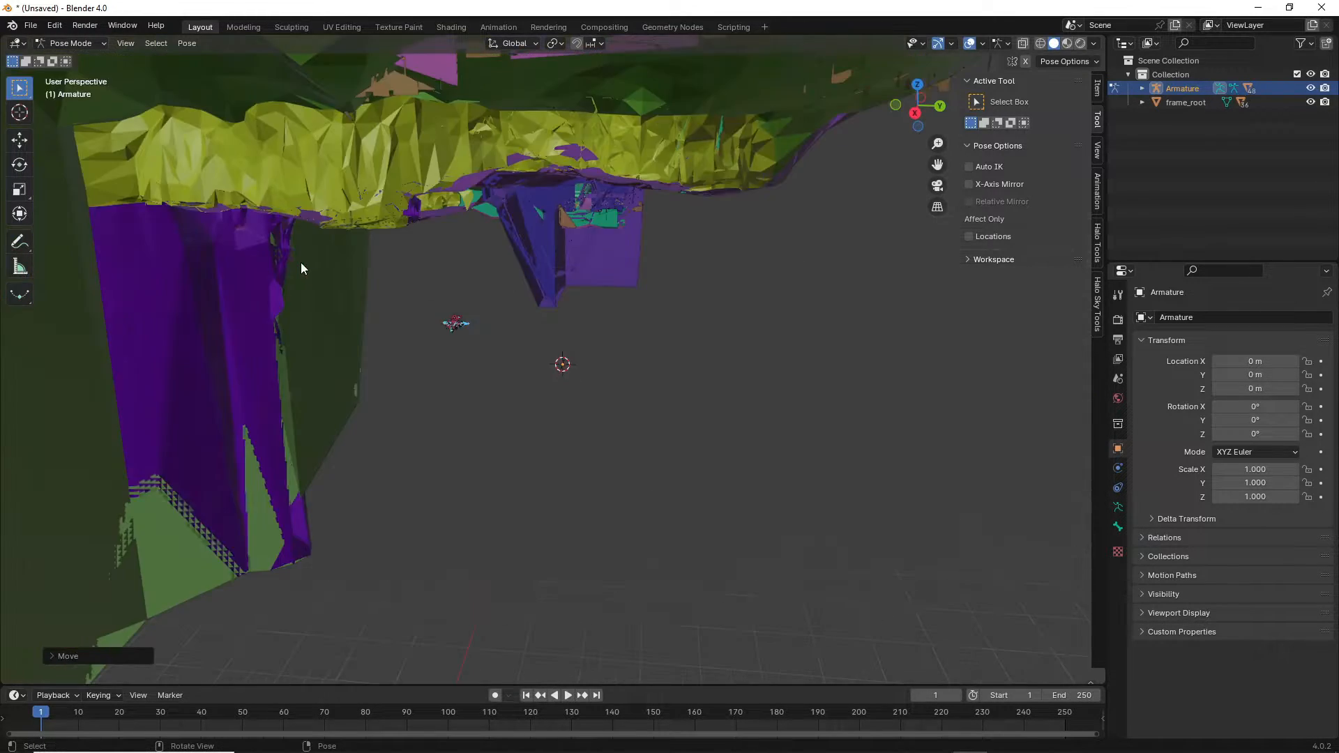
scroll(378, 360, "up", 3)
scroll(382, 359, "up", 6)
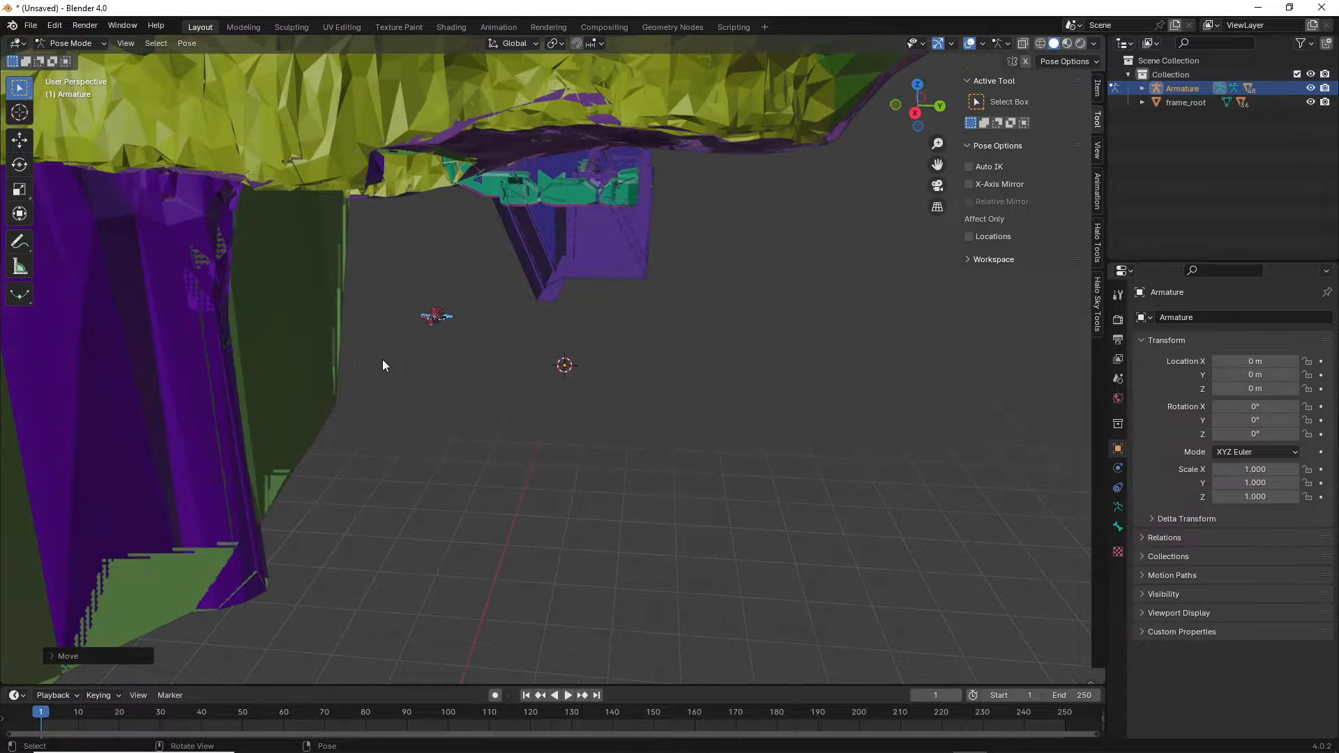
key("g")
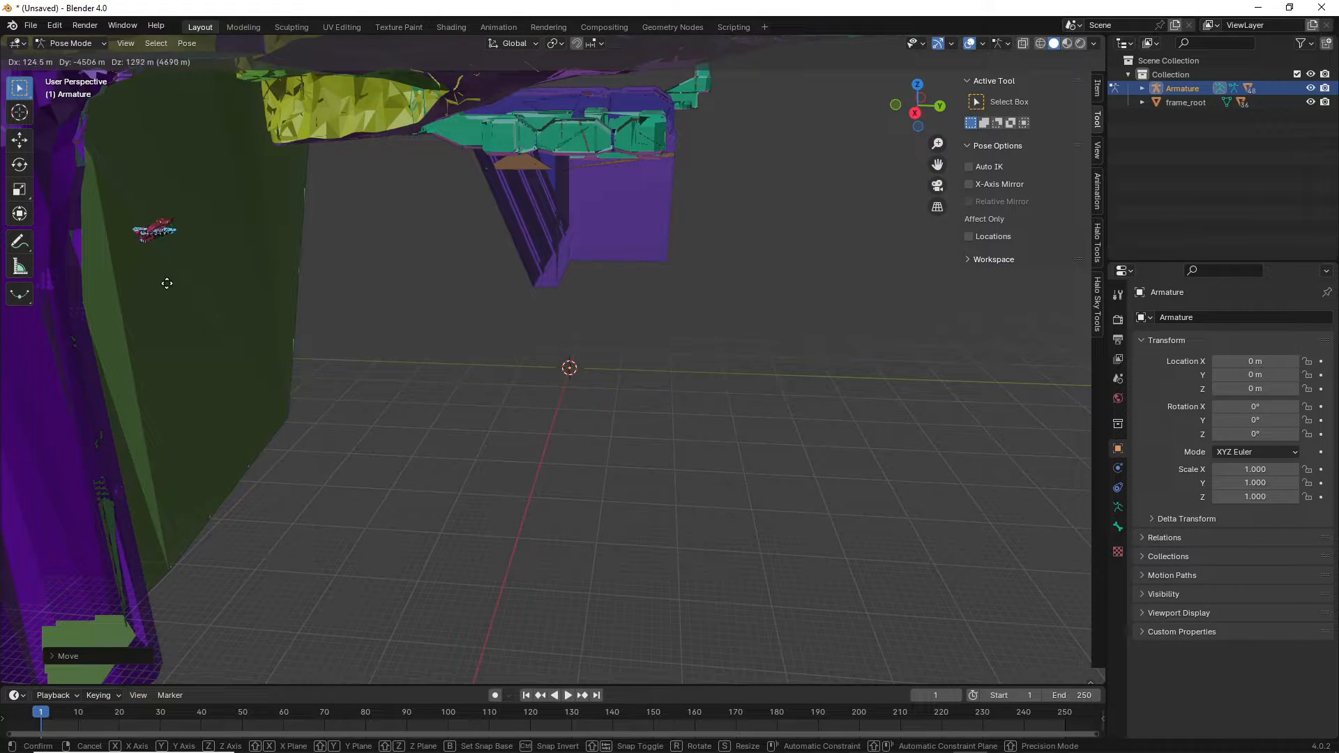
left_click(154, 283)
key("shift+grave")
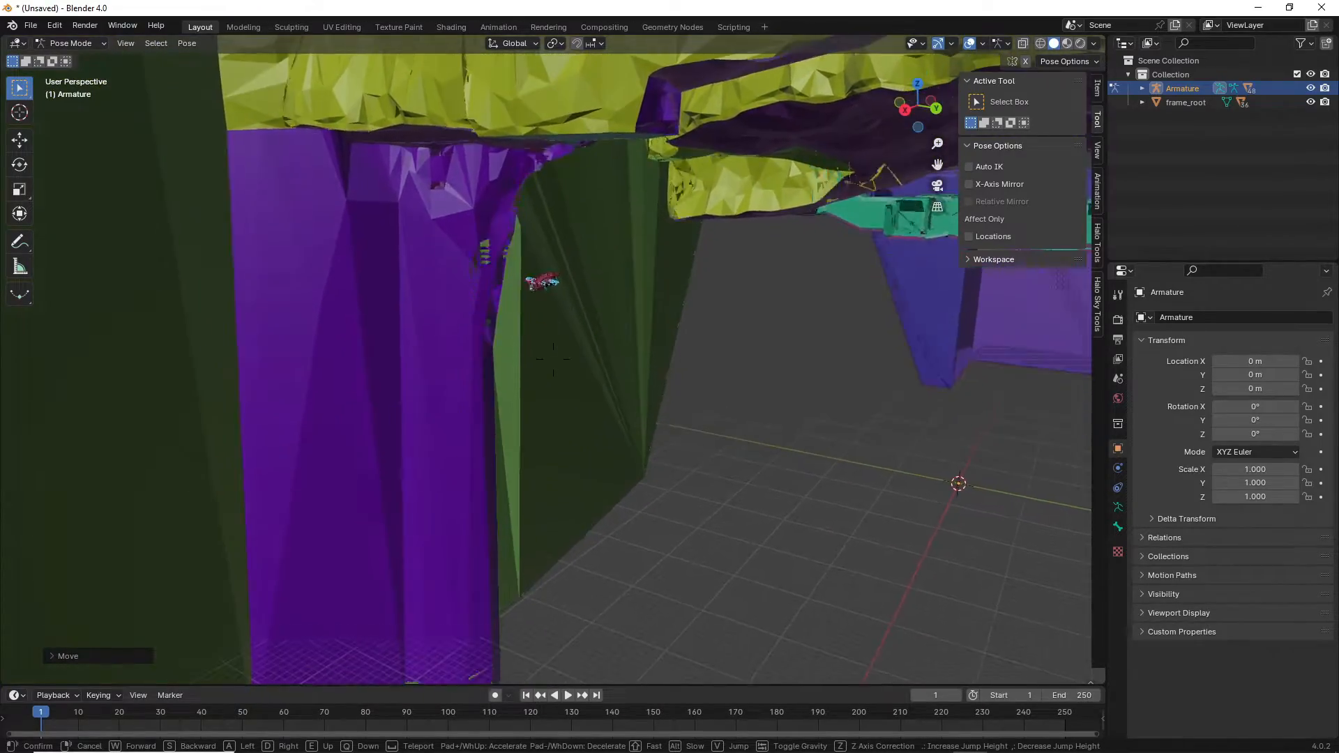
Fly toward the ship, then move it along Y and vertically along Z.
key("w")
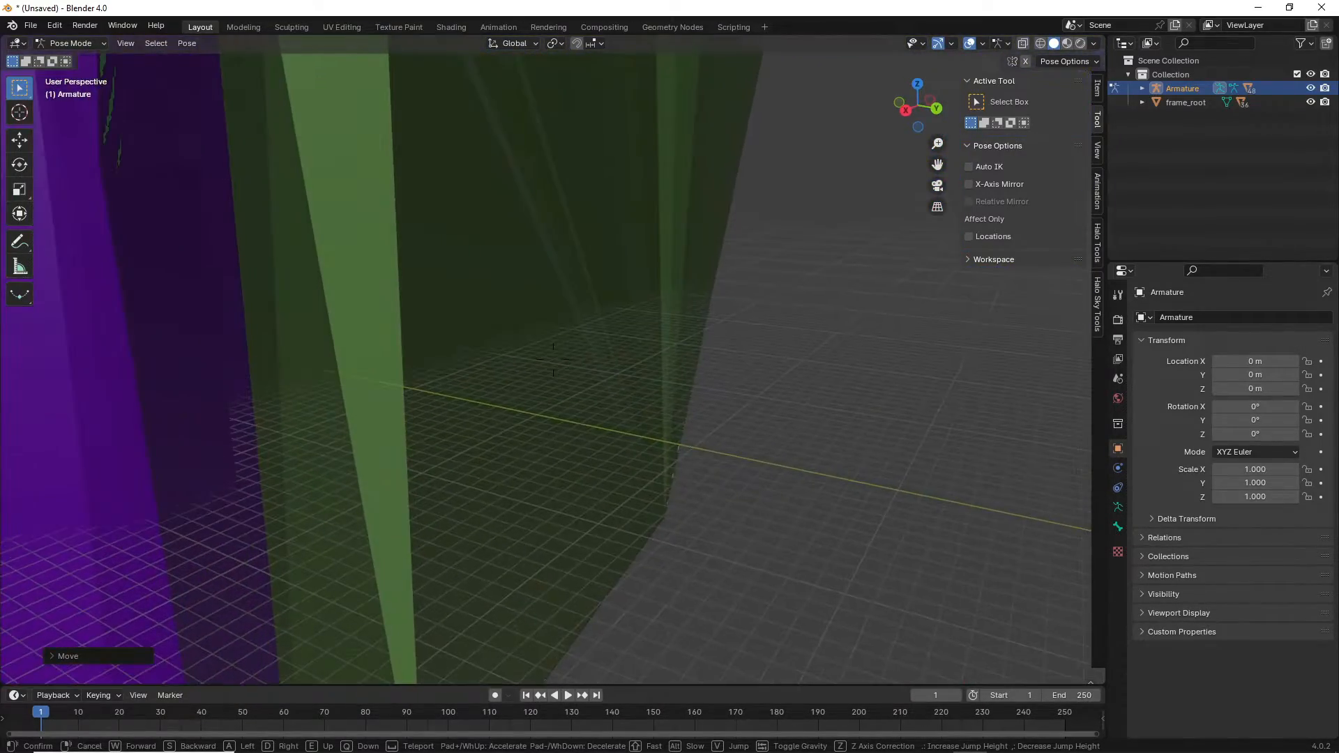
key("w")
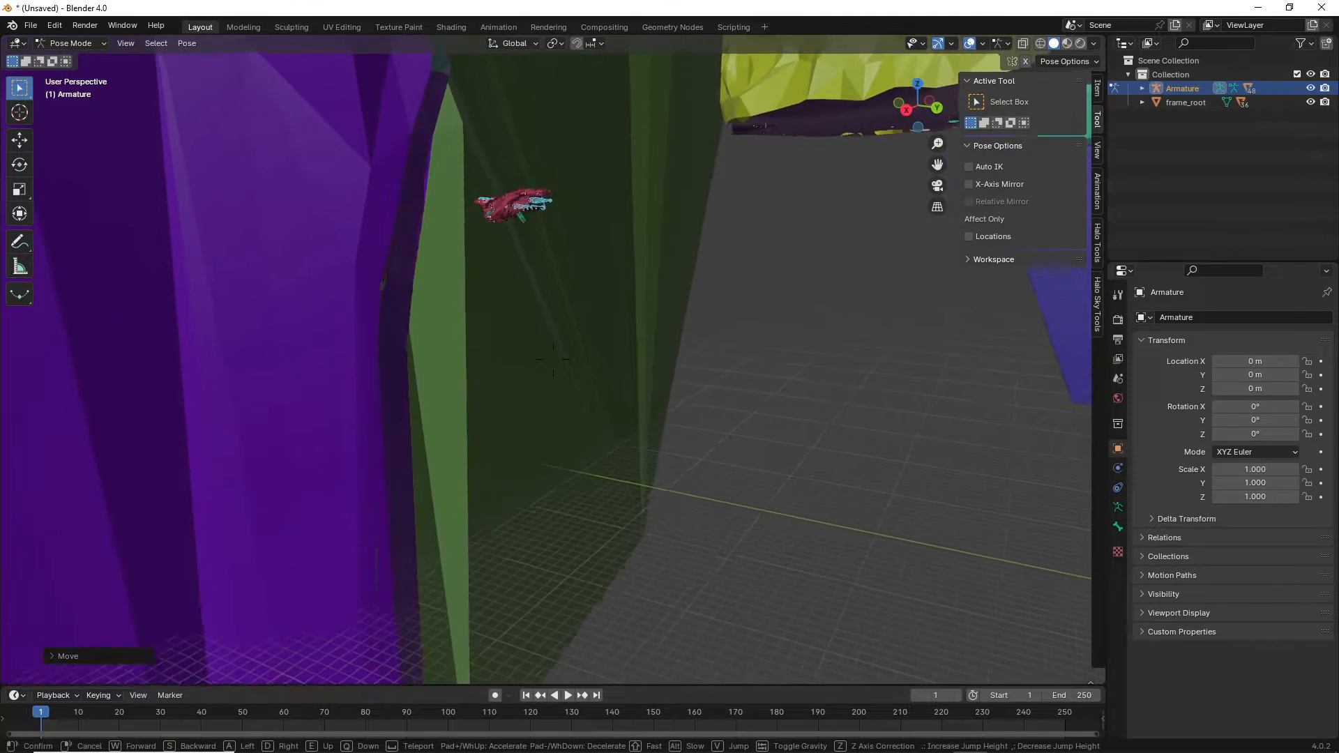
key("w")
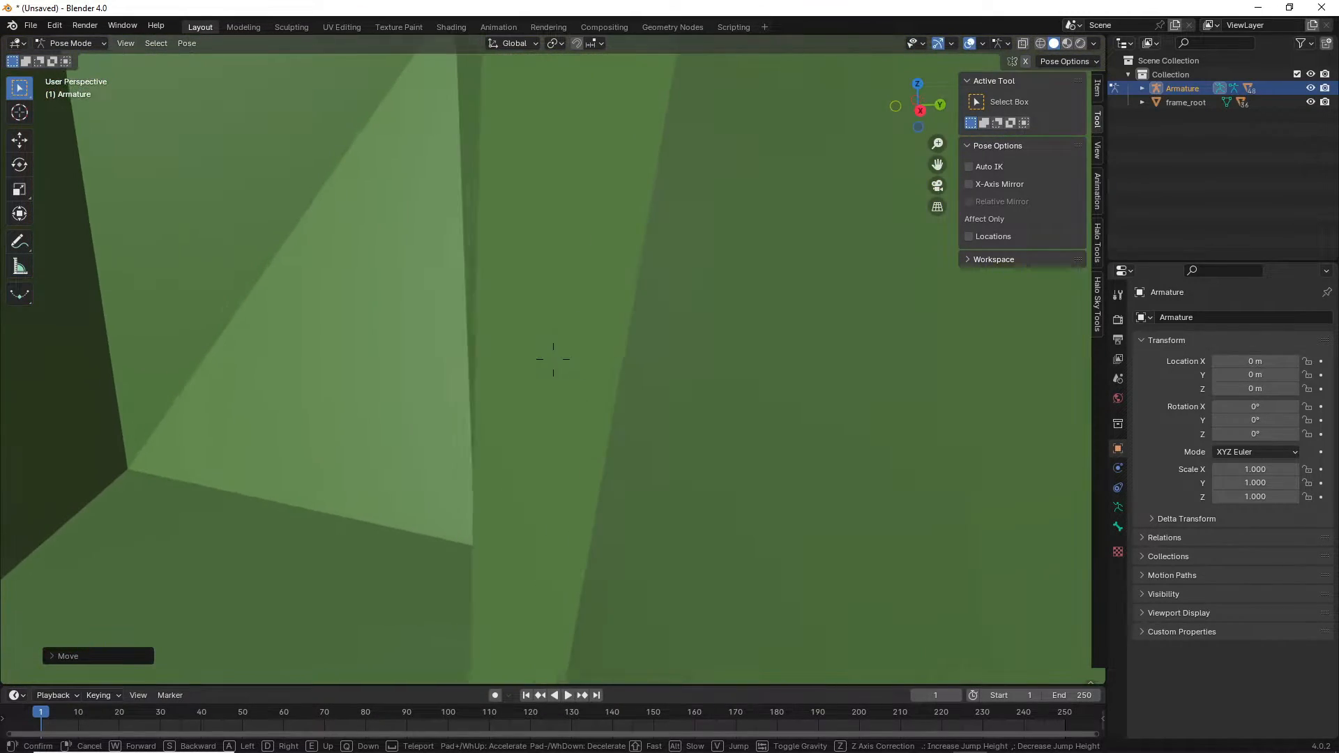
left_click(156, 279)
key("g")
key("y")
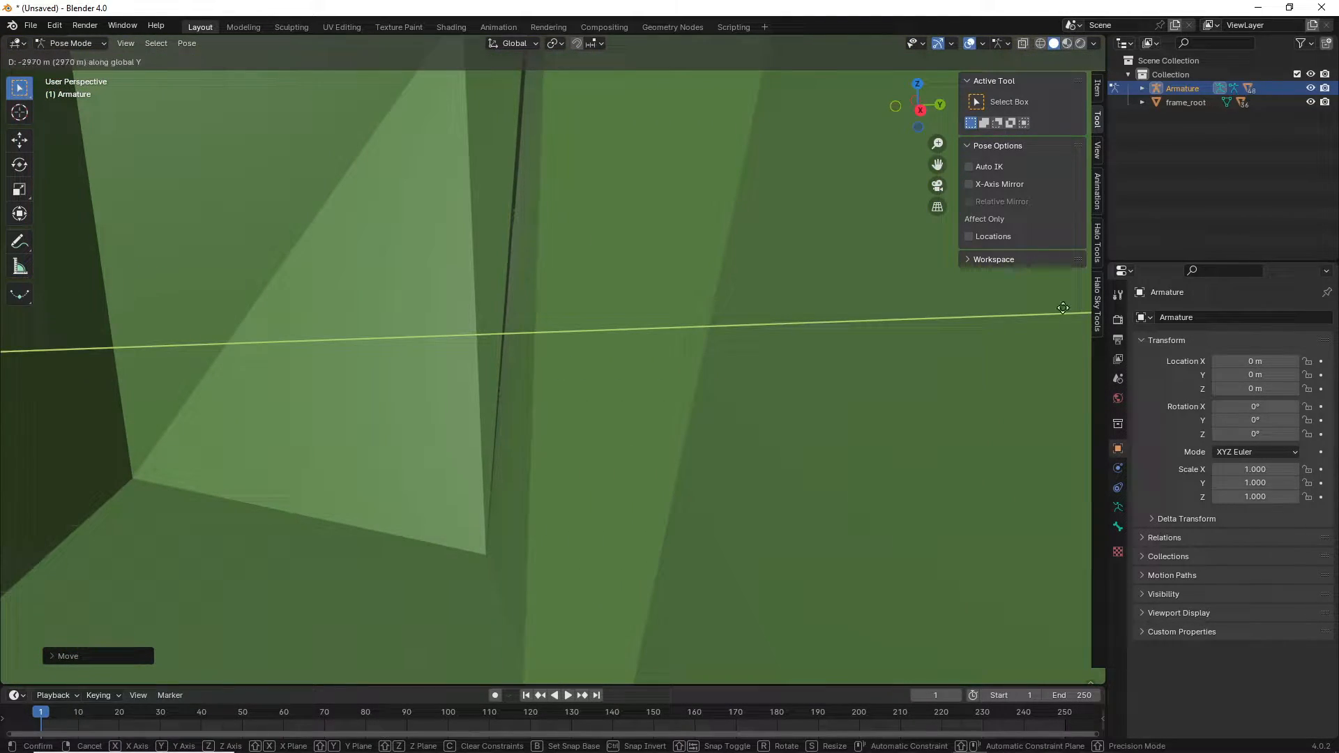
left_click(848, 338)
key("g")
key("z")
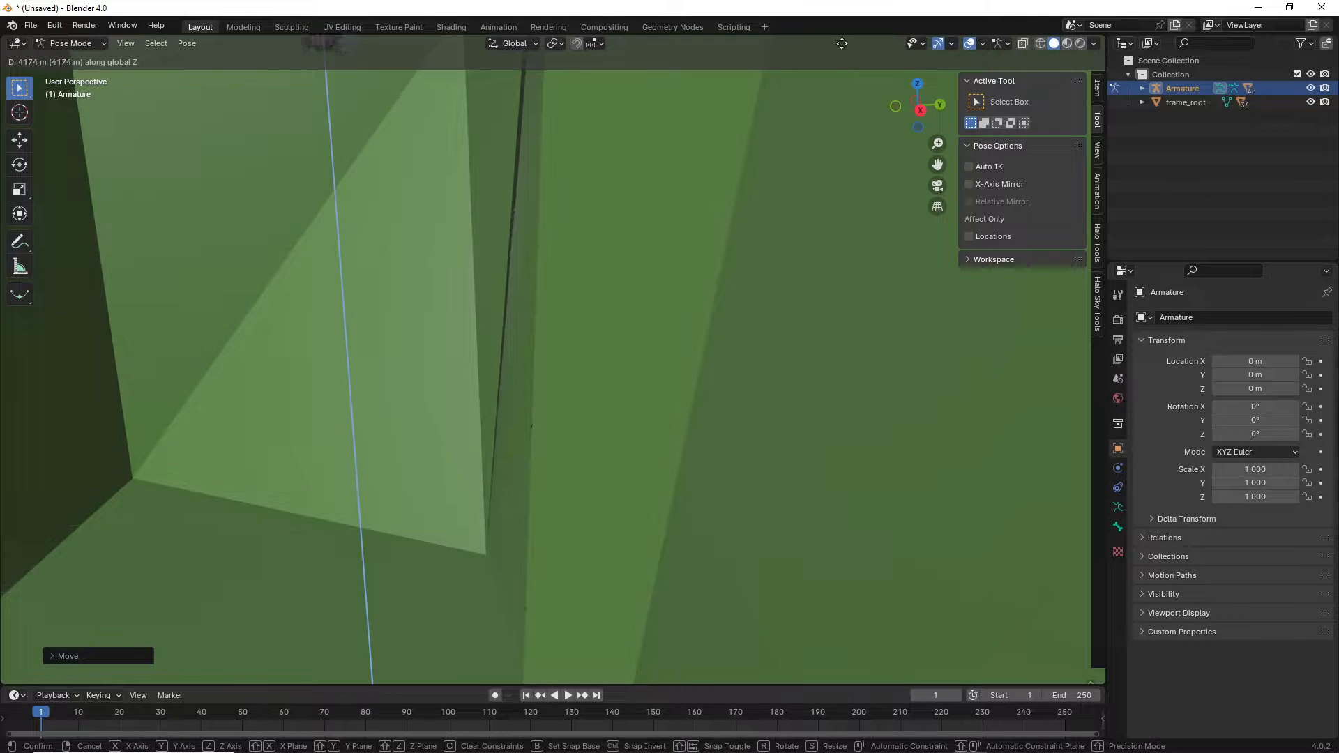
left_click(809, 474)
Walk-navigate through the canyon to view the ship above the river.
key("shift+grave")
key("w")
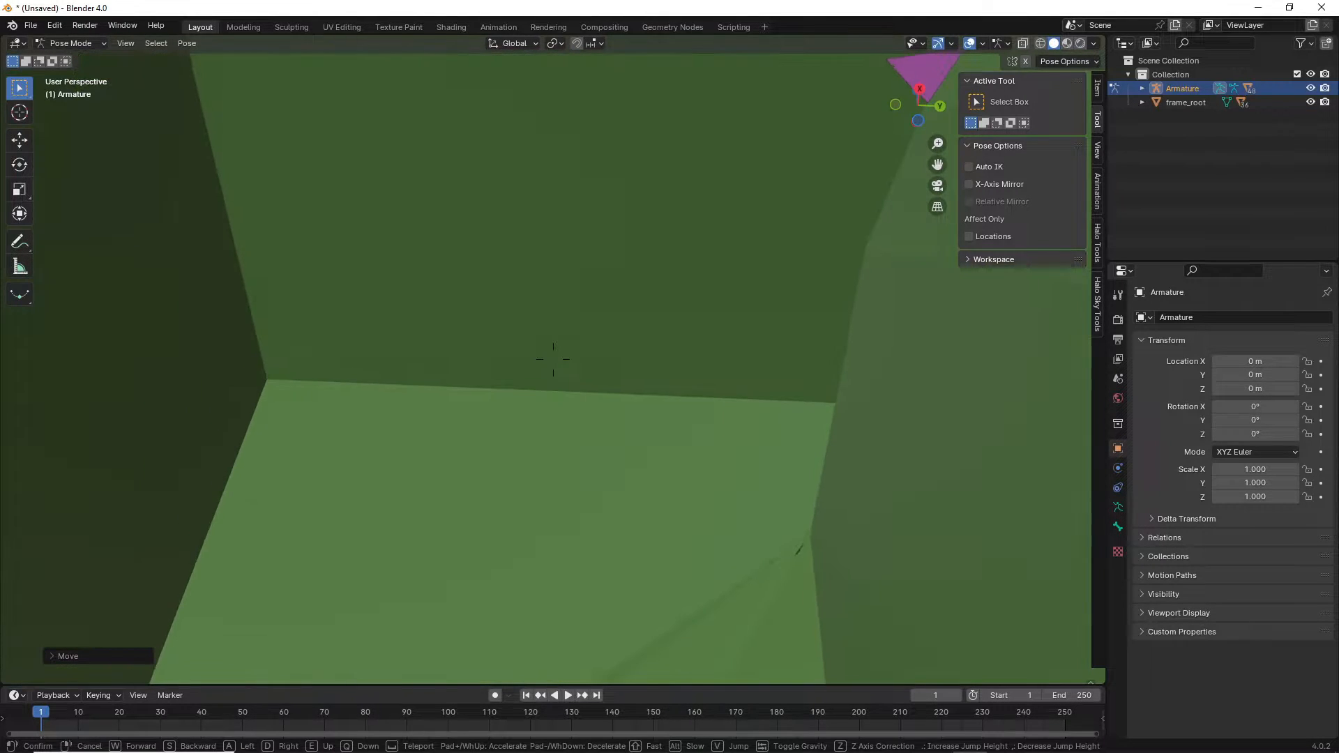
key("w")
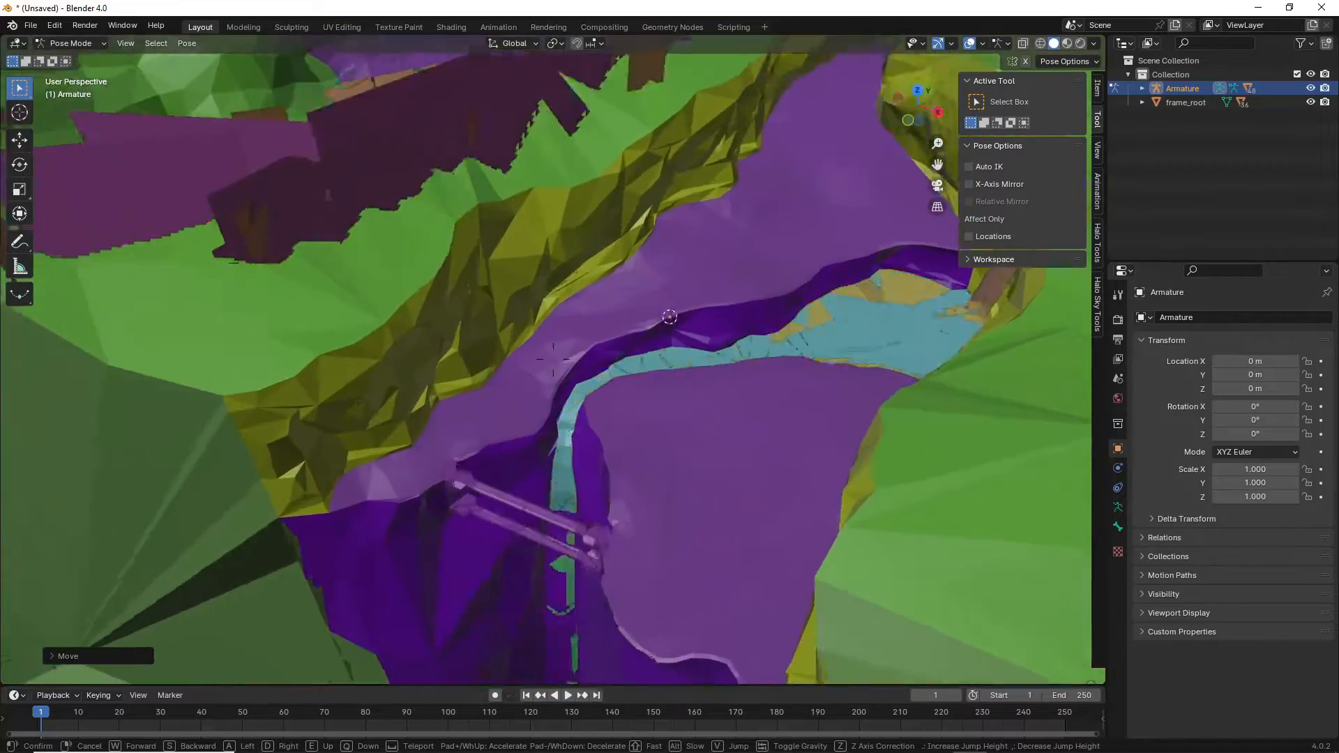
key("a")
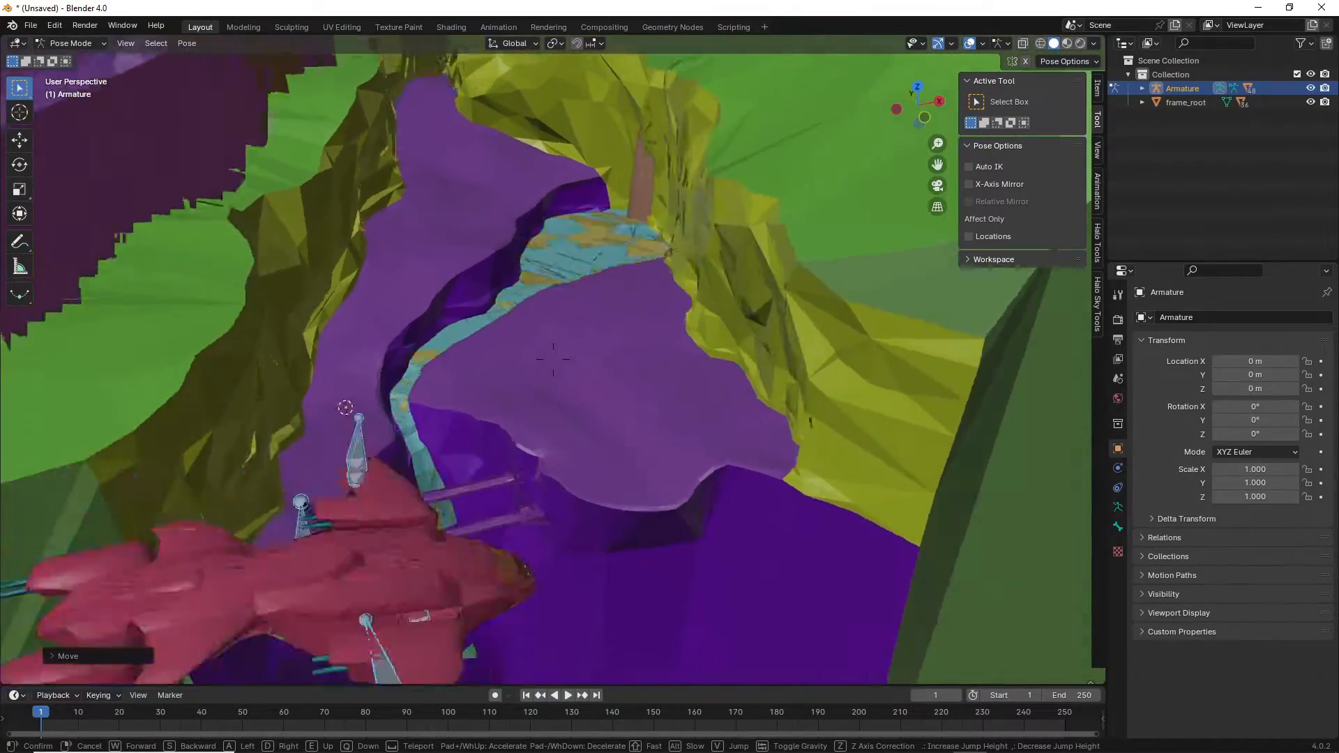
key("w")
key("s")
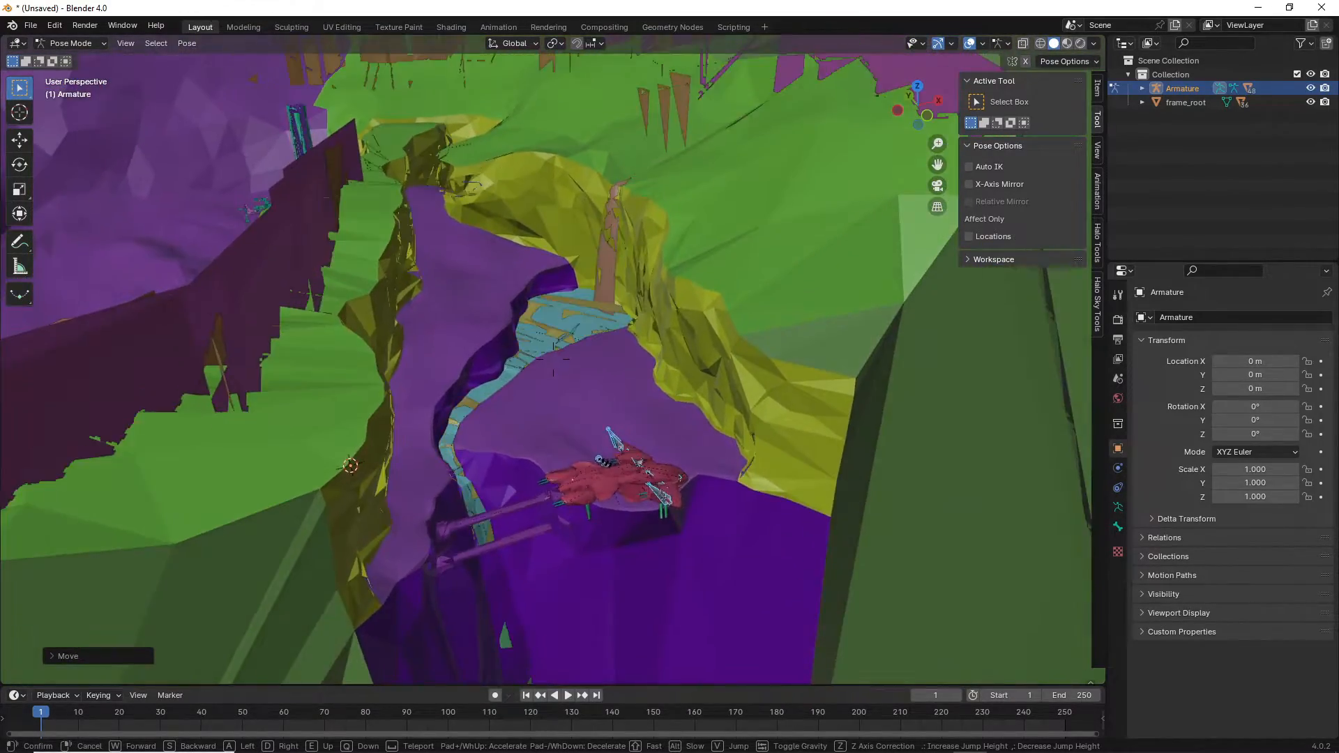
key("d")
key("s")
key("w")
key("d")
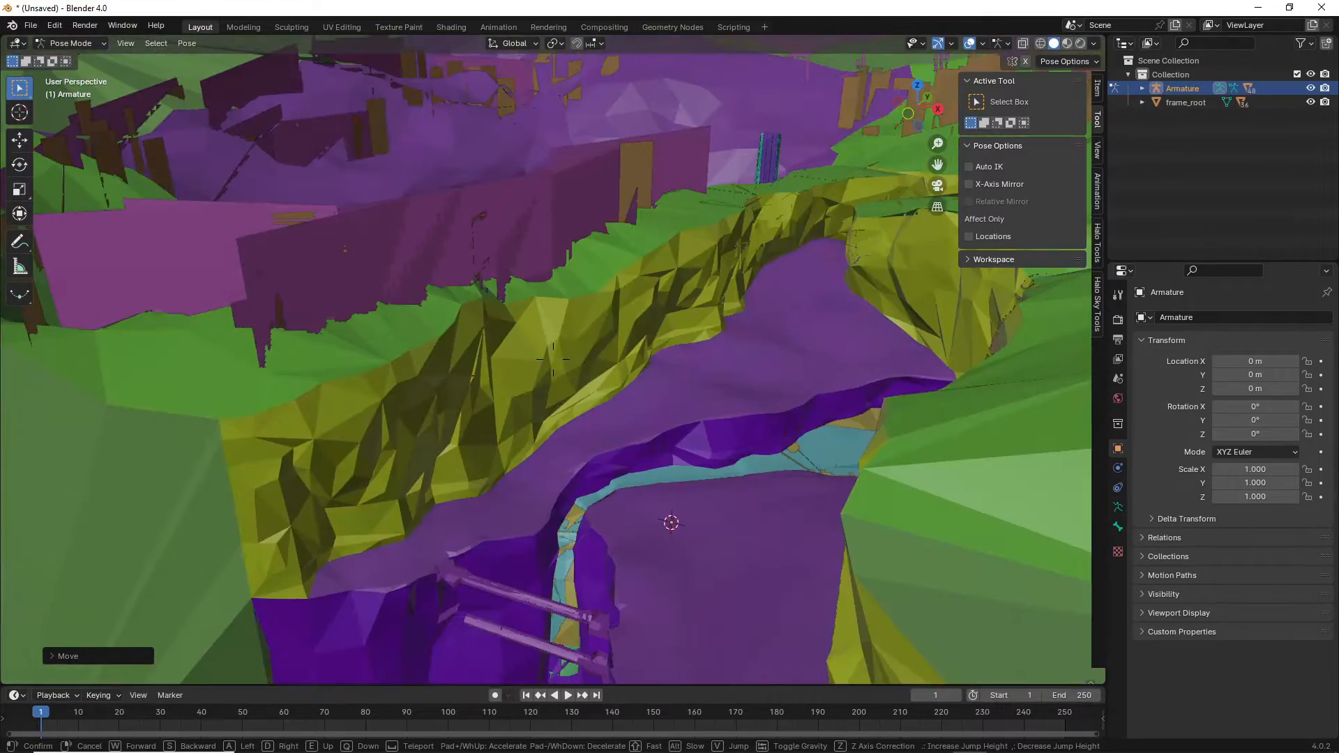
key("a")
key("s")
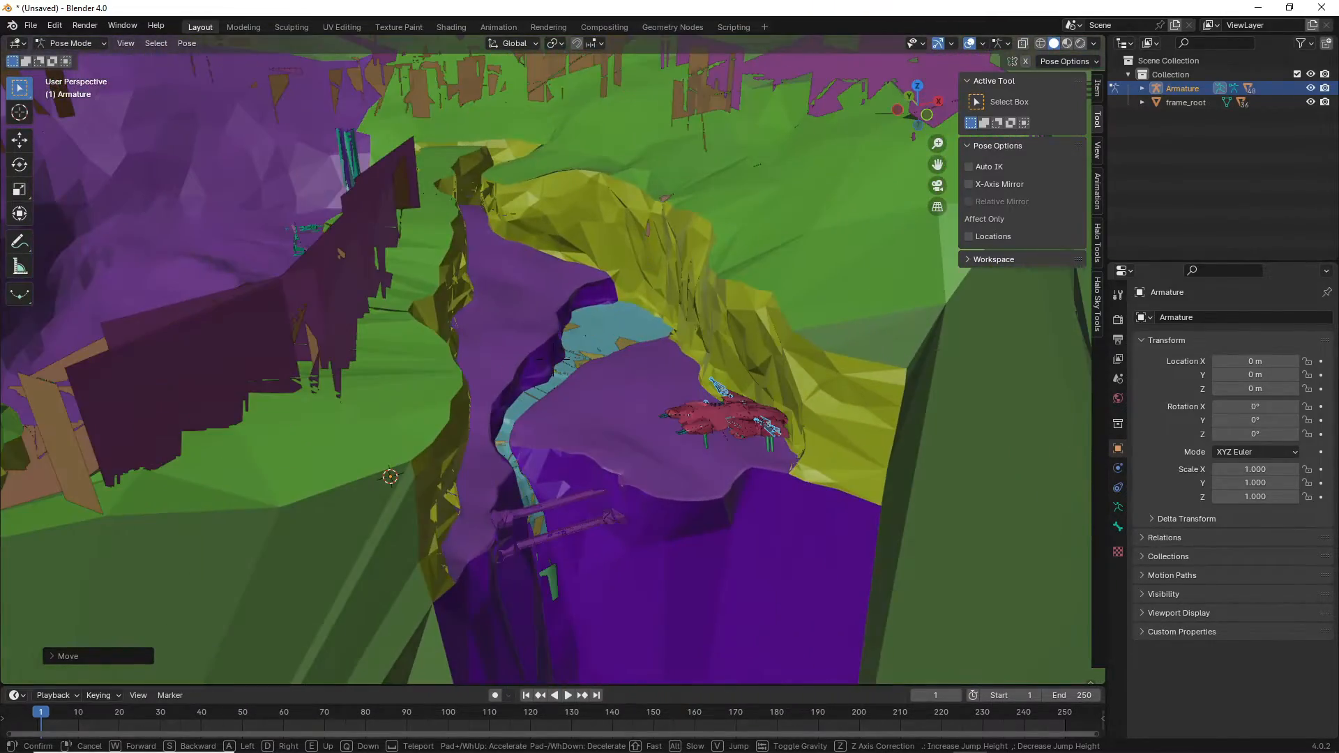
key("d")
key("d")
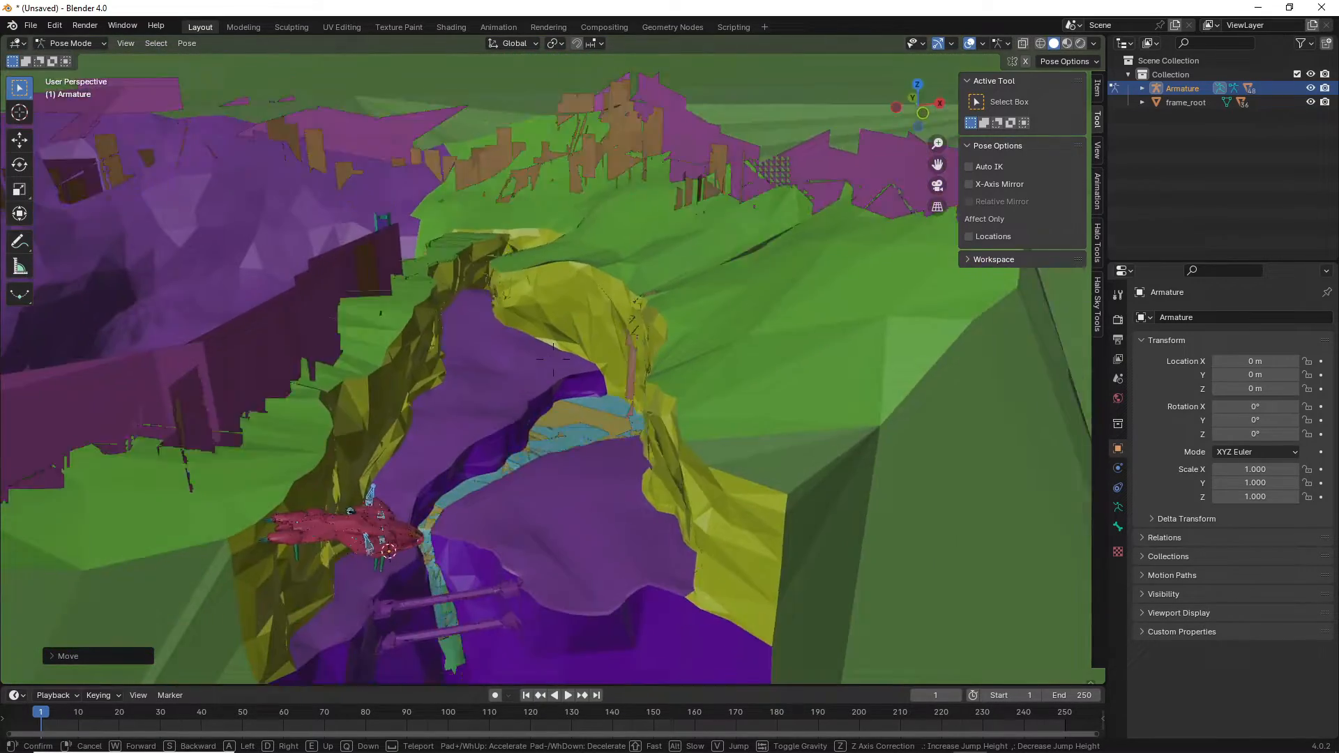
left_click(786, 489)
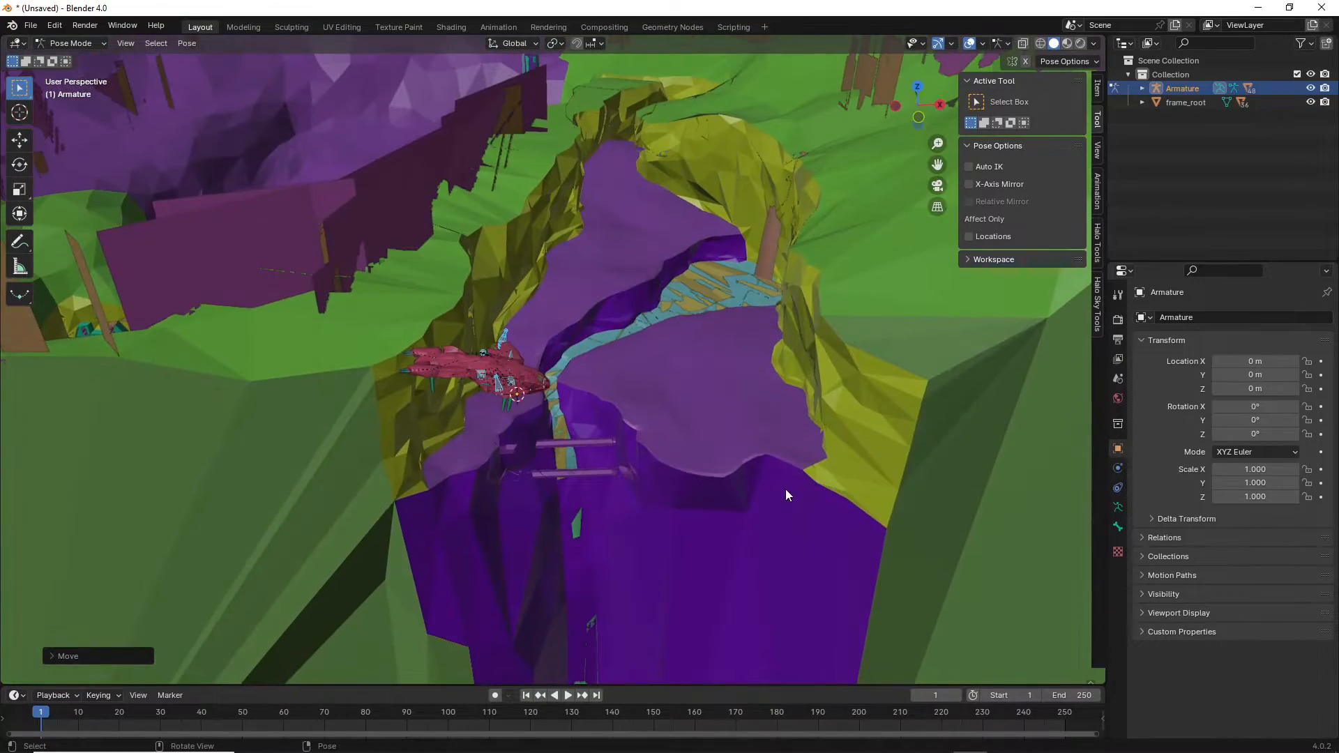
Move the Pelican along the X axis into position in the canyon and confirm its turn.
key("g")
key("y")
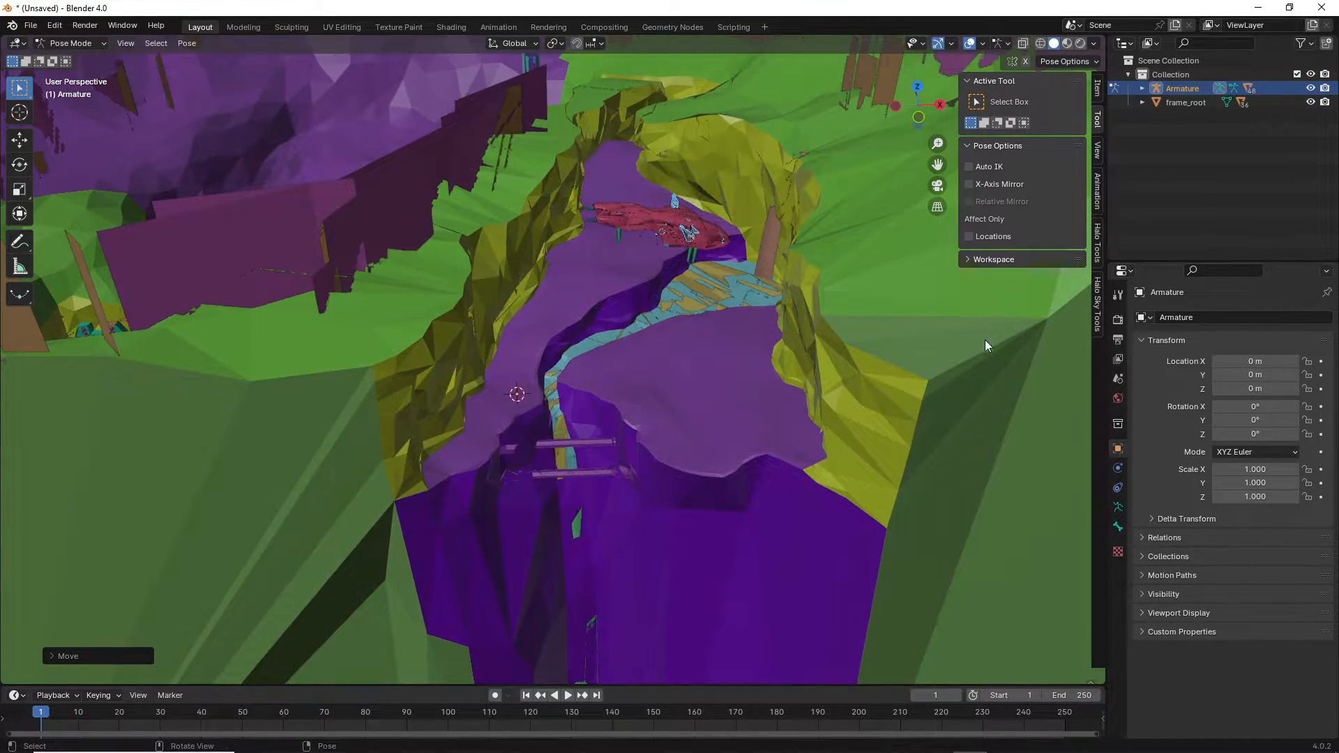
key("x")
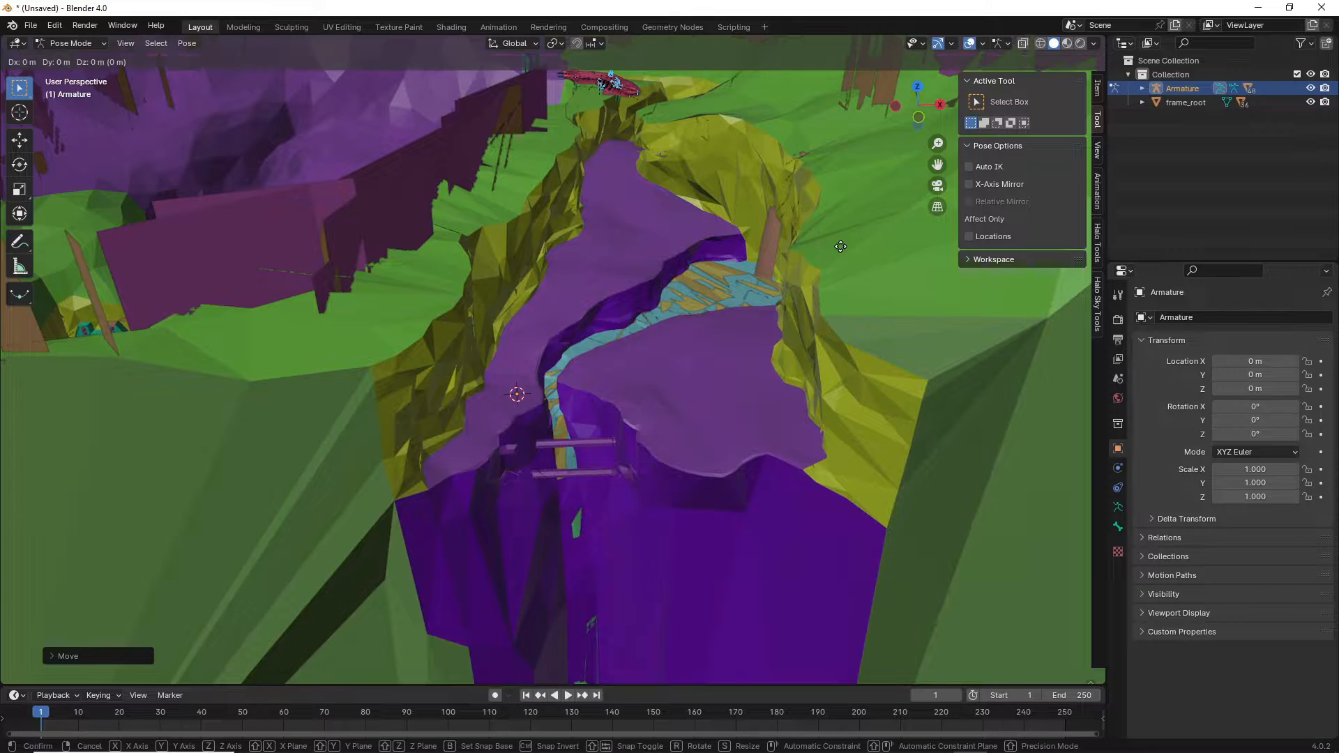
left_click(1035, 319)
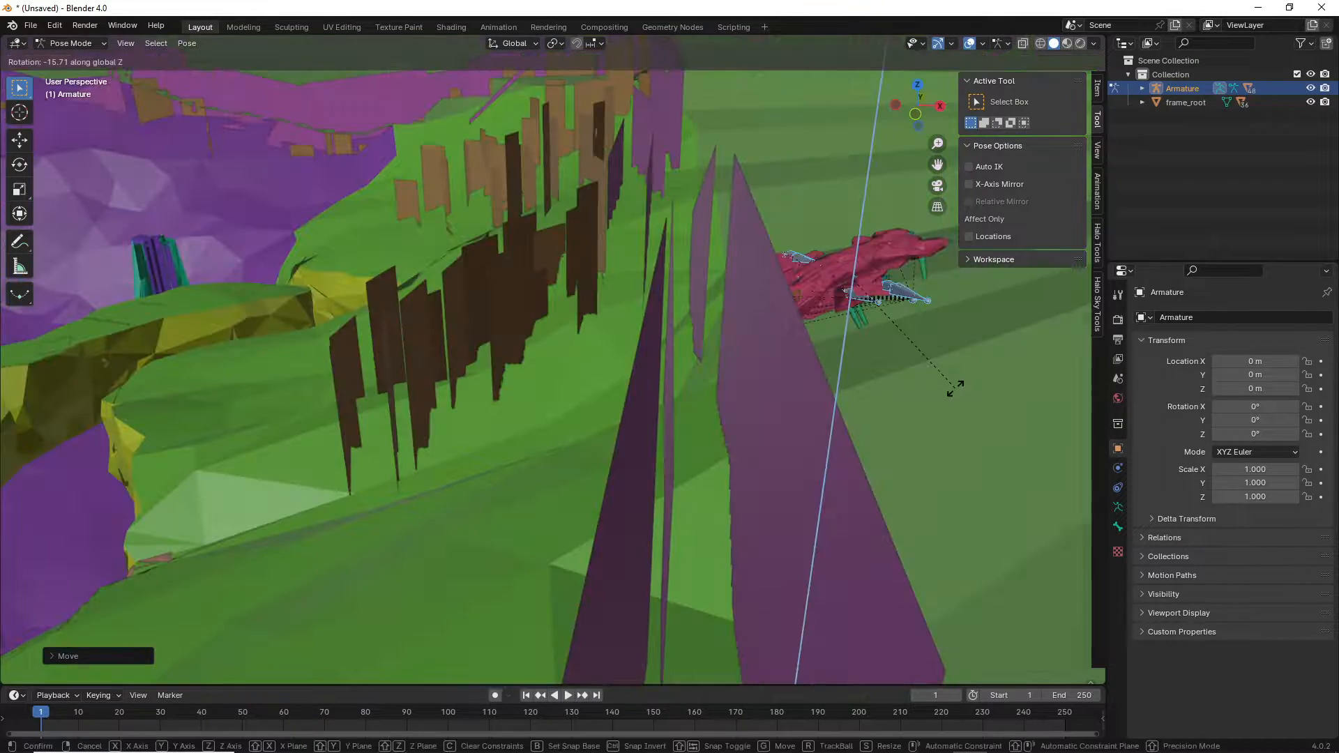
left_click(956, 388)
Walk-fly the view around the ship and across the canyon toward the pink pillar.
key("shift+grave")
key("w")
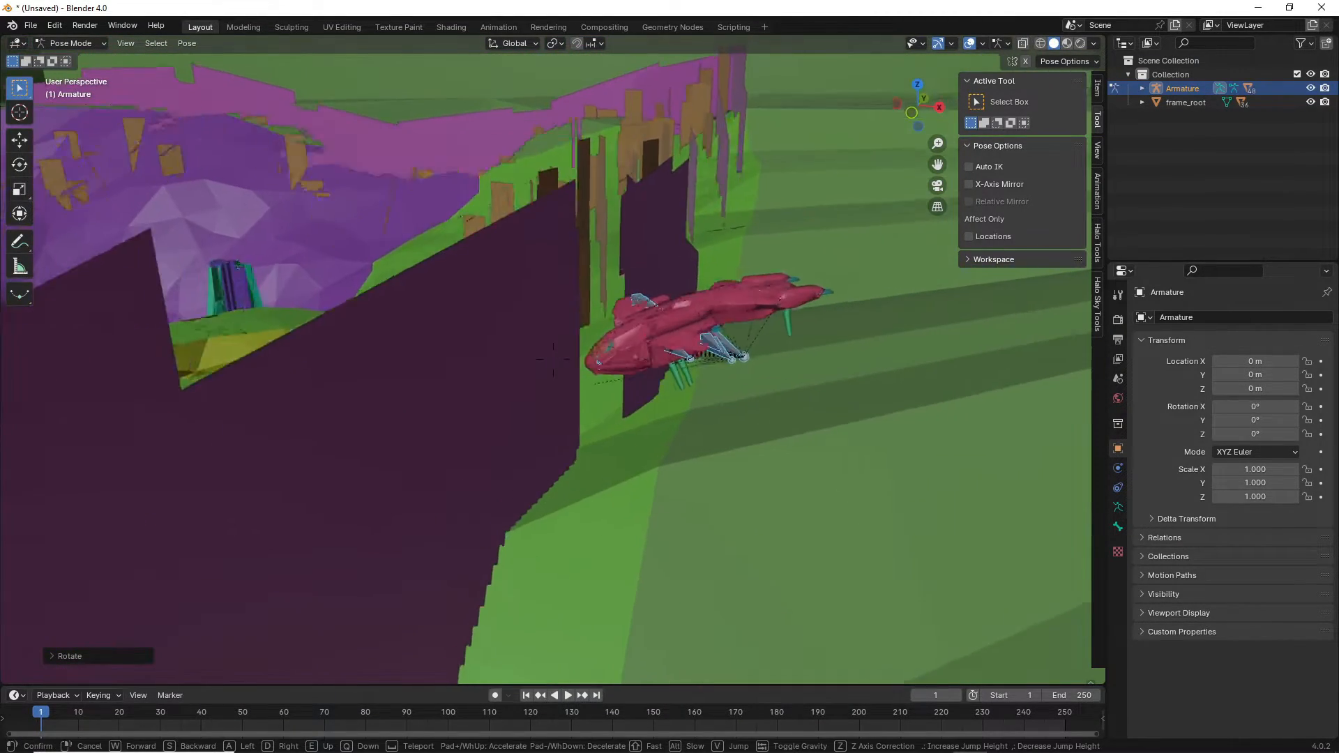
key("s")
key("a")
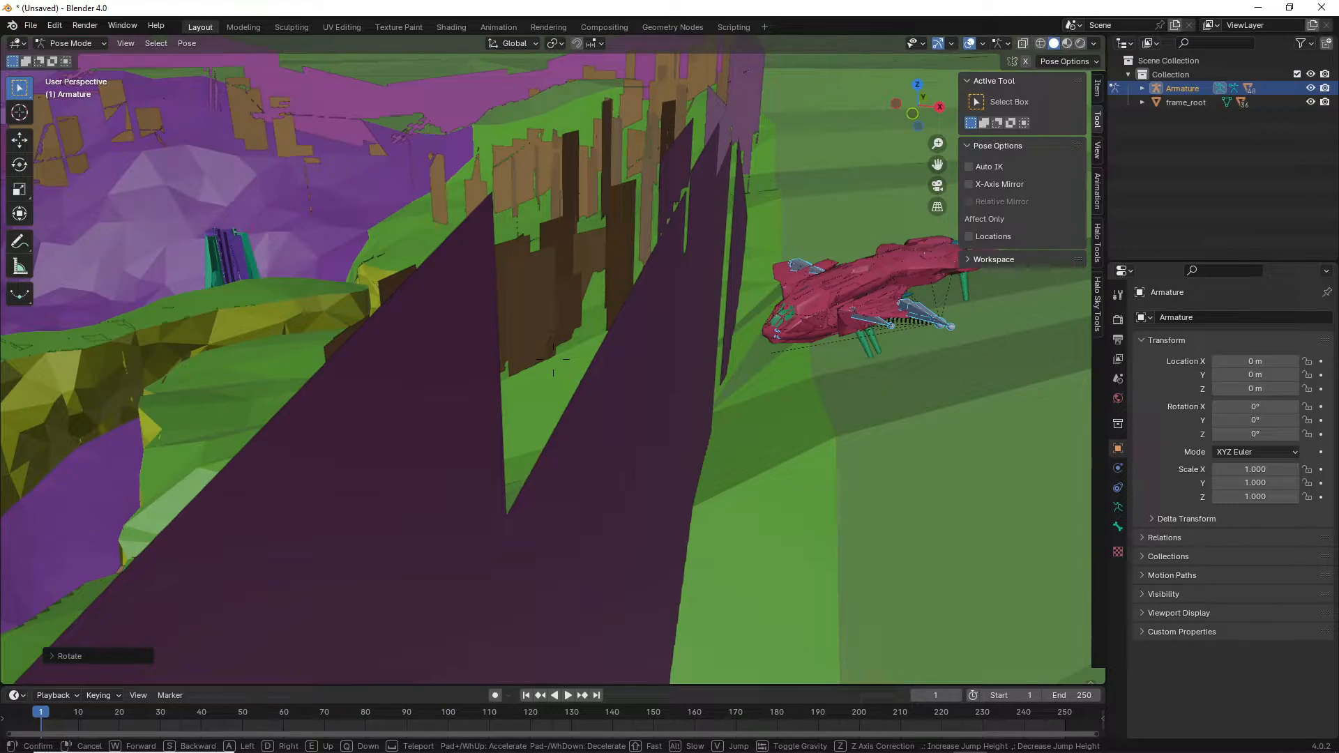
key("d")
key("s")
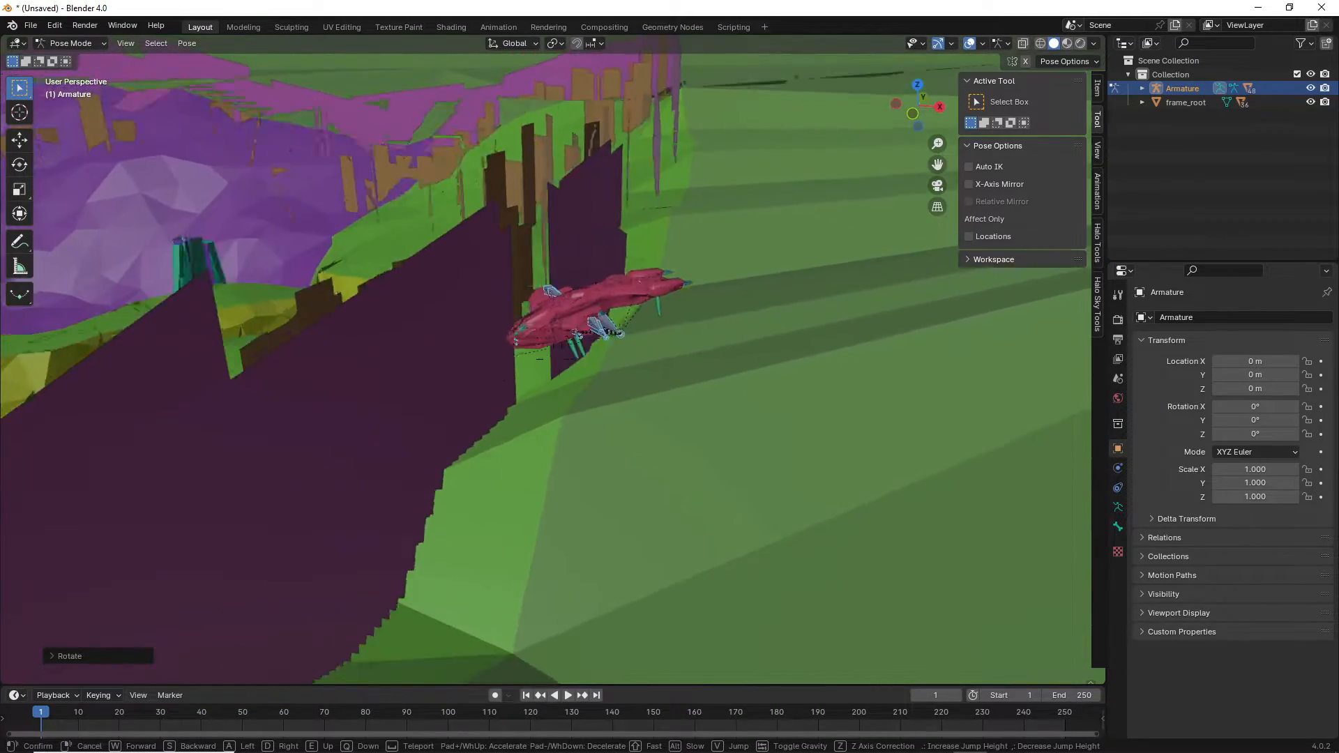
key("w")
key("d")
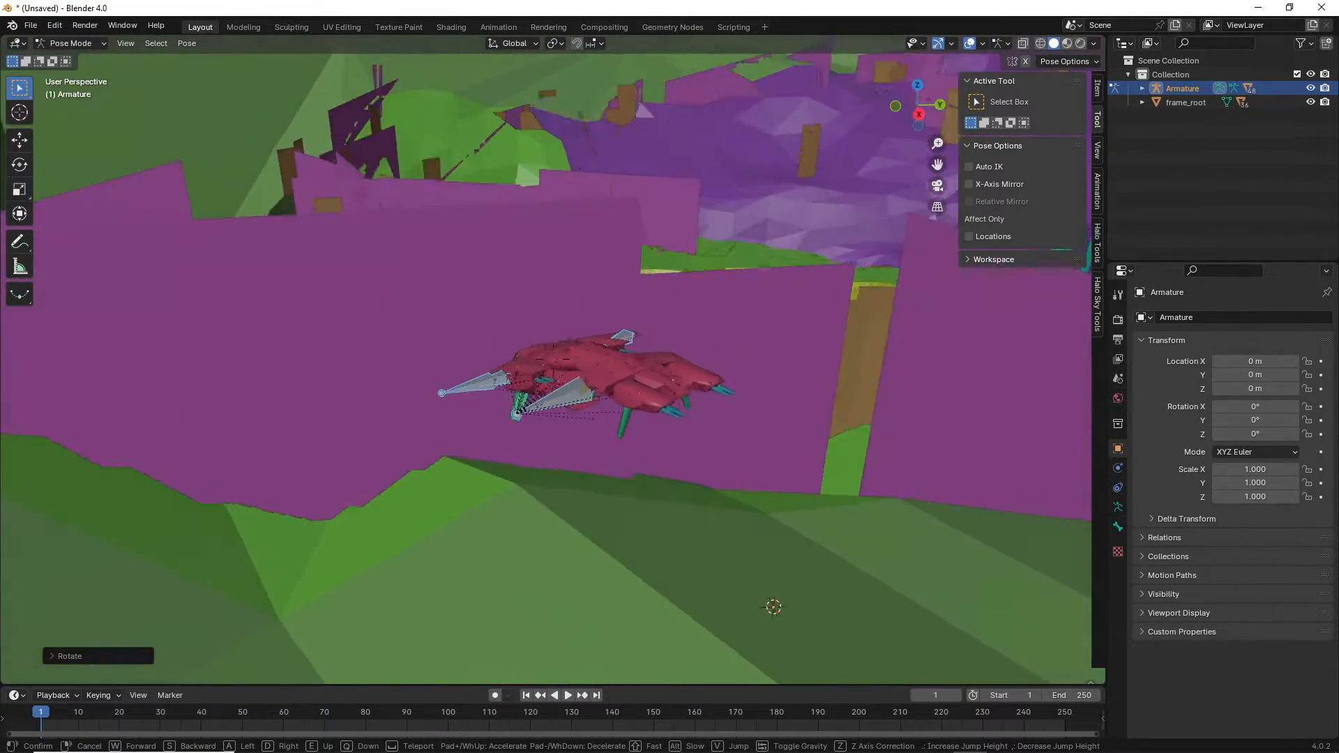
key("w")
key("w")
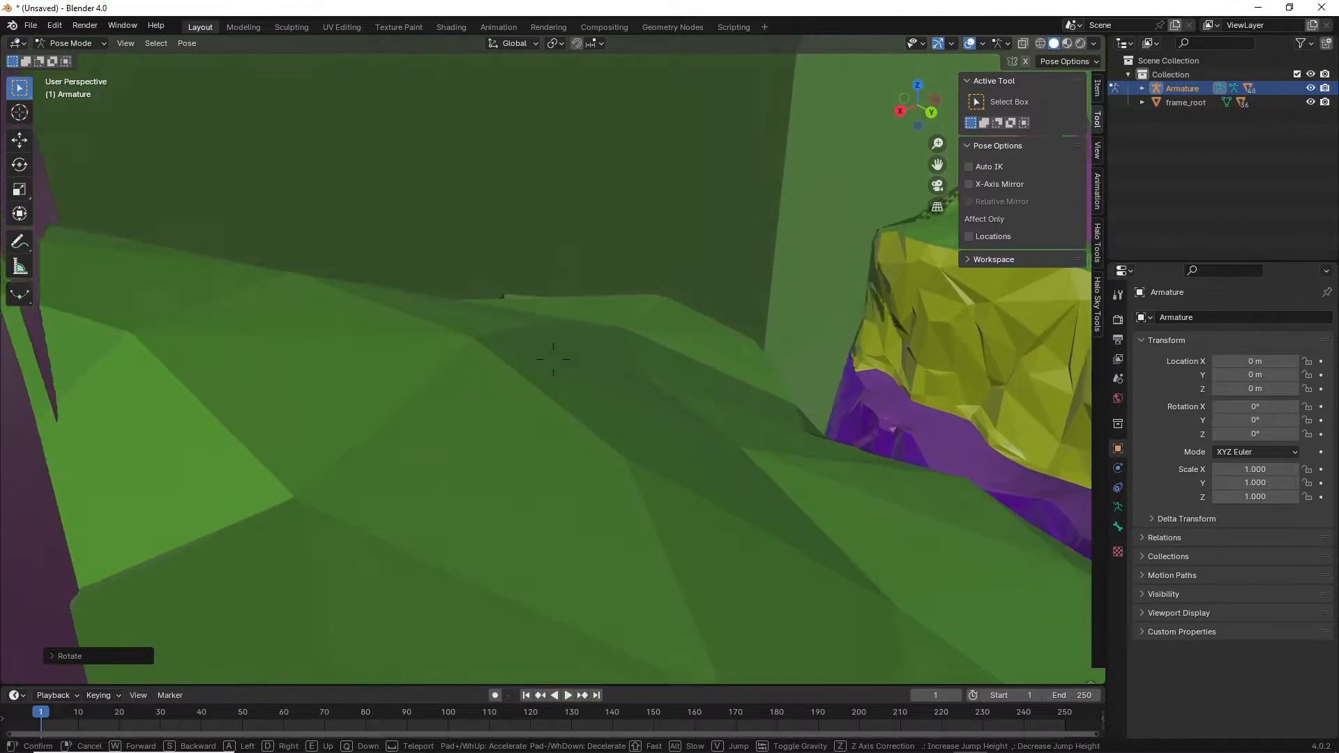
key("w")
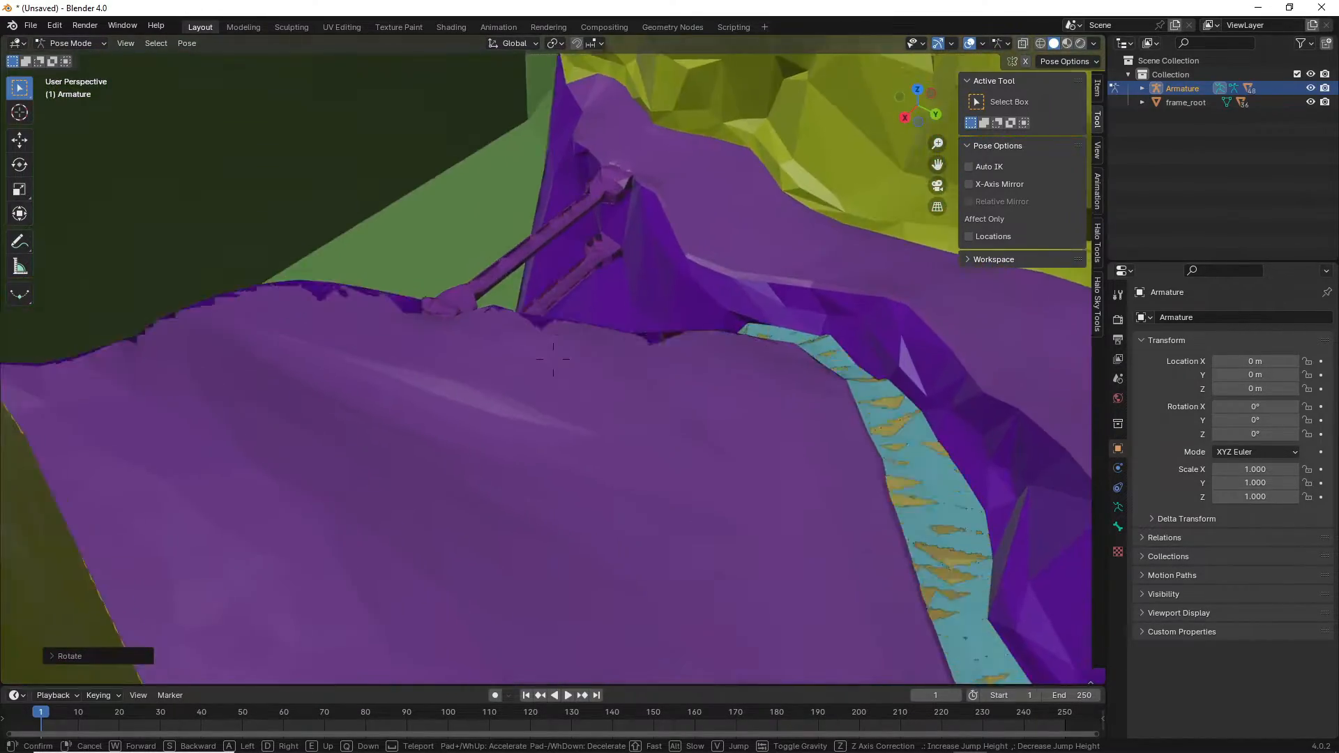
key("w")
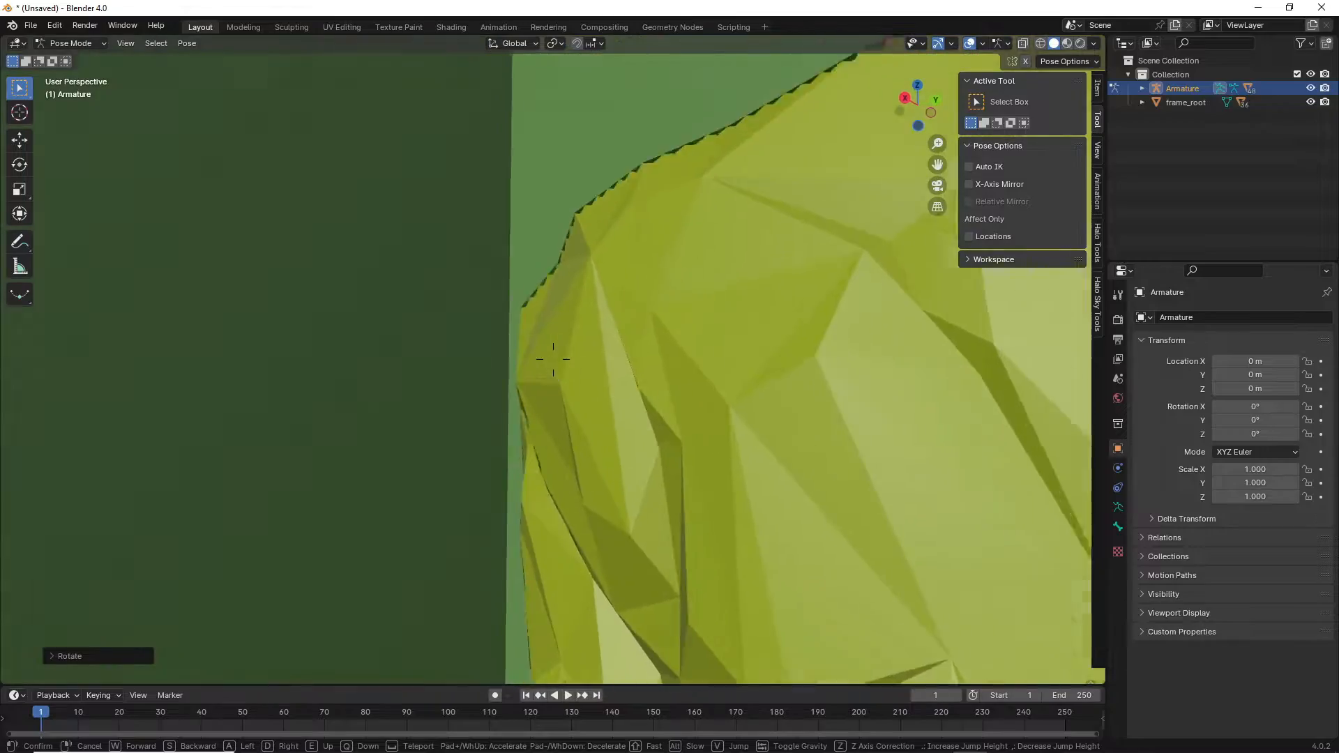
key("w")
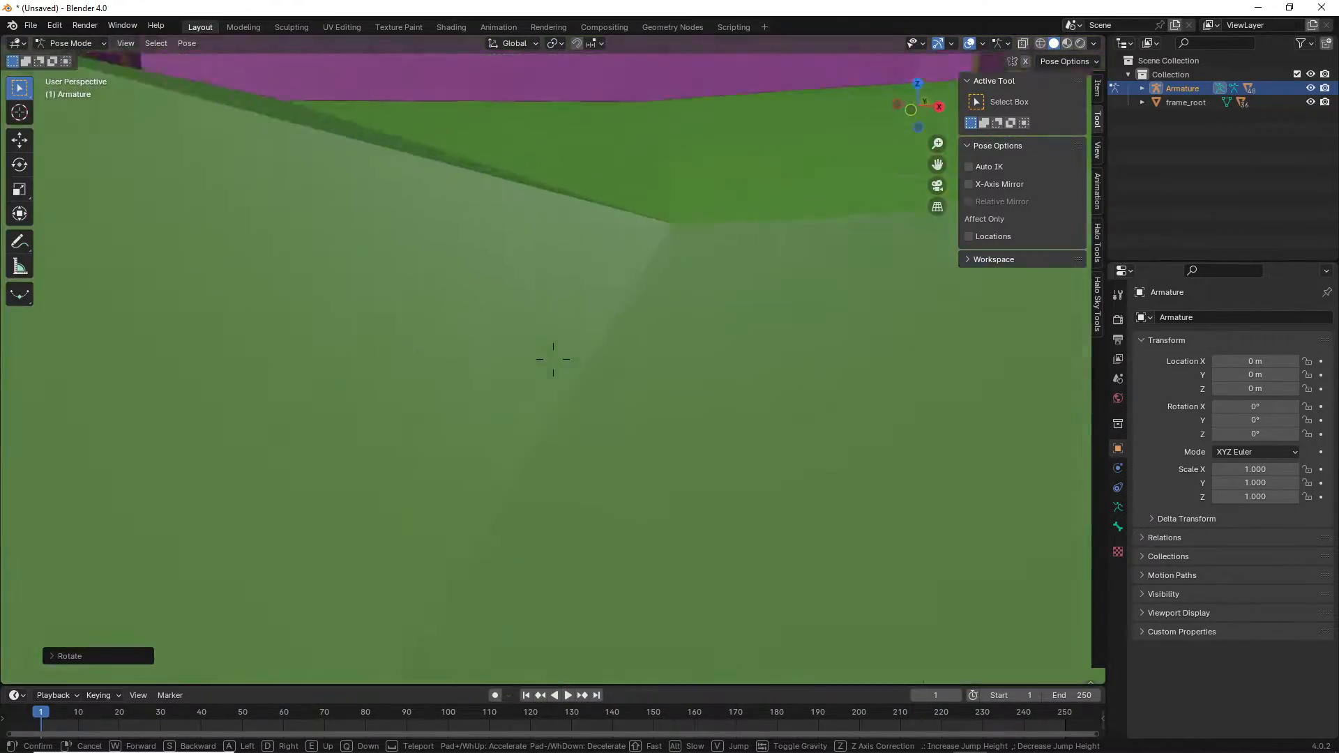
key("w")
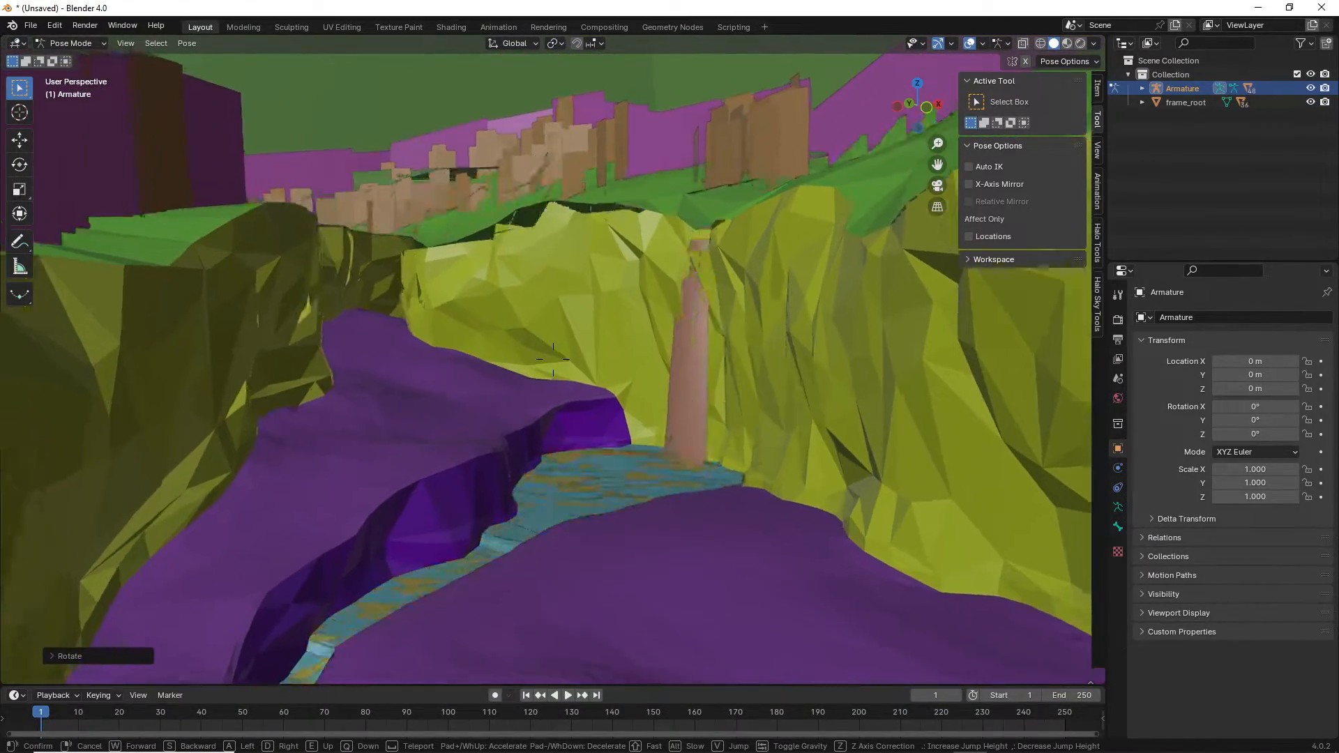
key("w")
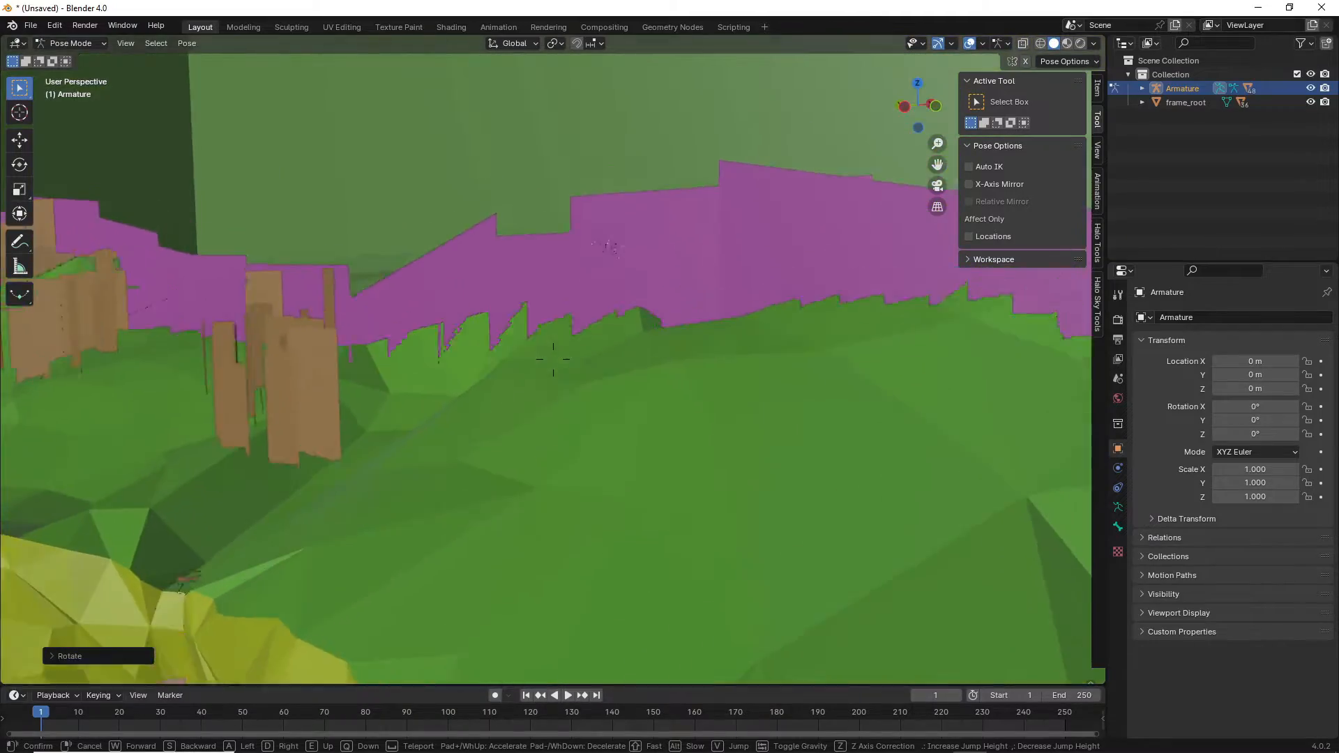
key("w")
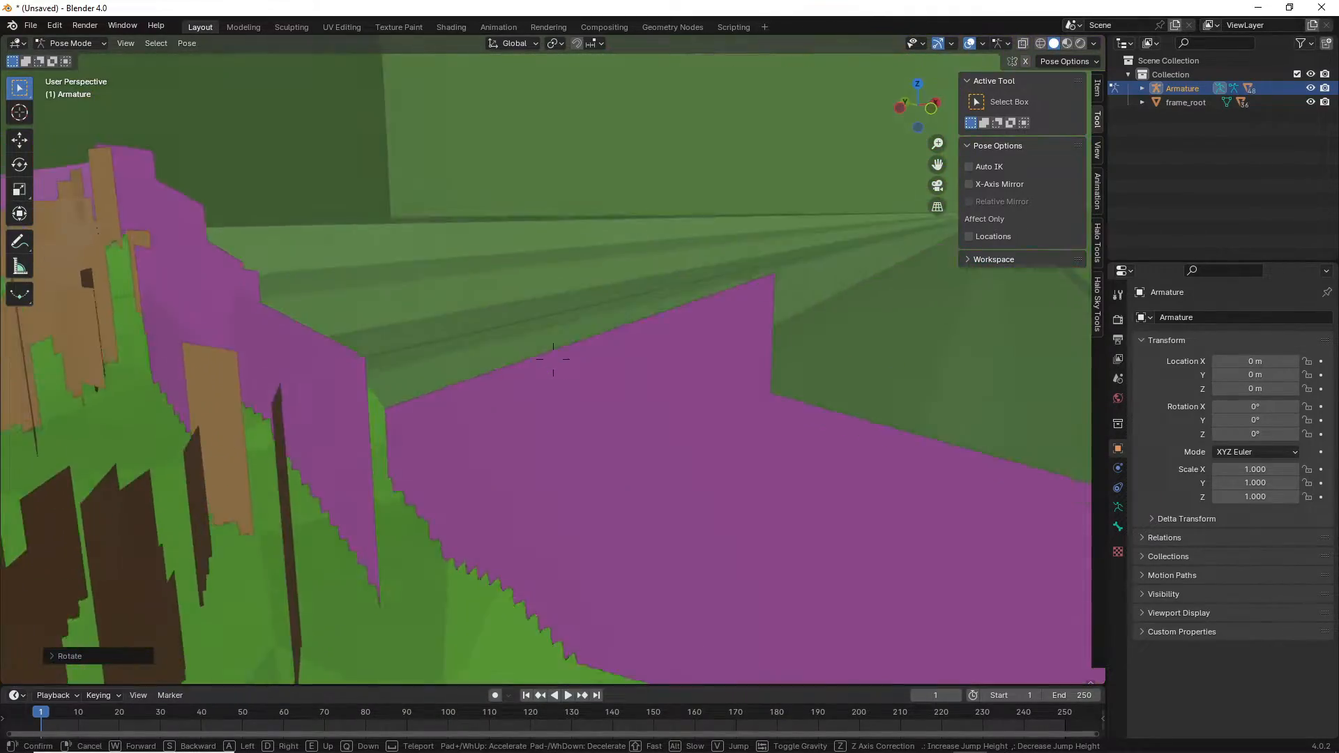
Turn back to the ship and fly above it until it fills the view.
key("d")
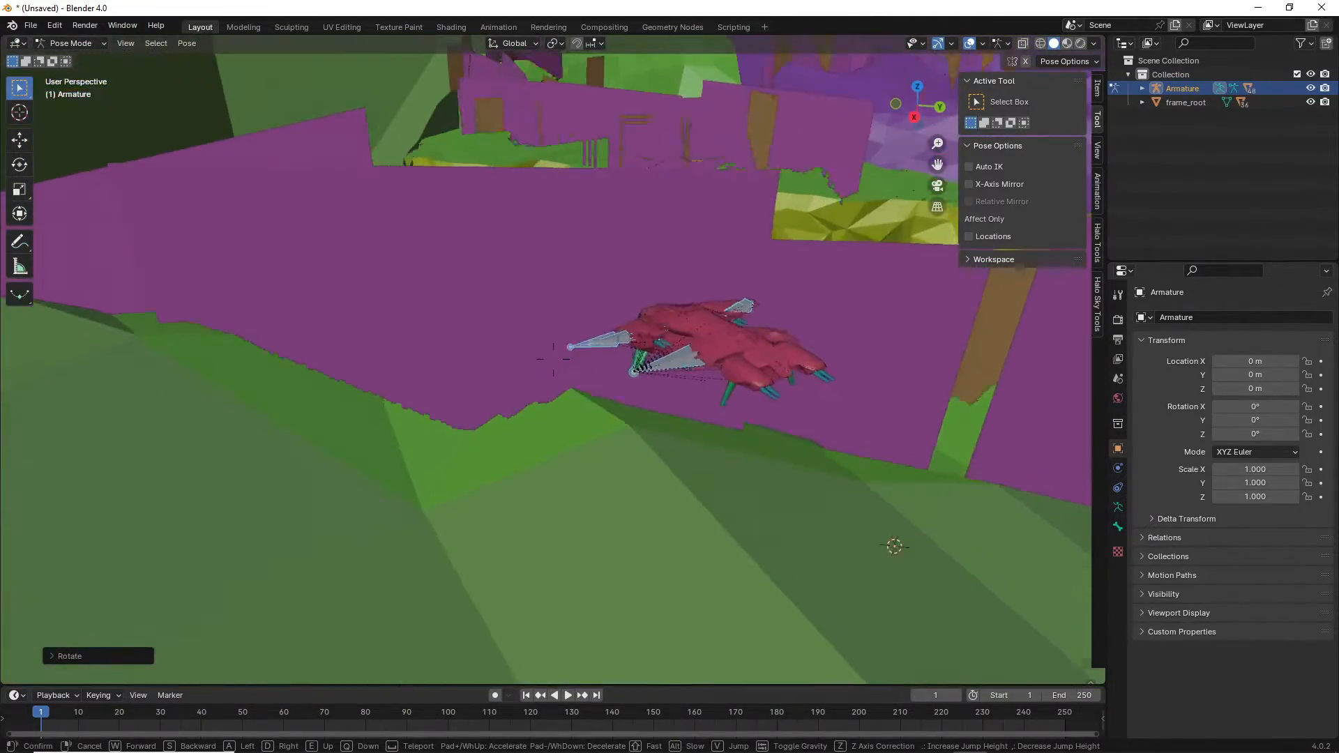
key("w")
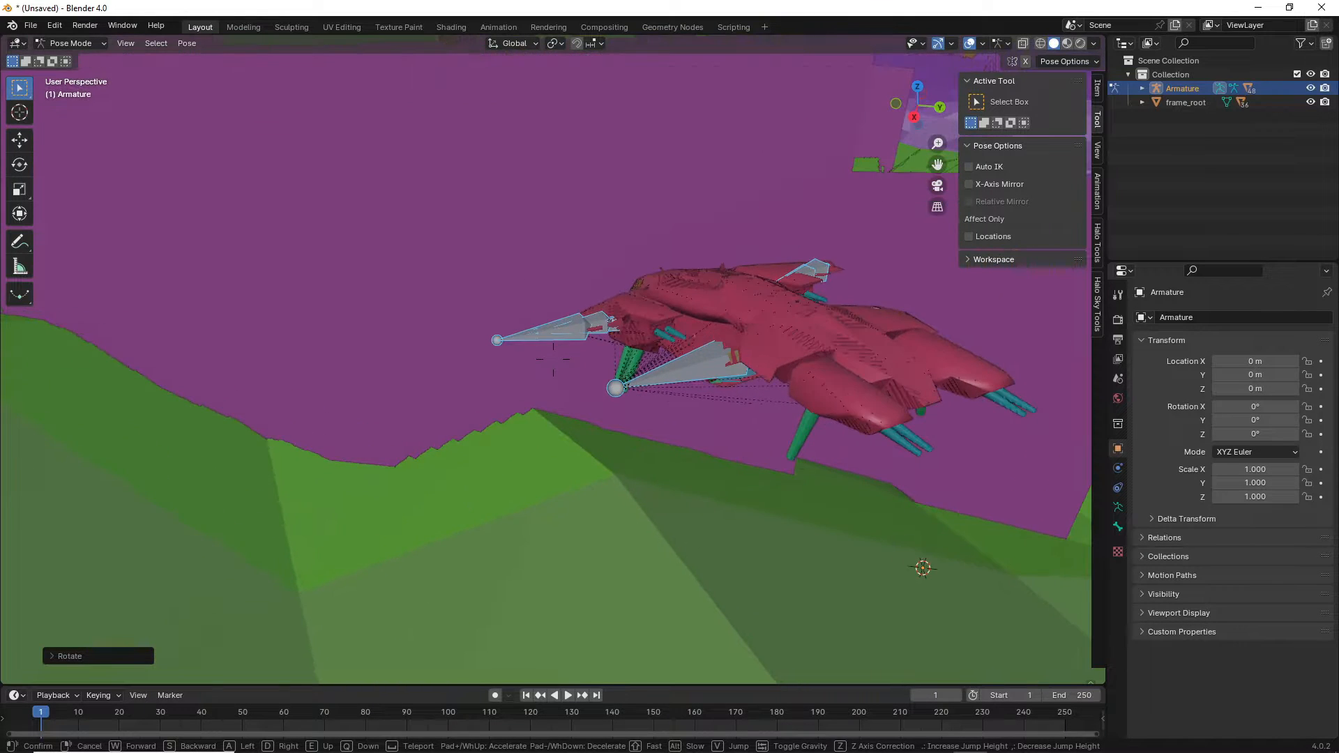
key("e")
key("s")
key("w")
left_click(779, 588)
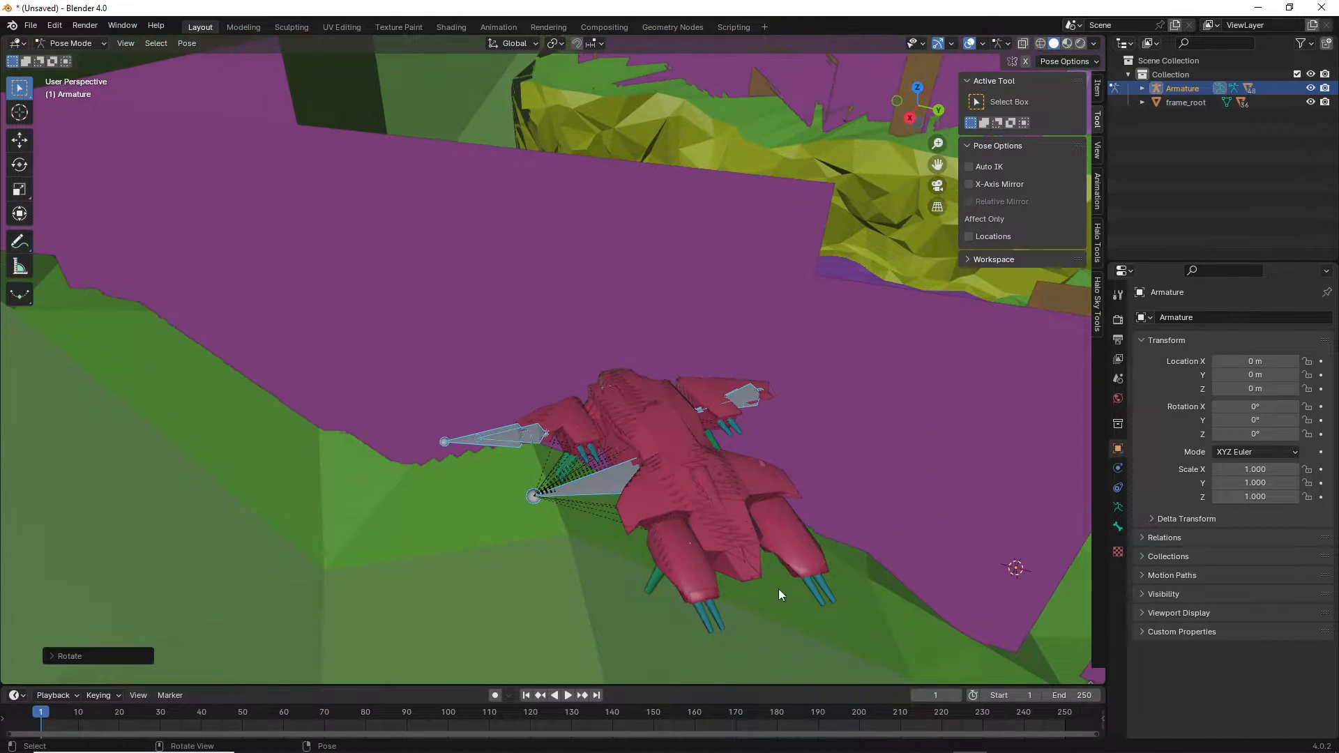
Make the timeline taller and fly the view steadily down to the red ship.
left_click_drag(682, 684, 682, 589)
key("shift+grave")
key("s")
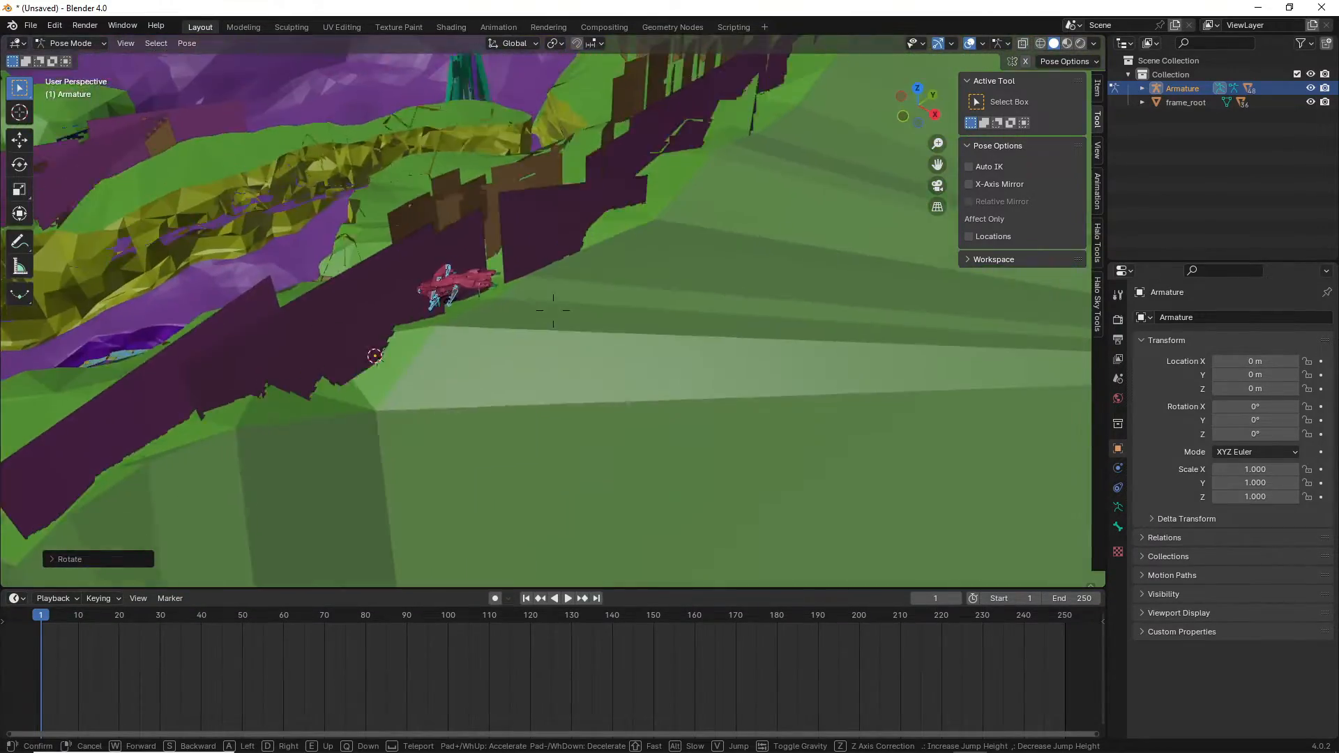
key("w")
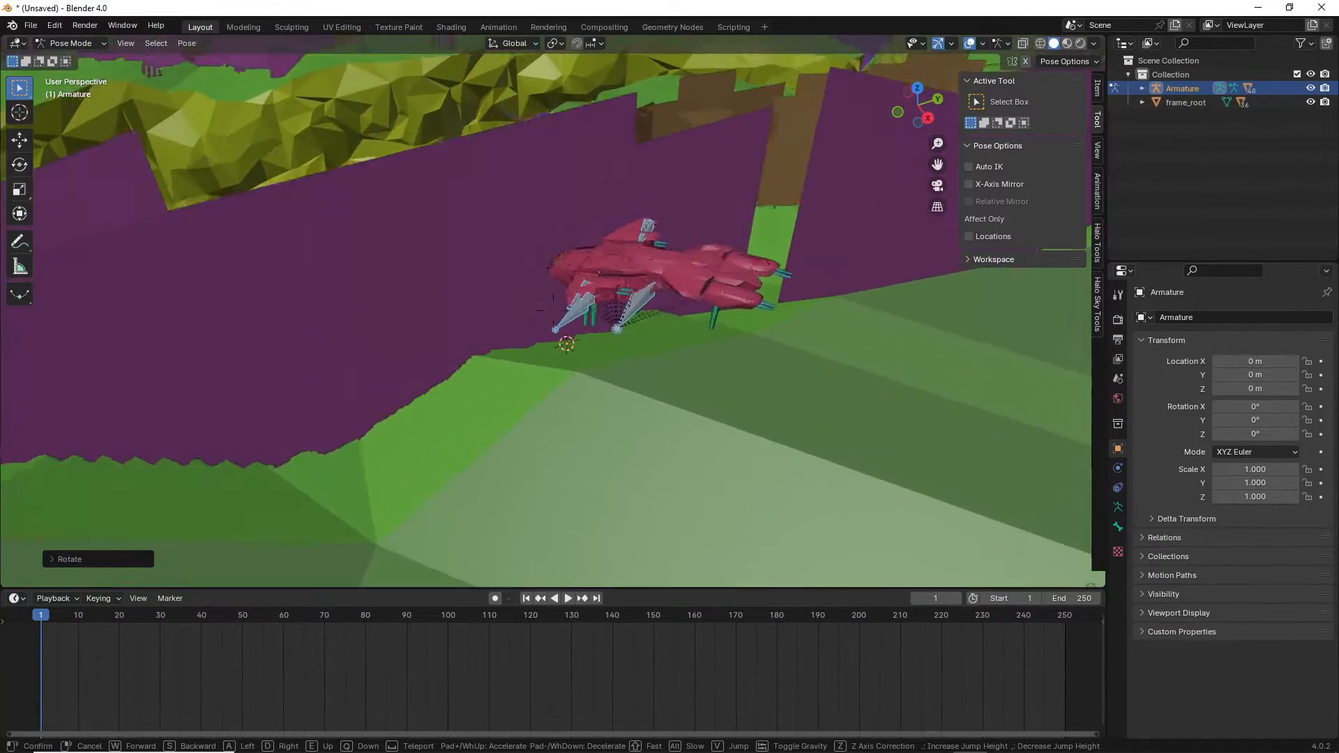
left_click(425, 423)
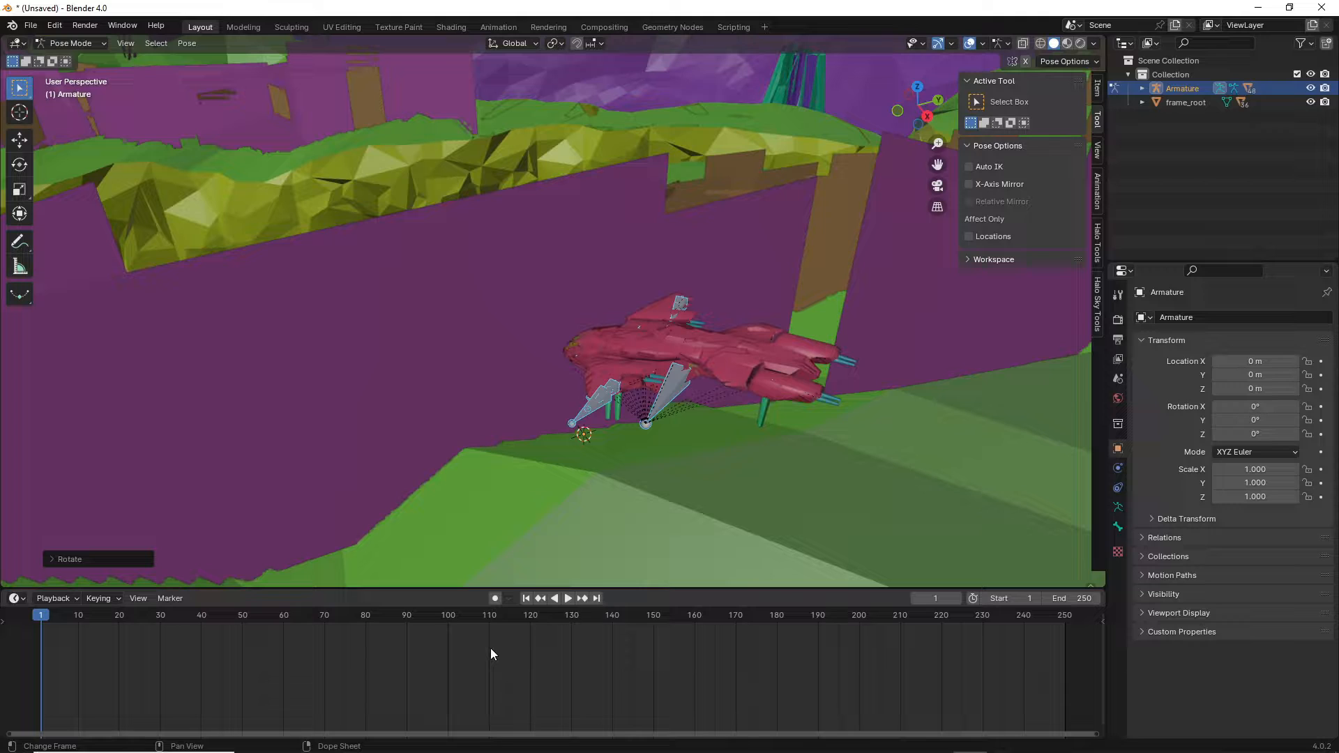
Enlarge the 3D view, key the Pelican's location and rotation at frame 1, then scrub to frame 30.
left_click_drag(419, 588, 394, 636)
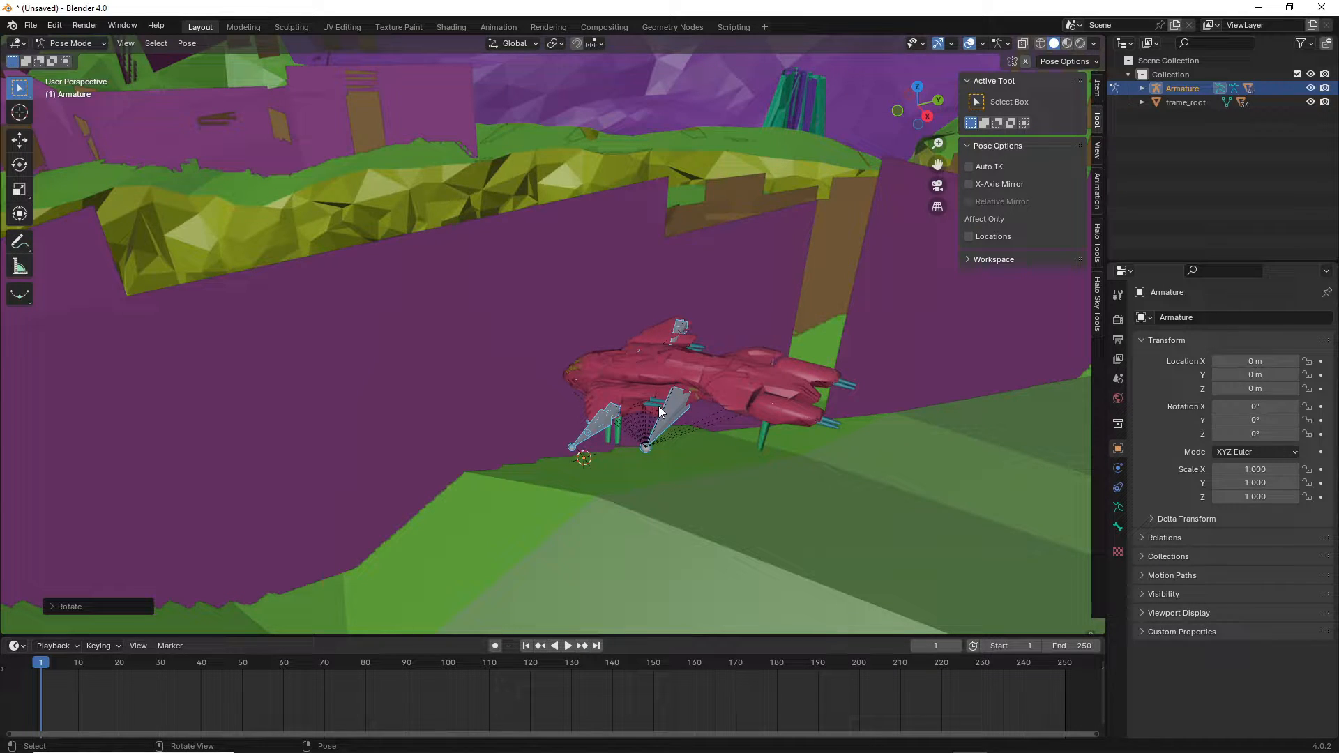
key("k")
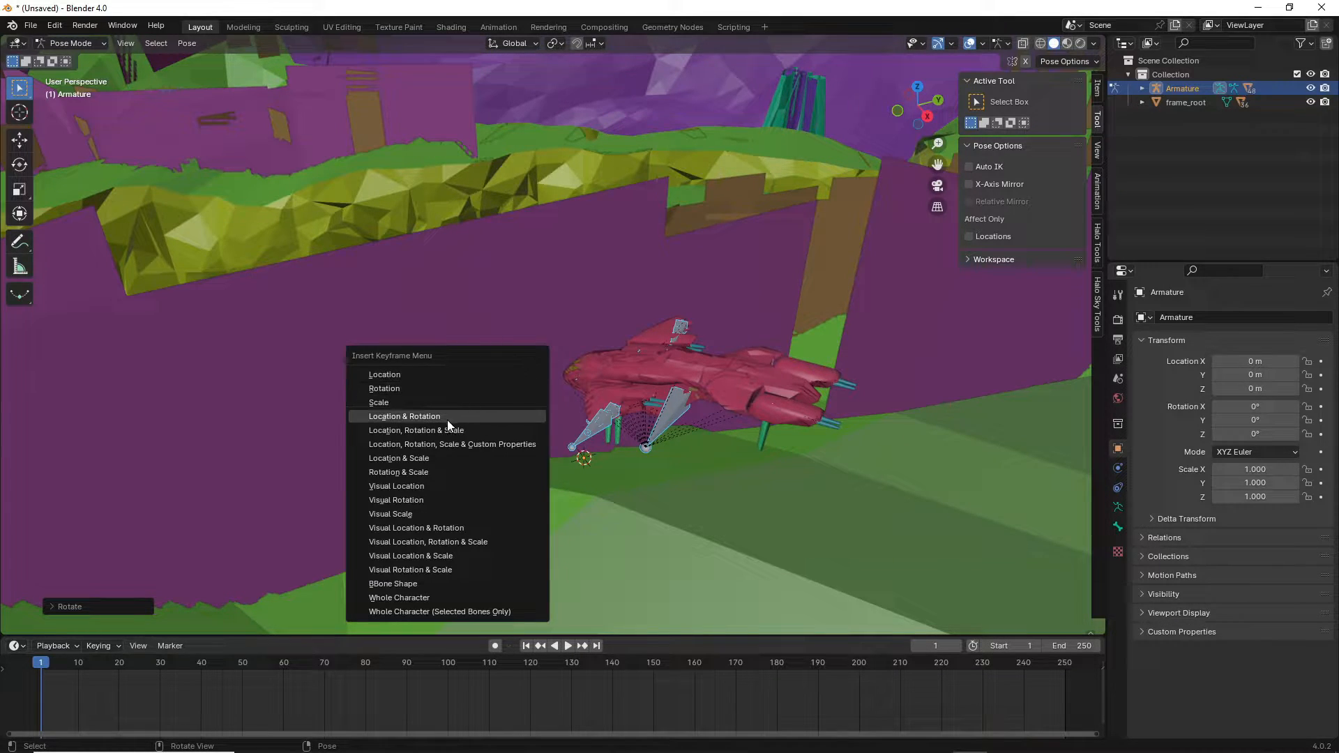
left_click(398, 416)
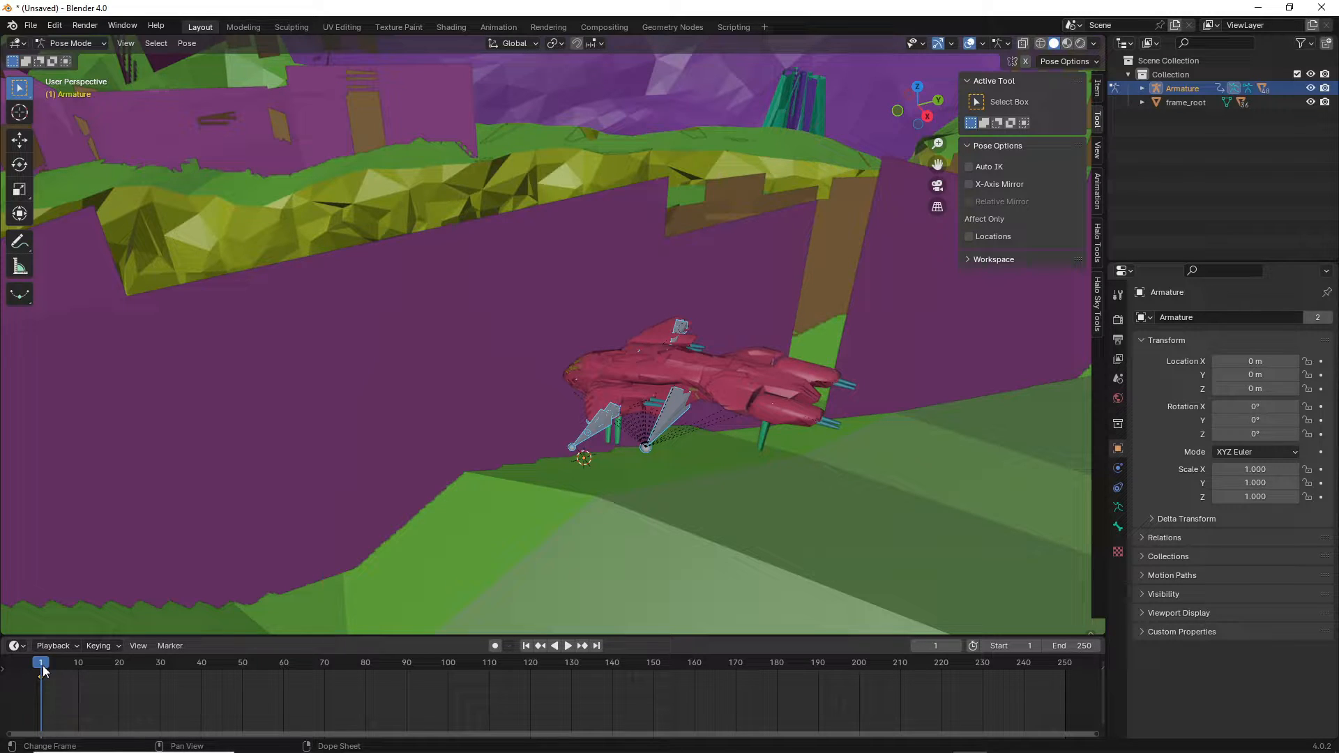
left_click_drag(43, 665, 159, 667)
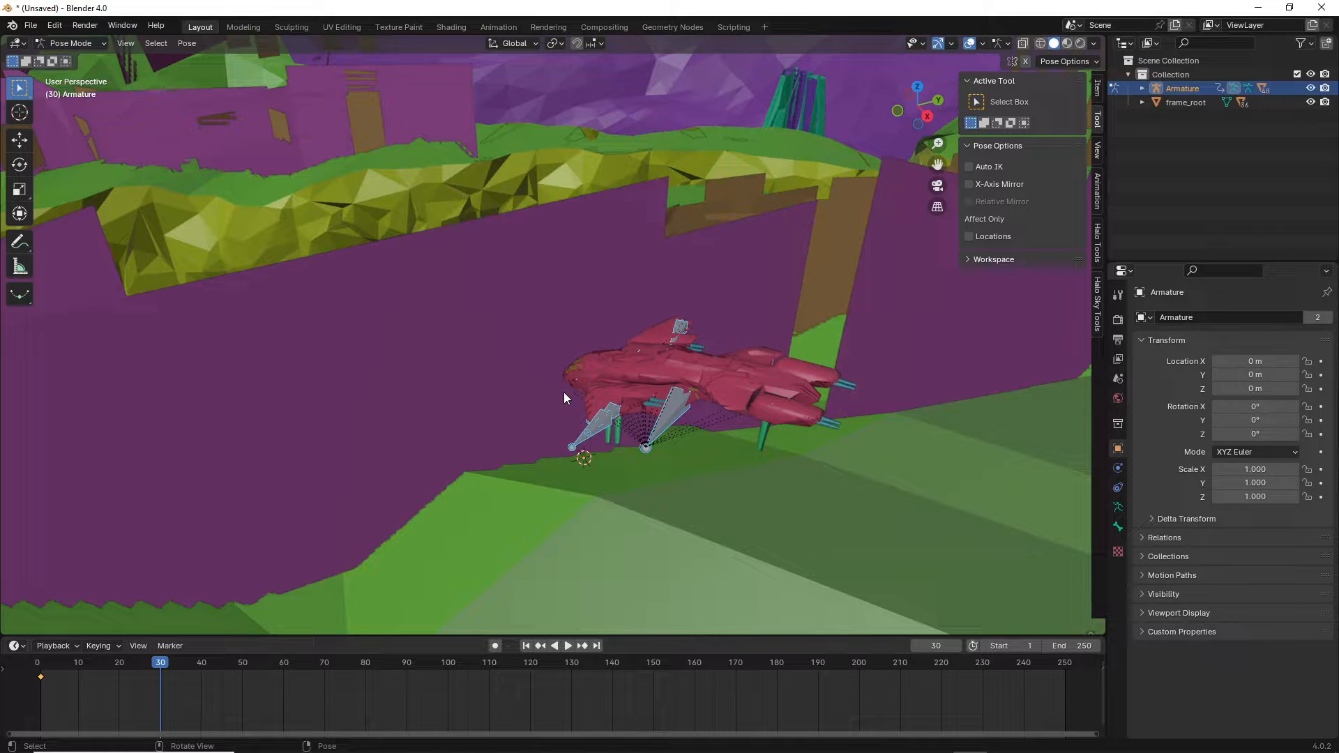
Cancel the global-axis move and switch the transform orientation to Local.
key("g")
key("x")
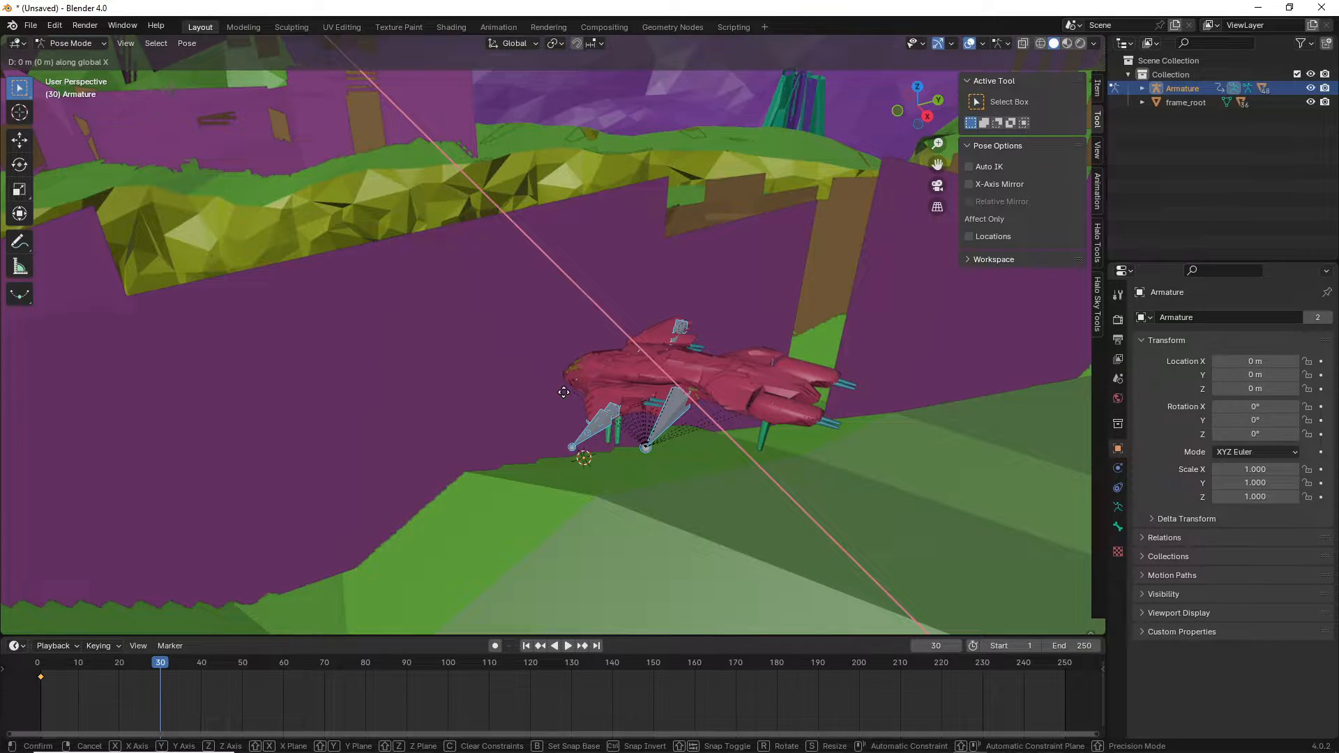
key("y")
left_click(563, 392)
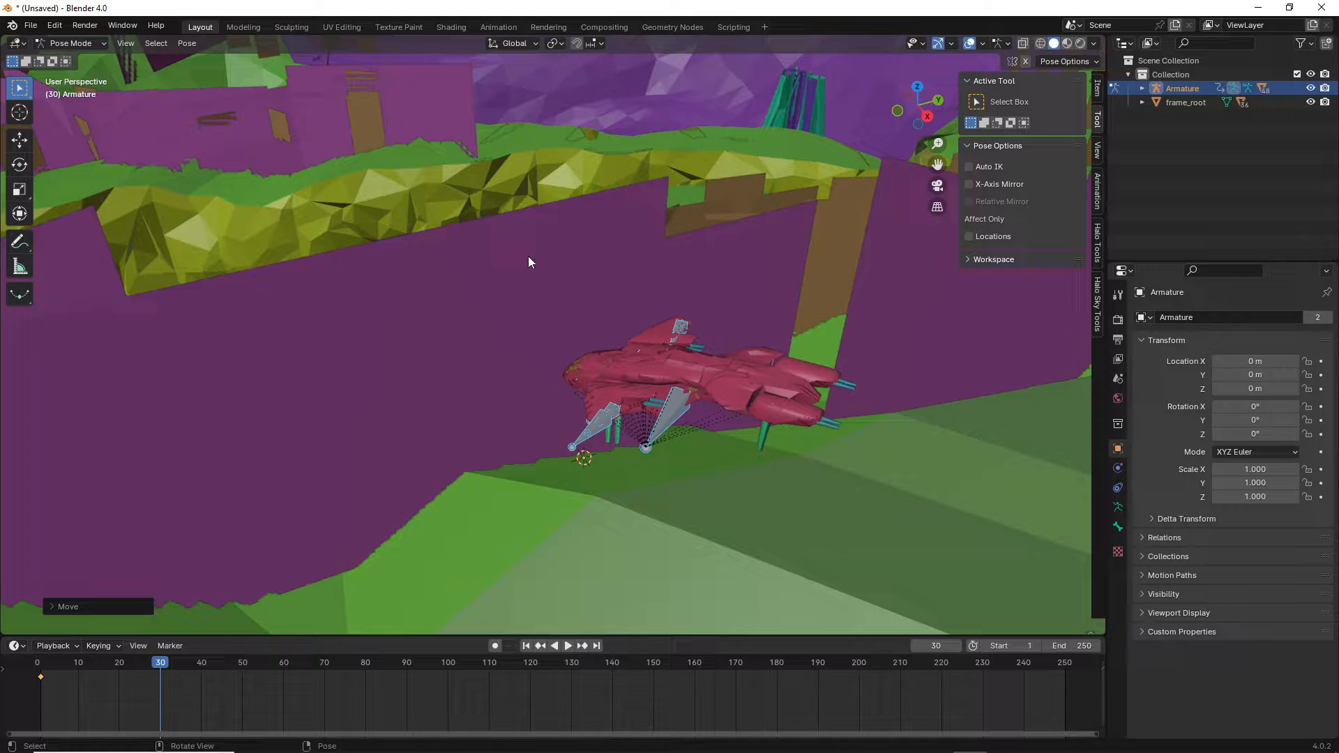
left_click(530, 39)
left_click(504, 100)
Move the ship far along its local X axis and key location and rotation at frame 30.
key("g")
key("y")
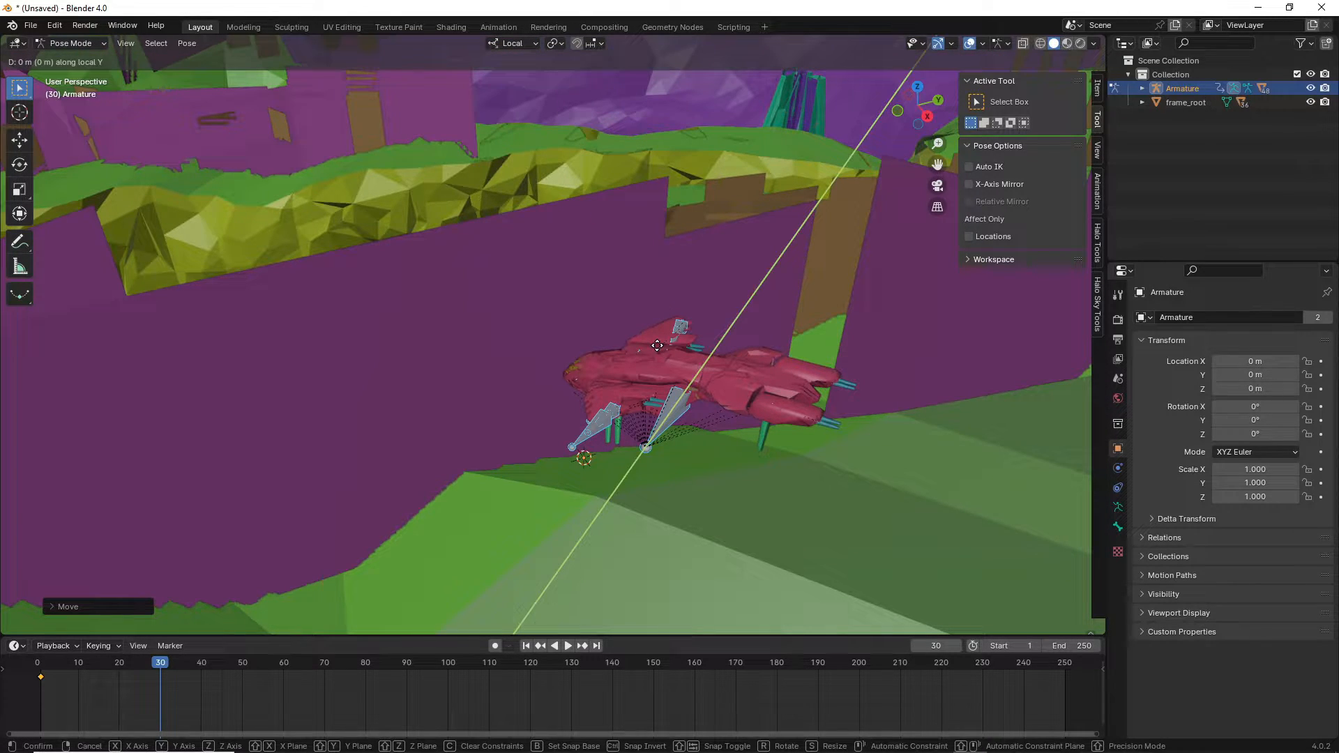
key("x")
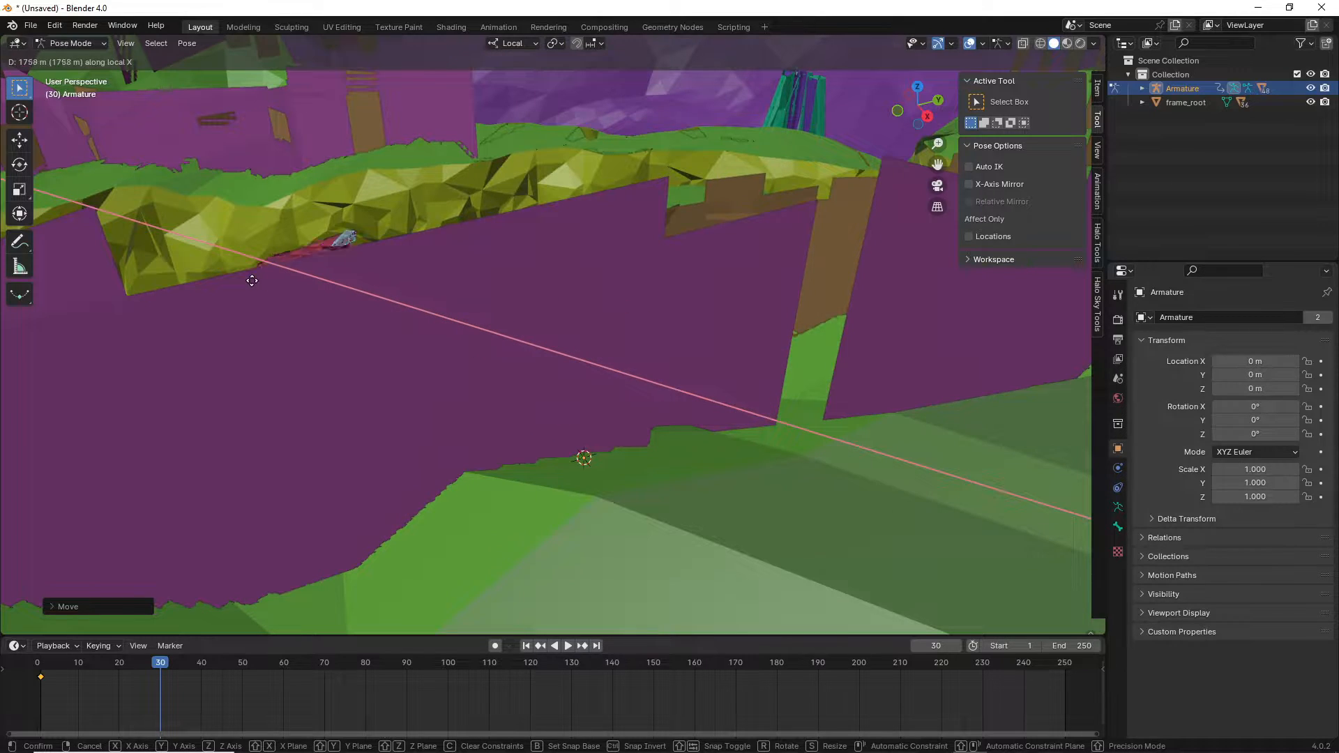
left_click(251, 341)
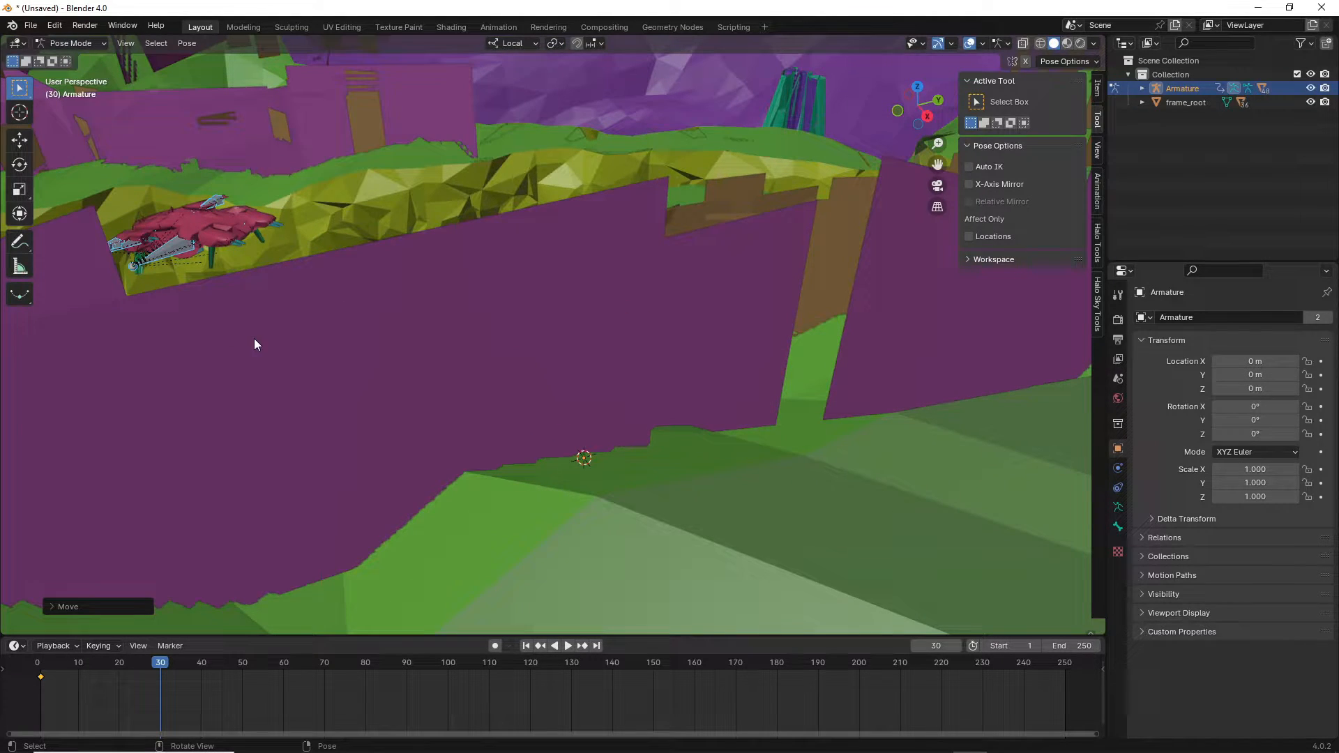
key("i")
left_click(254, 340)
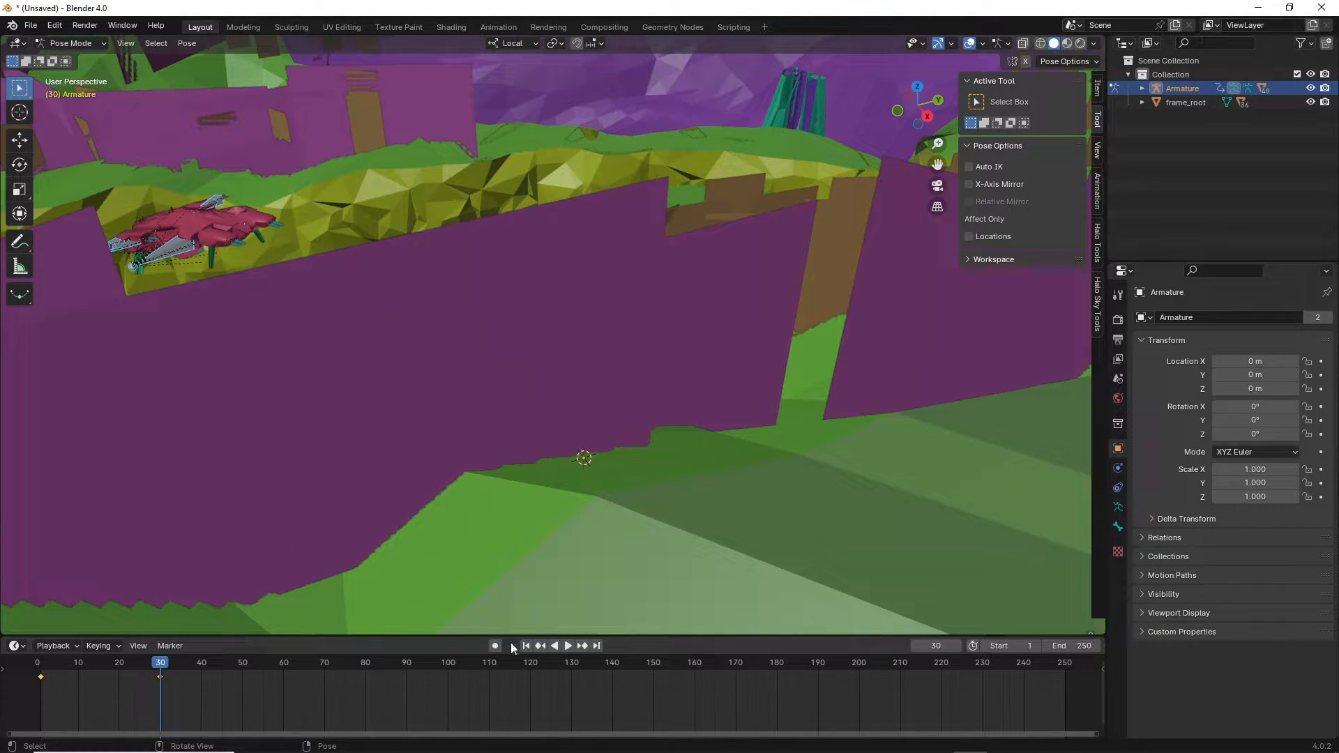
Preview the flight from the first frame, then stop and rewind to frame 1.
left_click(528, 645)
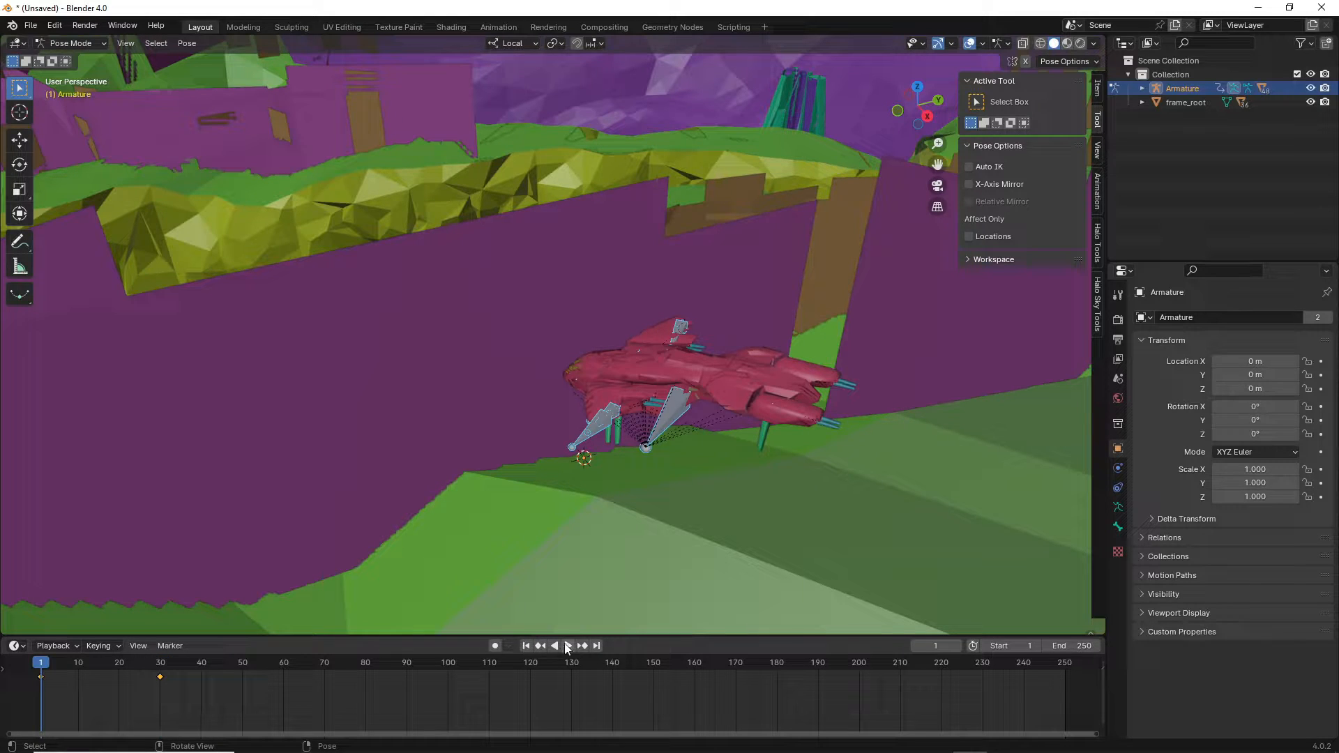
left_click(567, 645)
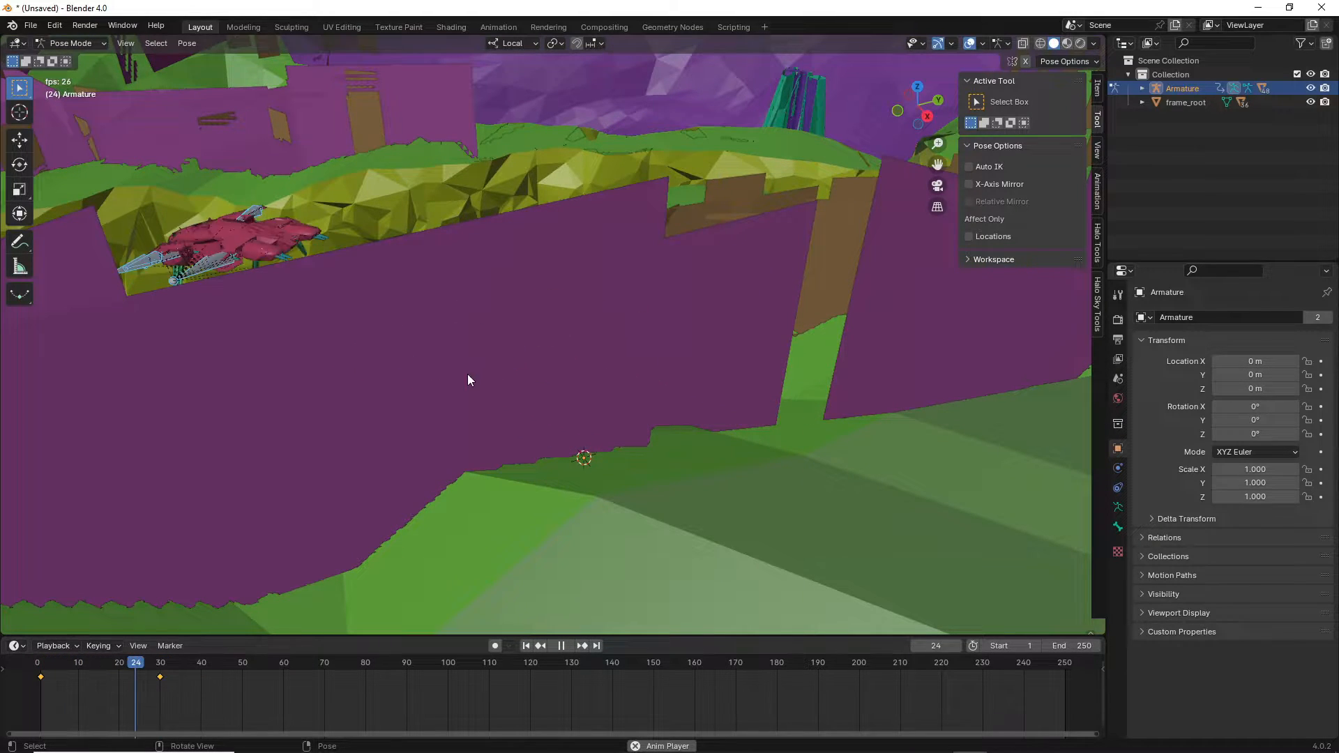
left_click(560, 646)
left_click(526, 645)
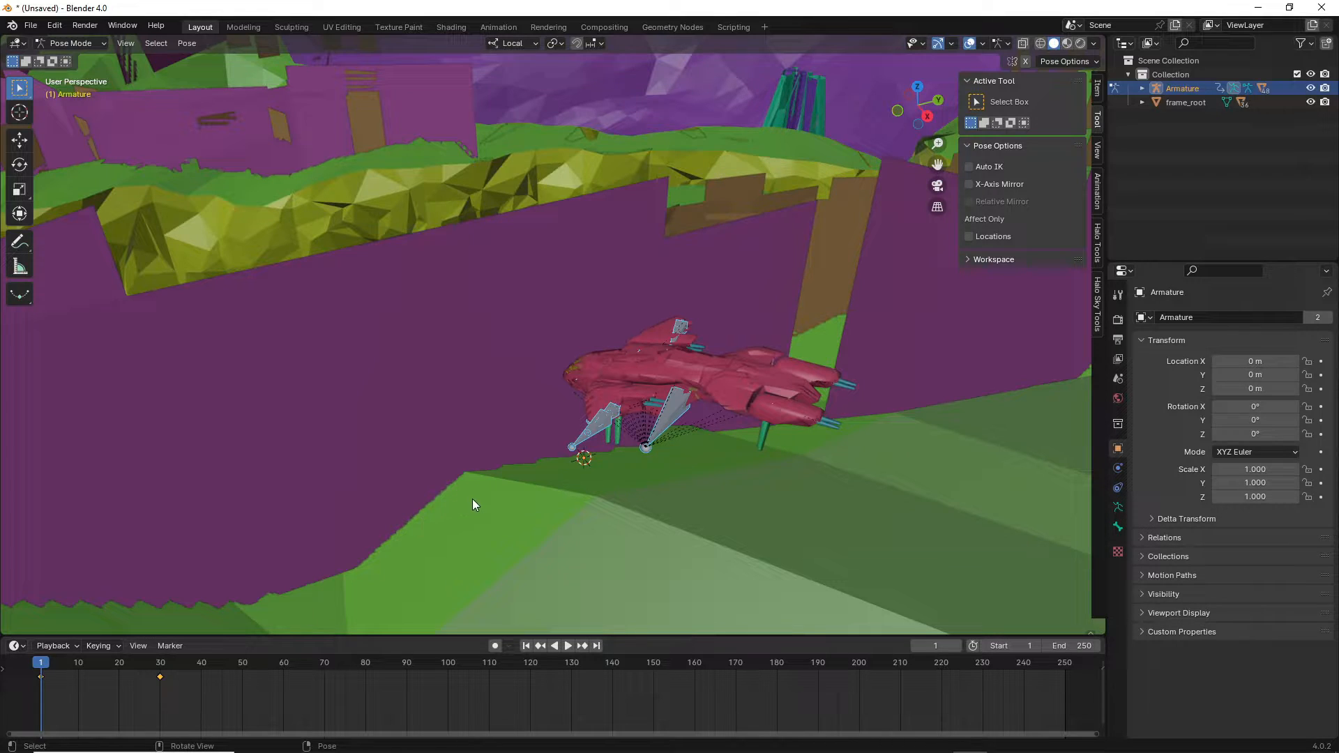
Walk-fly the view in close to the ship.
key("shift+grave")
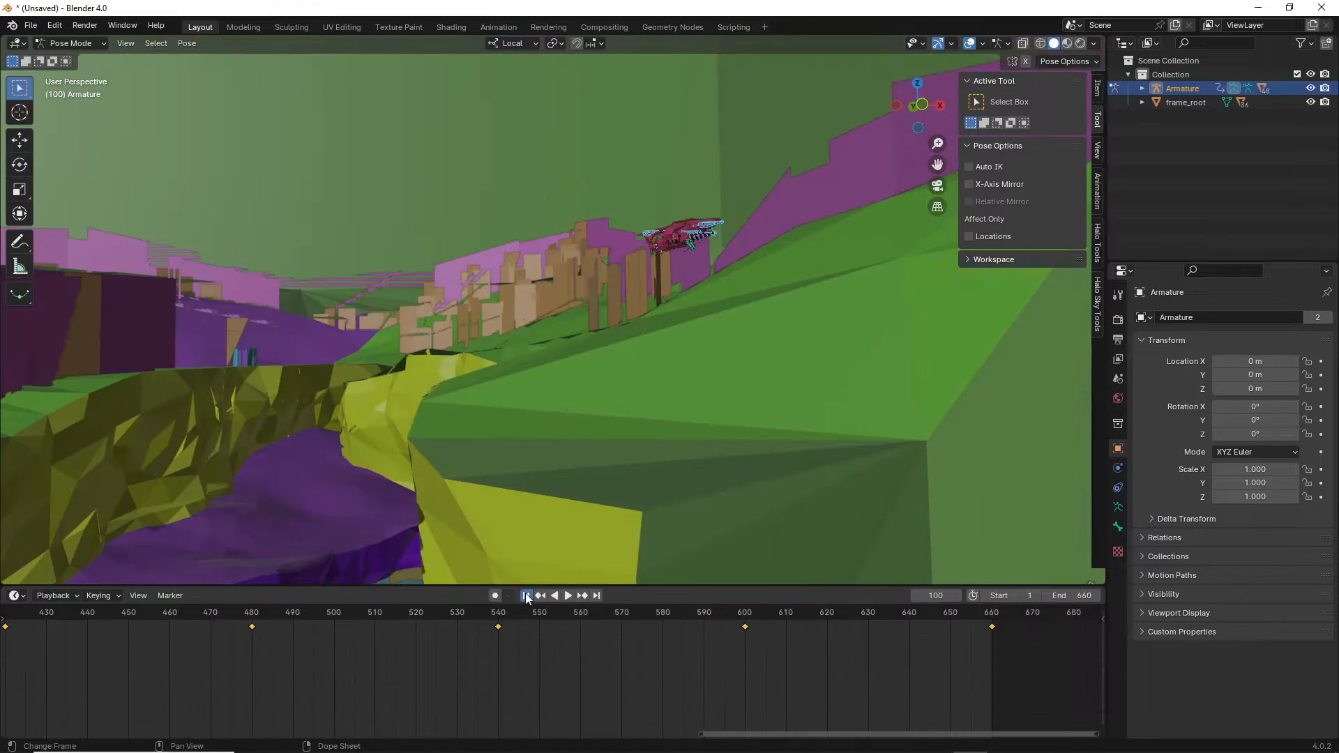
key("shift+grave")
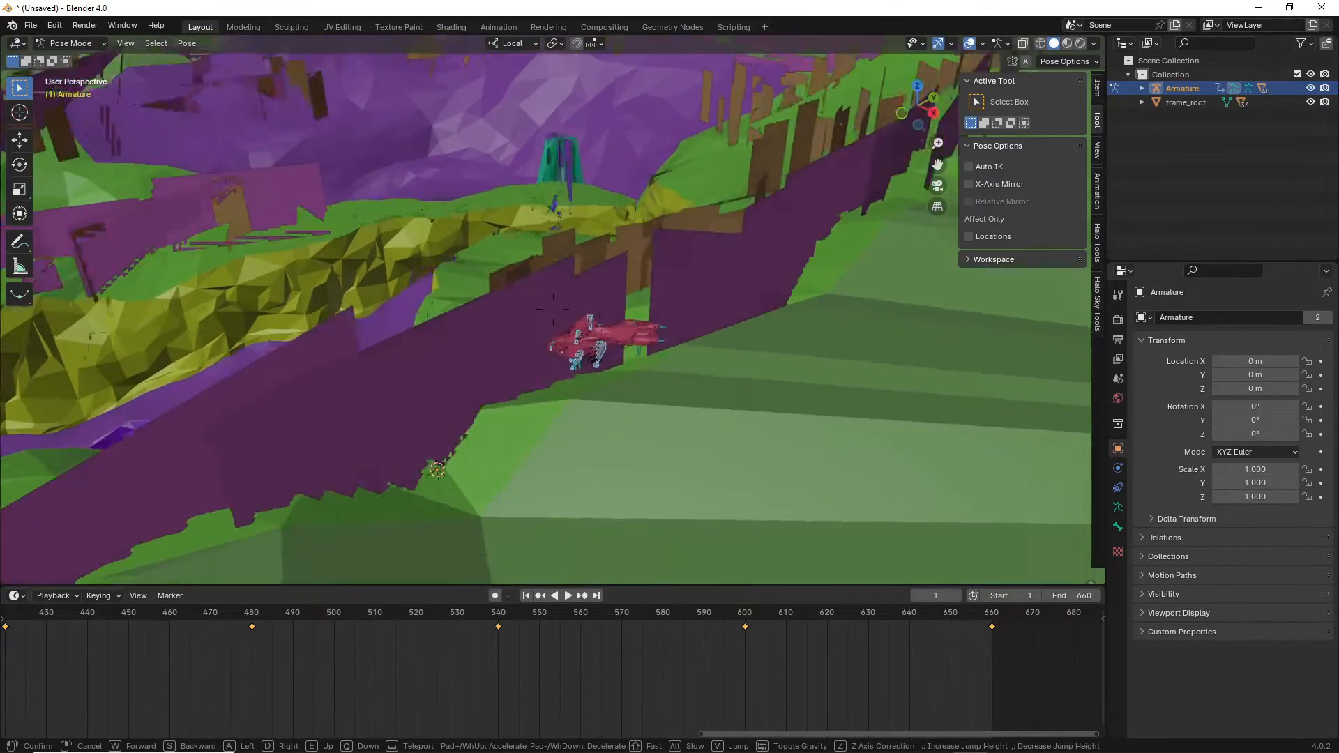
key("a")
key("w")
left_click(553, 308)
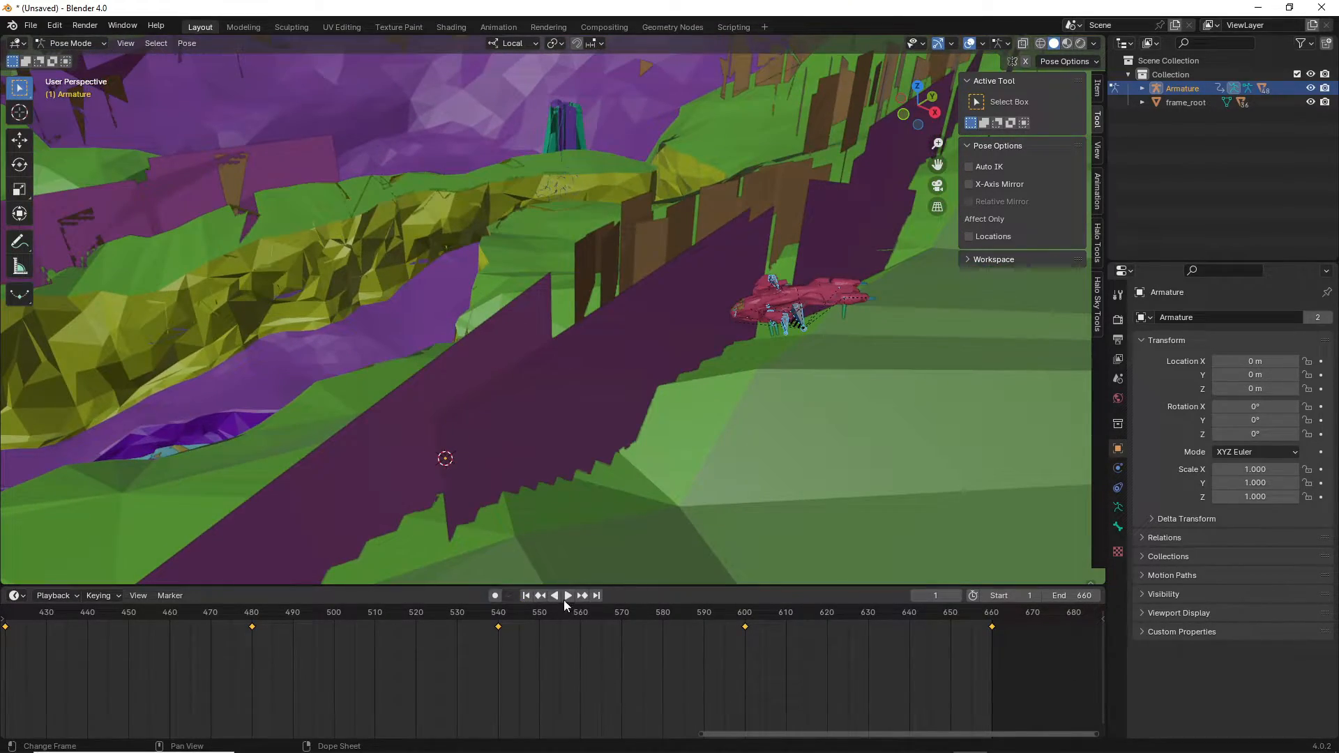
Play the animation and fly the view over the stream down to the waterfall beams.
left_click(568, 594)
key("shift+grave")
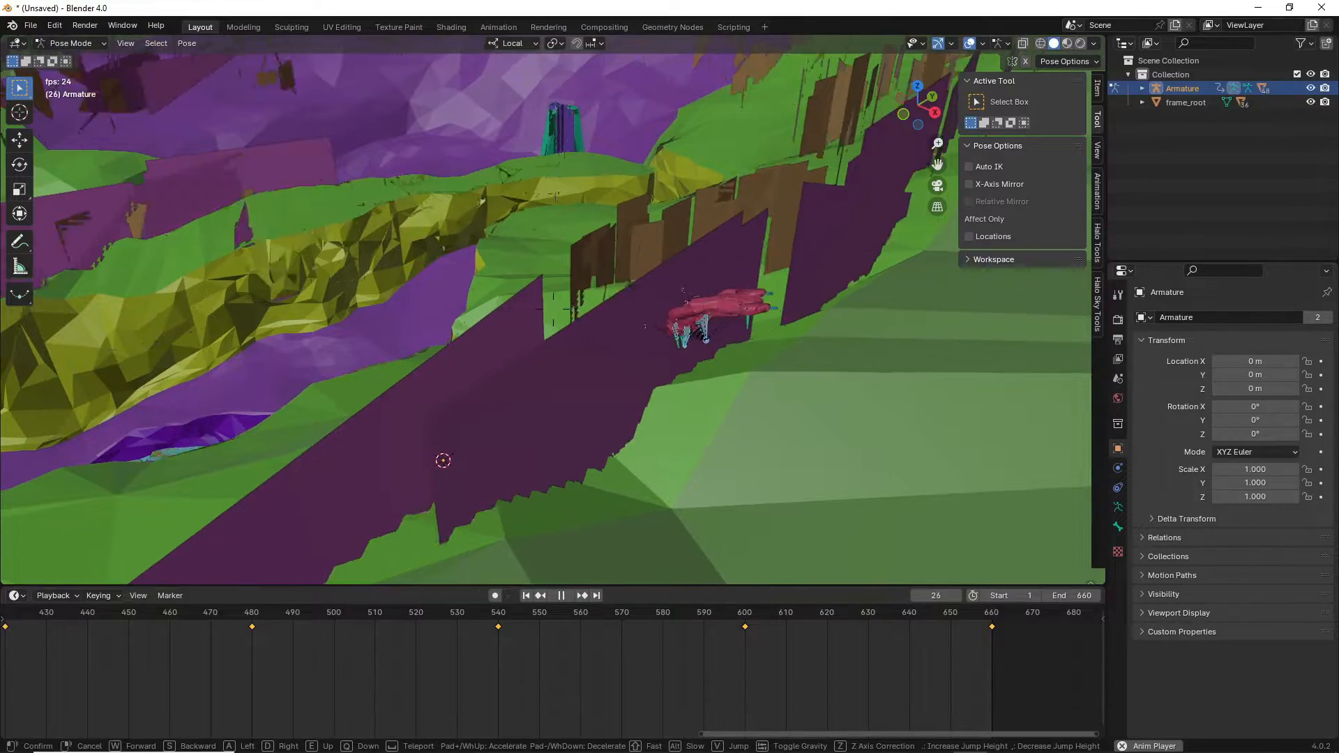
key("w")
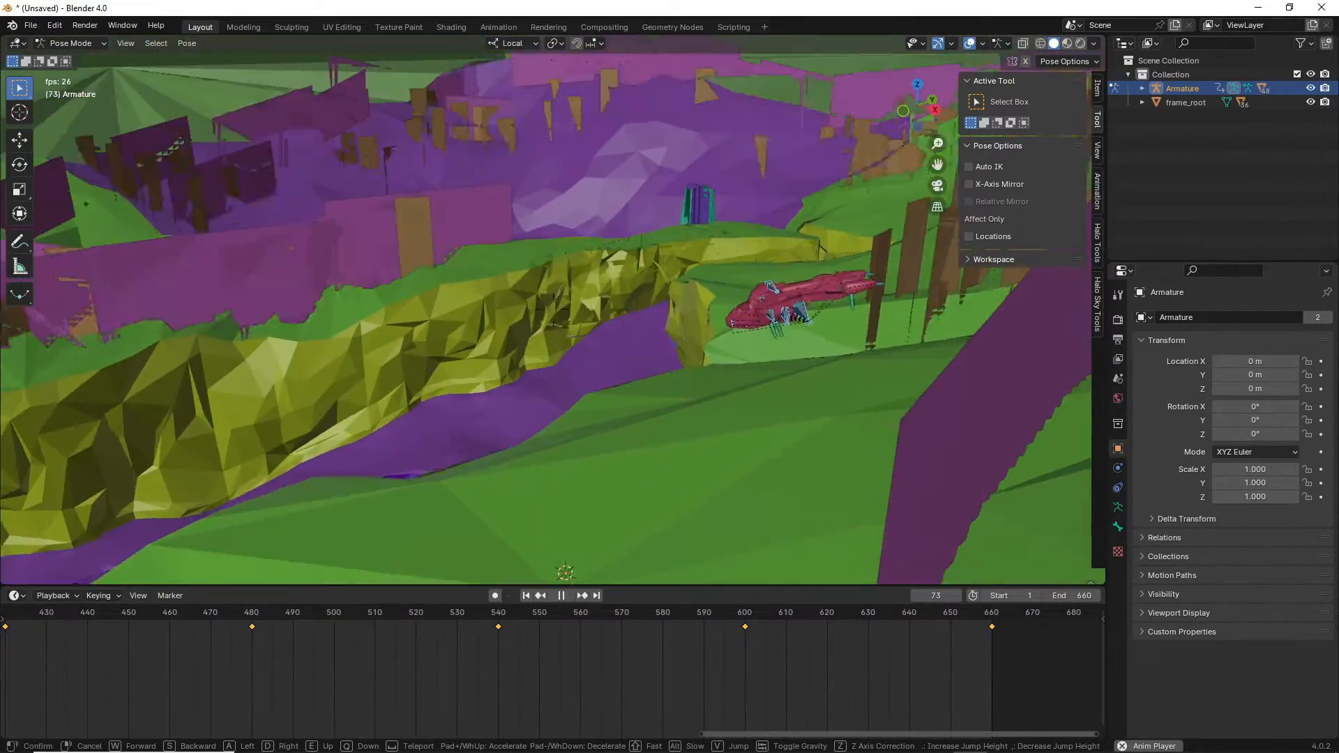
key("w")
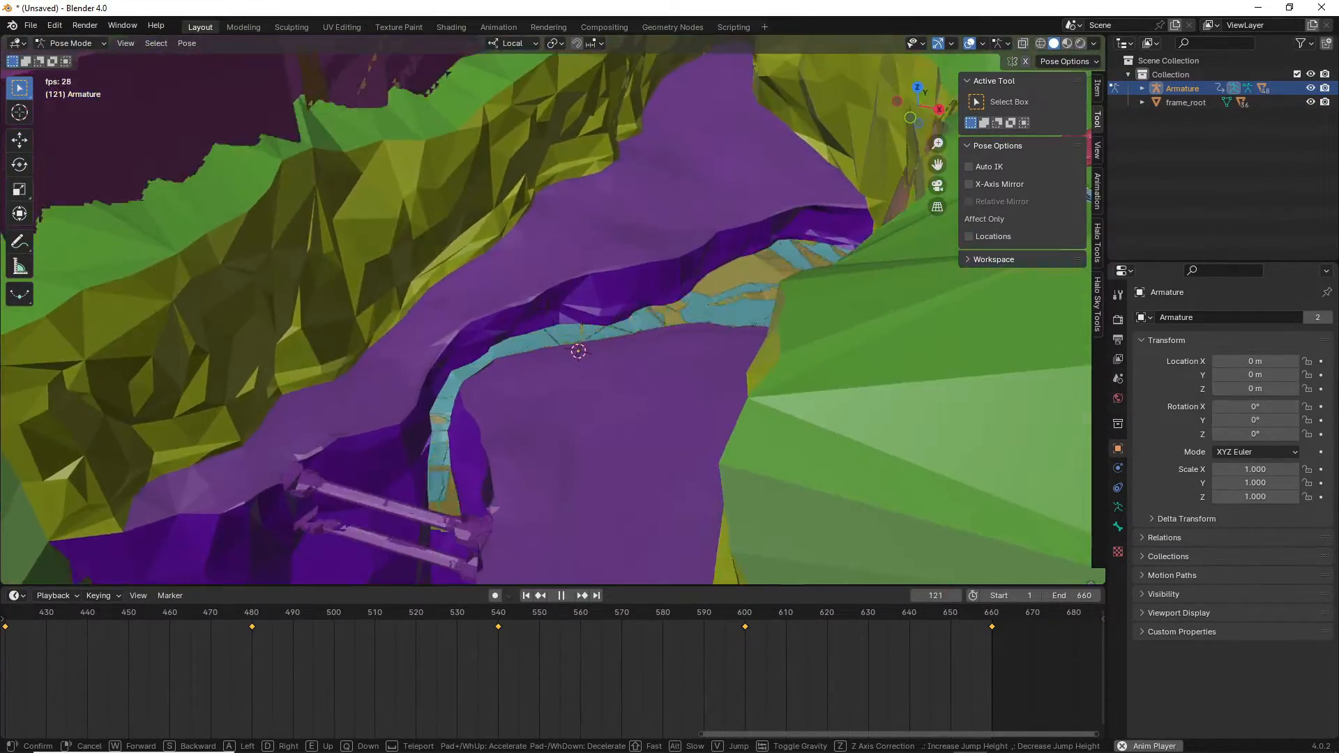
key("q")
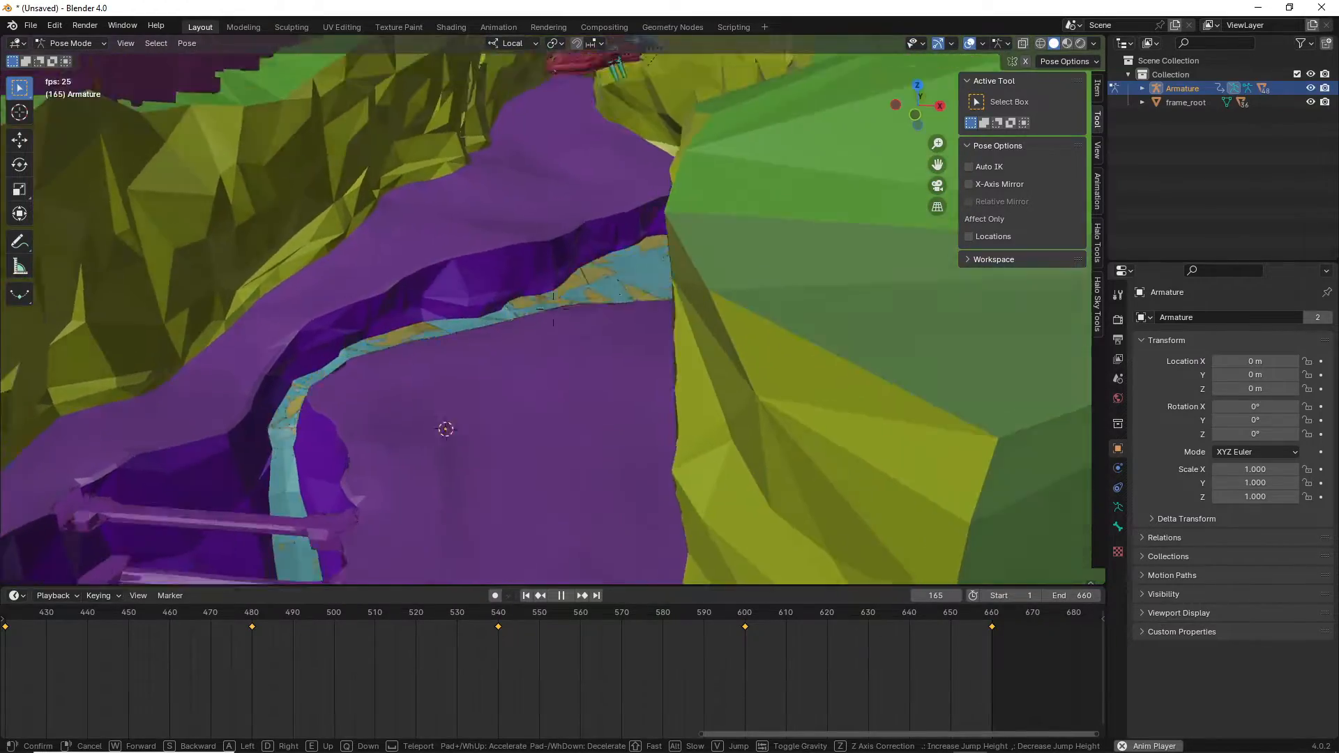
key("a")
key("q")
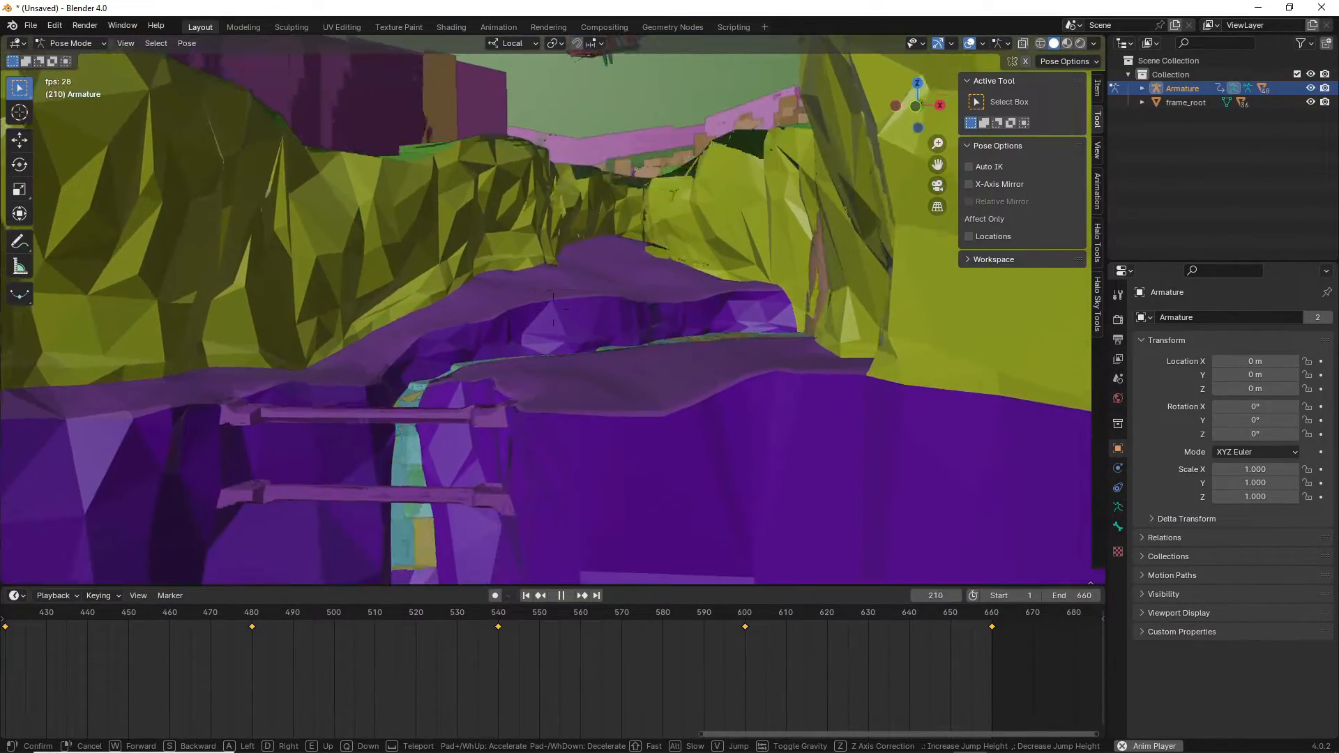
key("w")
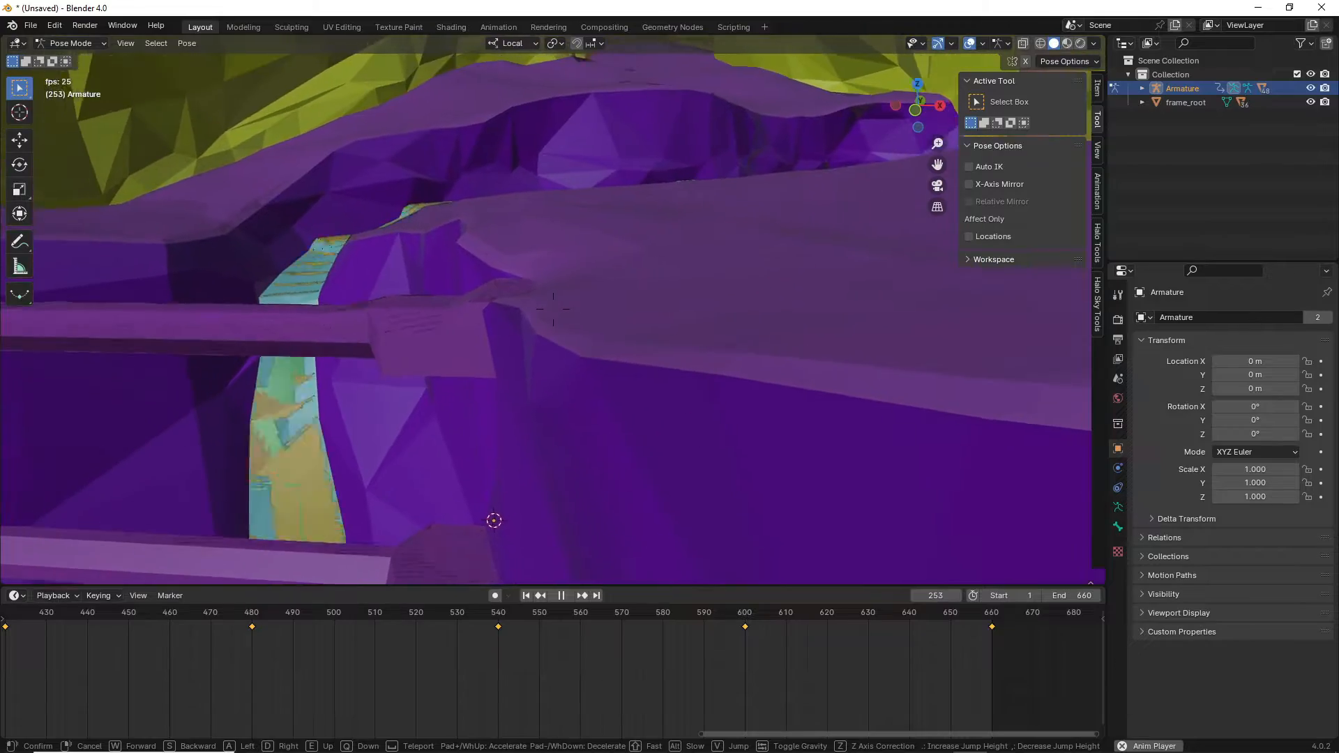
key("e")
key("s")
key("q")
Follow the flying ship past the yellow rock and rise up over the canyon.
key("d")
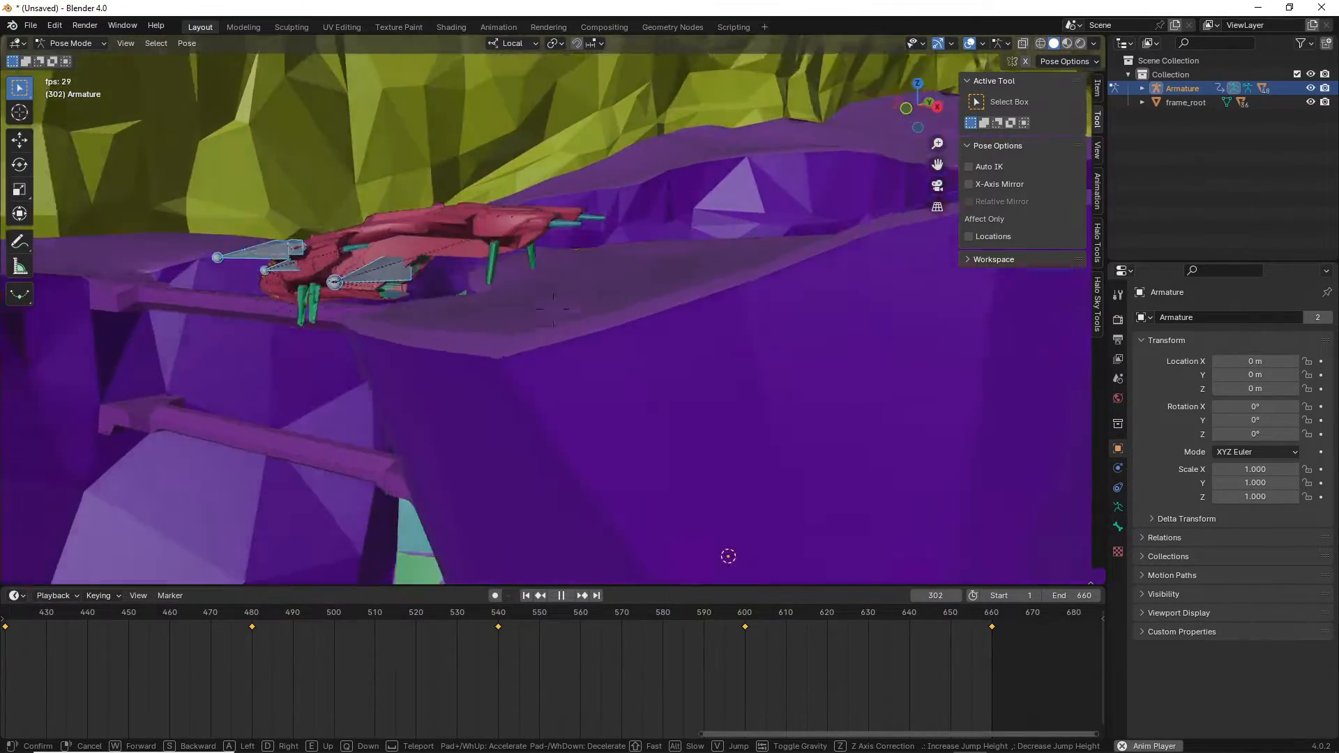
key("w")
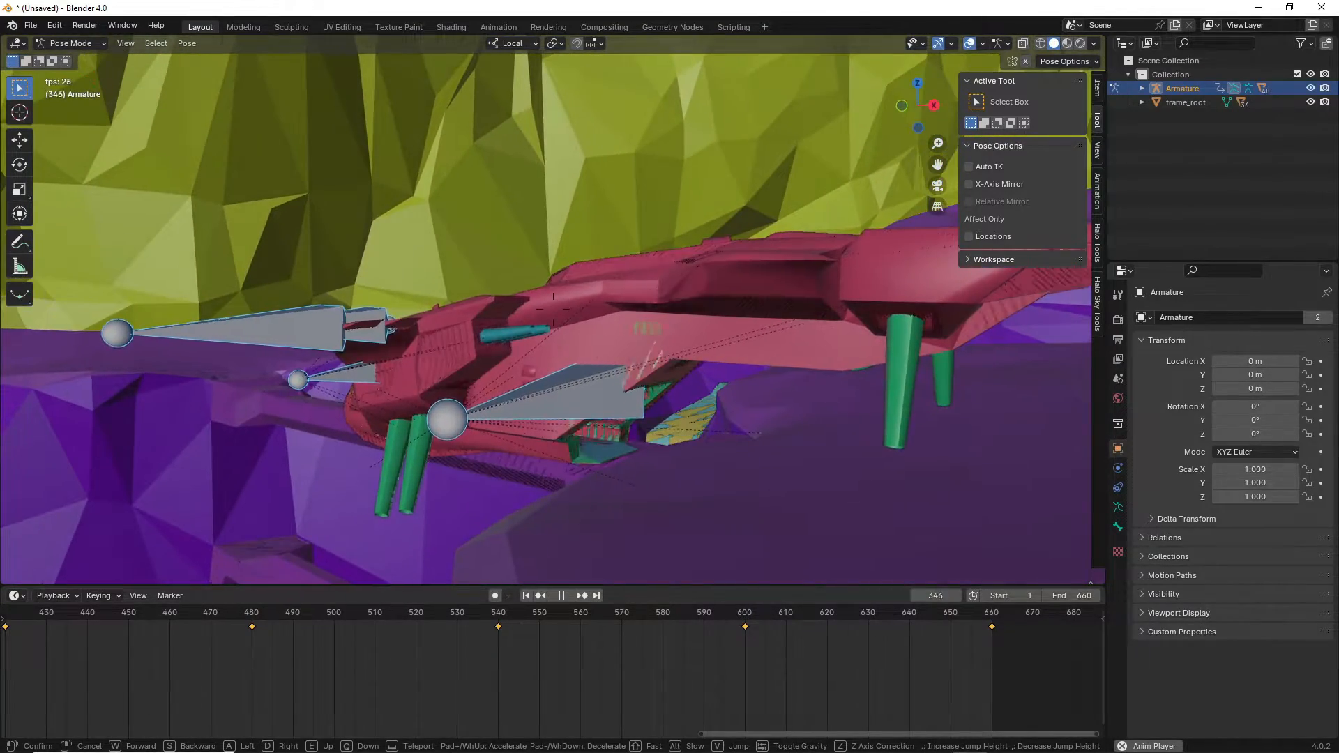
key("s")
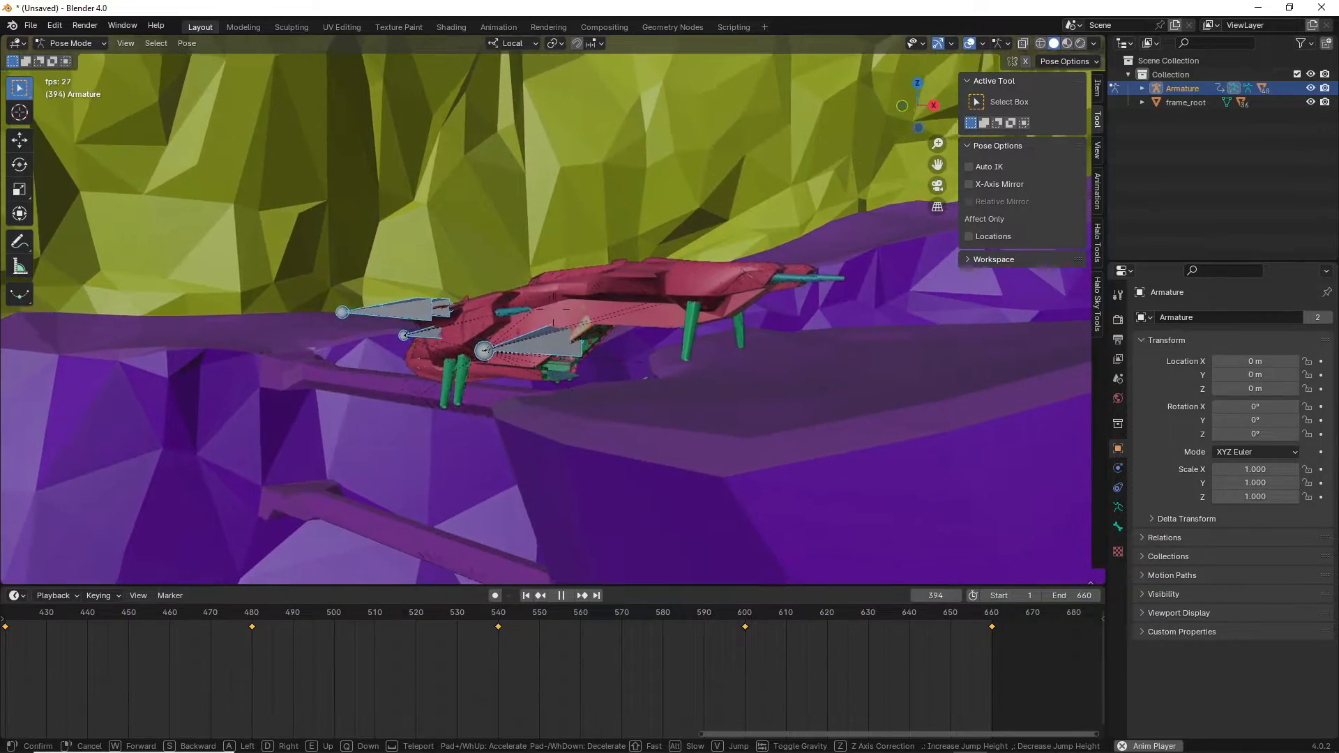
key("w")
key("s")
key("s")
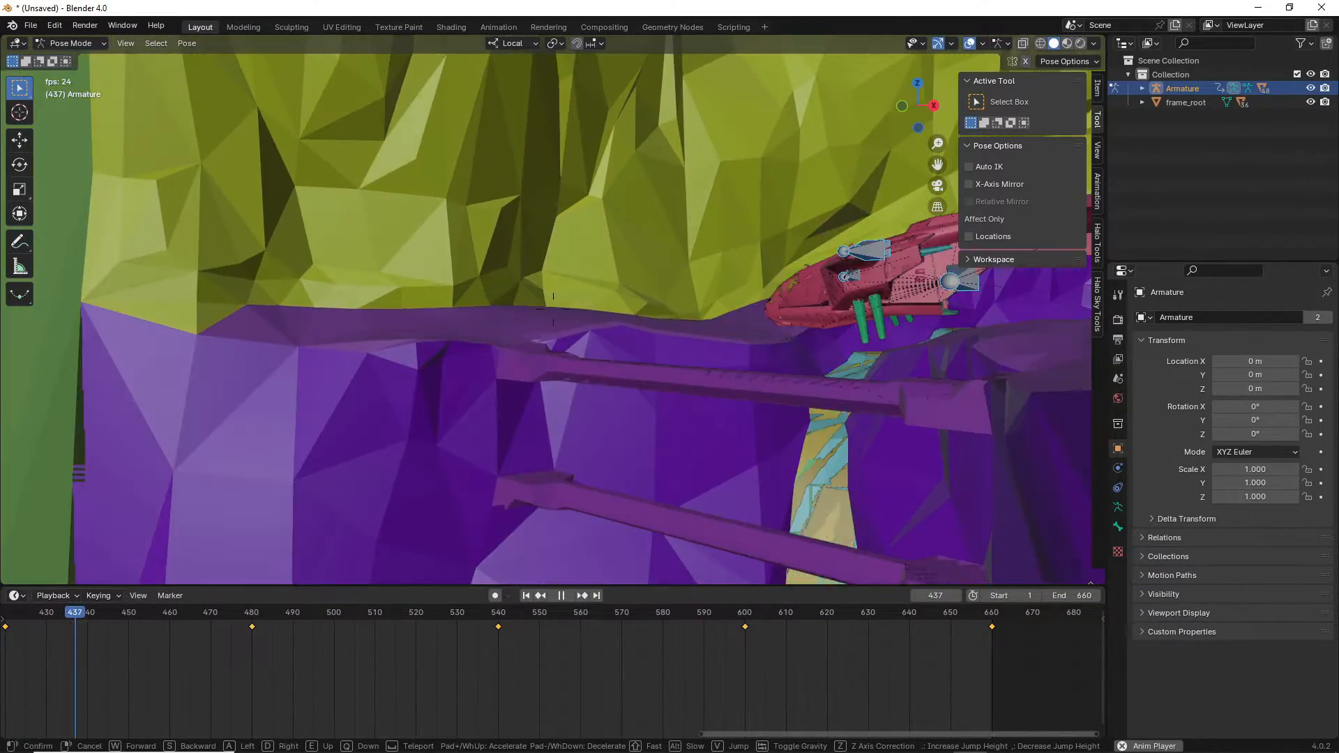
key("w")
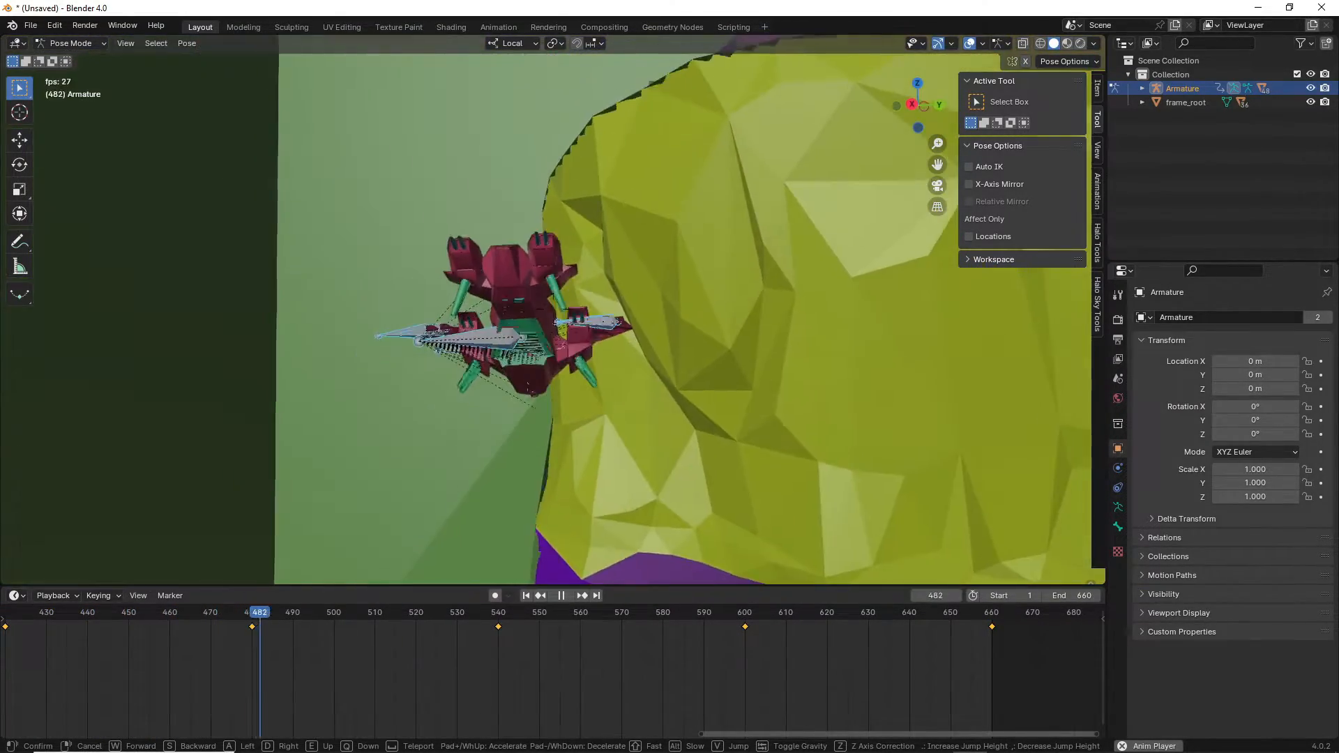
key("a")
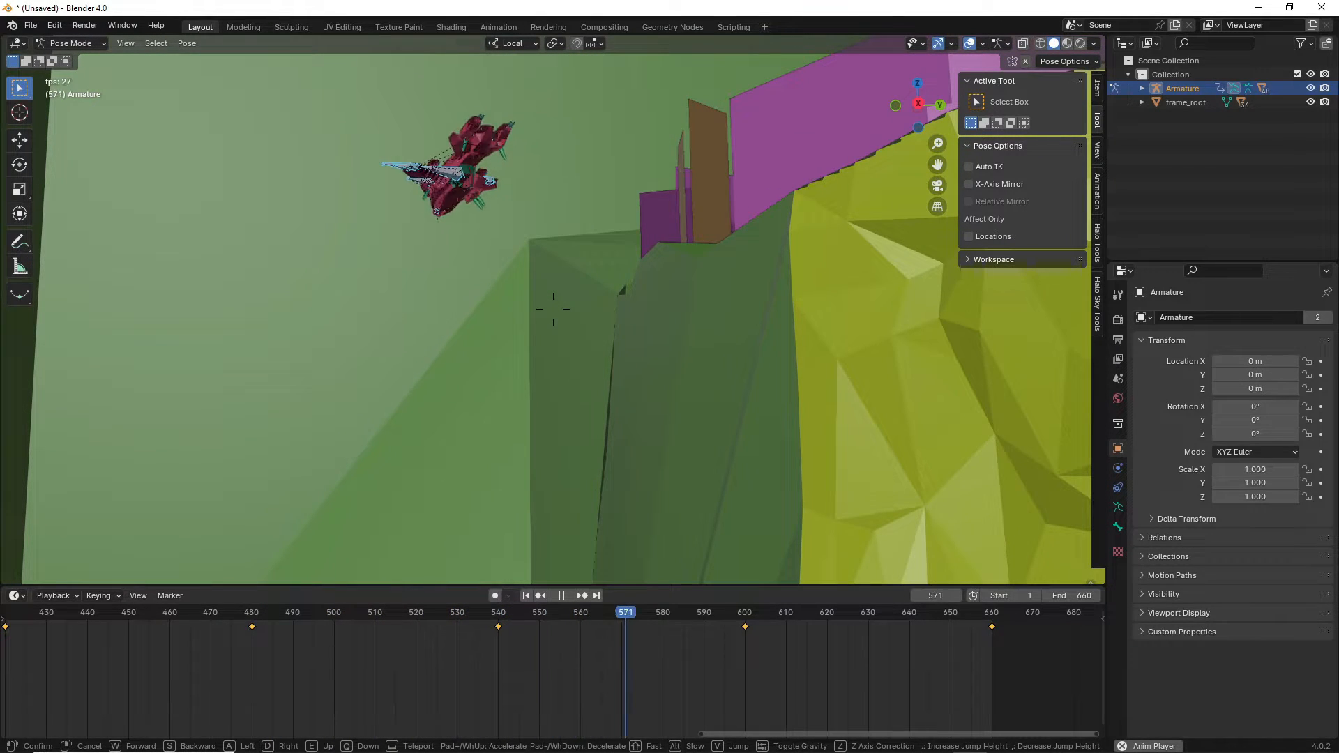
key("d")
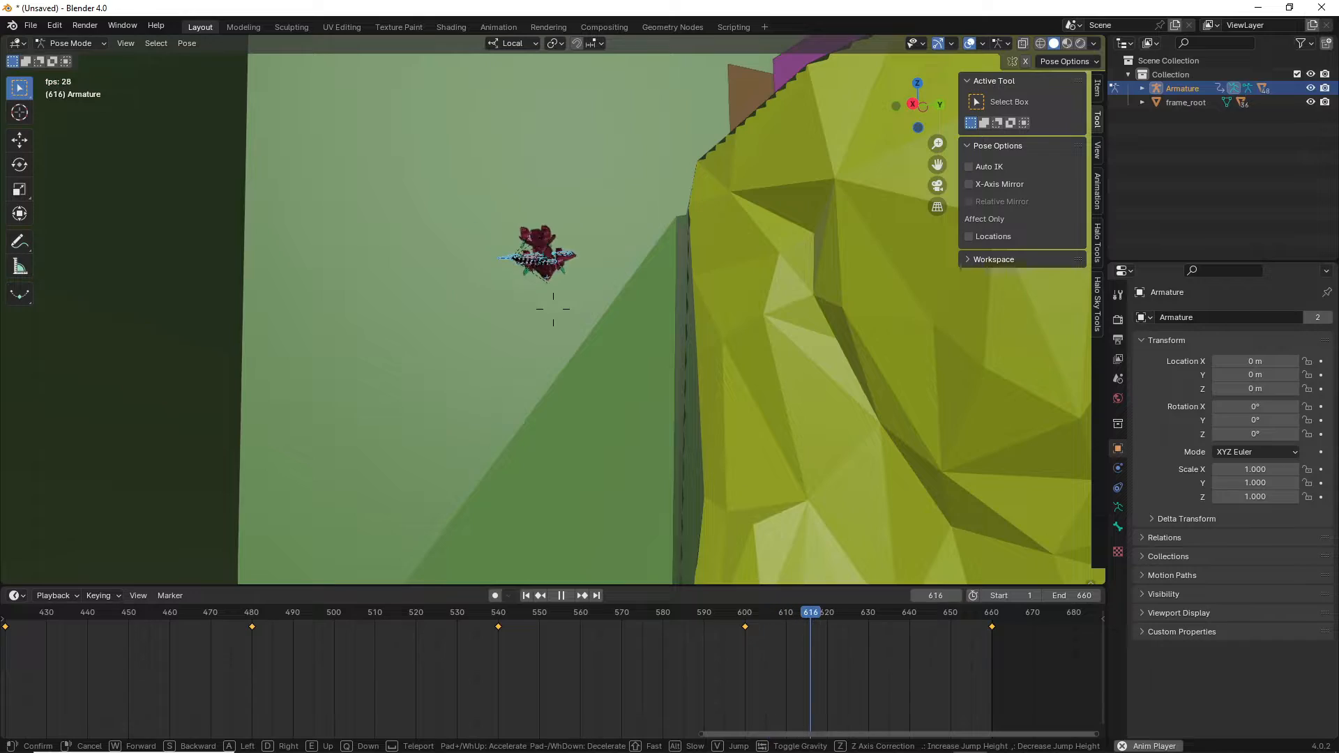
key("d")
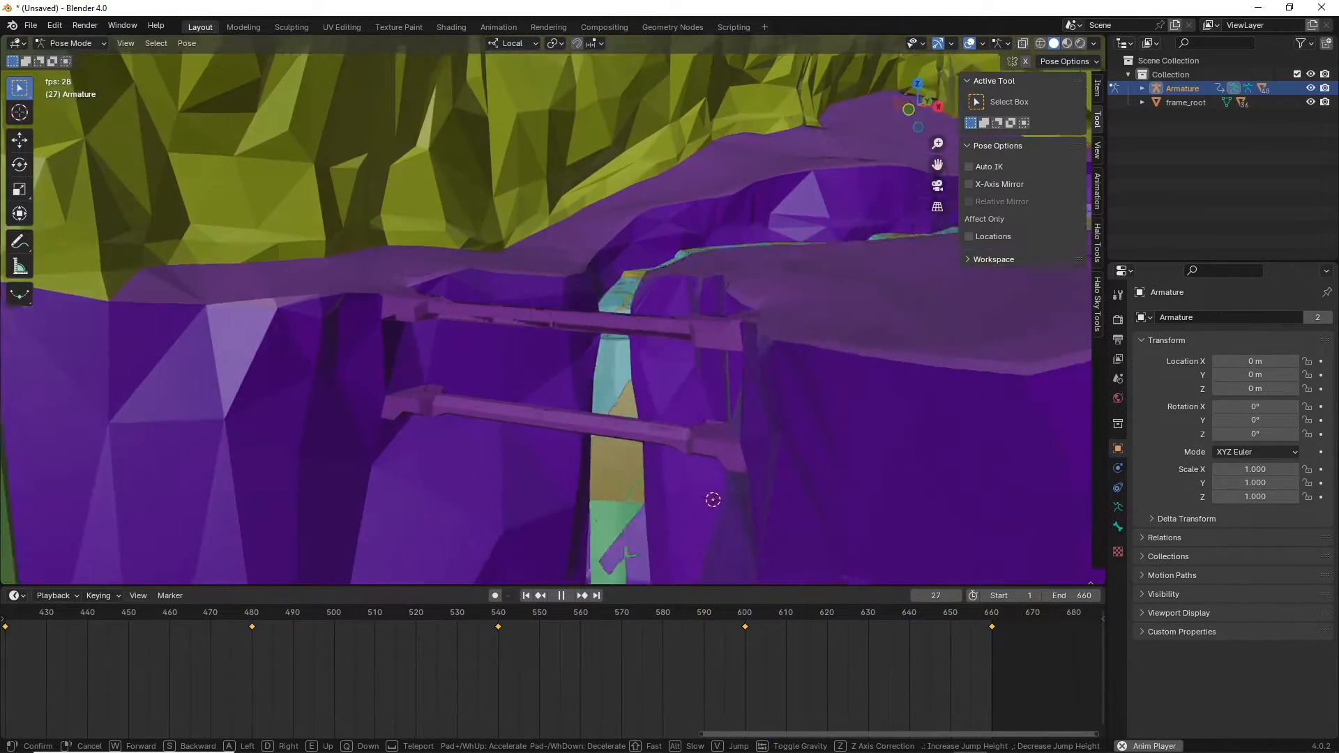
key("e")
left_click(546, 309)
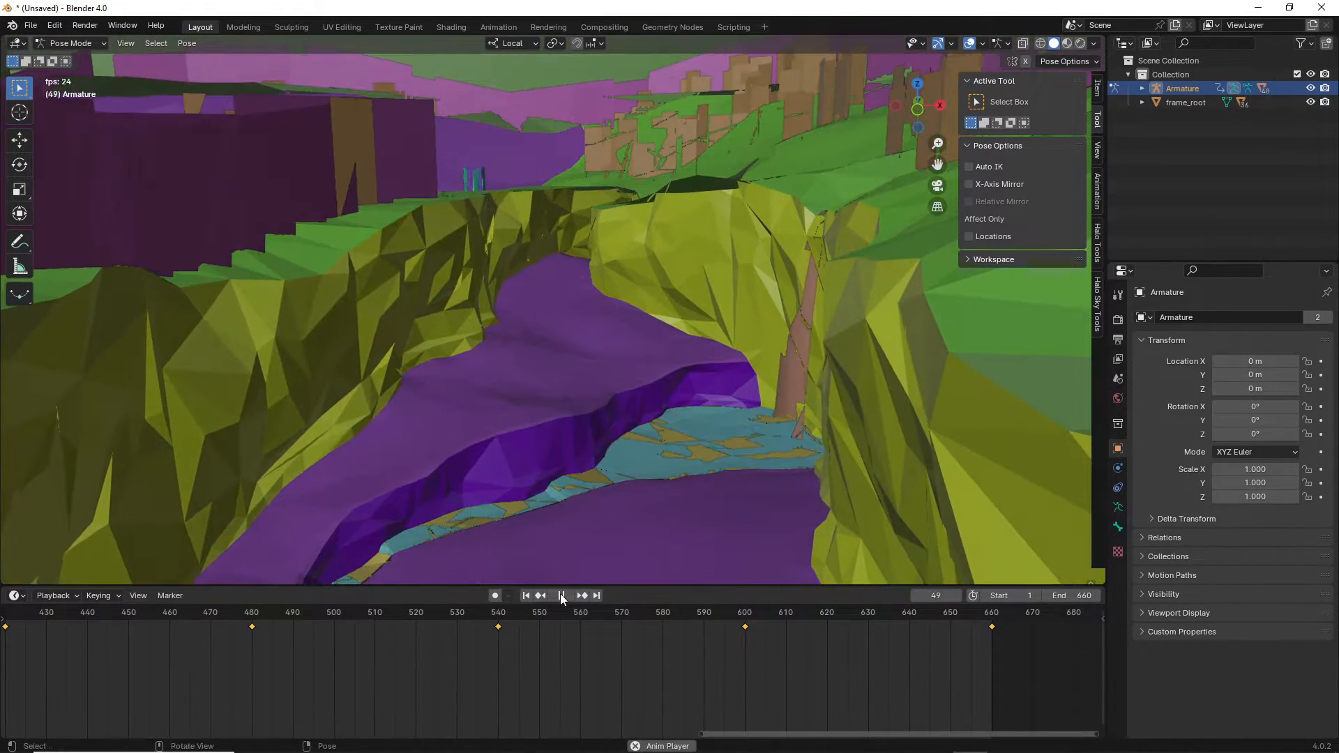
Stop playback, rewind to frame 1, and fly the view back toward the canyon and ship.
left_click(563, 596)
left_click(527, 596)
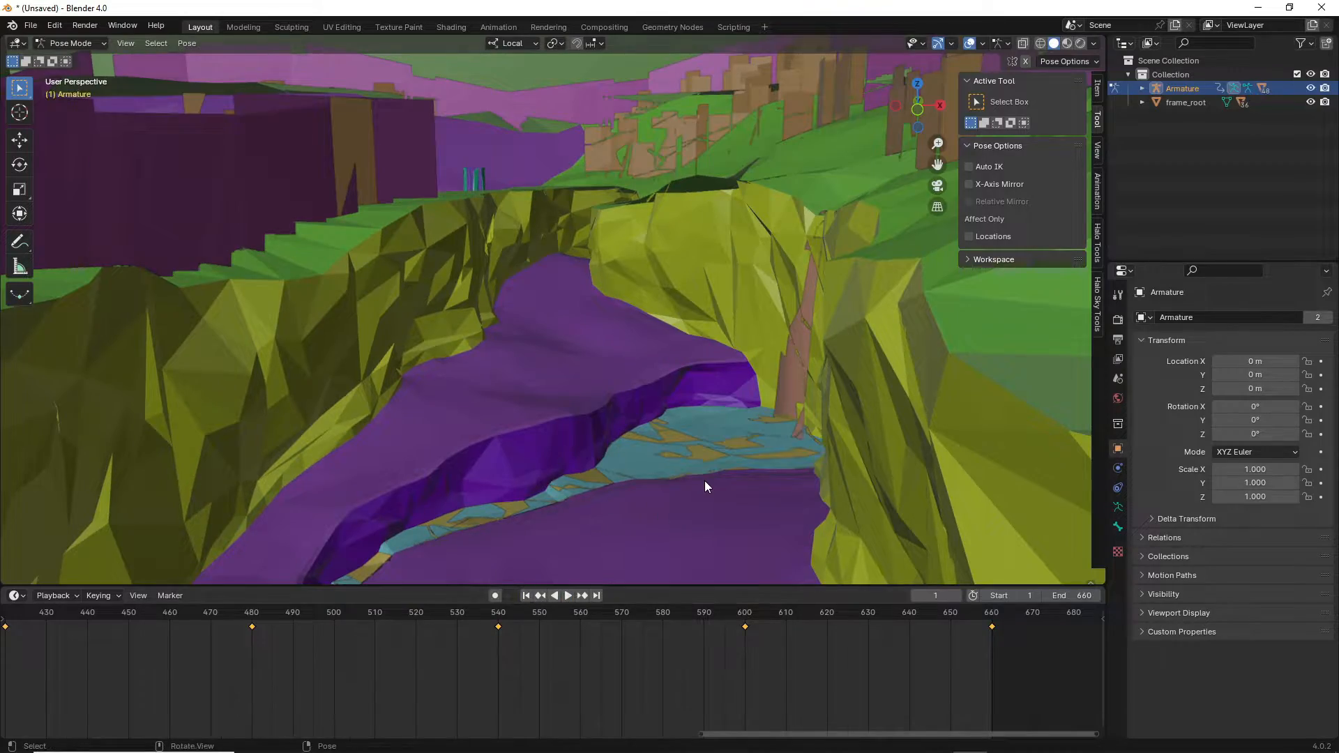
key("shift+grave")
key("d")
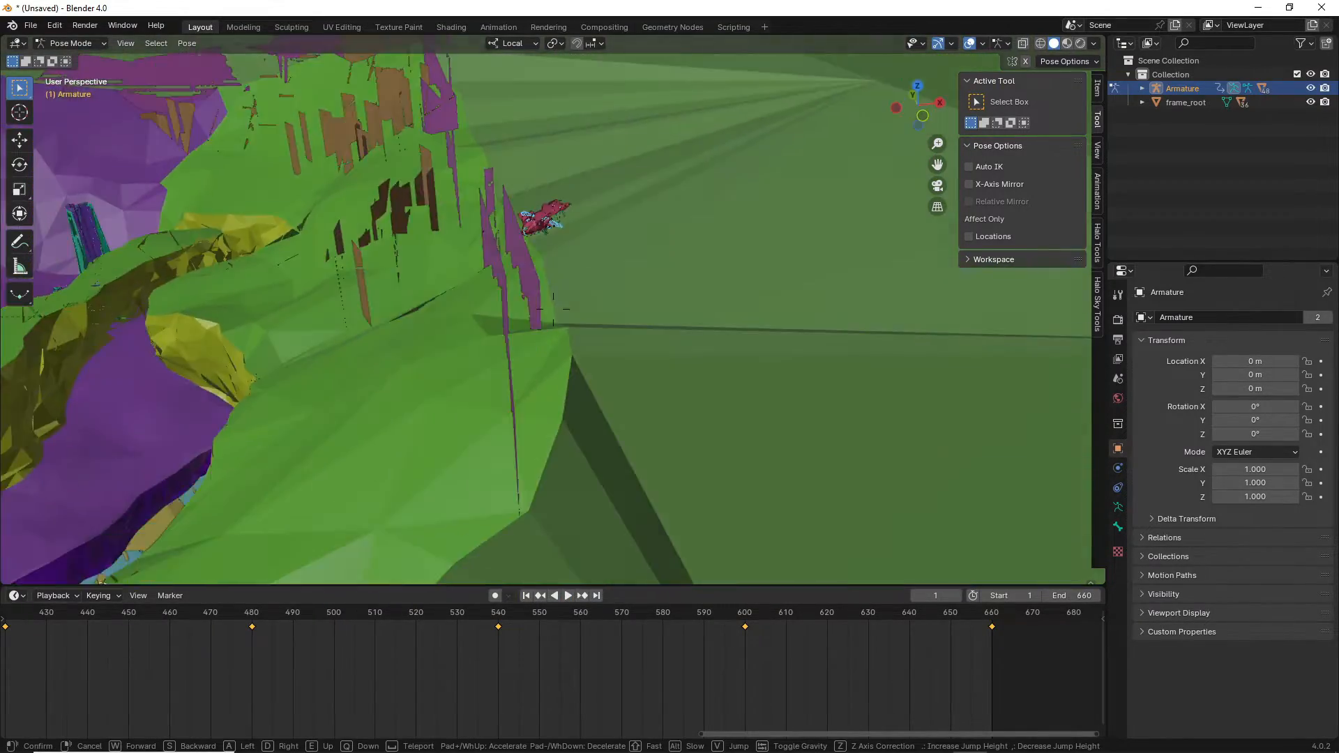
key("a")
key("w")
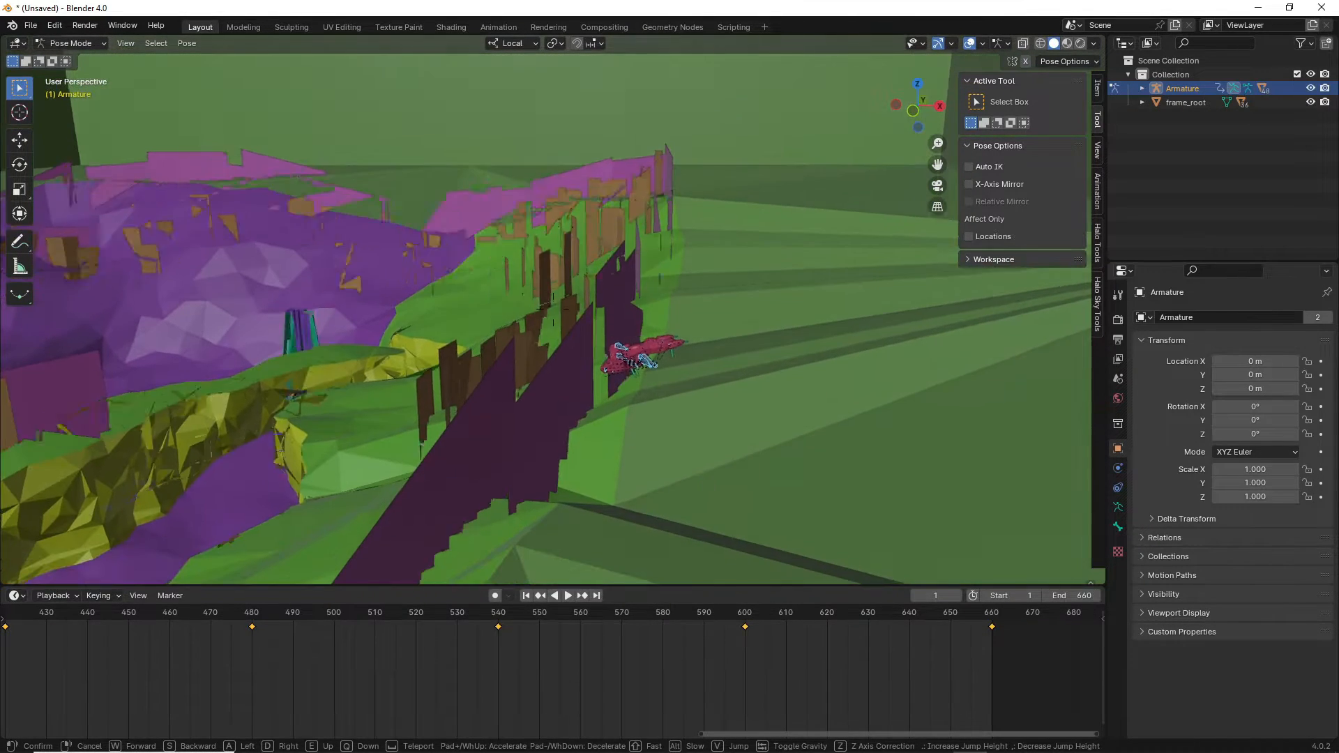
left_click(553, 309)
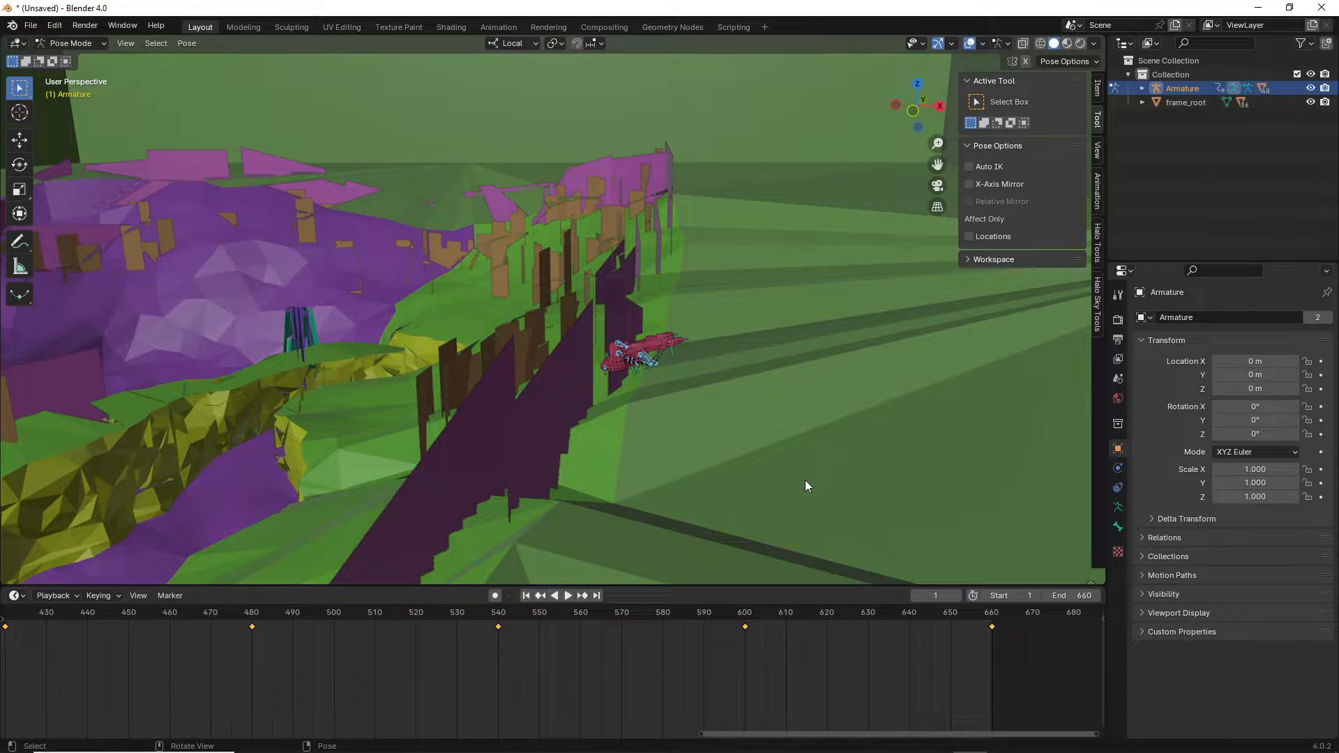
key("shift+grave")
key("w")
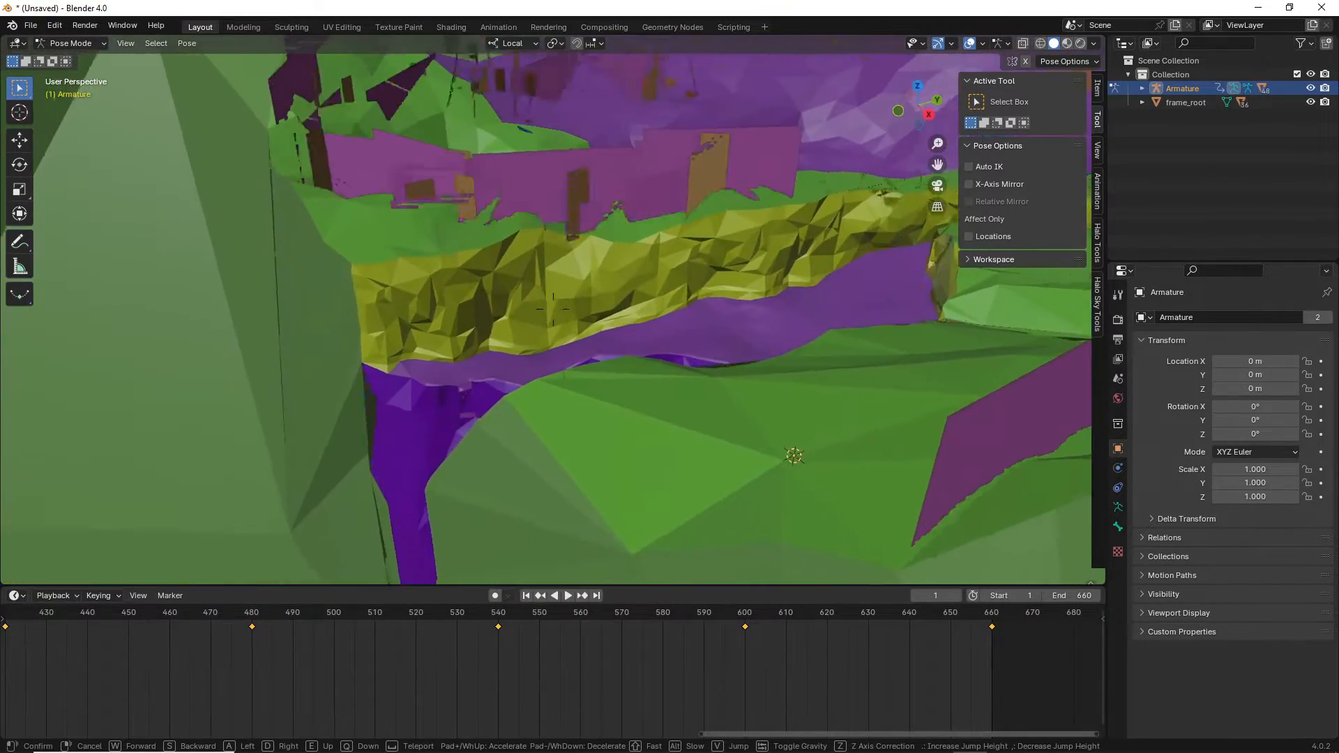
key("w")
key("a")
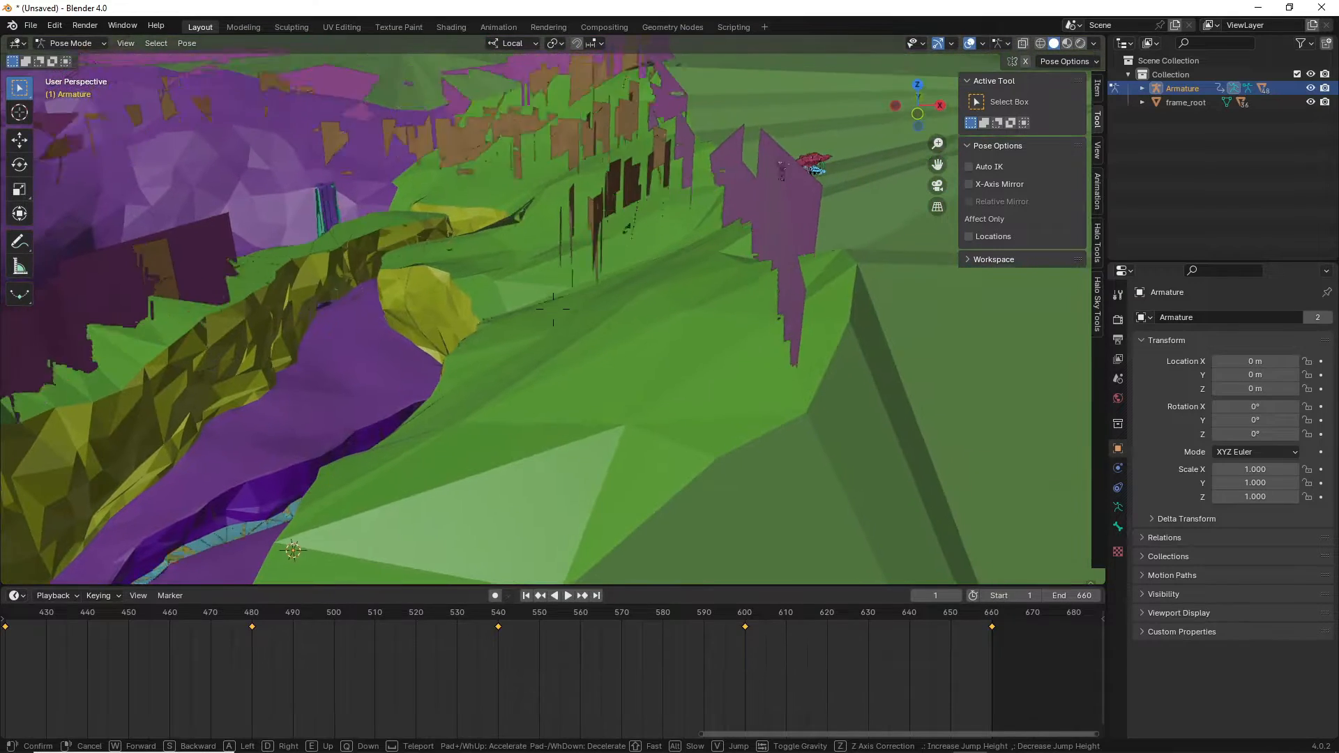
left_click(804, 480)
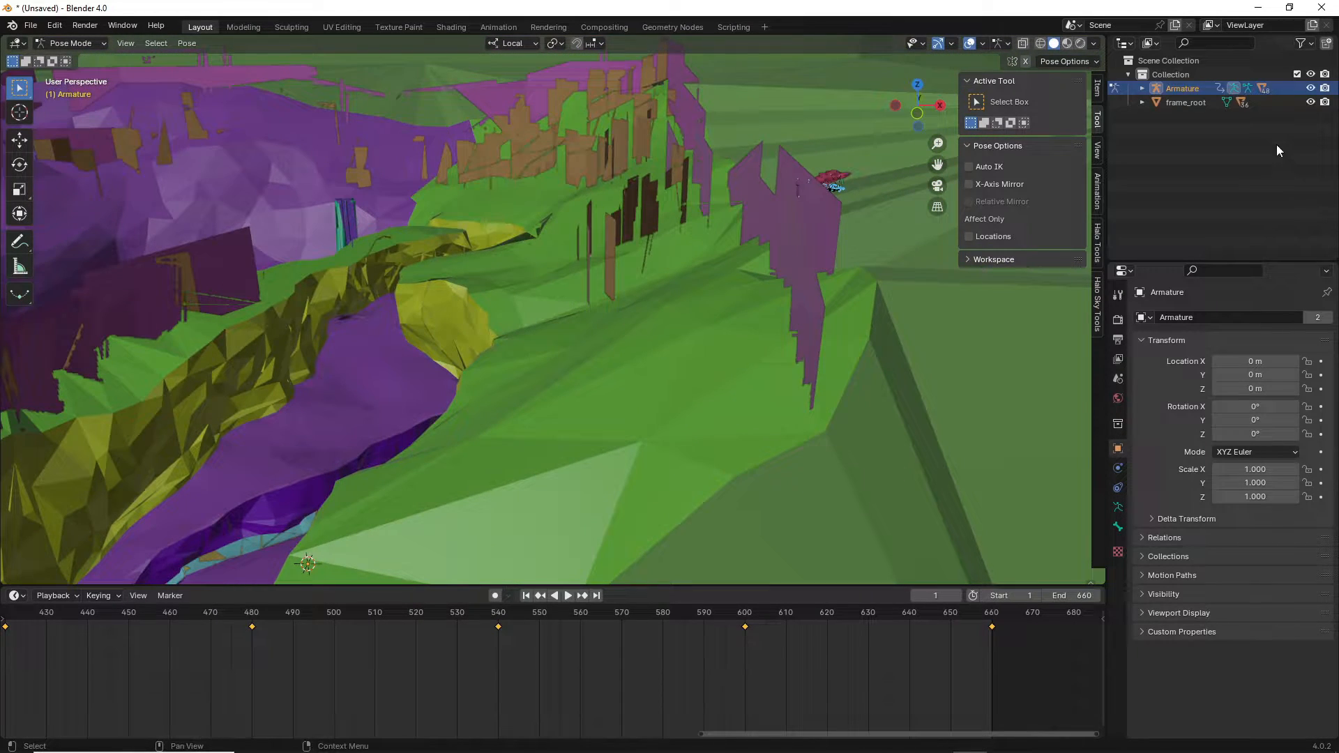
Hide the frame_root terrain and back the view slightly away from the Pelican.
left_click(1310, 102)
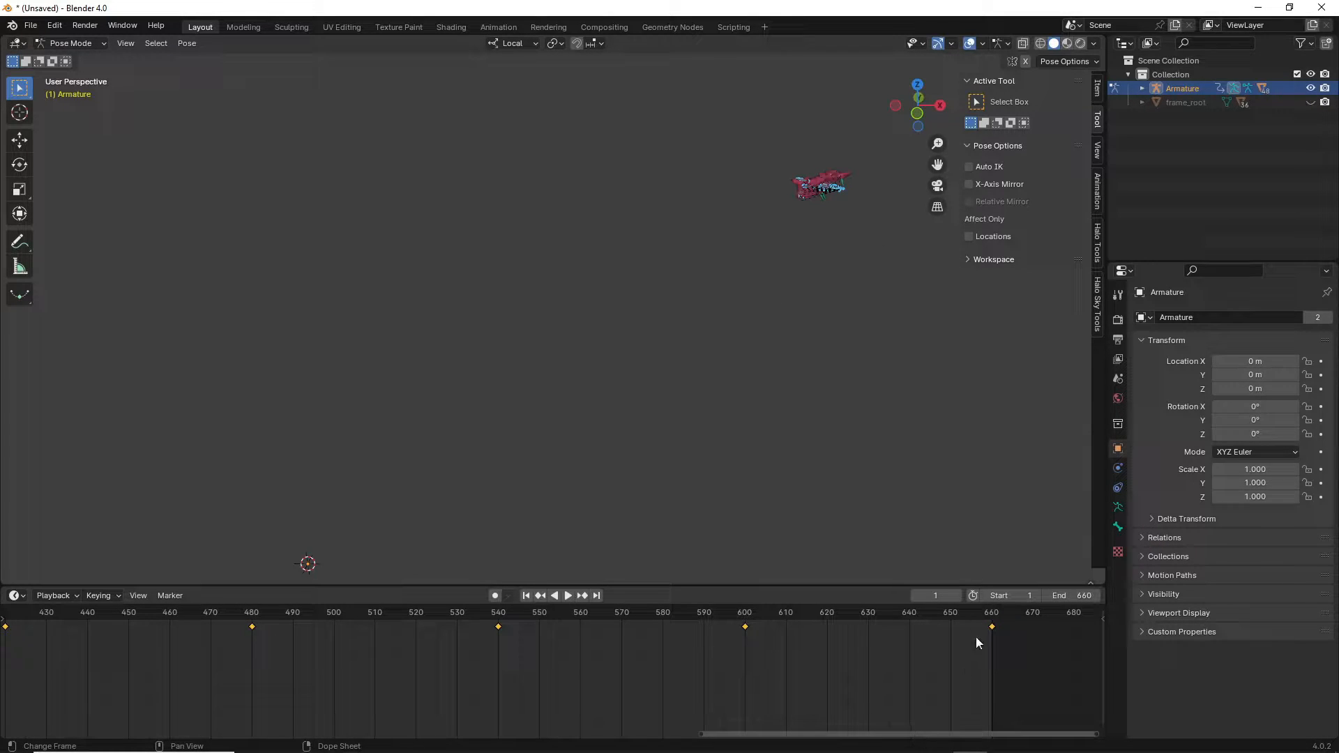
left_click_drag(990, 733, 318, 727)
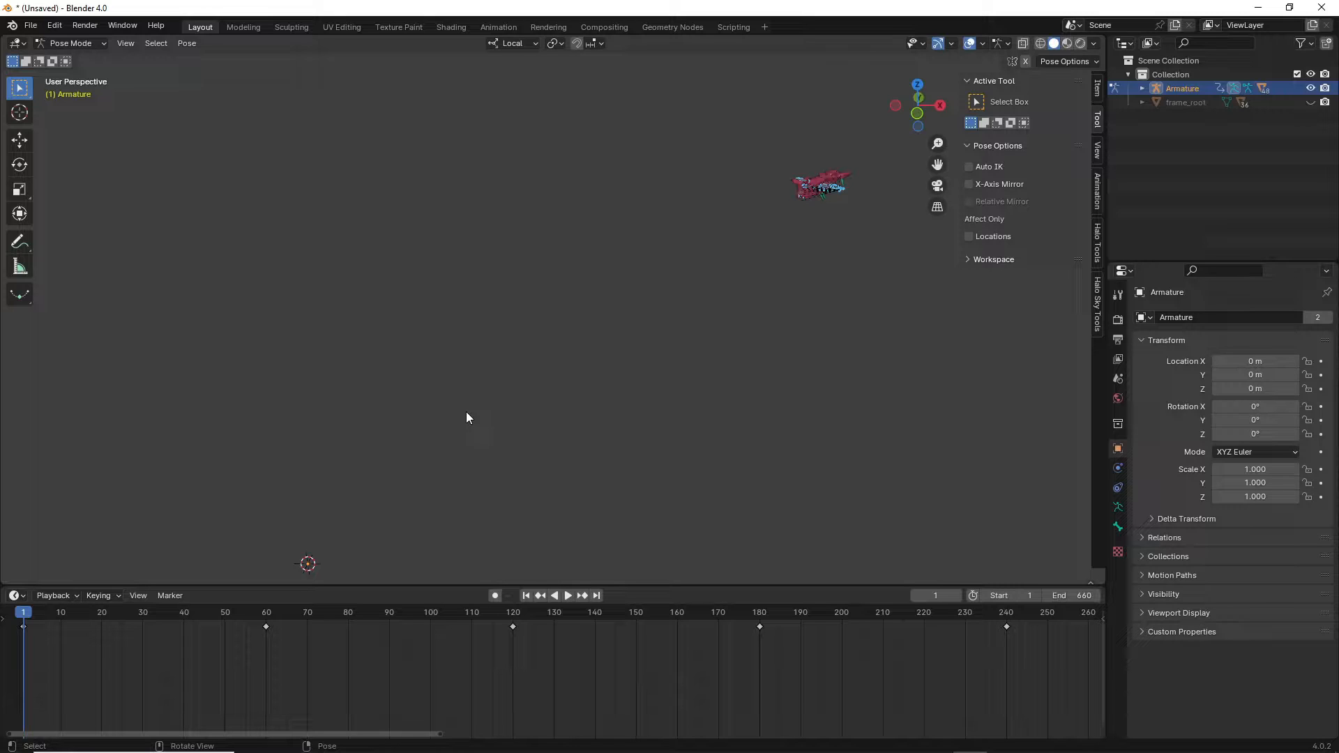
key("shift+grave")
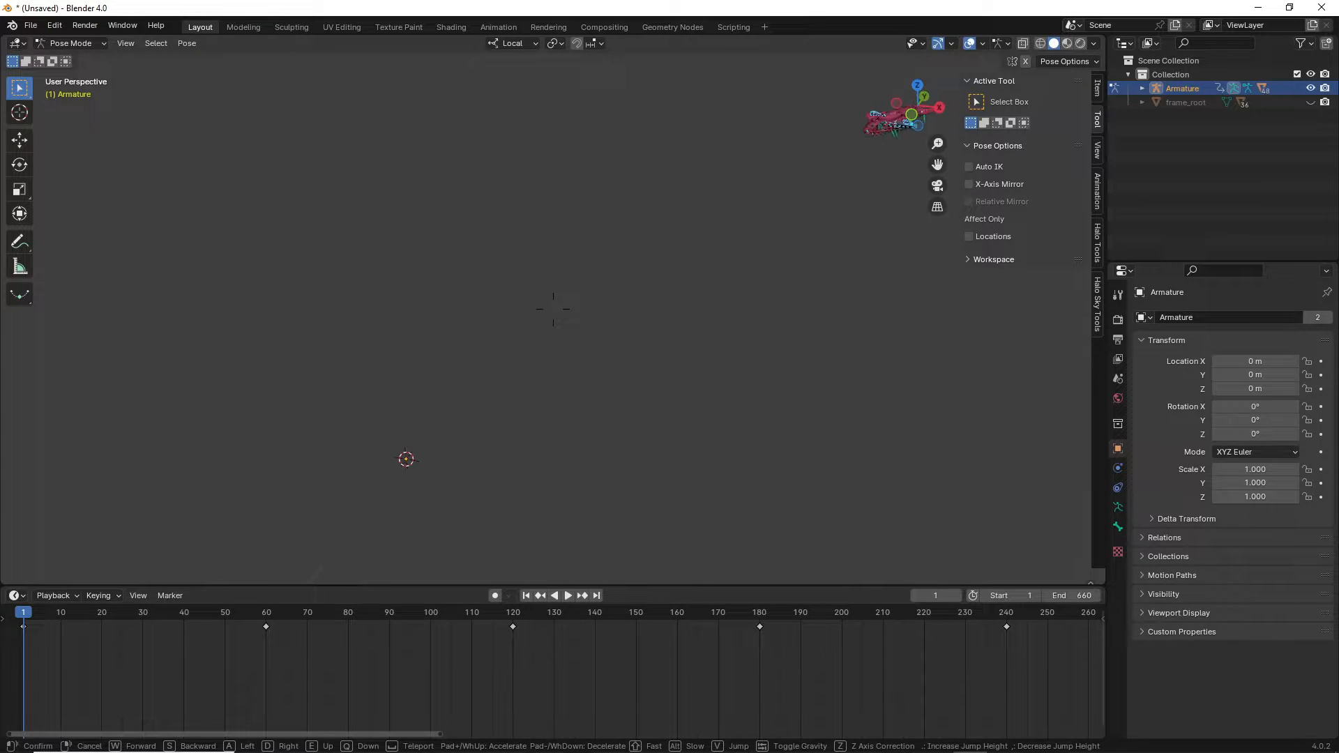
key("s")
left_click(466, 411)
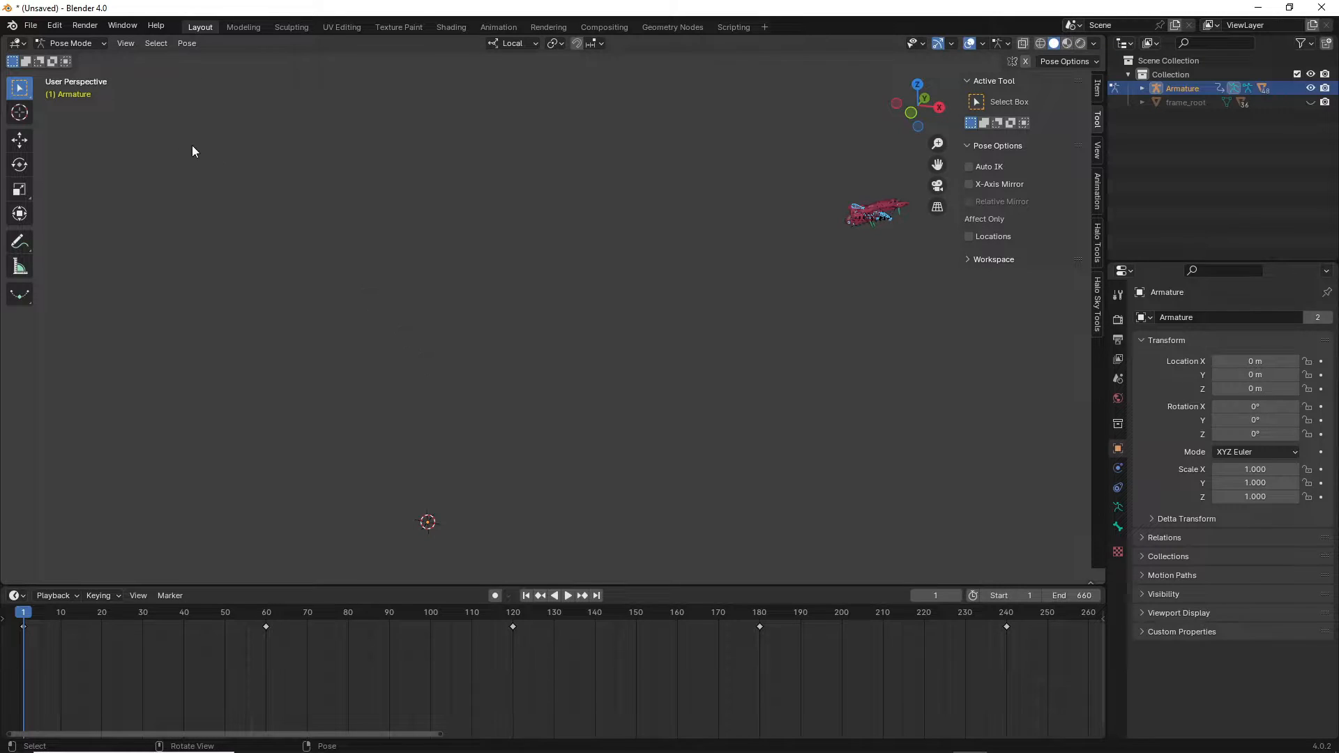
Save the scene as pelican_drop_1.blend in levels\dropship\animations.
left_click(31, 26)
mouse_move(65, 198)
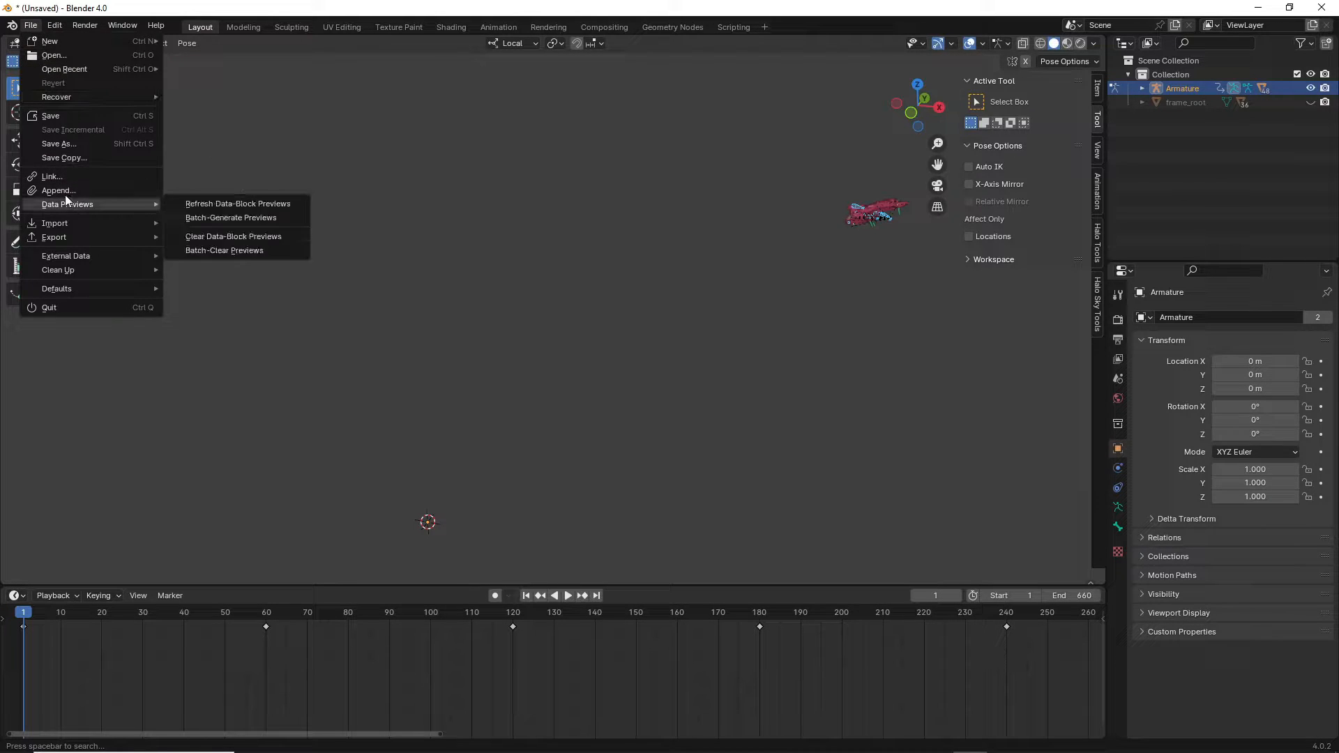
left_click(68, 146)
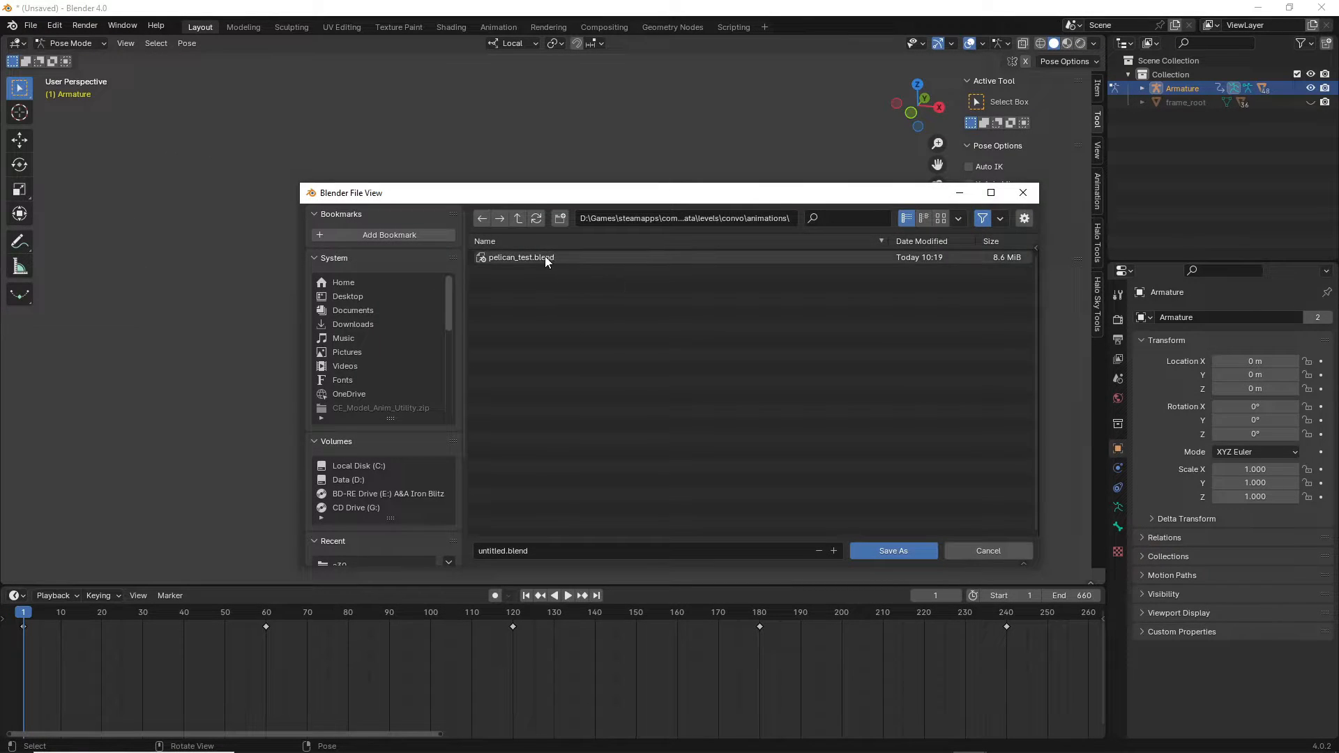
left_click(517, 218)
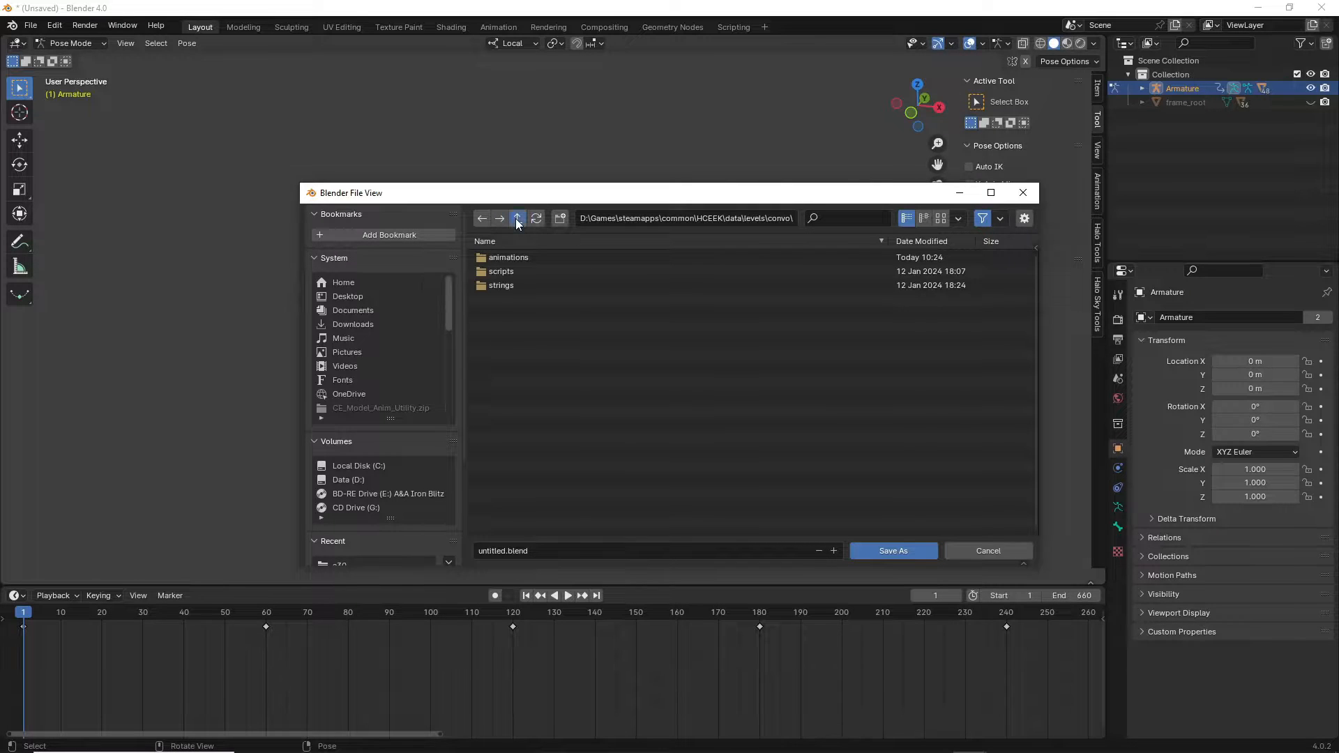
left_click(517, 218)
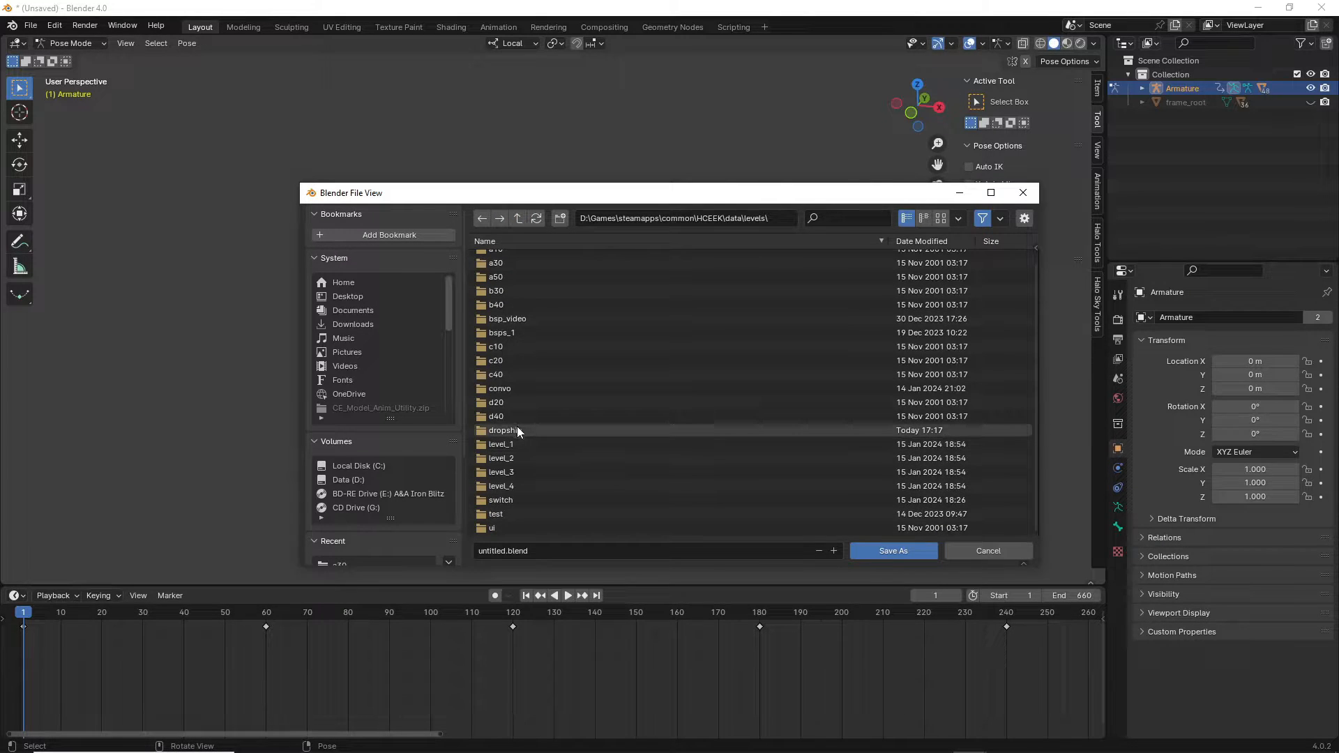
double_click(517, 428)
double_click(517, 258)
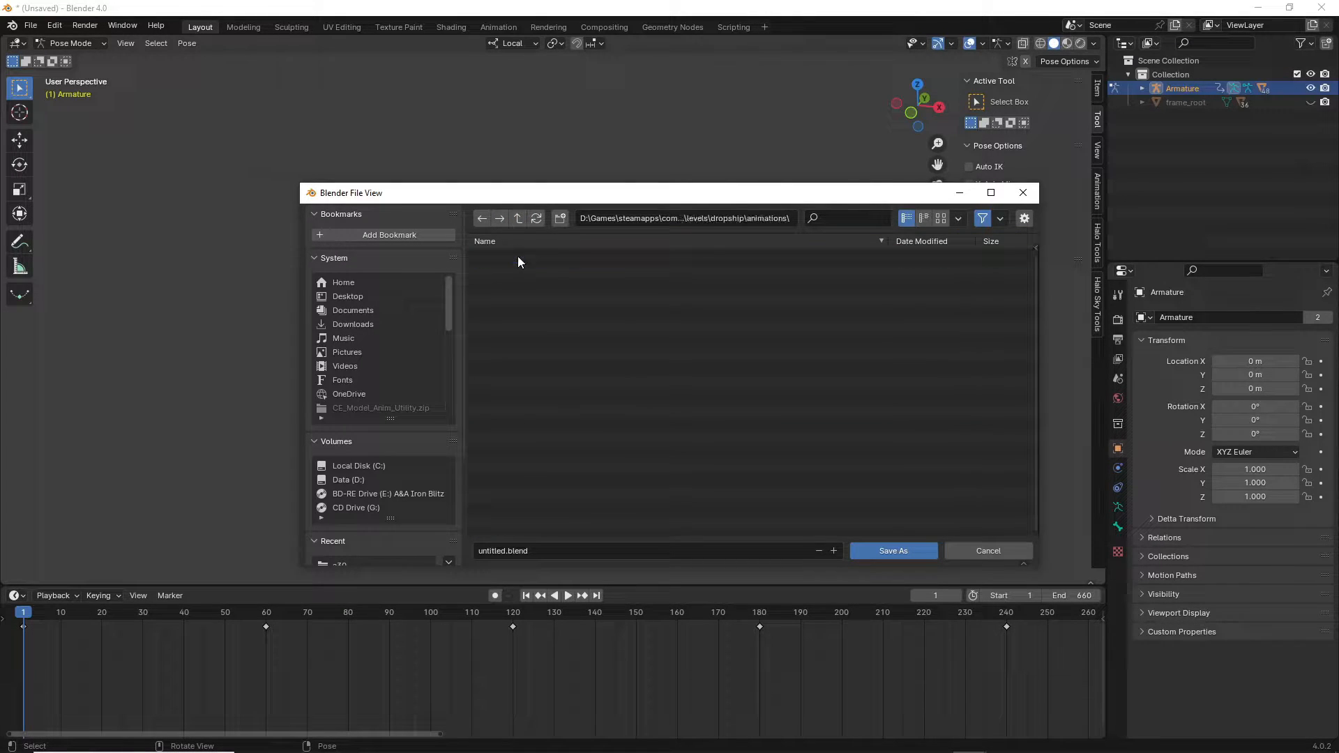
left_click(505, 552)
key("BackSpace")
key("BackSpace")
key("BackSpace")
key("BackSpace")
key("BackSpace")
key("BackSpace")
key("BackSpace")
key("BackSpace")
type("pelican_drop_1")
left_click(881, 548)
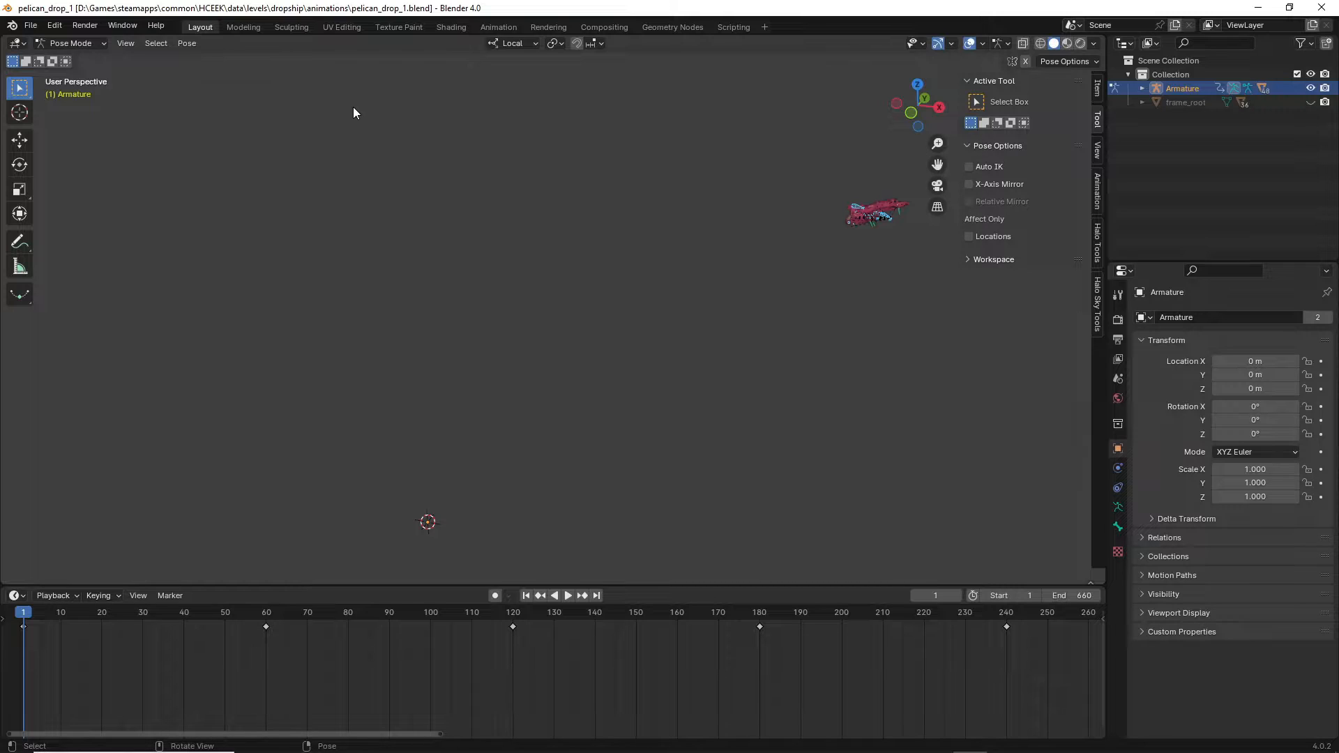
Export the Halo jointed model animation as pelican_drop_1 with the JMW extension.
left_click(31, 27)
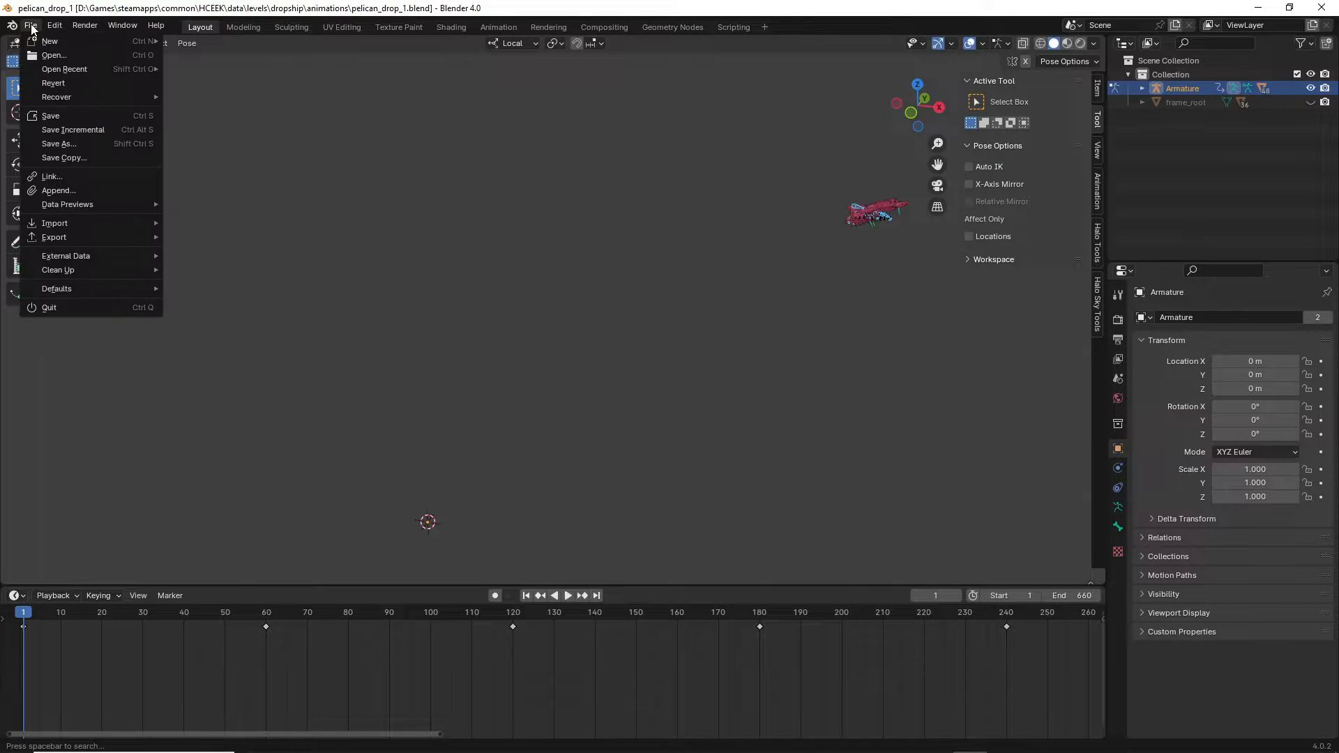
mouse_move(51, 236)
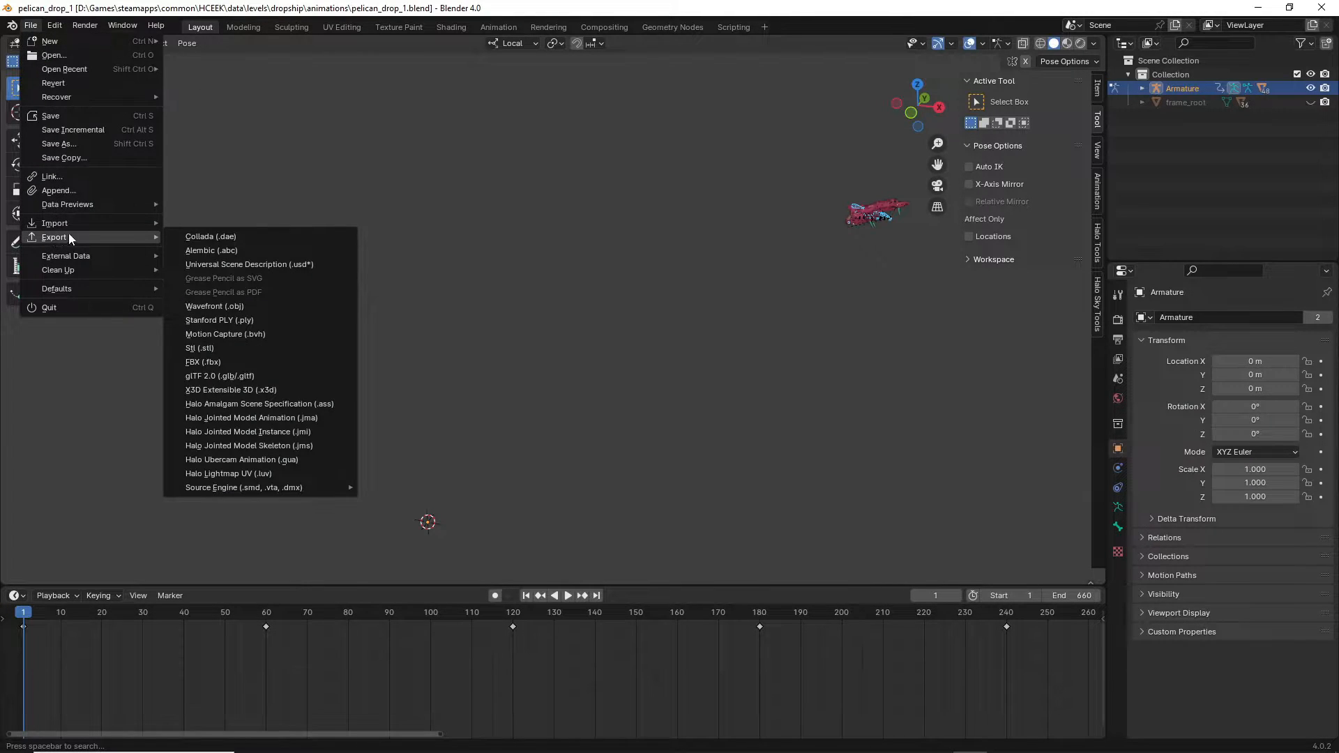
left_click(233, 421)
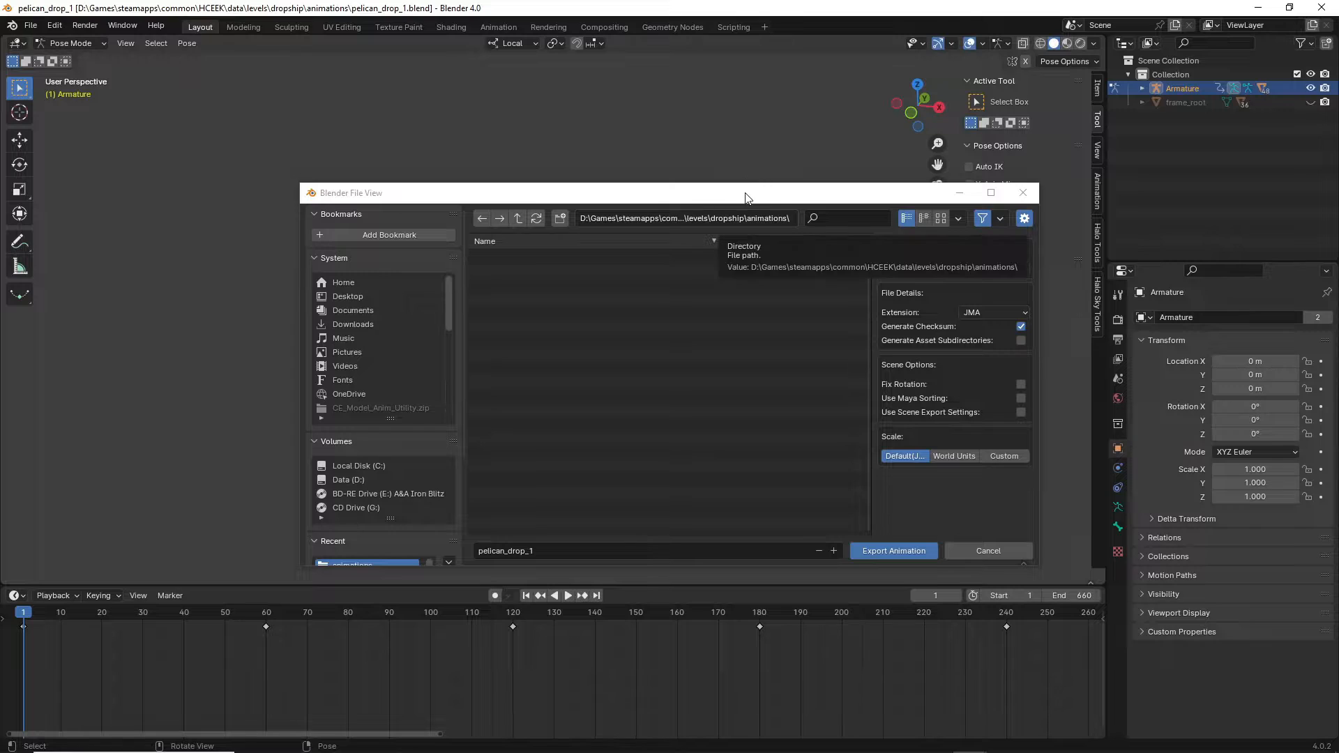
left_click_drag(741, 197, 667, 200)
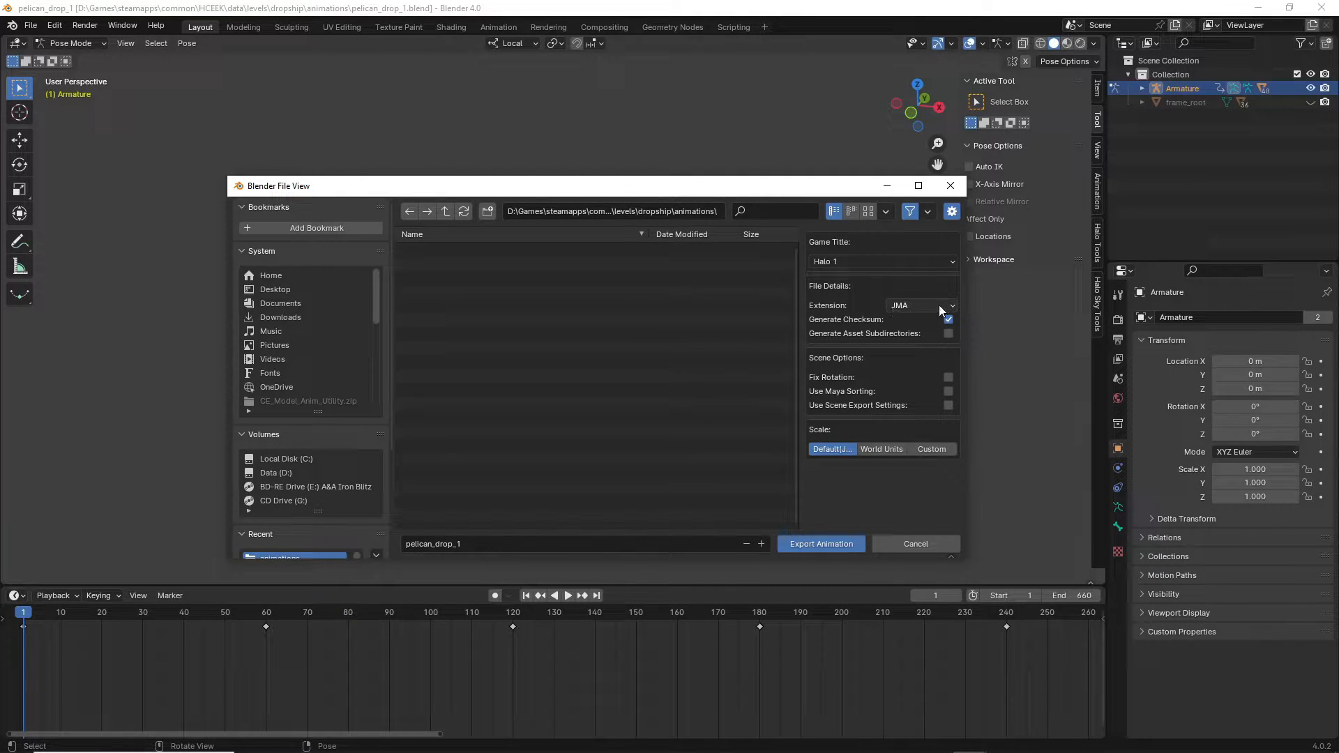
left_click(898, 307)
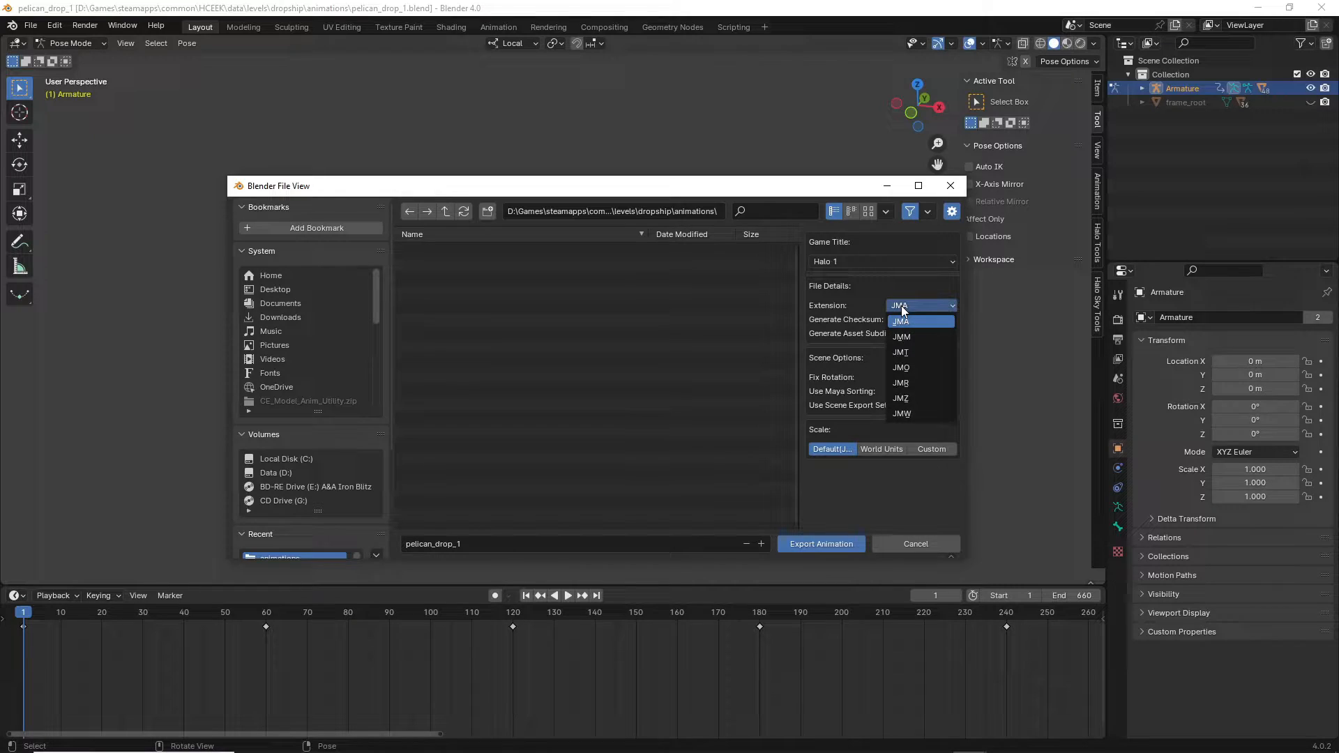
left_click(904, 415)
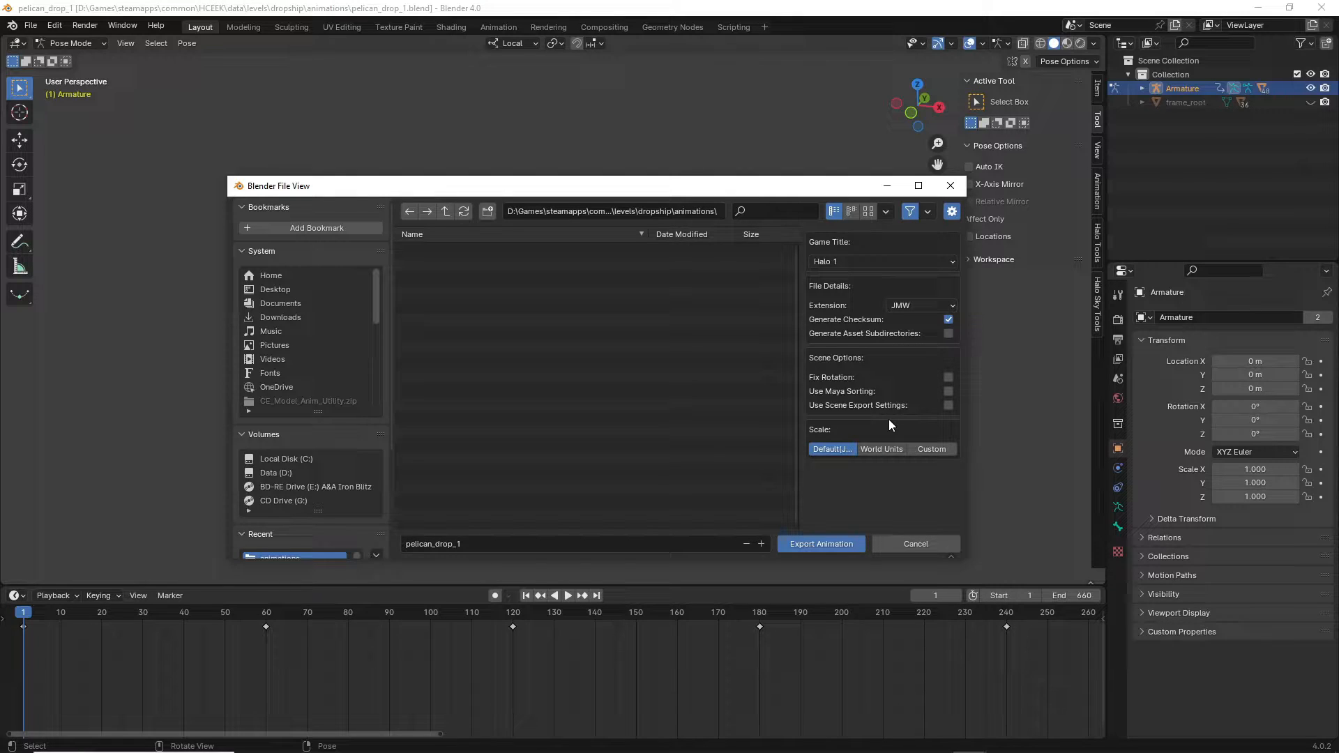
left_click_drag(737, 188, 1086, 418)
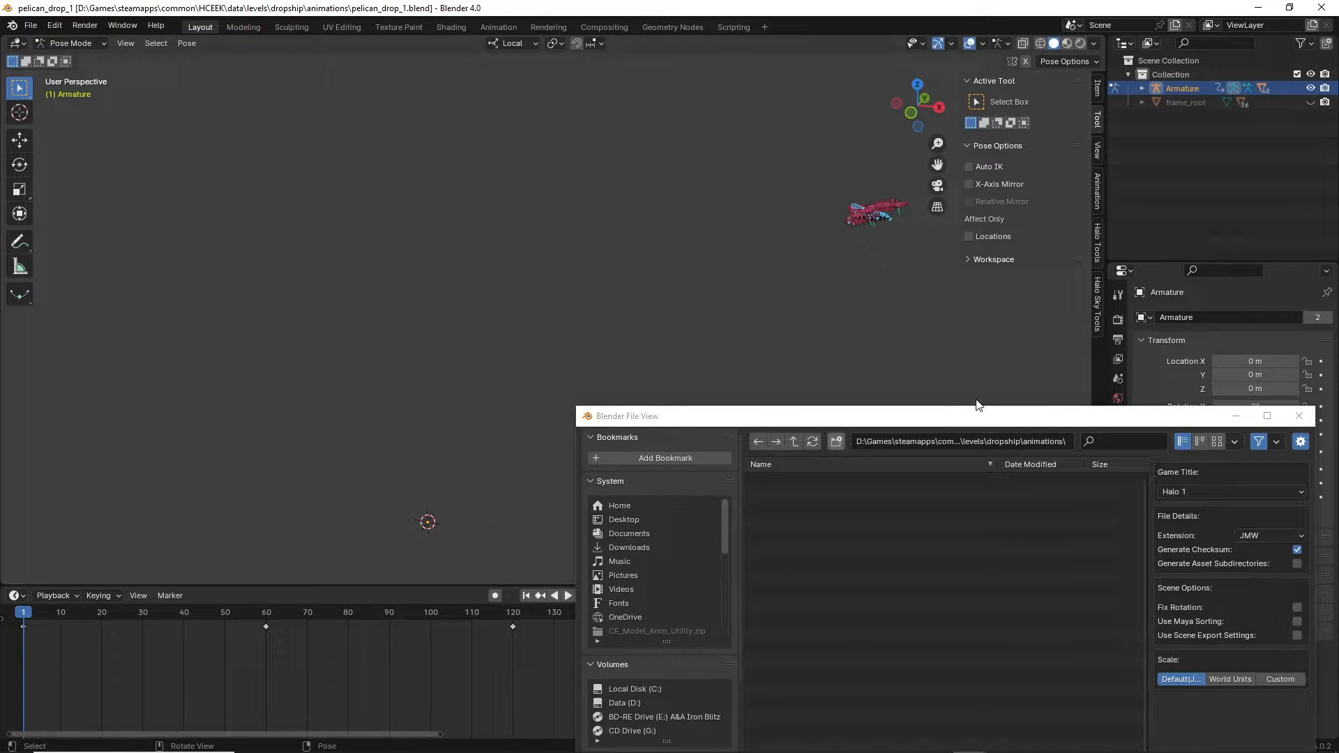
left_click_drag(1005, 422, 597, 145)
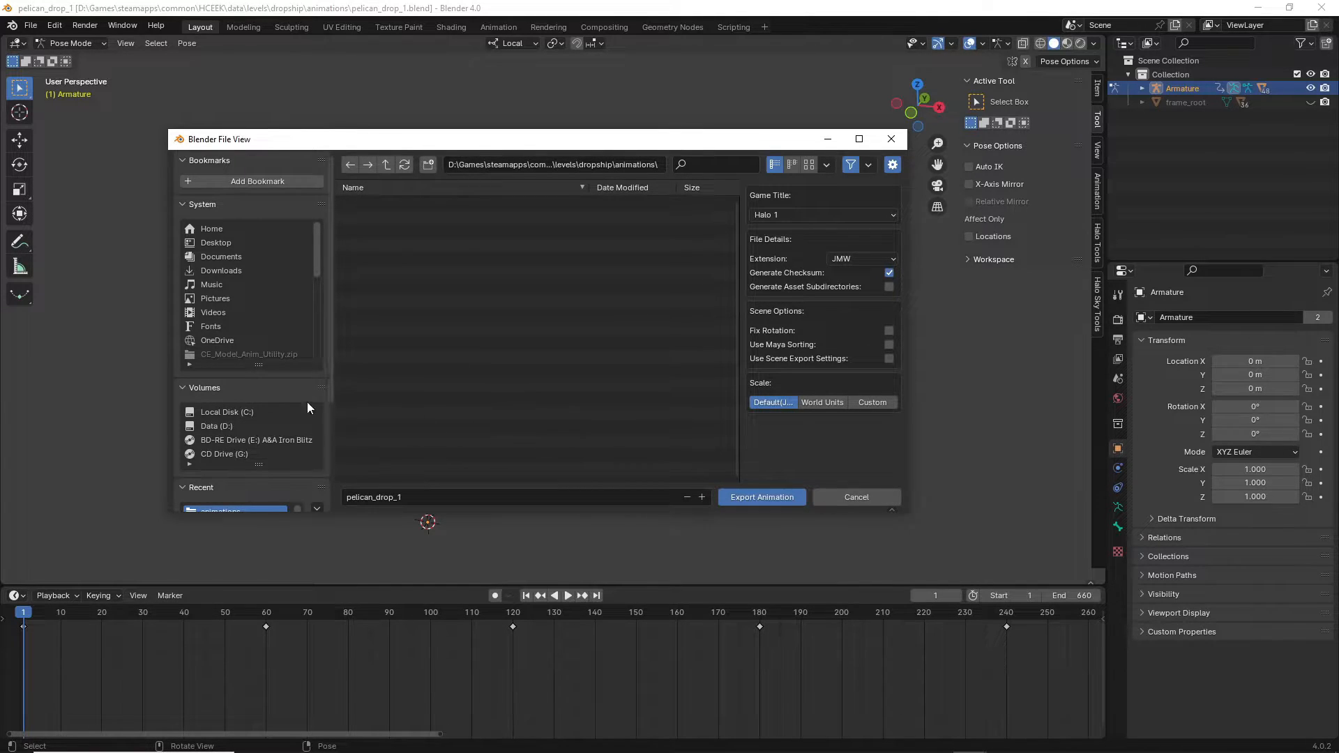
left_click_drag(572, 138, 555, 105)
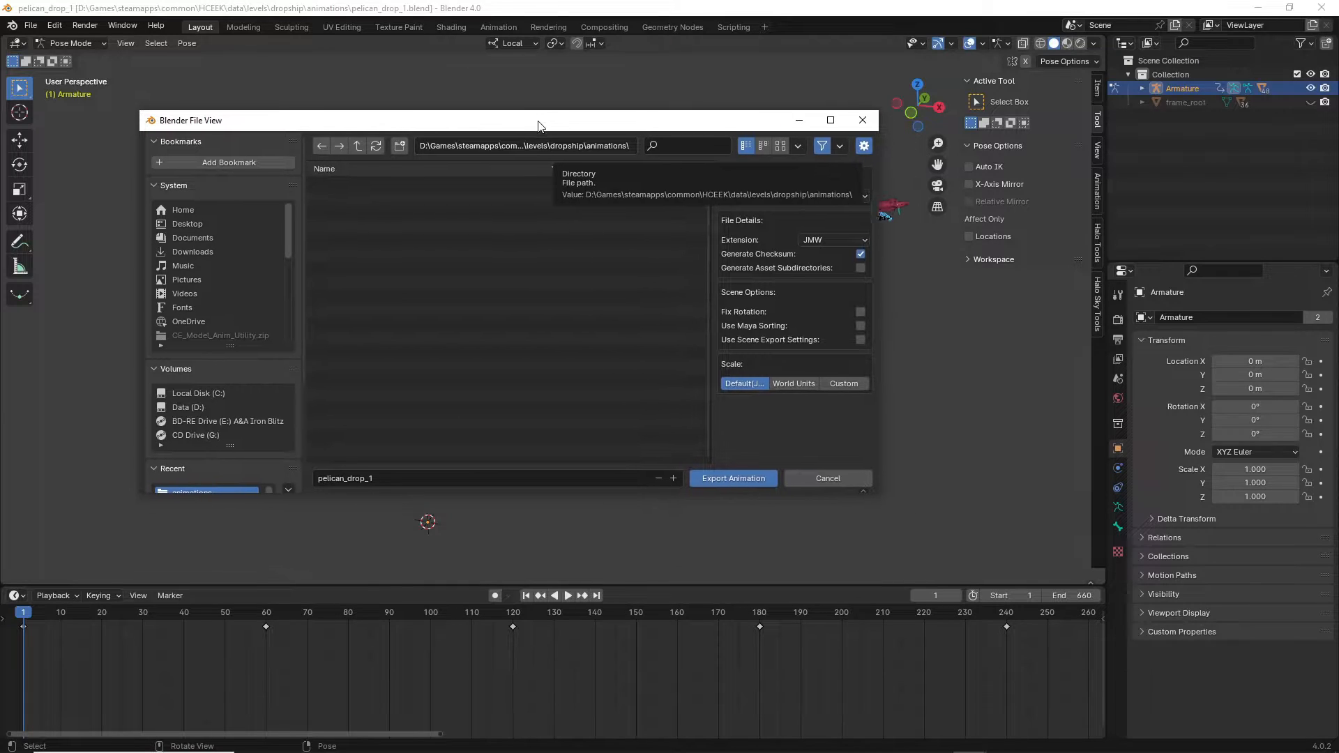
left_click(741, 465)
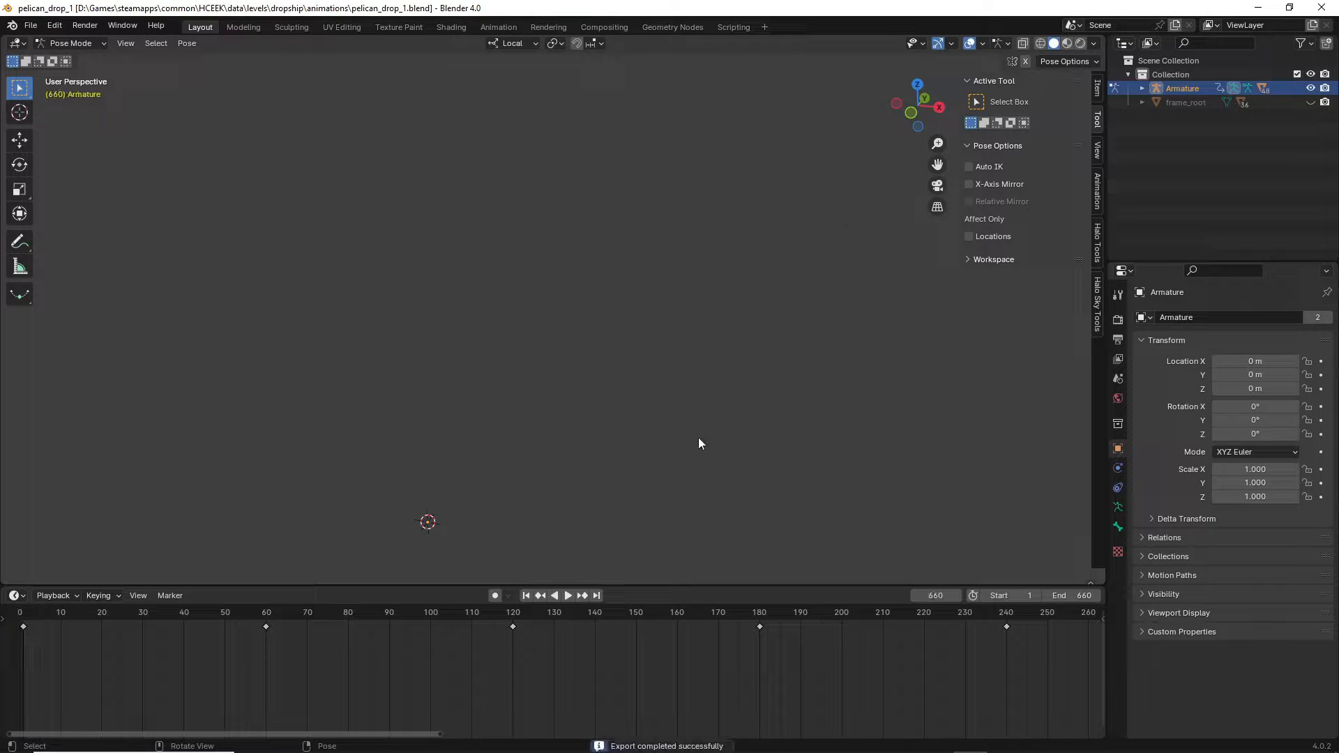
Adjust the view around the Pelican, then minimize Blender to reveal the animations folder.
key("shift+grave")
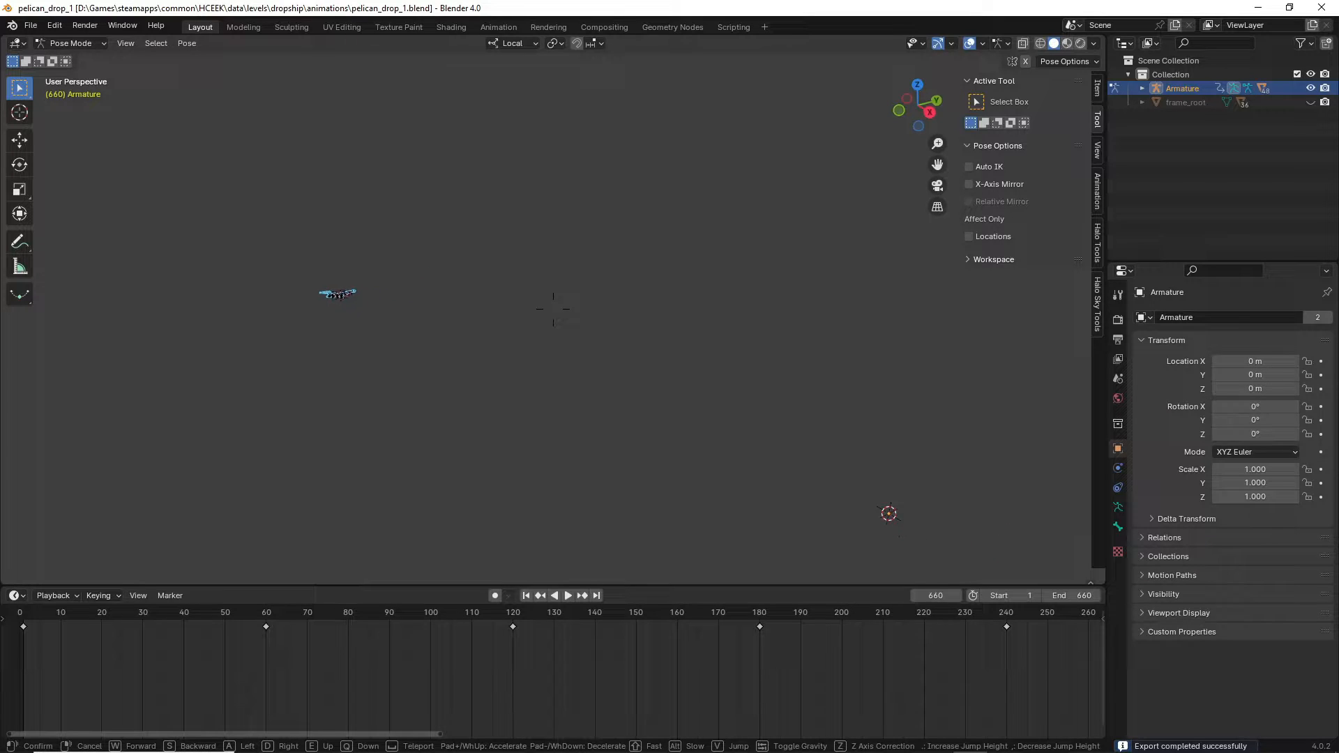
left_click(699, 435)
key("shift+grave")
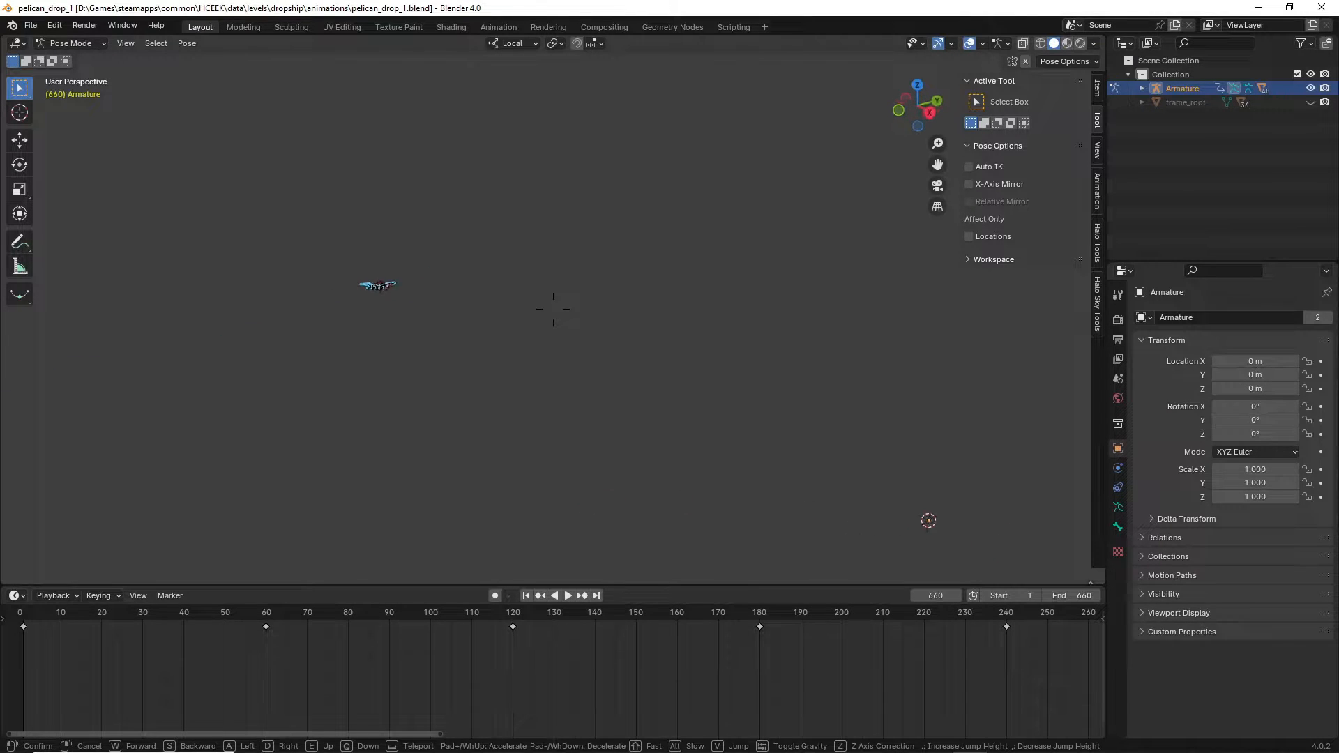
left_click(672, 433)
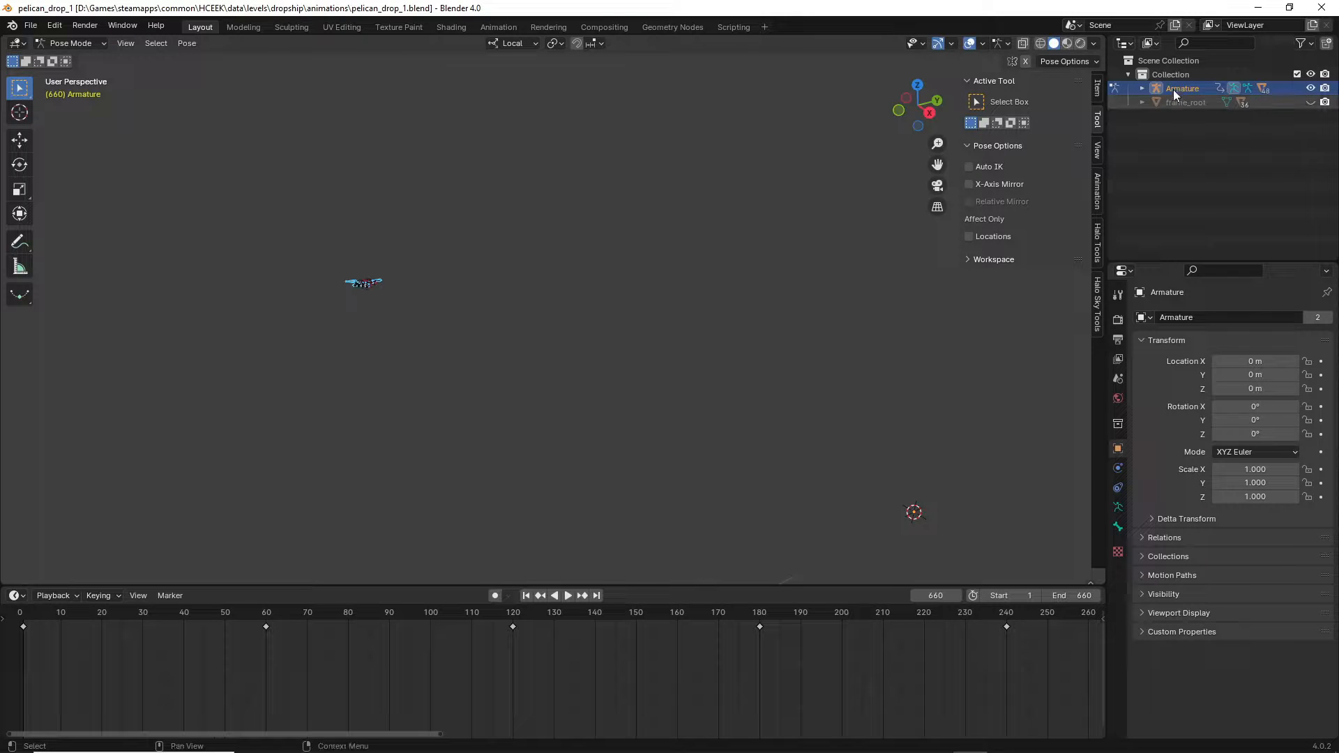
left_click(1258, 8)
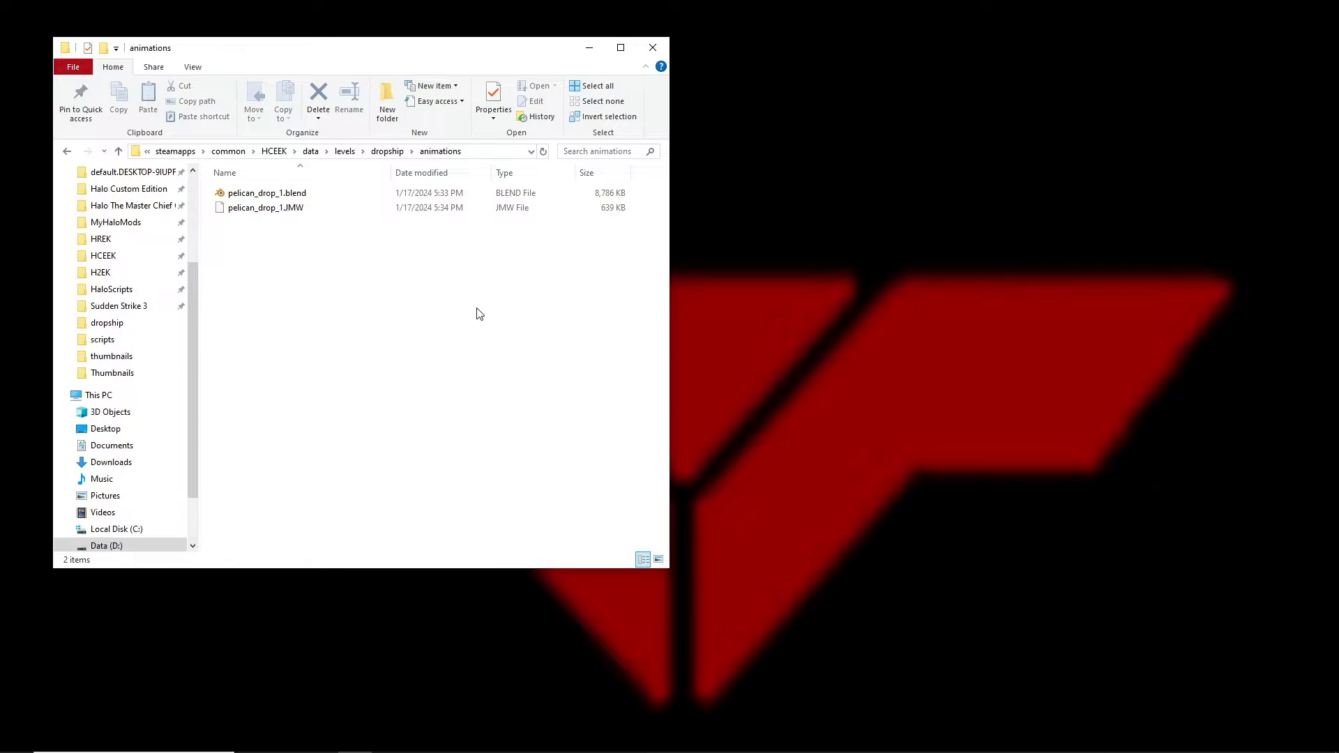
Open the HCEEK folder in a new window and tile it beside the animations folder.
left_click_drag(413, 53, 492, 54)
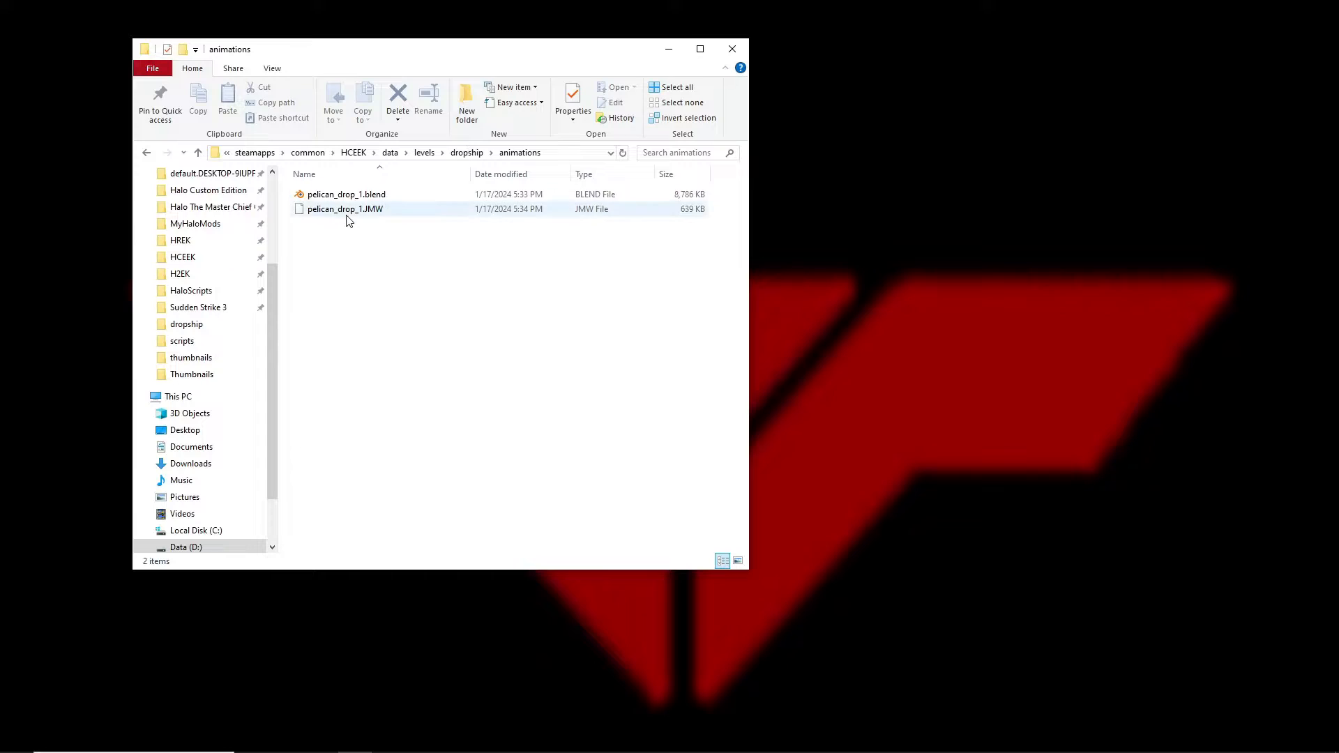
left_click(321, 212)
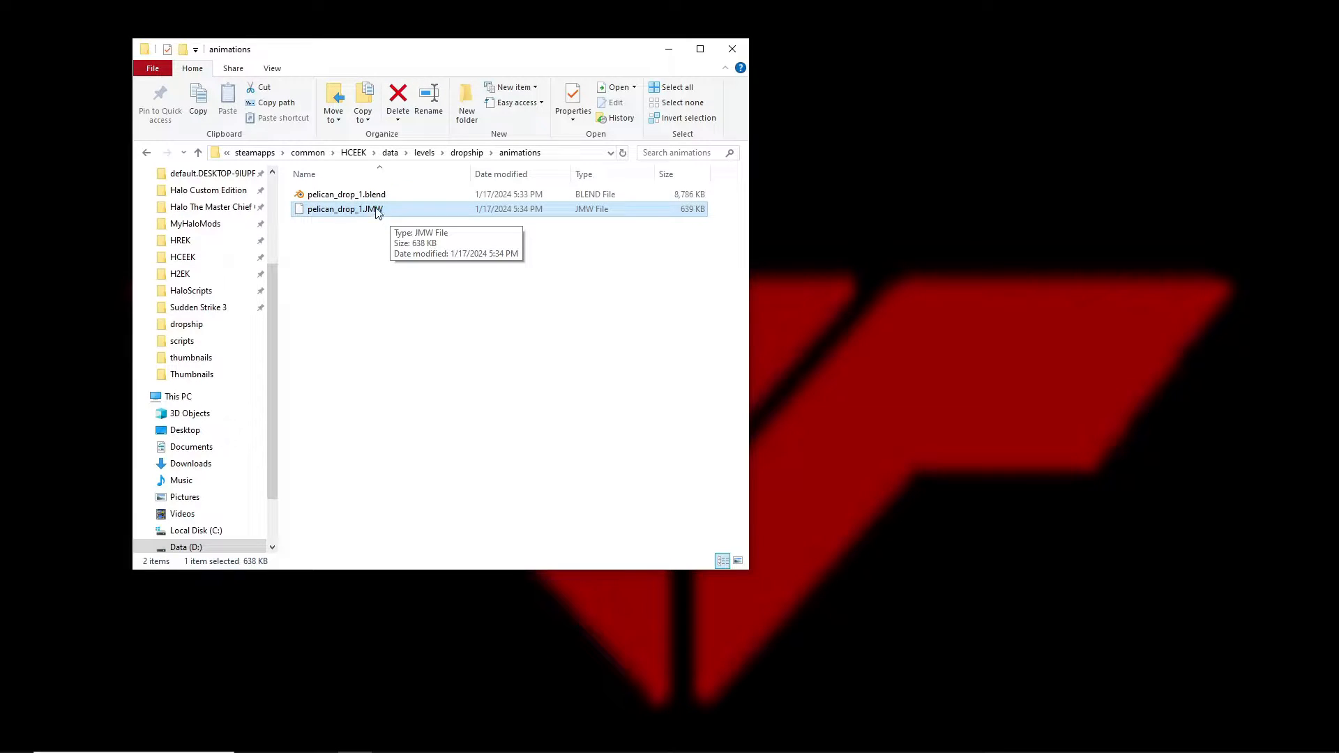
left_click(360, 322)
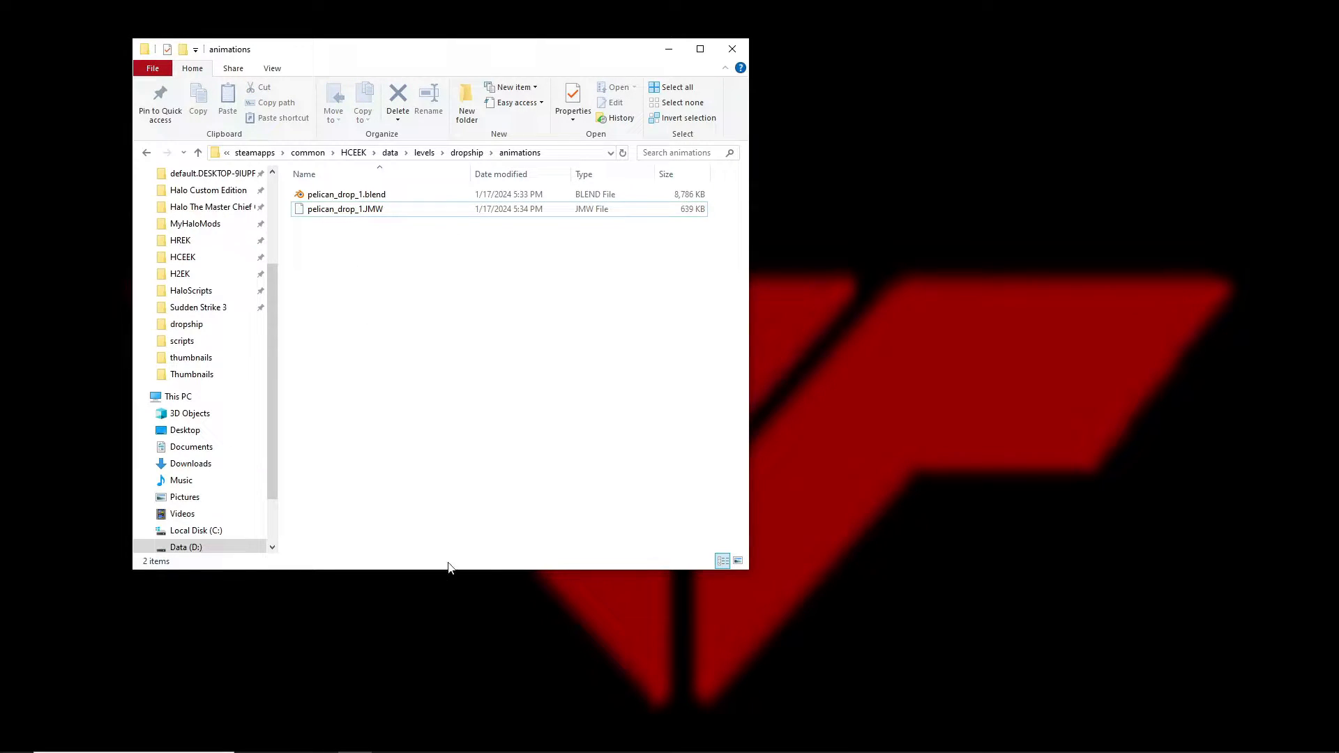
scroll(225, 335, "up", 1)
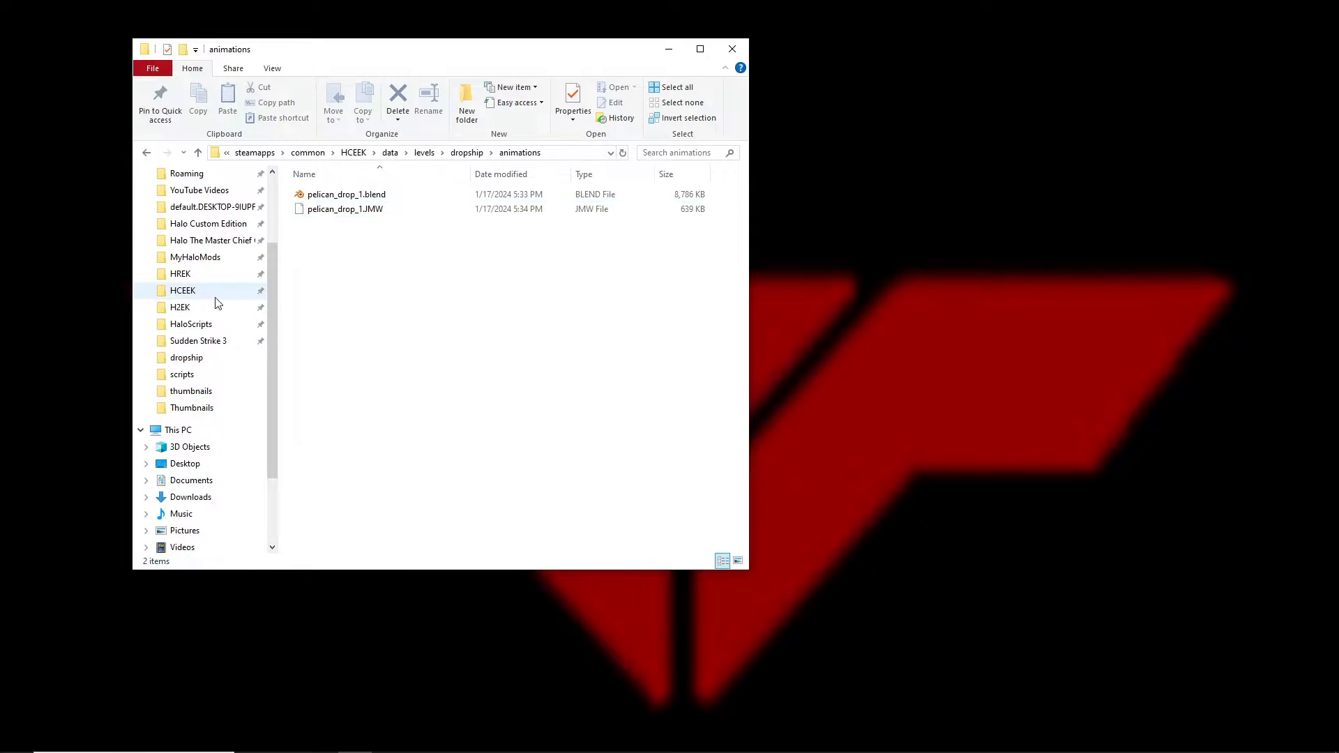
right_click(182, 289)
left_click(237, 333)
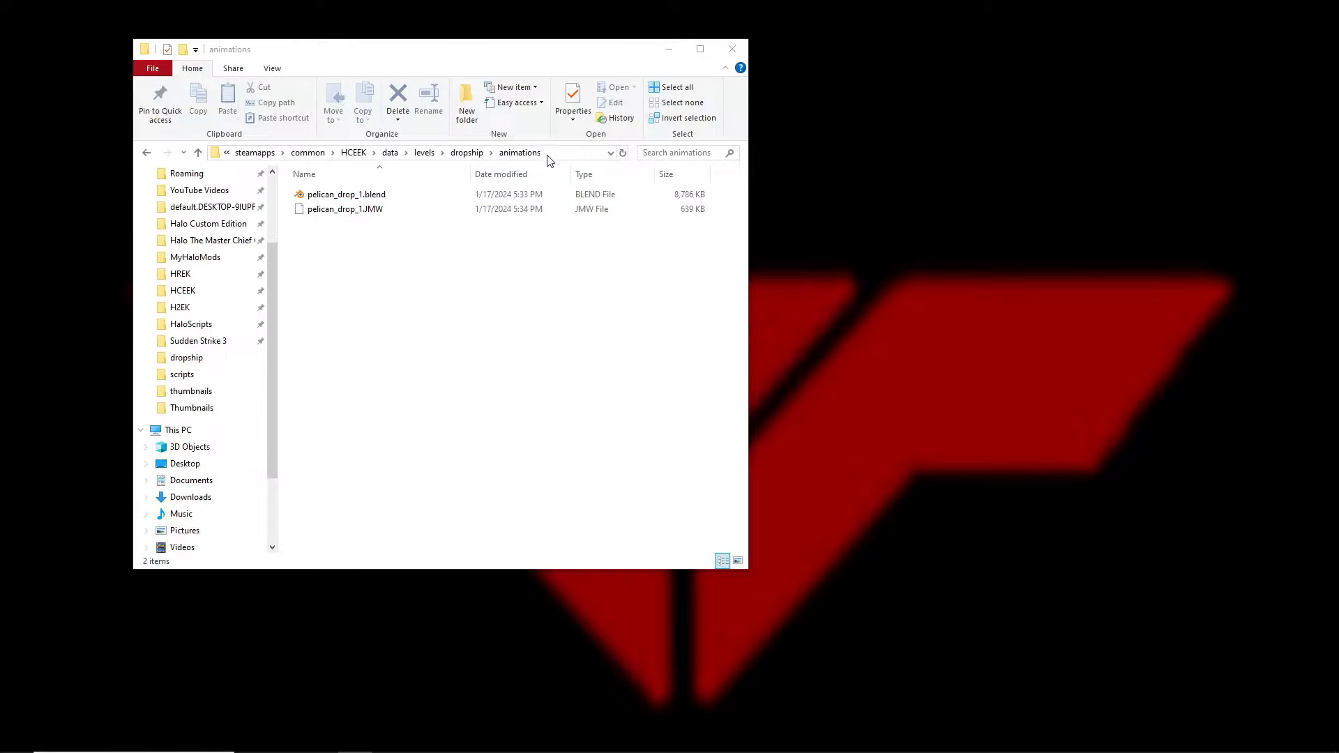
left_click_drag(491, 82, 1018, 62)
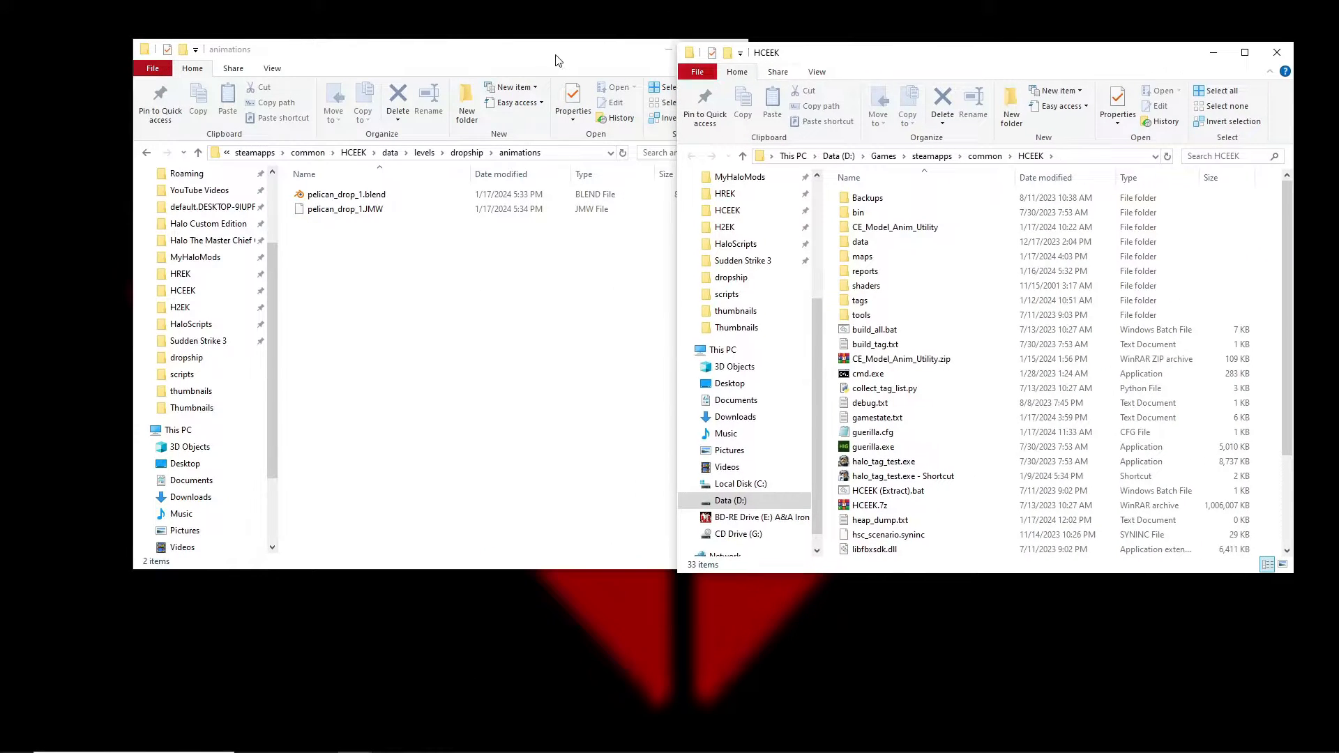
left_click_drag(554, 55, 458, 54)
left_click_drag(1031, 69, 1024, 64)
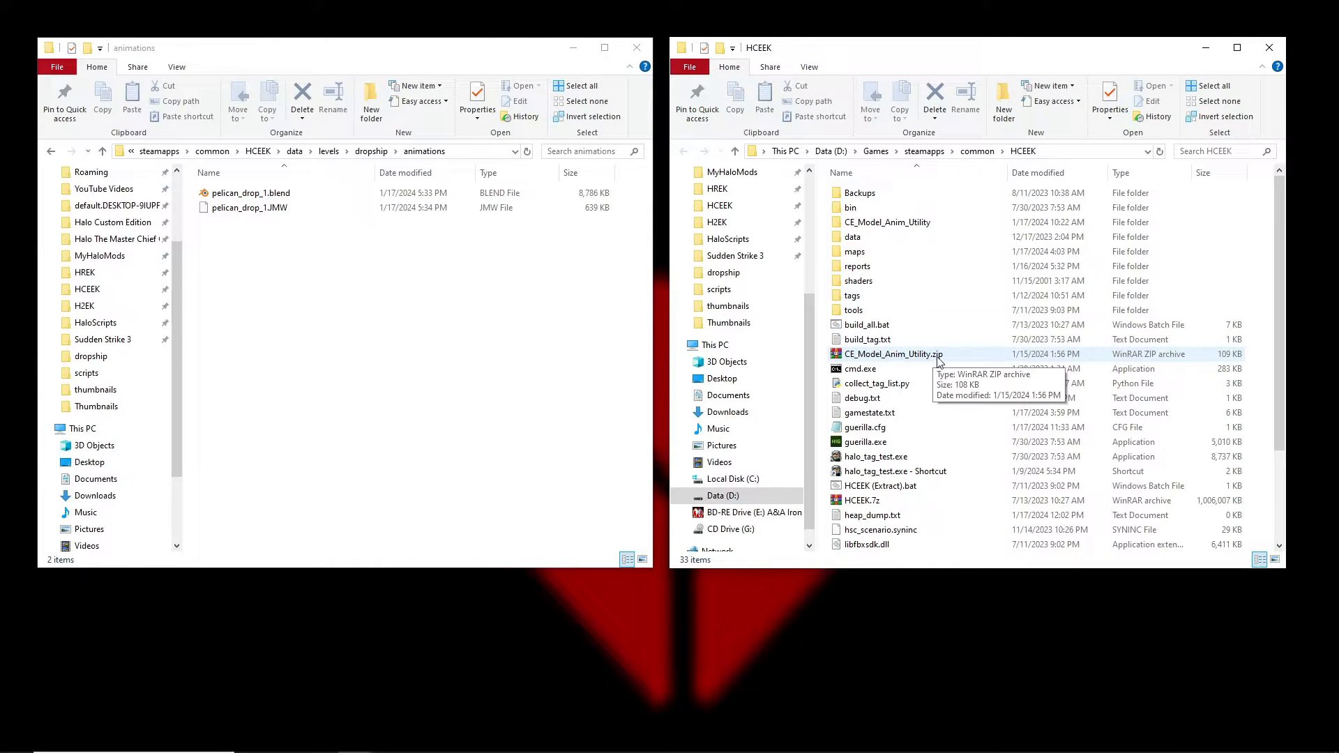
Inspect CE_Model_Anim_Utility.zip in WinRAR, close it, and open the CE_Model_Anim_Utility folder.
double_click(863, 353)
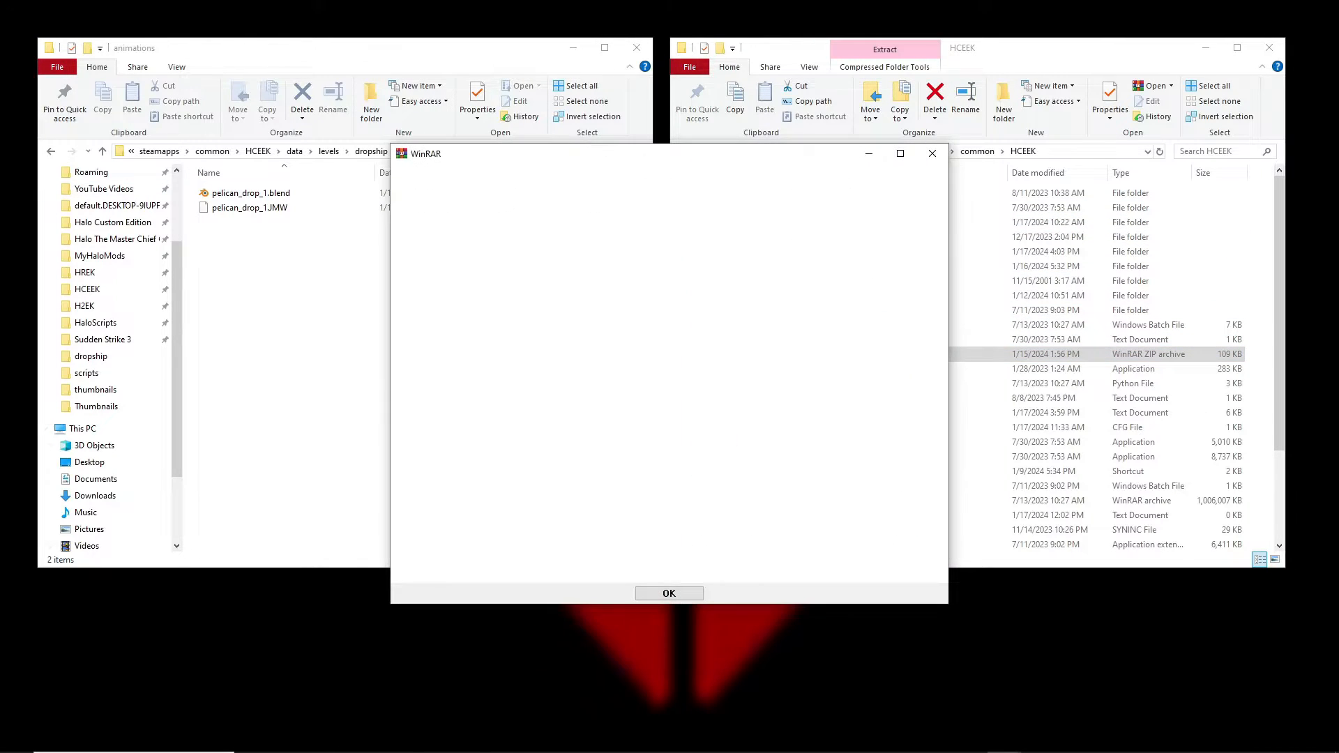
left_click(933, 154)
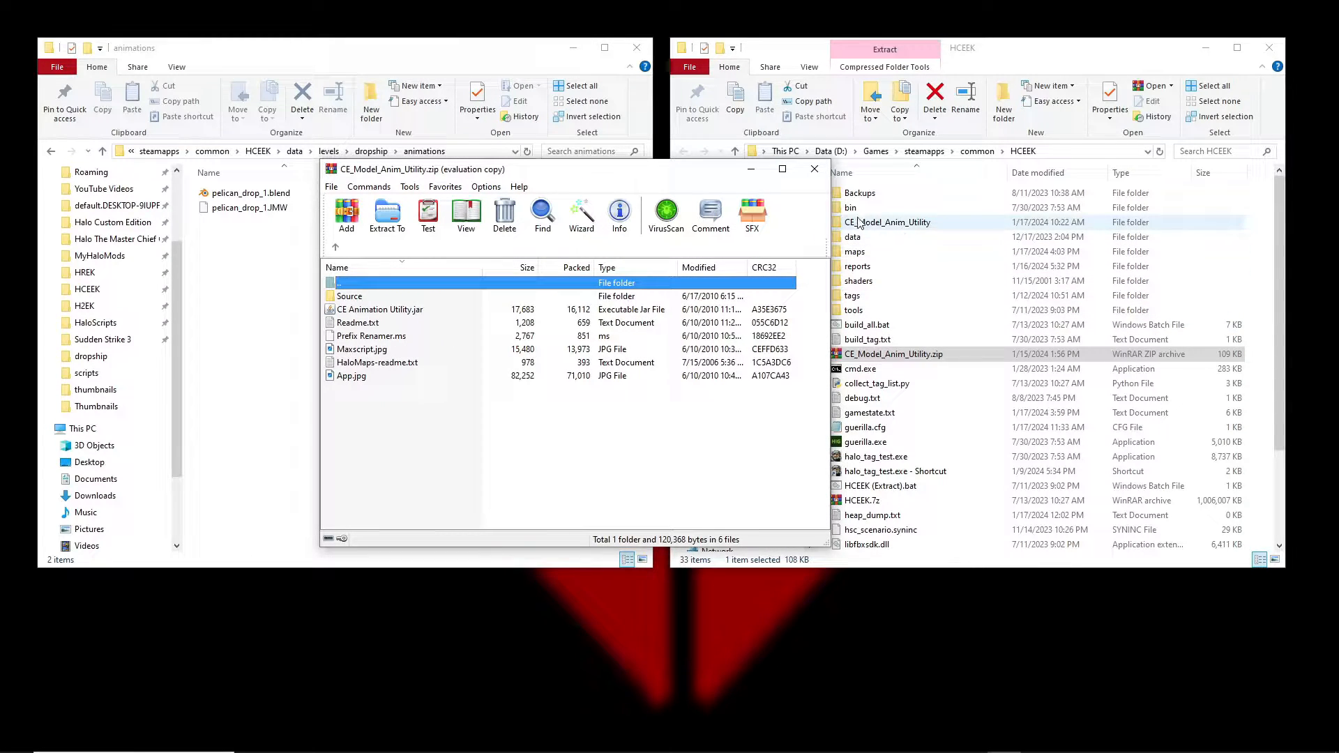
left_click(814, 169)
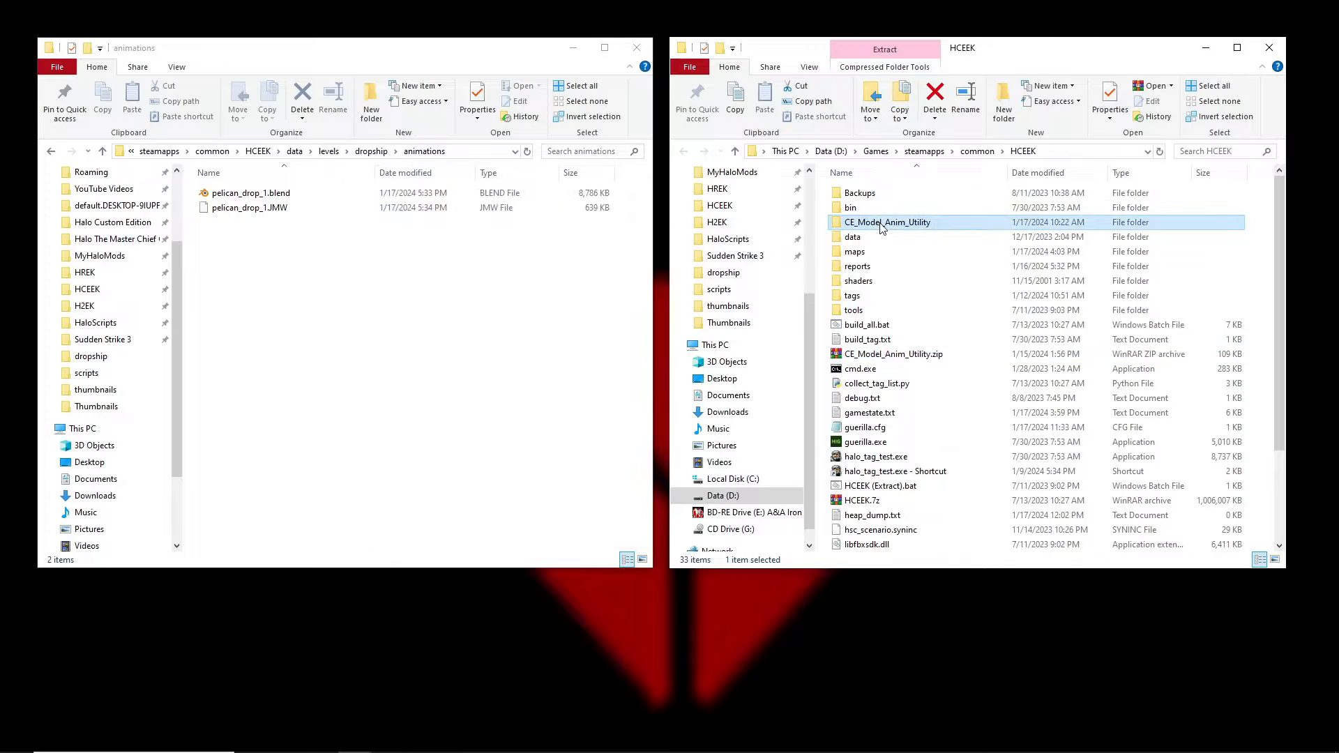
double_click(885, 221)
Launch CE Animation Utility.jar and uncheck Process /models so only animations are processed.
double_click(884, 223)
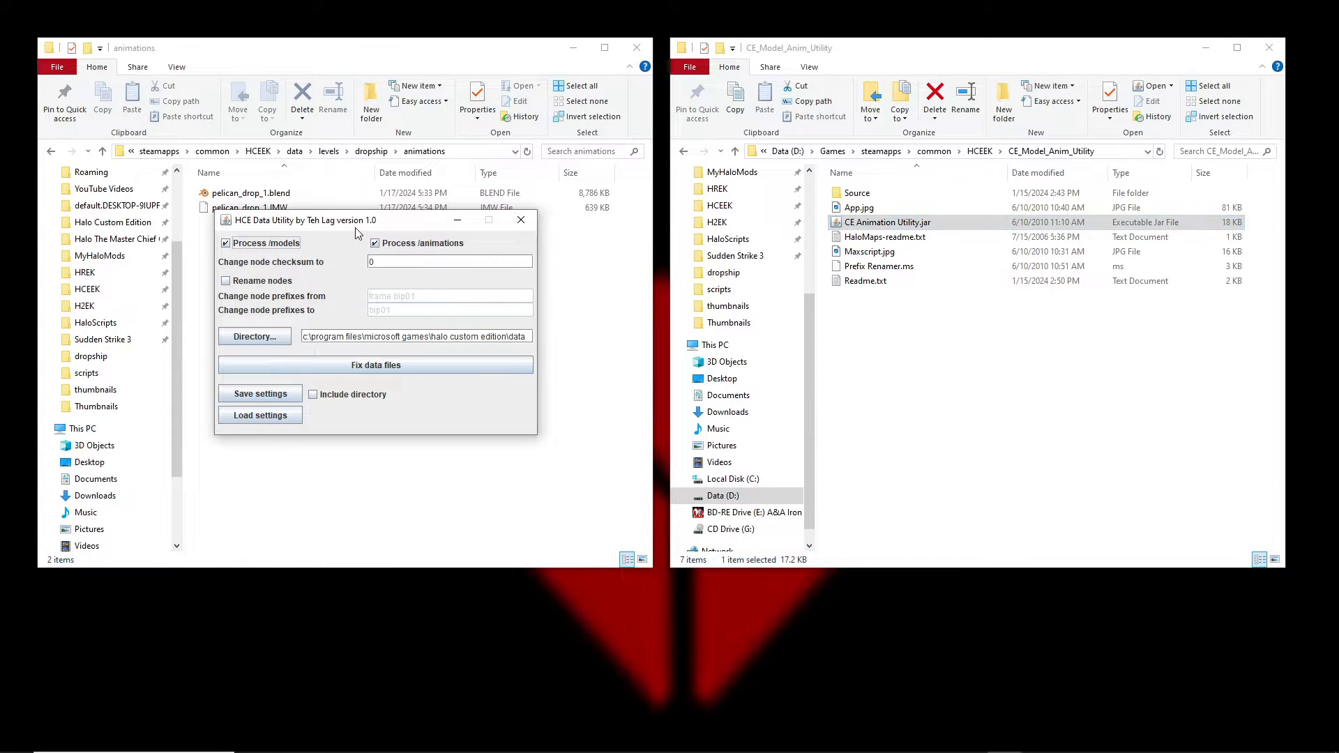
left_click_drag(368, 222, 768, 215)
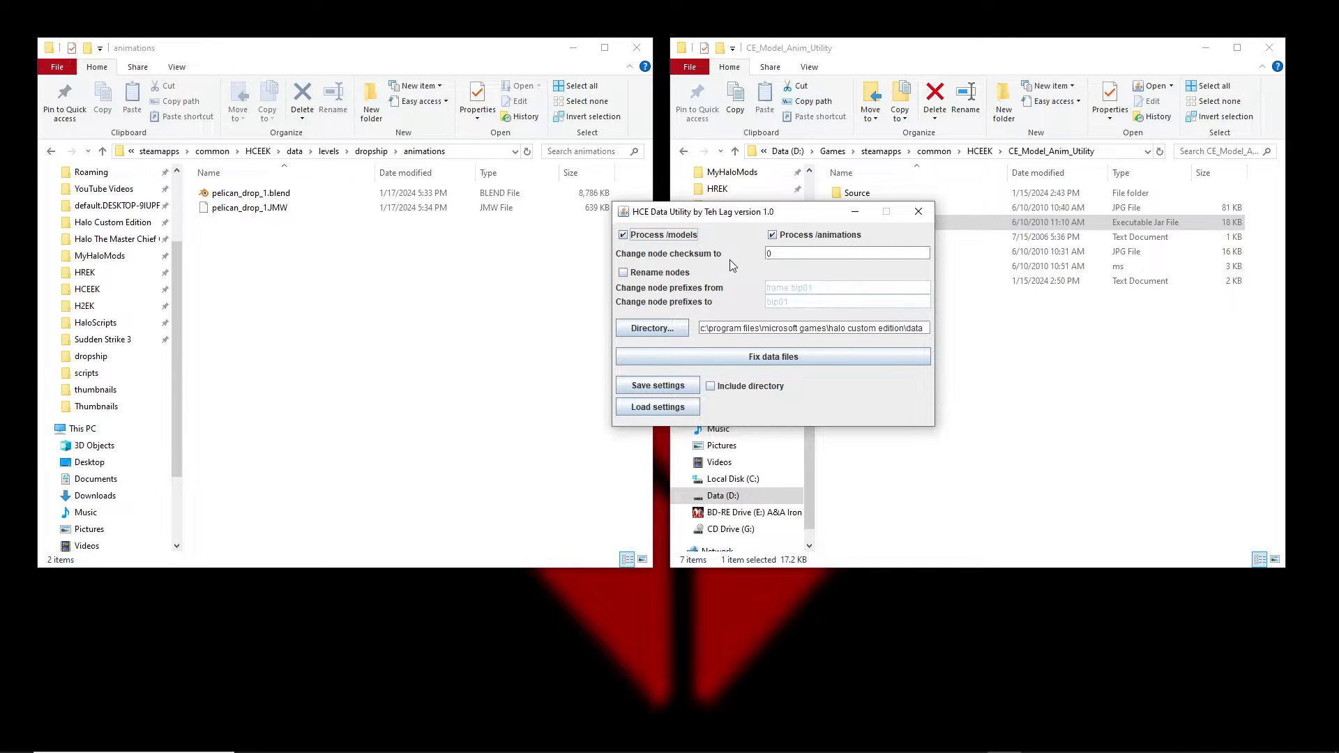
left_click(623, 235)
left_click_drag(744, 219, 319, 134)
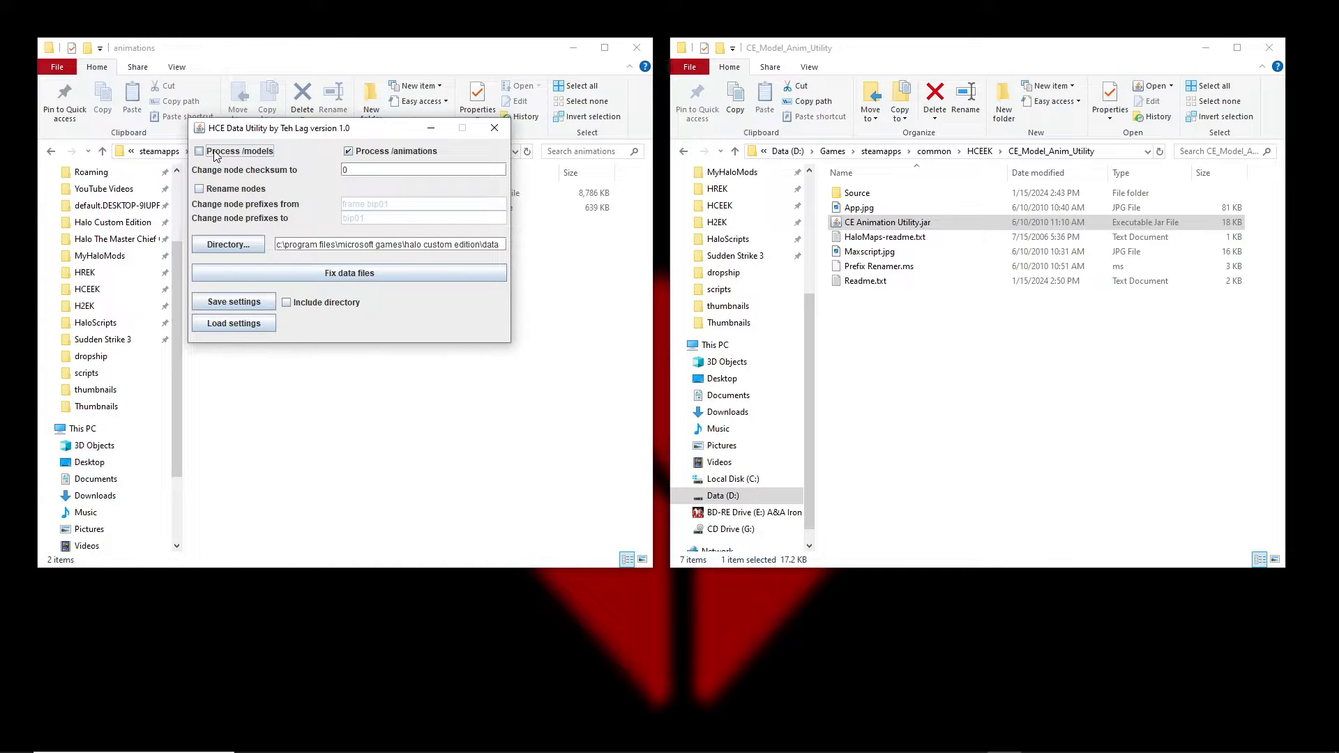
left_click(386, 170)
left_click_drag(377, 128, 861, 150)
Copy the dropship folder's address from Explorer and paste it into the utility's Directory field.
left_click(371, 151)
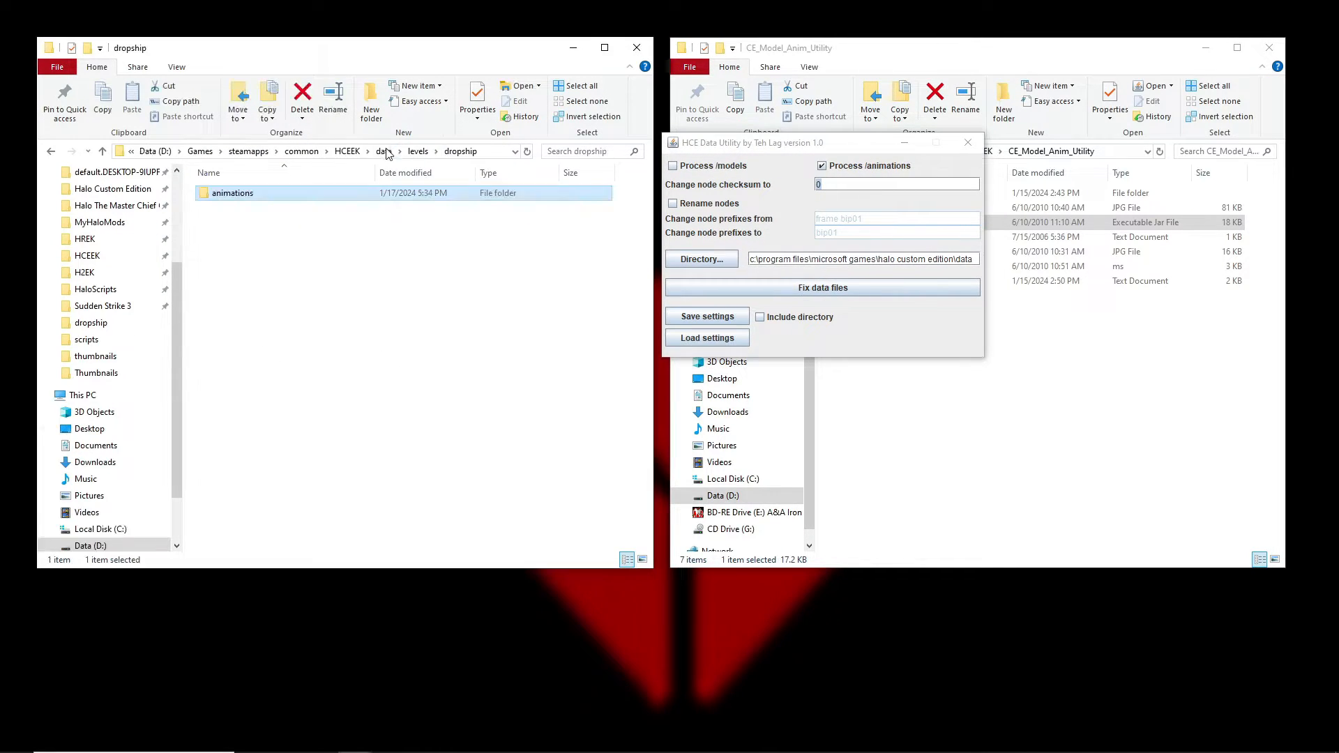
right_click(405, 152)
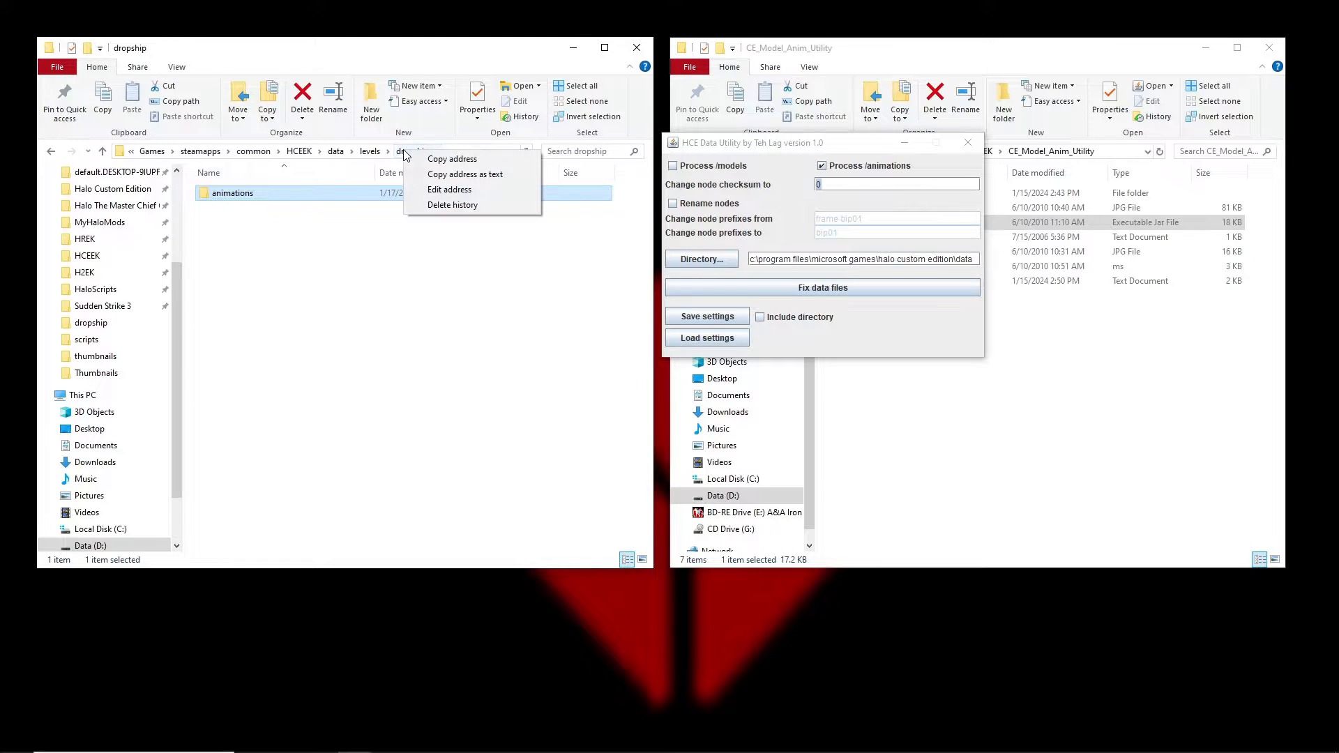
left_click(429, 165)
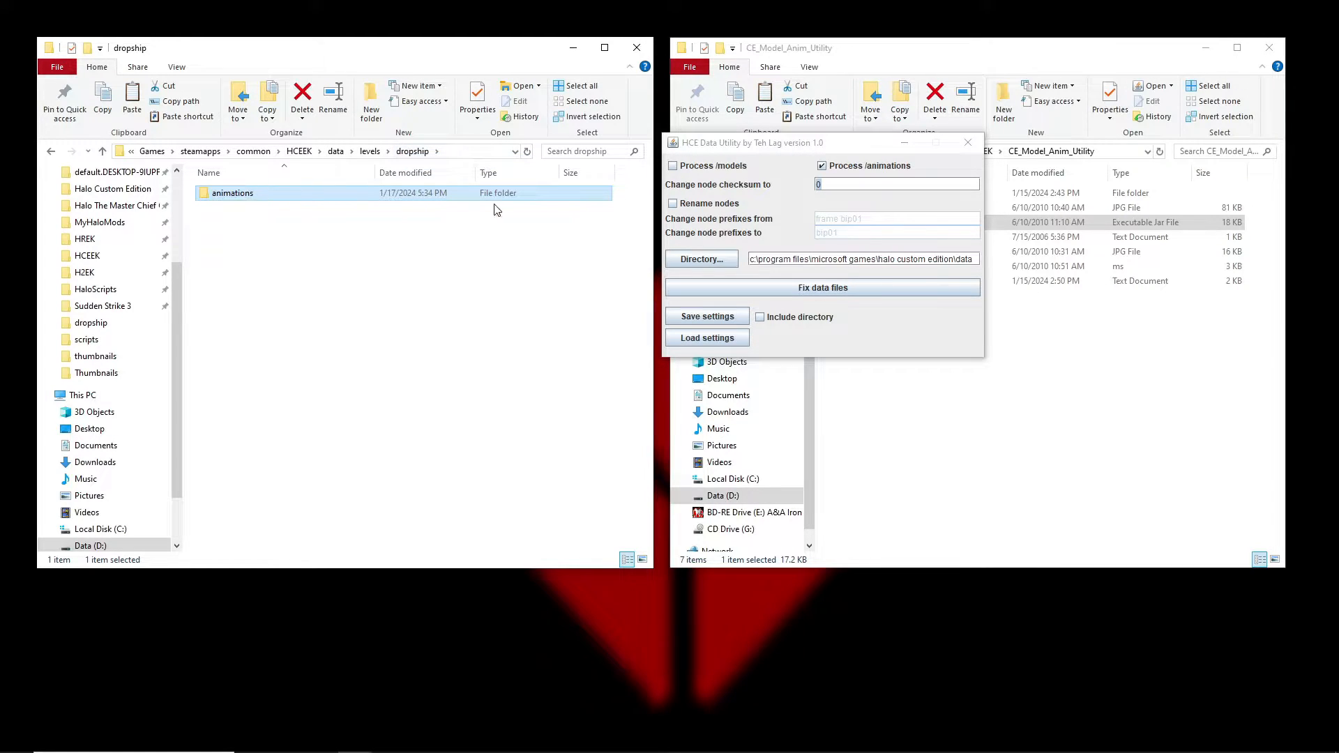
left_click(973, 256)
left_click_drag(973, 258, 747, 259)
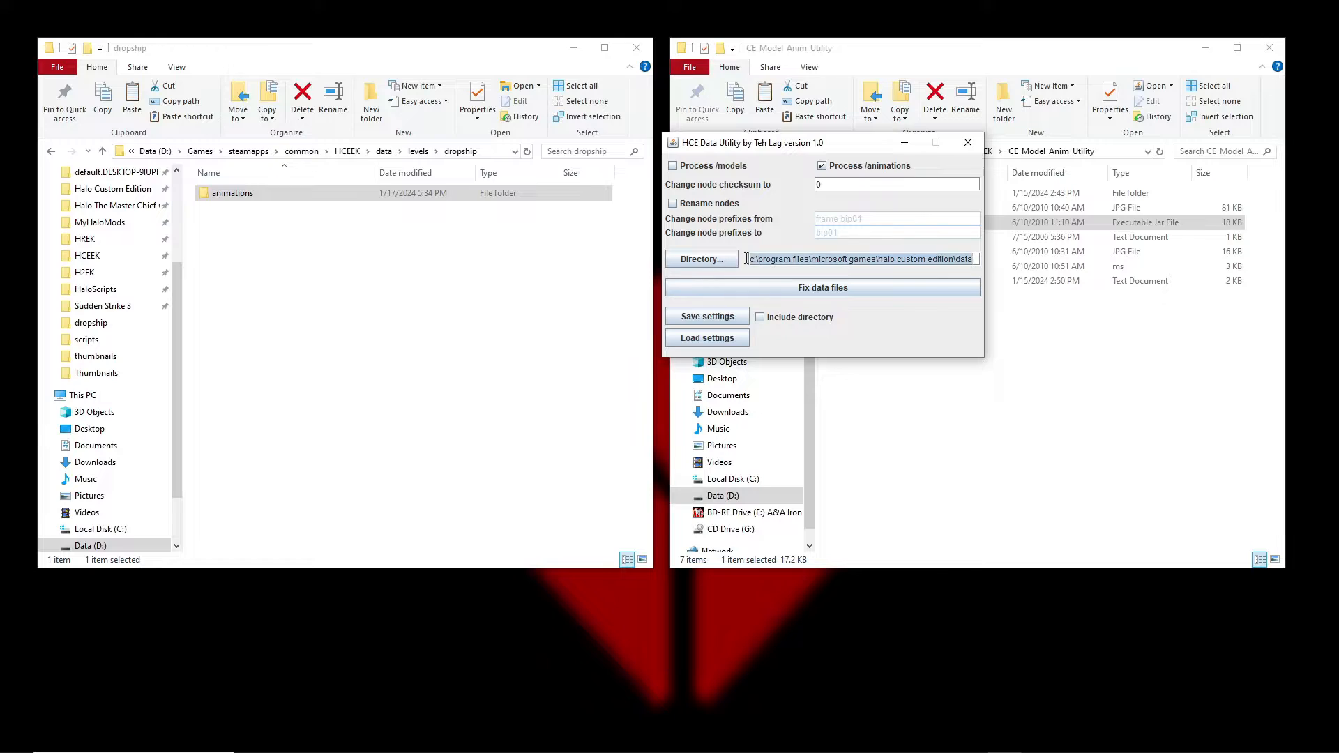
key("ctrl+v")
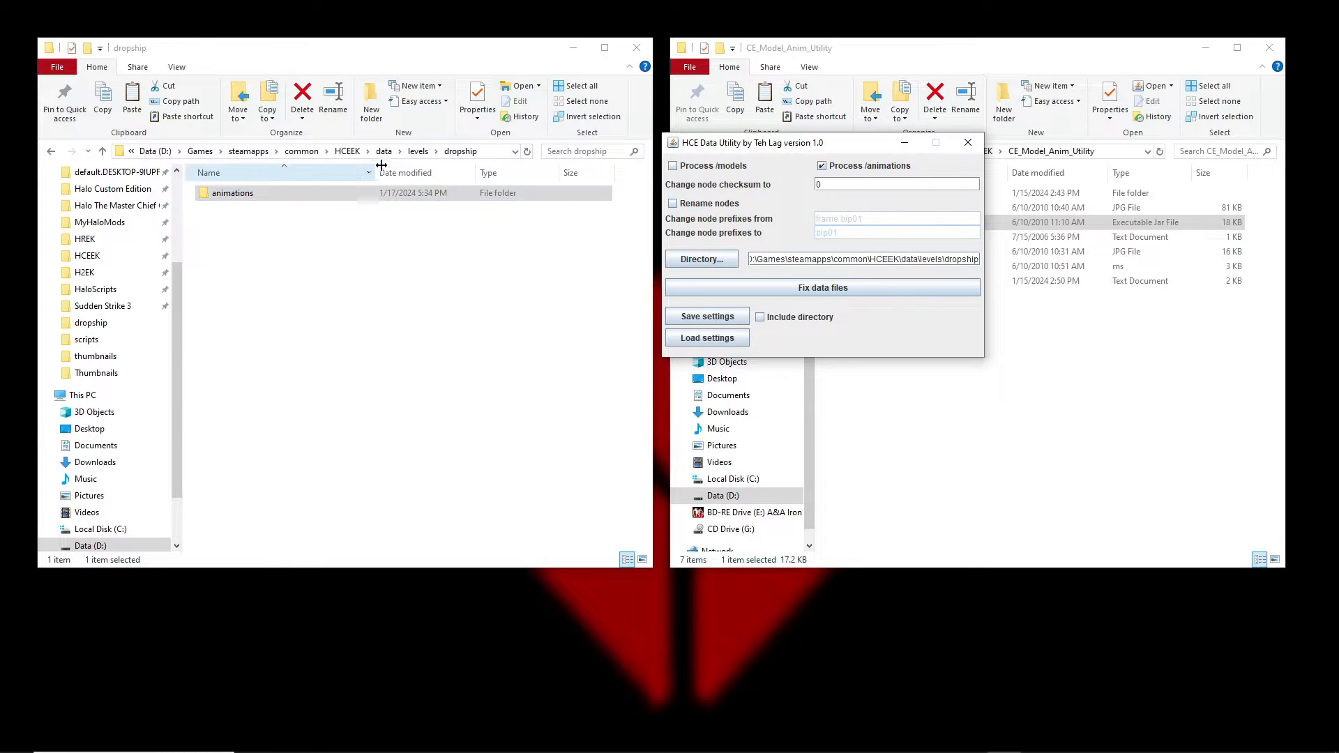
Check the animations folder inside dropship, then return up to the HCEEK folder.
left_click(291, 198)
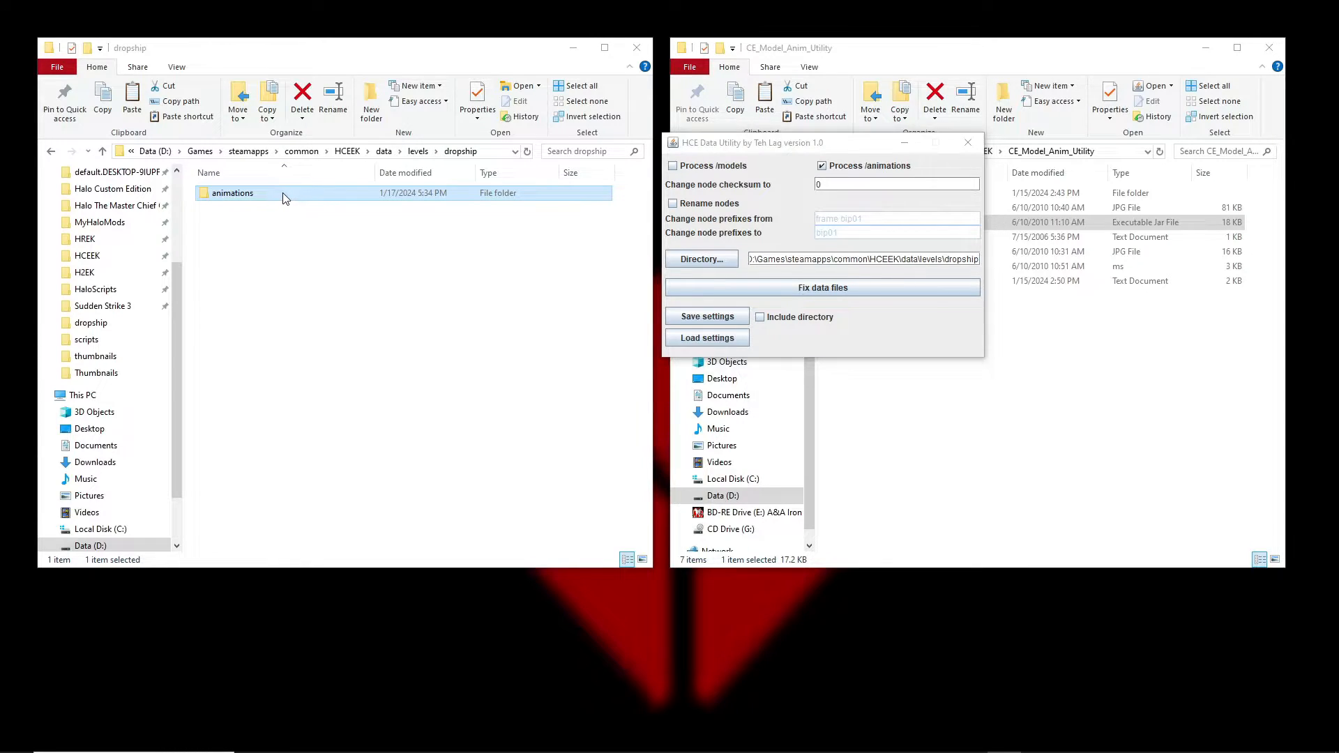
double_click(291, 198)
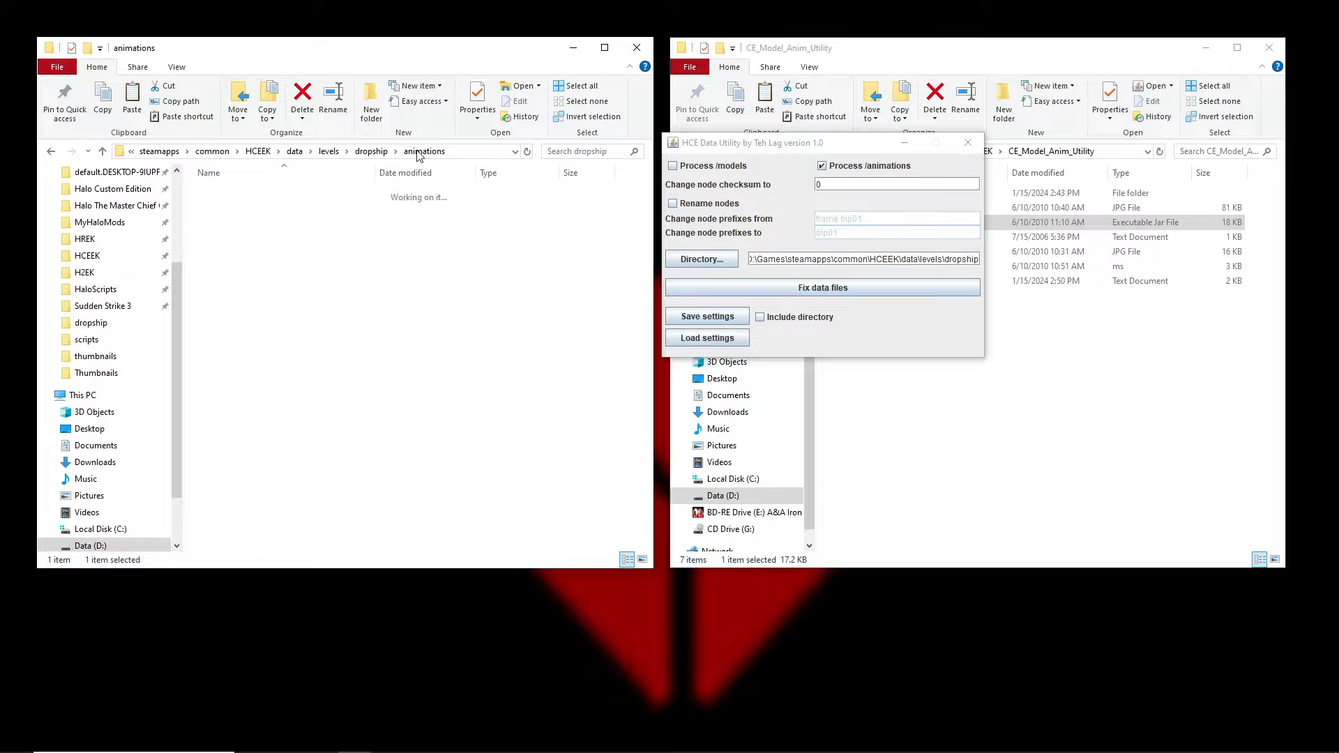
left_click(363, 156)
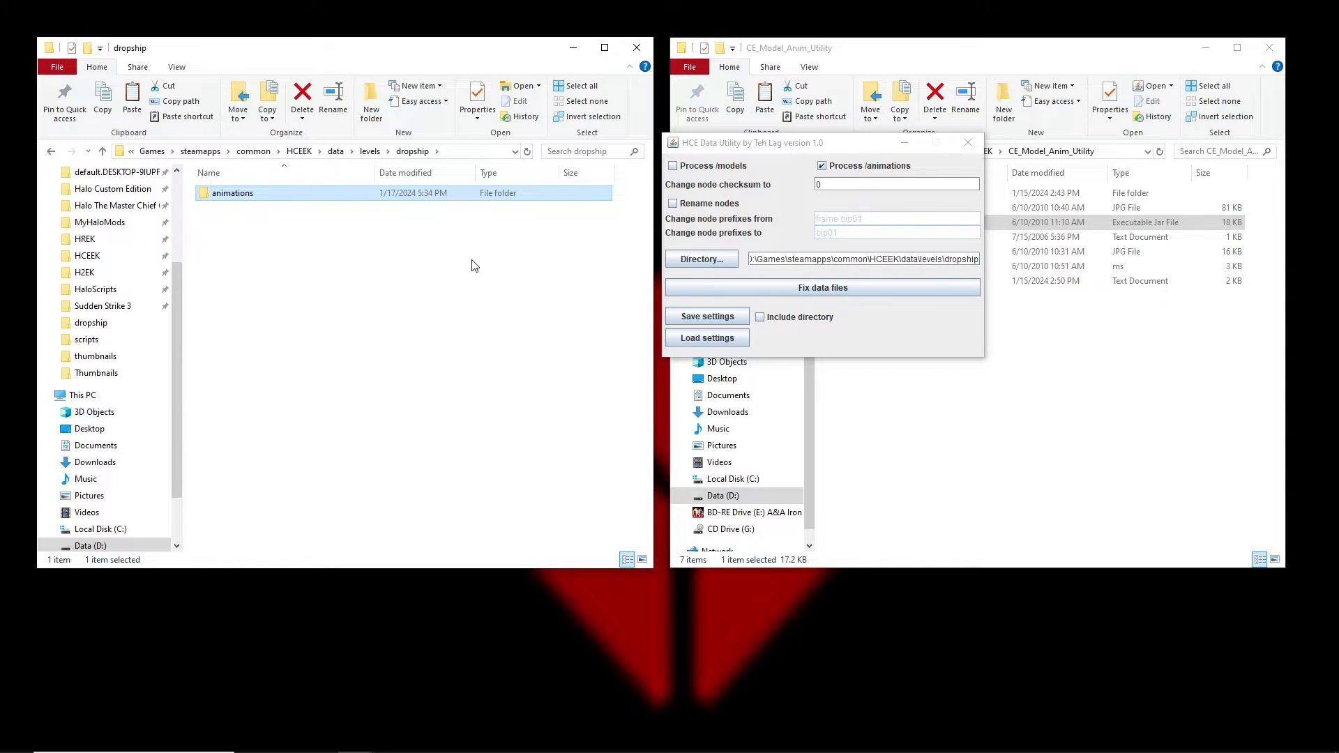
double_click(270, 193)
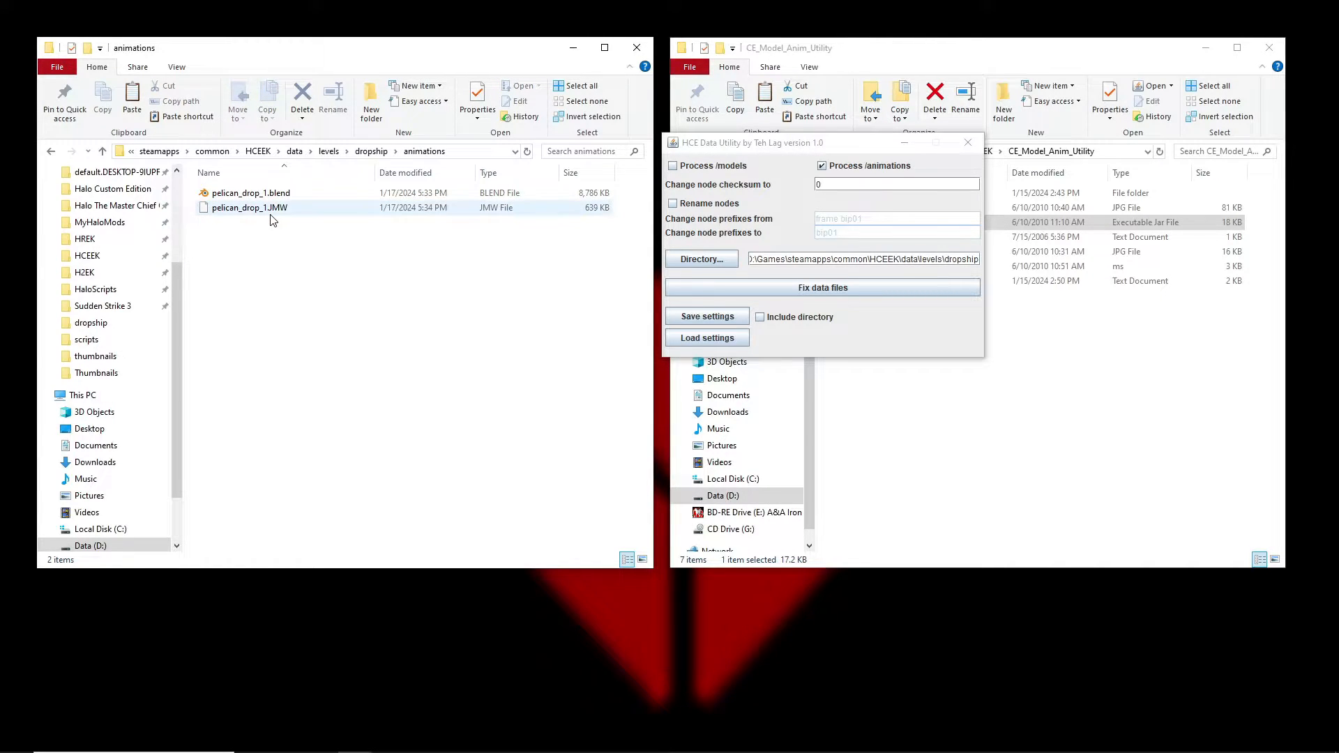
left_click(369, 151)
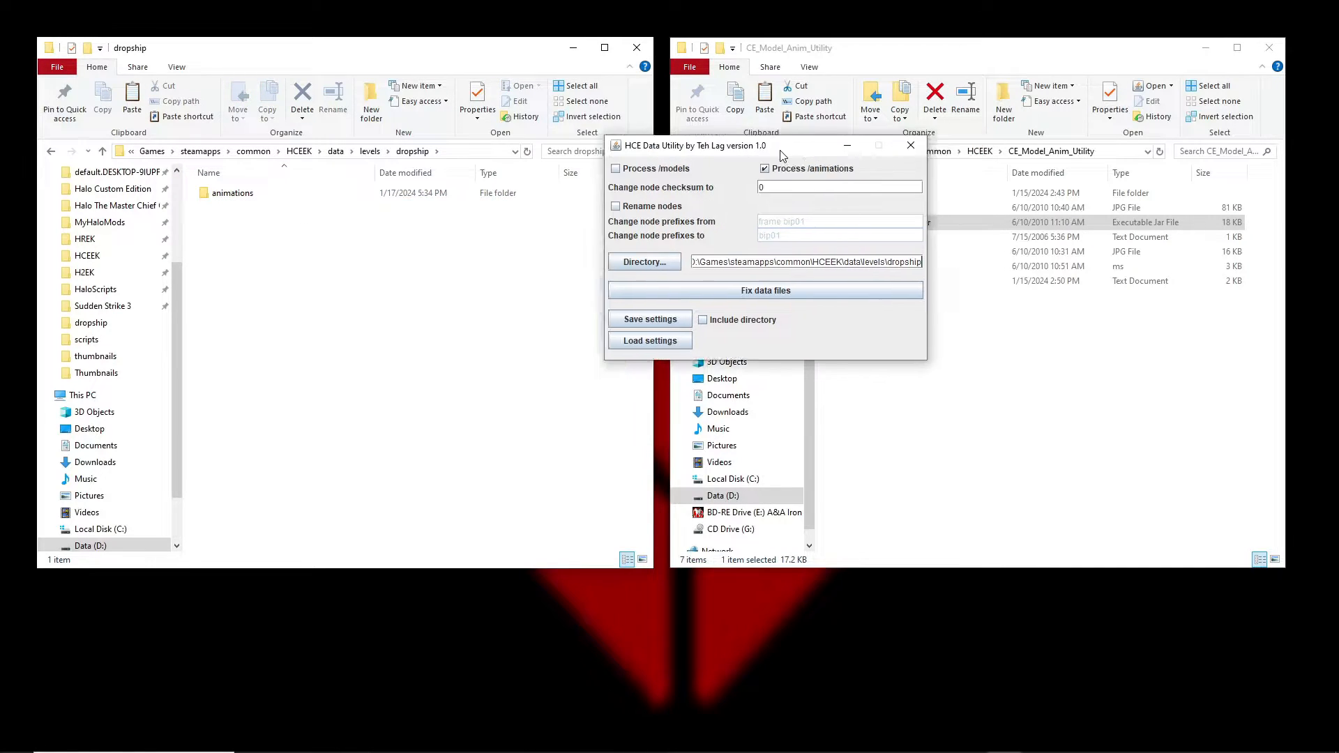
left_click_drag(865, 143, 417, 135)
left_click(980, 152)
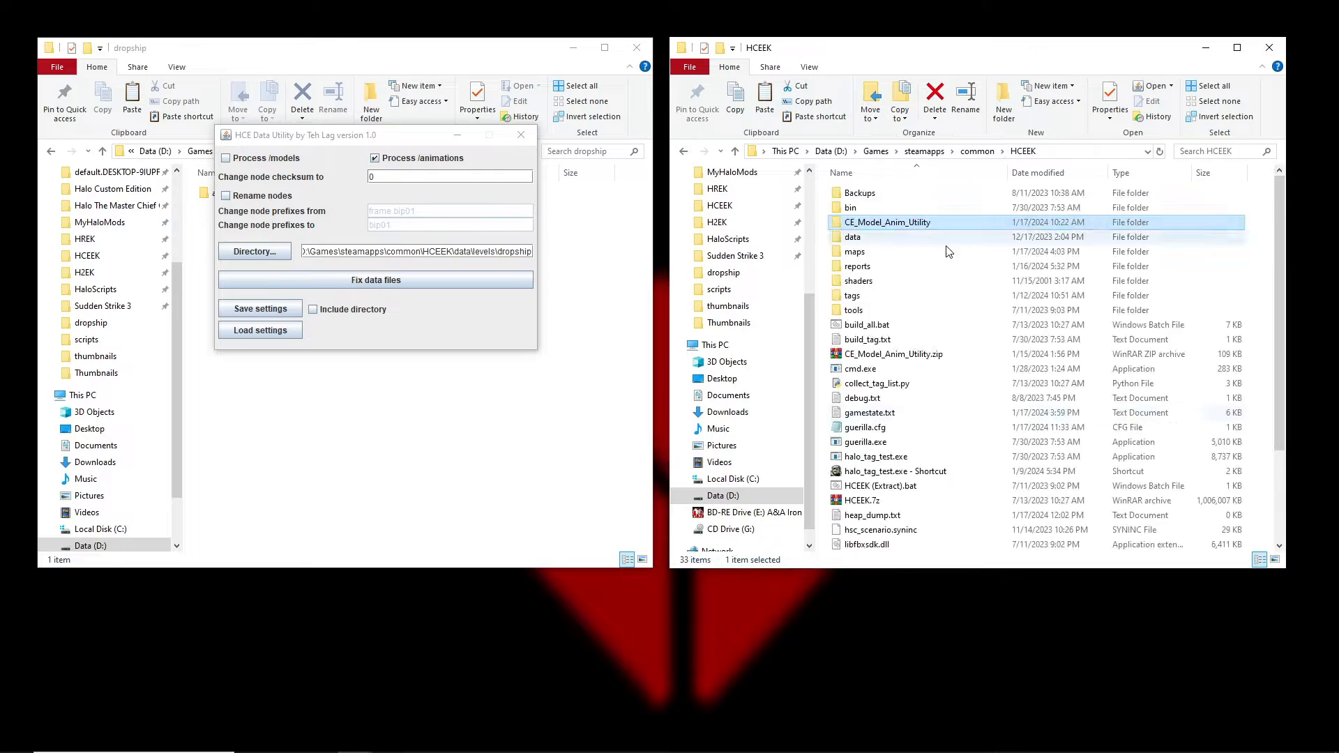
Start HCE Guerilla, close the reopened pelican.vehicle tag, and choose File > Open.
left_click(863, 442)
double_click(863, 442)
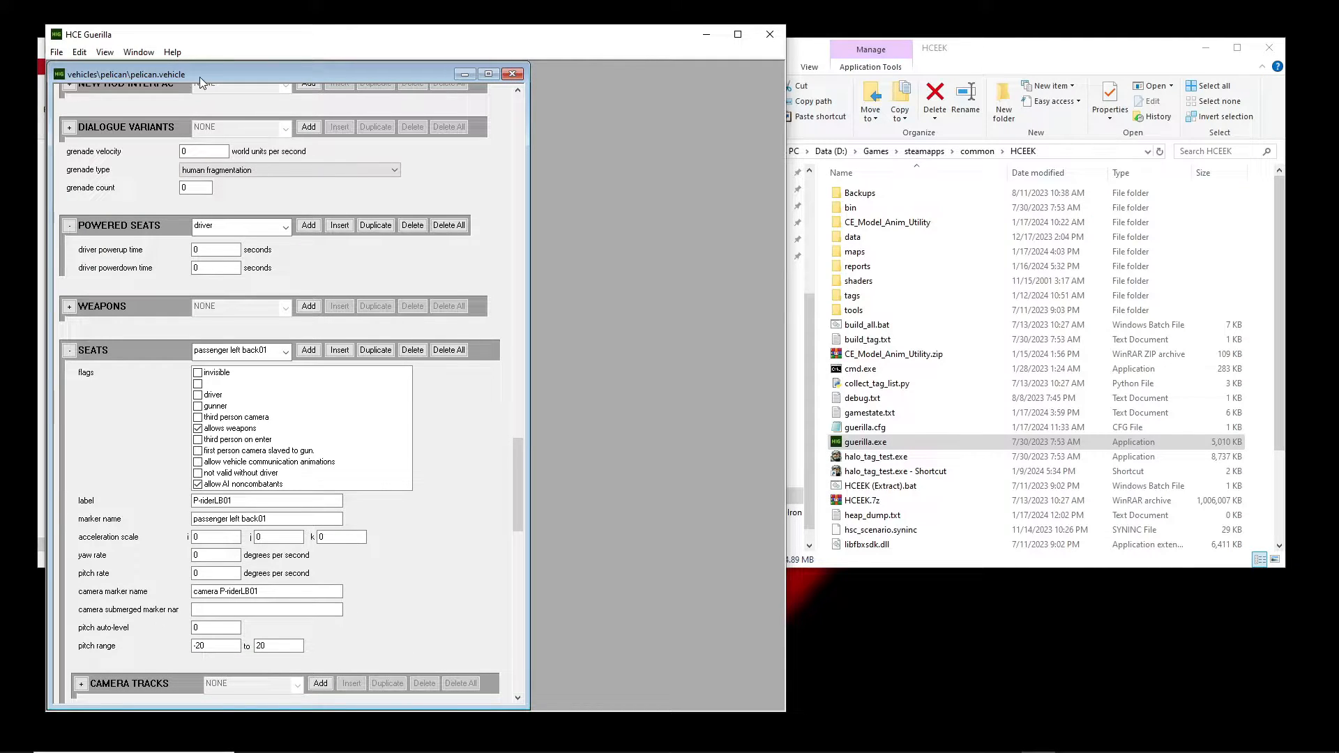
left_click(510, 76)
left_click(56, 52)
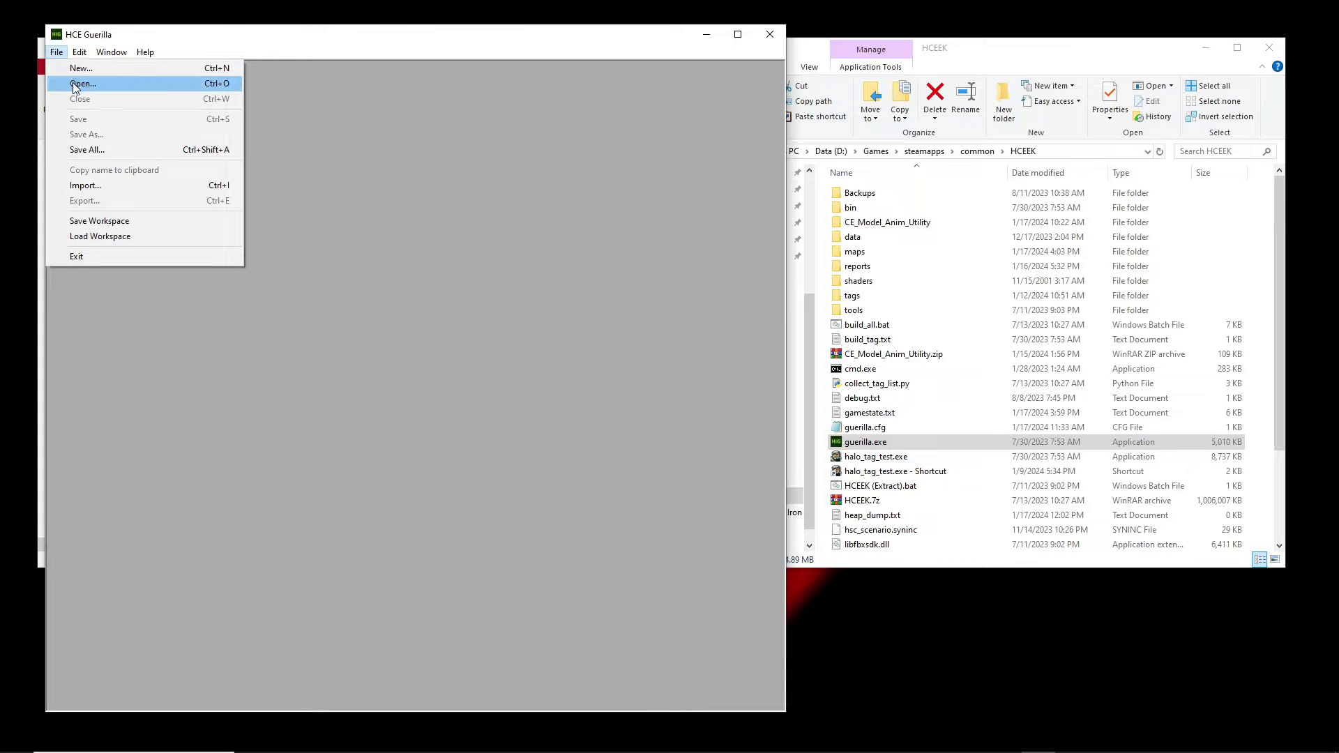
left_click(82, 84)
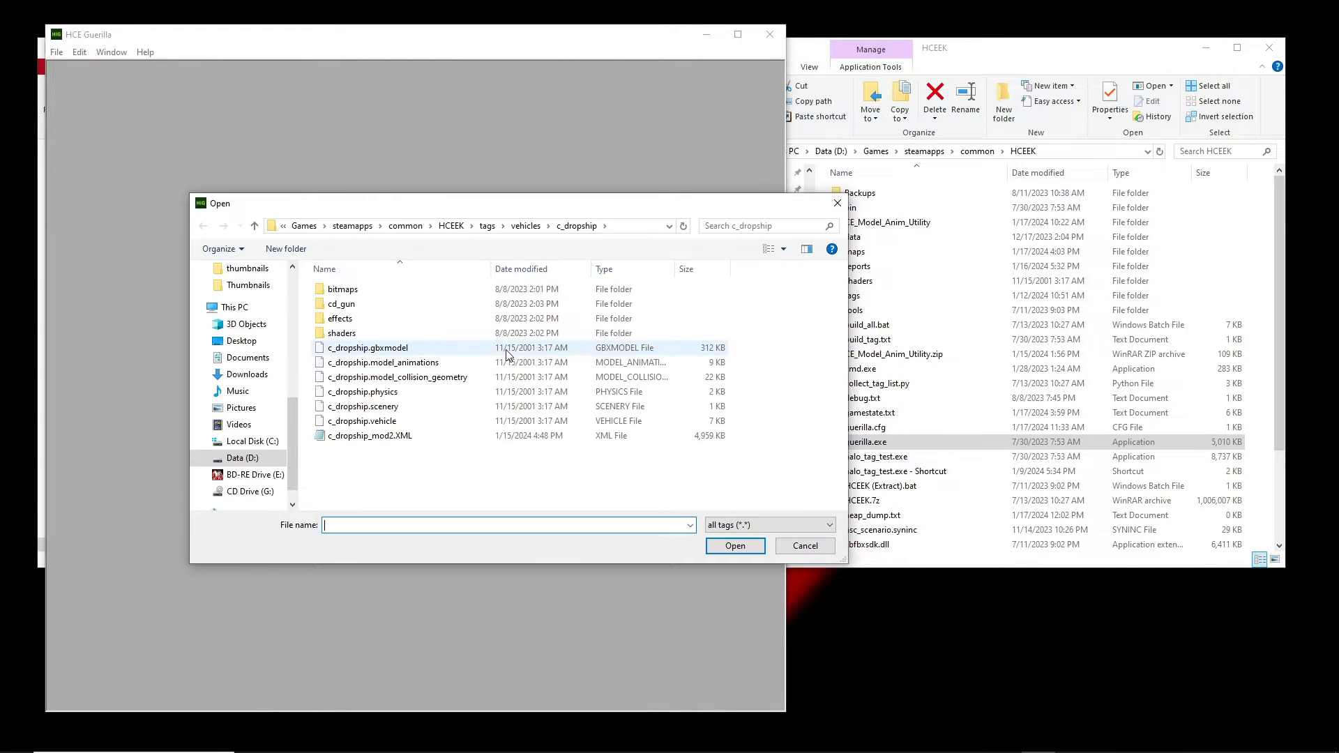
Open pelican.gbxmodel from the vehicles\pelican tags and copy its node list checksum -435163447.
left_click(526, 229)
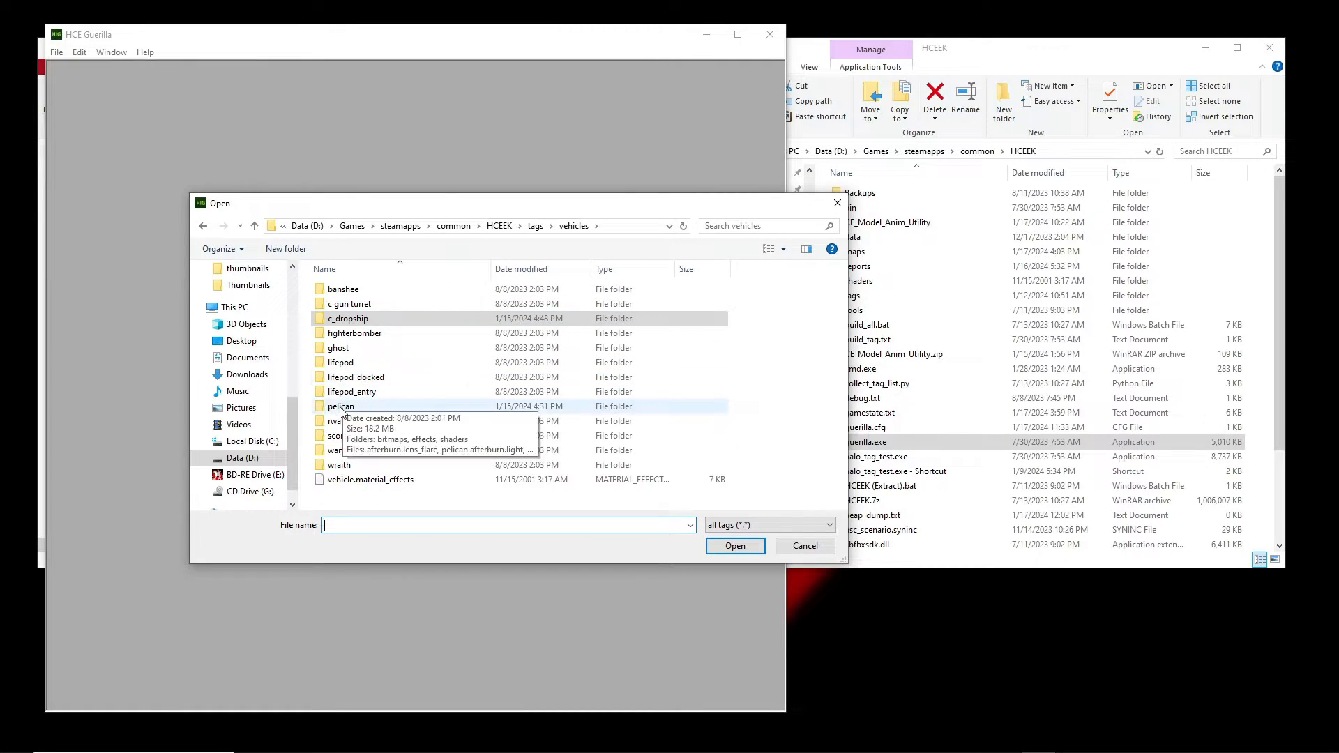
double_click(341, 407)
double_click(377, 366)
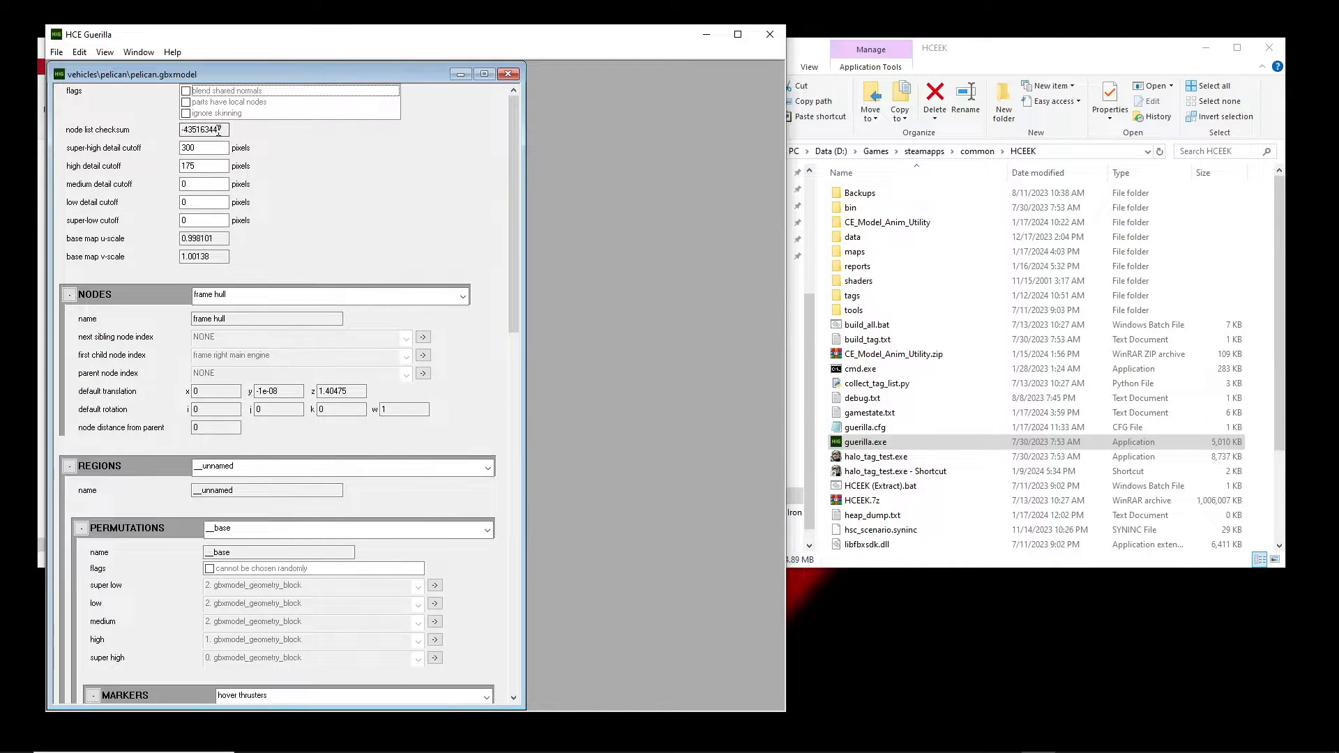
left_click_drag(218, 129, 169, 129)
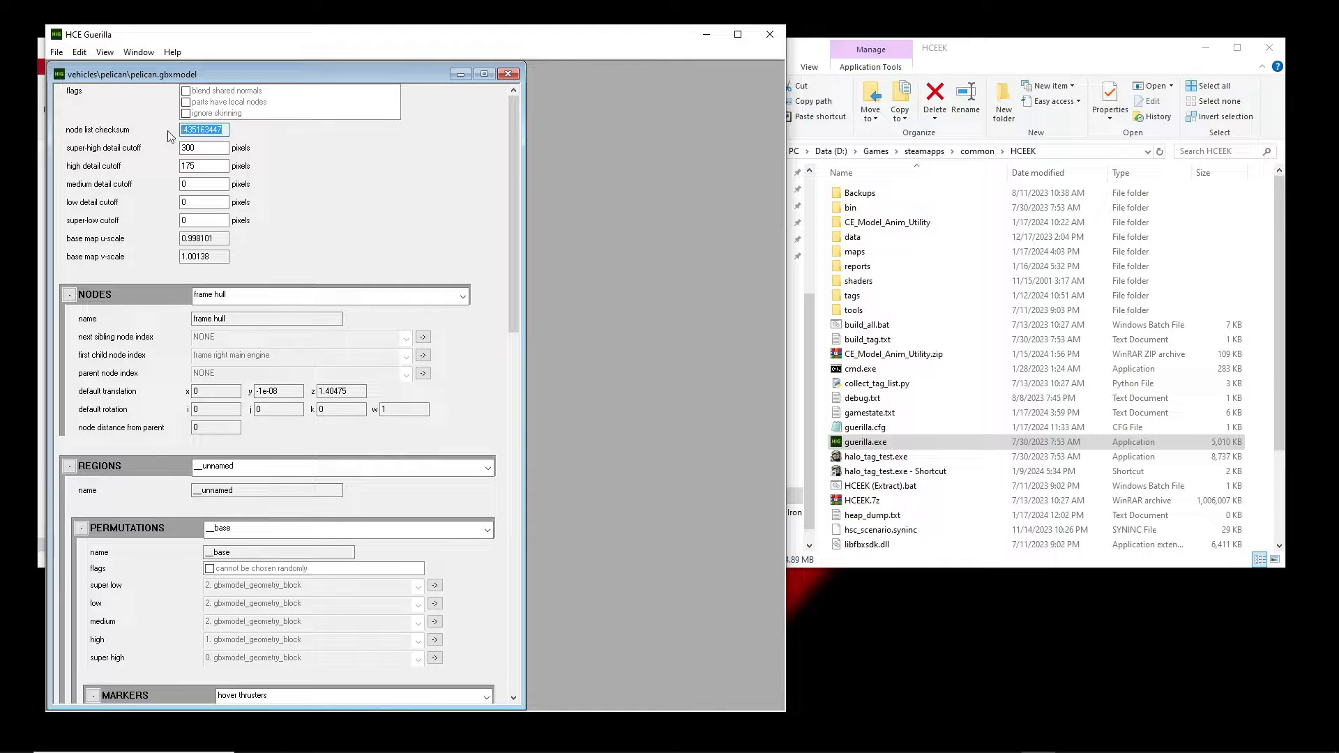
key("ctrl+c")
key("shift+Tab")
left_click(706, 34)
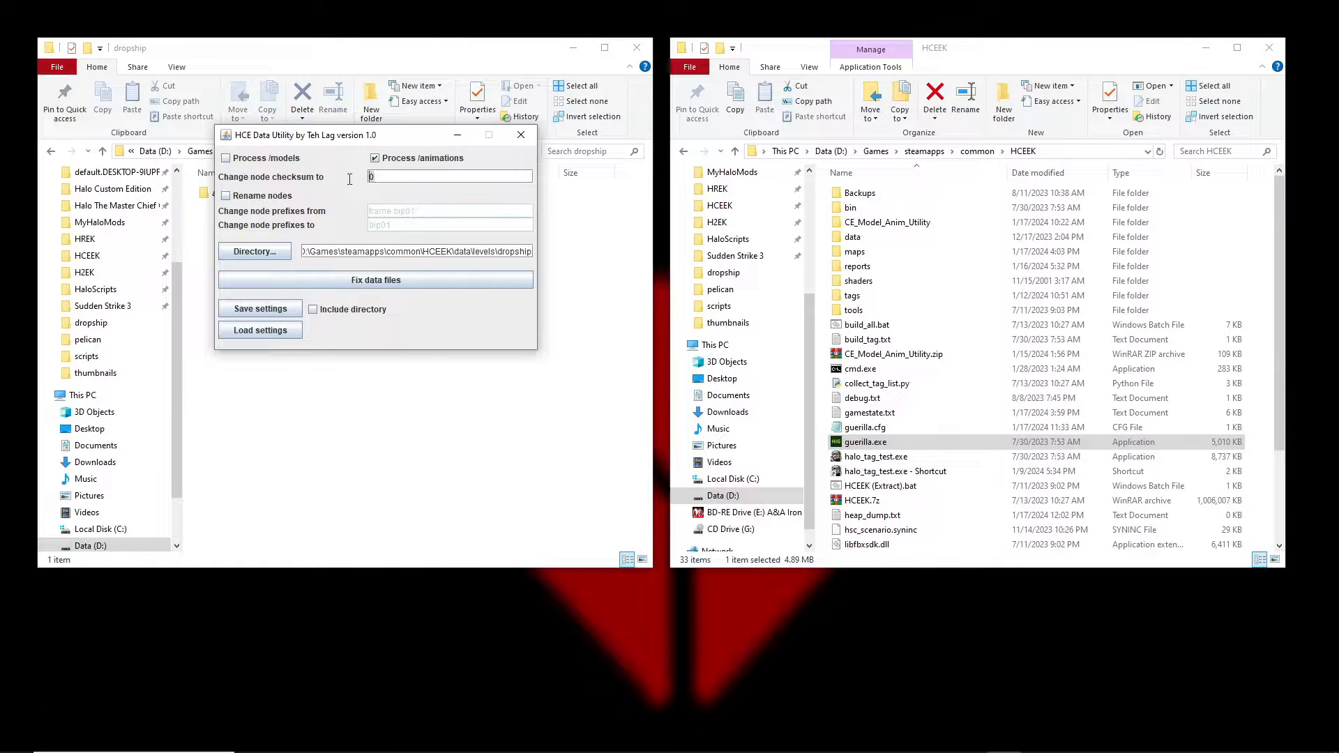
Paste -435163447 as the new node checksum and run Fix data files on the dropship directory.
key("ctrl+v")
left_click_drag(326, 251, 565, 255)
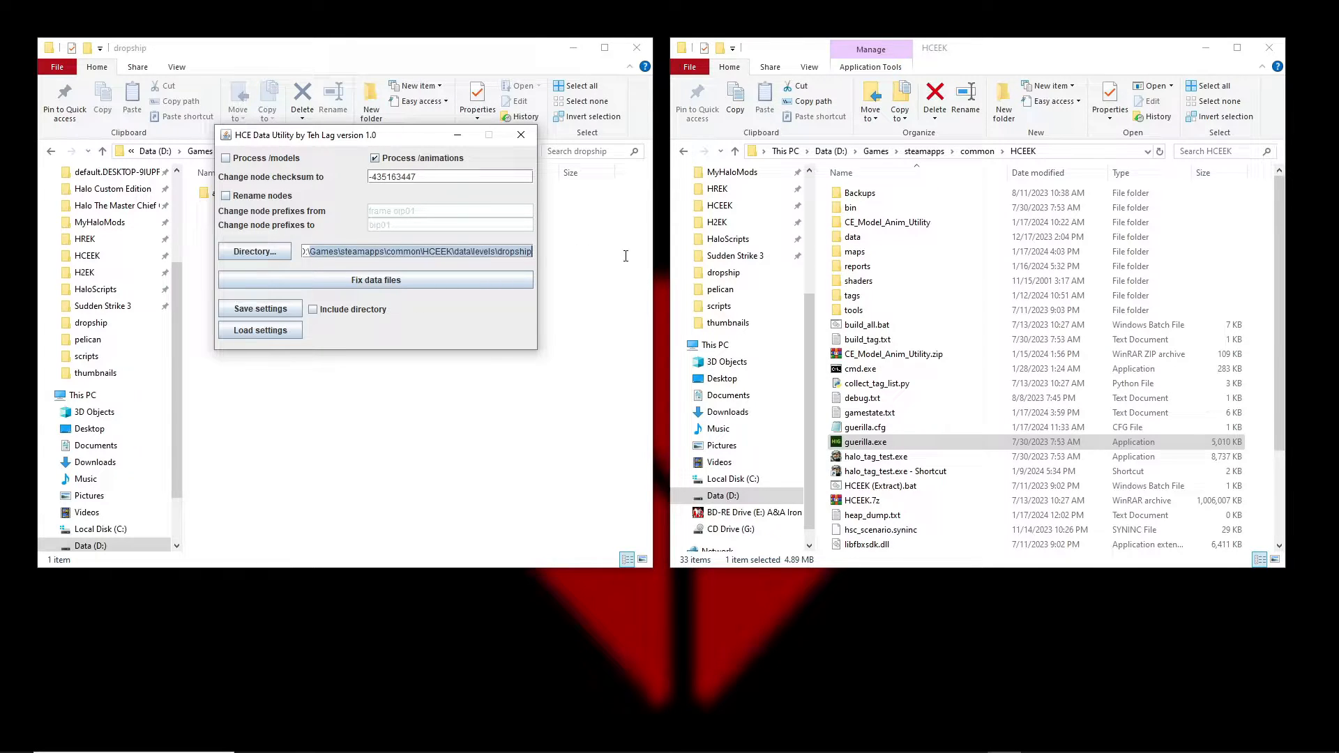
left_click(515, 253)
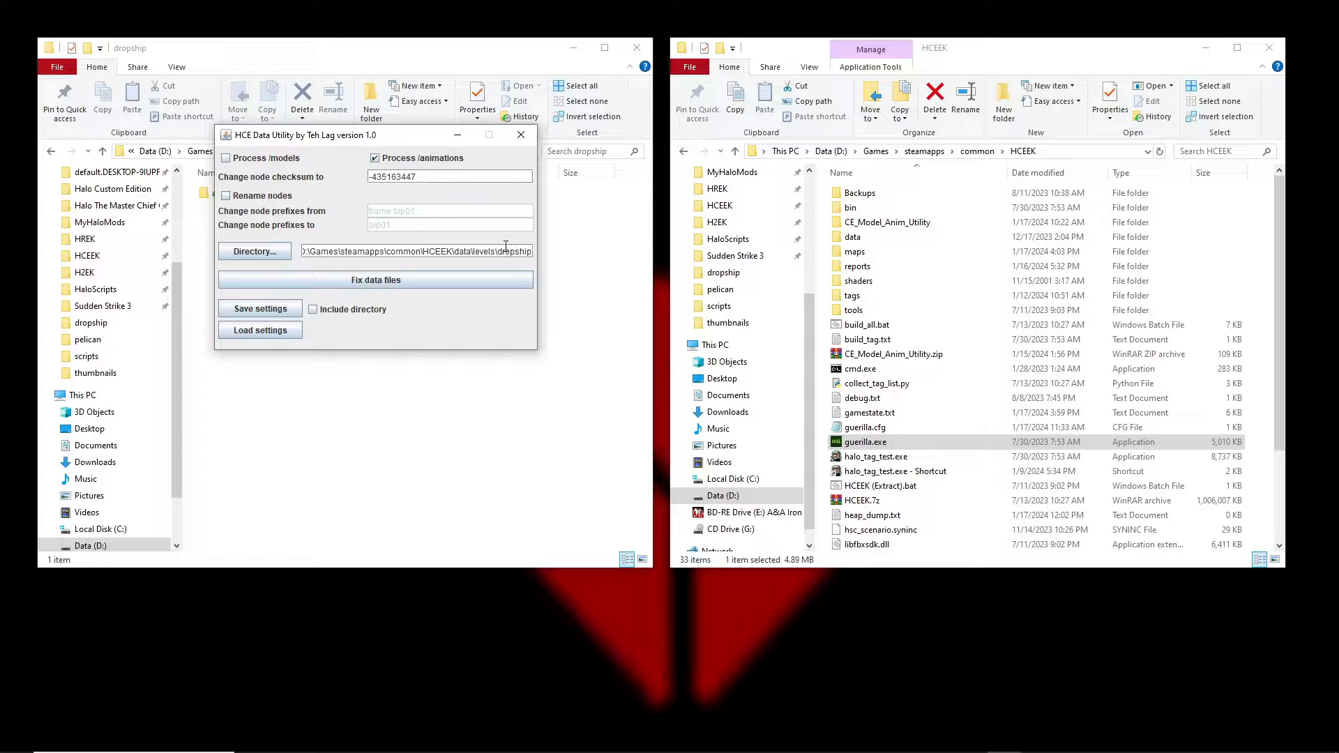
left_click(372, 285)
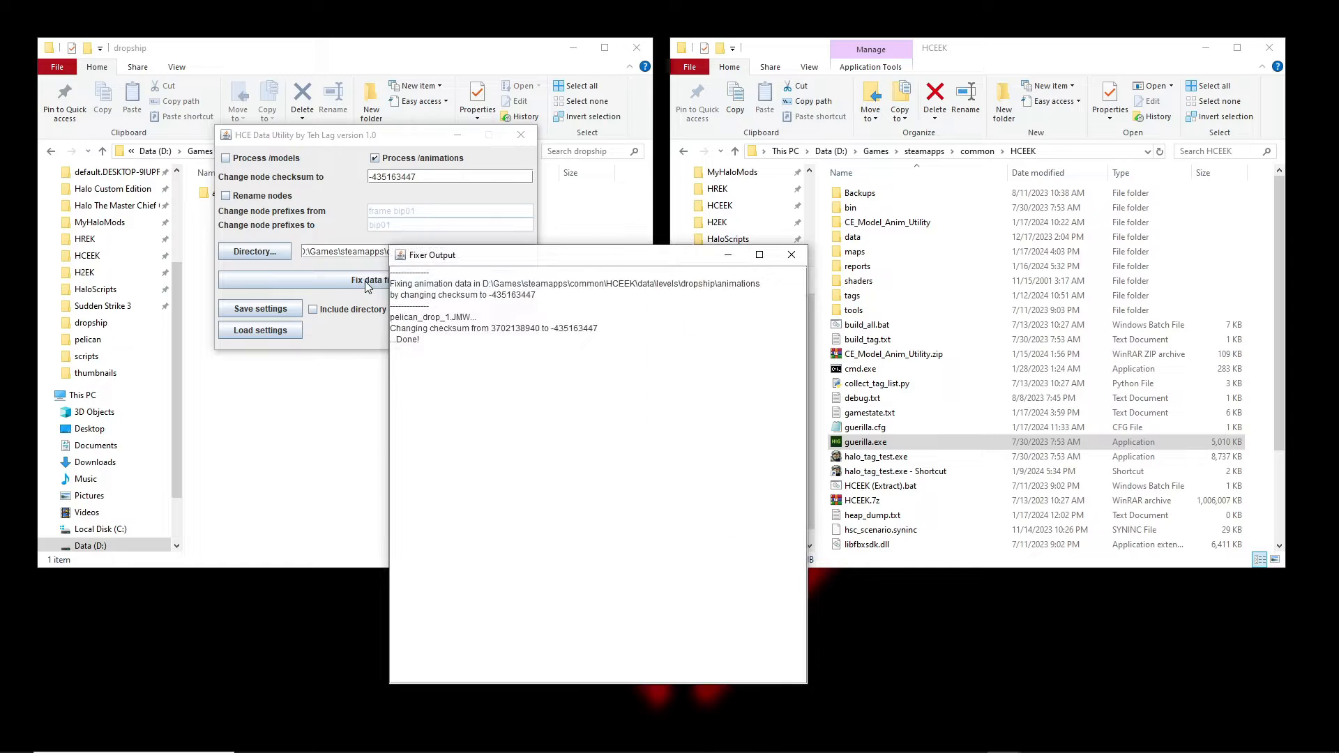
left_click_drag(438, 340, 388, 320)
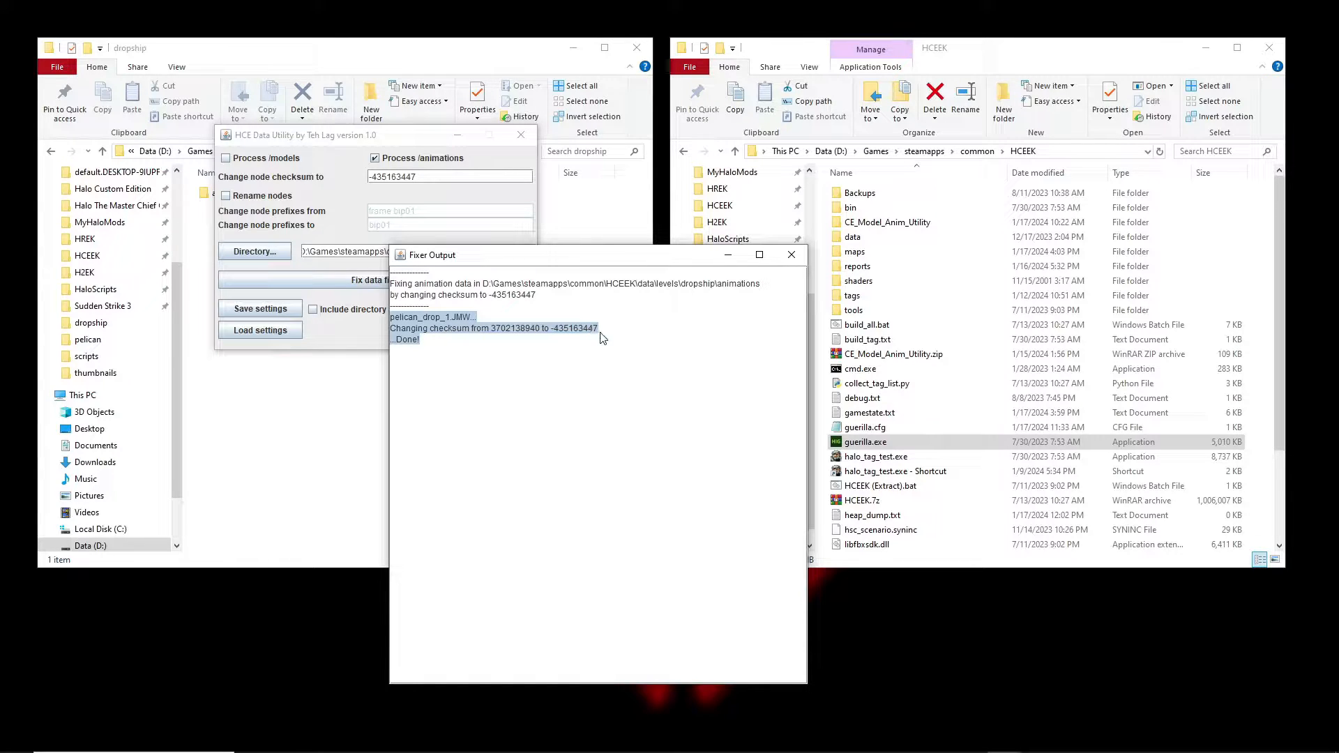
left_click(472, 348)
left_click_drag(423, 336, 388, 319)
left_click(451, 342)
left_click(400, 341)
left_click(432, 338)
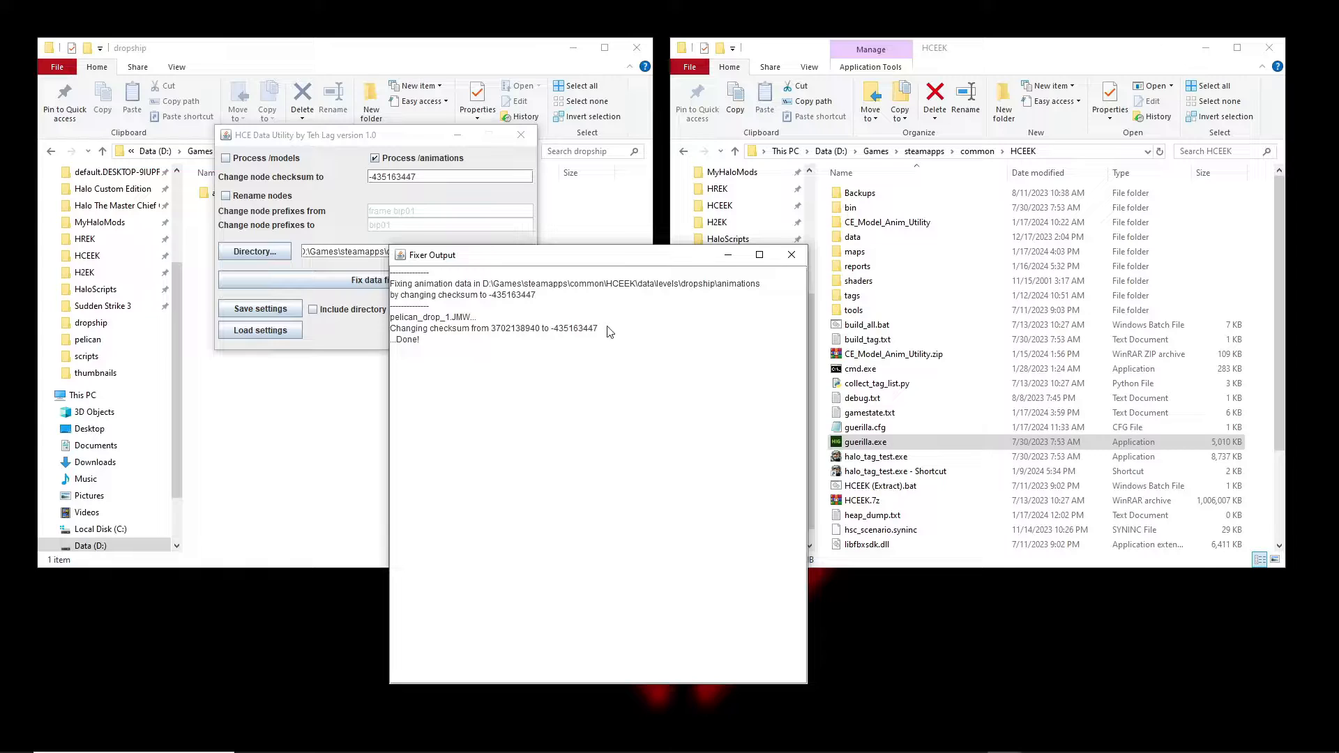
left_click_drag(609, 328, 551, 329)
left_click(472, 351)
left_click(791, 254)
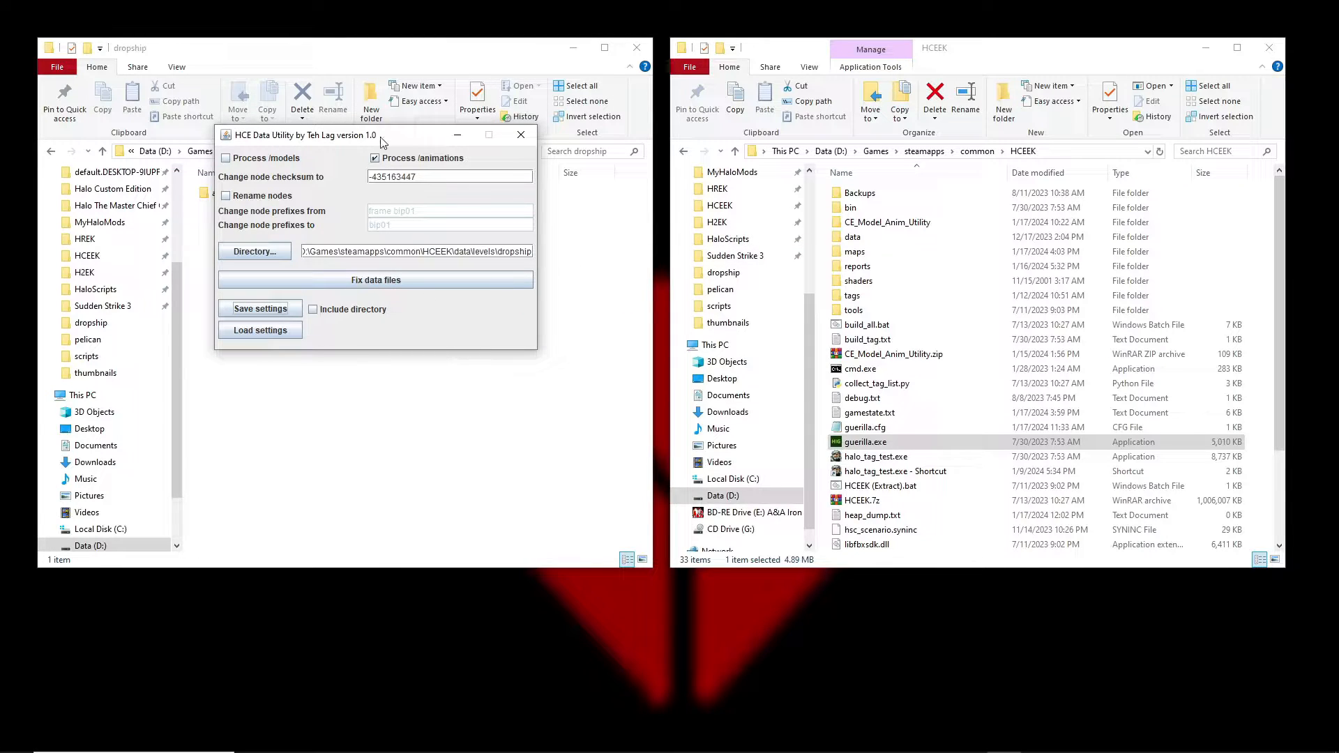
left_click_drag(381, 141, 465, 233)
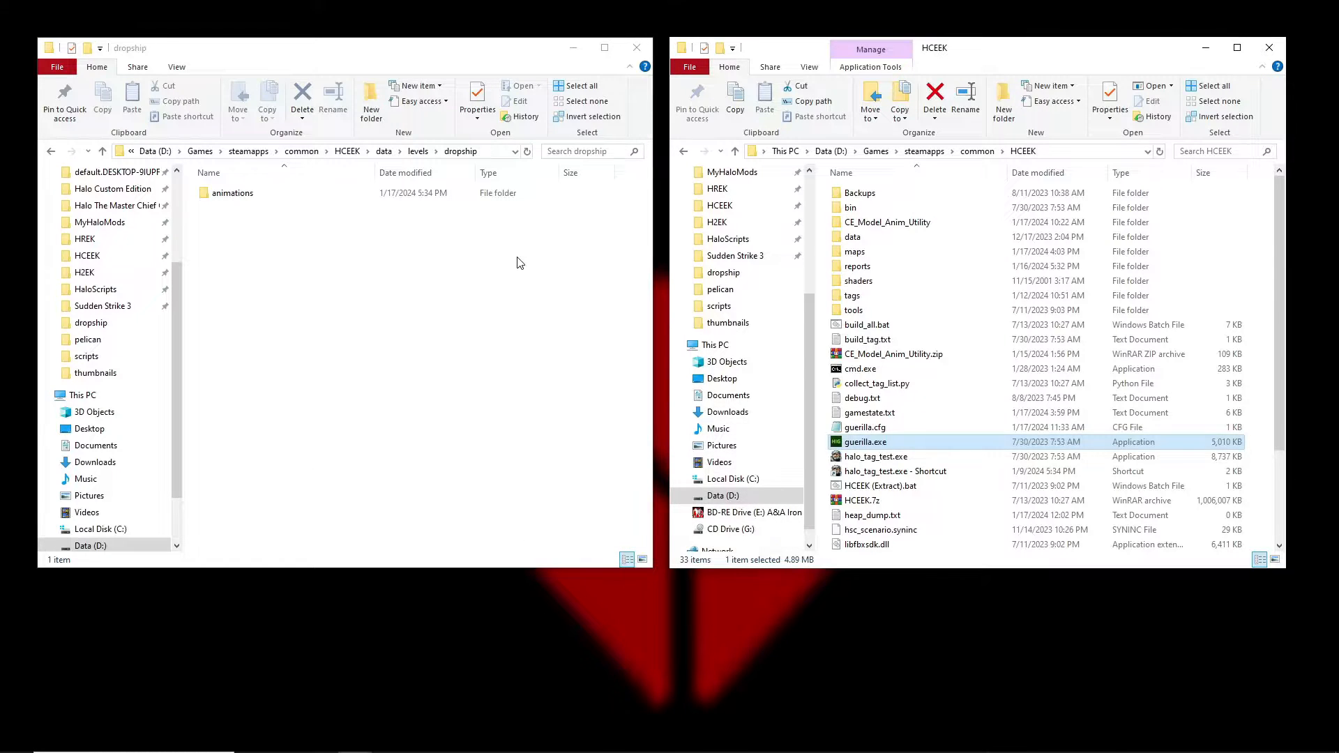
Close the data utility, open cmd.exe in the HCEEK folder, and begin the 'tool animations' command.
left_click(598, 227)
right_click(505, 278)
left_click(555, 580)
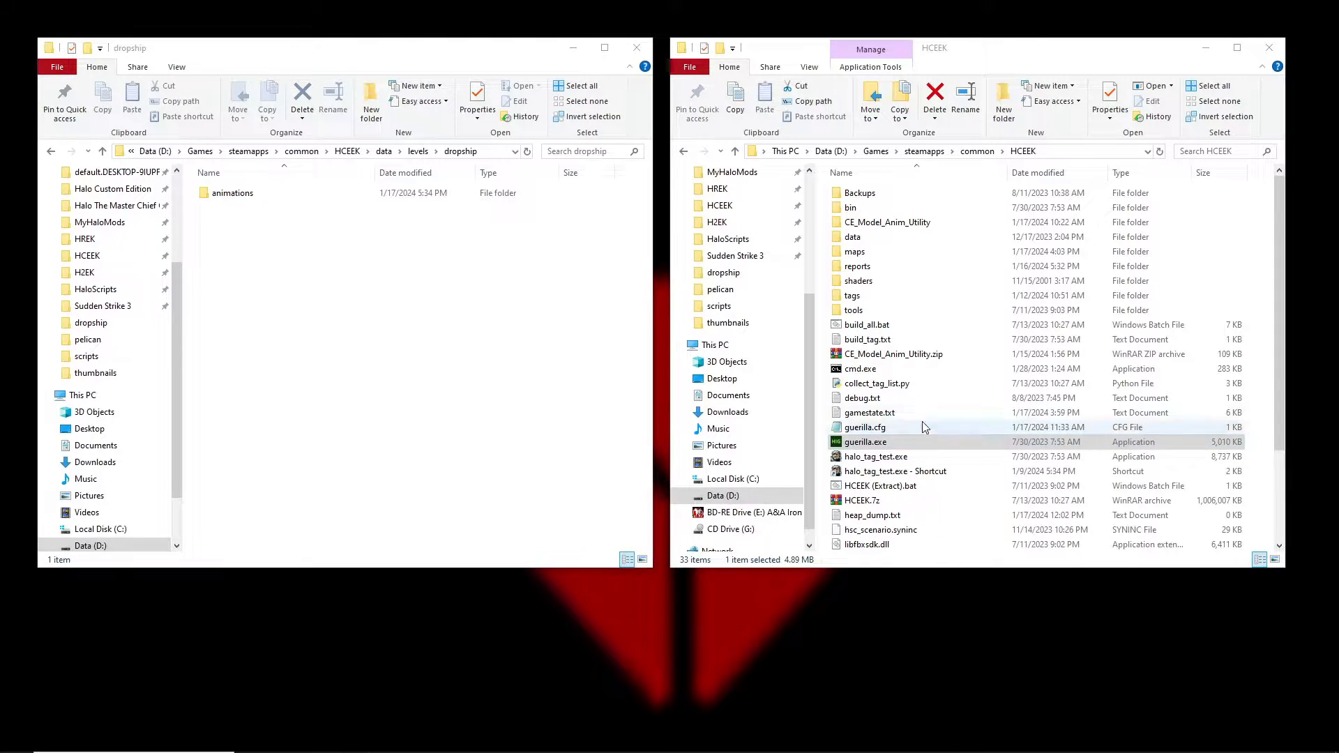
double_click(856, 370)
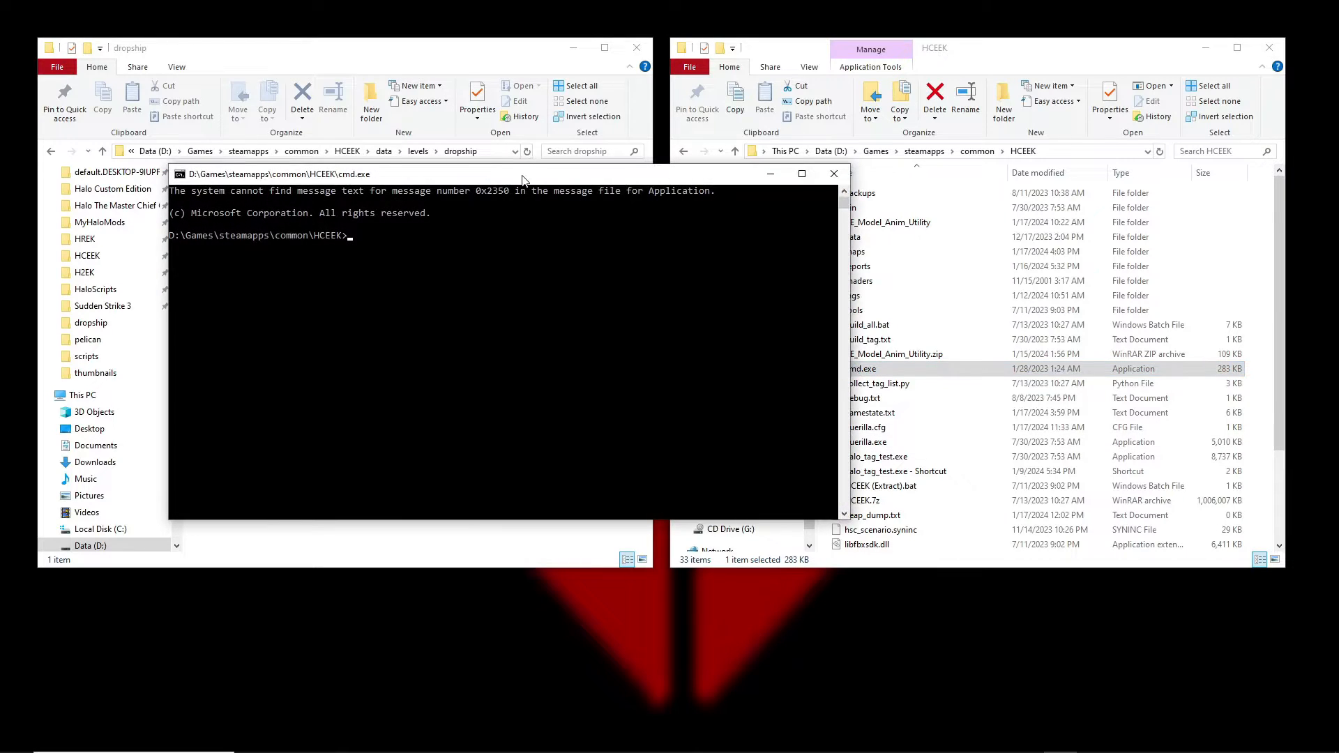
left_click_drag(486, 180, 721, 214)
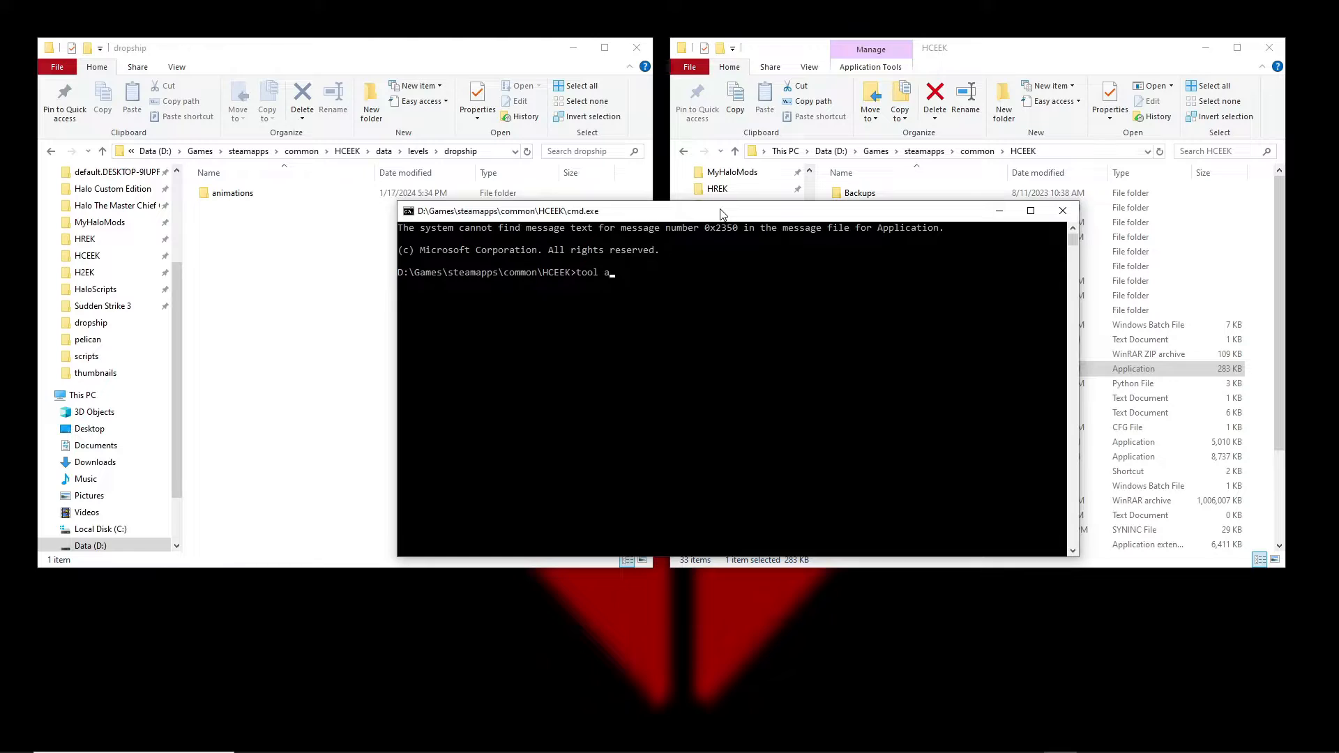
type("nimations")
left_click(248, 194)
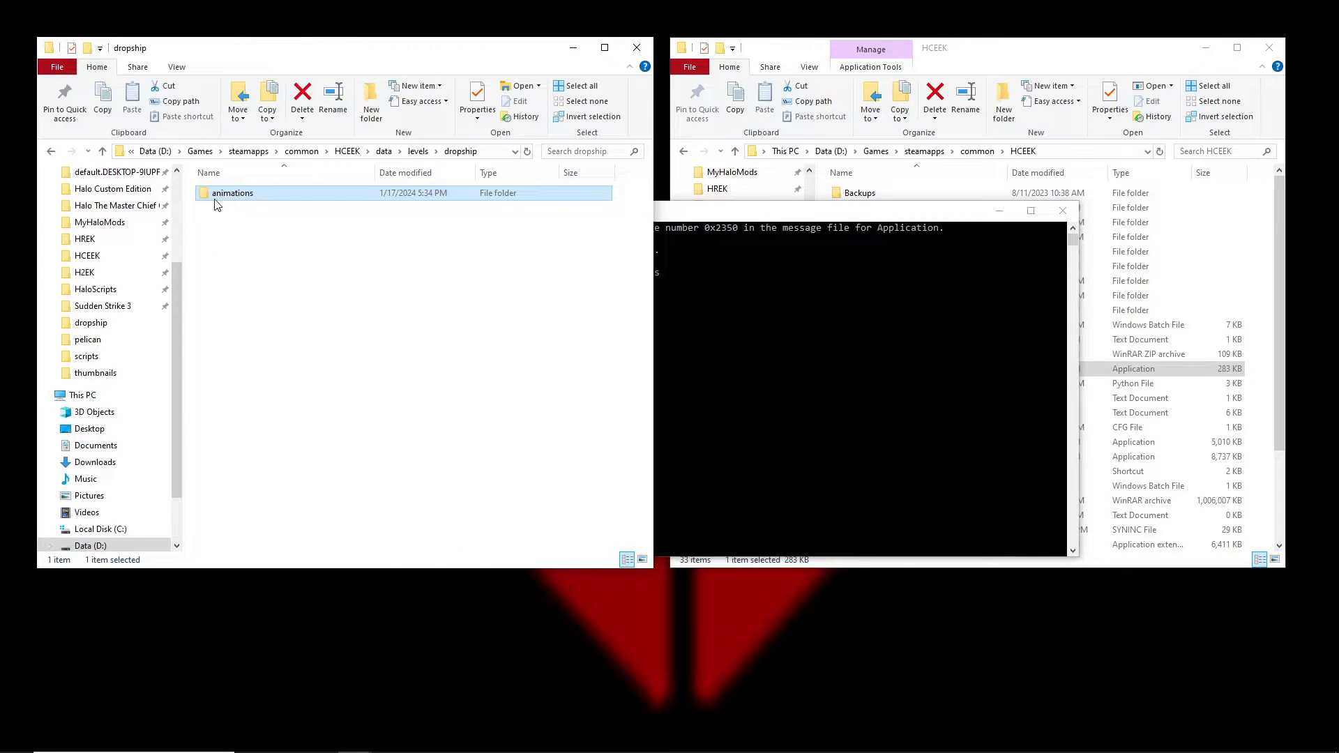
double_click(251, 198)
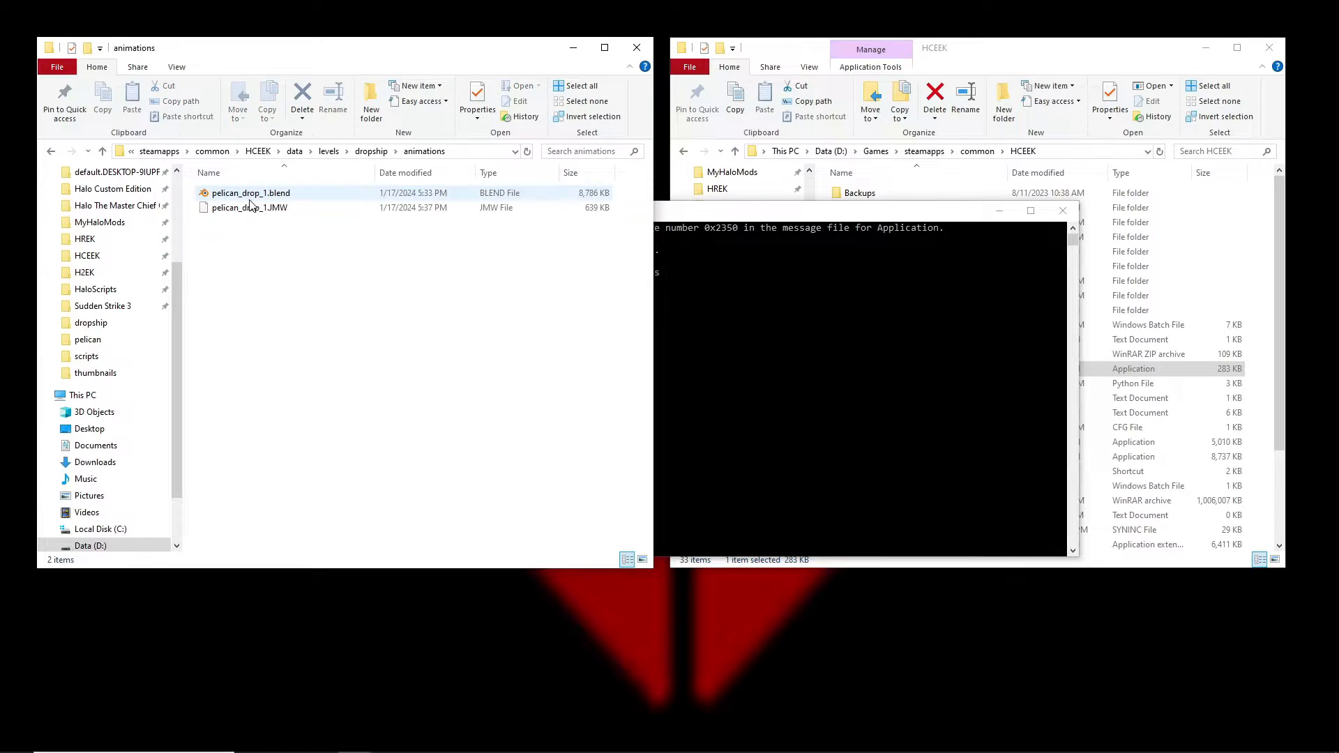
left_click(250, 209)
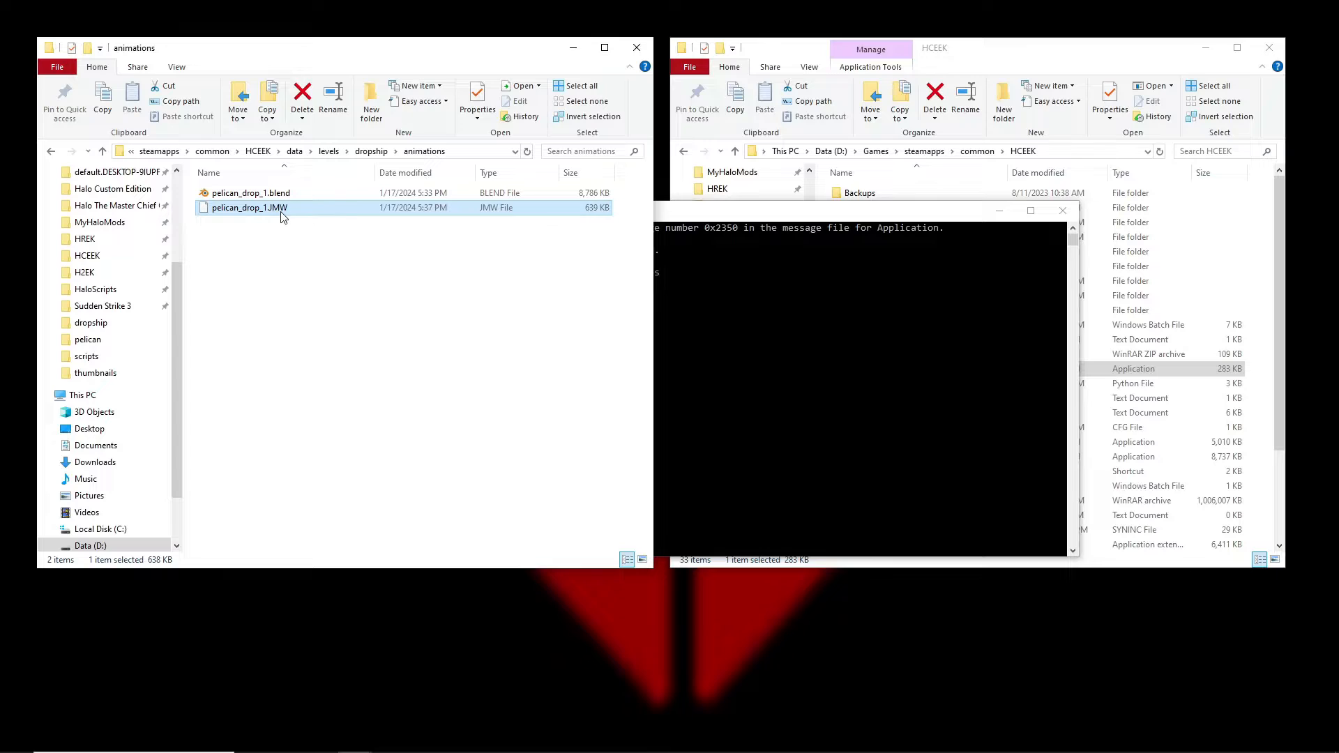
left_click(276, 234)
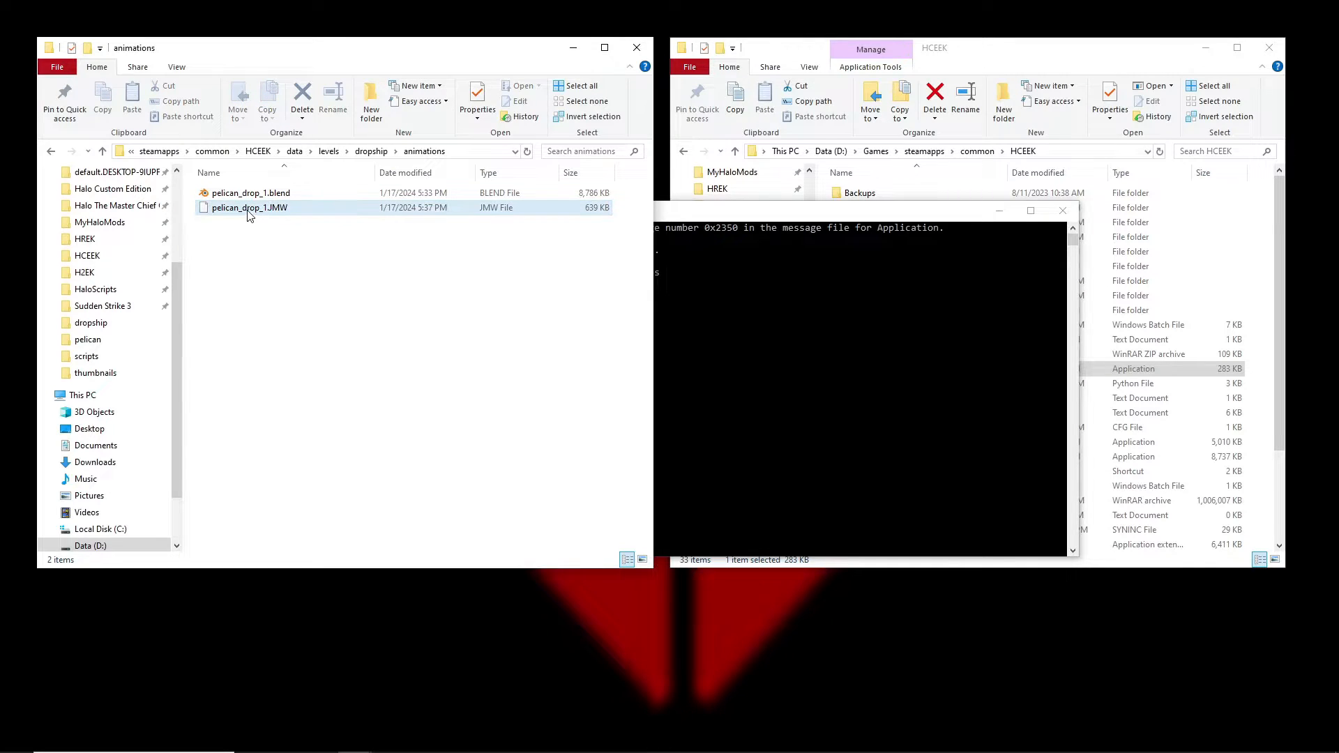
left_click(367, 154)
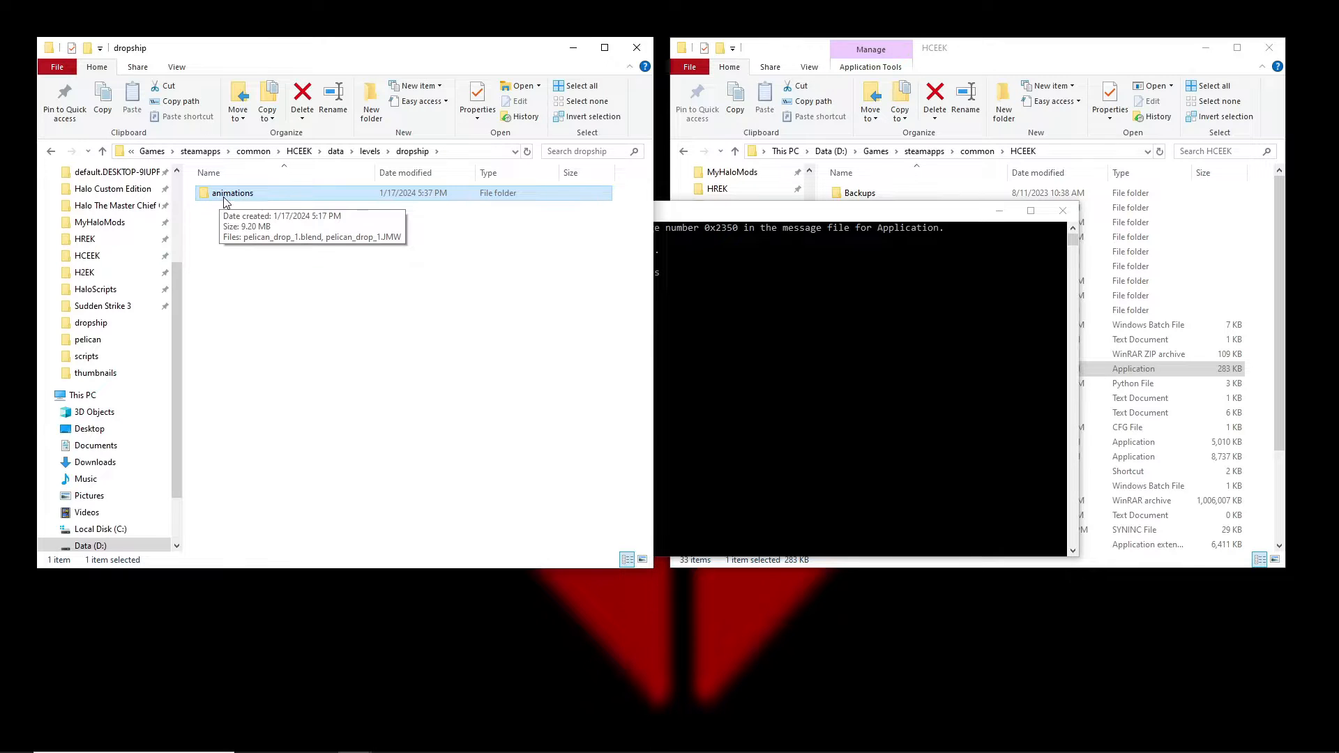
left_click_drag(768, 214, 826, 221)
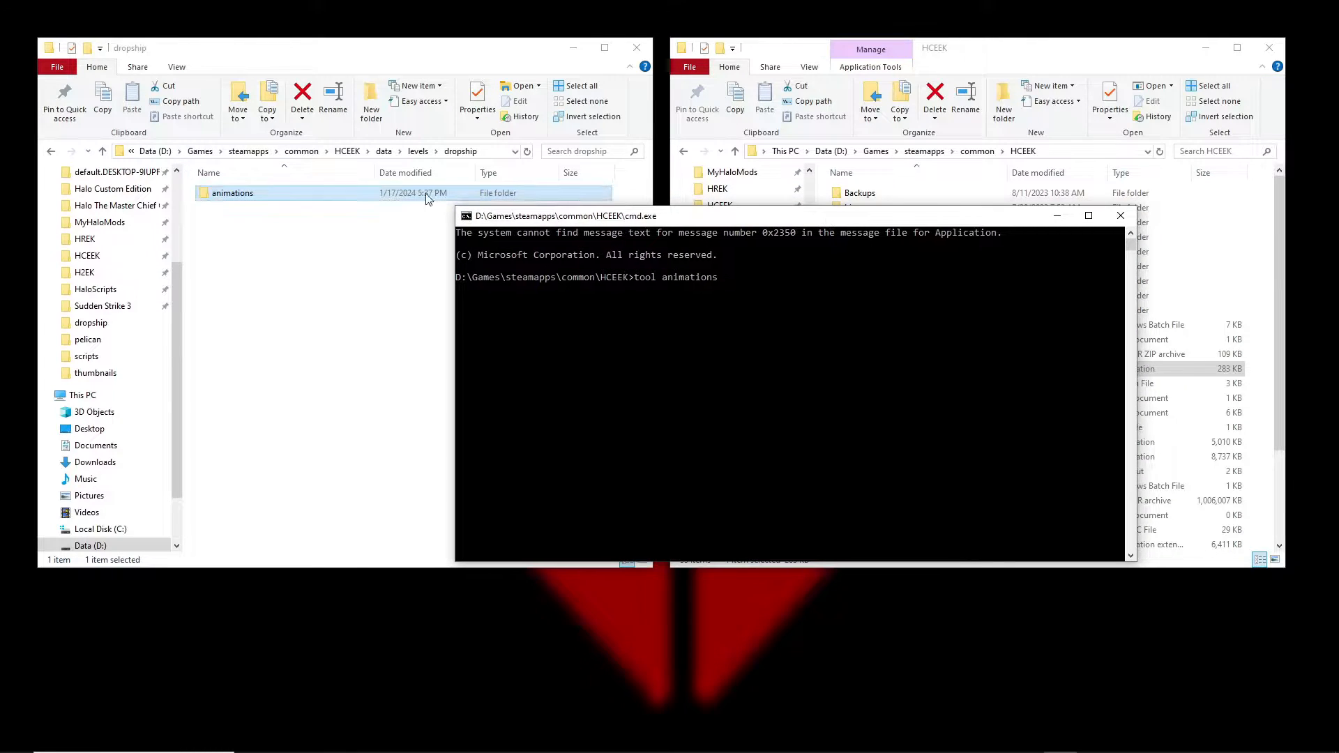
Run 'tool animations levels\dropship' to compile pelican_drop_1.JMW into a model animations tag.
left_click(361, 247)
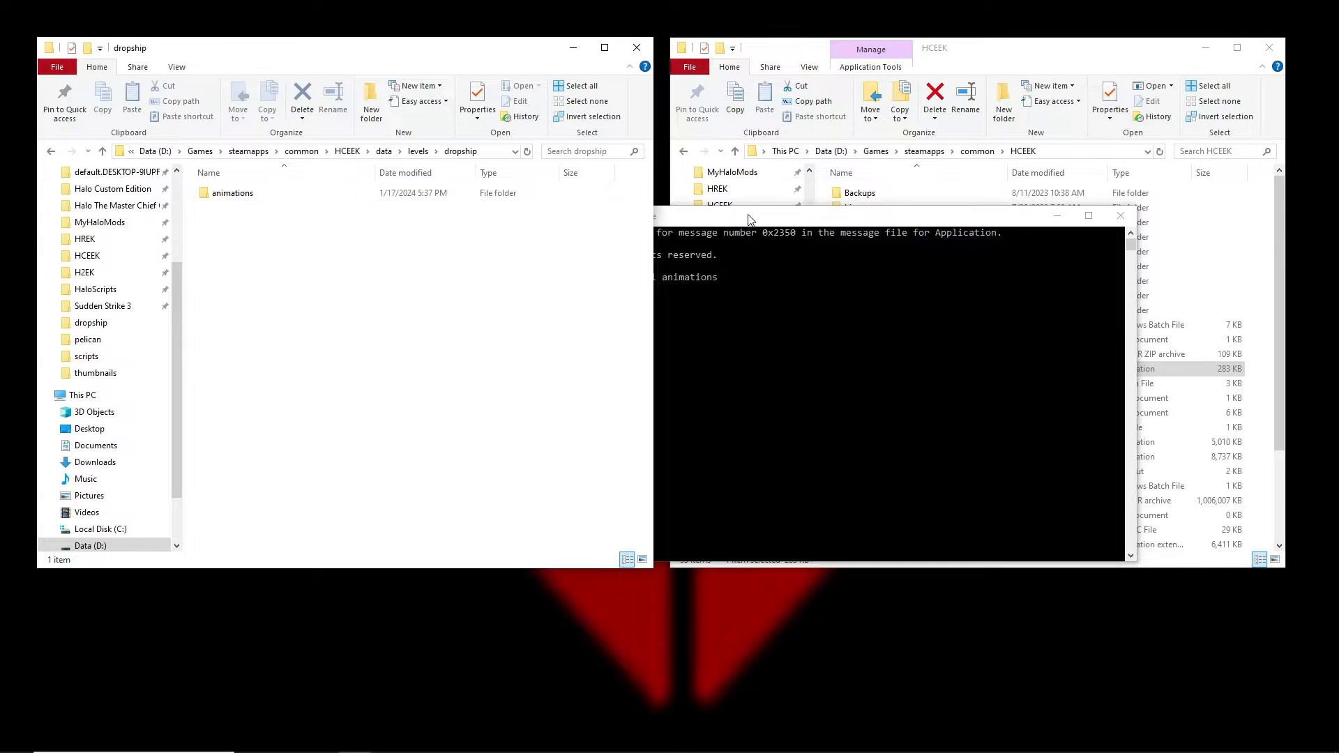
left_click_drag(750, 219, 734, 224)
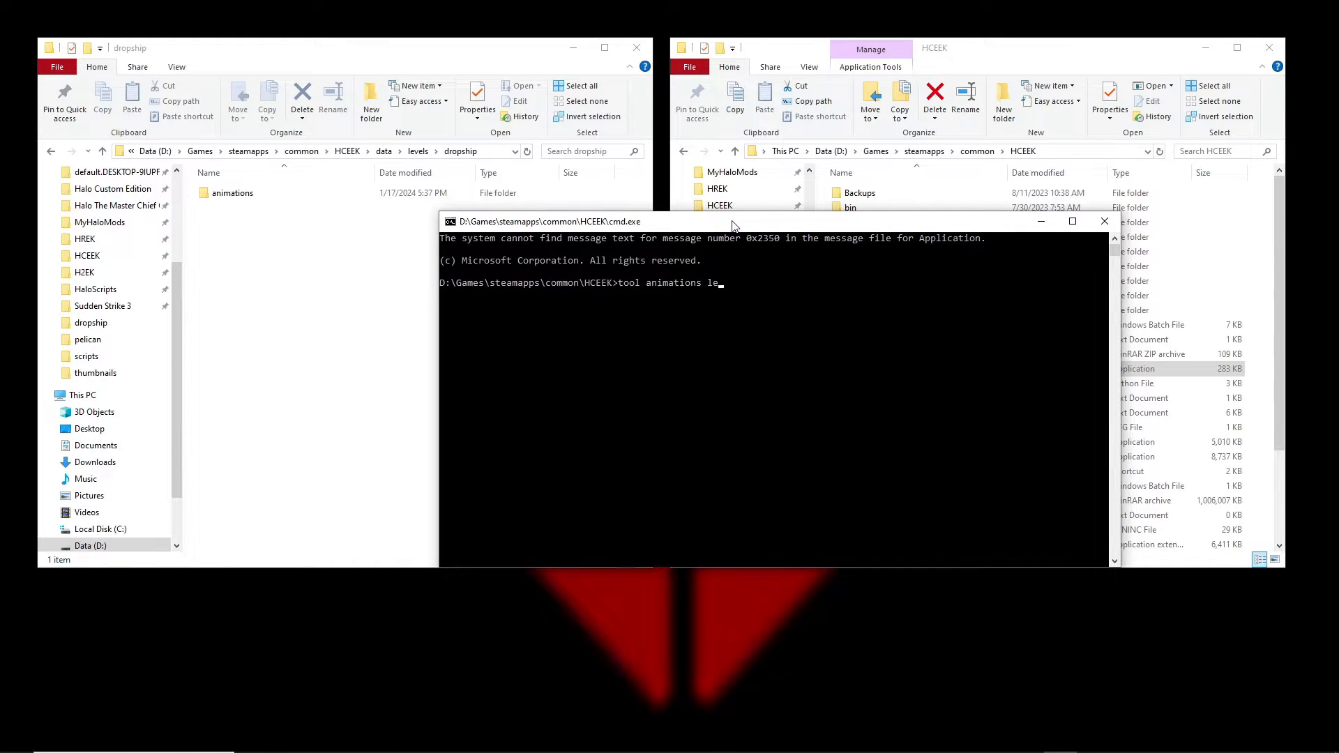
type("vels\\dropship")
key("Return")
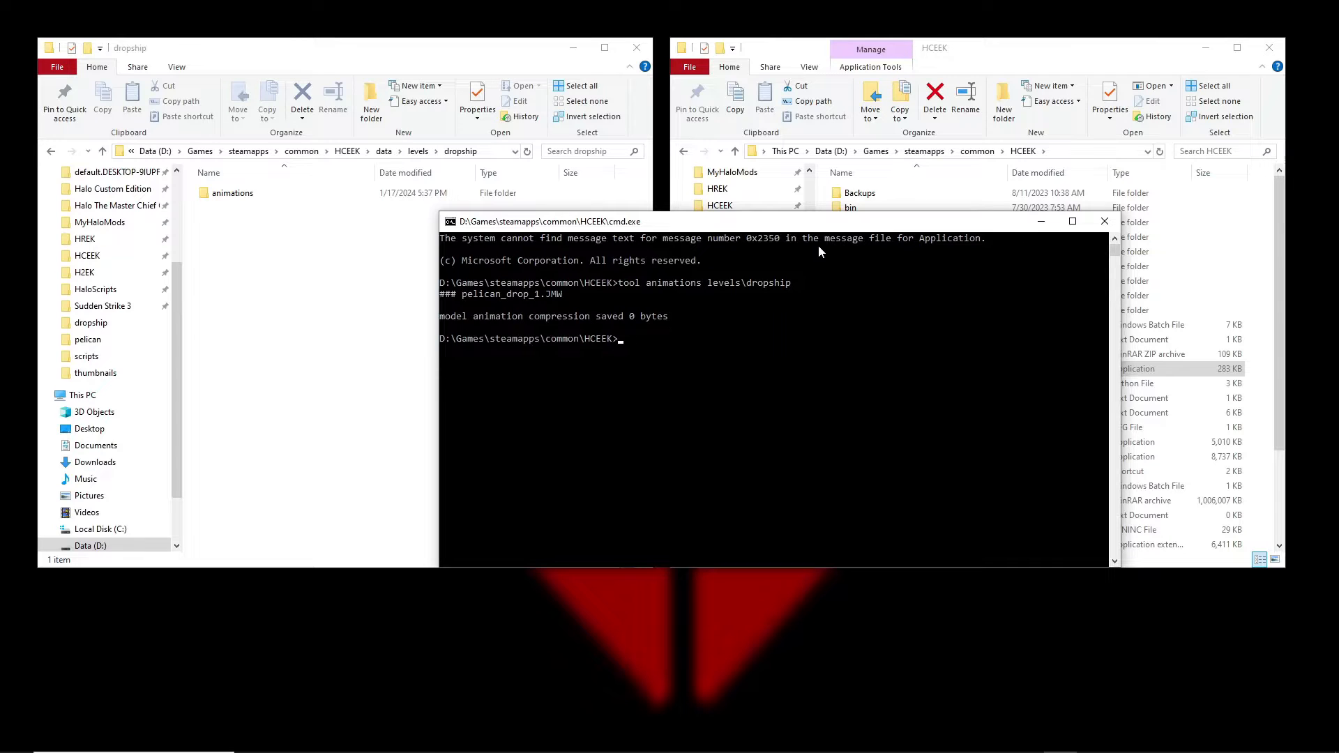
left_click_drag(820, 222, 517, 231)
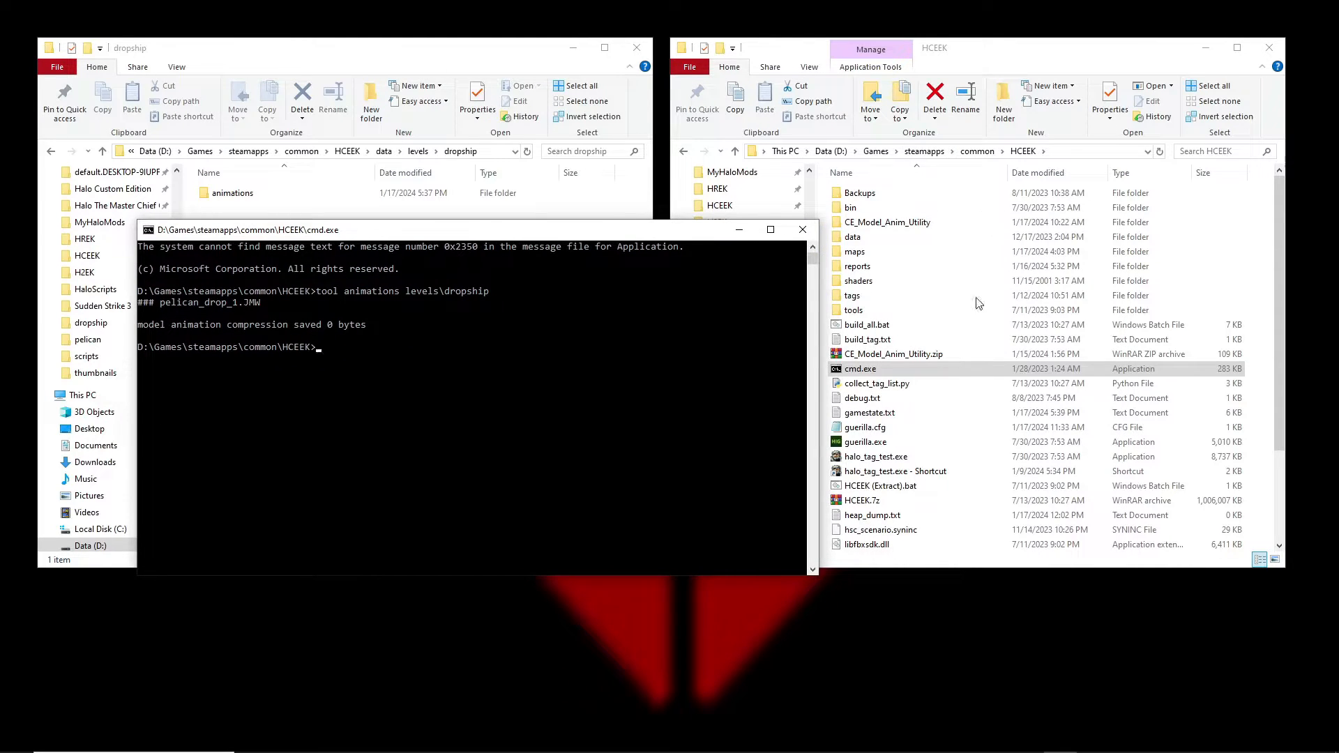
Locate the new 15 KB dropship.model_animations tag in tags\levels\dropship, then return to Guerilla.
double_click(883, 297)
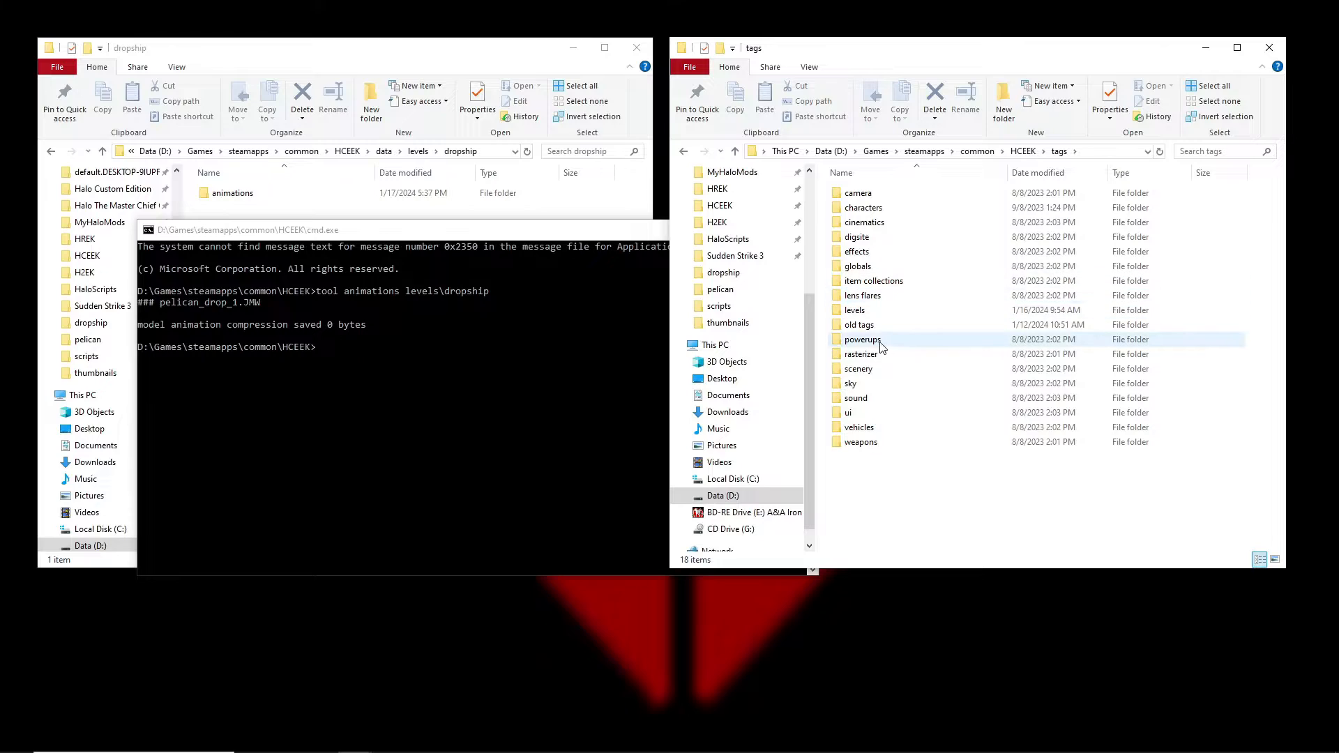
double_click(870, 310)
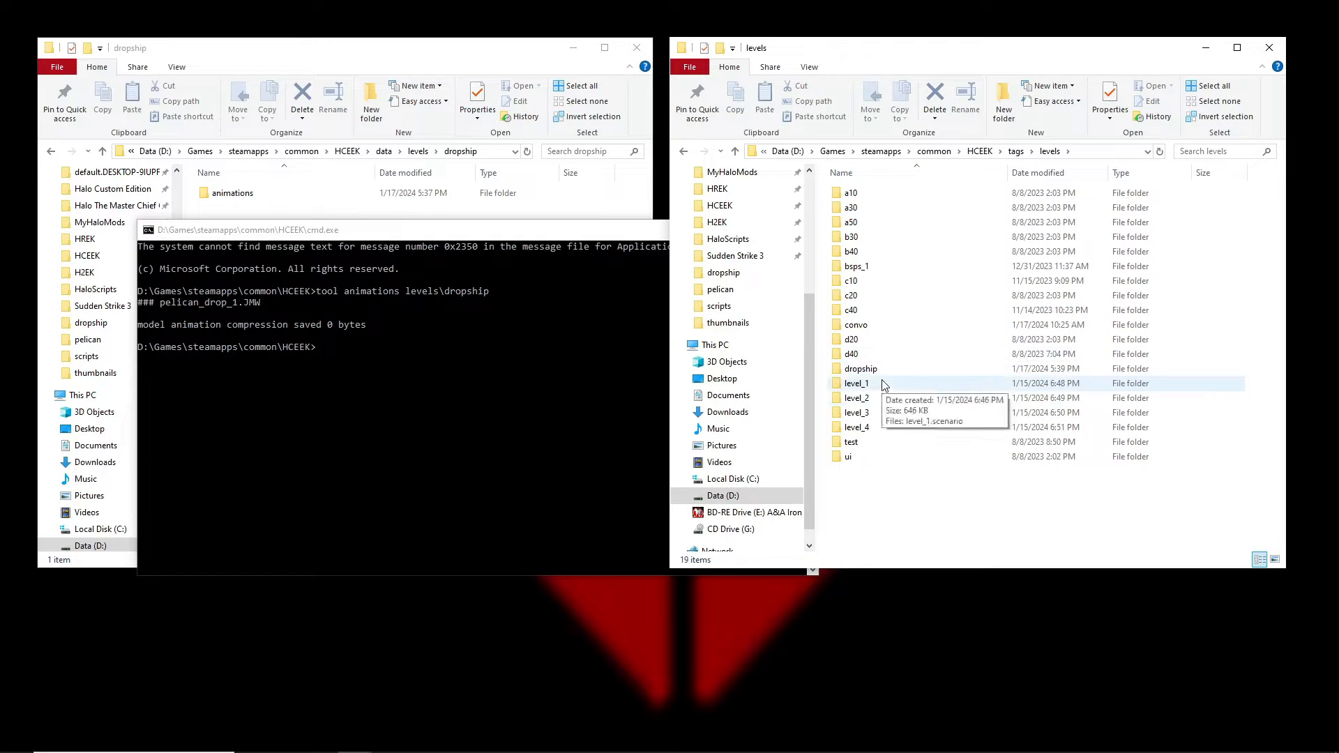
double_click(883, 369)
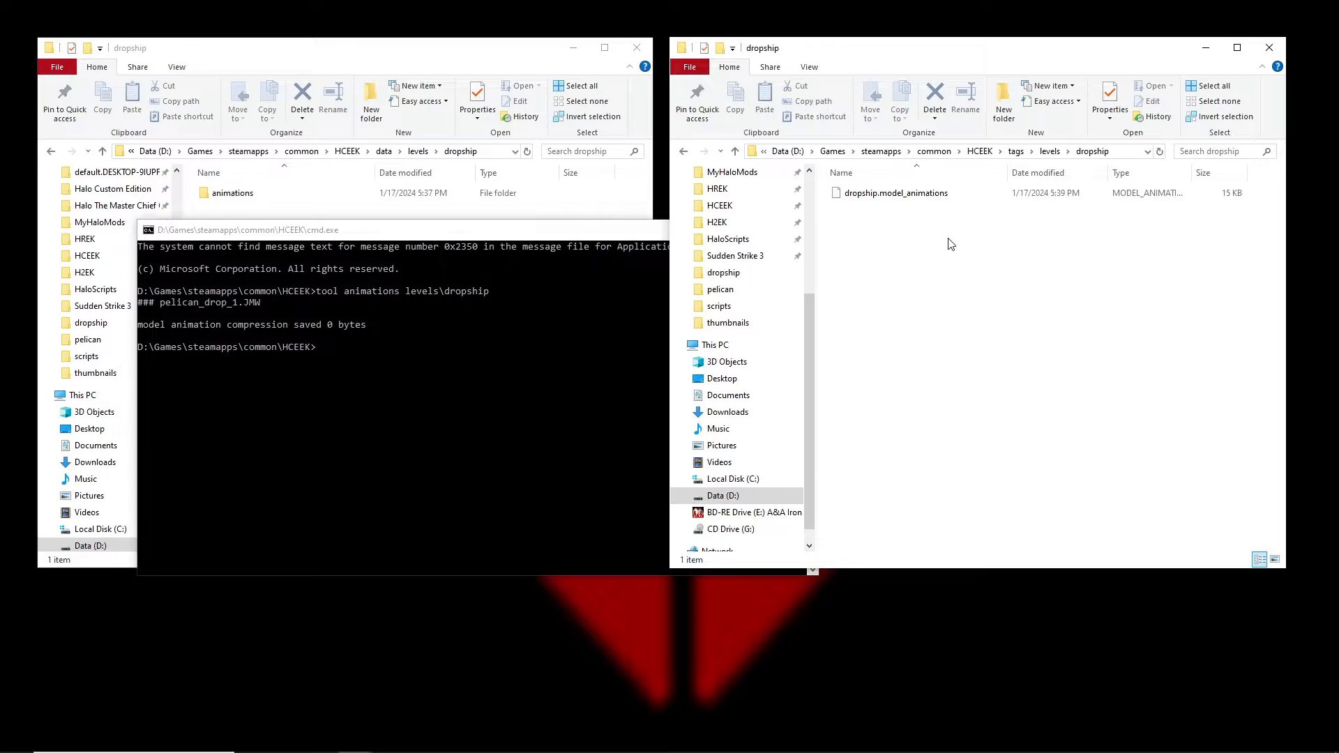
left_click(864, 199)
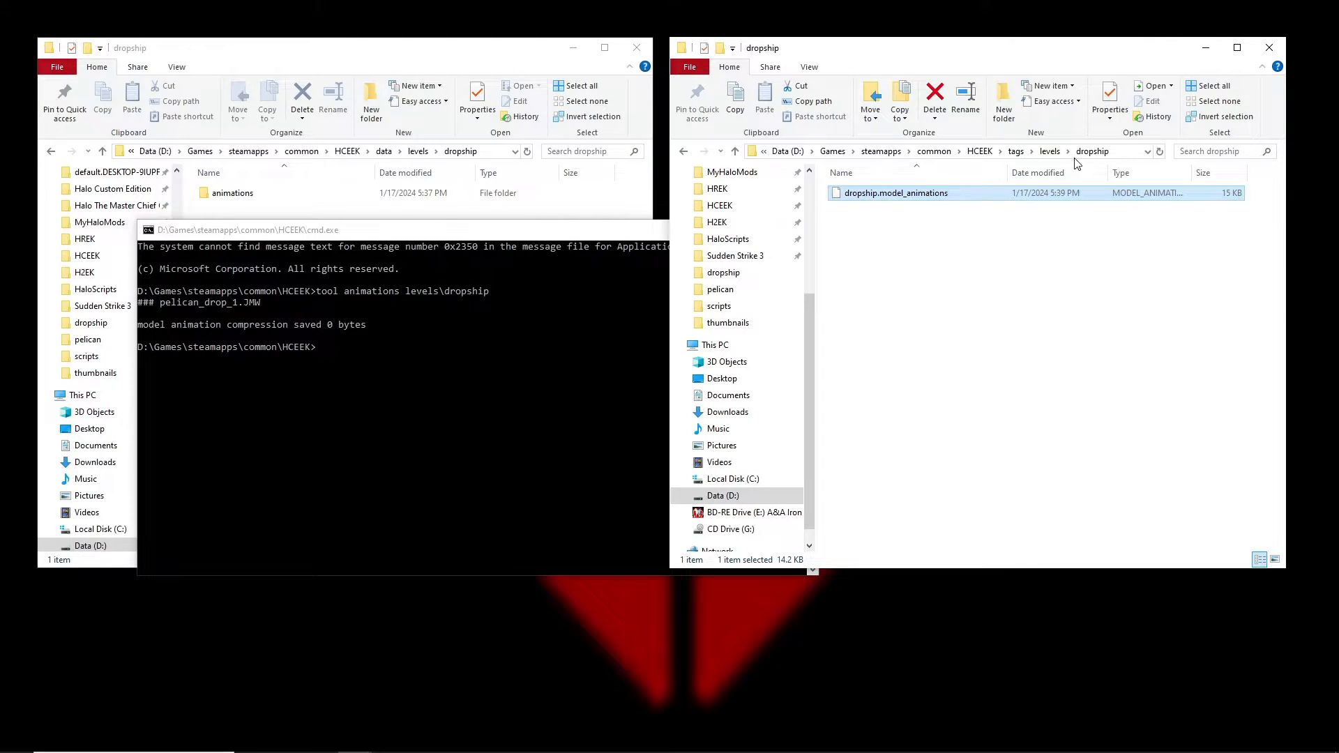
left_click(494, 286)
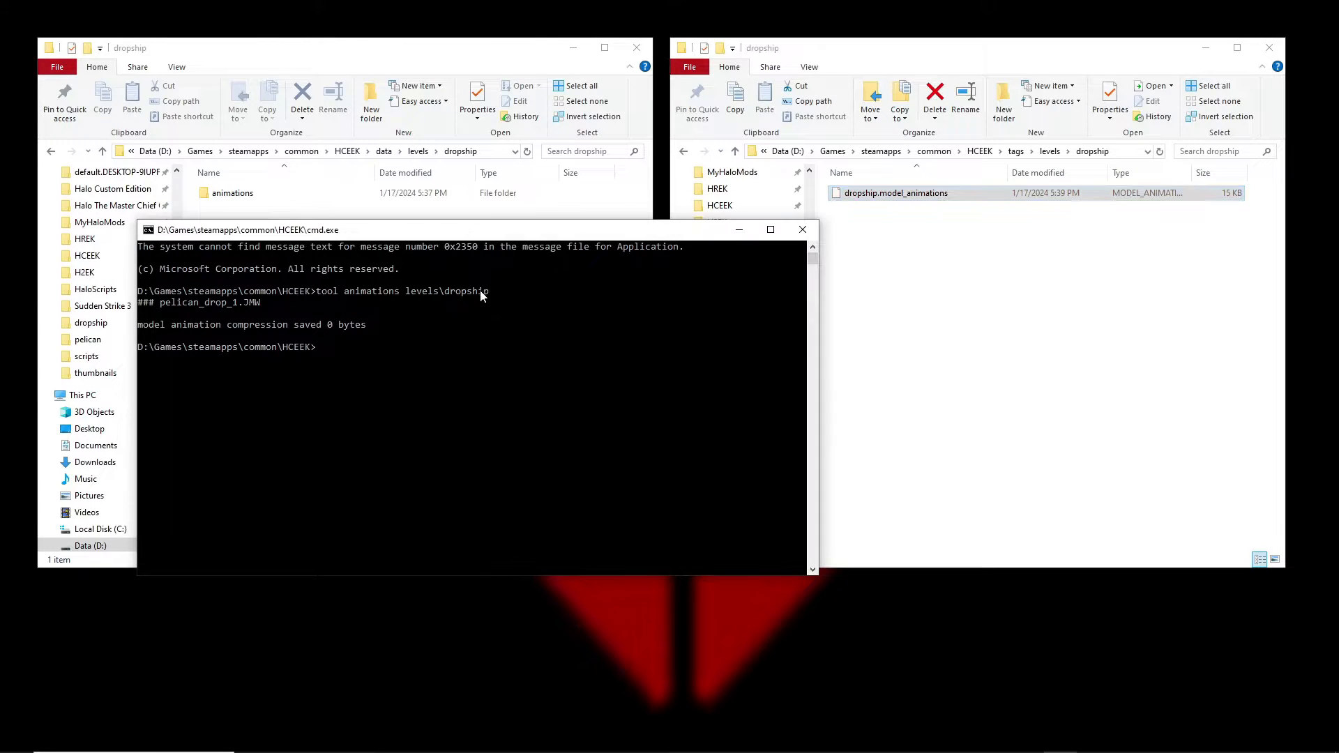
left_click(868, 283)
left_click(900, 195)
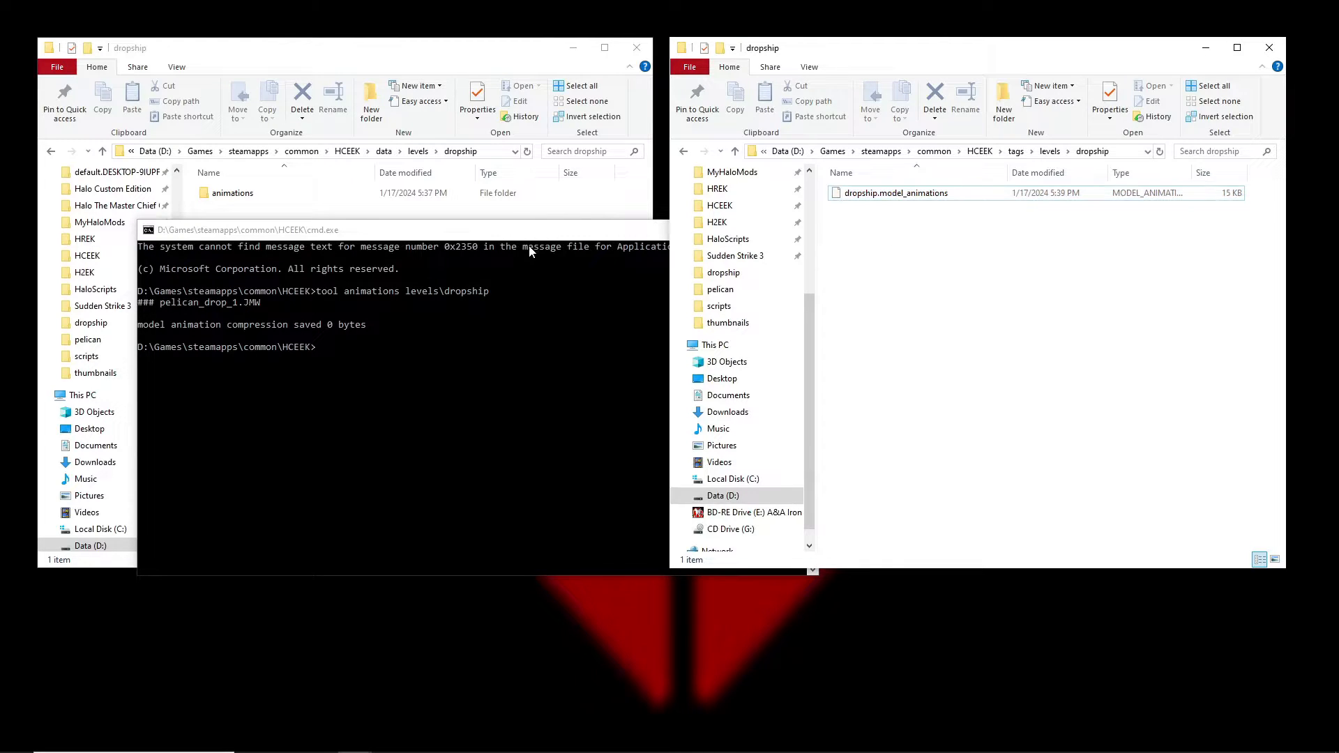
left_click_drag(509, 233, 443, 246)
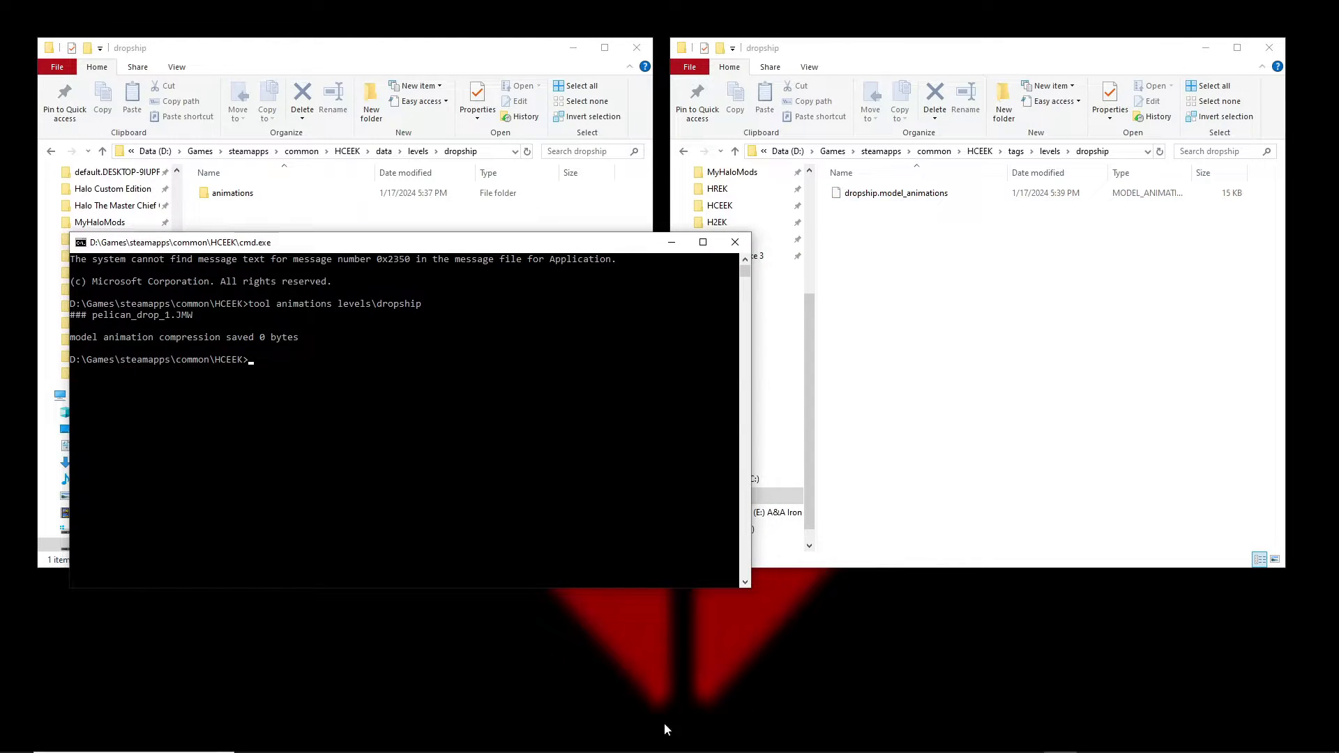
mouse_move(765, 727)
left_click(1019, 739)
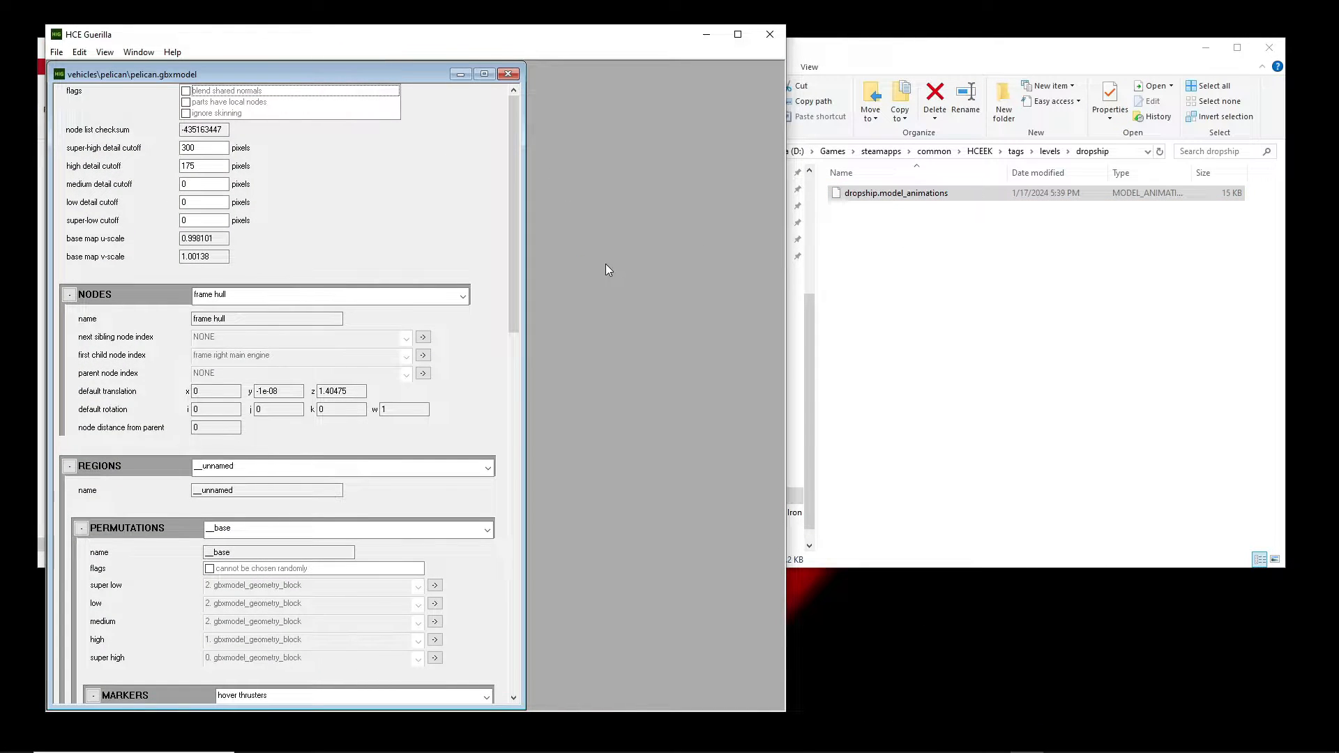
Inspect pelican_drop_1 in dropship.model_animations: 659 frames, node checksum -435163447.
left_click_drag(391, 111, 465, 94)
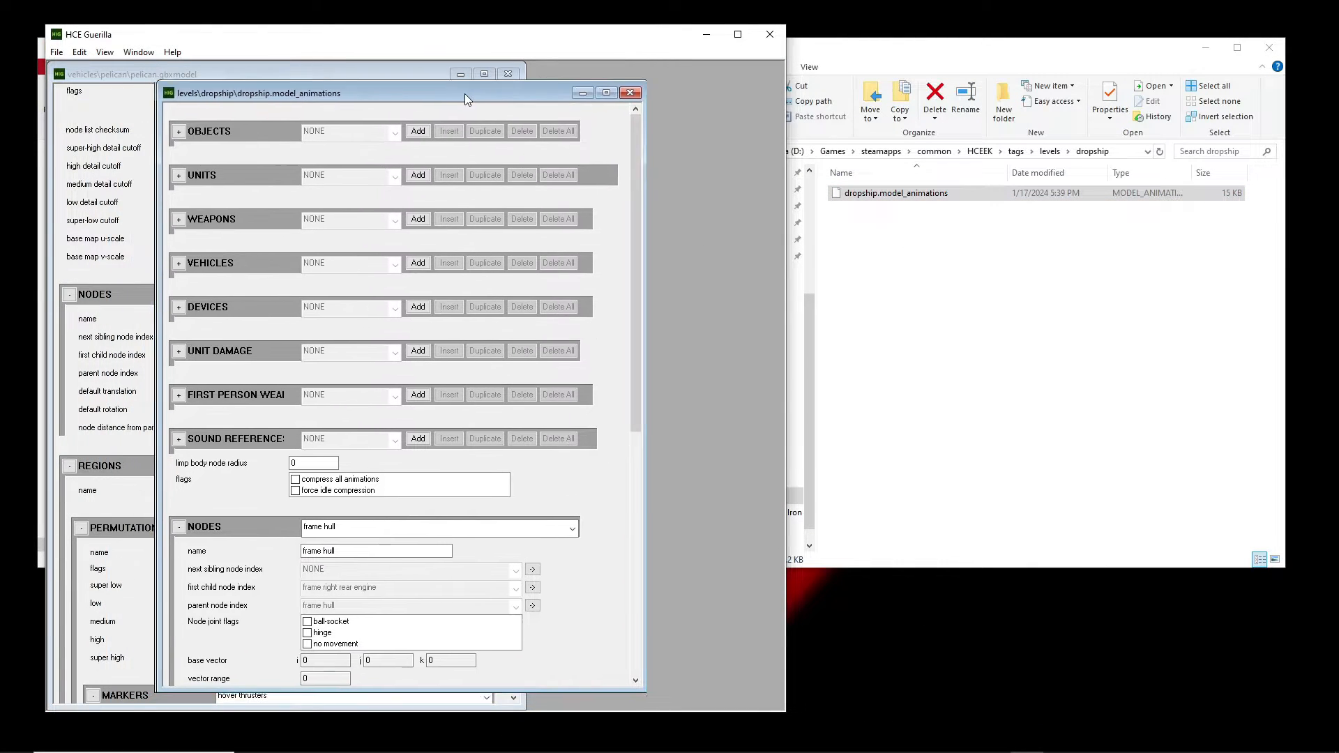
scroll(638, 247, "down", 1)
left_click_drag(638, 247, 653, 487)
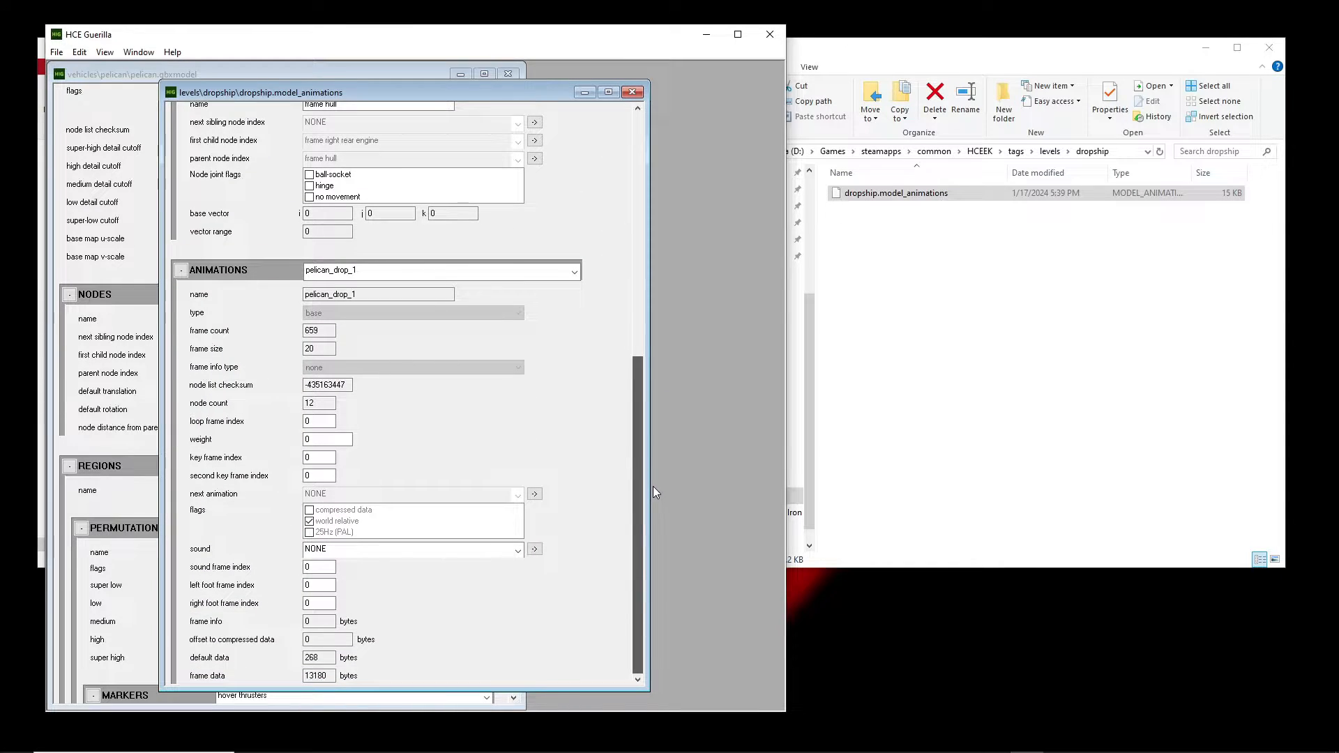
double_click(320, 330)
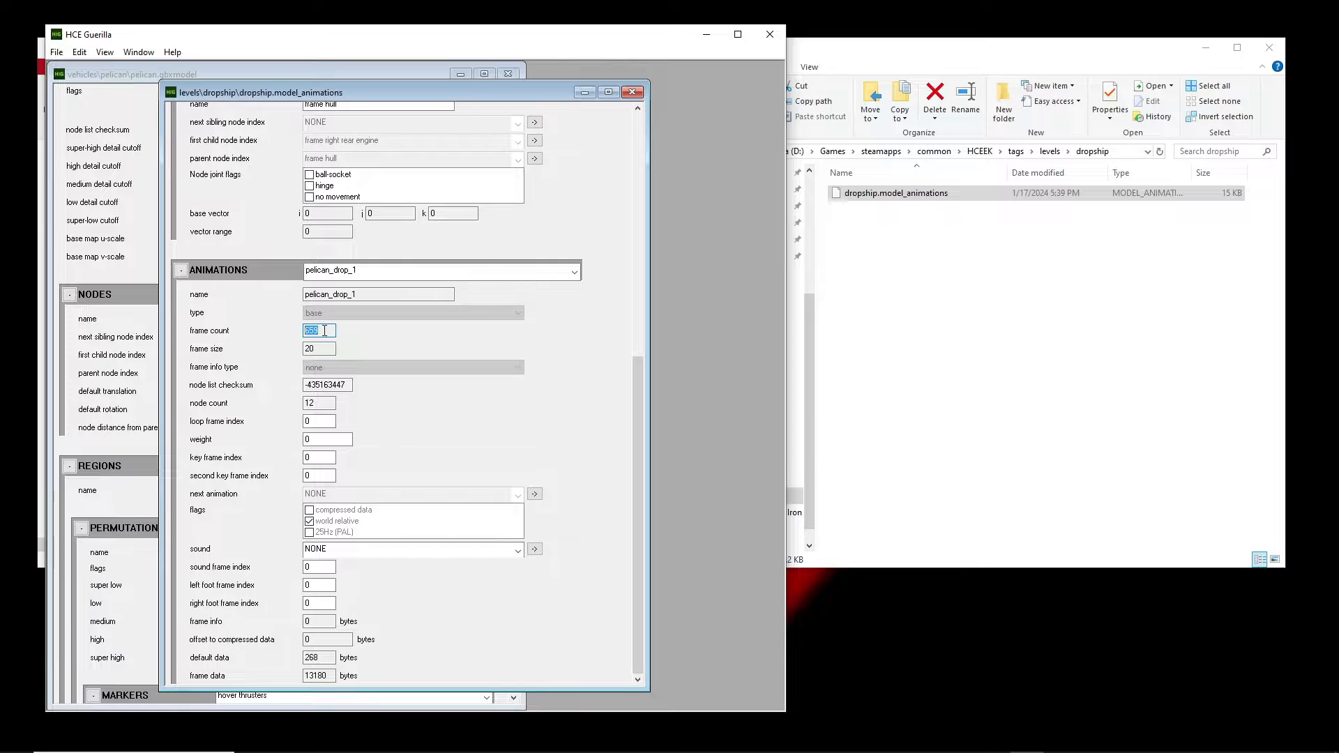
left_click(323, 330)
double_click(322, 349)
double_click(319, 344)
left_click_drag(354, 385, 322, 373)
left_click(368, 273)
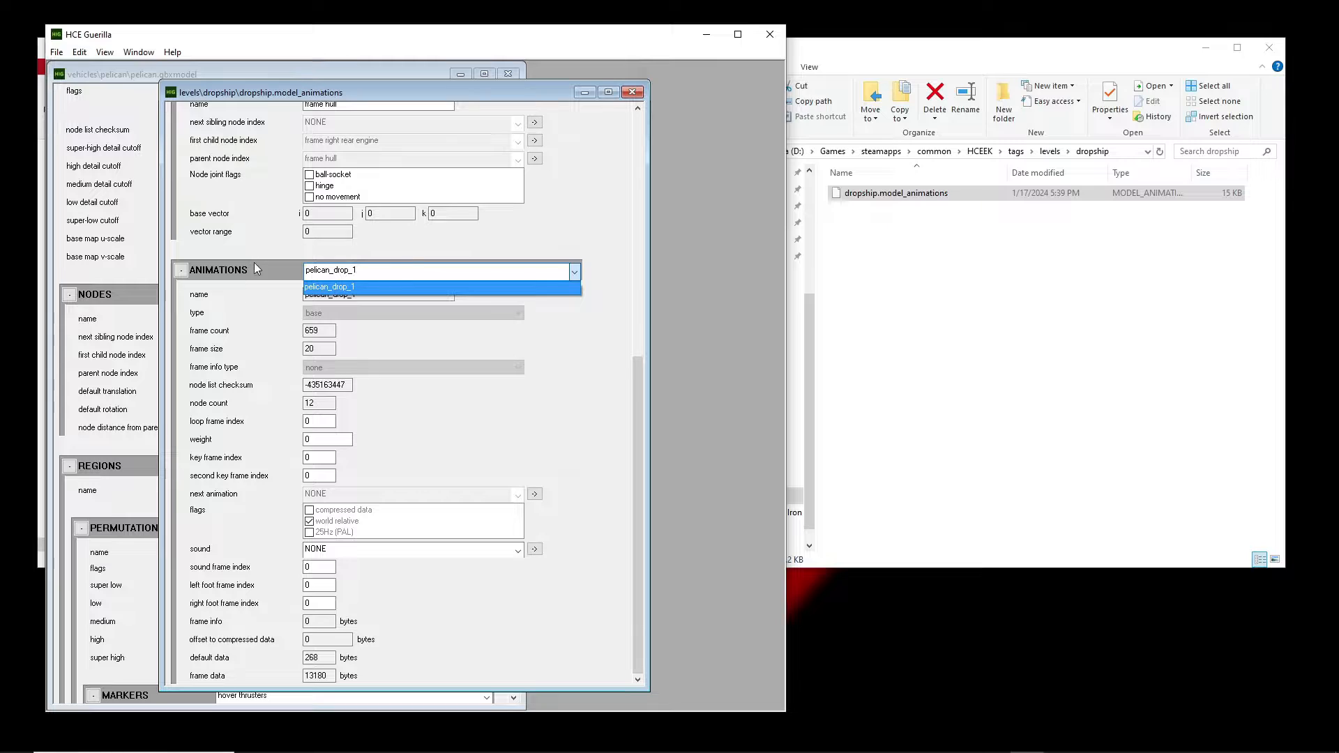
left_click(591, 373)
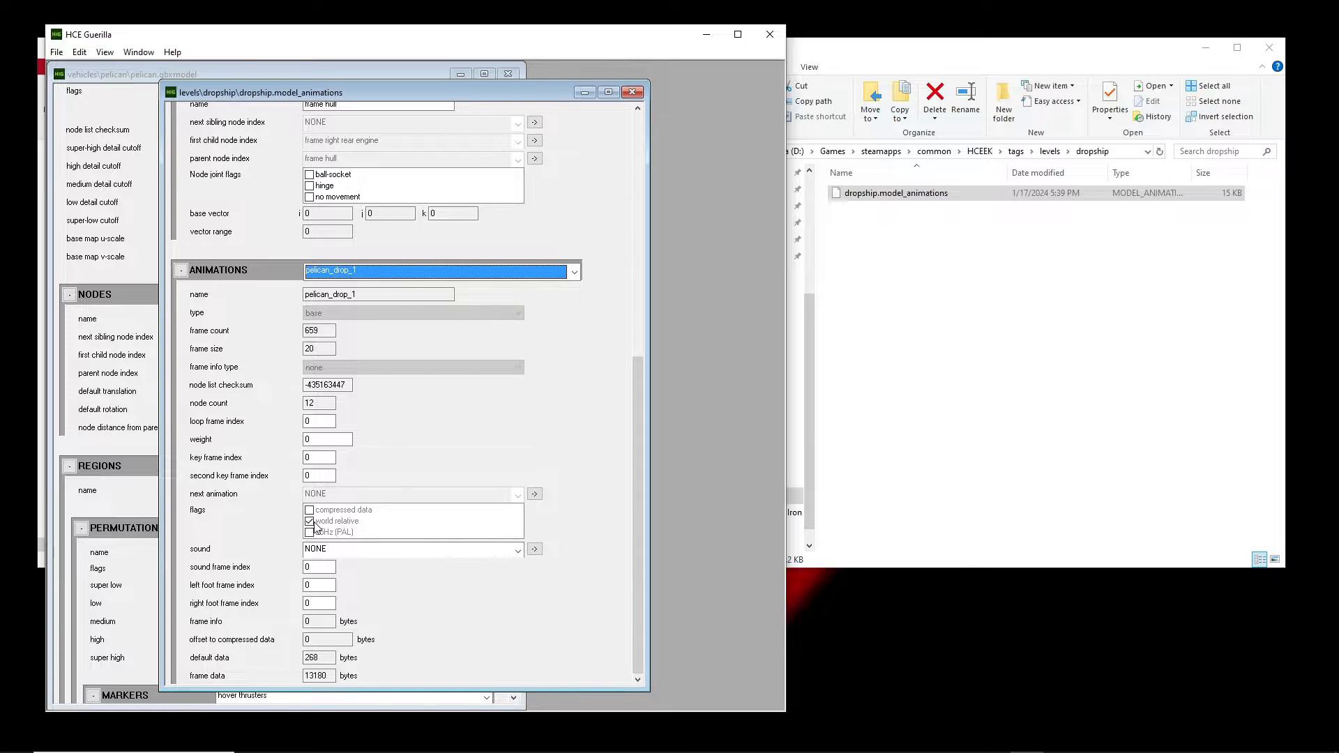
Close the dropship.model_animations tag and exit Guerilla.
left_click_drag(637, 493, 637, 491)
scroll(617, 378, "down", 4)
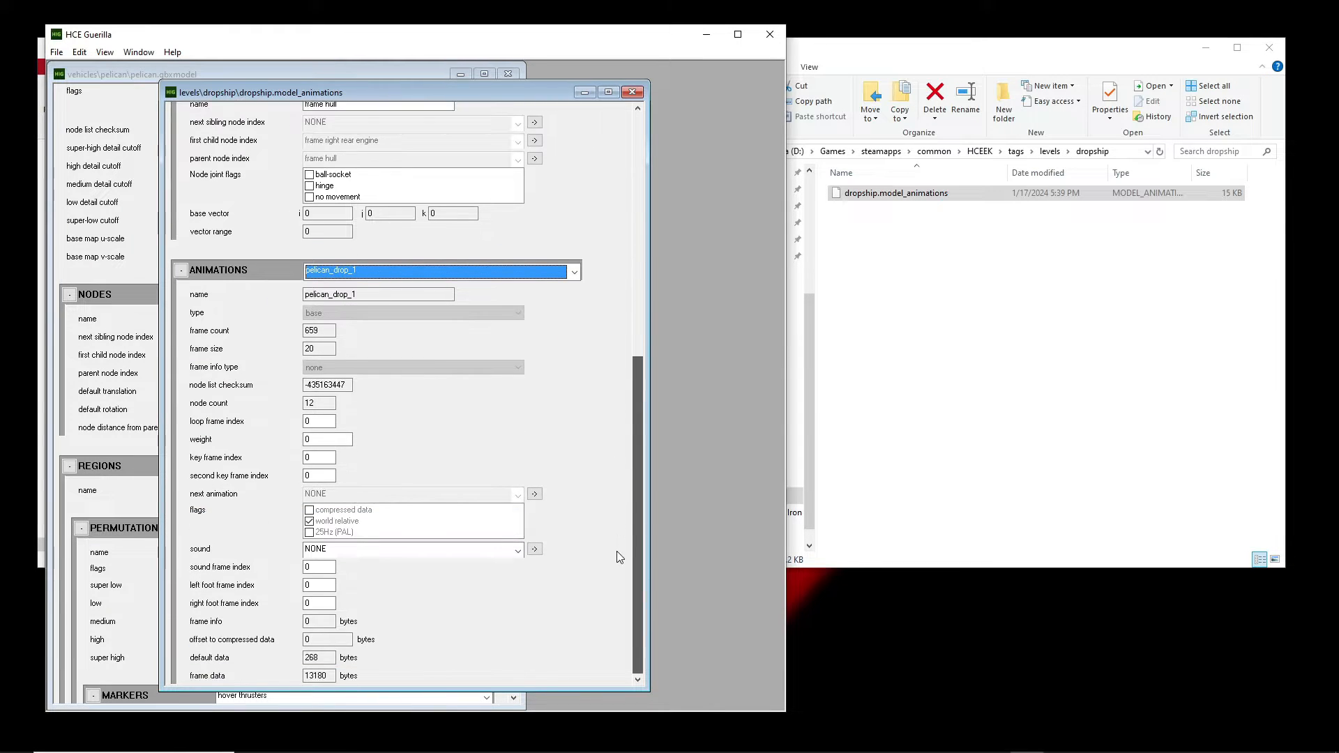
left_click(632, 93)
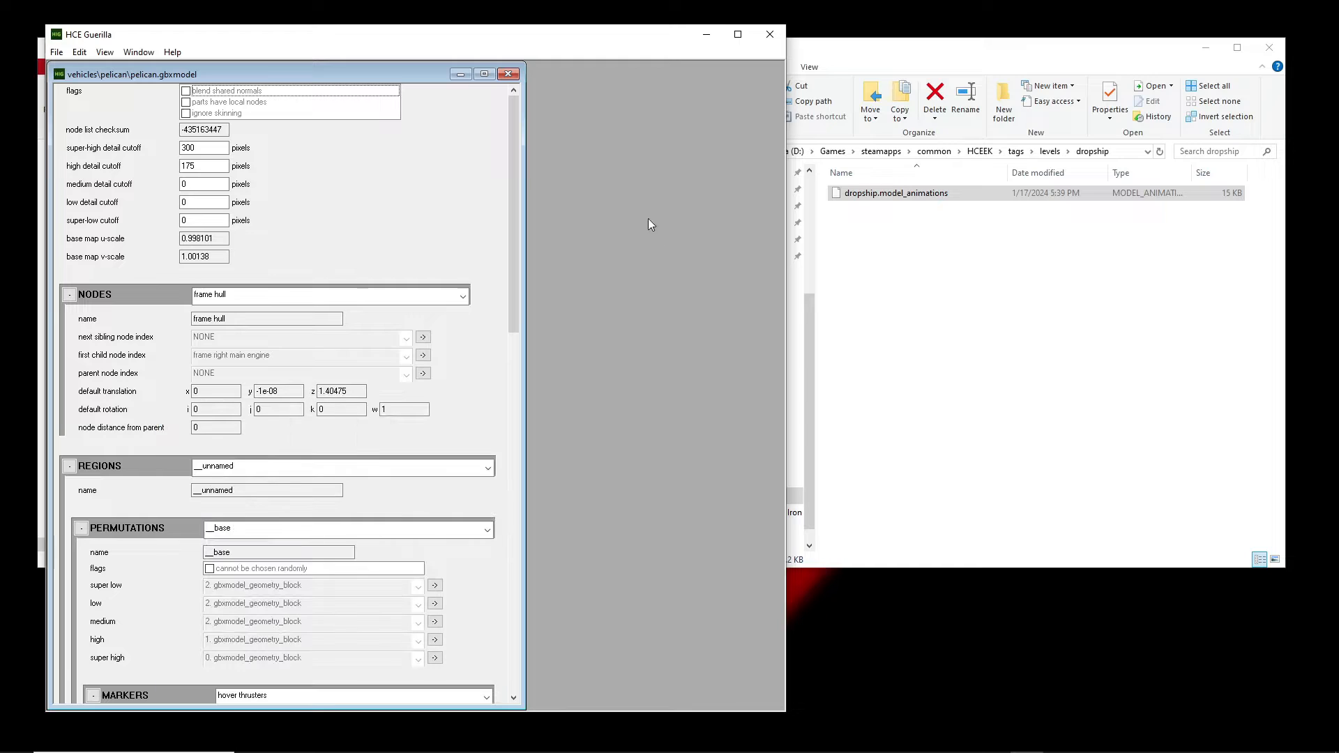
left_click(769, 36)
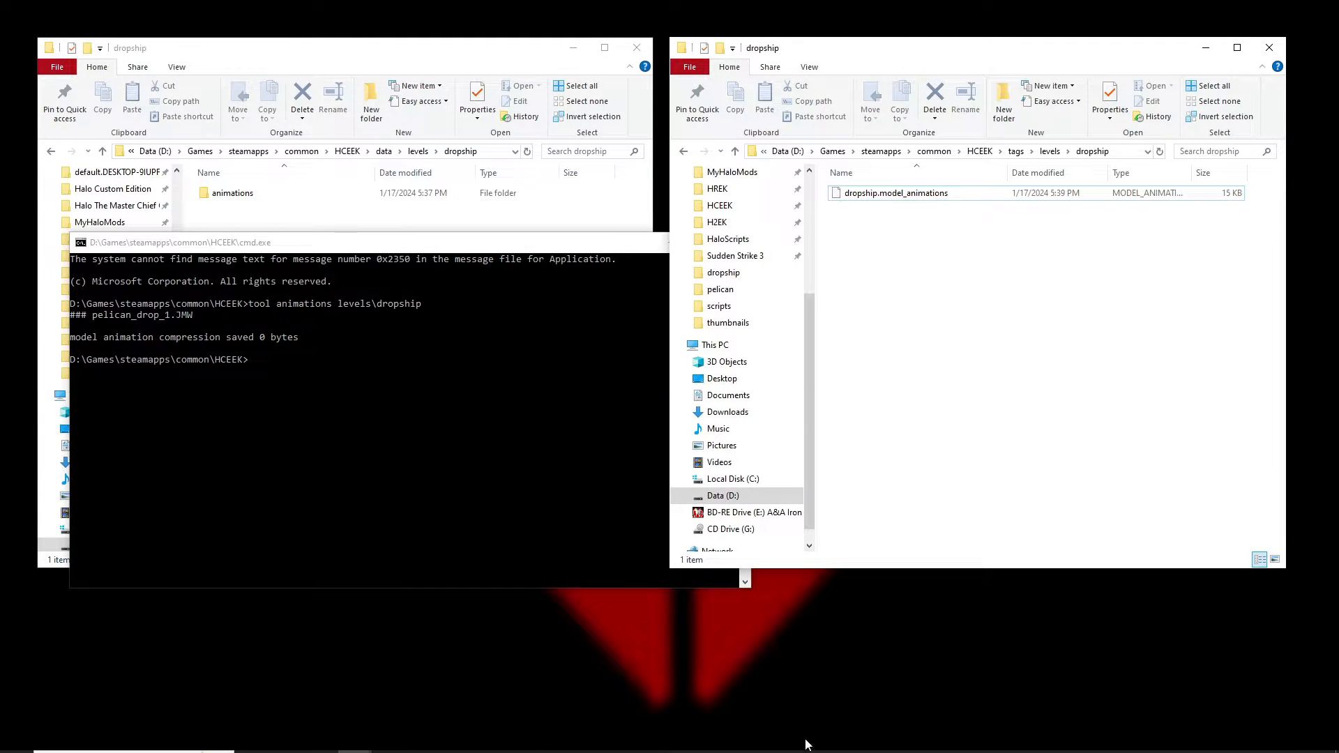
Launch Sapien from the HCEEK folder and load tags\levels\dropship\dropship.scenario.
left_click(347, 151)
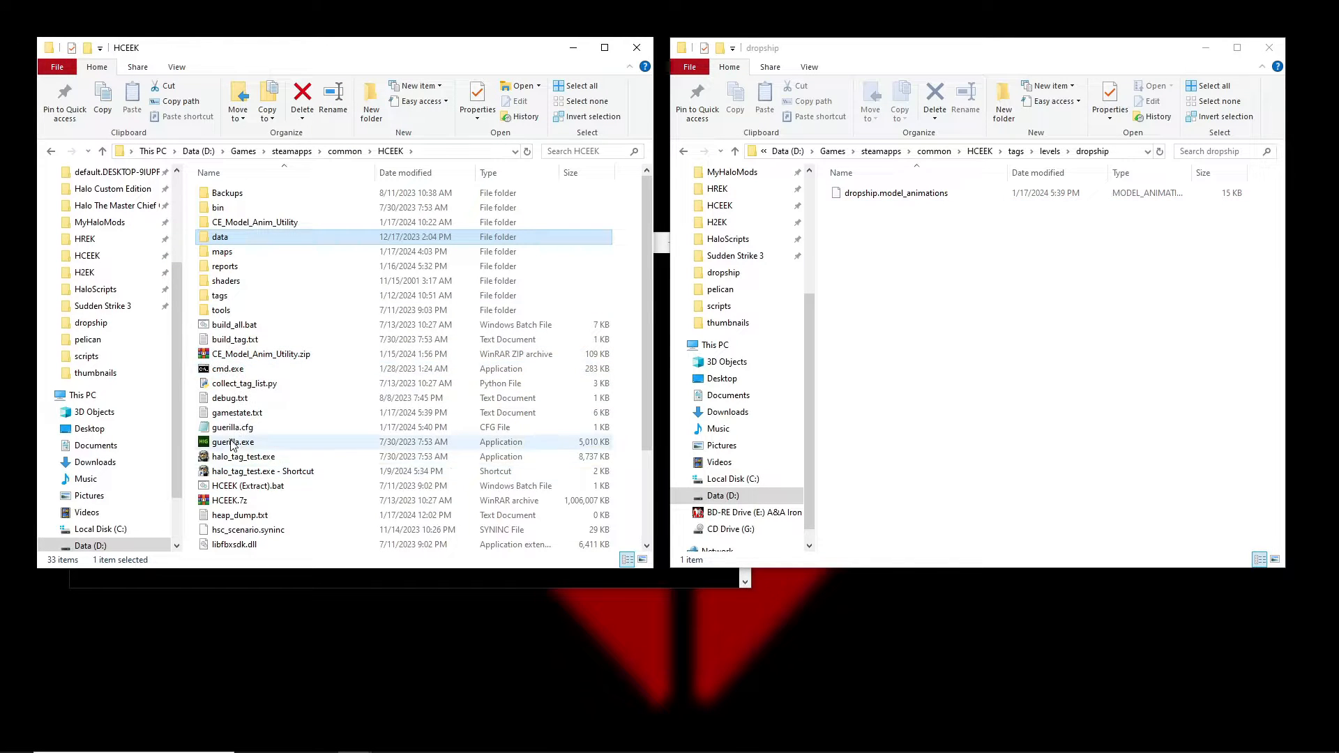
scroll(237, 452, "down", 3)
double_click(233, 471)
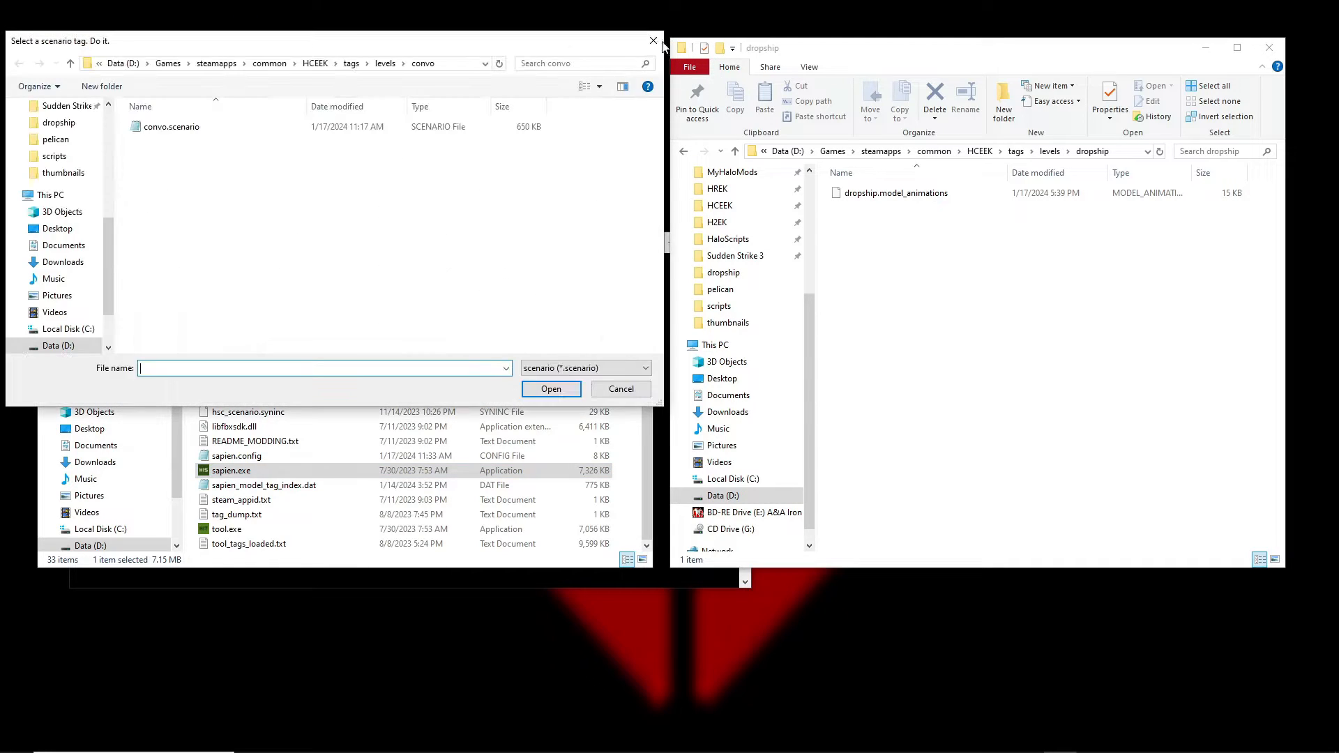
left_click(657, 41)
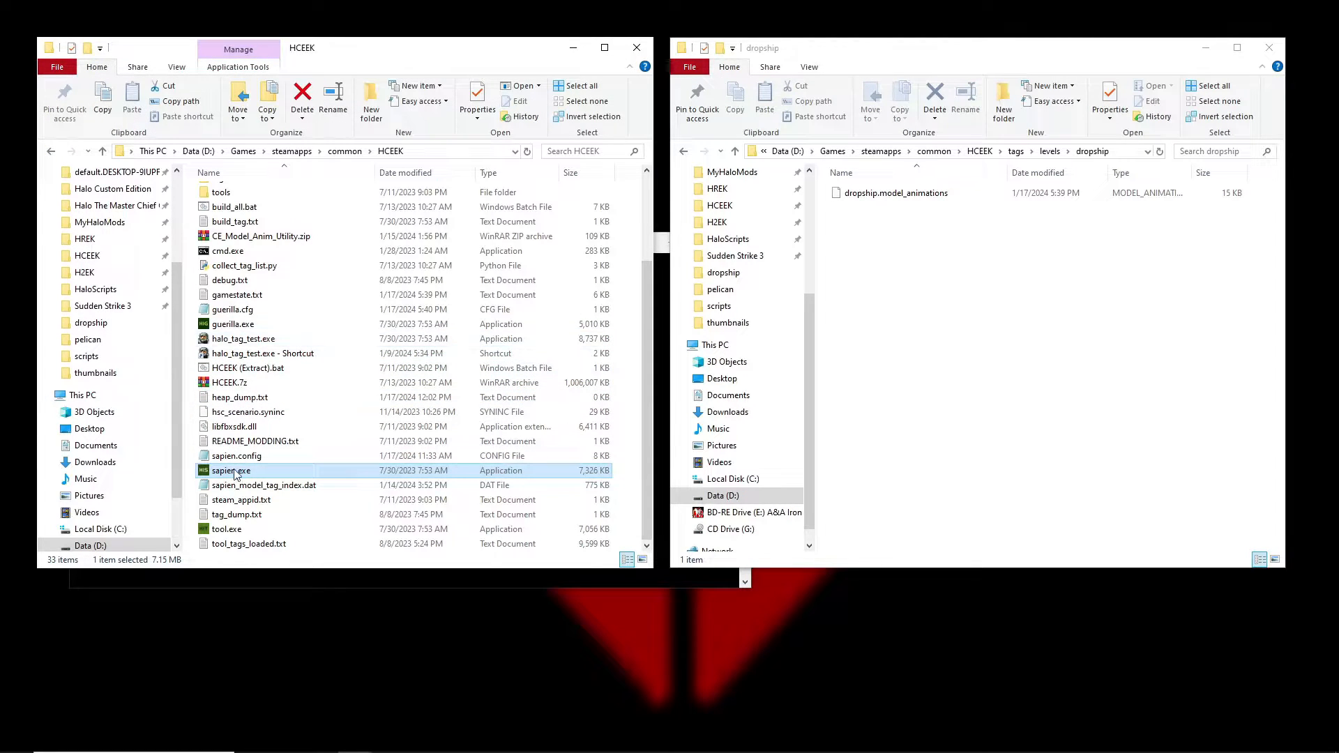
double_click(234, 325)
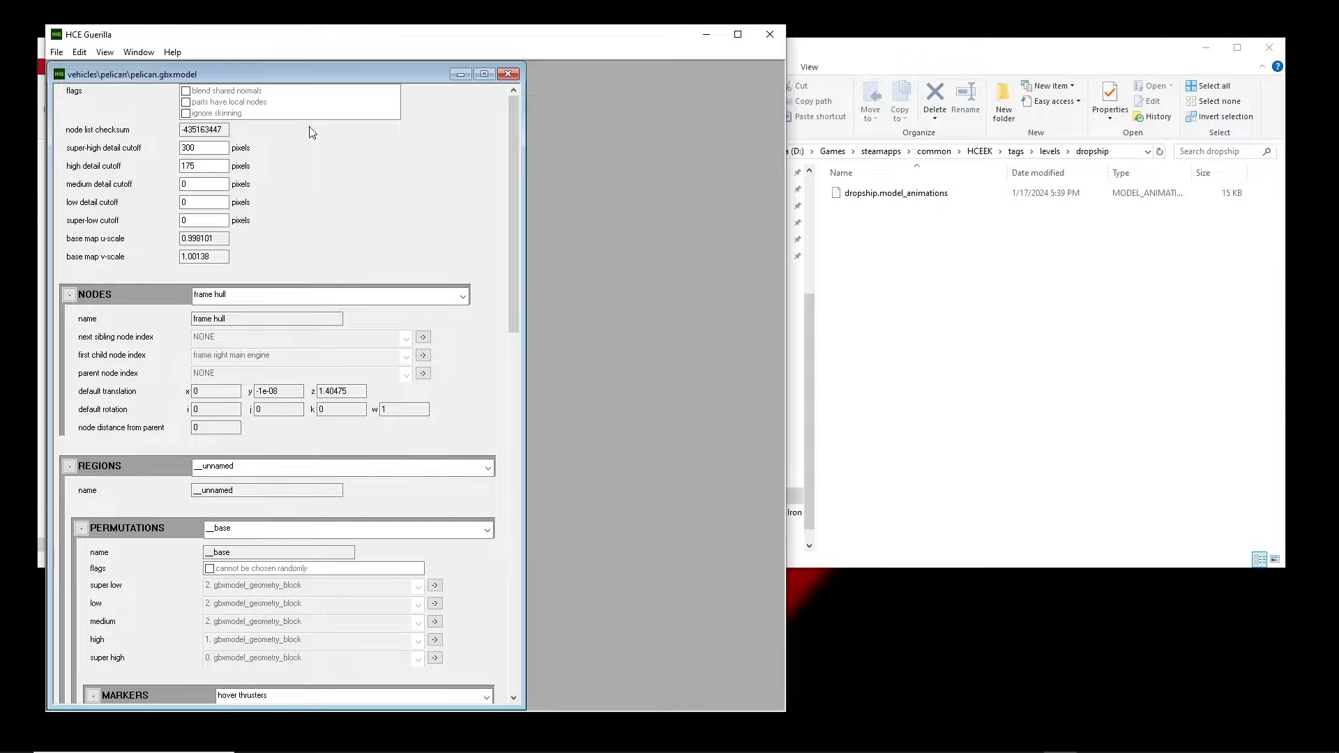
left_click(508, 74)
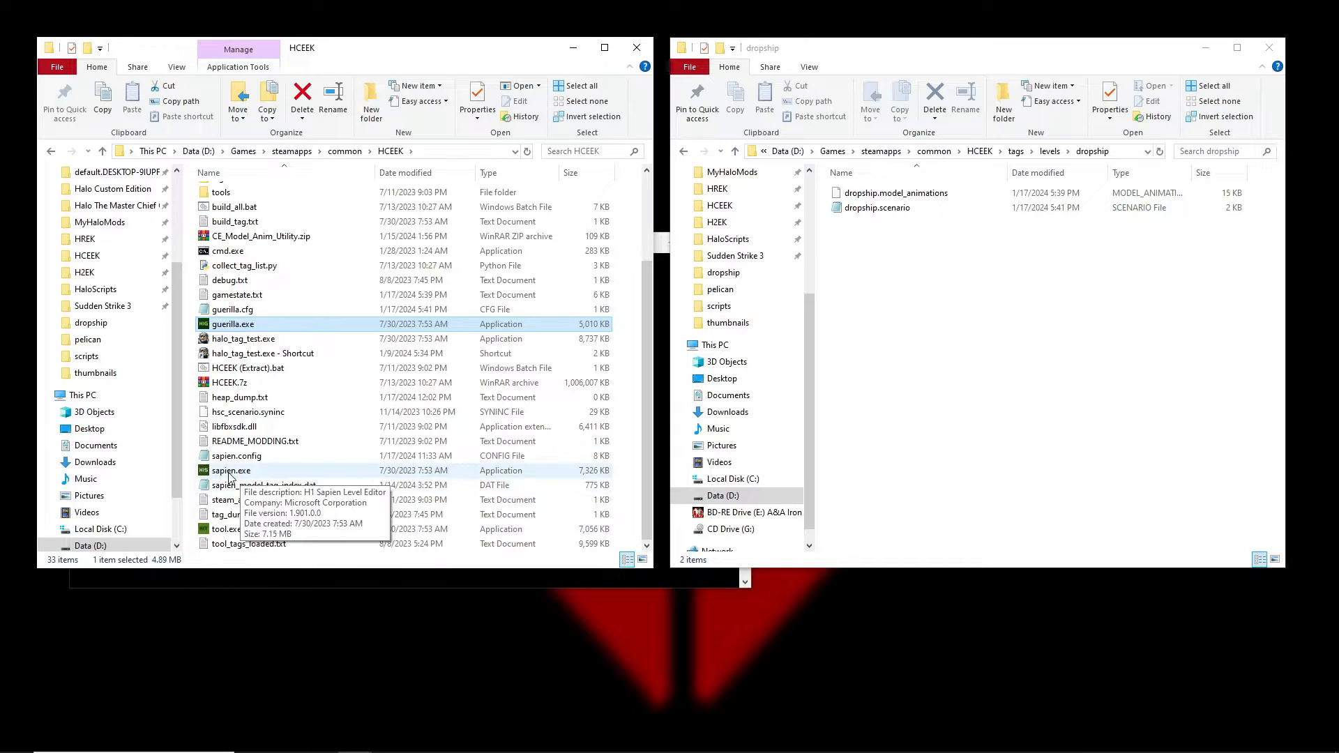
double_click(229, 473)
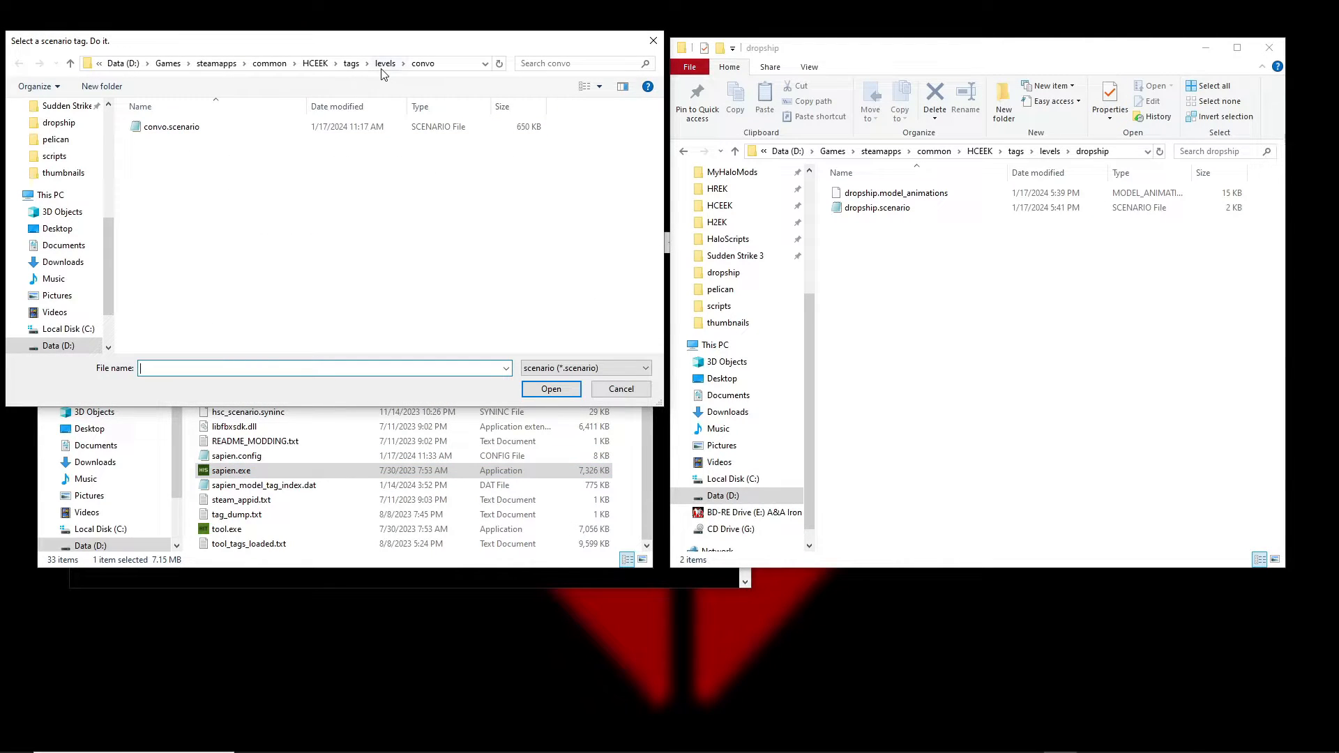
left_click(385, 64)
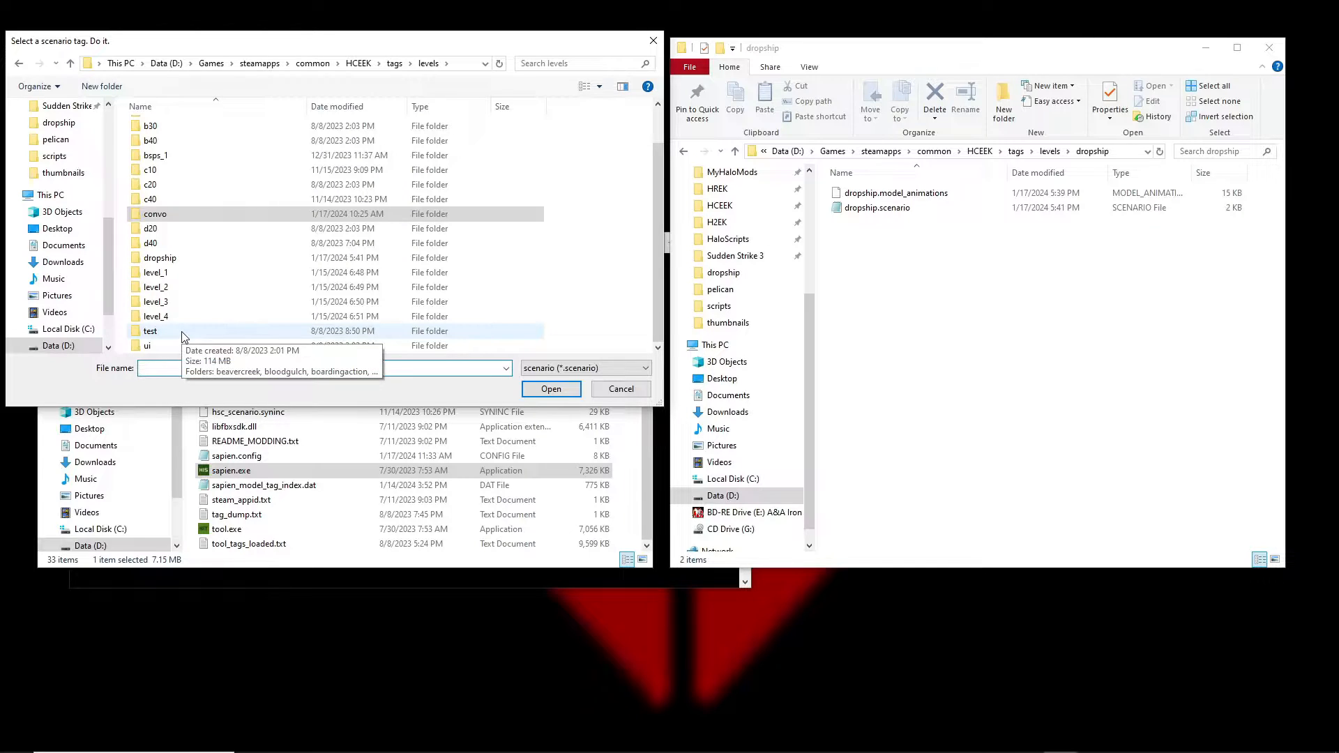
double_click(176, 259)
double_click(177, 127)
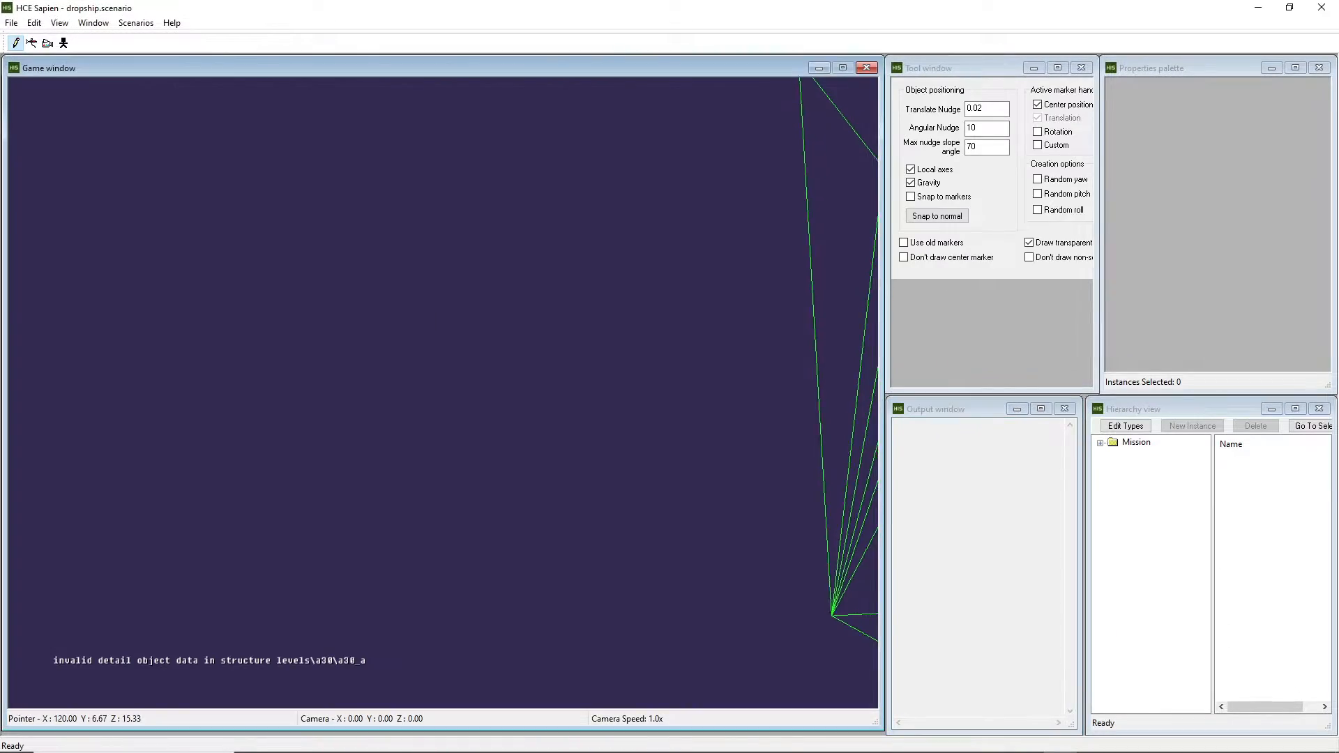
Raise the camera speed and fly up over the forested hill and into the canyon.
key("shift")
key("shift")
key("shift")
key("d")
key("shift")
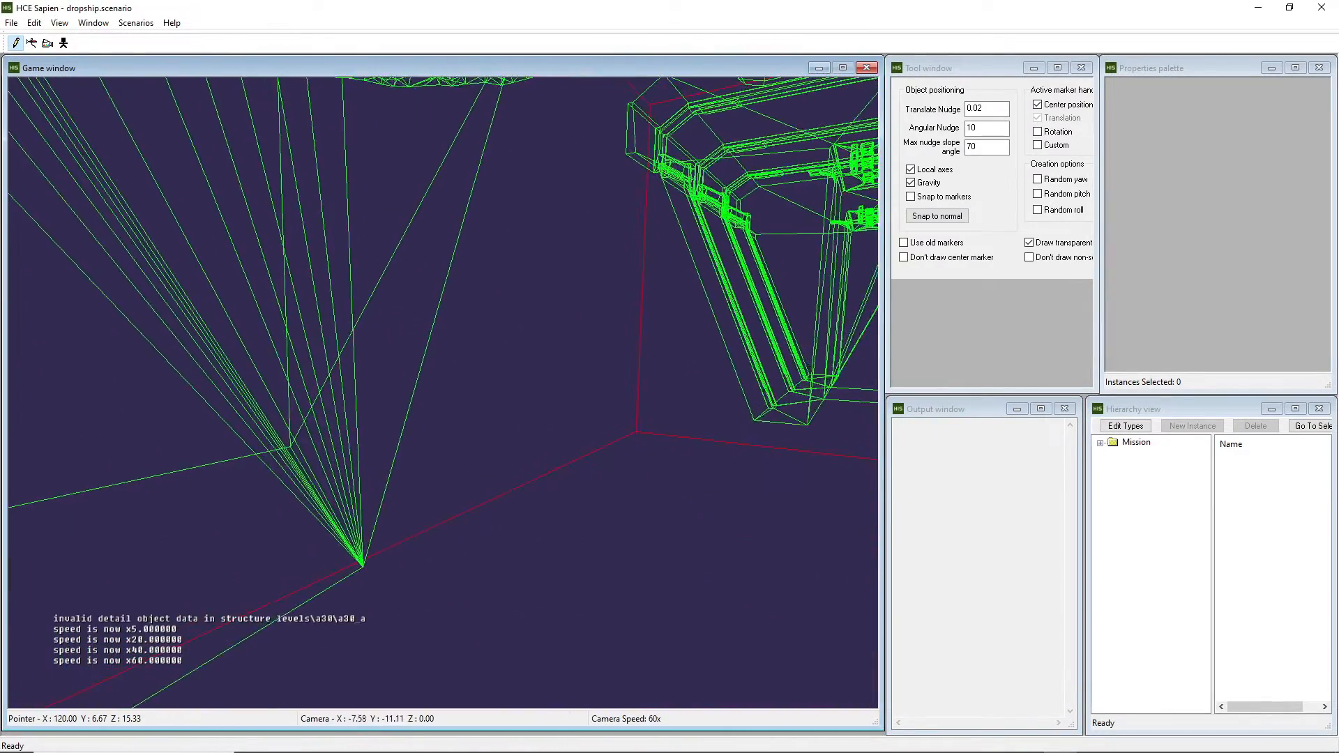
key("w")
key("r")
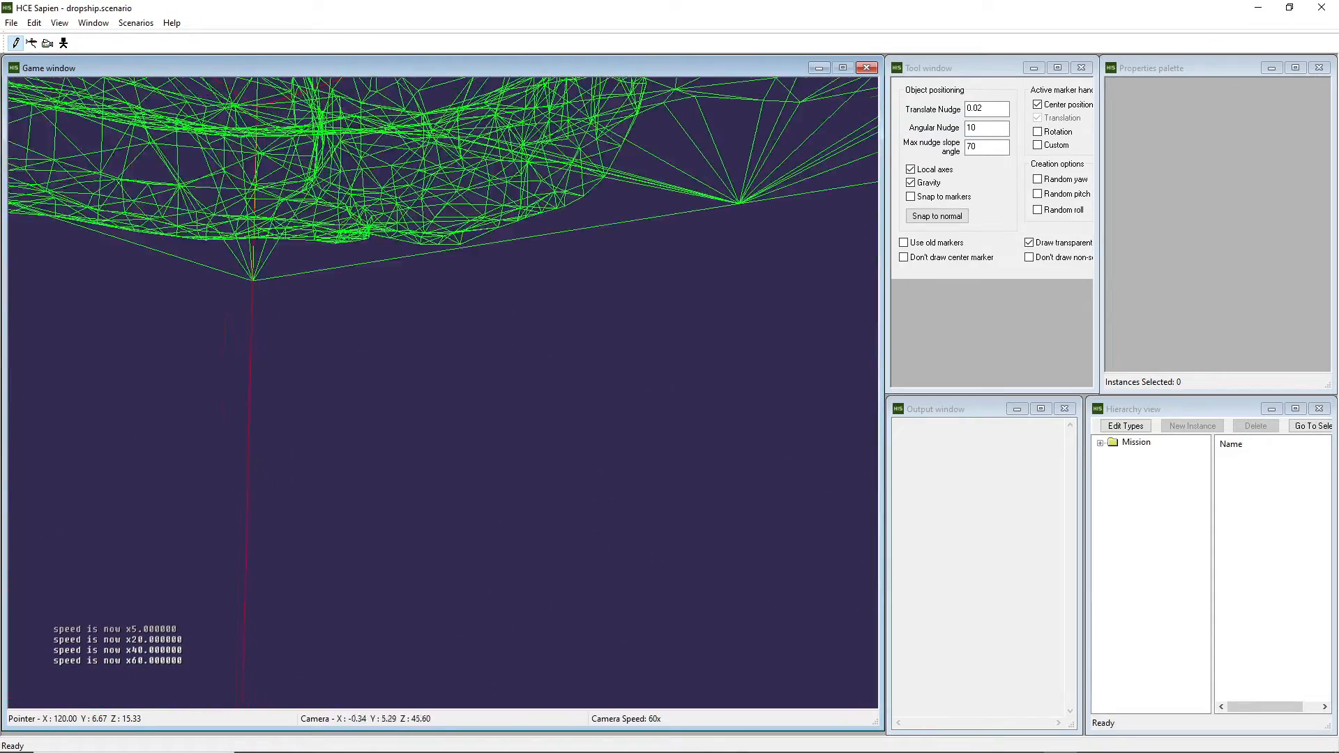
key("r")
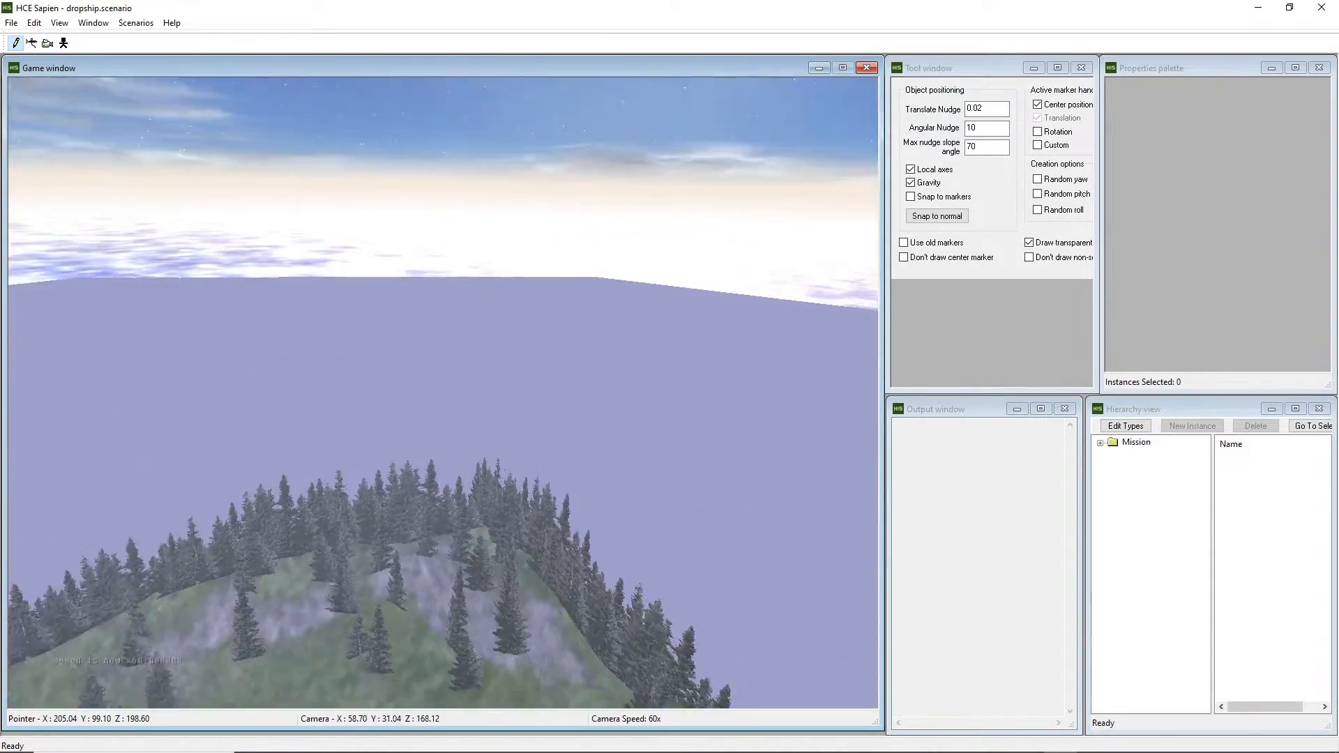
key("w")
key("w")
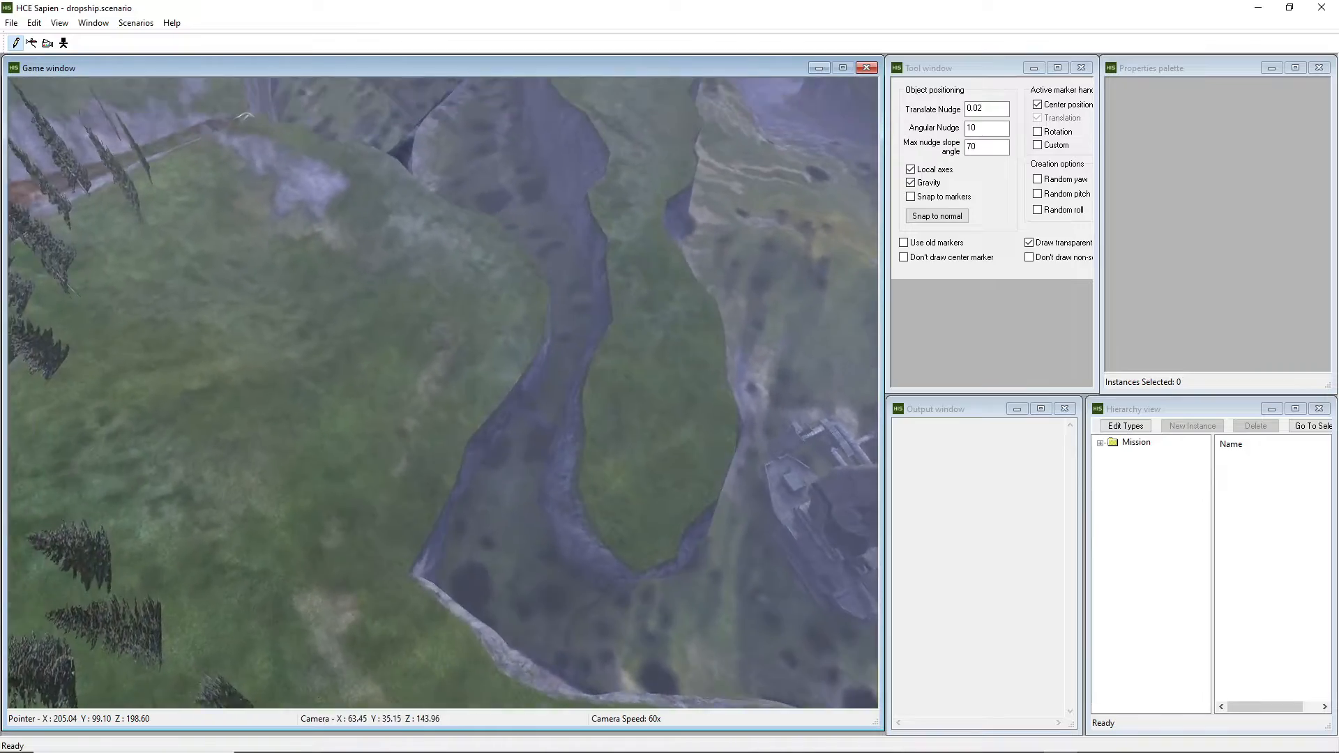
key("w")
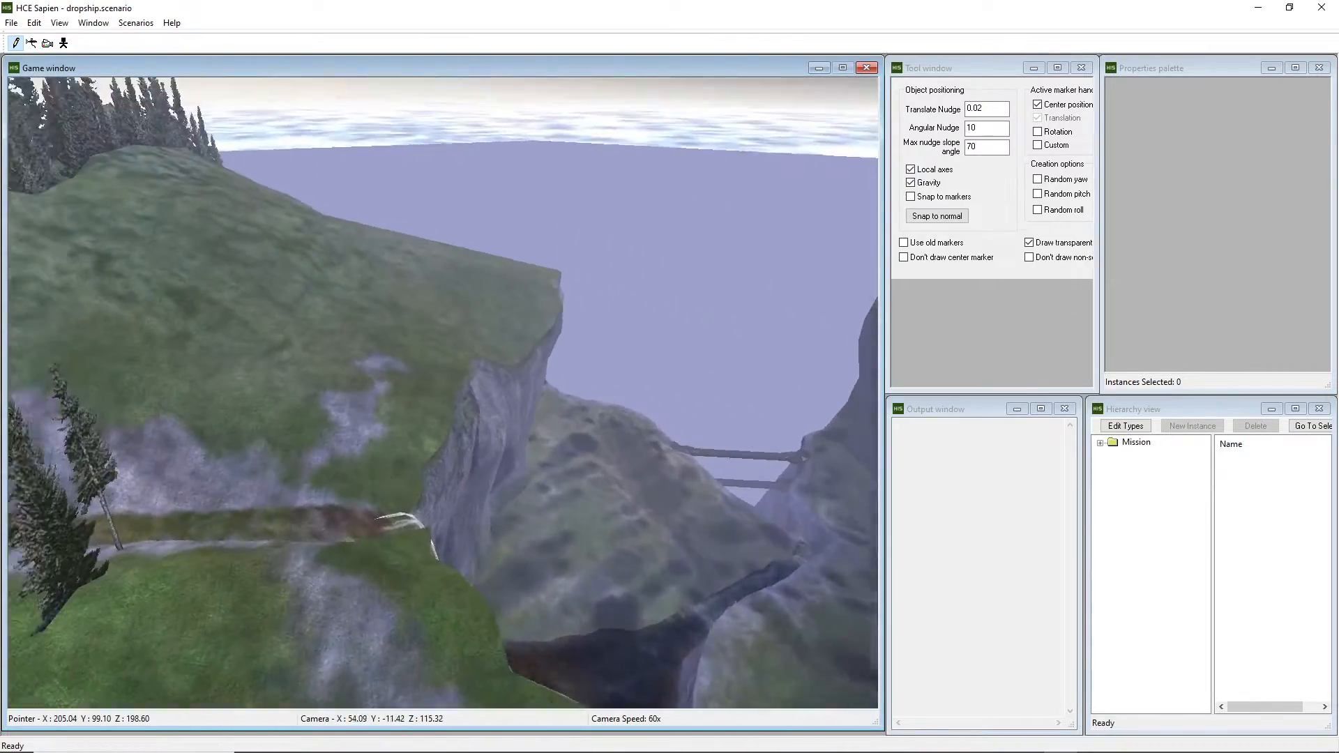
key("w")
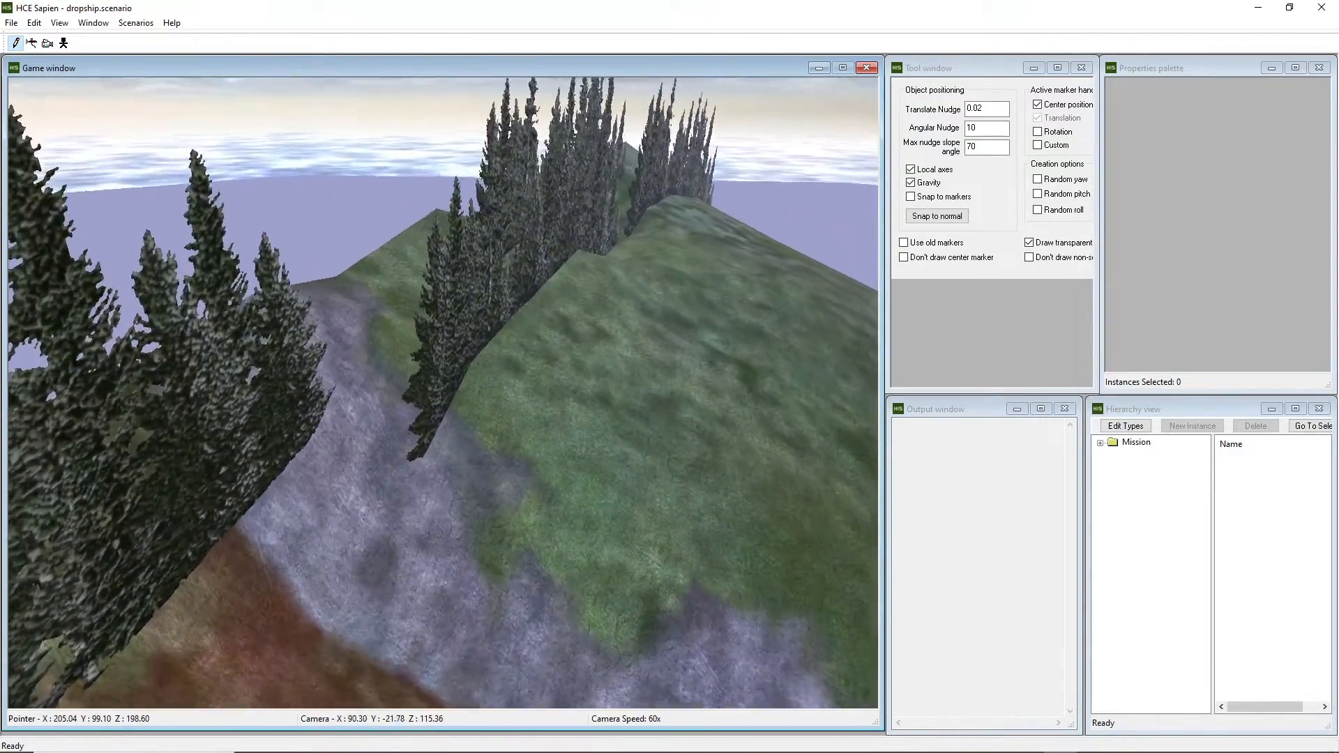
Fly past the cliff and stone ladders and settle above the grassy hilltop.
key("w")
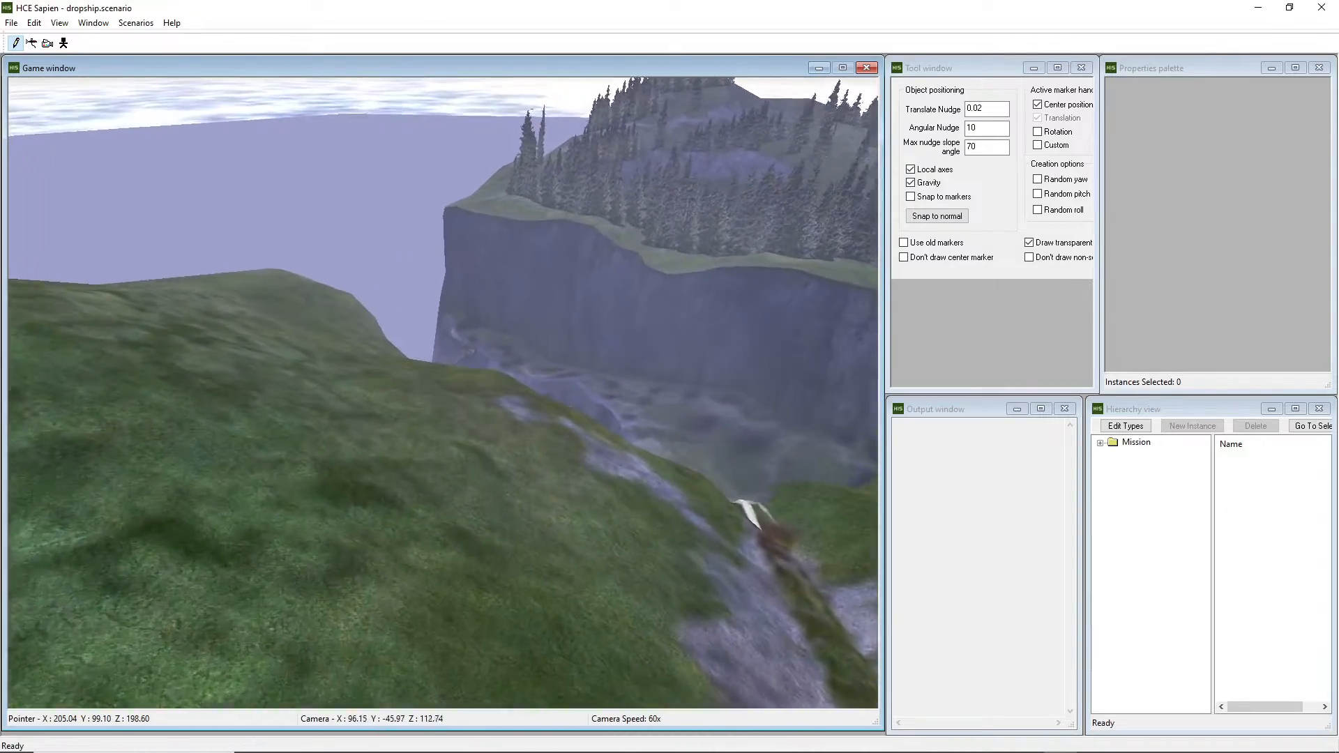
key("w")
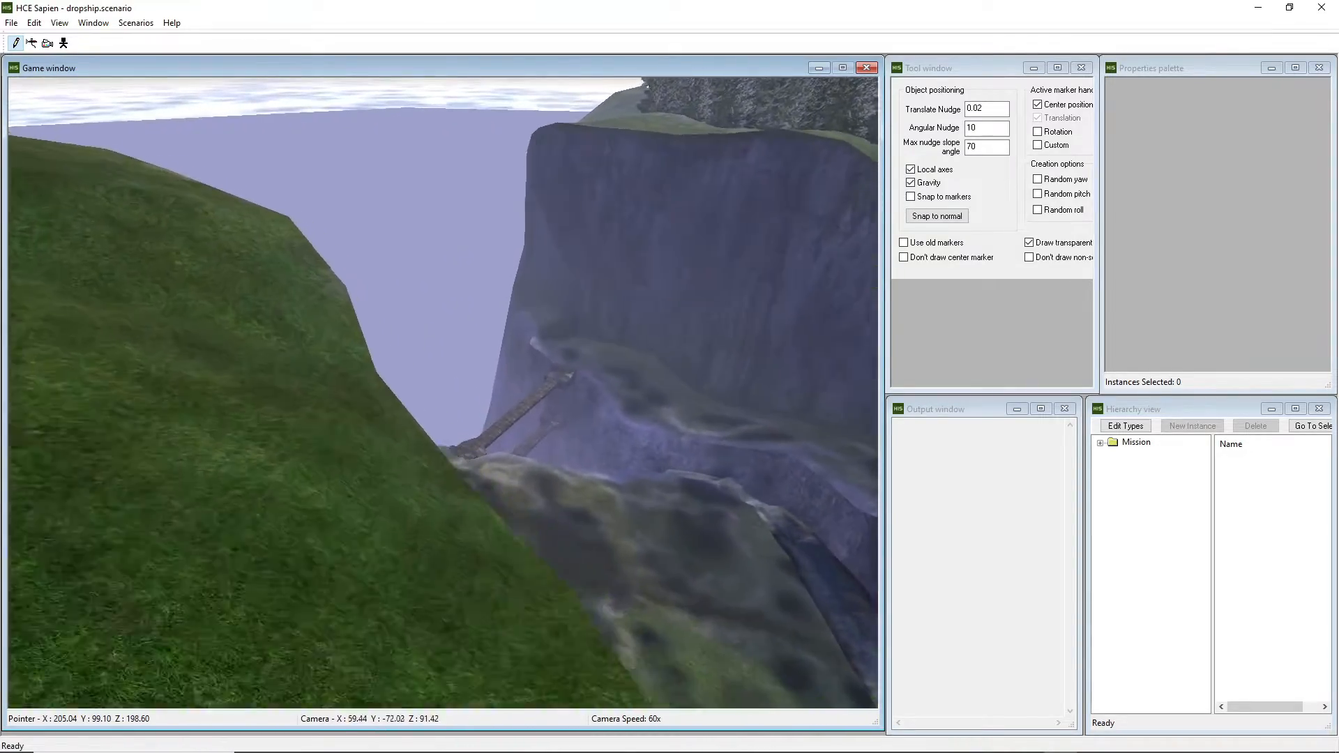
key("w")
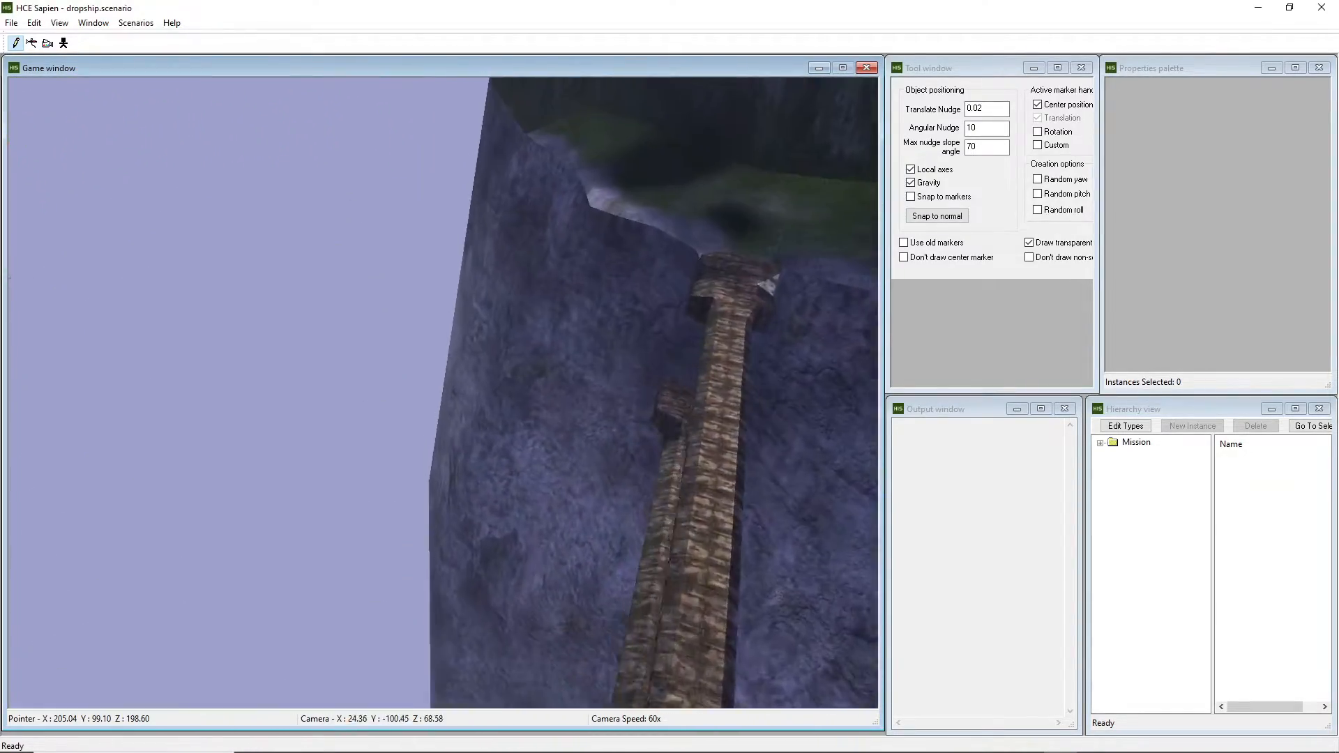
key("w")
key("r")
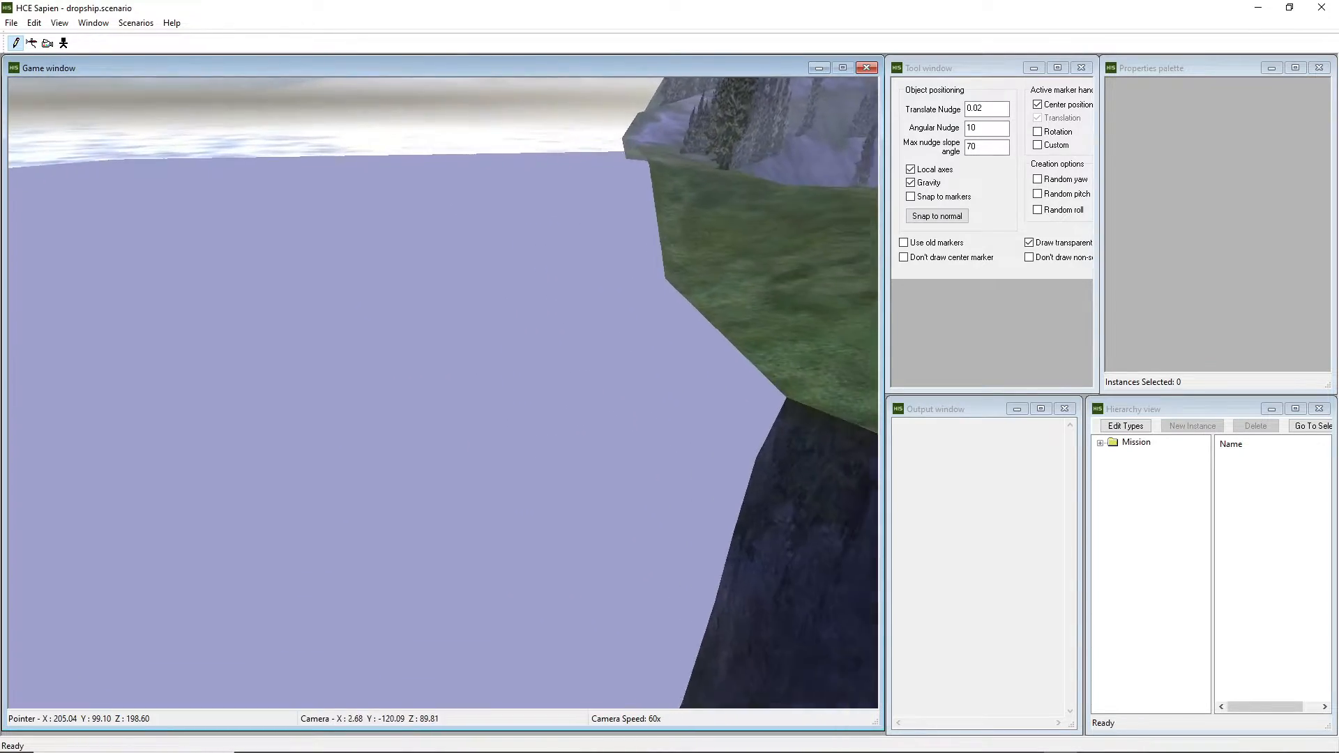
key("d")
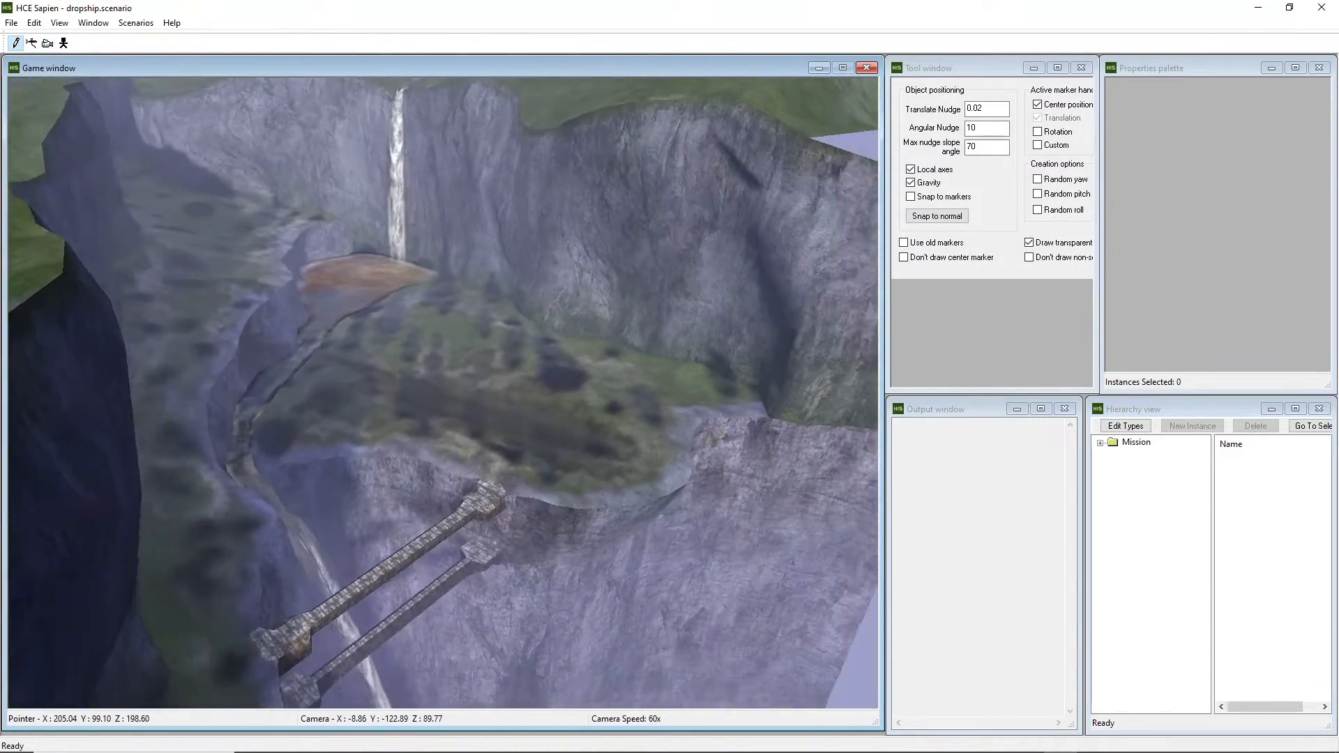
key("w")
key("f")
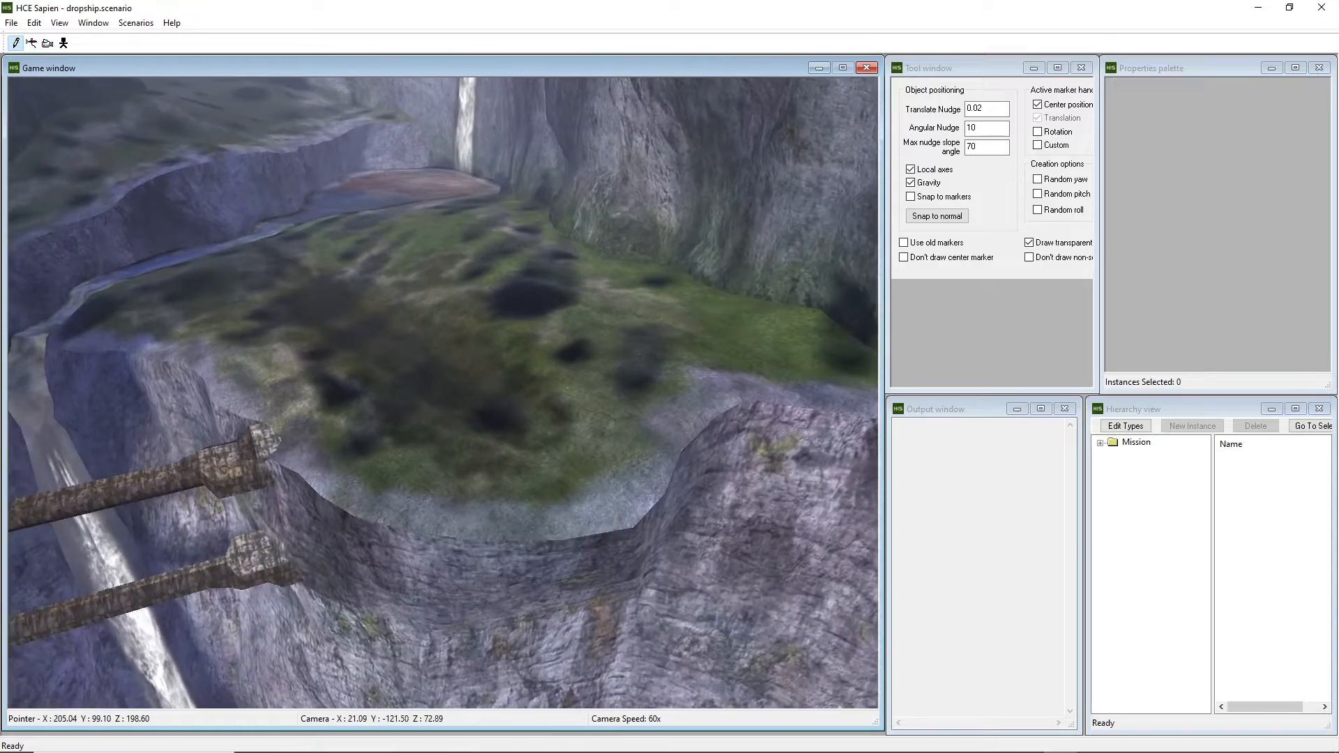
key("w")
key("f")
middle_click_drag(593, 335, 451, 335)
Place a player starting point on the grassy hilltop and nudge it into position.
key("w")
double_click(1109, 445)
left_click(1172, 467)
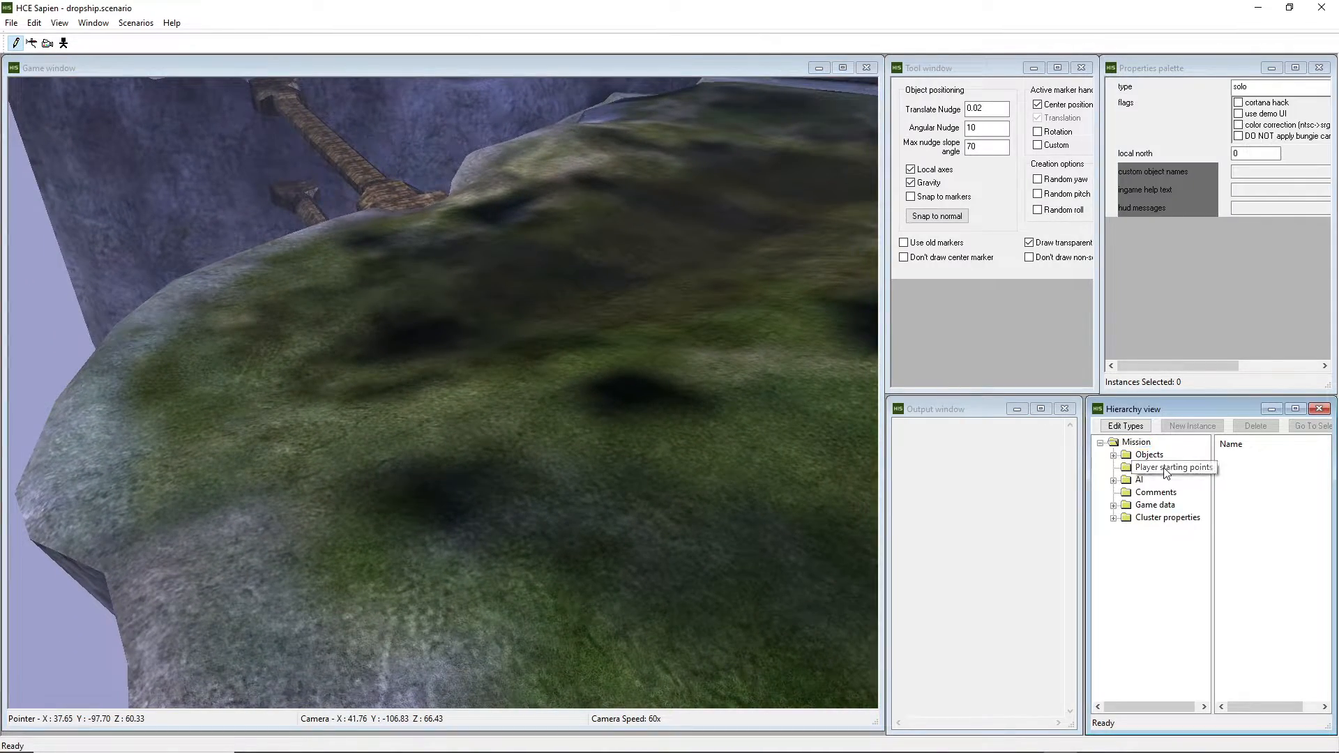
right_click(639, 519)
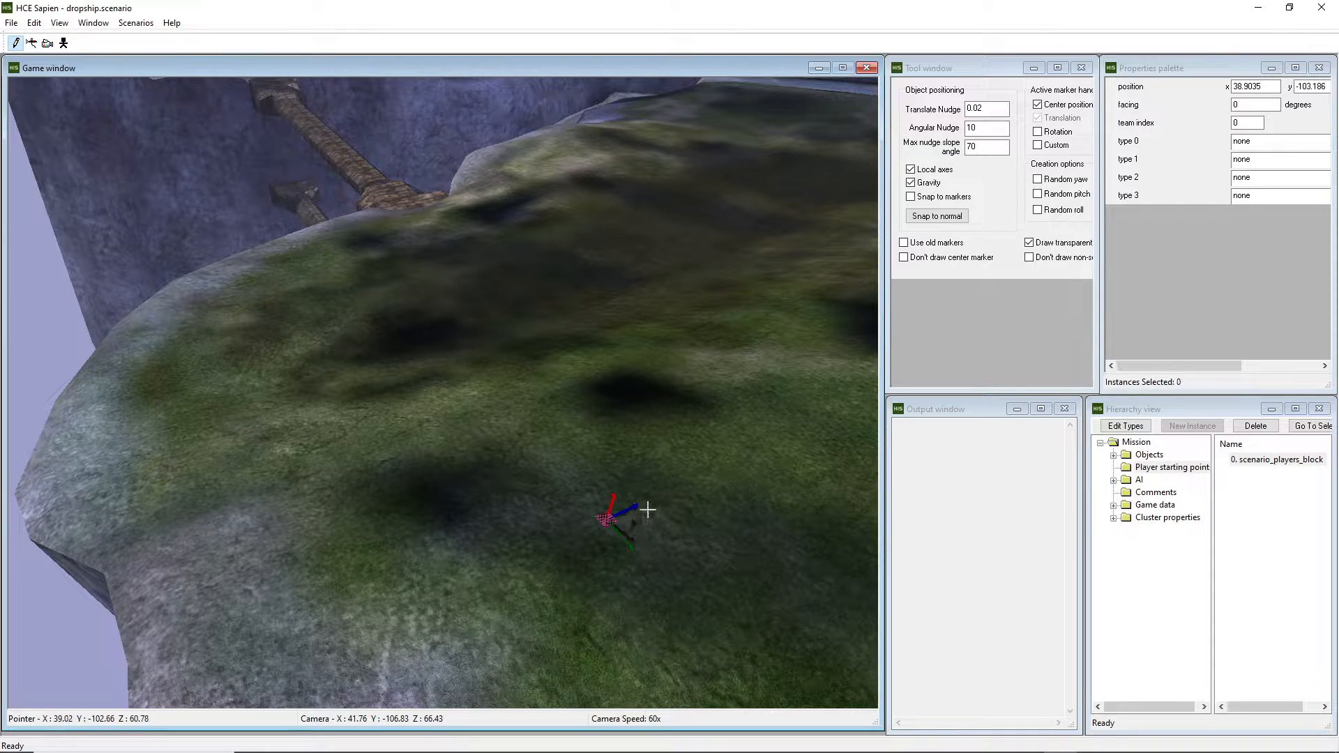
left_click_drag(619, 518, 605, 525)
key("w")
mouse_move(604, 524)
middle_mouse_down()
mouse_move(632, 545)
mouse_move(716, 549)
mouse_move(733, 640)
middle_mouse_up()
middle_click_drag(443, 392, 441, 382)
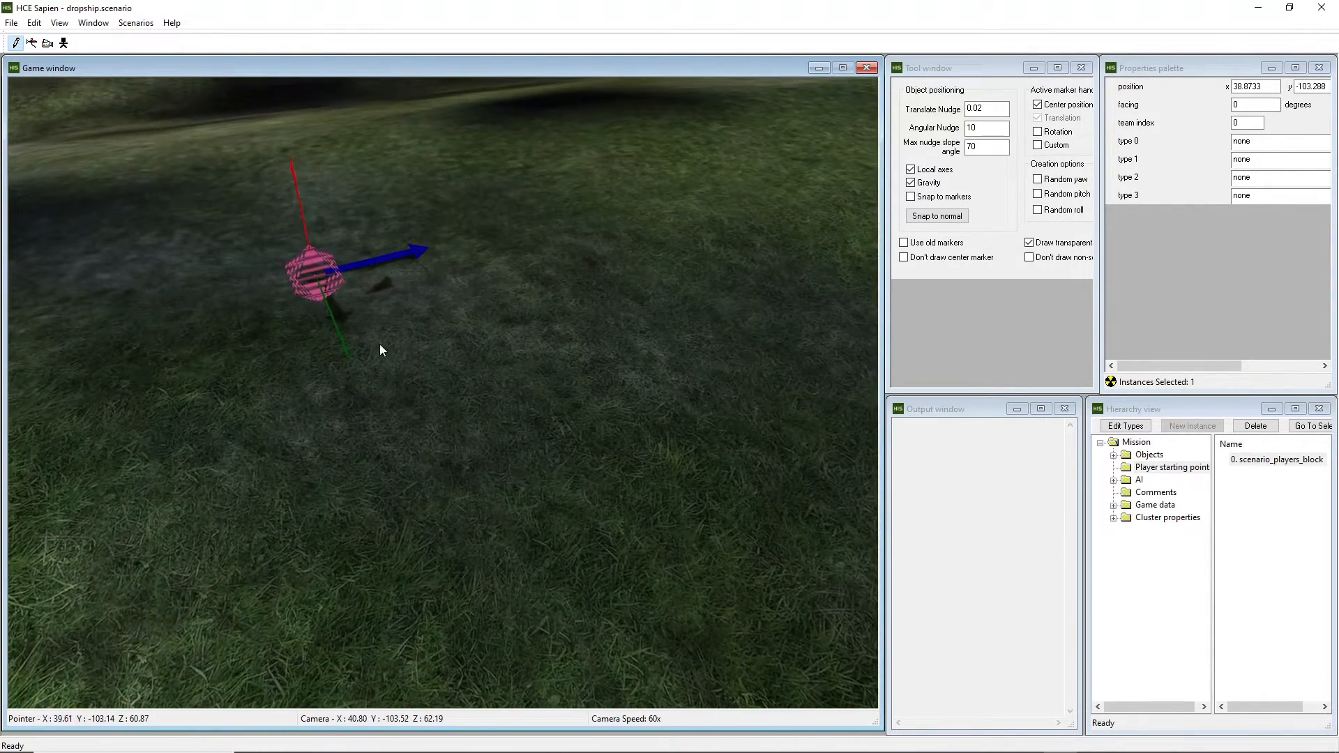
mouse_move(315, 283)
left_mouse_down()
mouse_move(408, 369)
mouse_move(382, 380)
mouse_move(400, 353)
mouse_move(412, 397)
left_mouse_up()
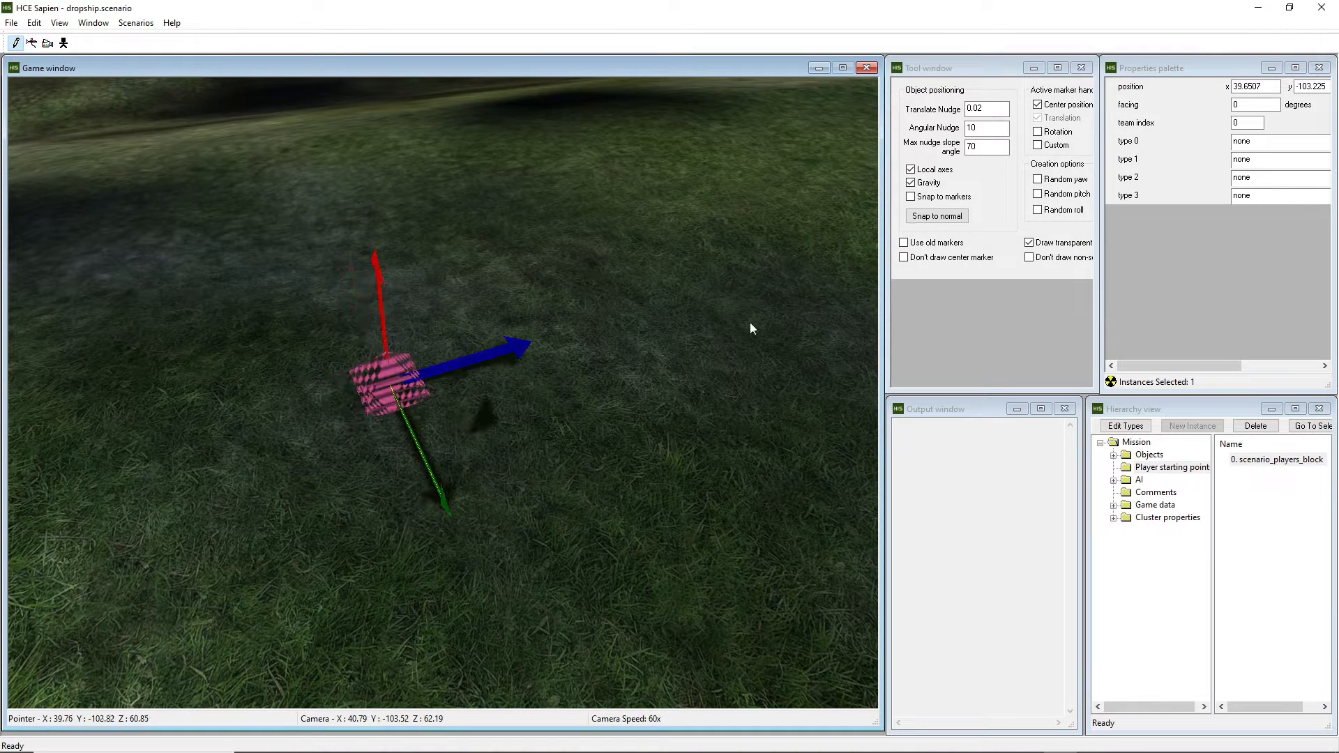
Enable rotation and turn the player starting point to face 130.986 degrees.
left_click(1039, 114)
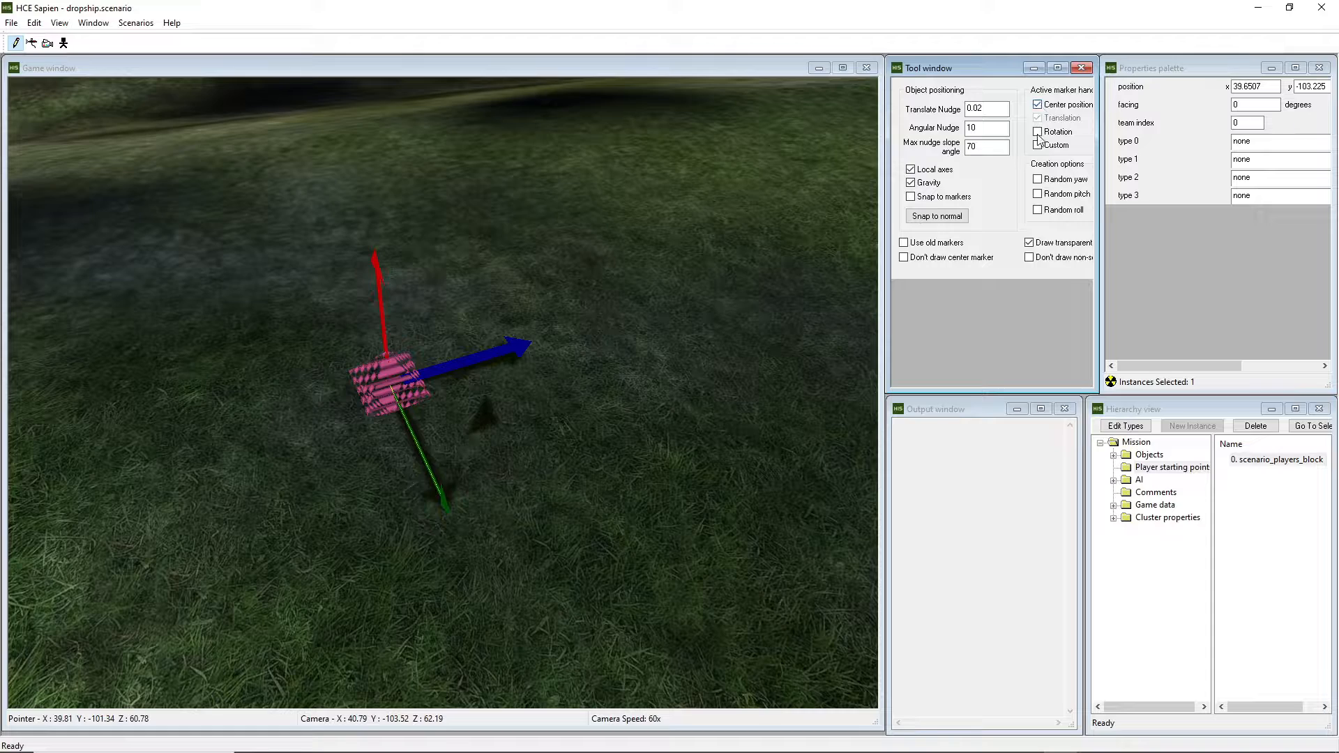
left_click(1039, 133)
left_click_drag(378, 272, 322, 268)
key("a")
key("r")
middle_click_drag(322, 269, 541, 440)
key("s")
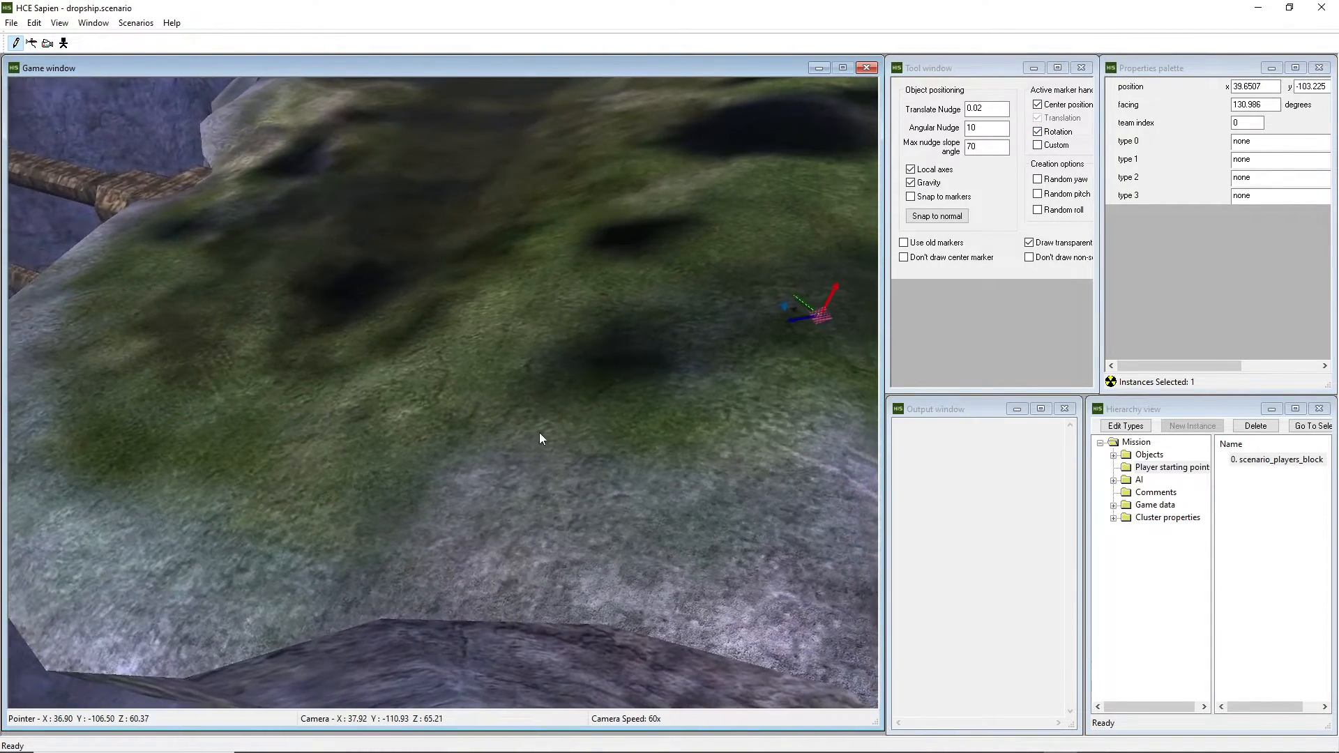
mouse_move(200, 260)
middle_mouse_down()
mouse_move(267, 287)
mouse_move(300, 269)
middle_mouse_up()
mouse_move(445, 288)
middle_mouse_down()
mouse_move(645, 279)
mouse_move(732, 251)
mouse_move(718, 262)
middle_mouse_up()
Reframe the camera around the starting point and save the dropship scenario.
key("a")
key("s")
key("a")
key("r")
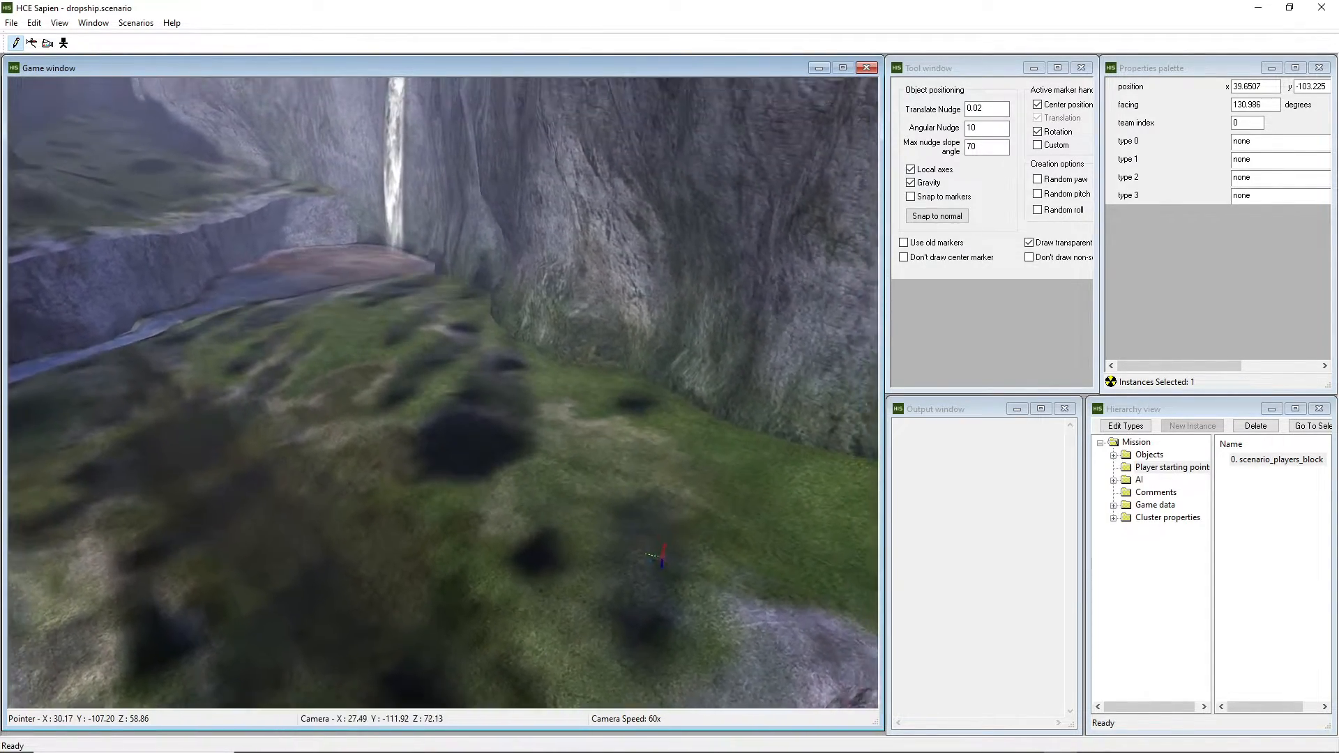
key("s")
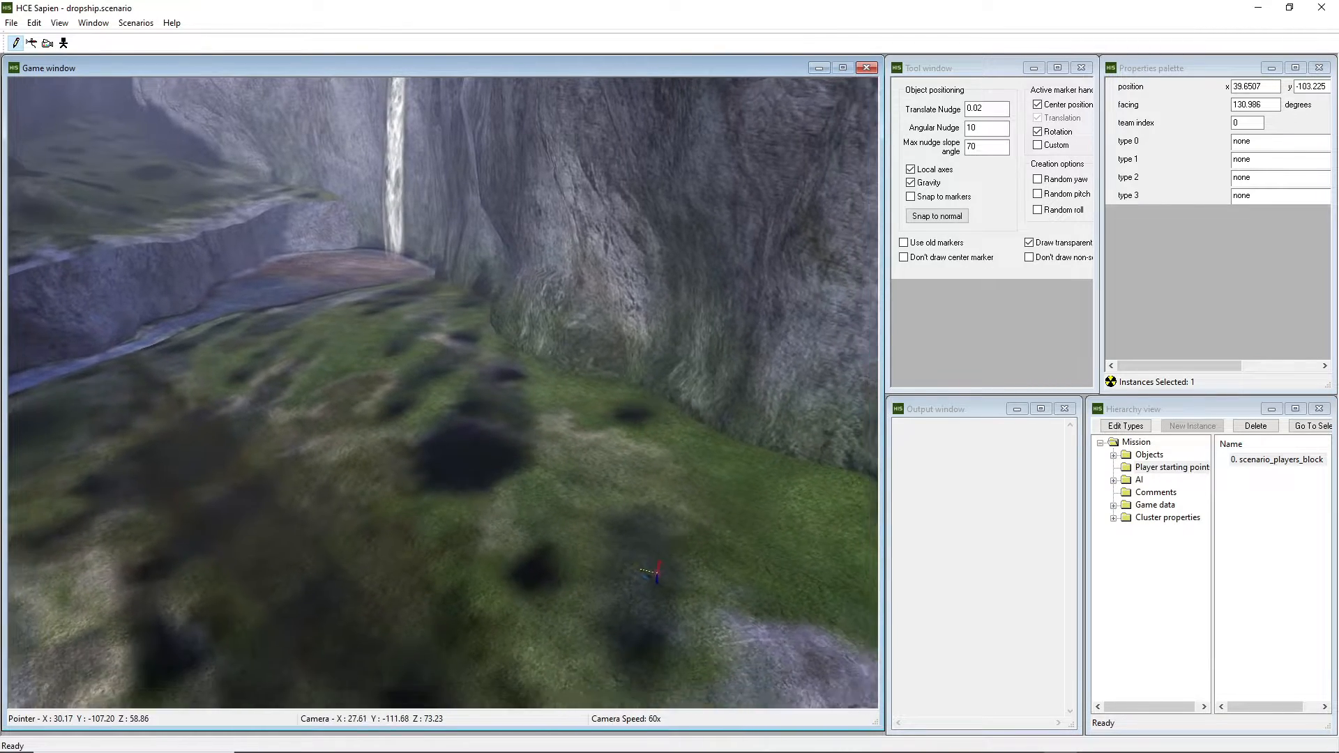
key("s")
key("w")
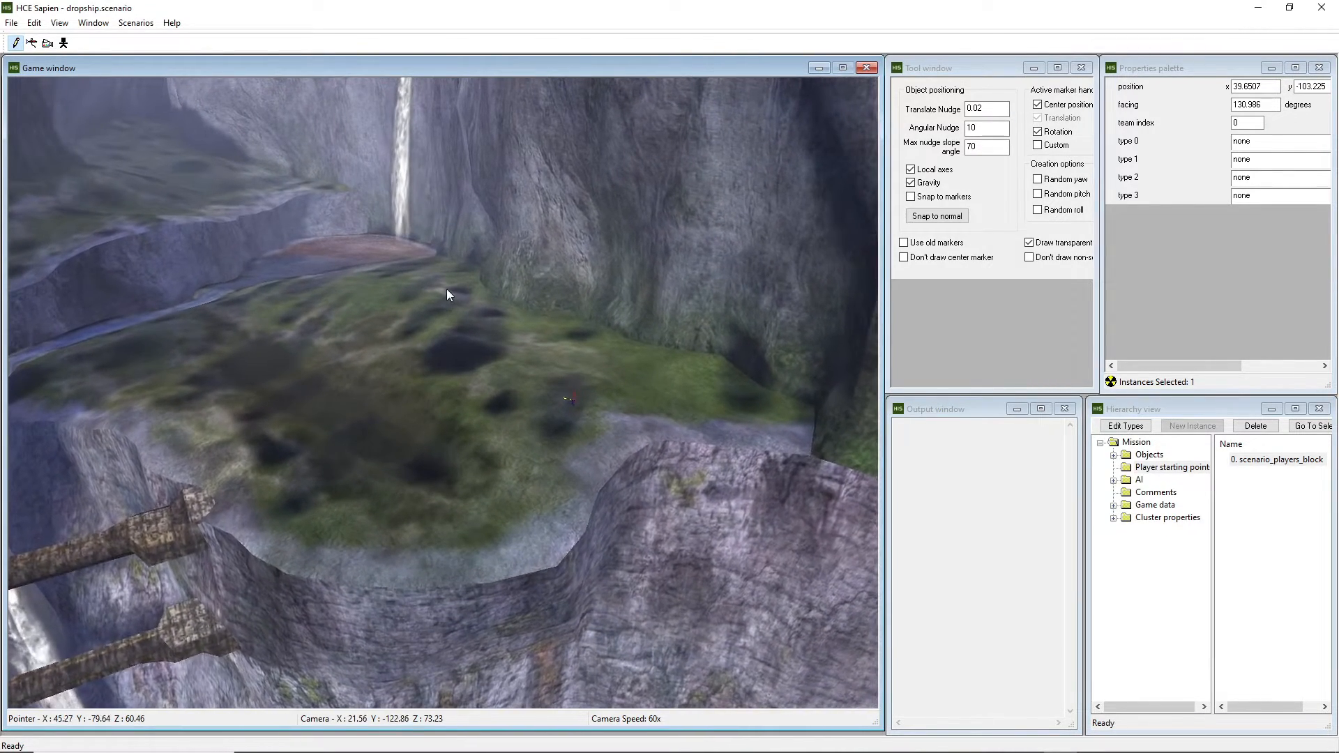
key("ctrl+s")
key("r")
key("w")
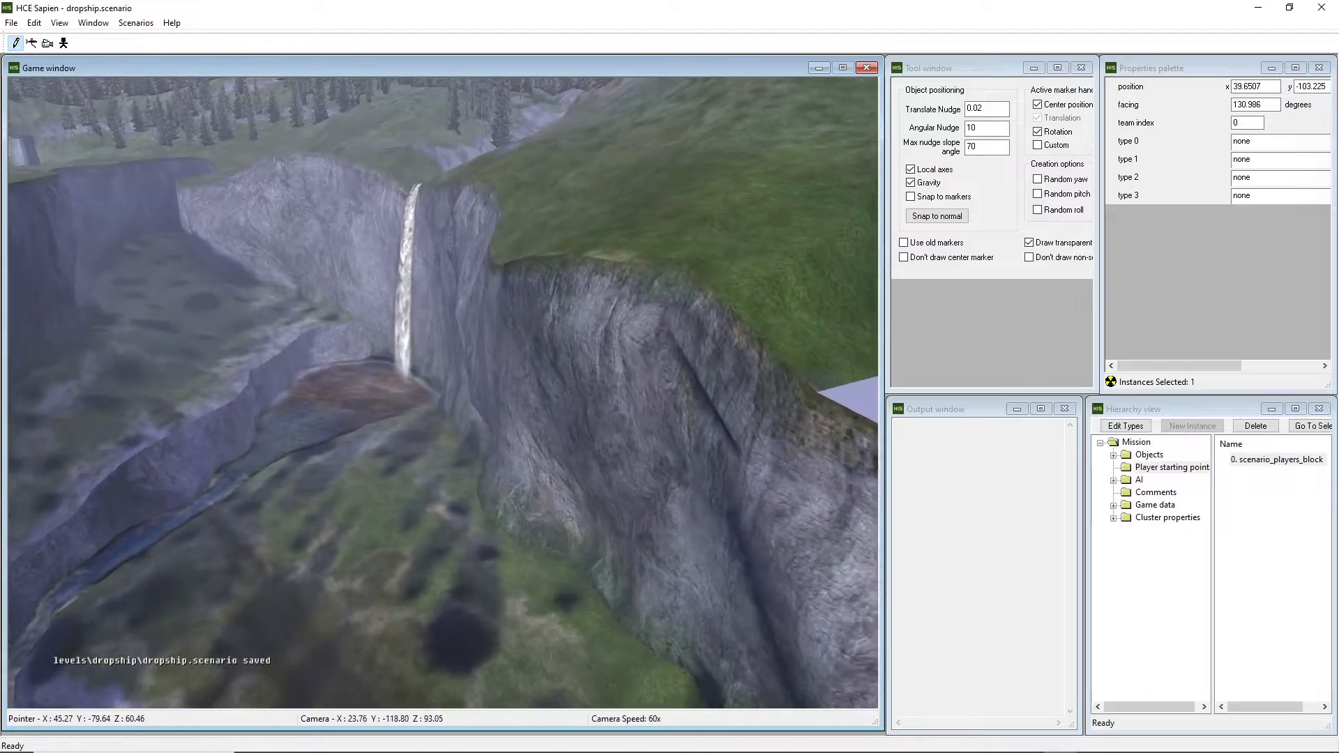
middle_click_drag(443, 393, 558, 335)
Select the Objects > Units > Vehicles category in the mission hierarchy.
key("w")
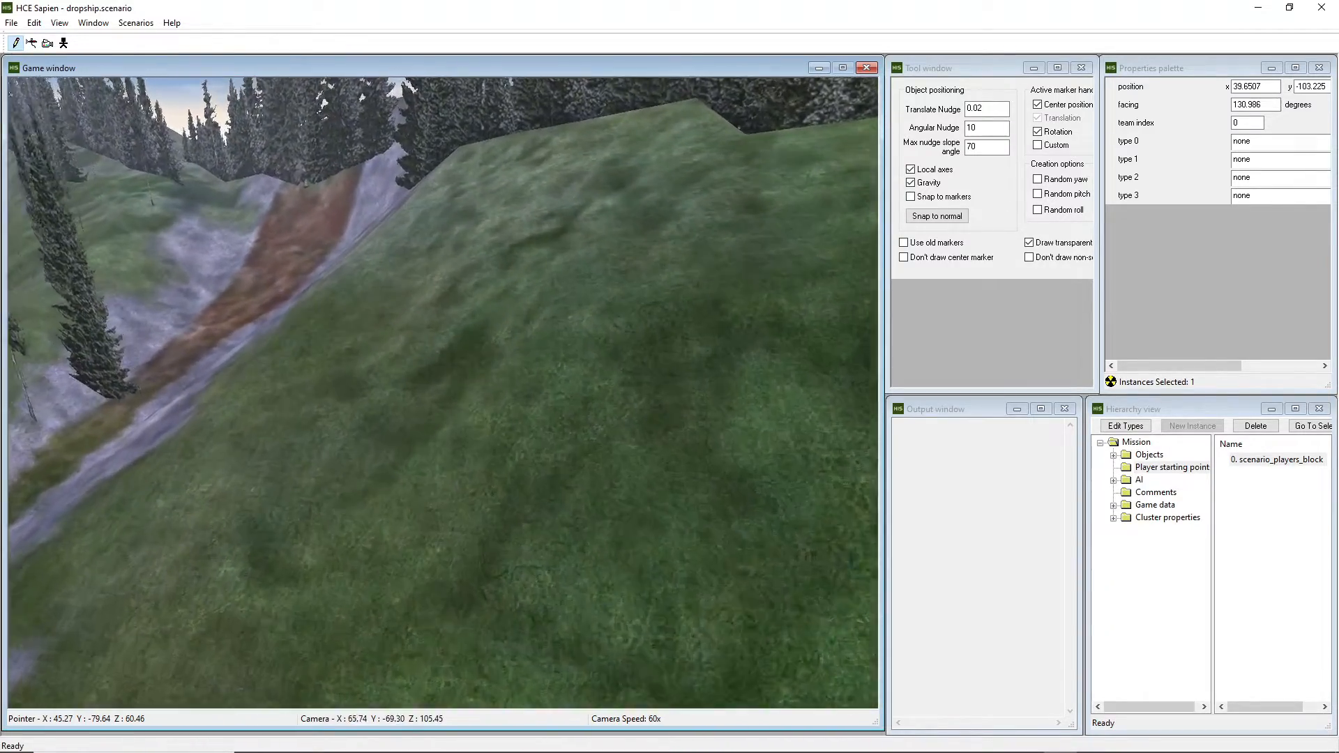
key("w")
left_click(1172, 468)
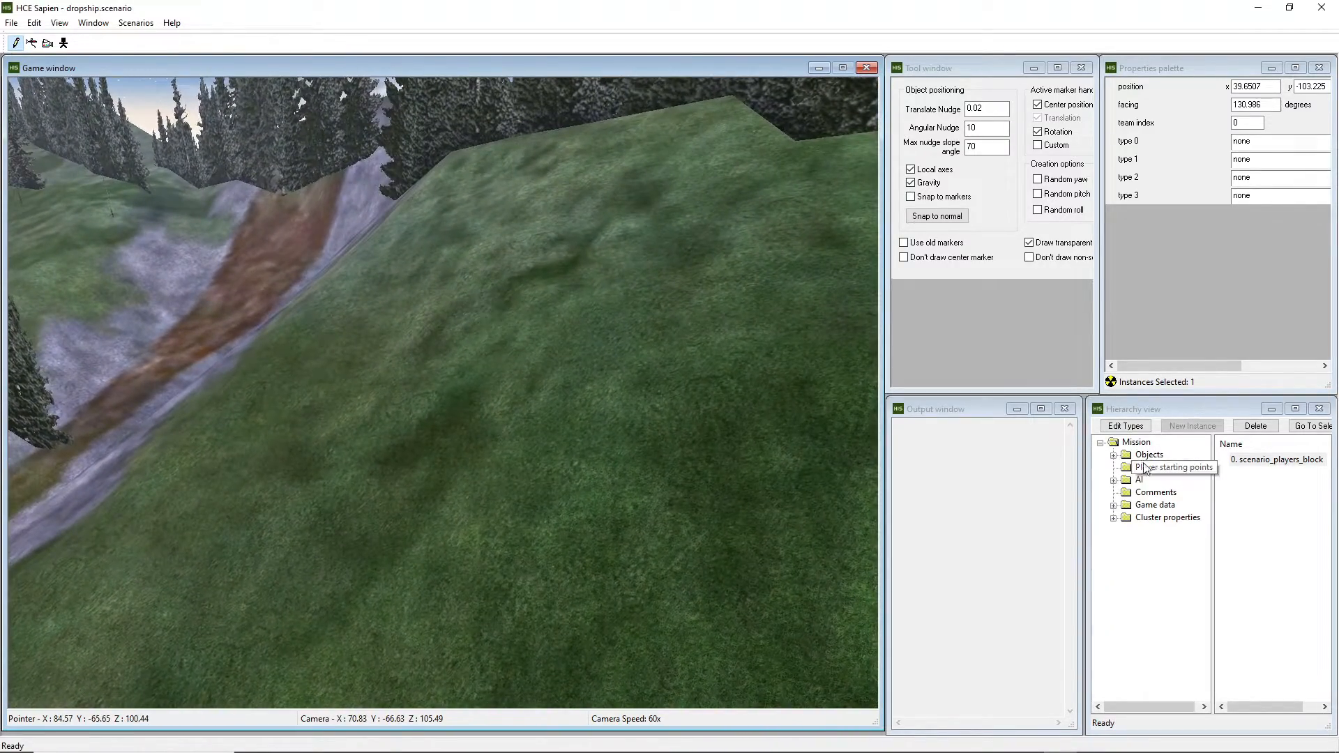
left_click(1113, 455)
left_click(1126, 492)
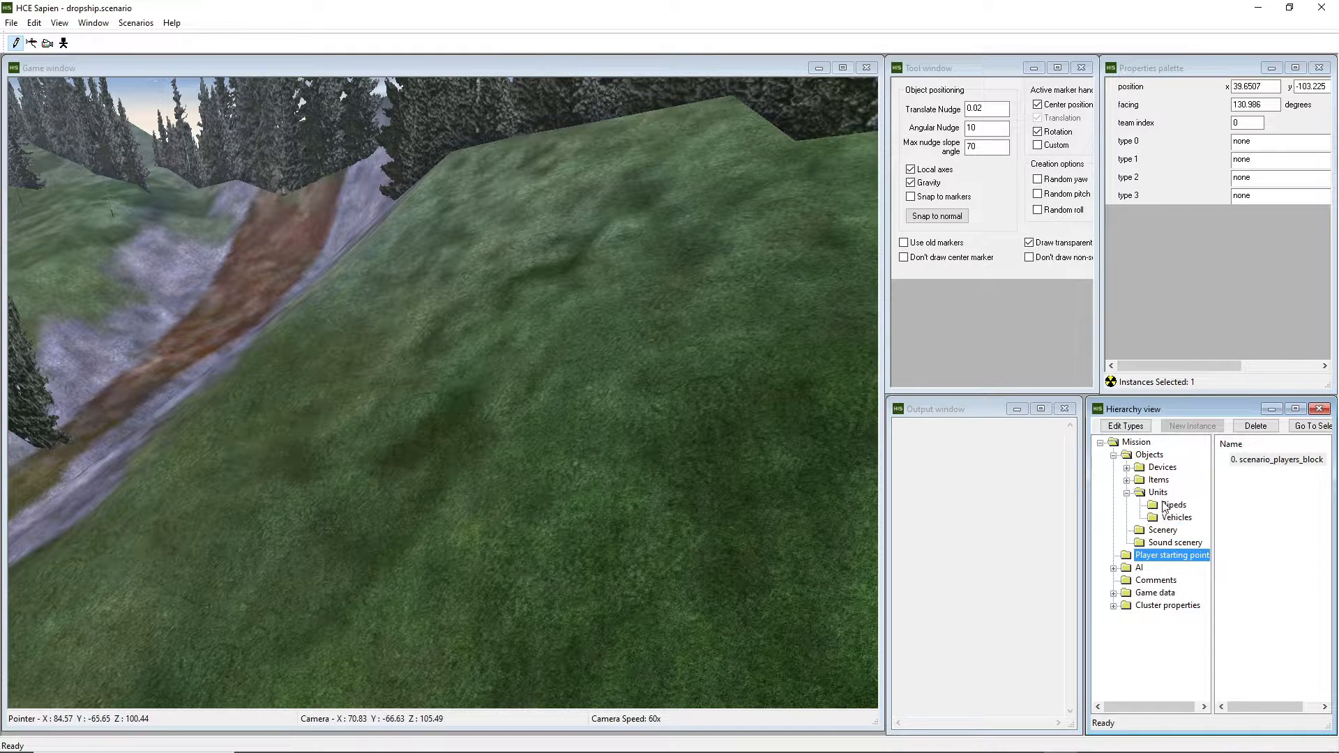
left_click(1176, 518)
Add the pelican.vehicle tag from the vehicles/pelican folder to the scenario's vehicle types.
left_click(1123, 427)
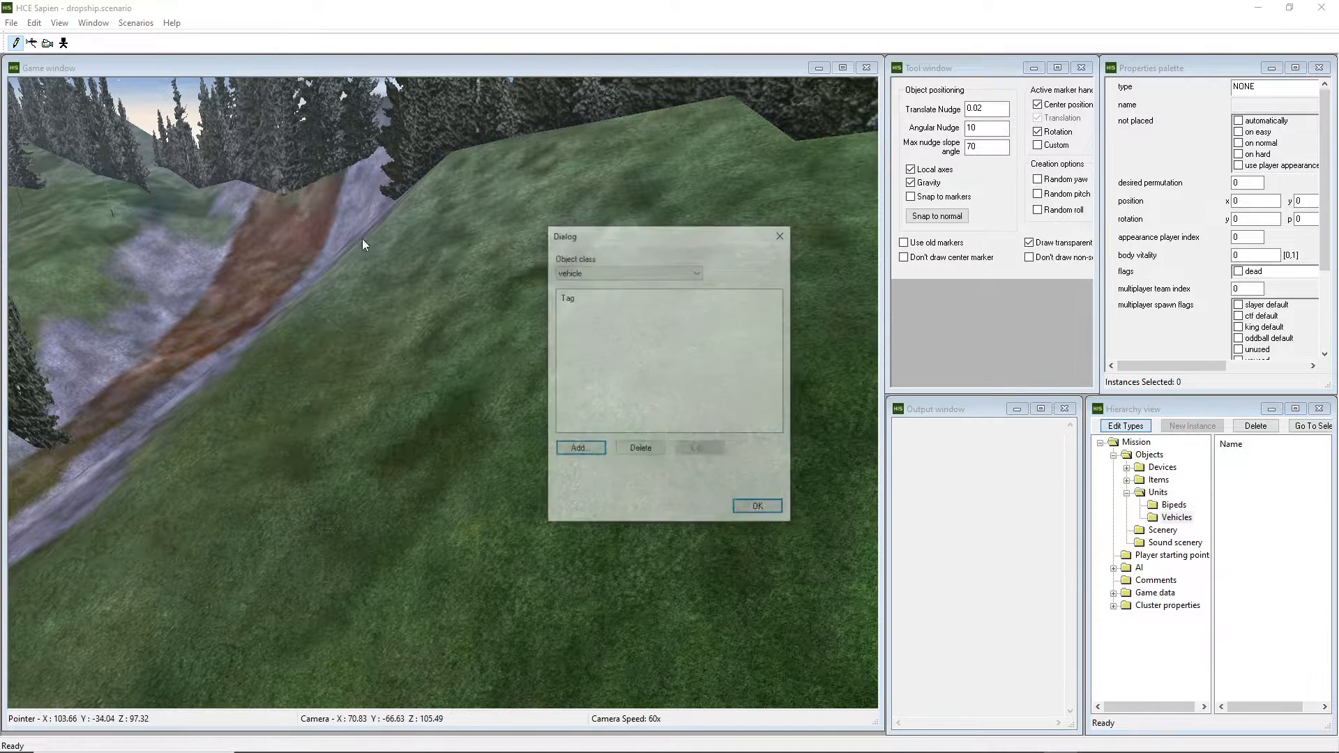
left_click(629, 271)
left_click(630, 270)
left_click(586, 449)
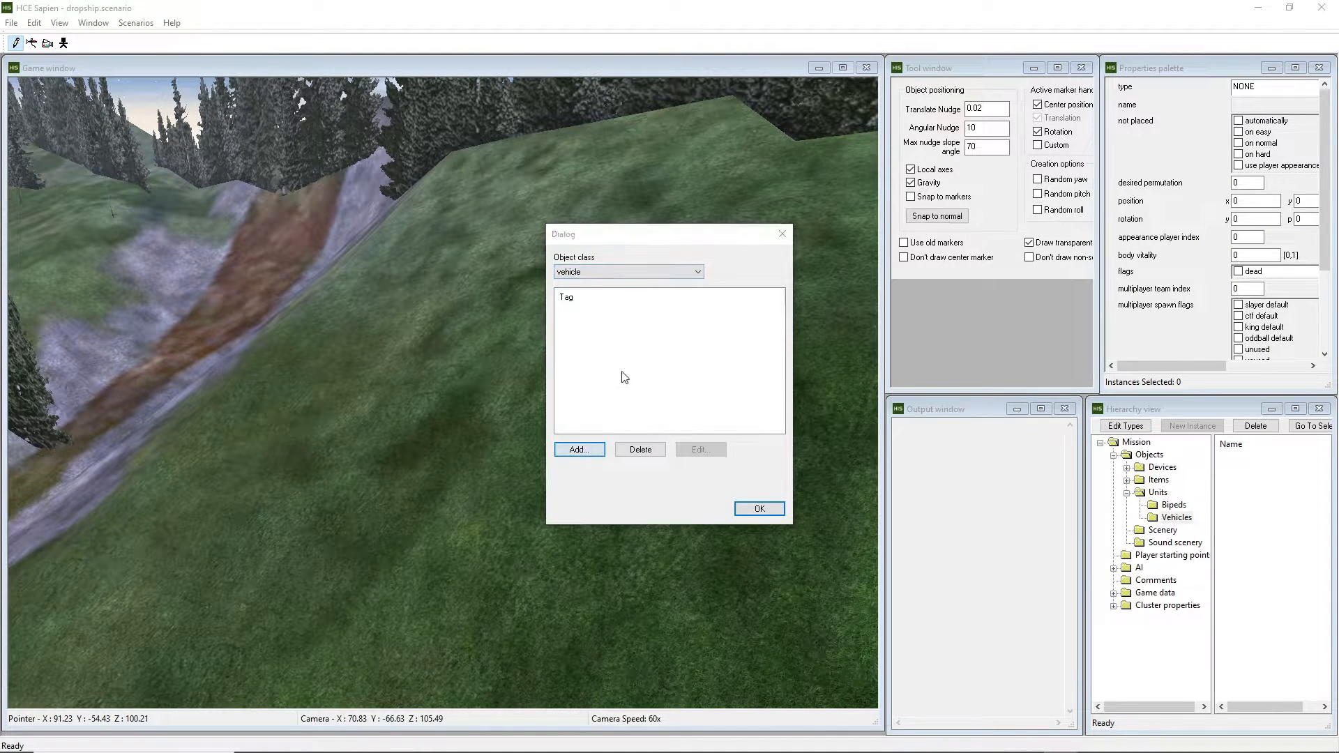
left_click(833, 265)
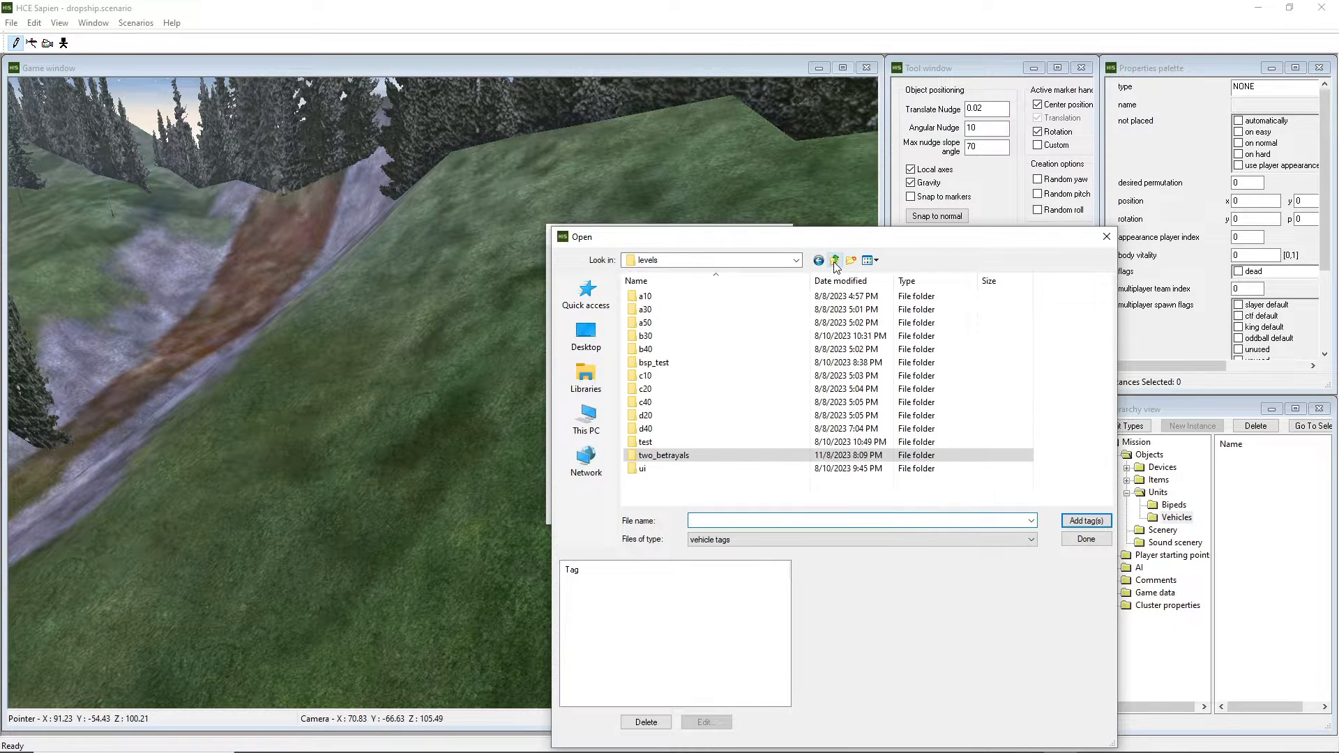
left_click(833, 265)
scroll(691, 405, "down", 1)
double_click(650, 482)
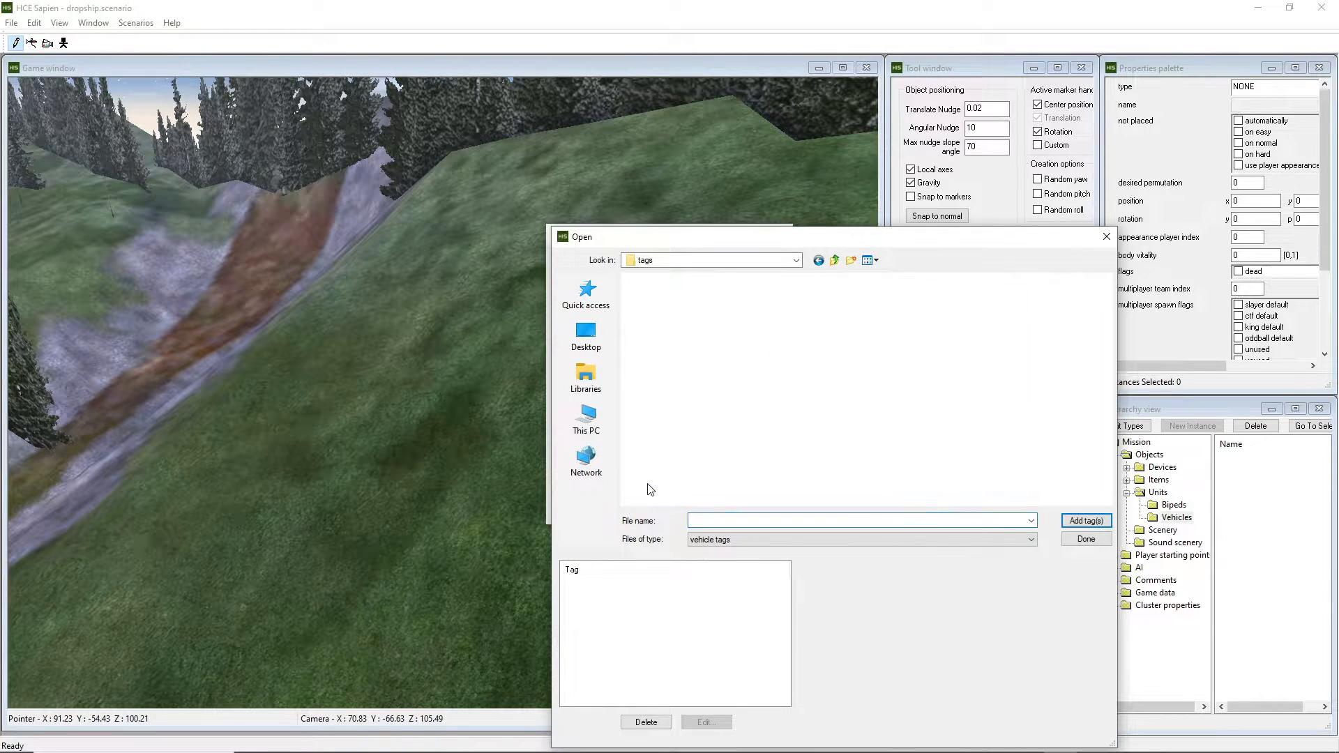
double_click(664, 402)
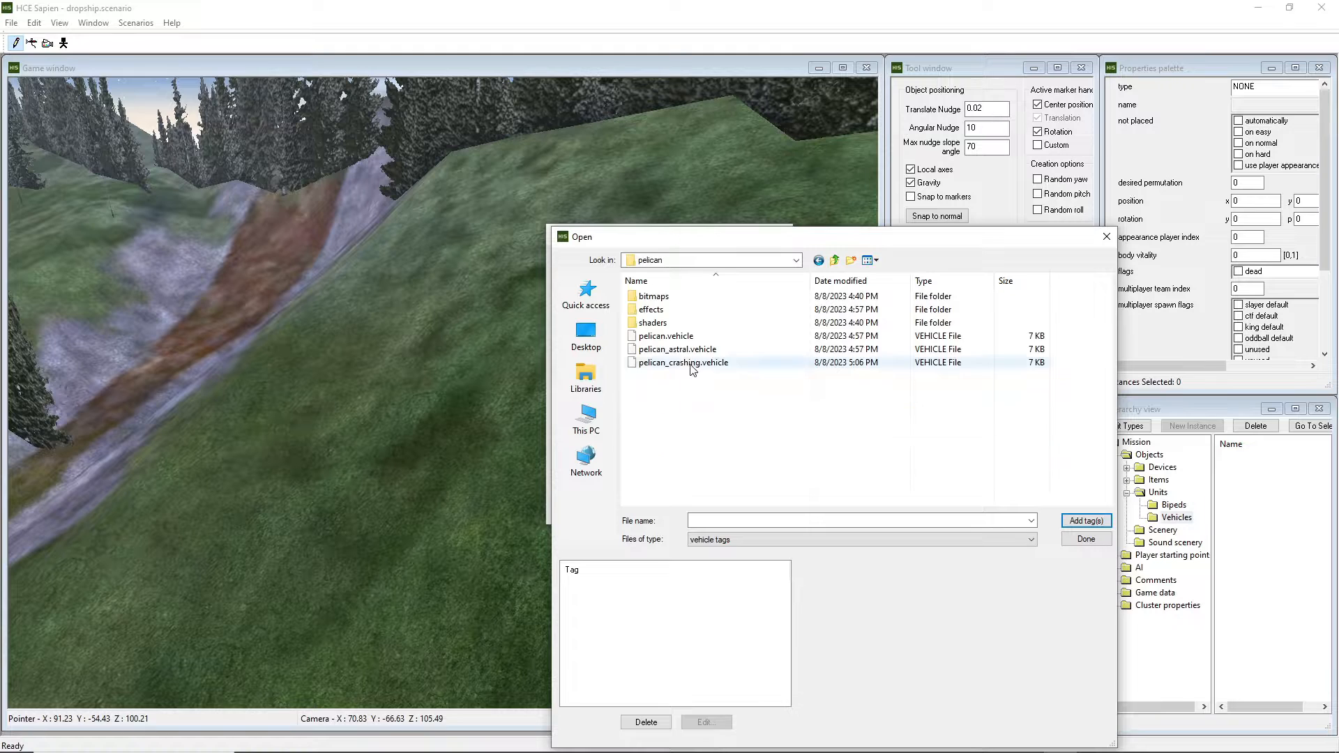
left_click(669, 337)
left_click(1085, 520)
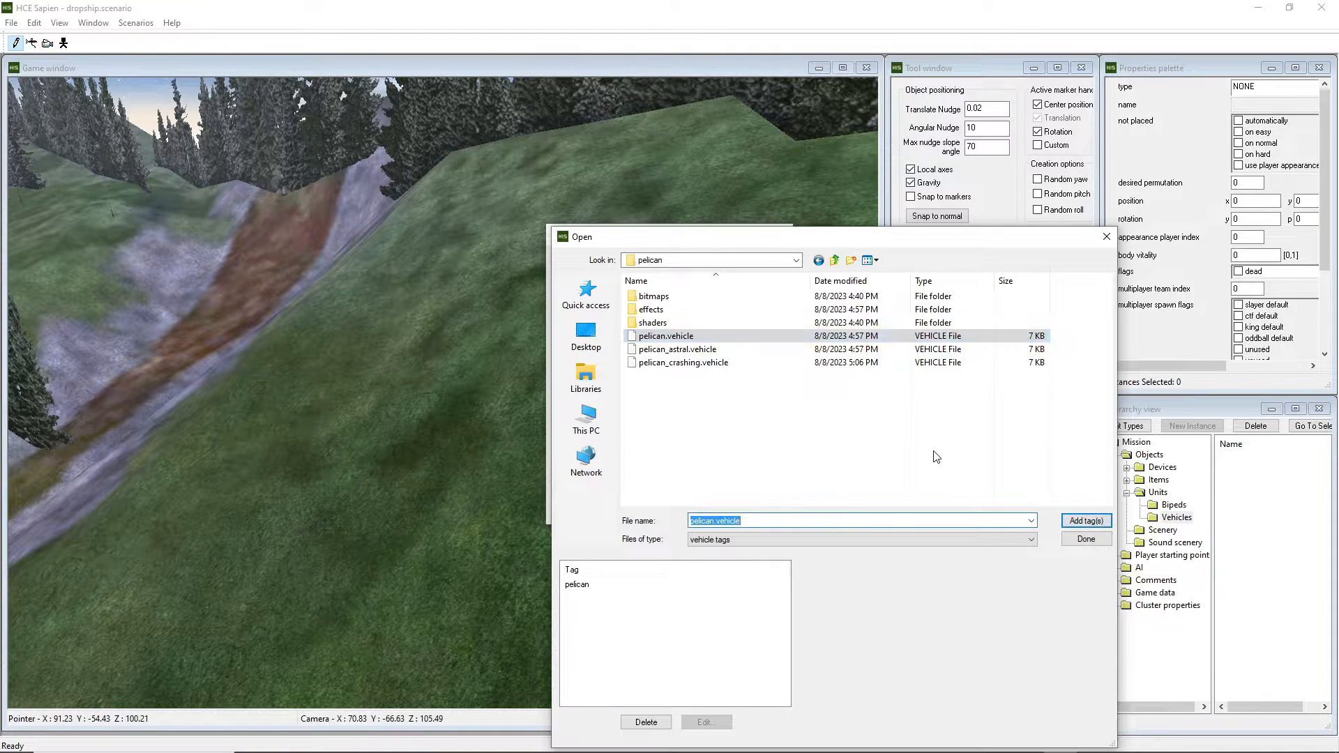
left_click(1085, 539)
left_click(770, 509)
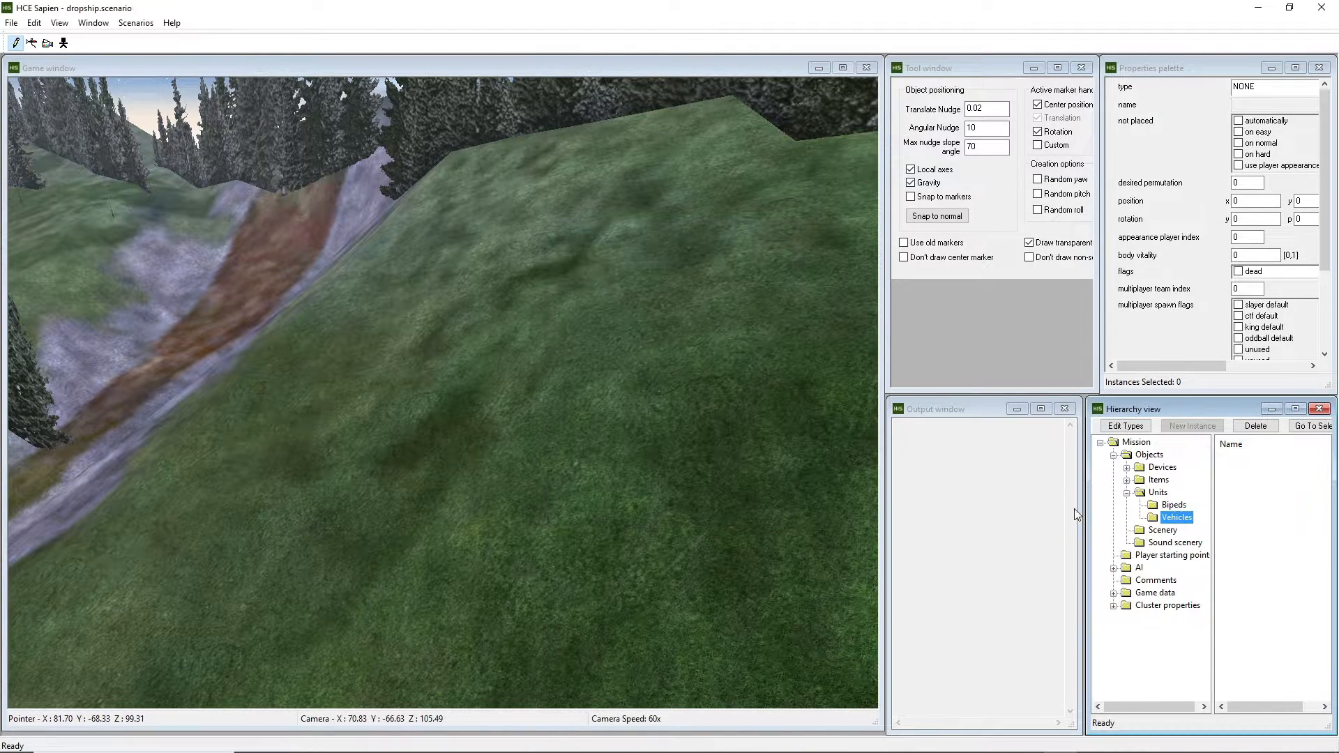
Place a new vehicle on the grassy hillside and set its type to pelican.
left_click(1127, 494)
left_click(1127, 494)
left_click(1169, 519)
left_click(493, 265)
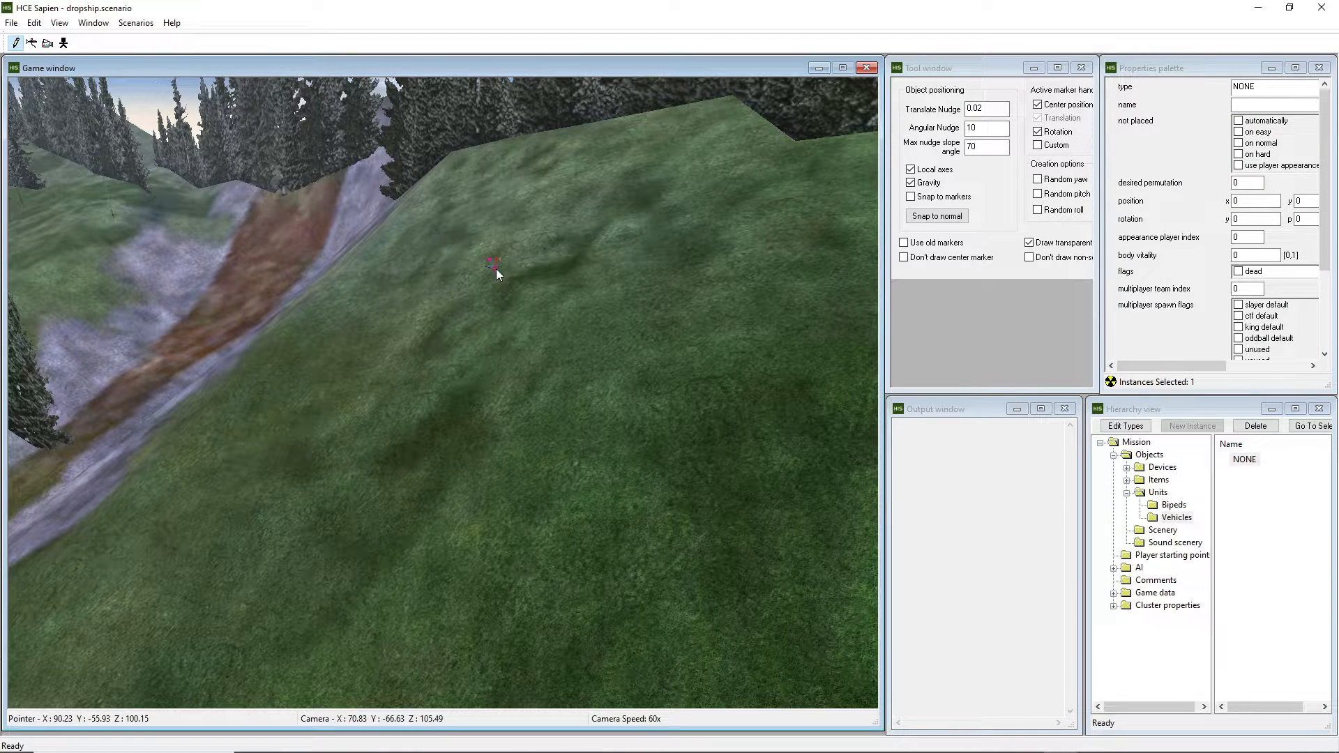
left_click(1256, 87)
left_click(1251, 107)
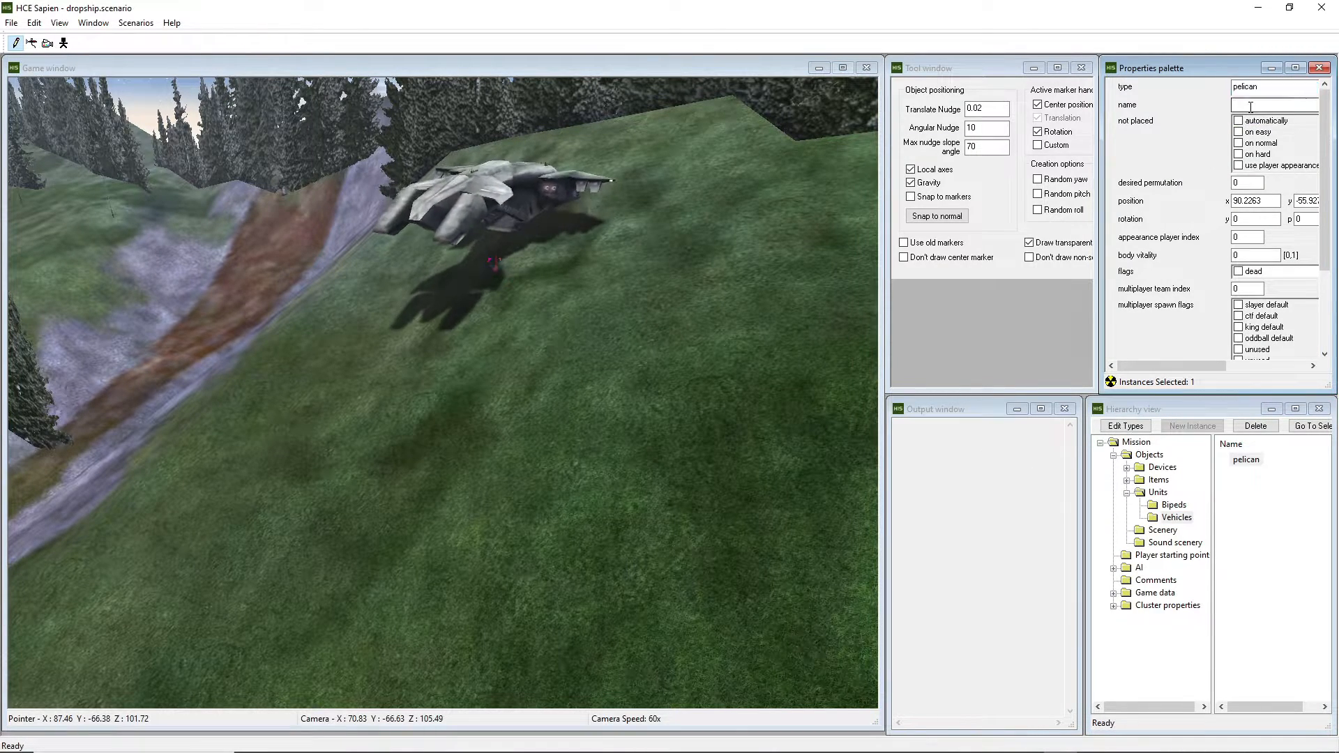
Move the Pelican slightly down the slope and name it pelican_drop_1.
left_click(495, 268)
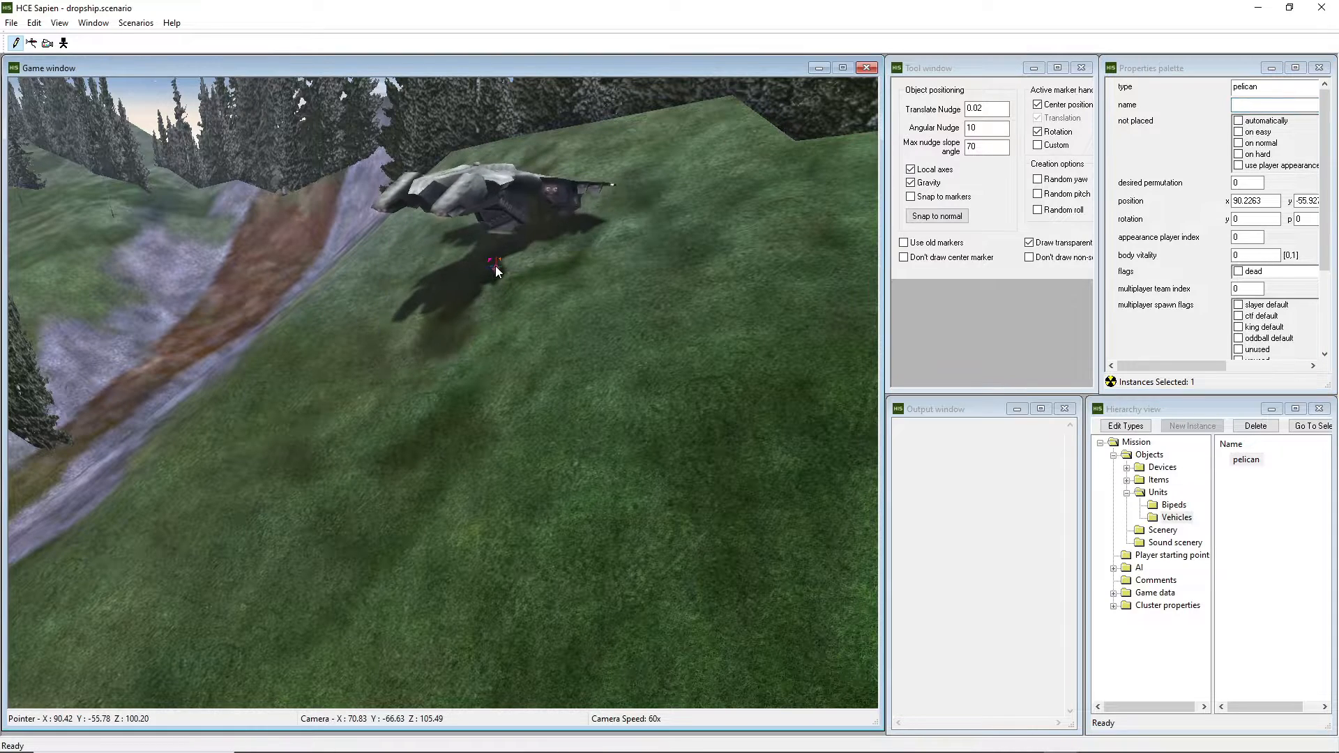
left_click_drag(495, 269, 463, 279)
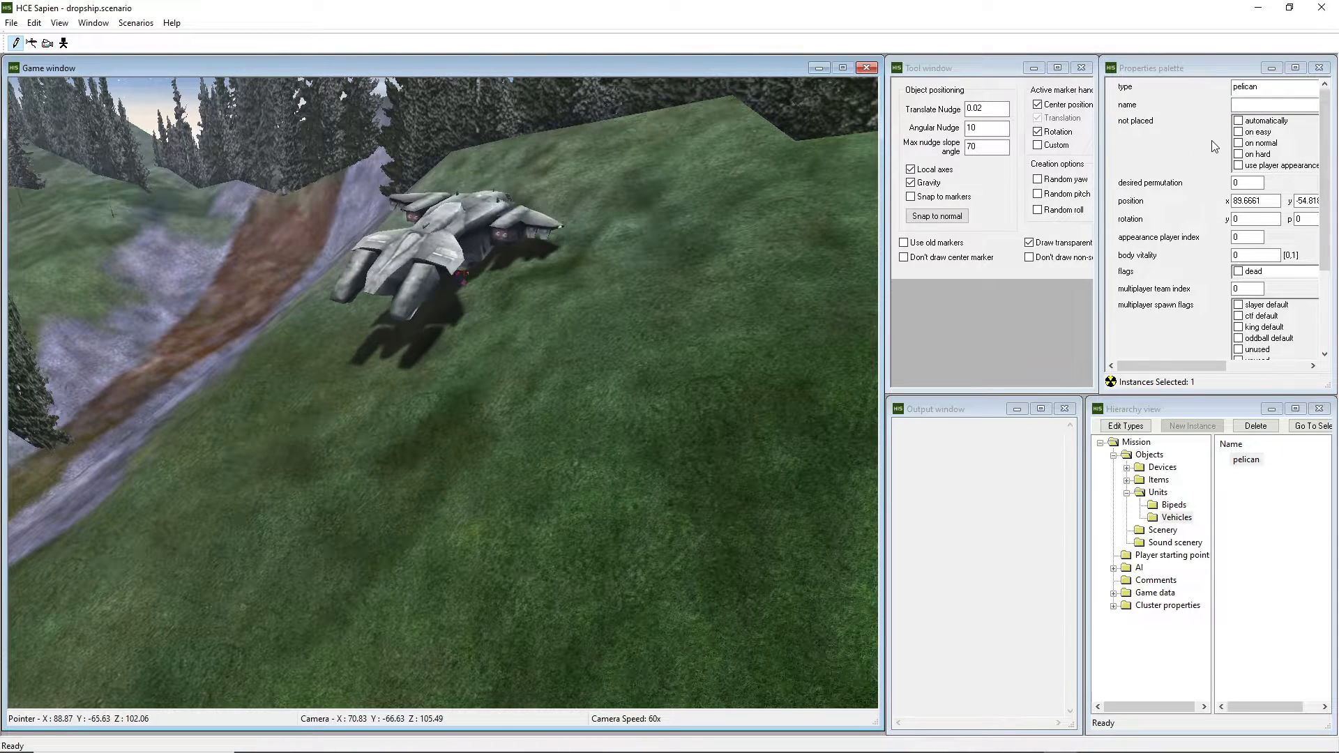
left_click(1262, 104)
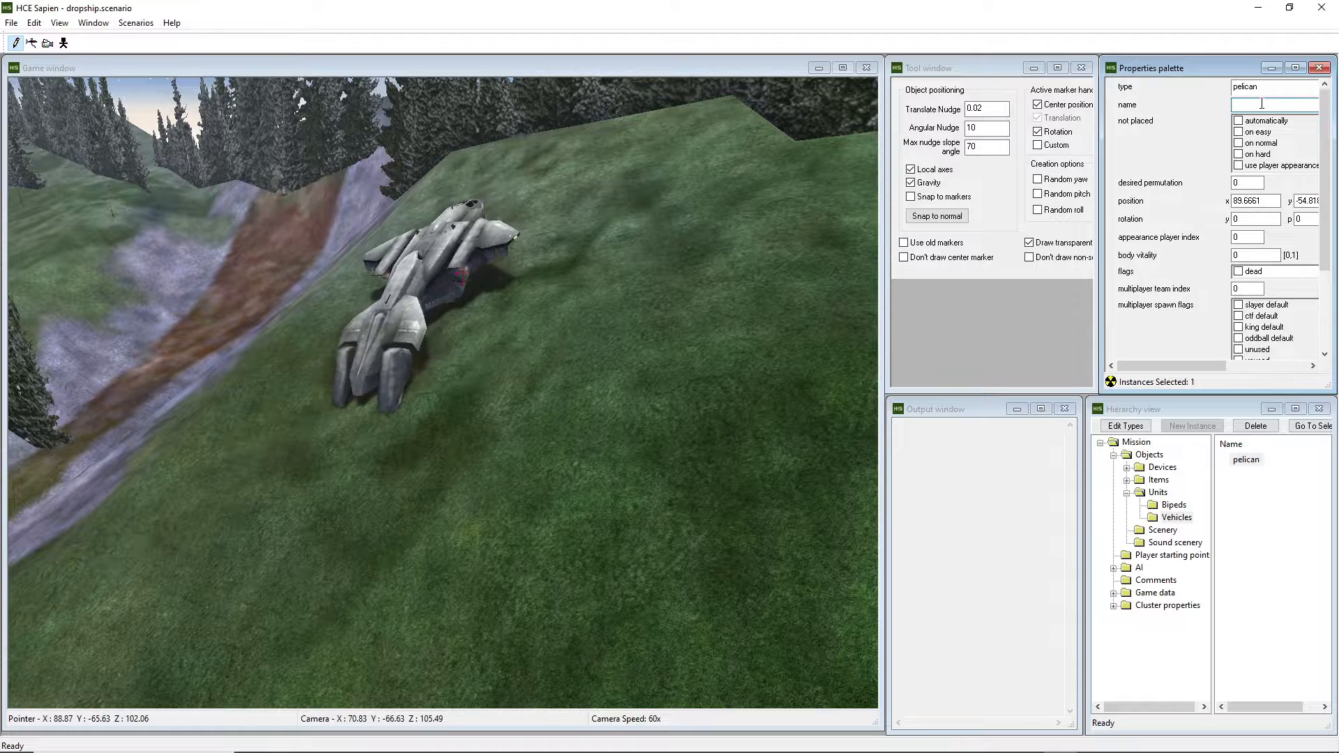
type("pelican_drop_1")
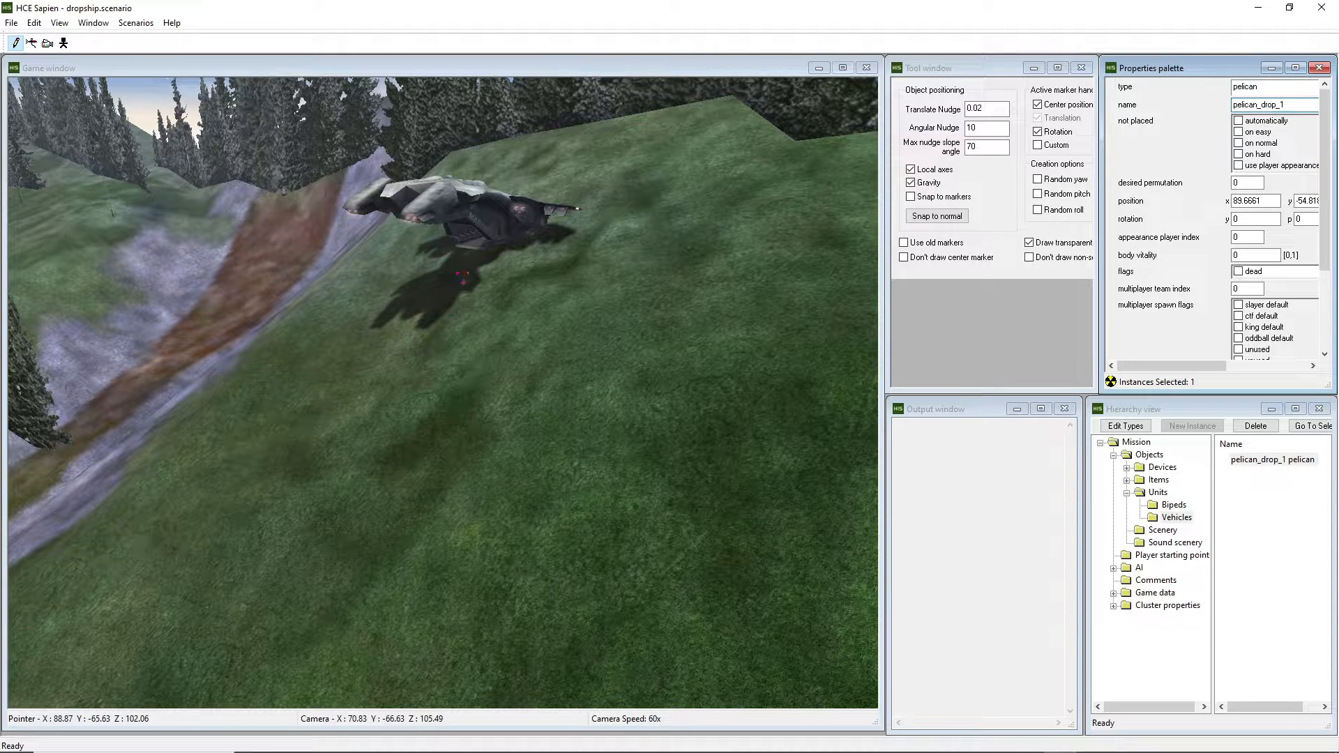
Rotate the Pelican to a yaw of about -148.7 degrees and survey it from the camera.
middle_click_drag(509, 306, 445, 401)
key("w")
left_click_drag(434, 424, 527, 477)
key("s")
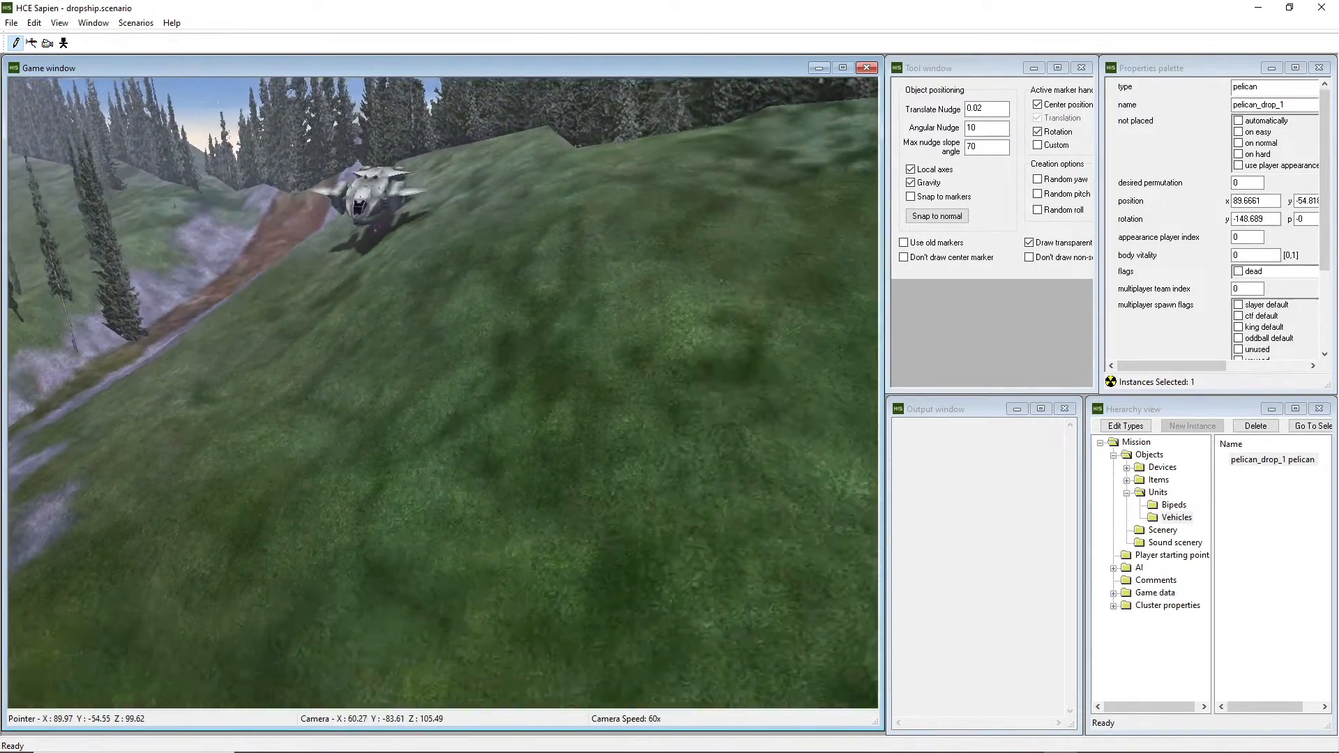
key("w")
mouse_move(445, 398)
middle_mouse_down()
mouse_move(390, 432)
mouse_move(307, 454)
mouse_move(391, 401)
mouse_move(447, 384)
mouse_move(453, 396)
mouse_move(408, 394)
mouse_move(445, 371)
middle_mouse_up()
key("w")
key("w")
key("w")
key("w")
middle_click_drag(395, 414, 424, 421)
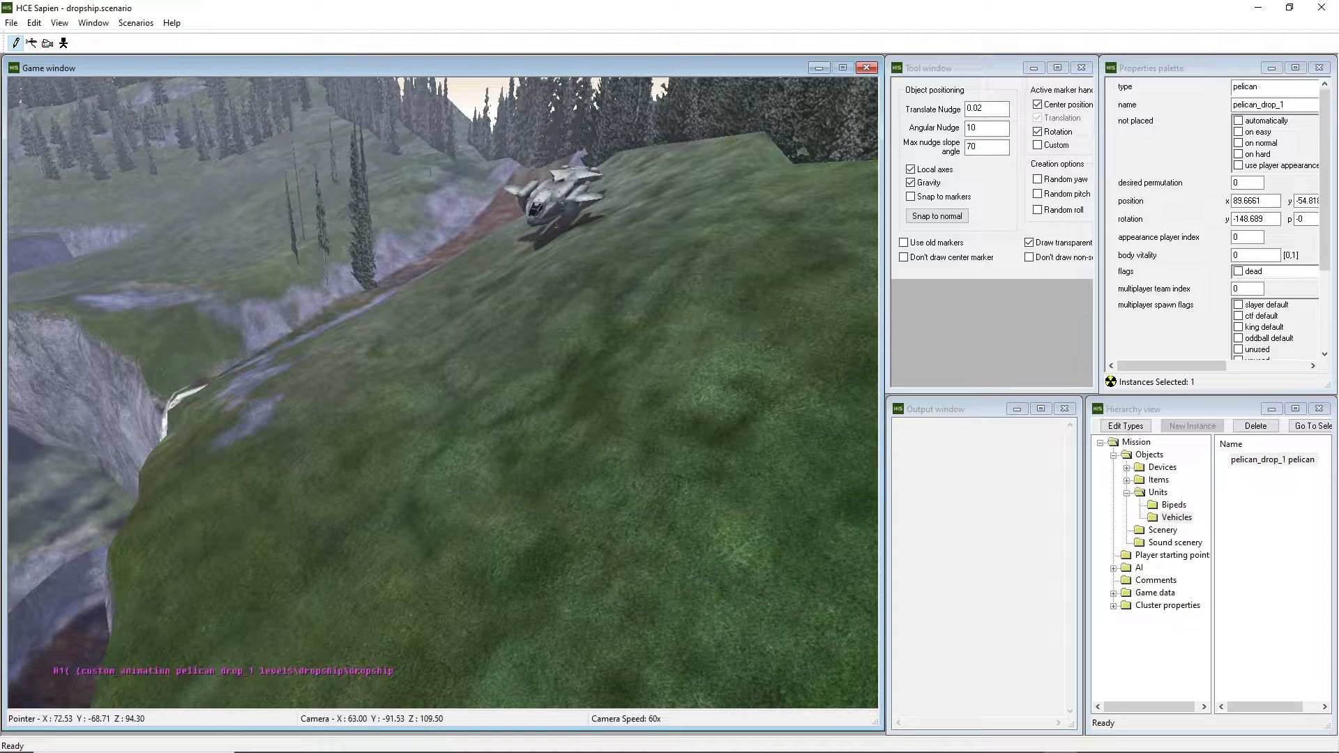
Go up to the HCEEK editing-kit folder in File Explorer and launch guerilla.exe.
key("super")
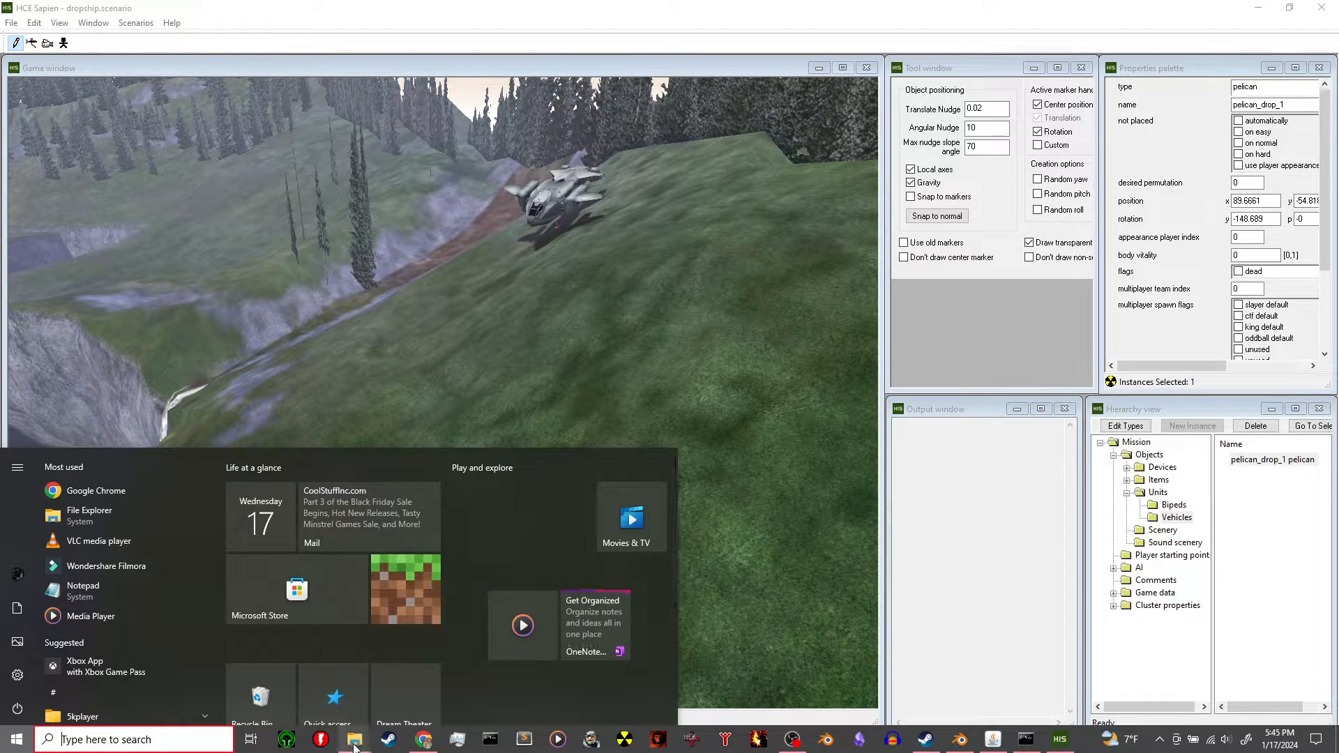
left_click(388, 678)
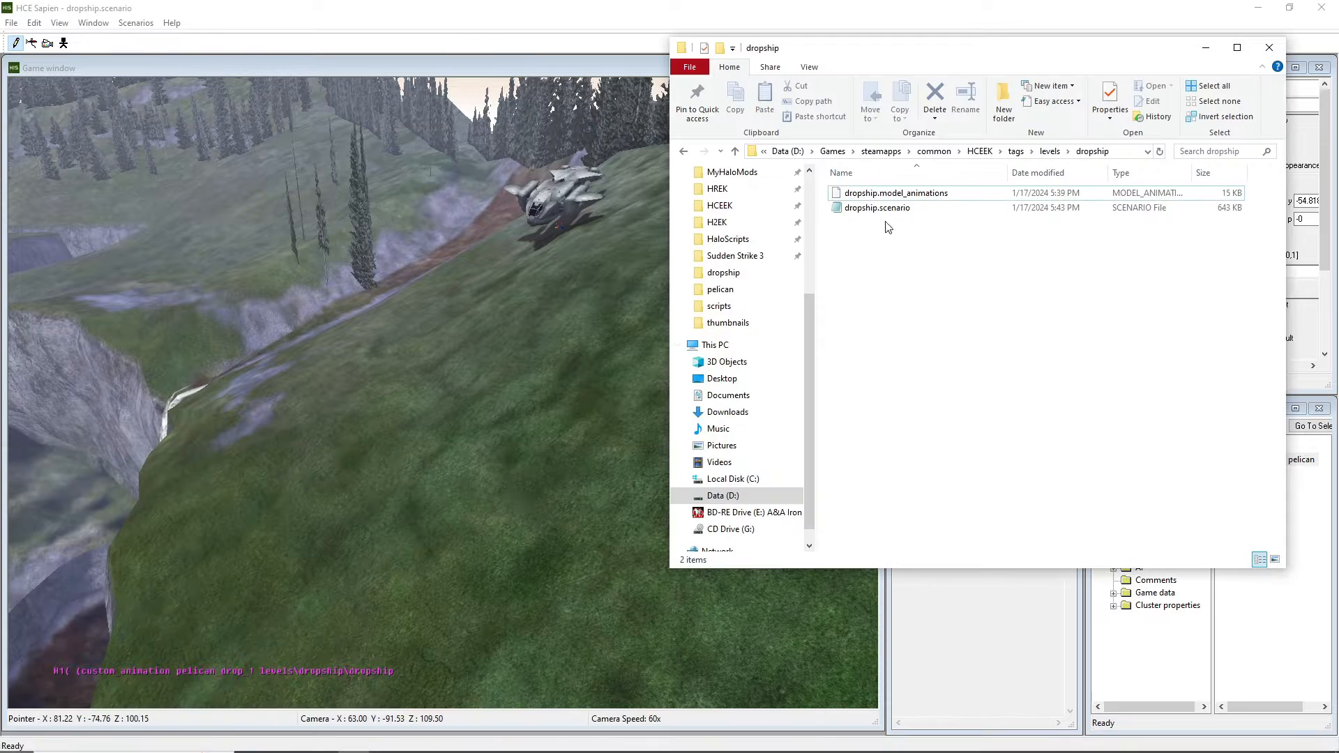
left_click(987, 152)
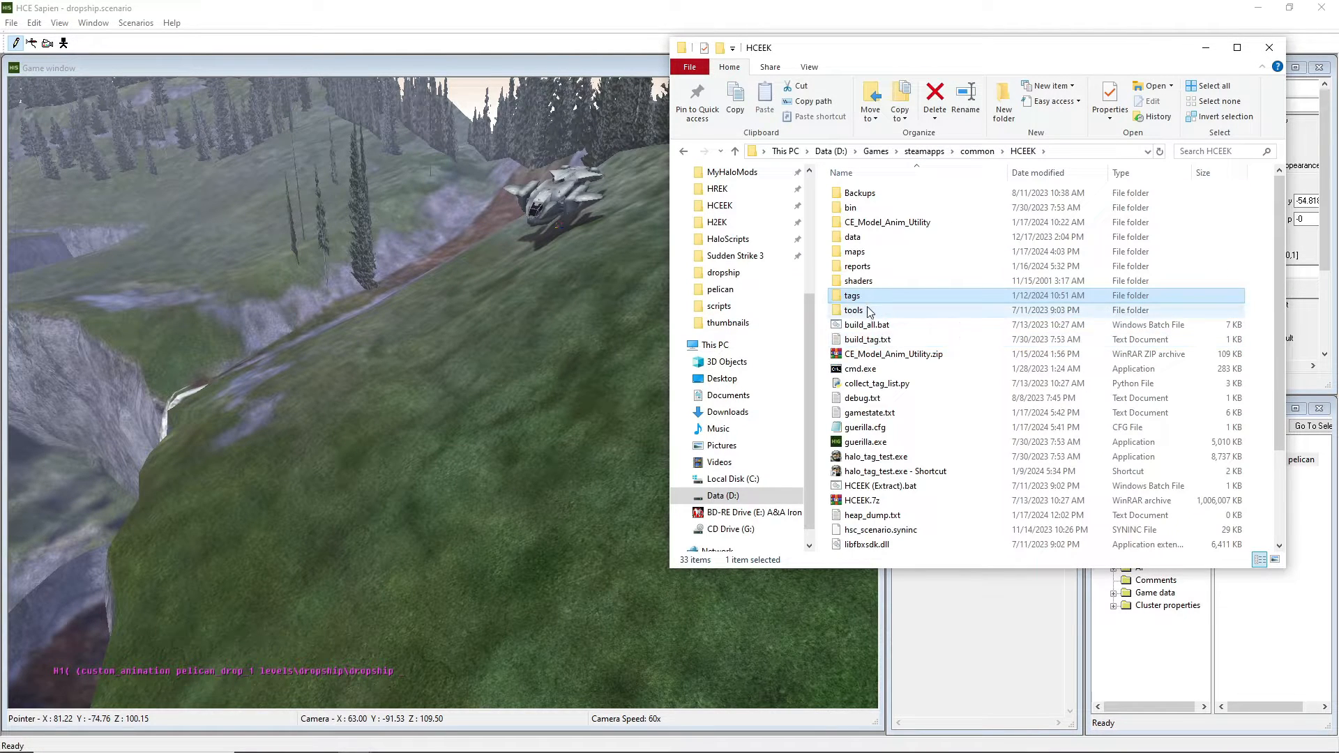
double_click(866, 442)
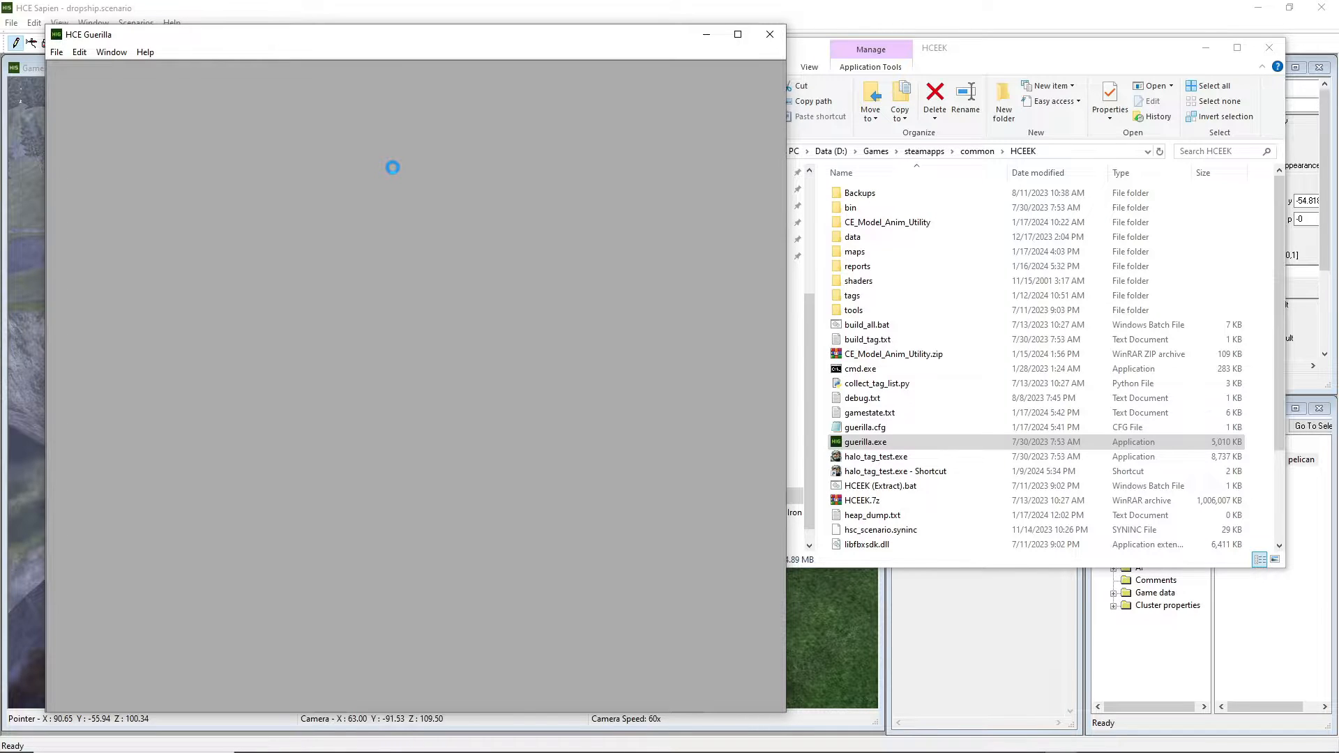
Close the dropship.scenario tag and open dropship.model_animations in Guerilla.
scroll(392, 167, "down", 10)
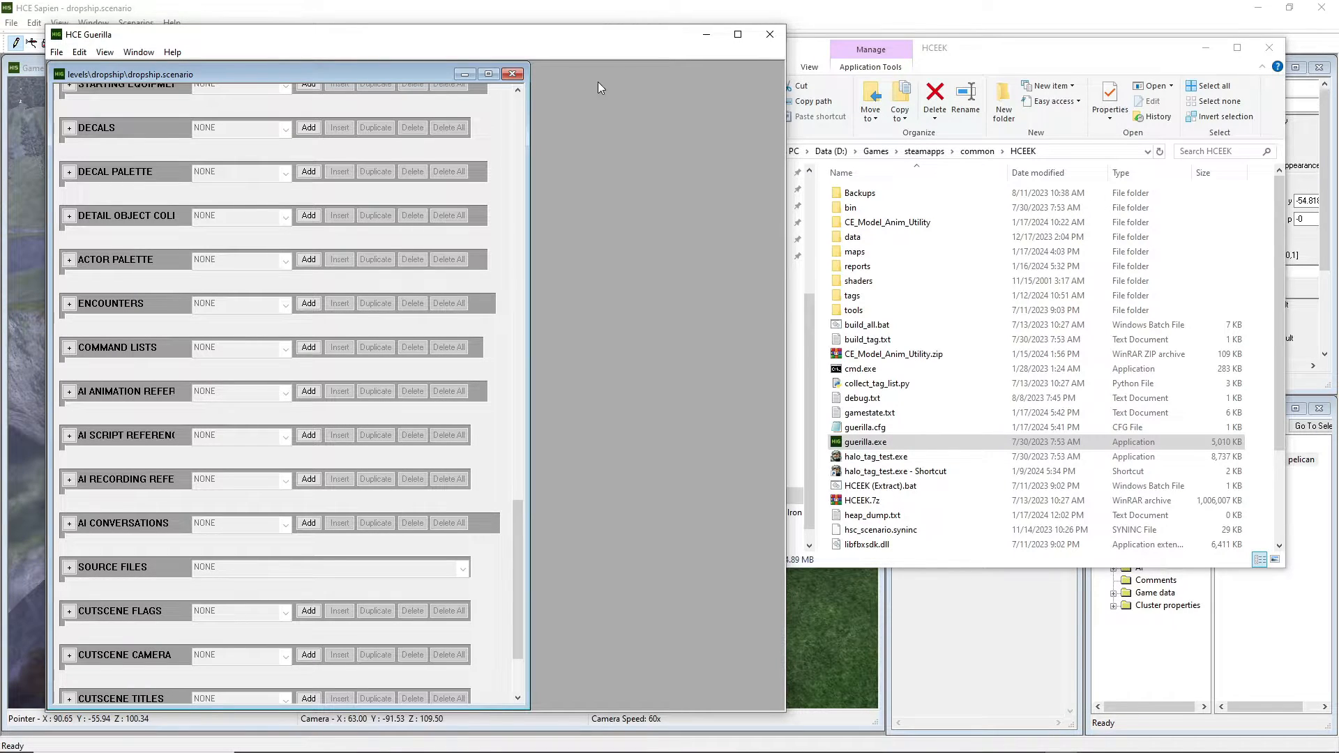
left_click(512, 74)
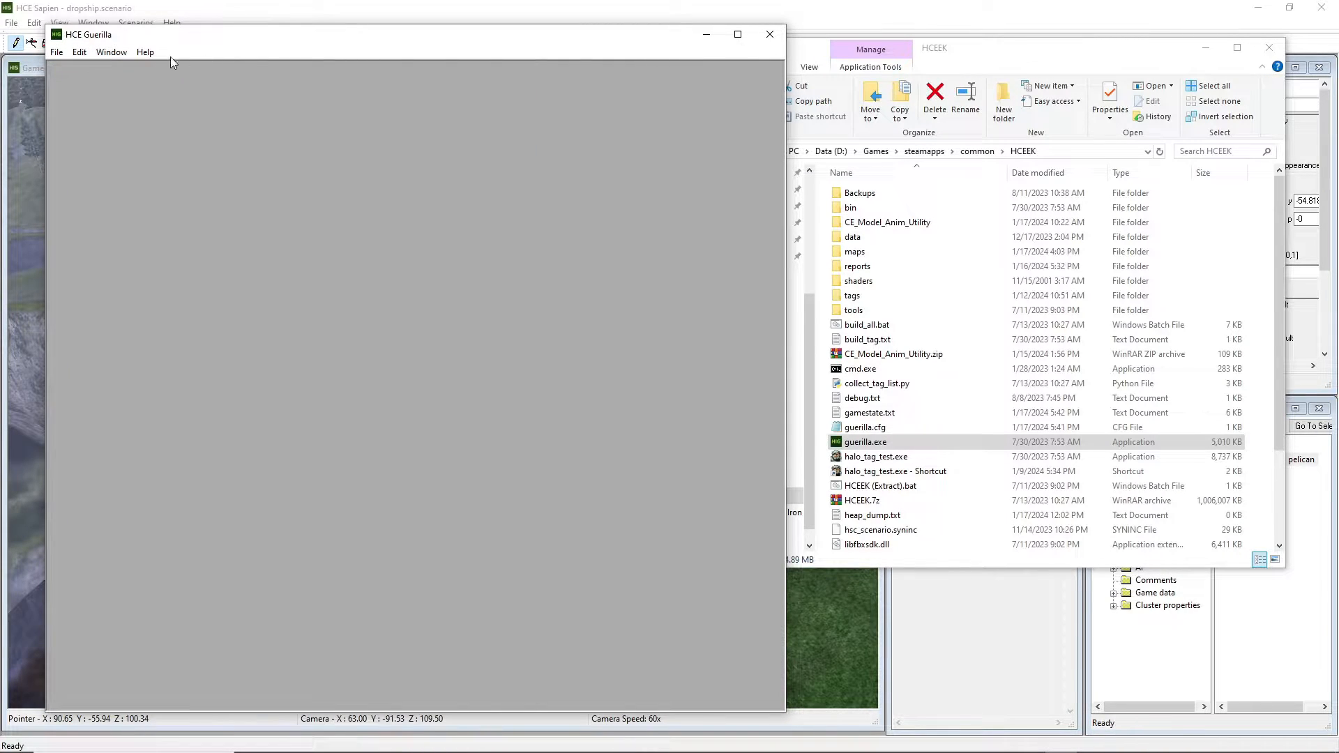
left_click(55, 53)
left_click(72, 85)
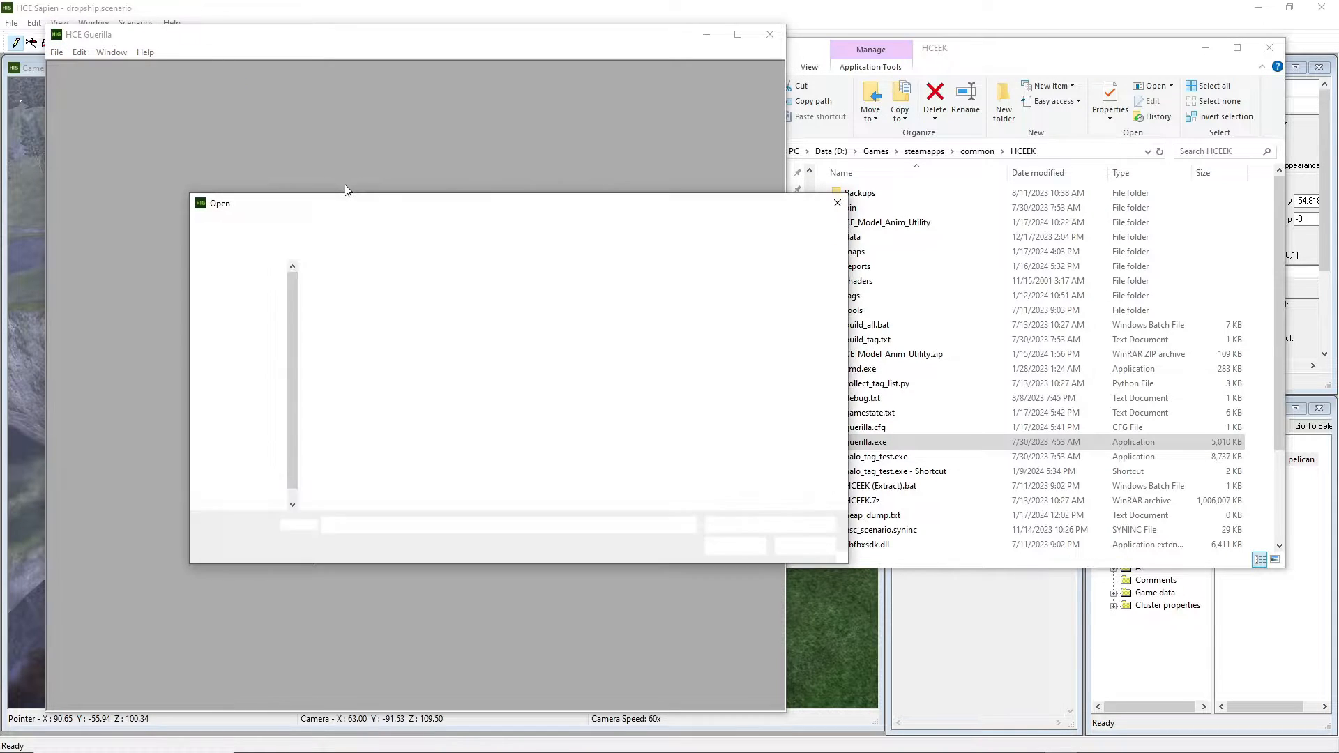
double_click(407, 291)
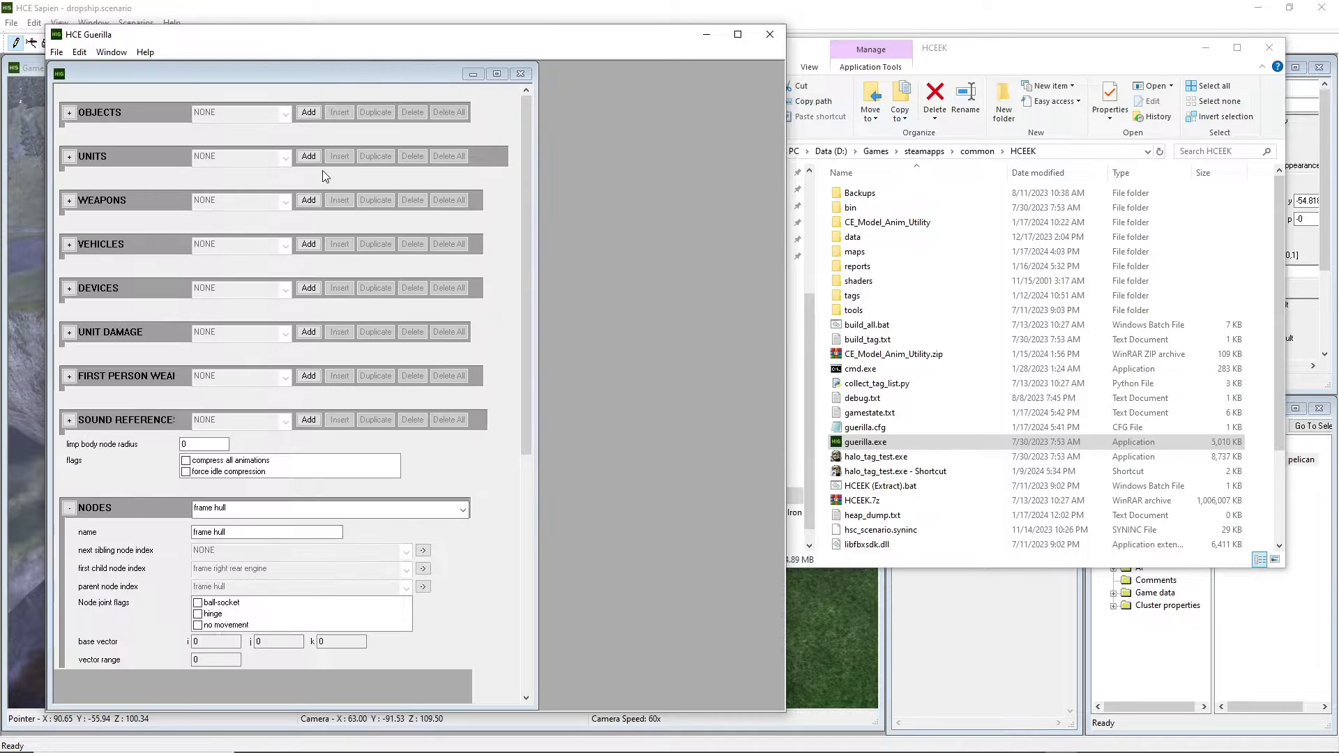
Check the pelican_drop_1 animation name in the ANIMATIONS list, then minimise Guerilla.
left_click_drag(531, 162, 463, 379)
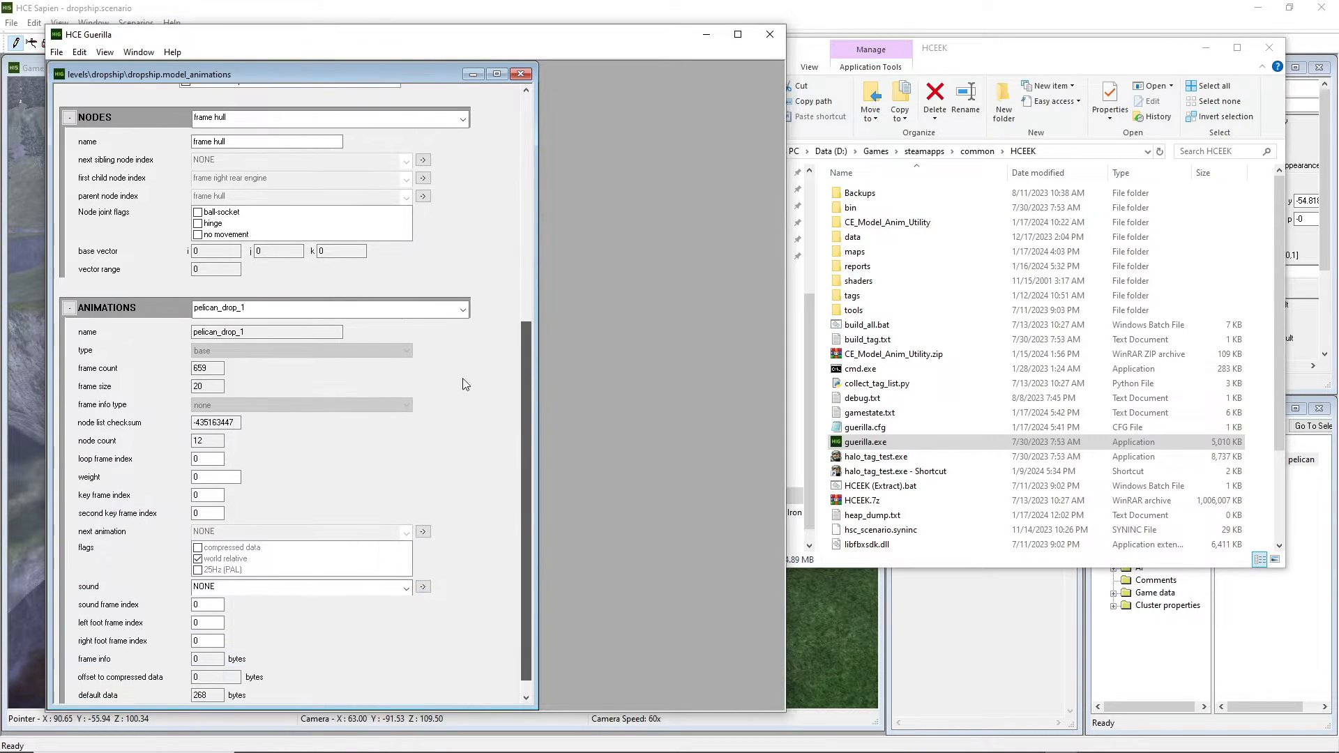
left_click(219, 310)
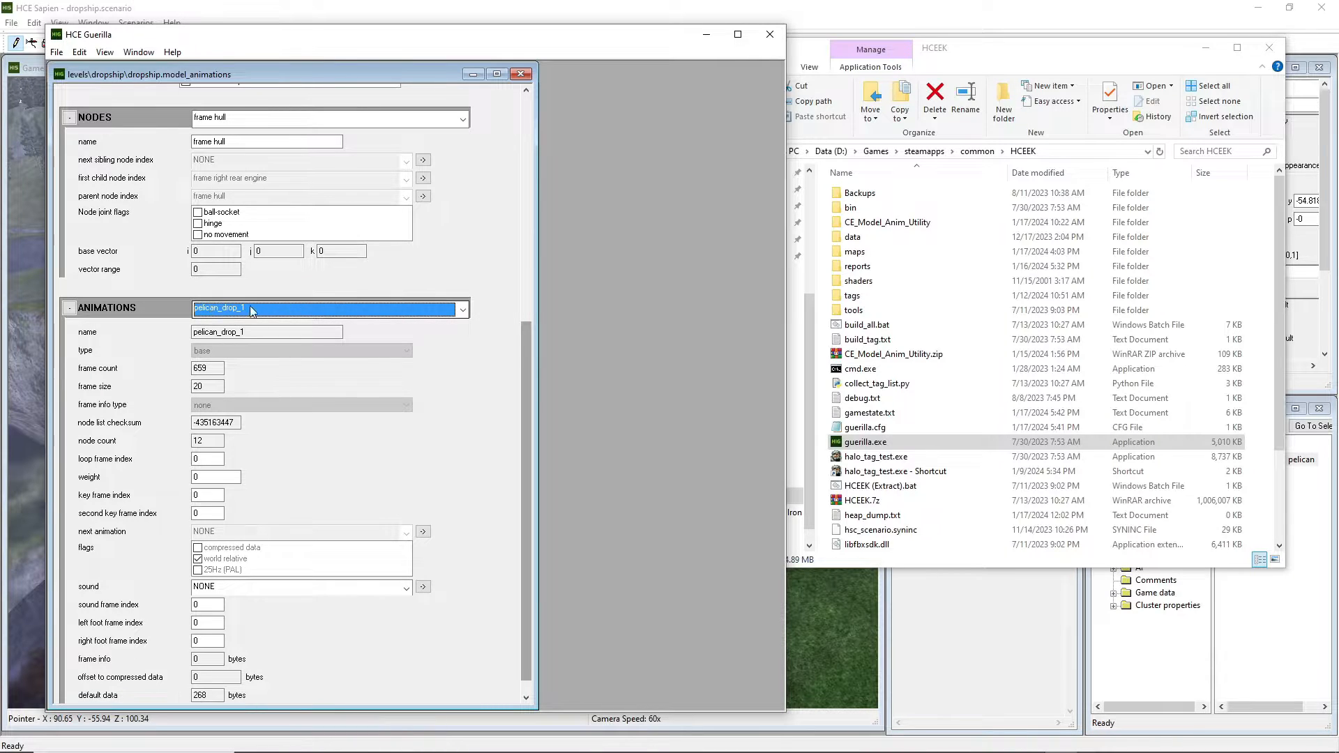
left_click(706, 35)
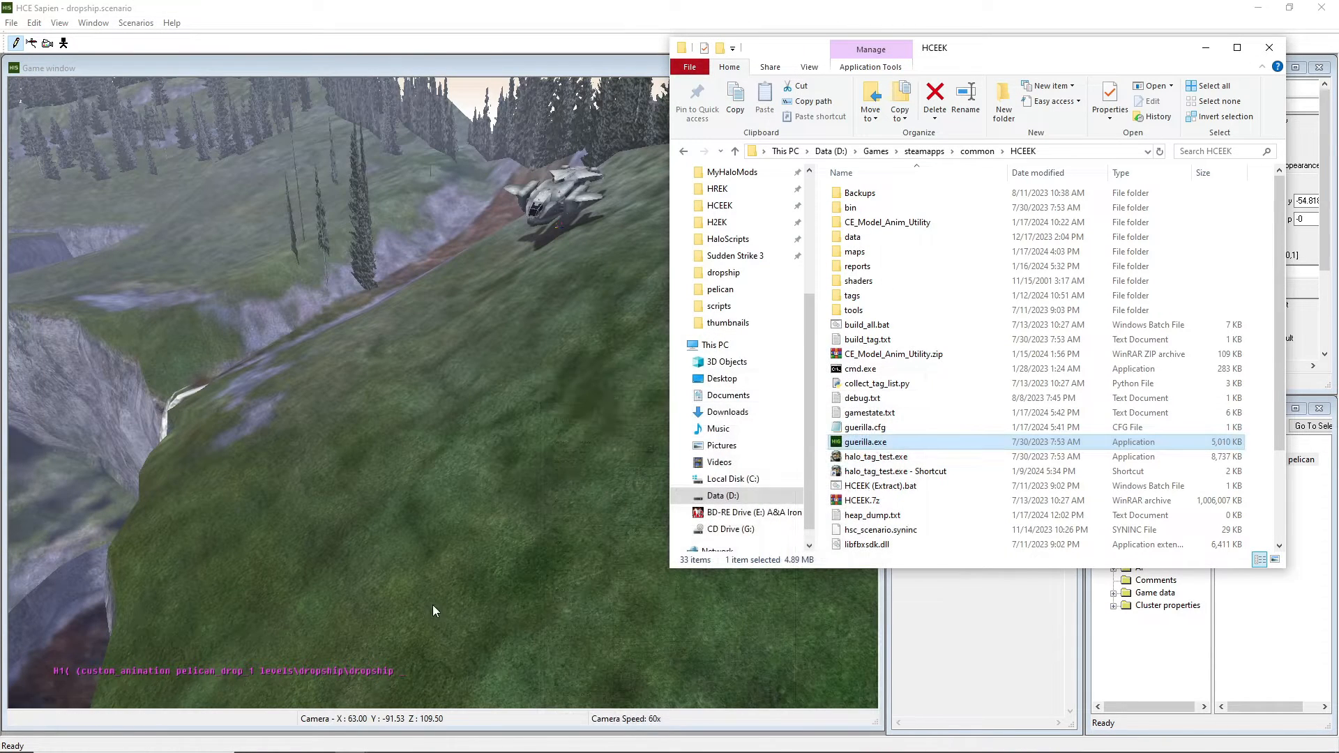
In Sapien's console, run custom_animation pelican_drop_1 levels\dropship\dropship pelican.
left_click(422, 671)
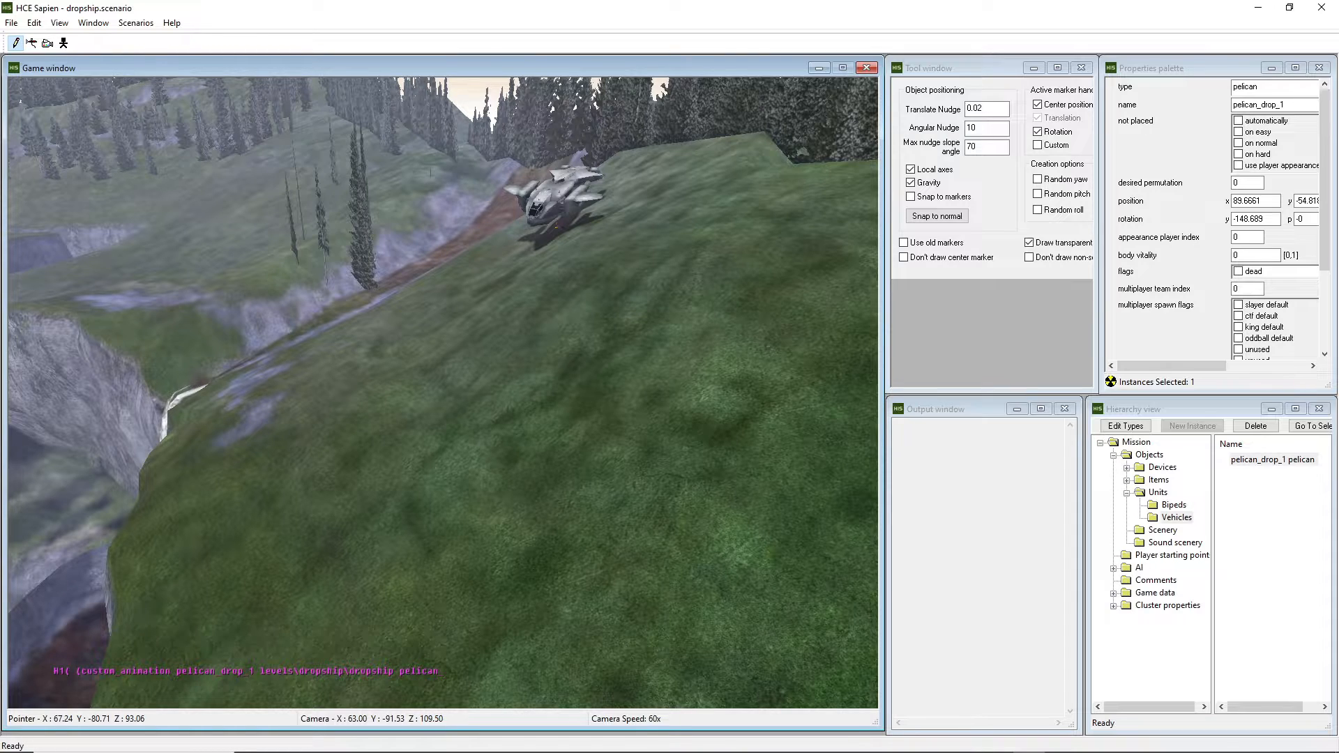
type("op_1 true")
key("Return")
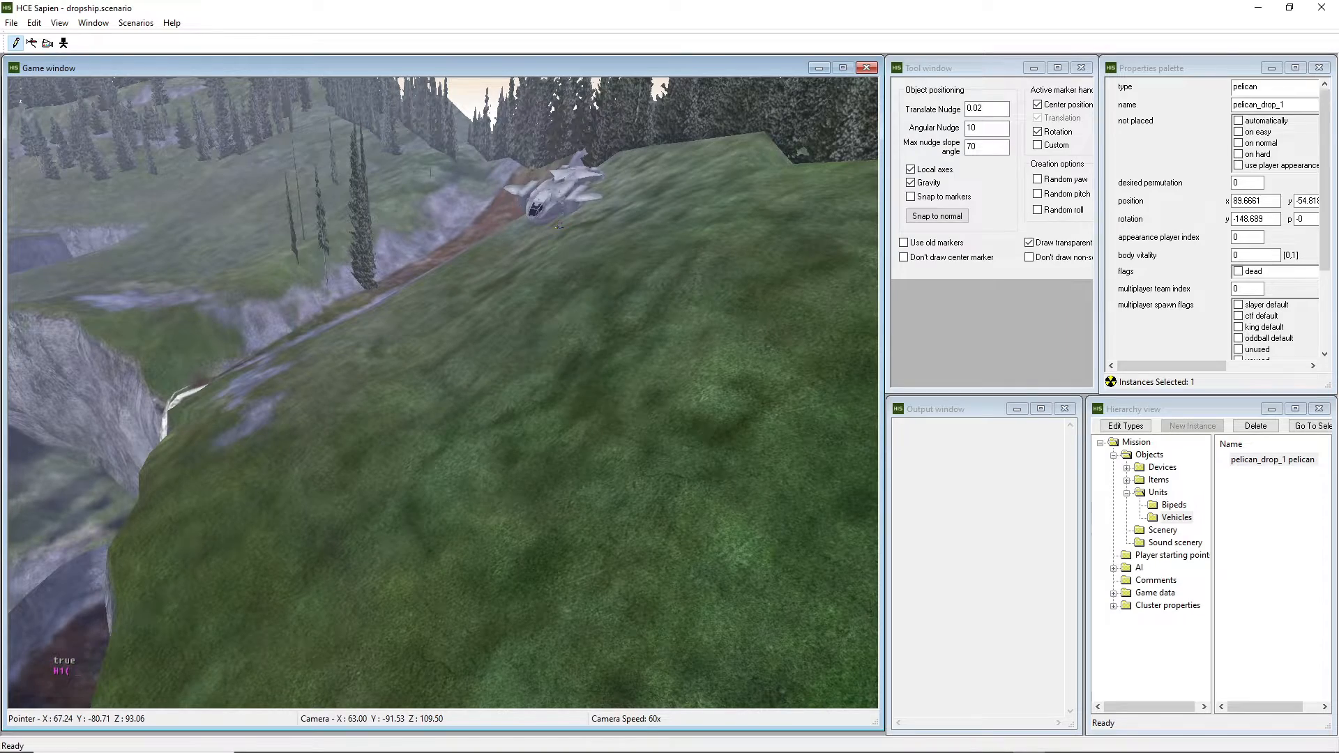
Fly the camera after the Pelican as it flies through the canyon.
key("grave")
middle_click_drag(642, 385, 690, 209)
key("s")
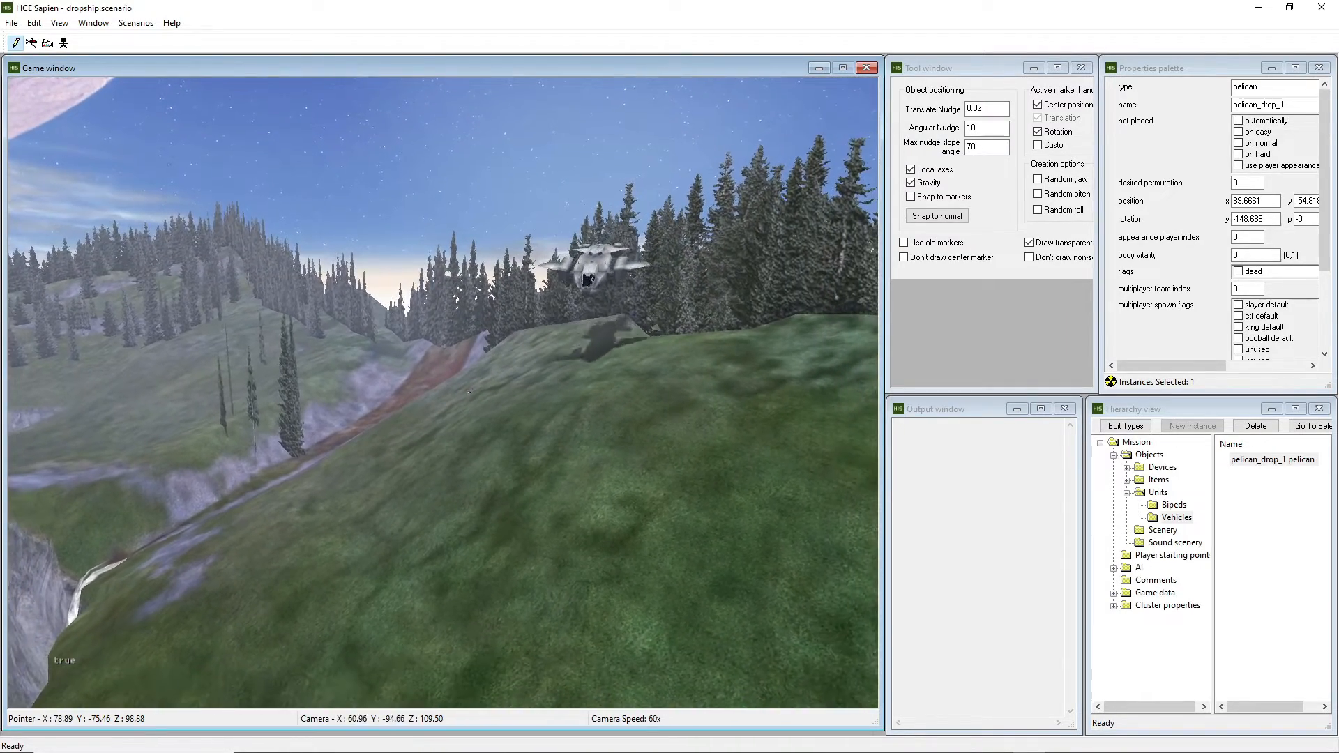
key("d")
middle_click_drag(444, 393, 593, 313)
key("a")
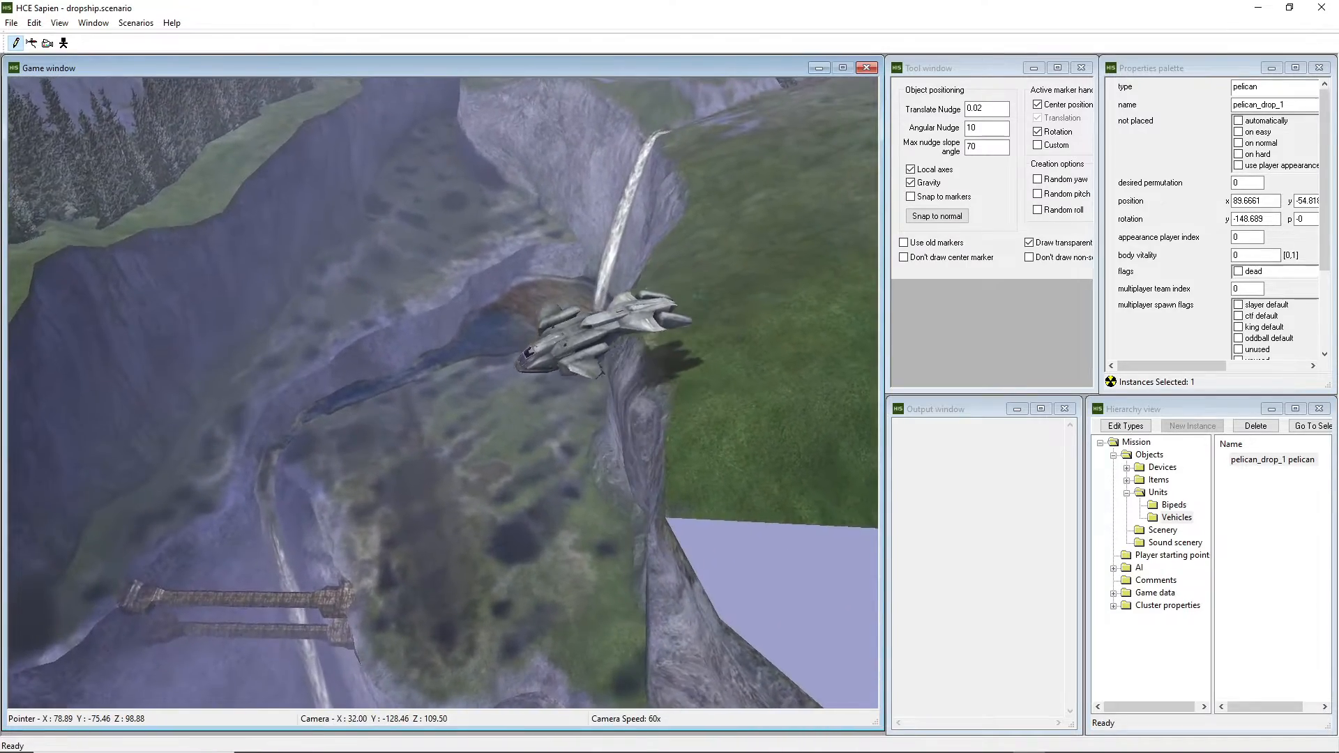
key("f")
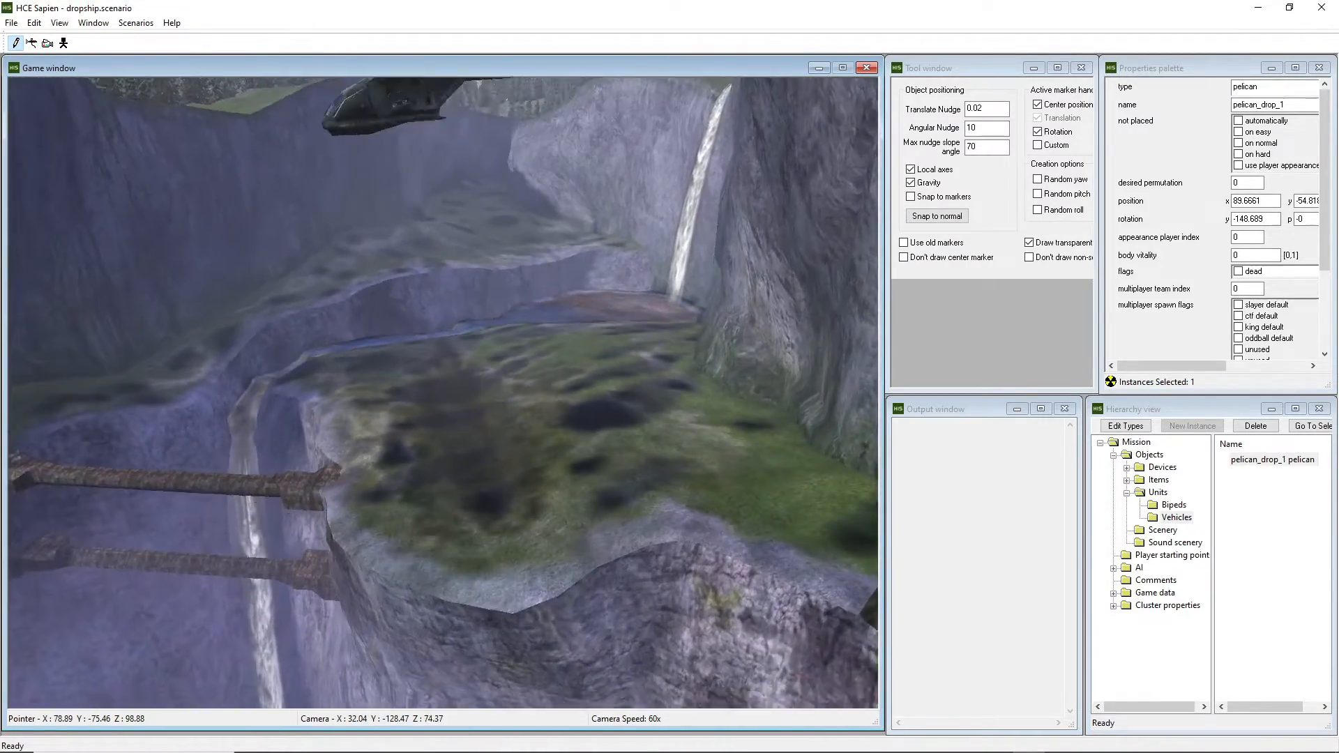
middle_click_drag(444, 393, 390, 359)
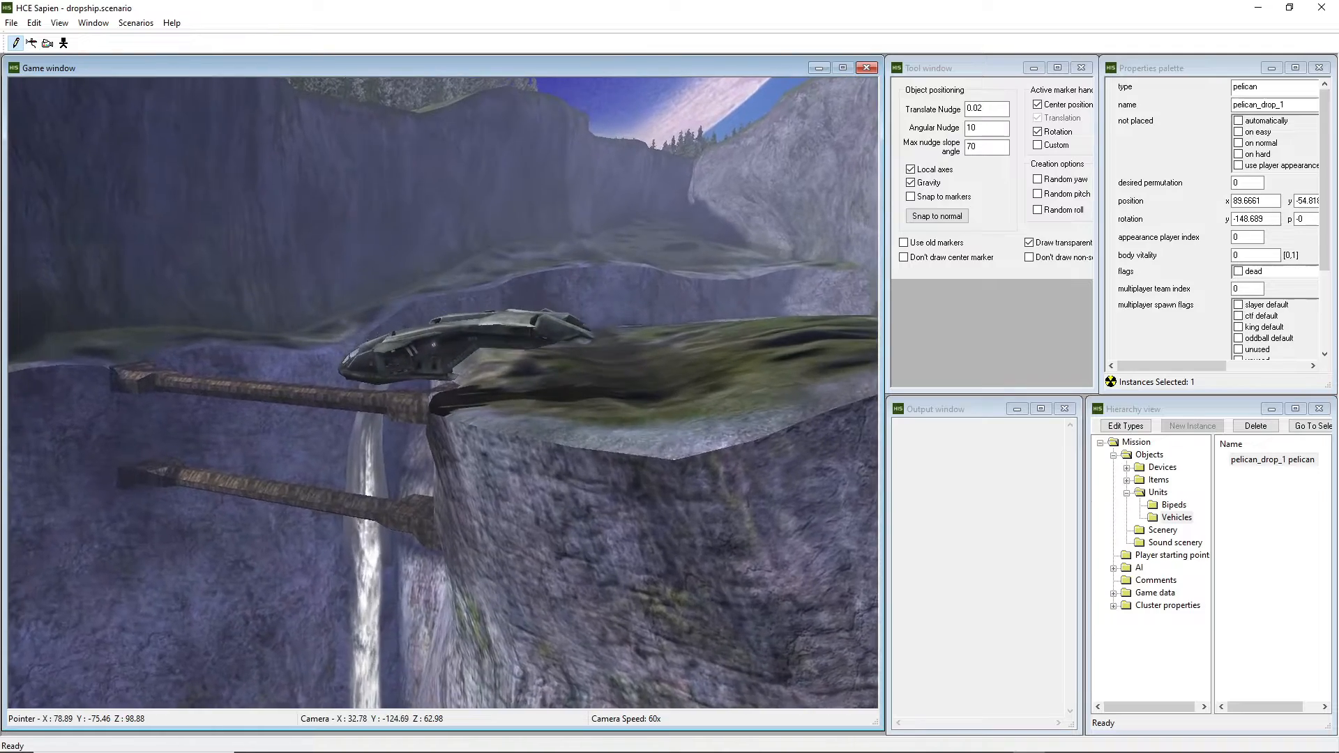
key("a")
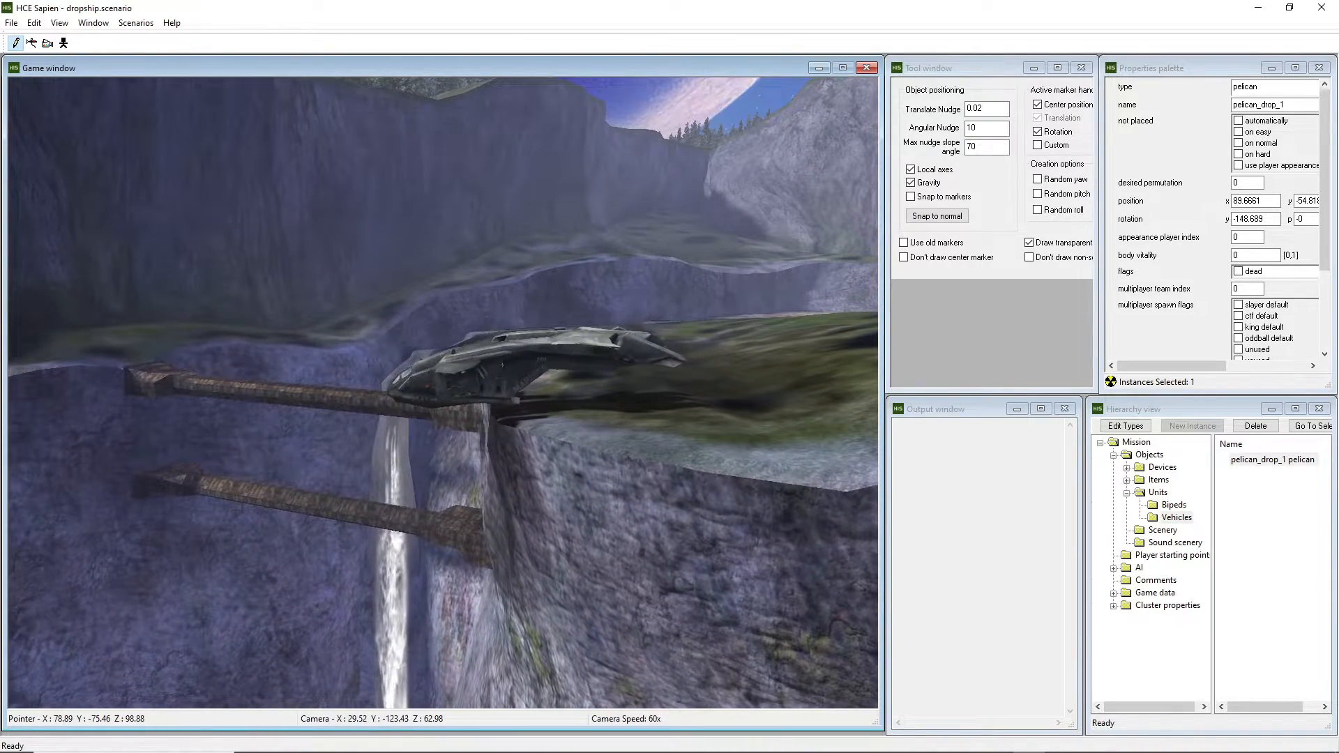
key("w")
middle_click_drag(443, 393, 286, 387)
key("d")
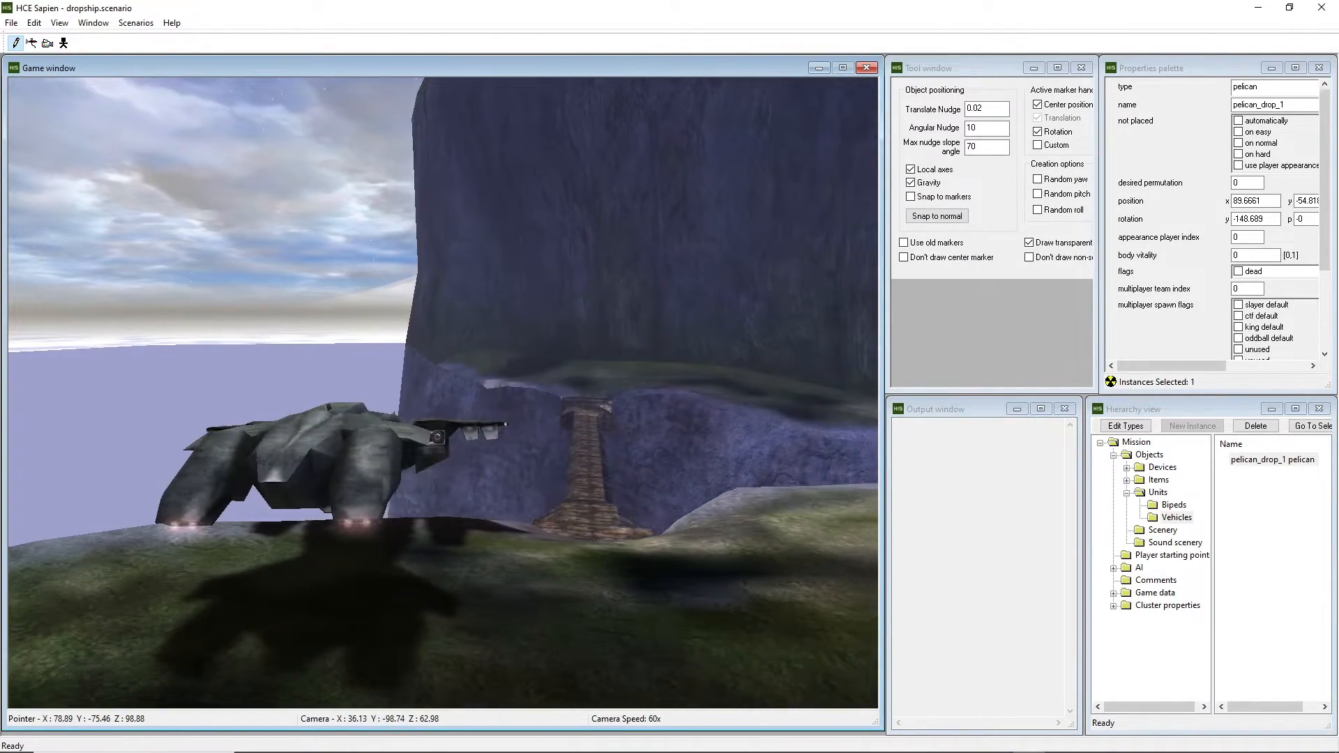
middle_click_drag(443, 393, 352, 265)
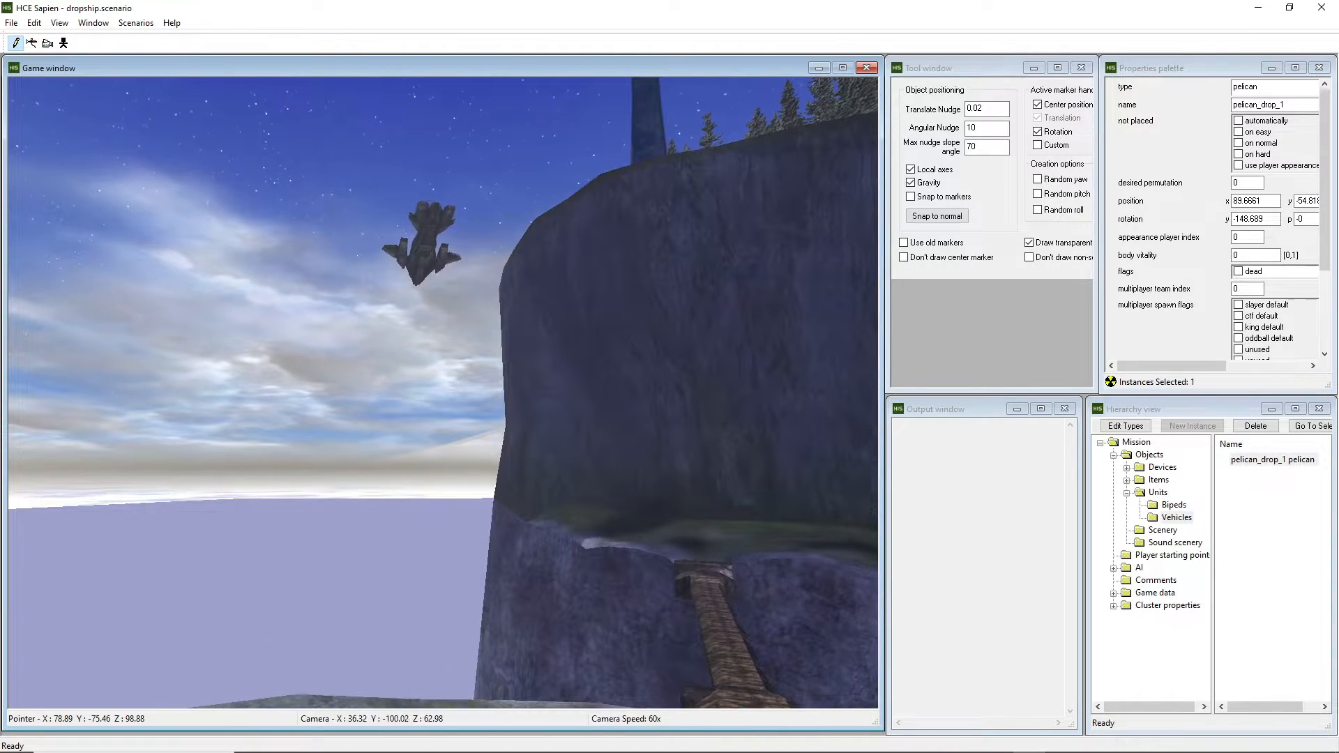
key("s")
middle_click_drag(443, 393, 535, 431)
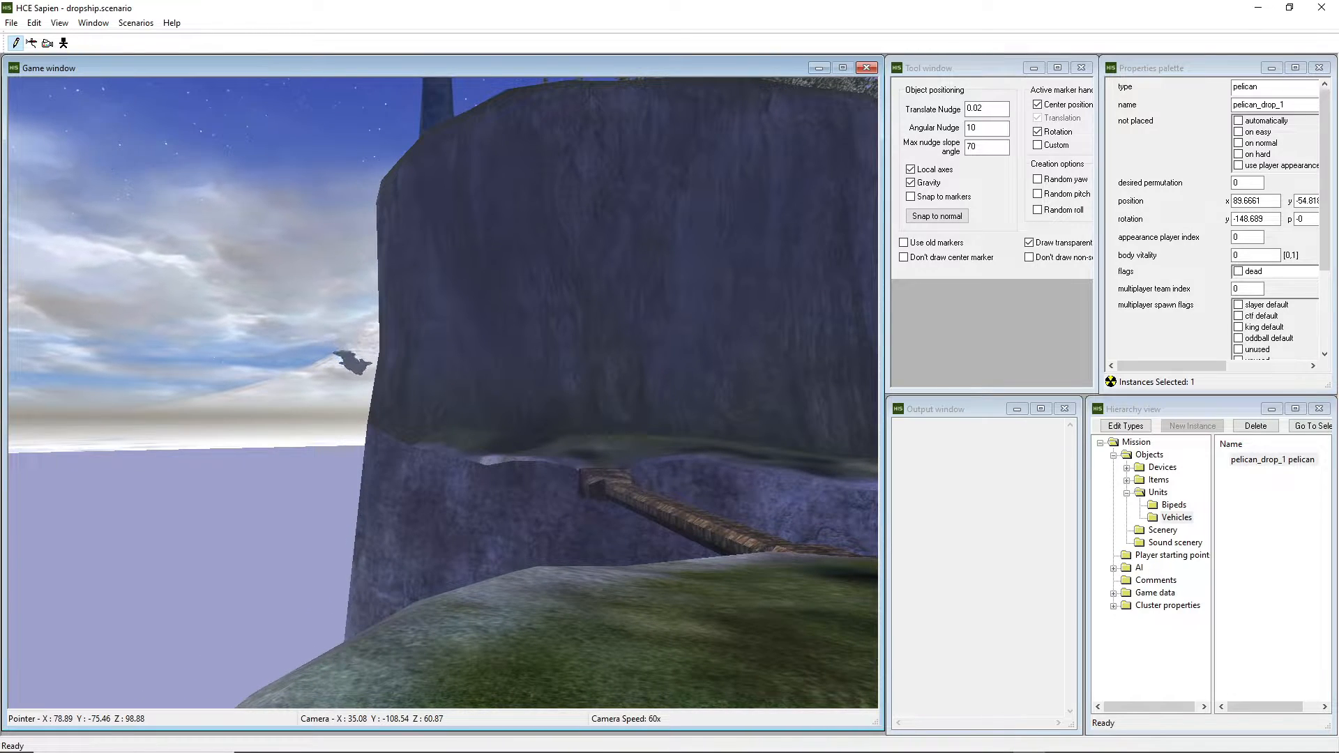
Keep following the Pelican with the camera until it settles on the hillside.
key("s")
key("r")
middle_click_drag(444, 393, 614, 429)
key("d")
key("w")
key("r")
key("d")
key("d")
key("r")
key("w")
key("d")
key("w")
key("w")
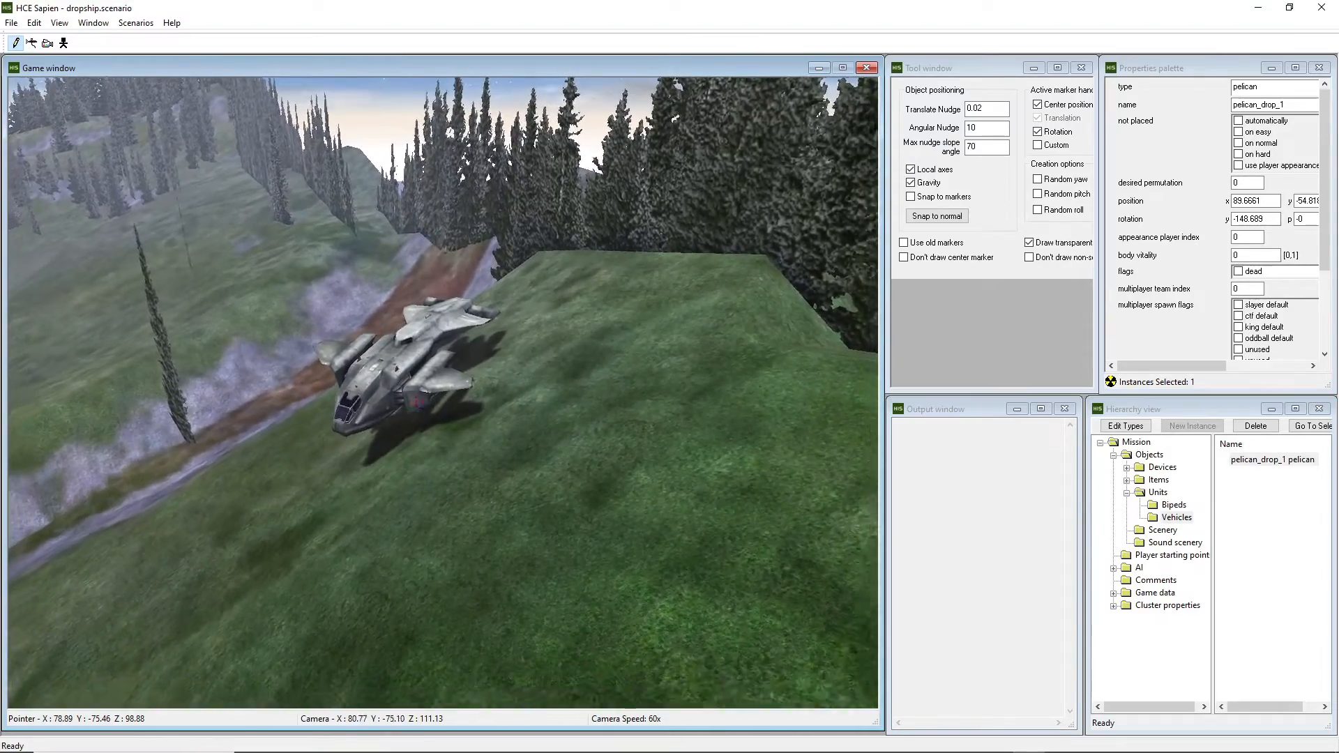
key("s")
middle_click_drag(443, 393, 313, 418)
key("w")
key("d")
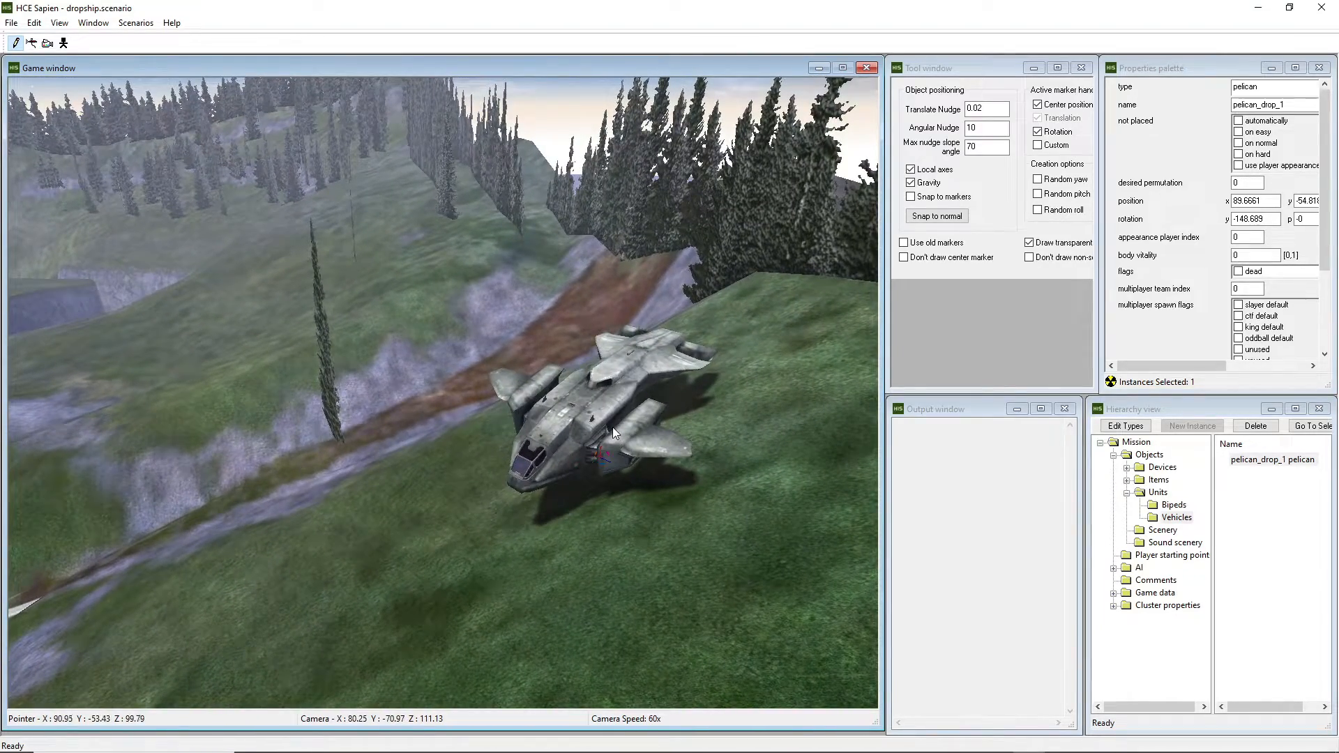
key("s")
middle_click_drag(612, 427, 521, 418)
Fly the camera around near the waterfall, bringing the Pelican back into view.
key("a")
key("s")
key("s")
key("a")
key("a")
key("w")
key("d")
key("w")
key("w")
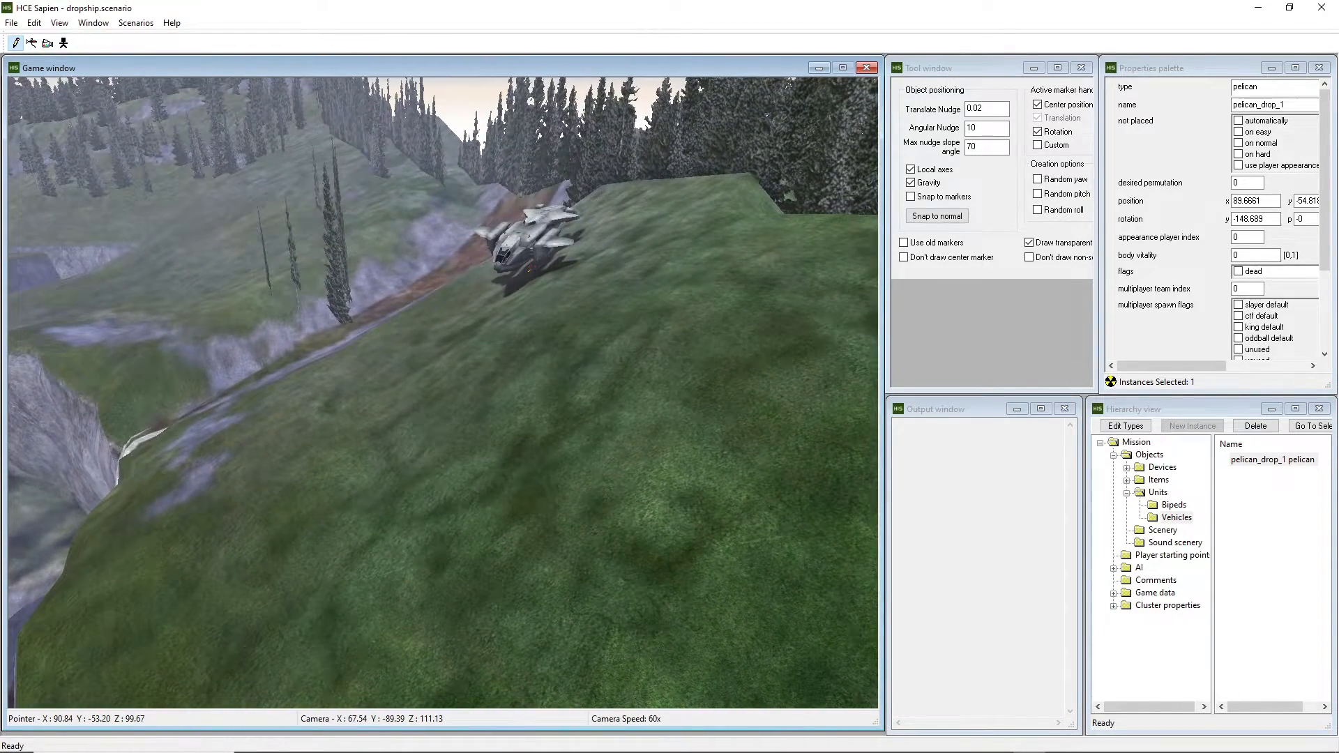
key("d")
key("w")
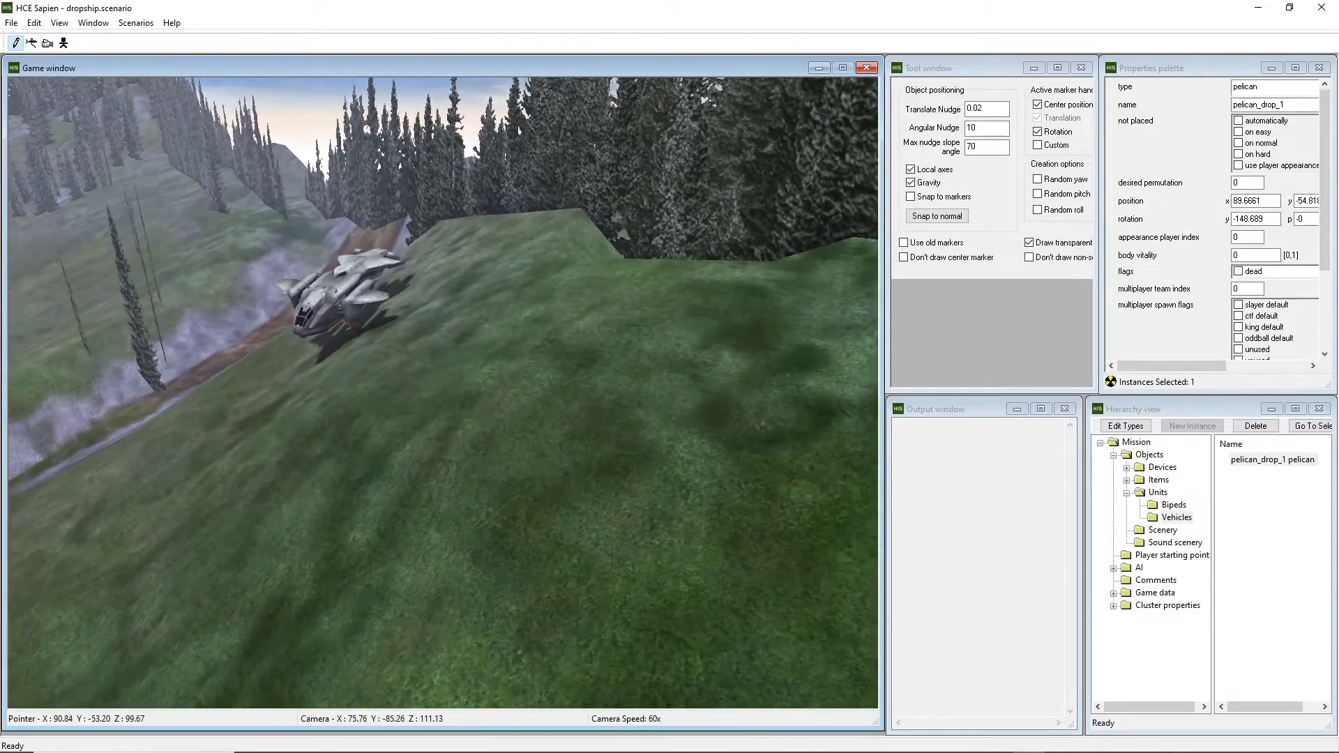
key("w")
middle_click_drag(446, 390, 488, 335)
key("w")
key("w")
key("d")
Drop past the cliff and fly back over the hill to the Pelican by the dirt path.
key("f")
key("s")
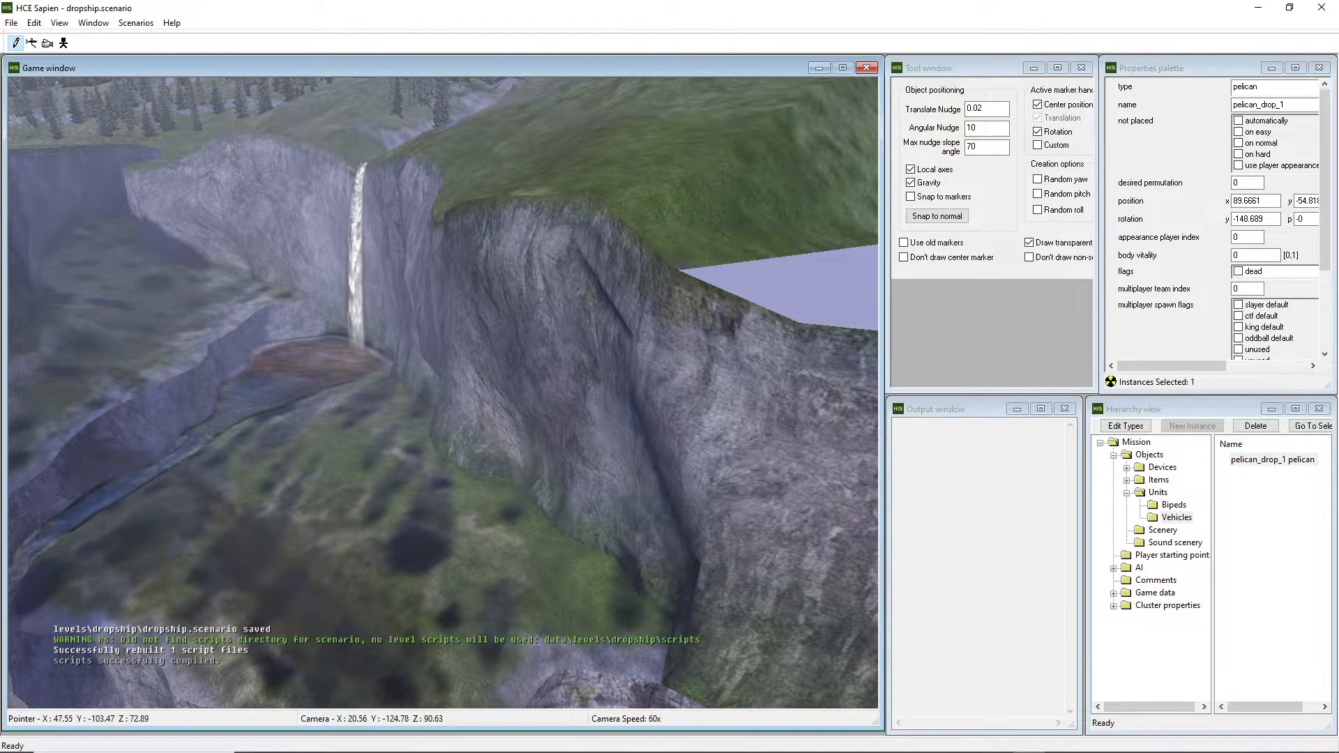
key("d")
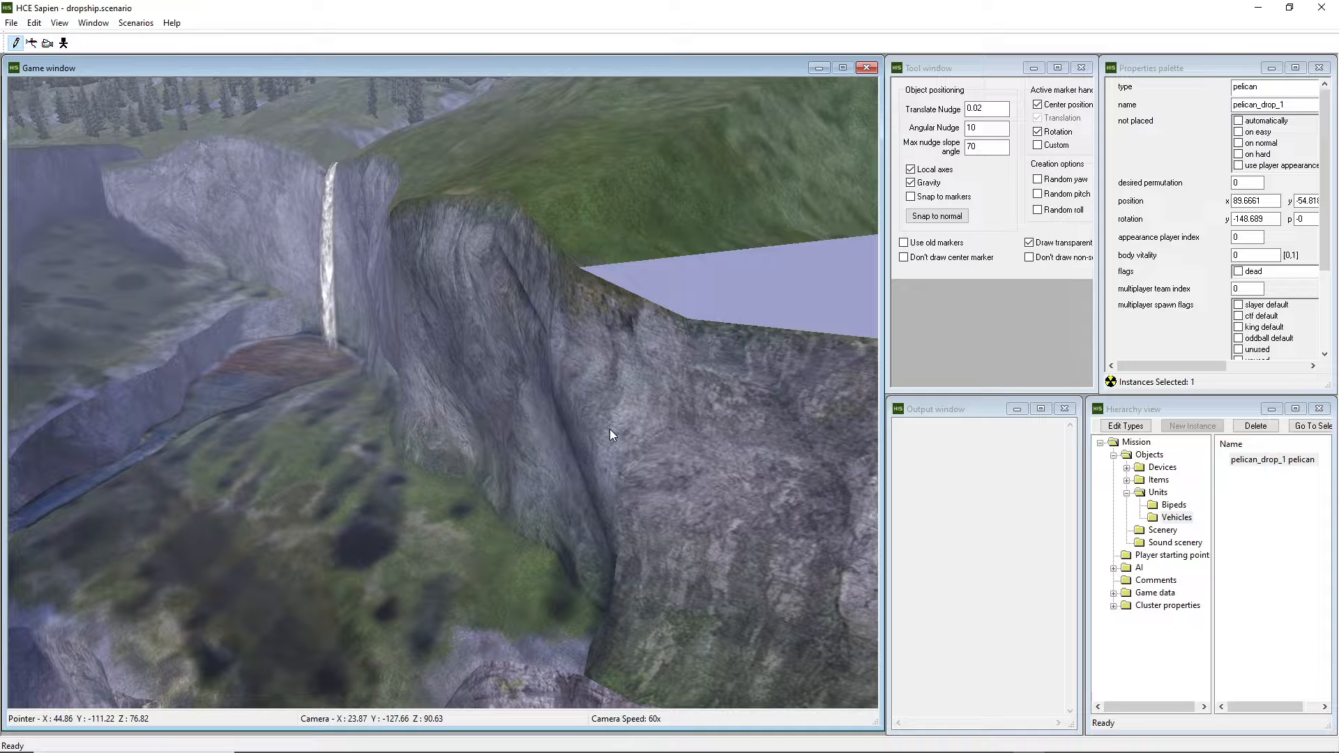
middle_click_drag(609, 429, 574, 437)
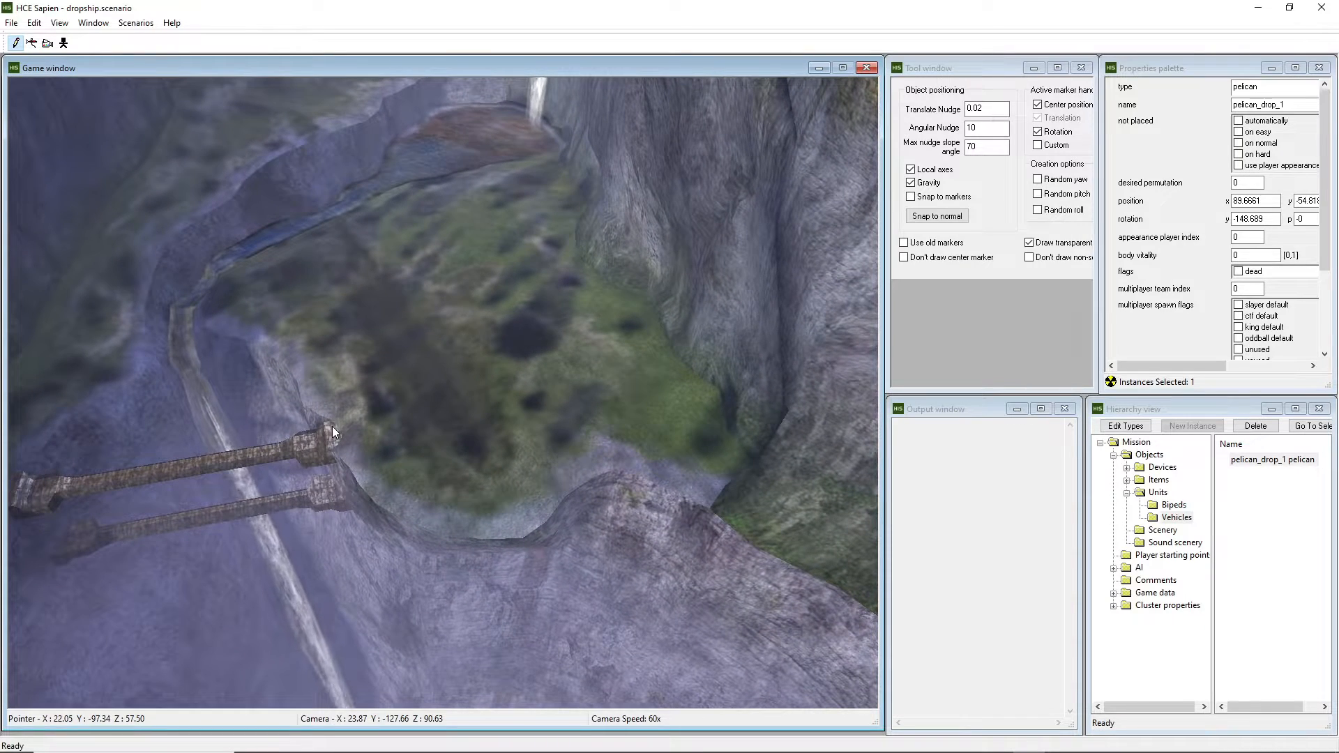
middle_click_drag(279, 434, 317, 353)
key("w")
key("w")
key("r")
key("w")
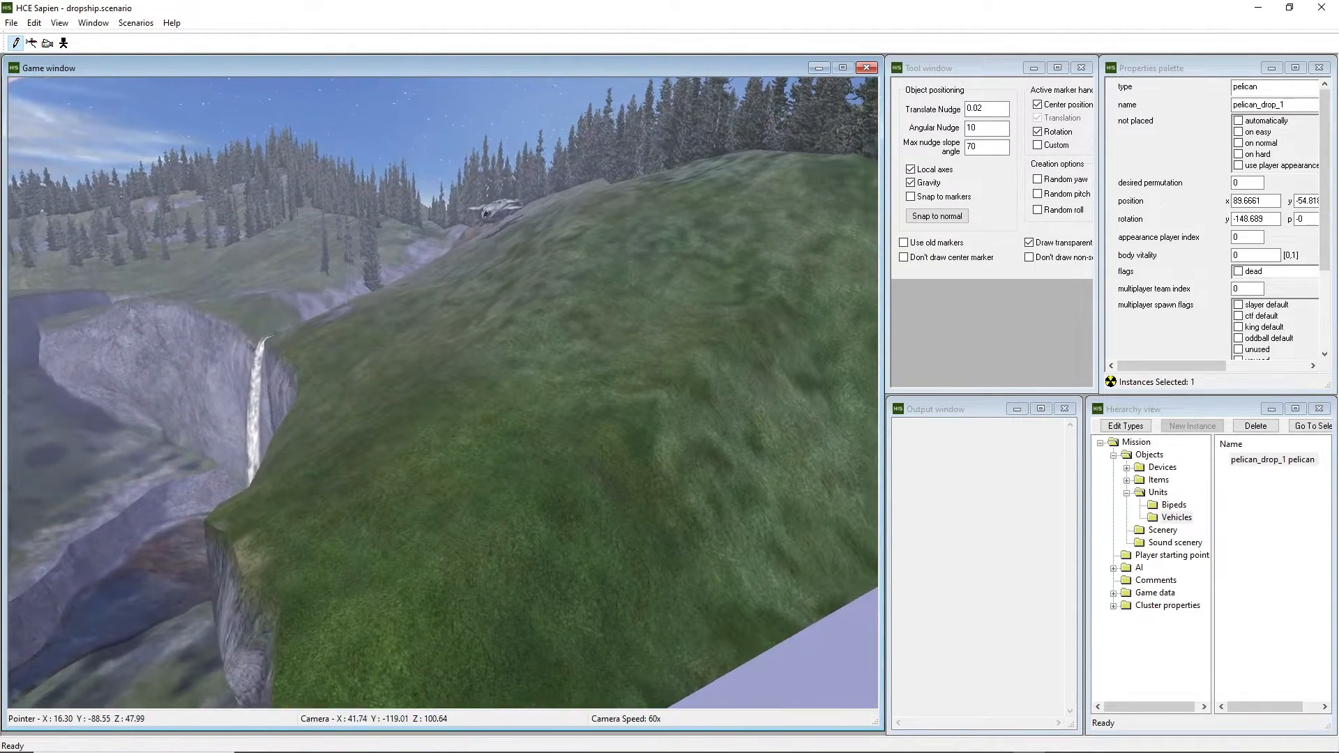
key("w")
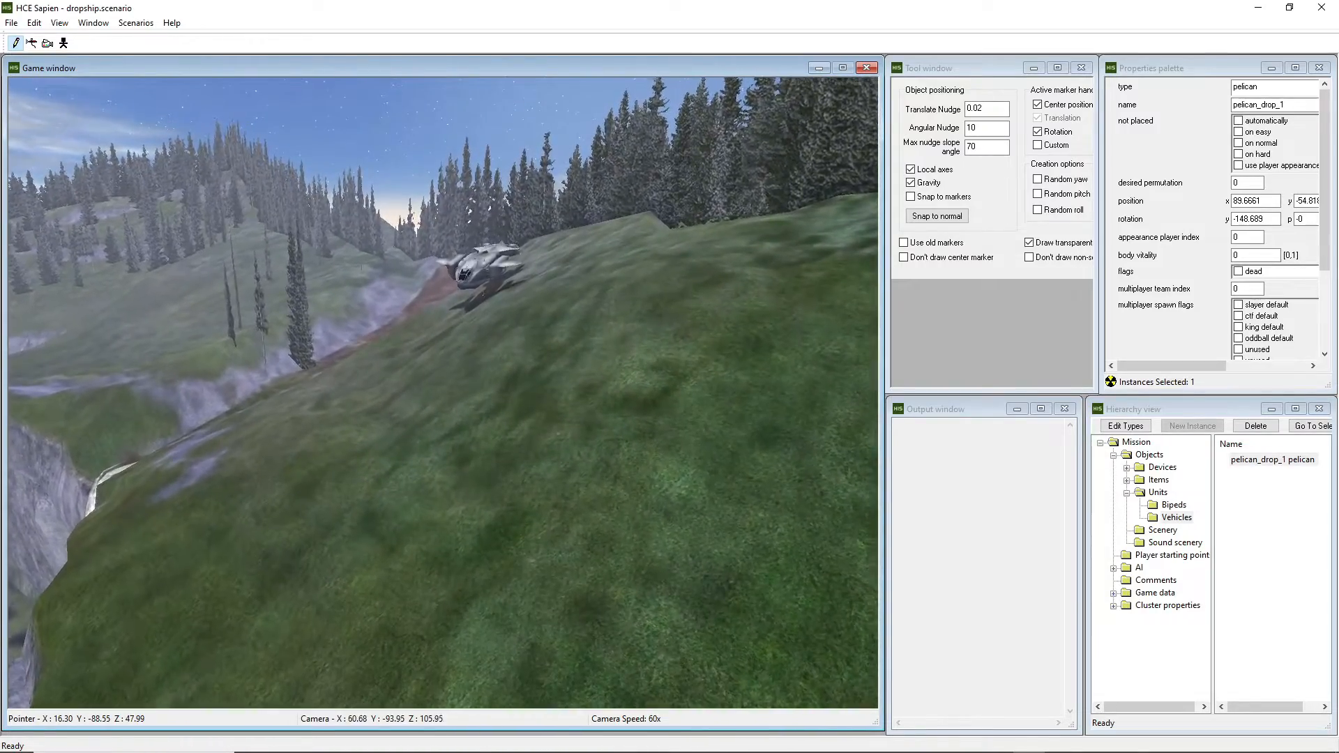
key("w")
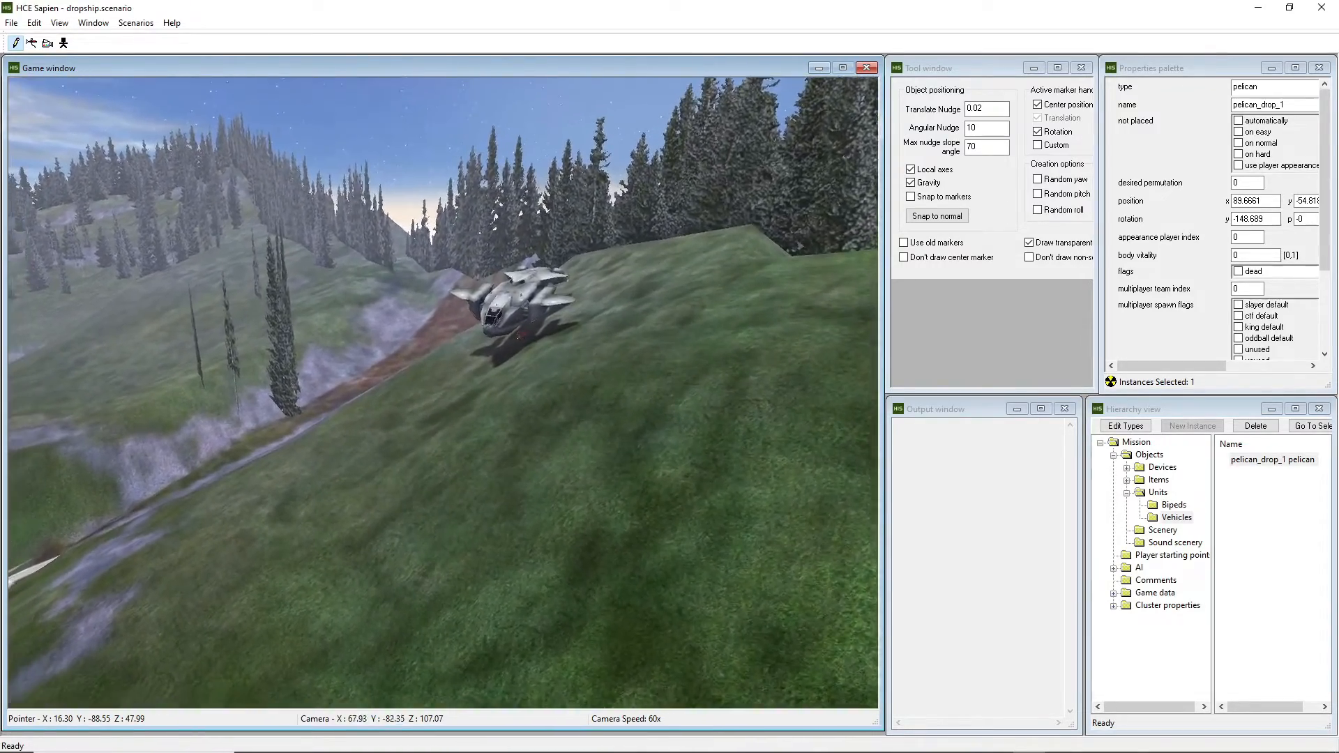
key("w")
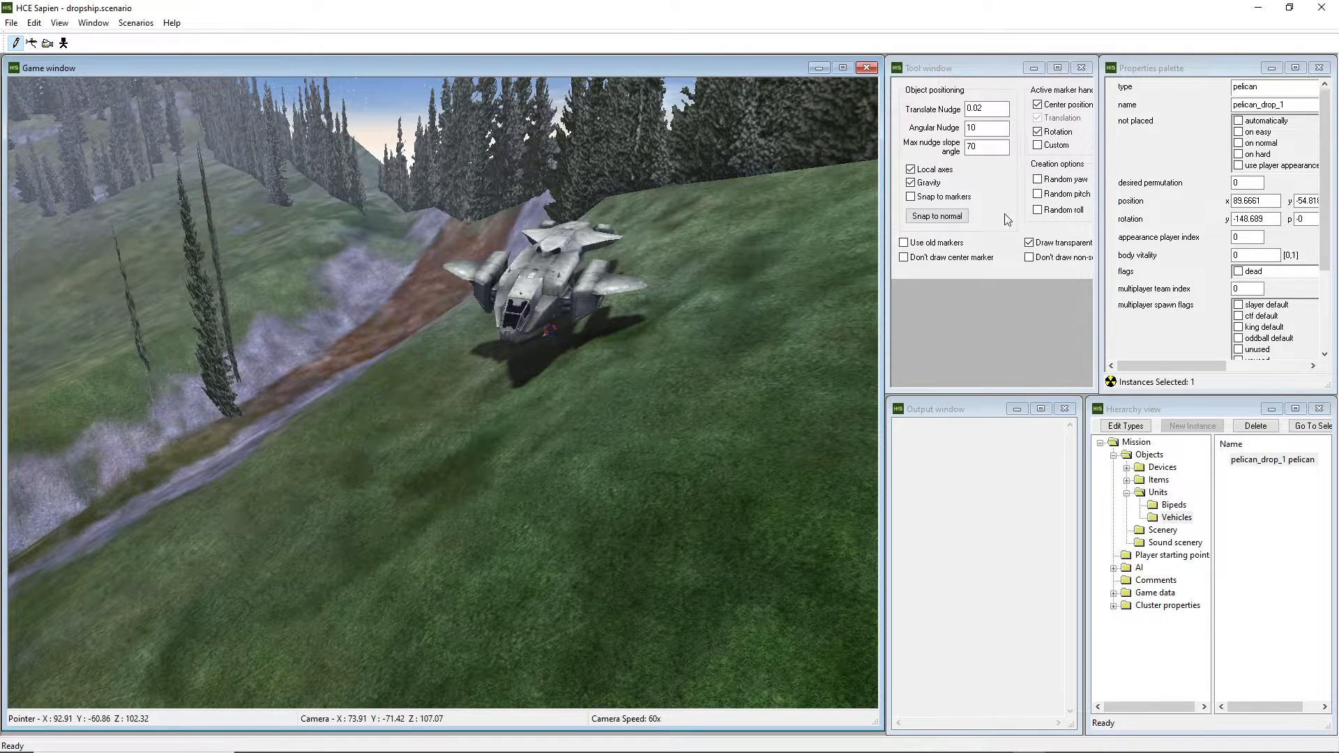
Tick 'automatically' under 'not placed' for pelican_drop_1.
left_click(1240, 122)
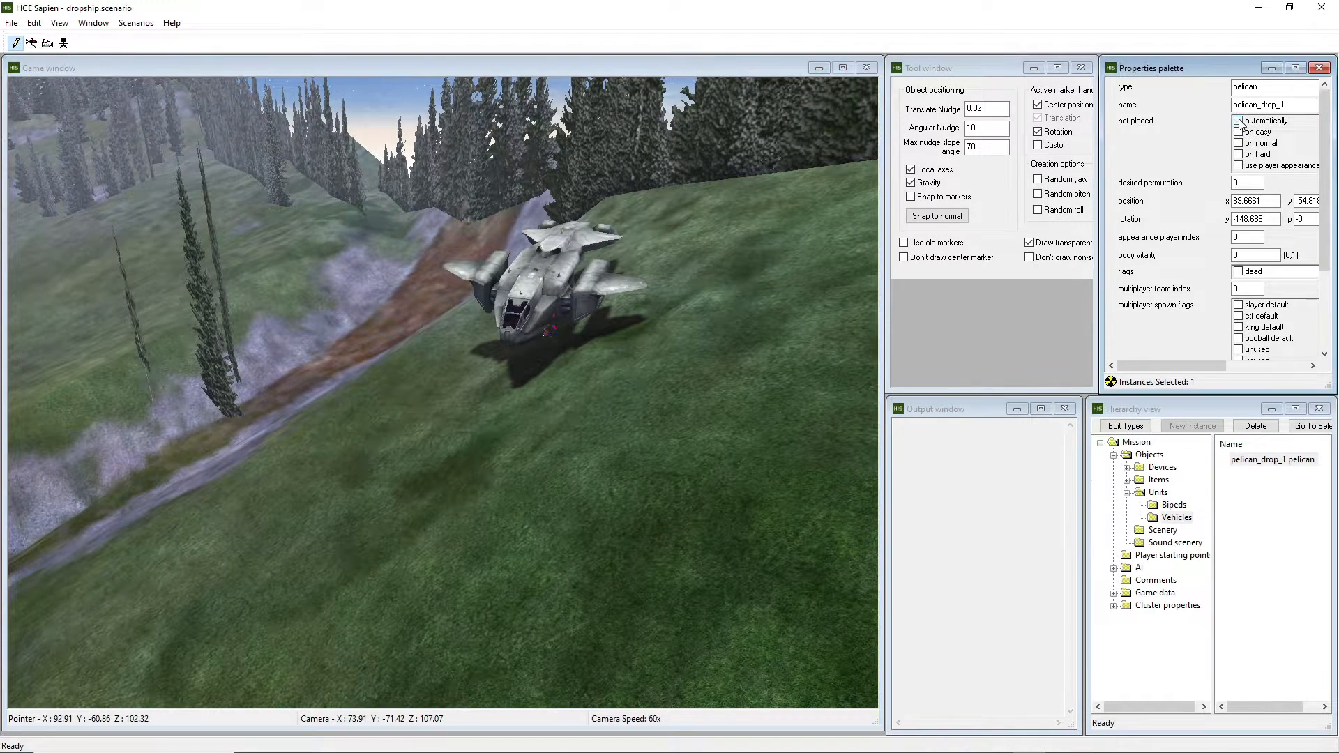
left_click(1240, 121)
mouse_move(700, 230)
middle_mouse_down()
mouse_move(740, 234)
mouse_move(746, 265)
mouse_move(701, 230)
middle_mouse_up()
key("s")
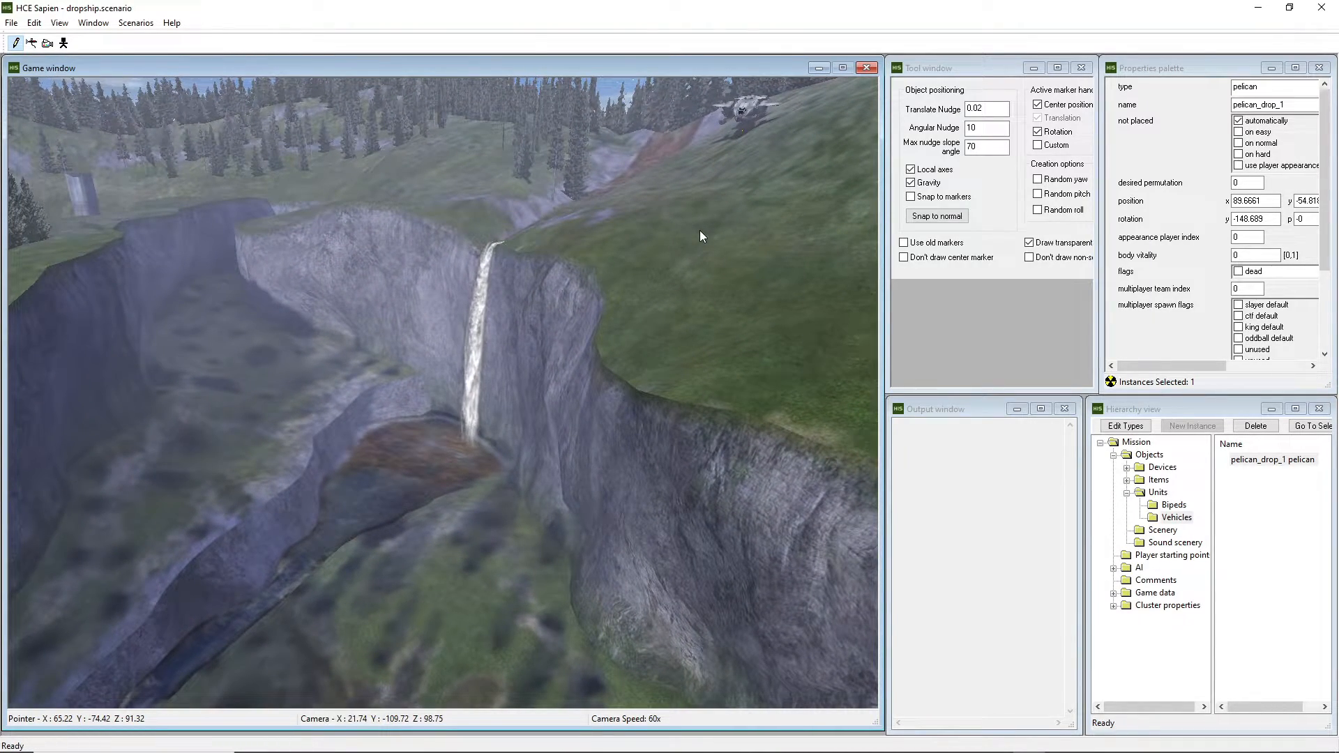
middle_click_drag(700, 230, 667, 207)
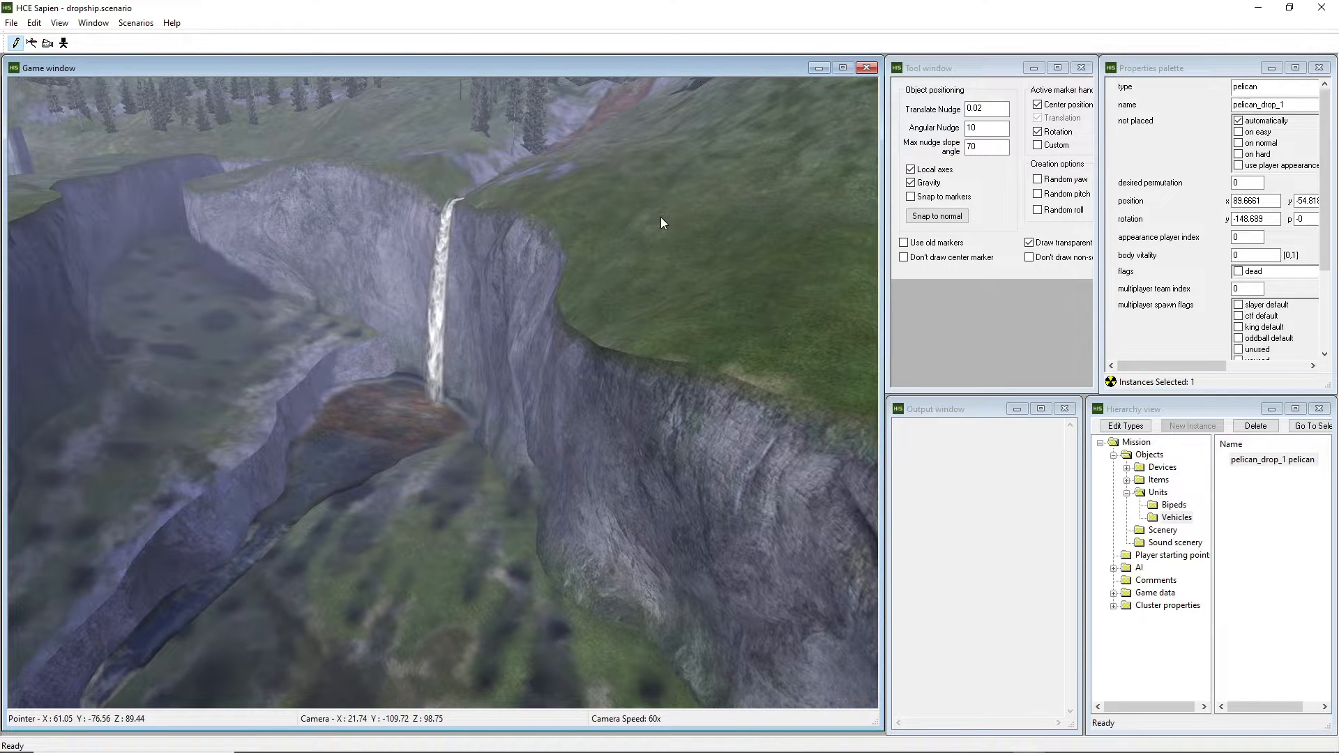
middle_click_drag(635, 250, 1337, 126)
key("w")
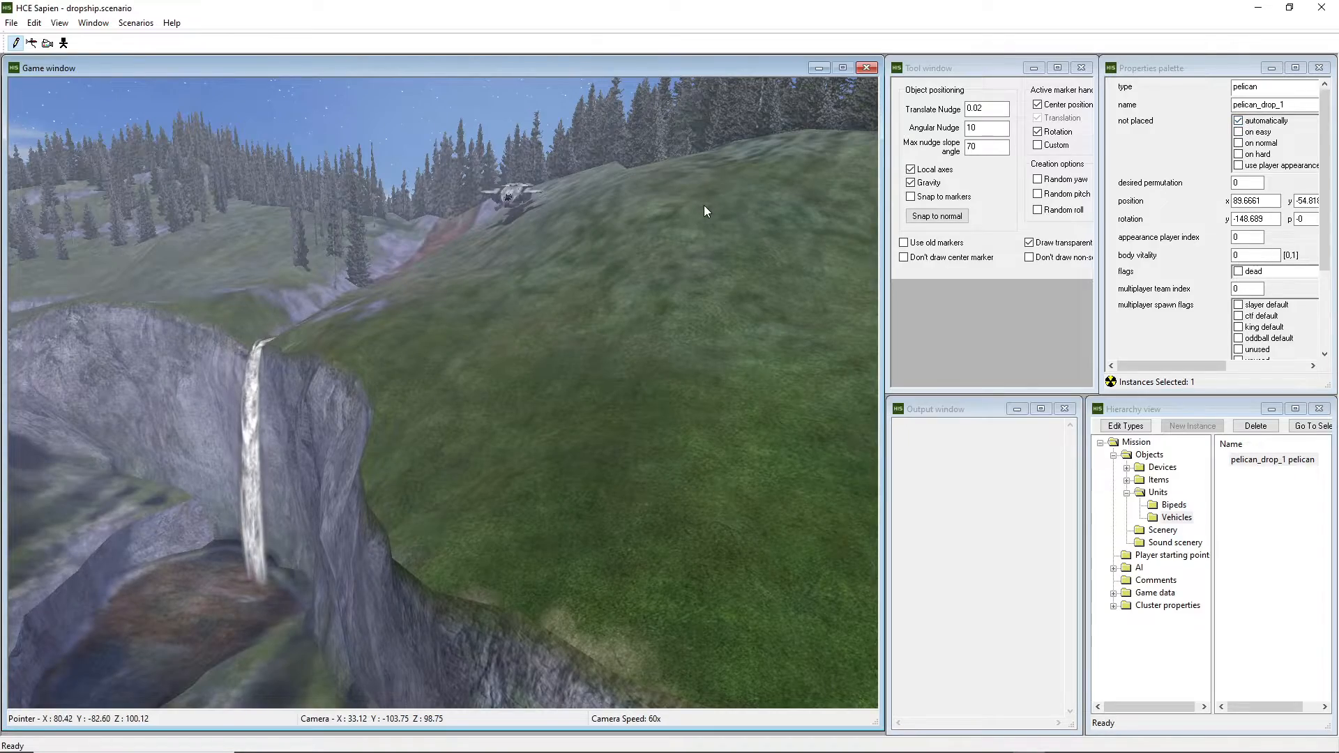
Save dropship.scenario and circle the camera around the Pelican to inspect it.
key("ctrl+s")
key("w")
middle_click_drag(704, 205, 731, 202)
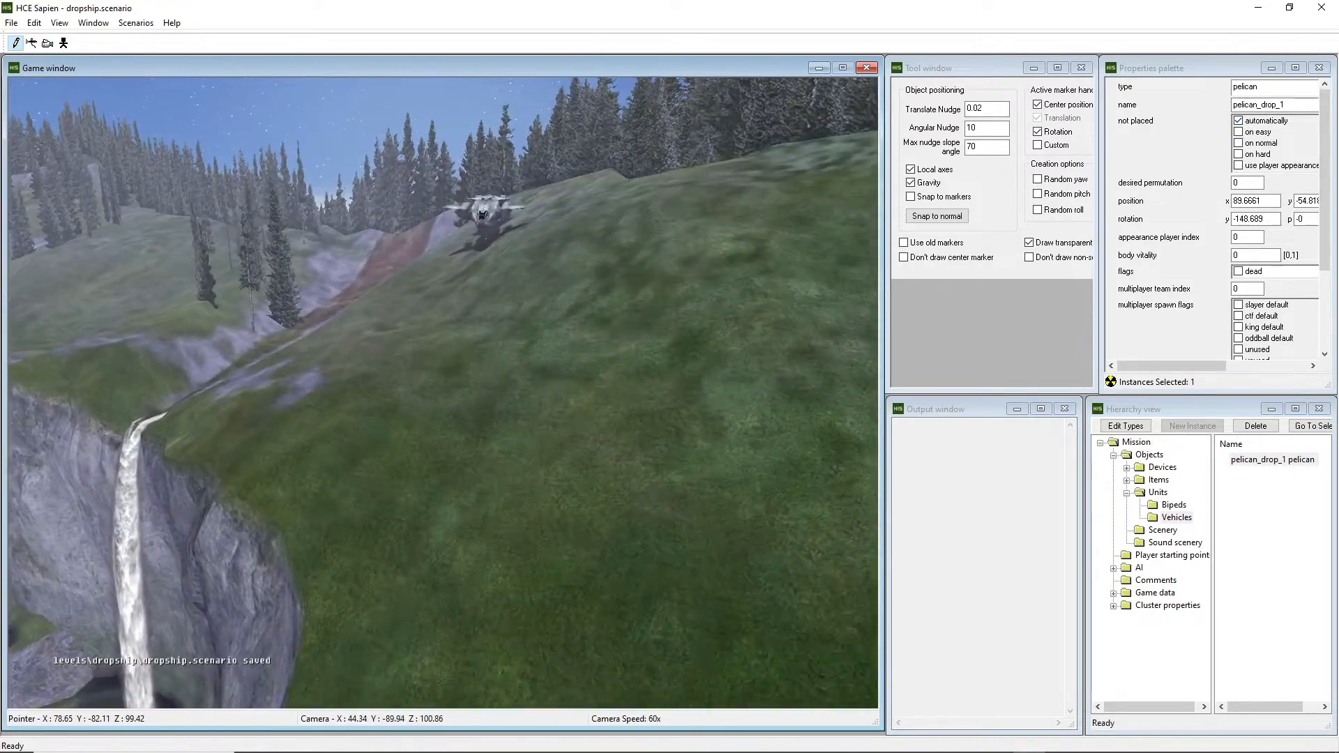
key("w")
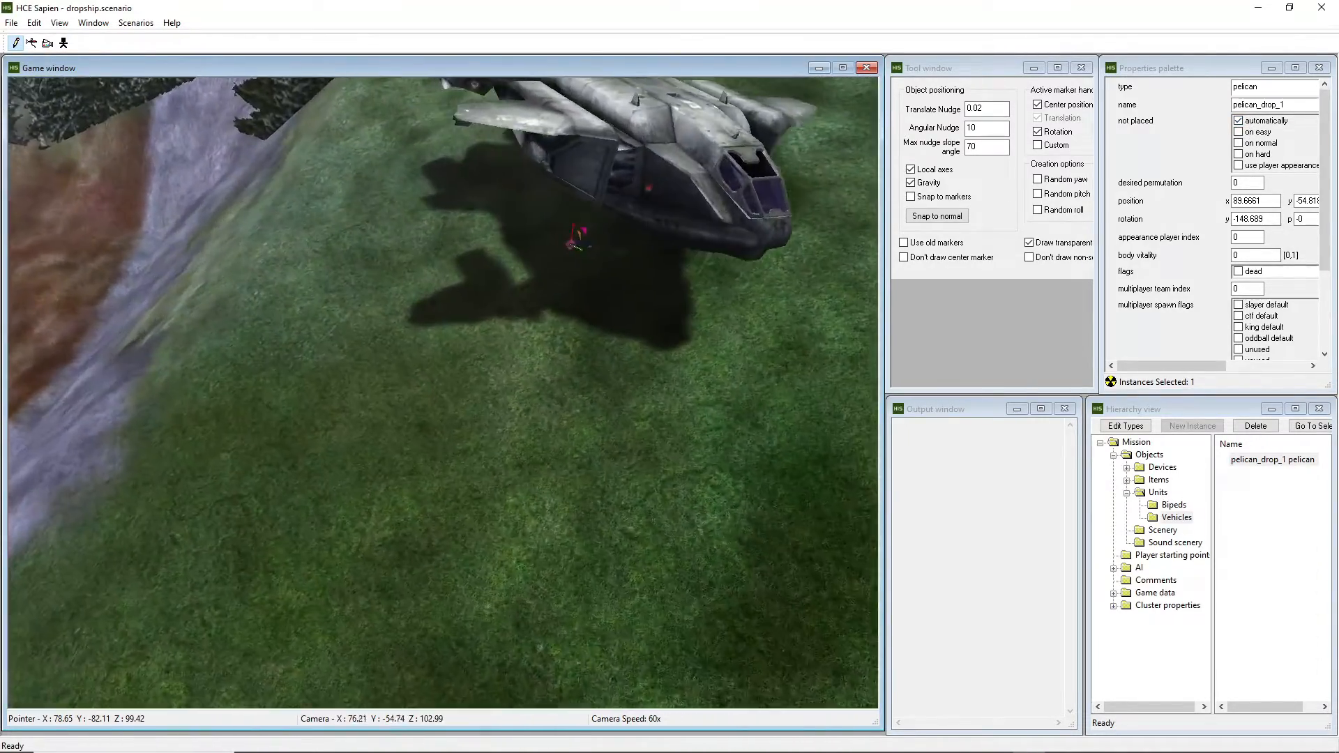
key("a")
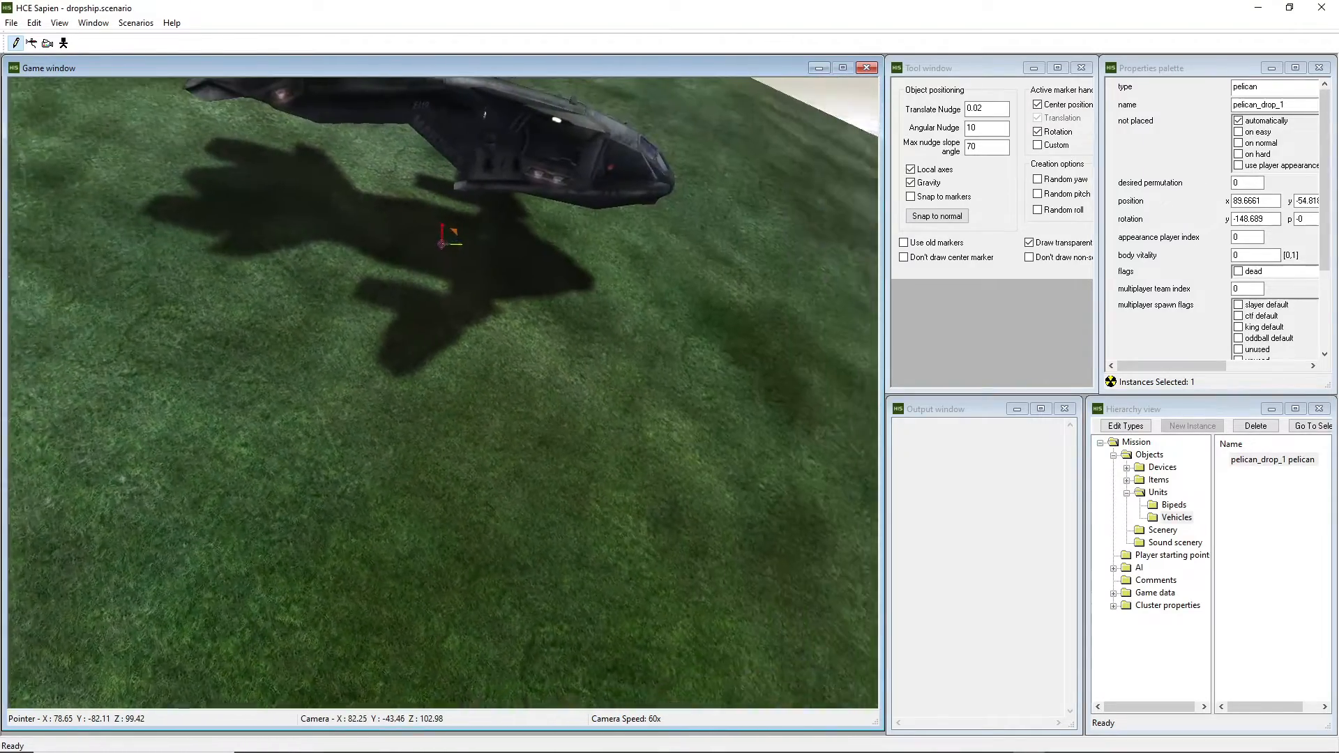
key("a")
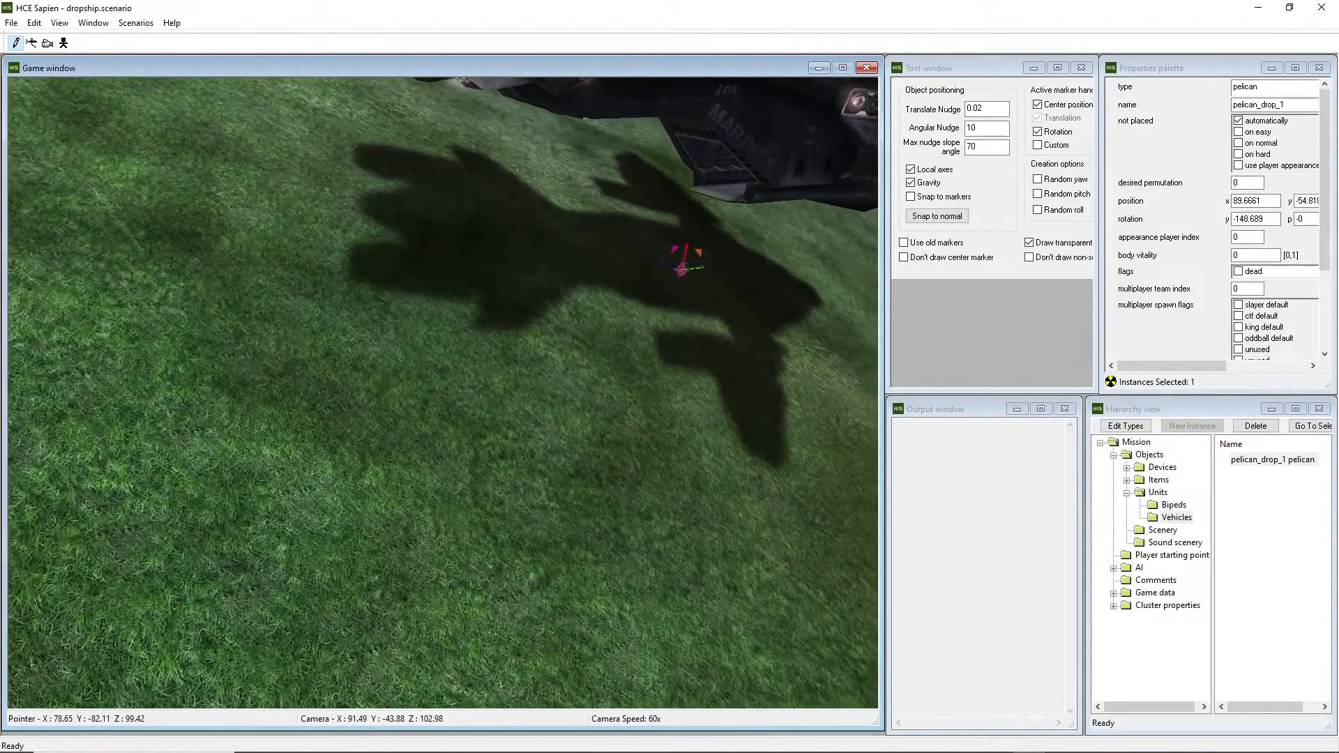
middle_click_drag(580, 177, 676, 212)
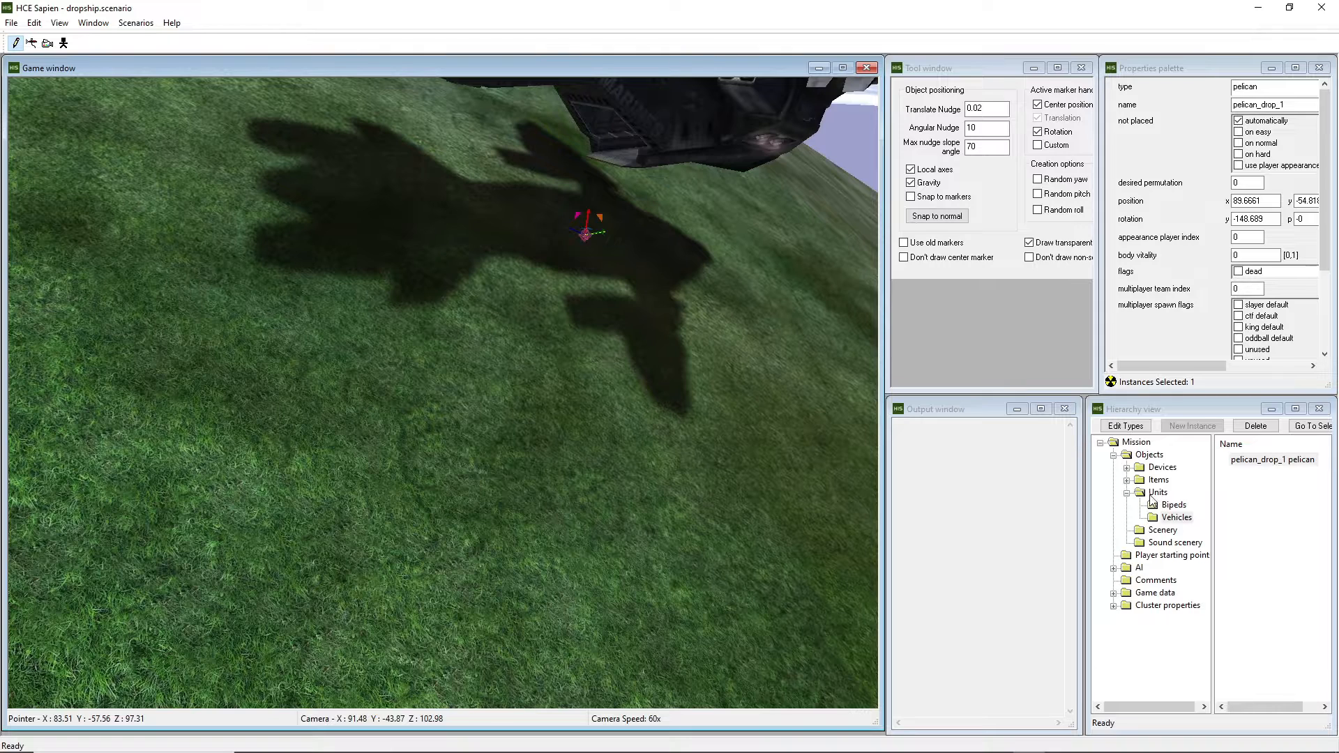
Under AI > Encounters, create the pelican_cargo_1 encounter and review its squad_1.
left_click(1128, 493)
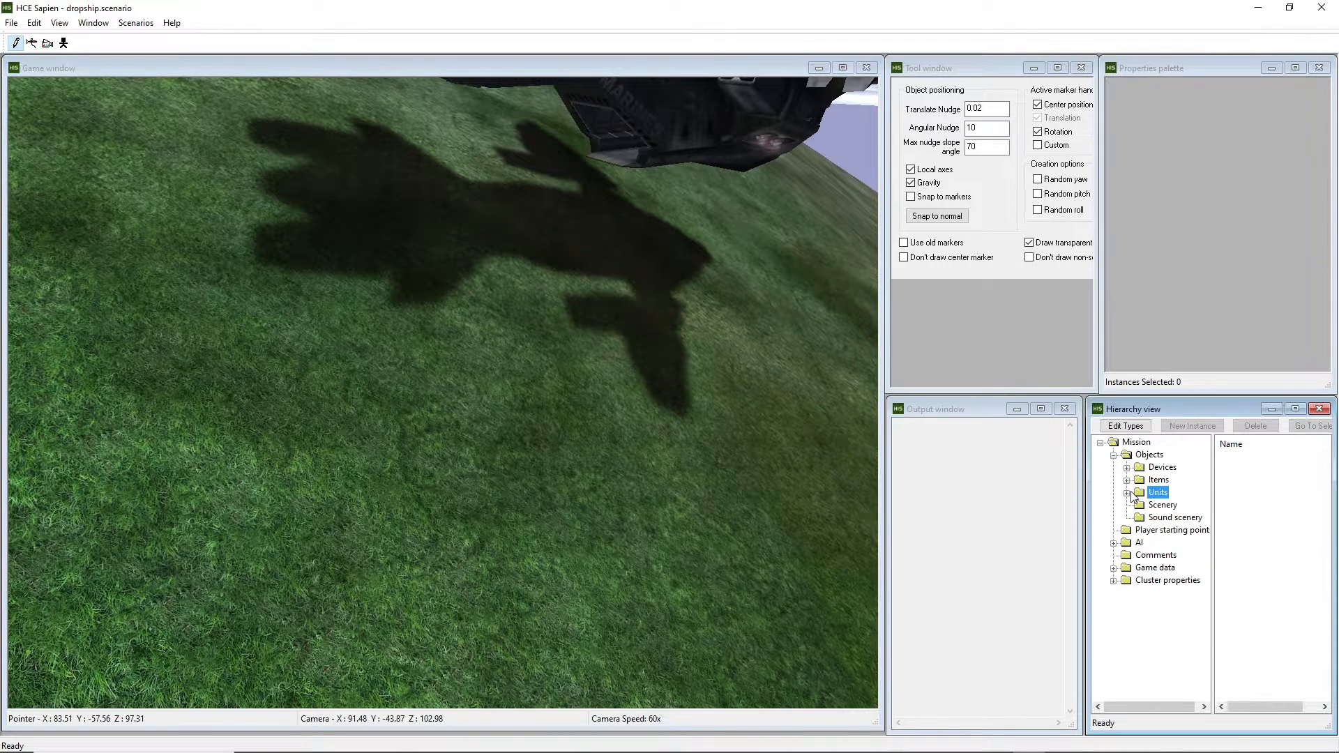
left_click(1113, 546)
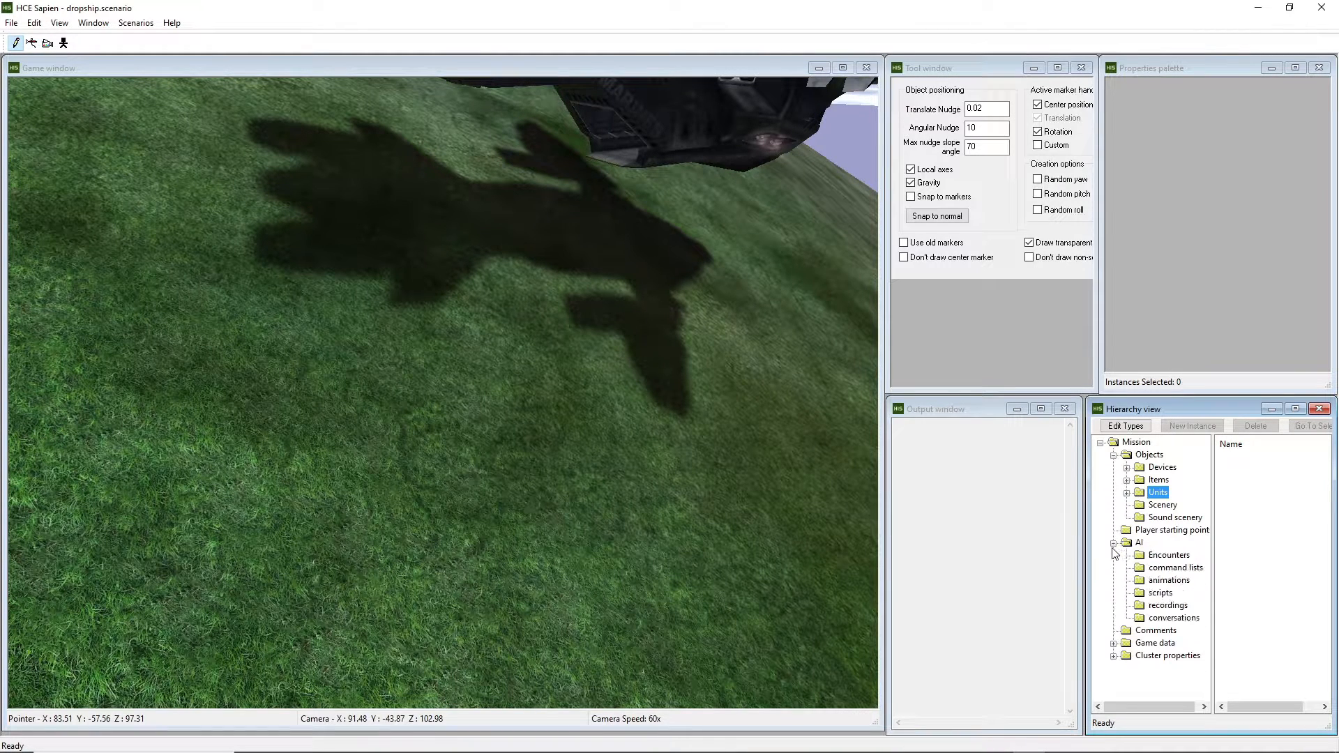
left_click(1163, 557)
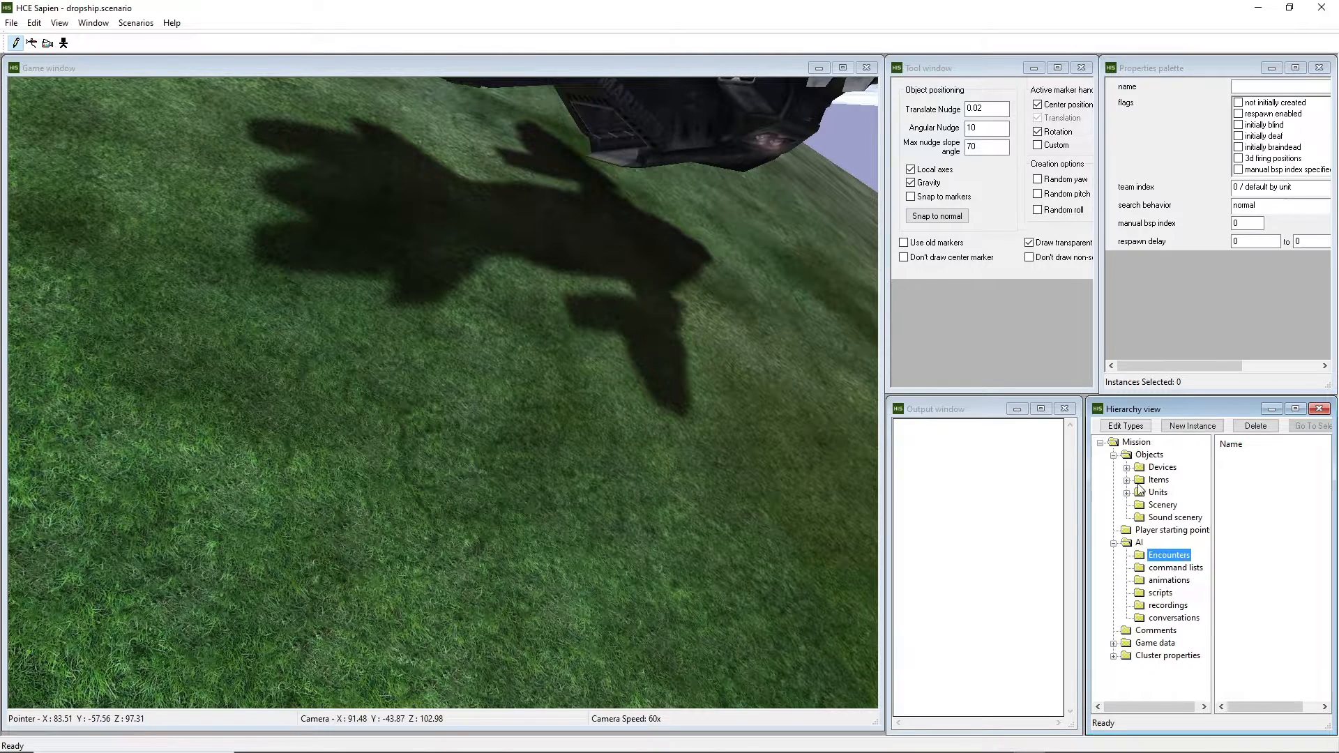
left_click(1191, 427)
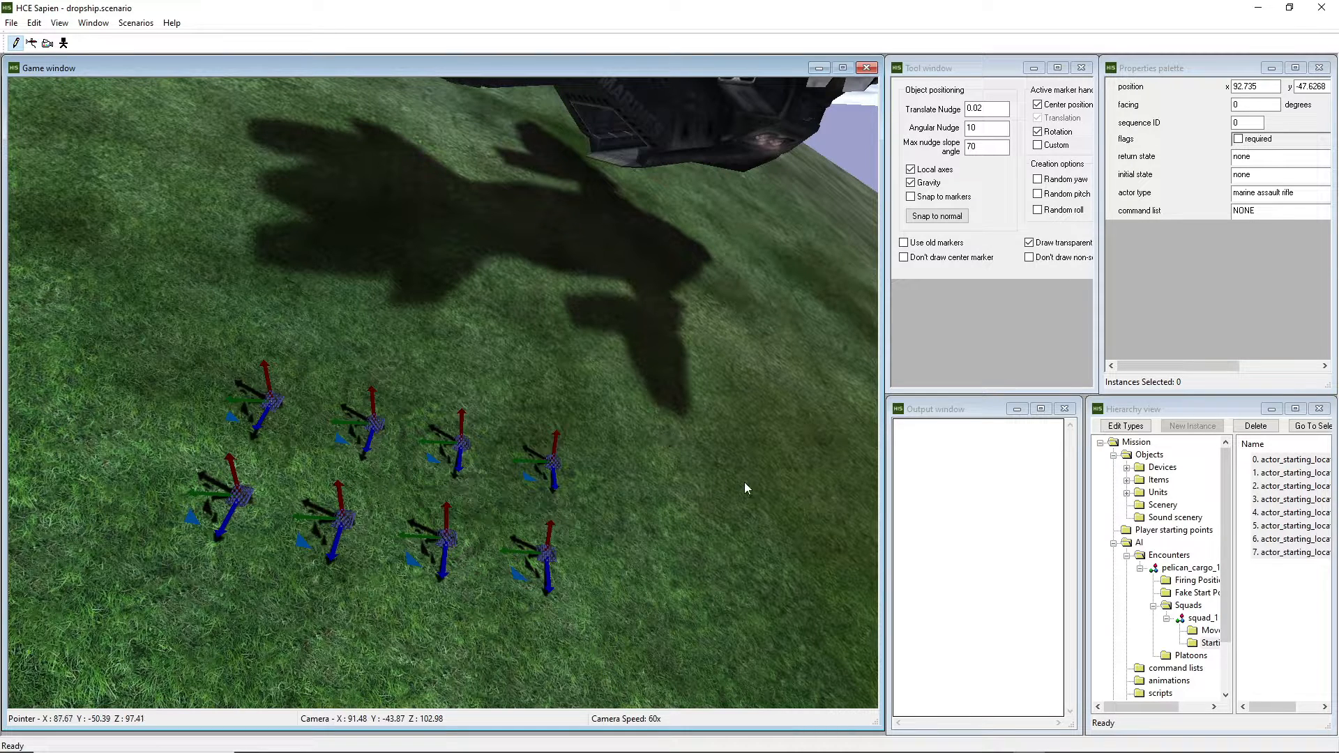
left_click(1167, 619)
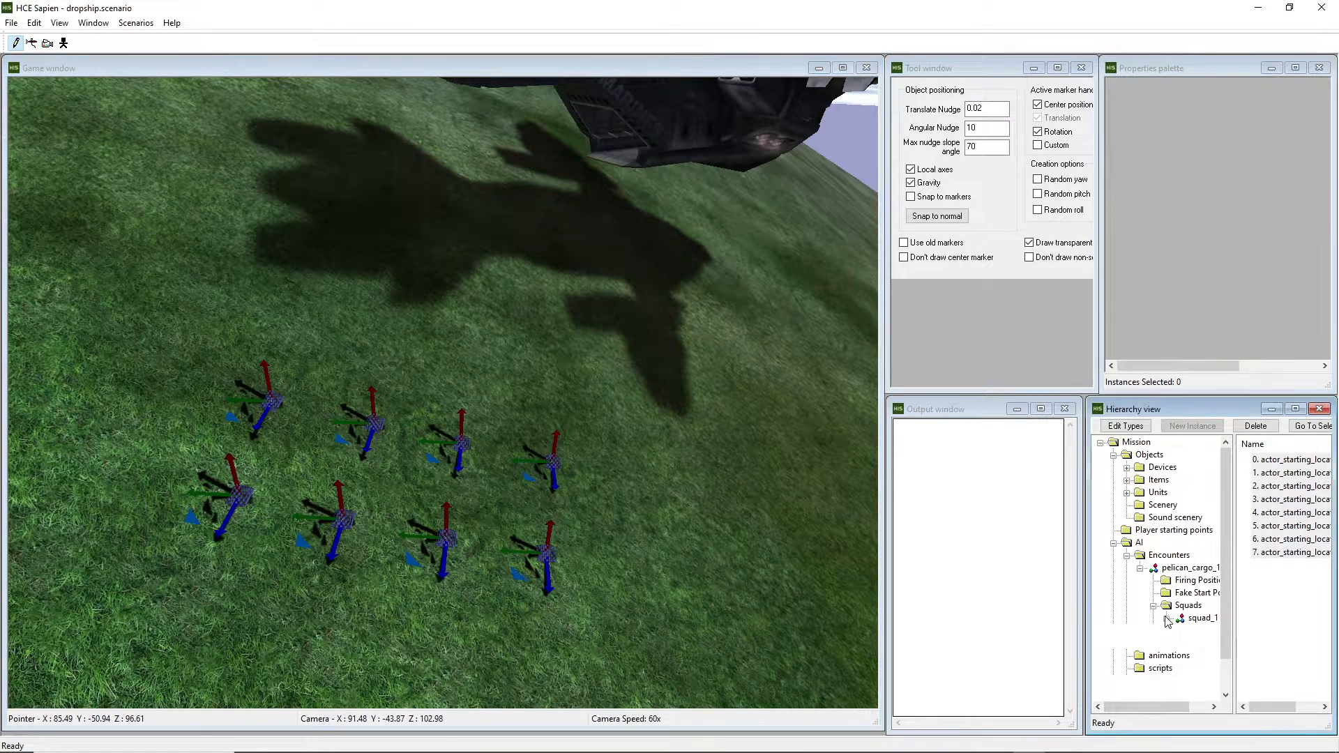
left_click(1167, 569)
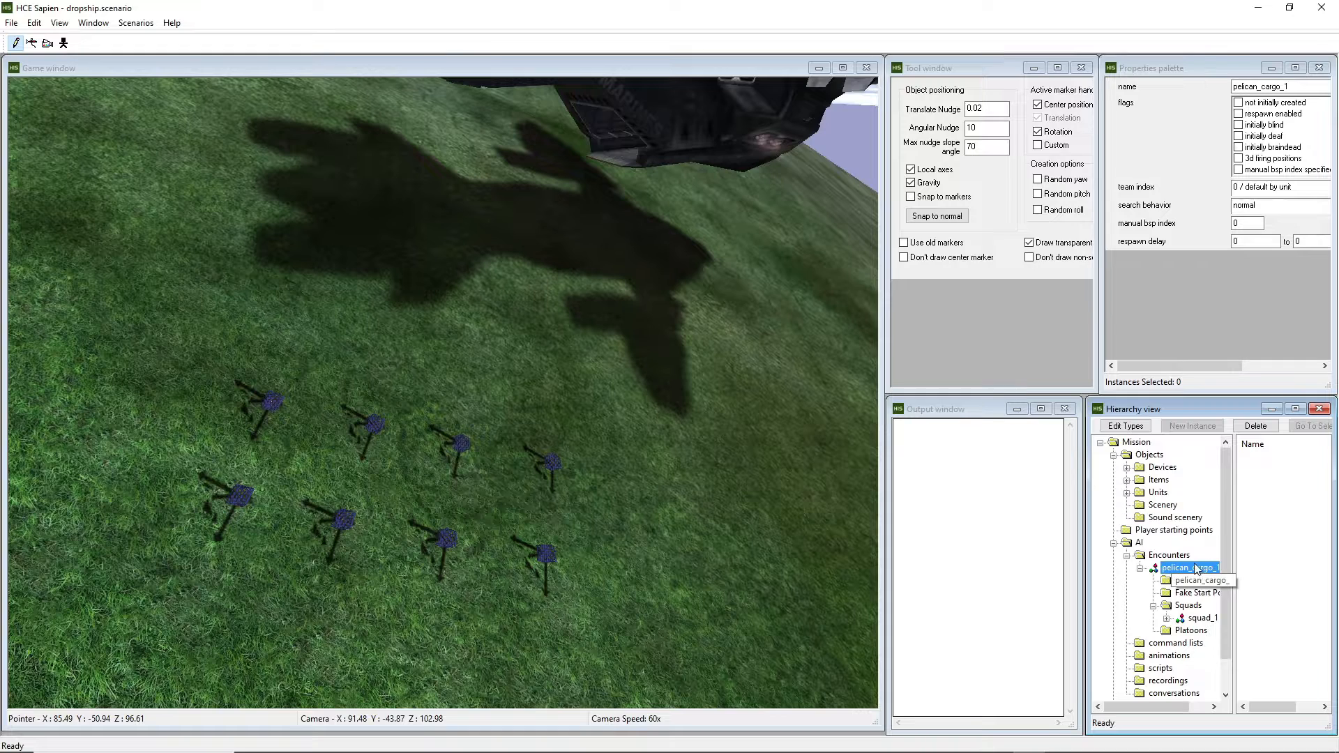
Mark pelican_cargo_1 not initially created and set its team index to 1 / player.
left_click(1238, 102)
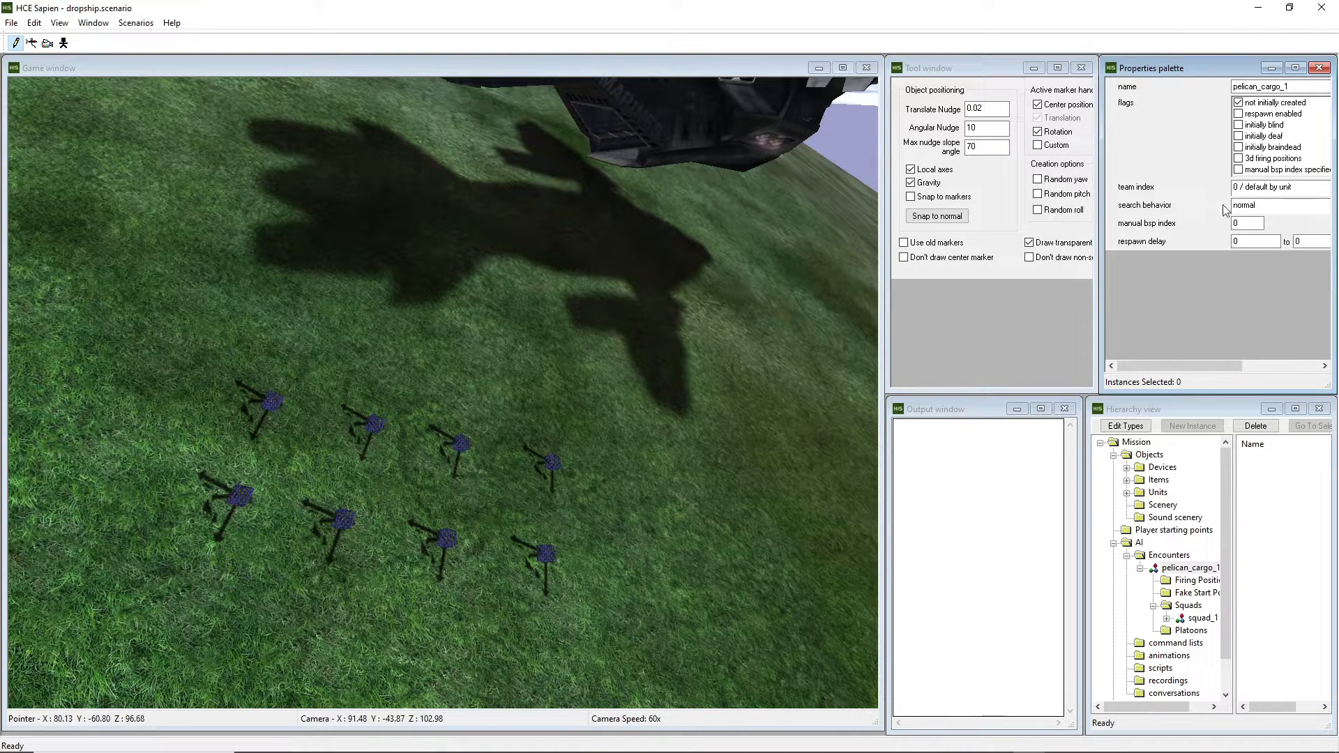
left_click(1280, 187)
left_click(1269, 209)
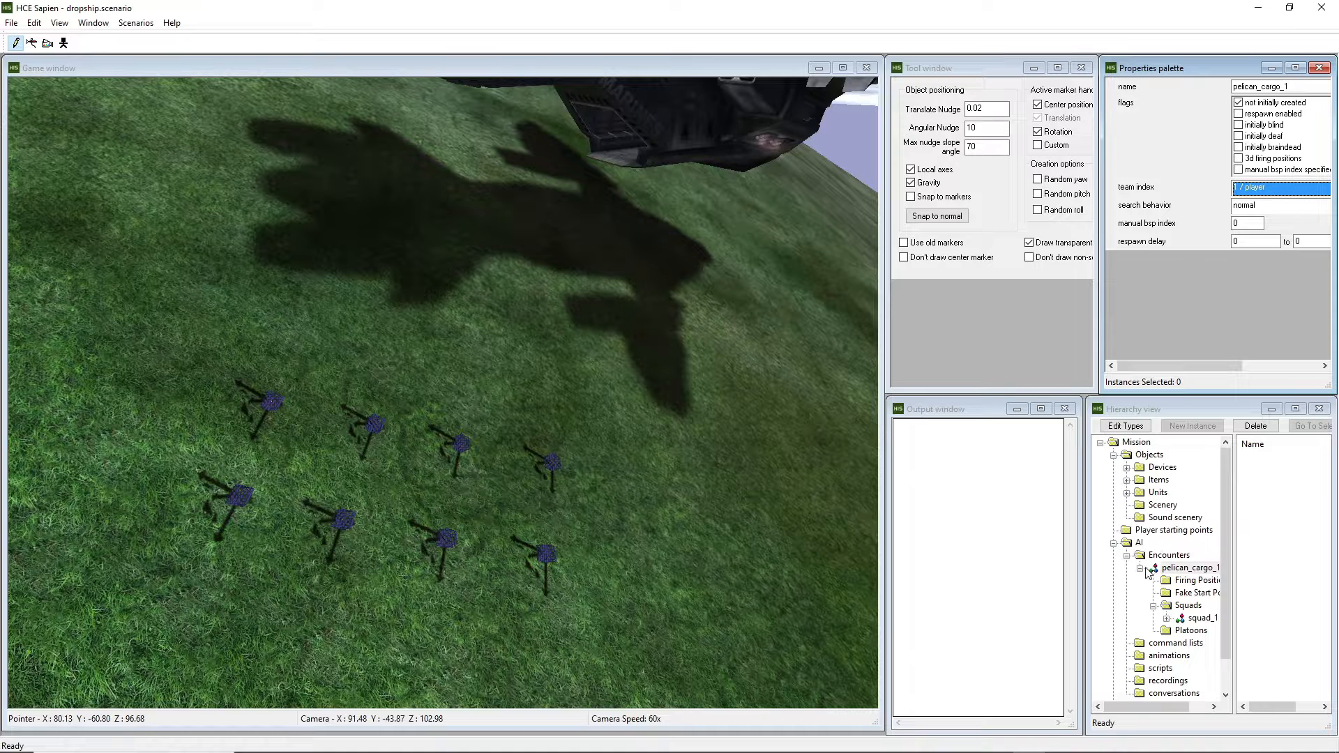
left_click(1203, 570)
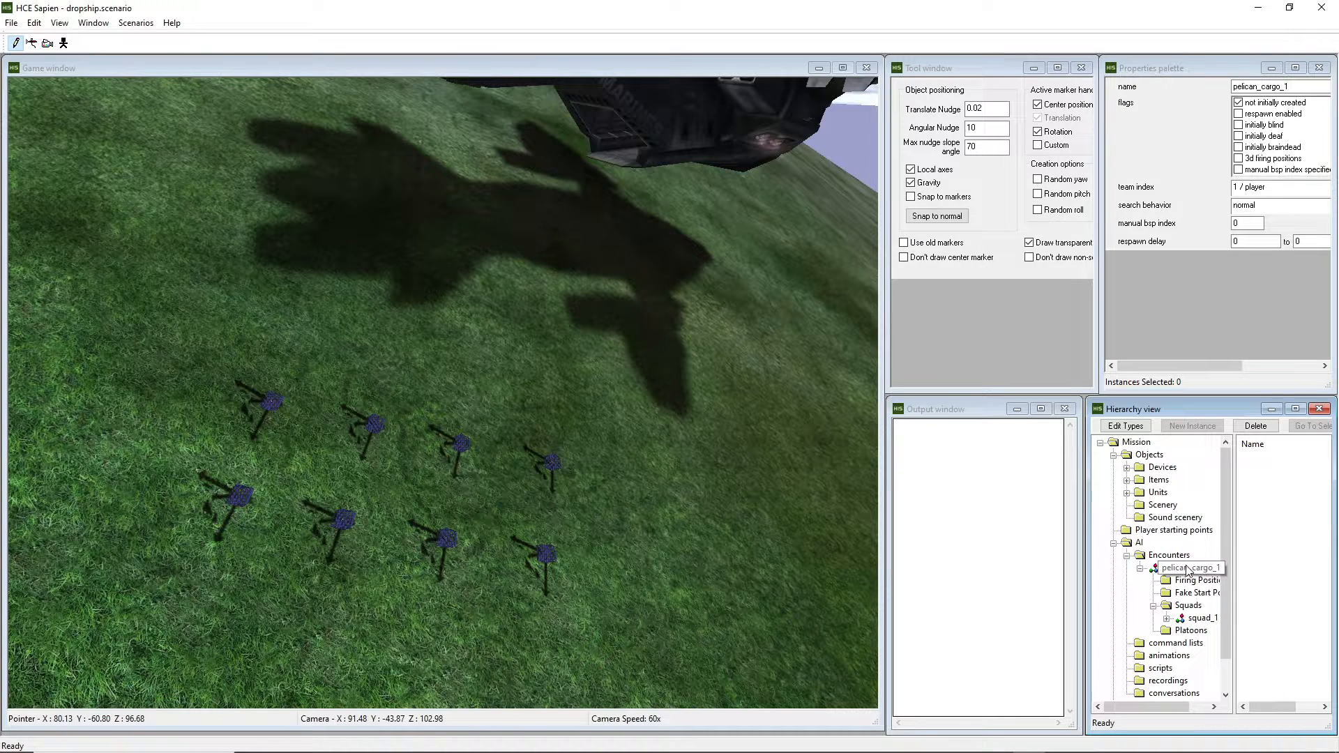
left_click(1201, 618)
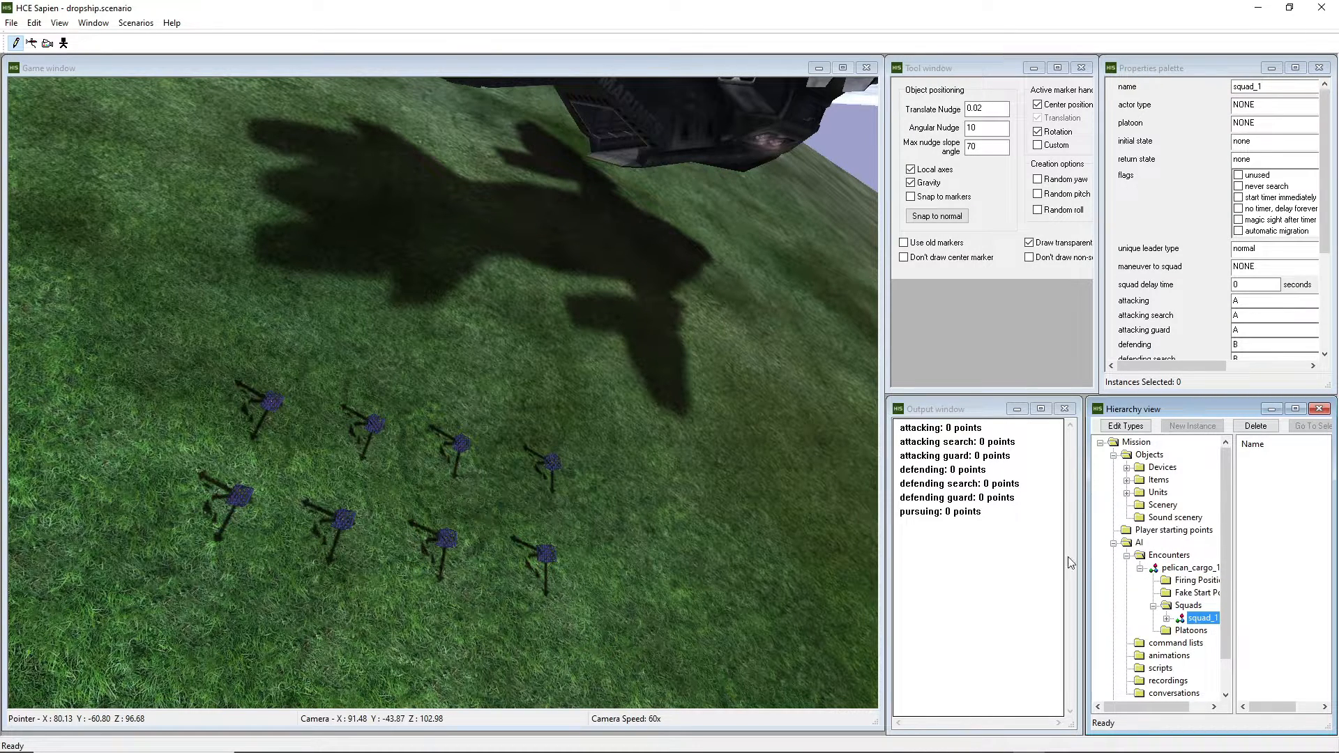
Select squad_1 and save the dropship scenario.
mouse_move(739, 406)
middle_mouse_down()
mouse_move(837, 370)
mouse_move(827, 359)
mouse_move(739, 404)
middle_mouse_up()
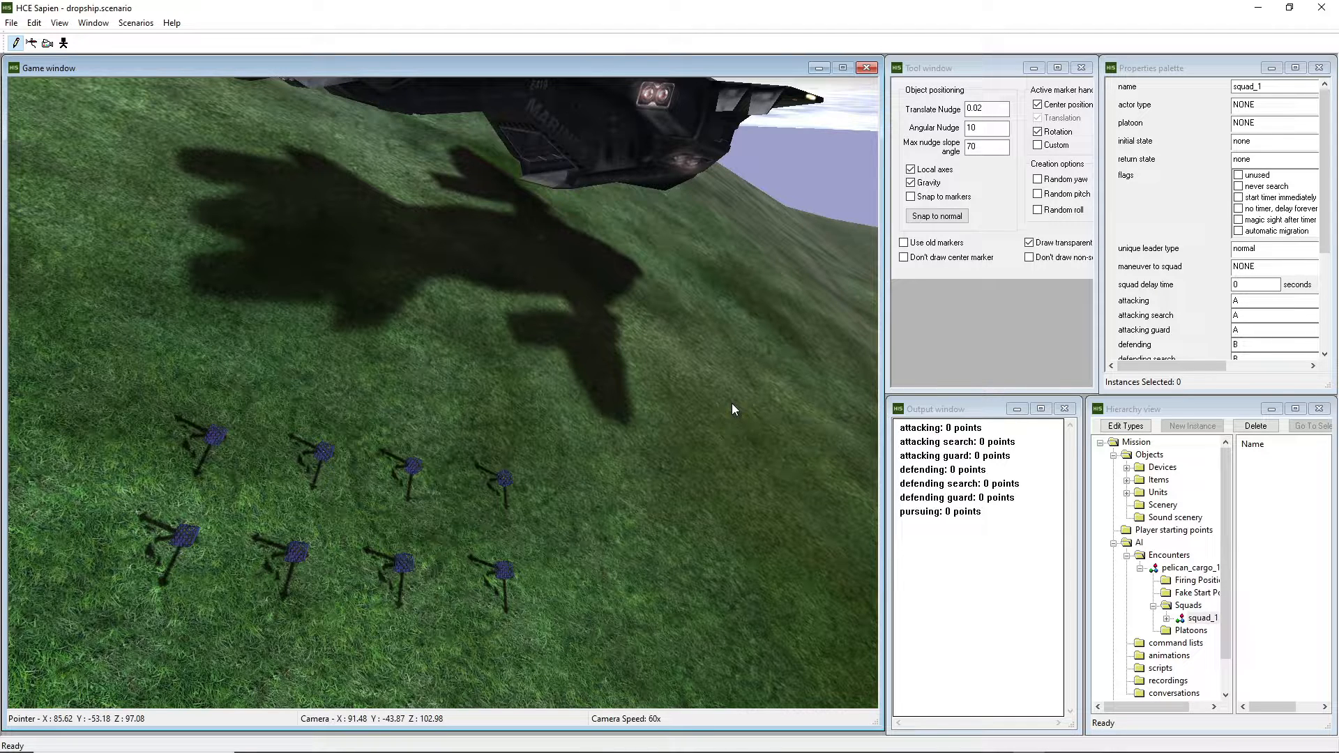
left_click(1201, 618)
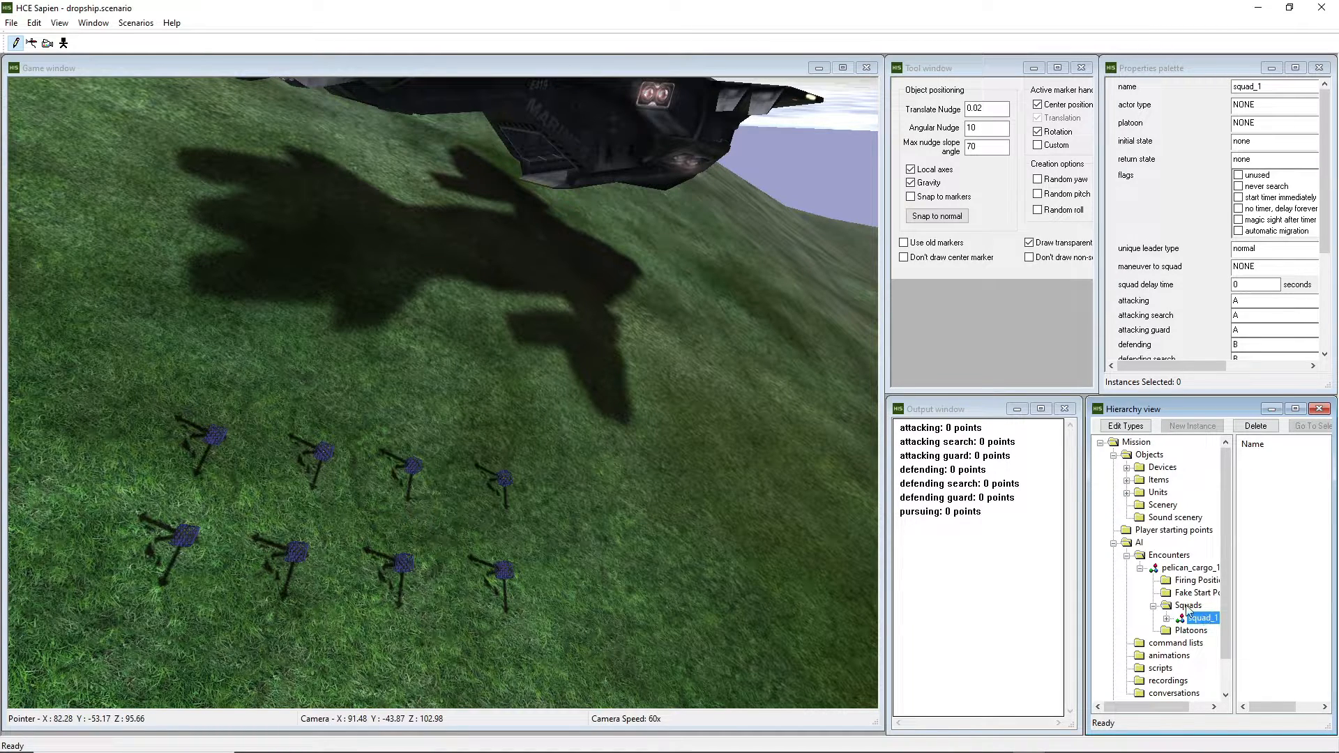
middle_click_drag(783, 503, 613, 374)
key("ctrl+s")
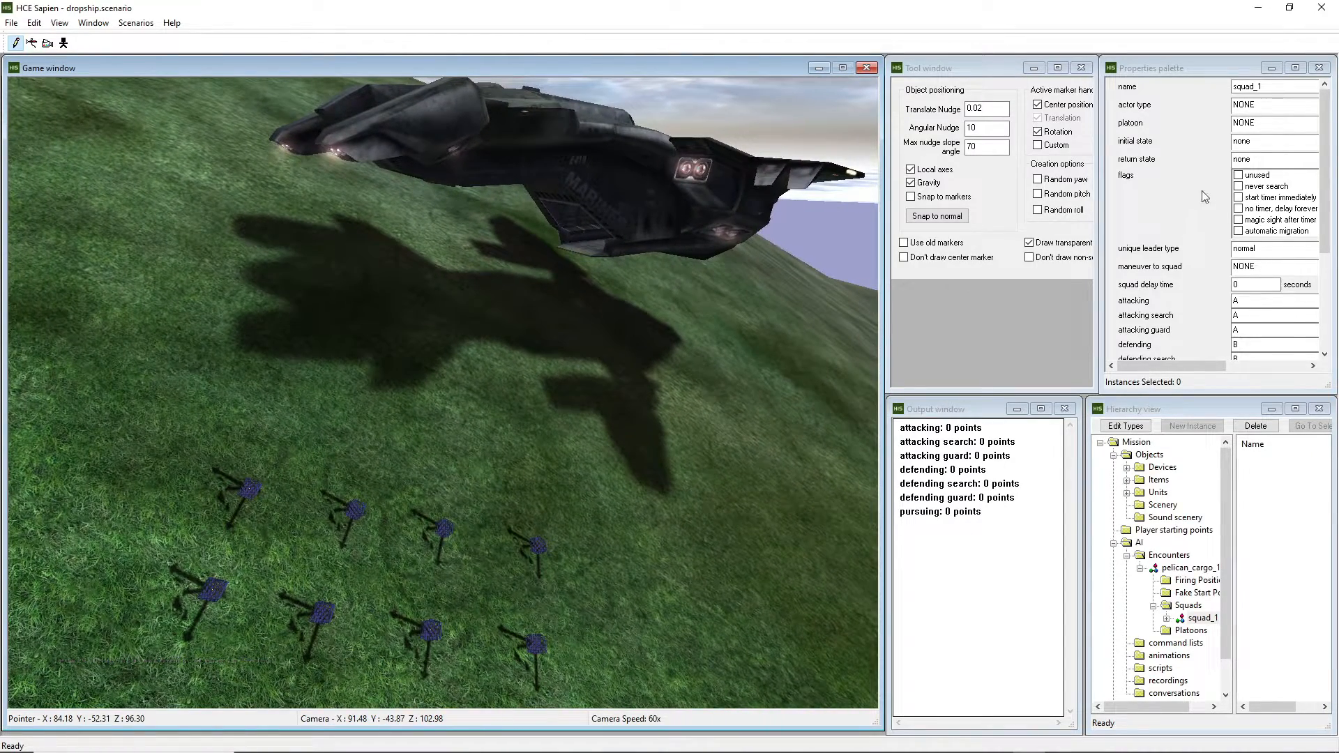
Set squad_1's initial and return states to 'guarding at guard position', keeping platoon NONE.
left_click(1190, 568)
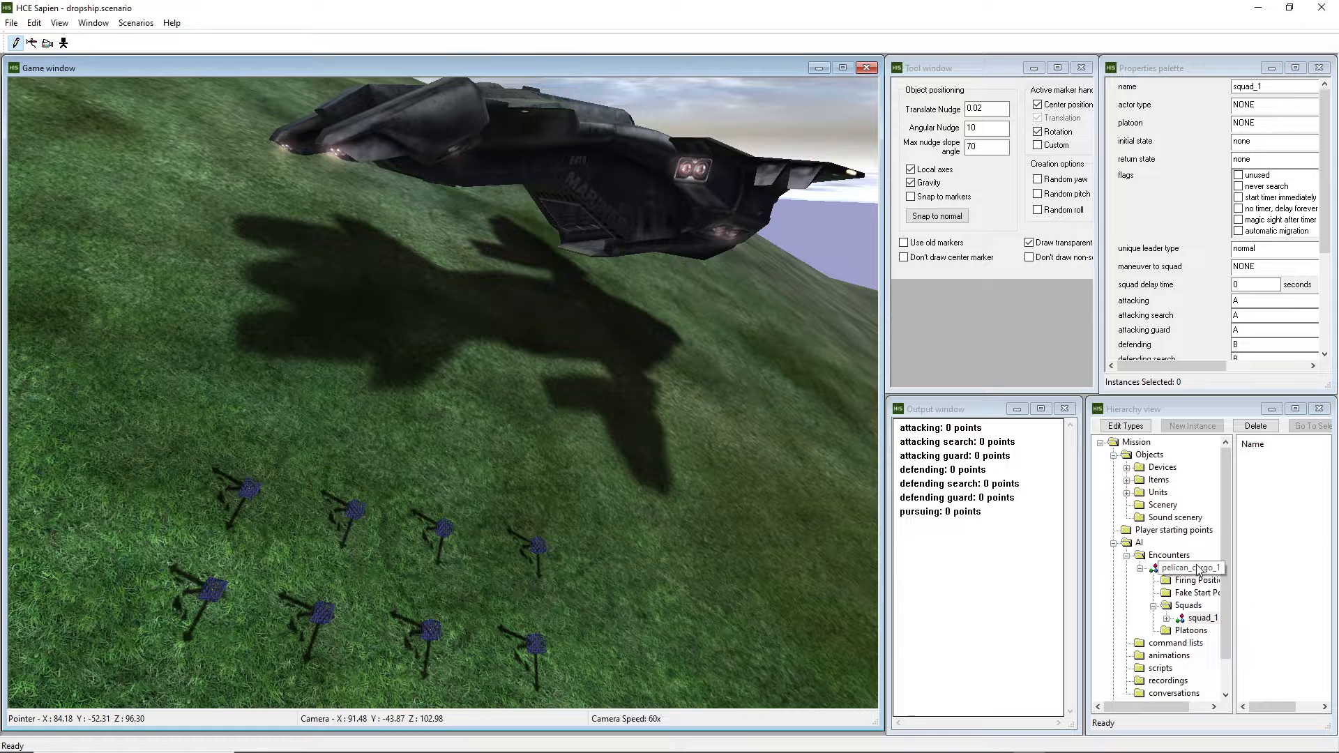
left_click(1193, 619)
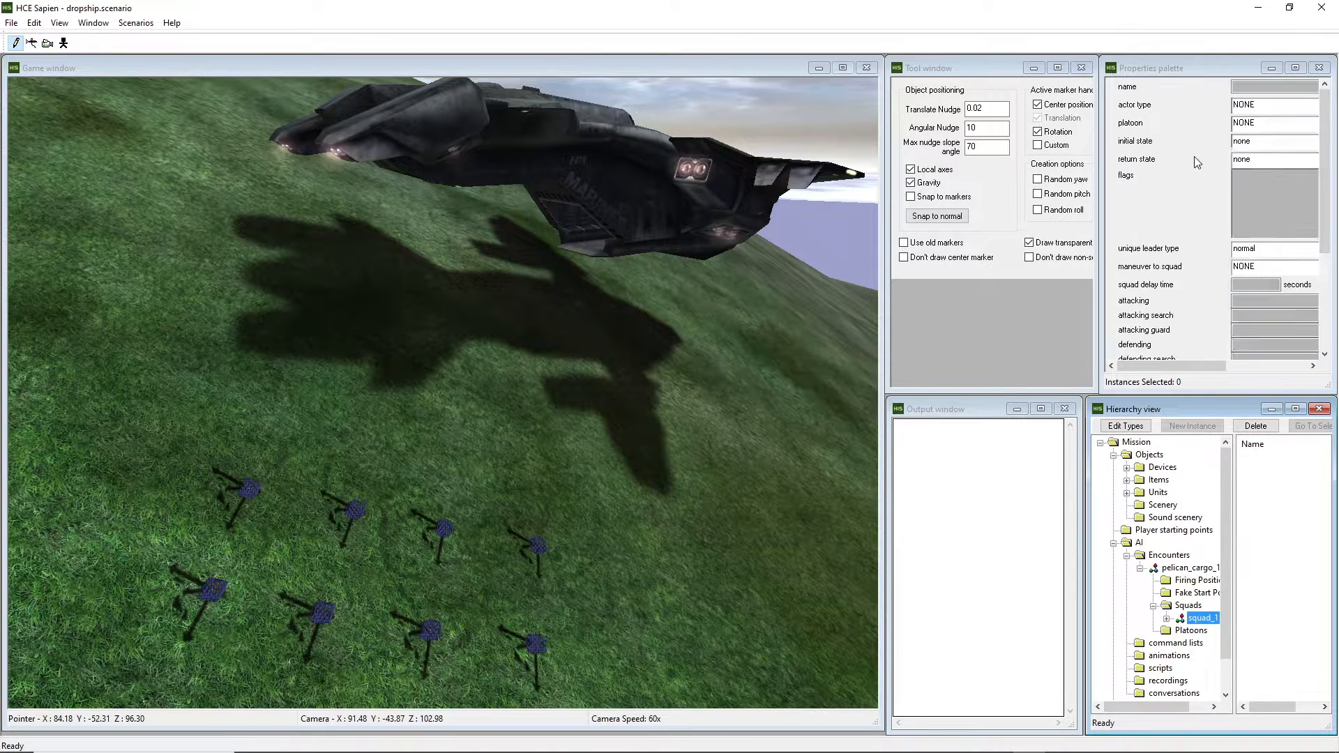
left_click(1275, 123)
left_click(1255, 143)
left_click(1255, 143)
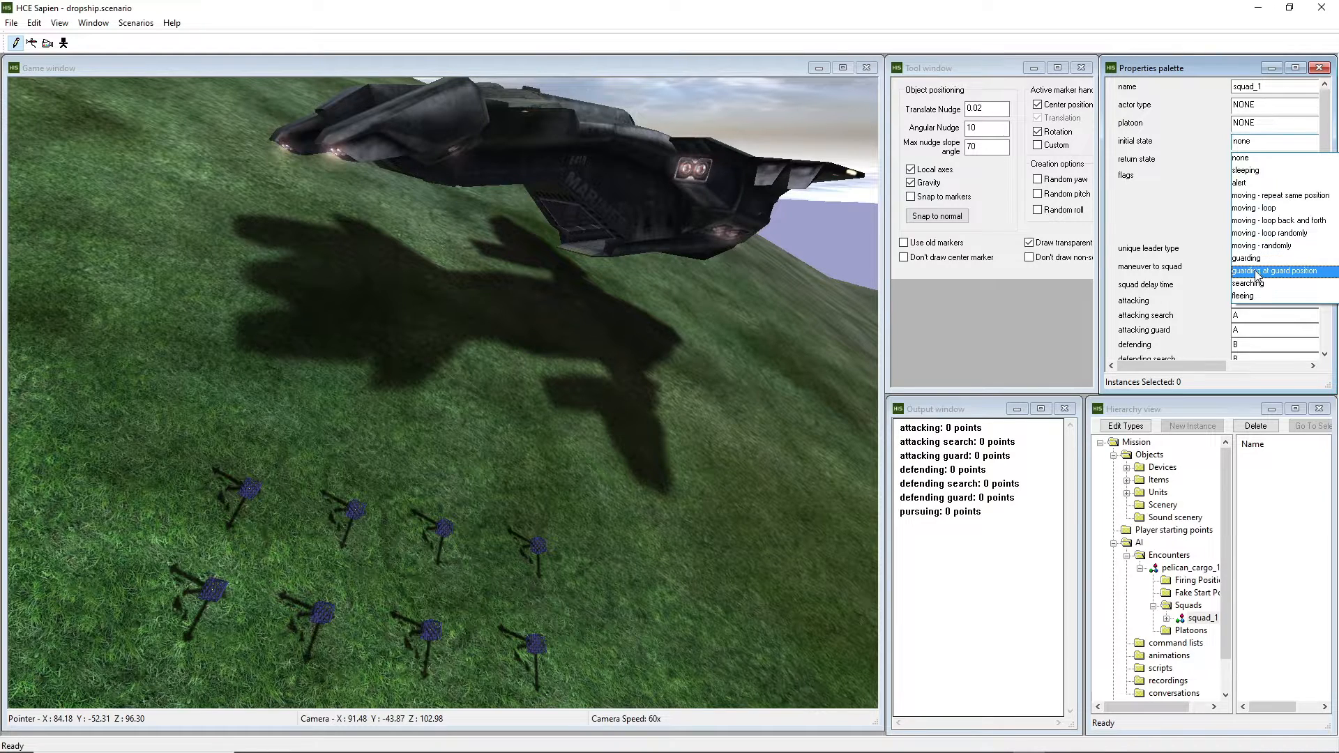
left_click(1274, 270)
left_click(1264, 159)
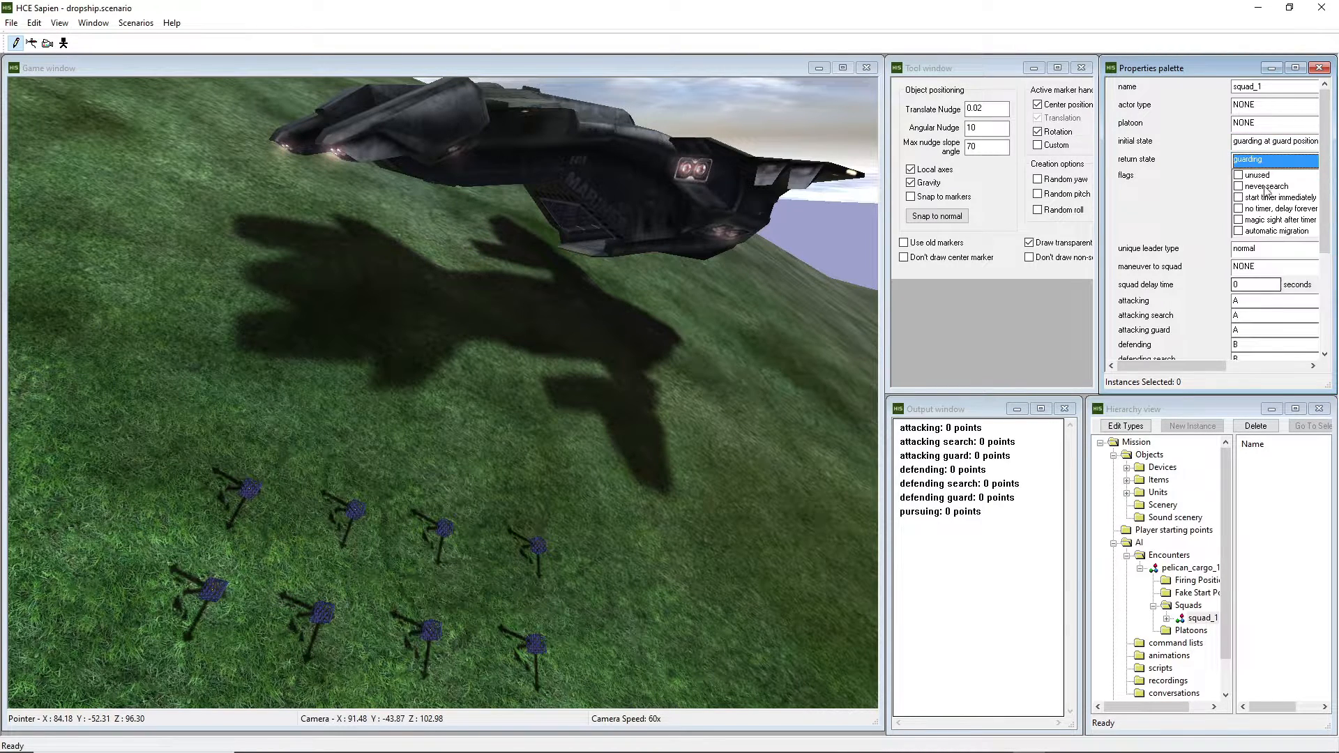
left_click(1278, 289)
Enter 8 for squad_1's normal and insane diff counts.
scroll(1280, 301, "down", 7)
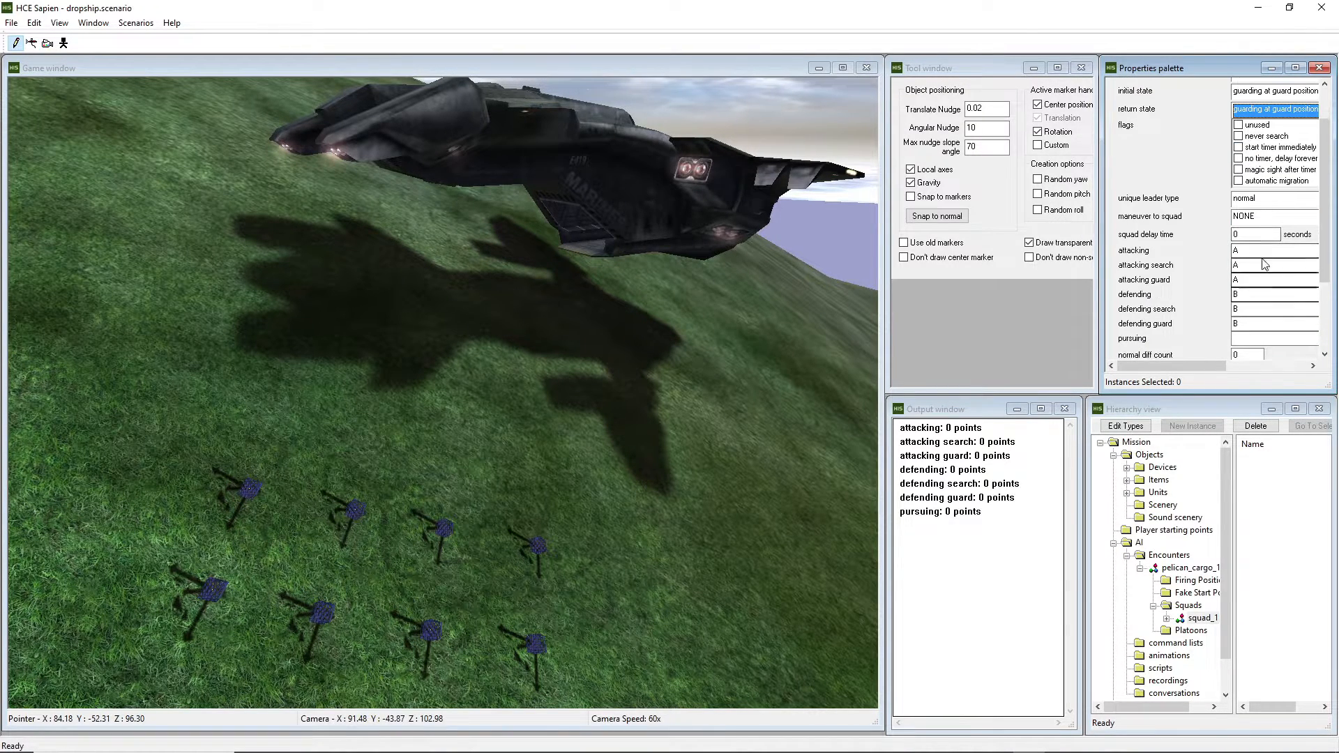
left_click_drag(1246, 306, 1216, 330)
type("88")
middle_click_drag(699, 359, 597, 450)
key("w")
key("w")
key("f")
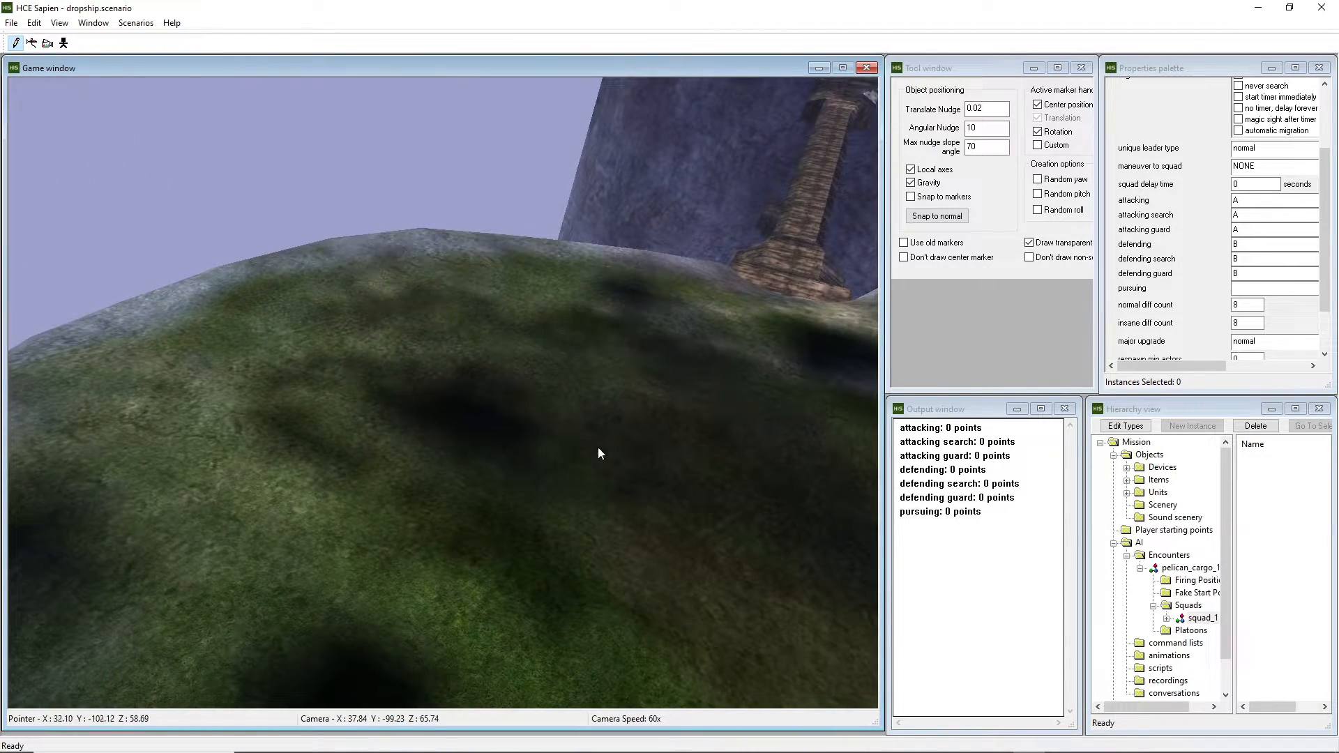
Place eighteen group A firing positions across the grassy hillside for pelican_cargo_1.
left_click(1197, 582)
key("s")
middle_click_drag(230, 189, 221, 253)
left_click(126, 208)
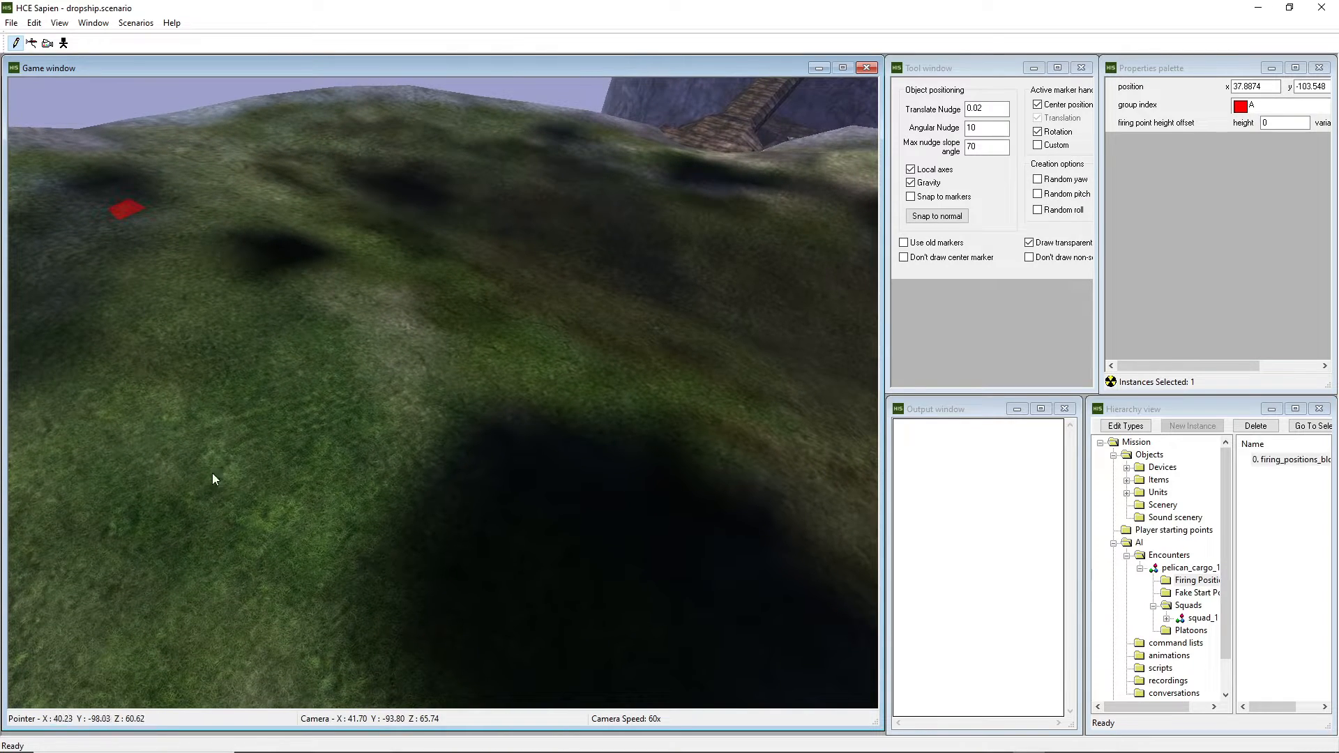
left_click(211, 487)
left_click(397, 281)
left_click(533, 491)
left_click(686, 372)
left_click(481, 309)
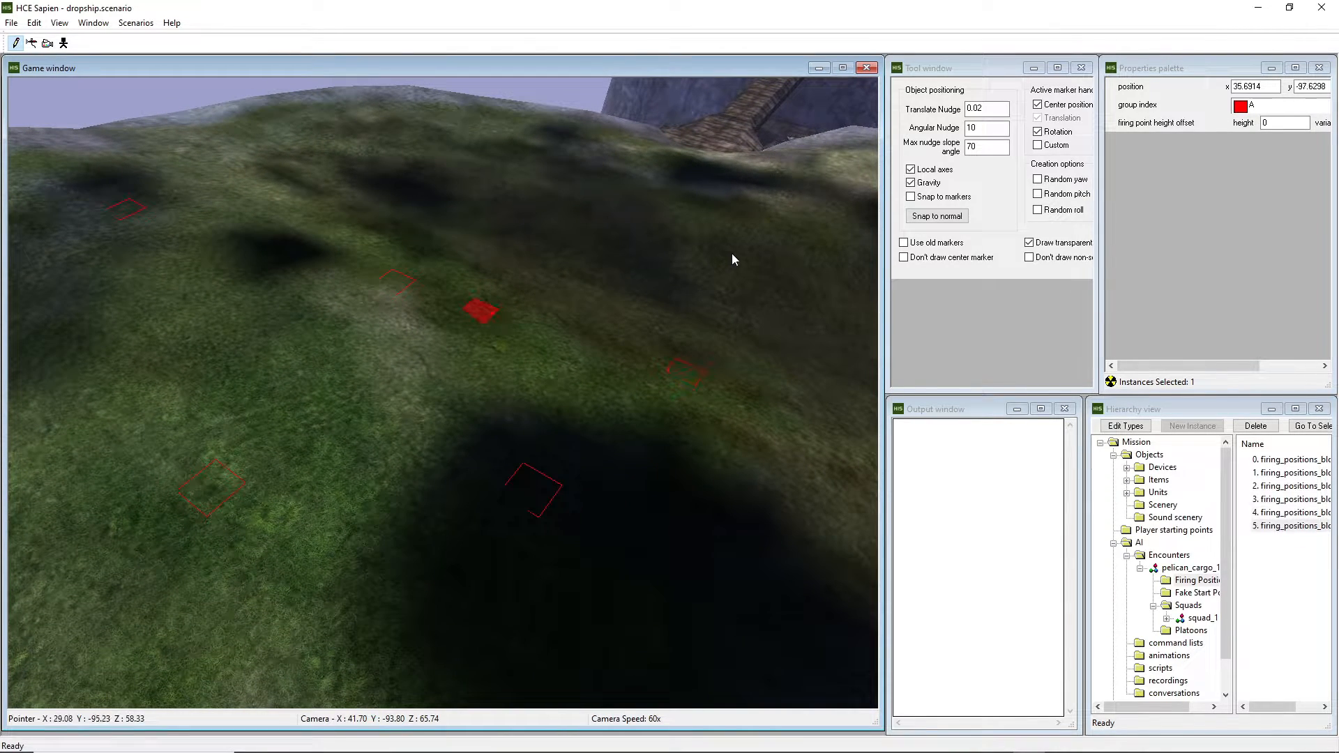
left_click(732, 253)
left_click(656, 199)
left_click(572, 268)
left_click(454, 202)
left_click(495, 169)
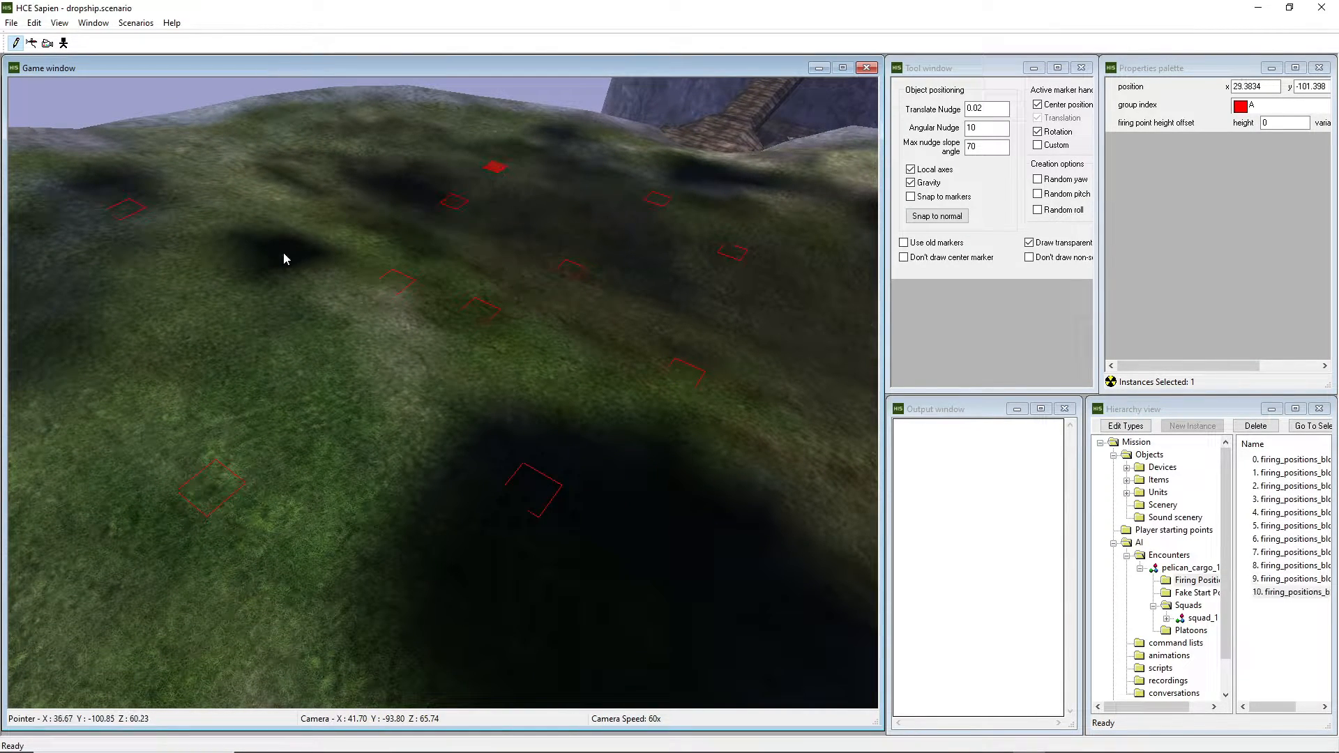
left_click(281, 248)
left_click(211, 143)
left_click(335, 133)
left_click(145, 324)
left_click(379, 453)
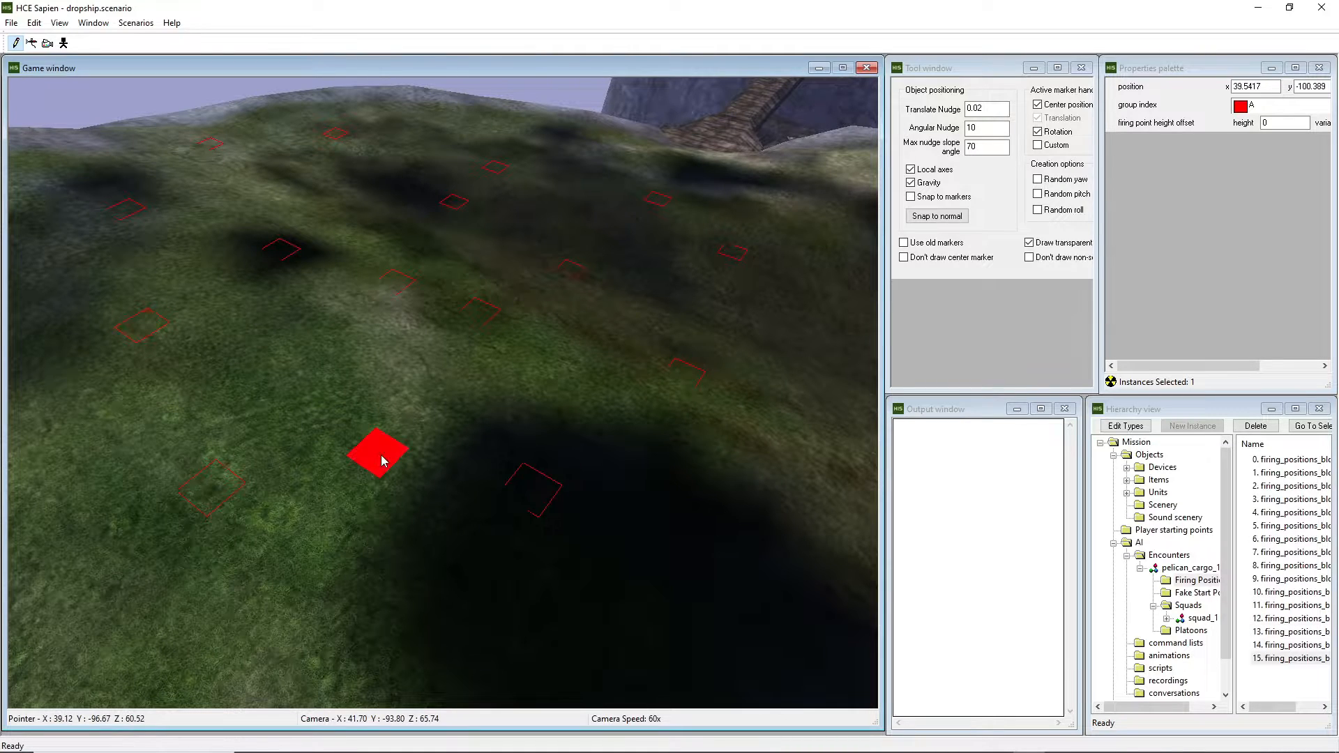
right_click(329, 209)
right_click(658, 286)
middle_click_drag(657, 326, 871, 396)
Save dropship.scenario and switch over to File Explorer.
key("ctrl+s")
key("d")
key("s")
key("w")
mouse_move(618, 395)
middle_mouse_down()
mouse_move(649, 392)
mouse_move(572, 391)
mouse_move(628, 395)
middle_mouse_up()
key("w")
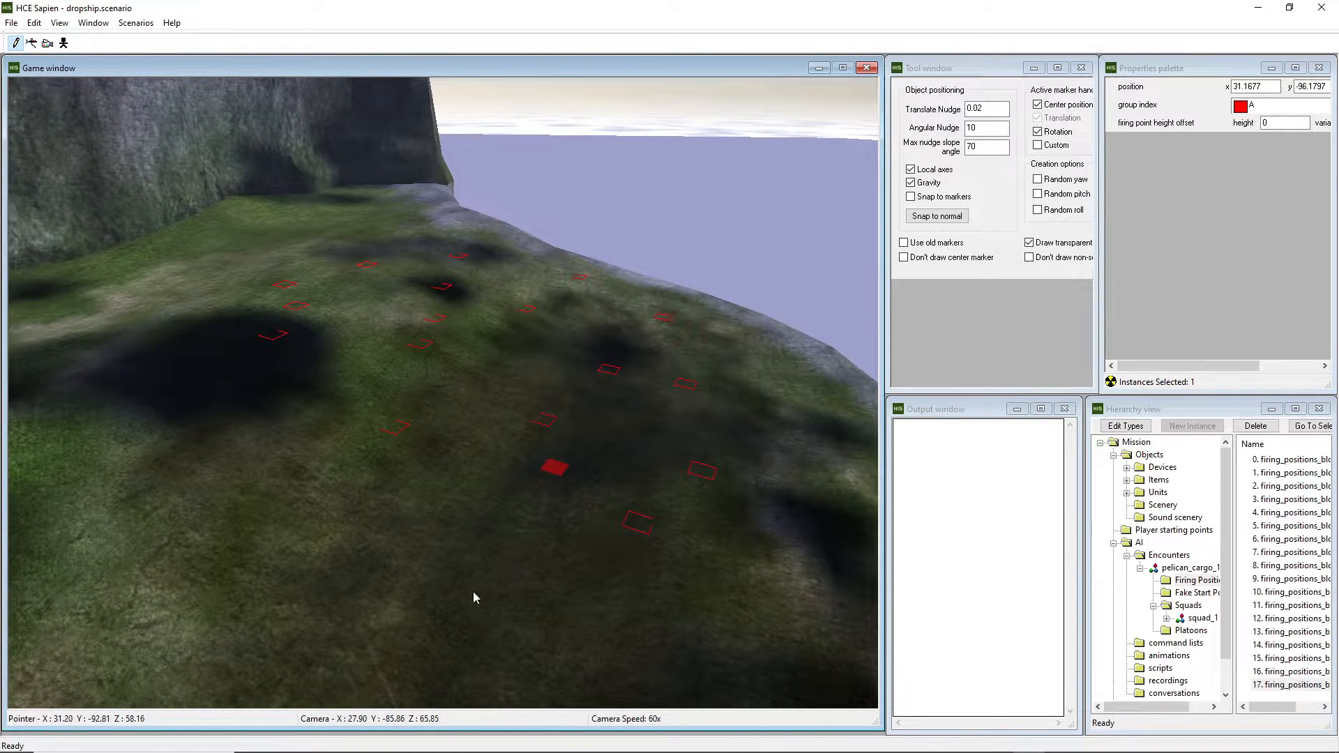
left_click(350, 740)
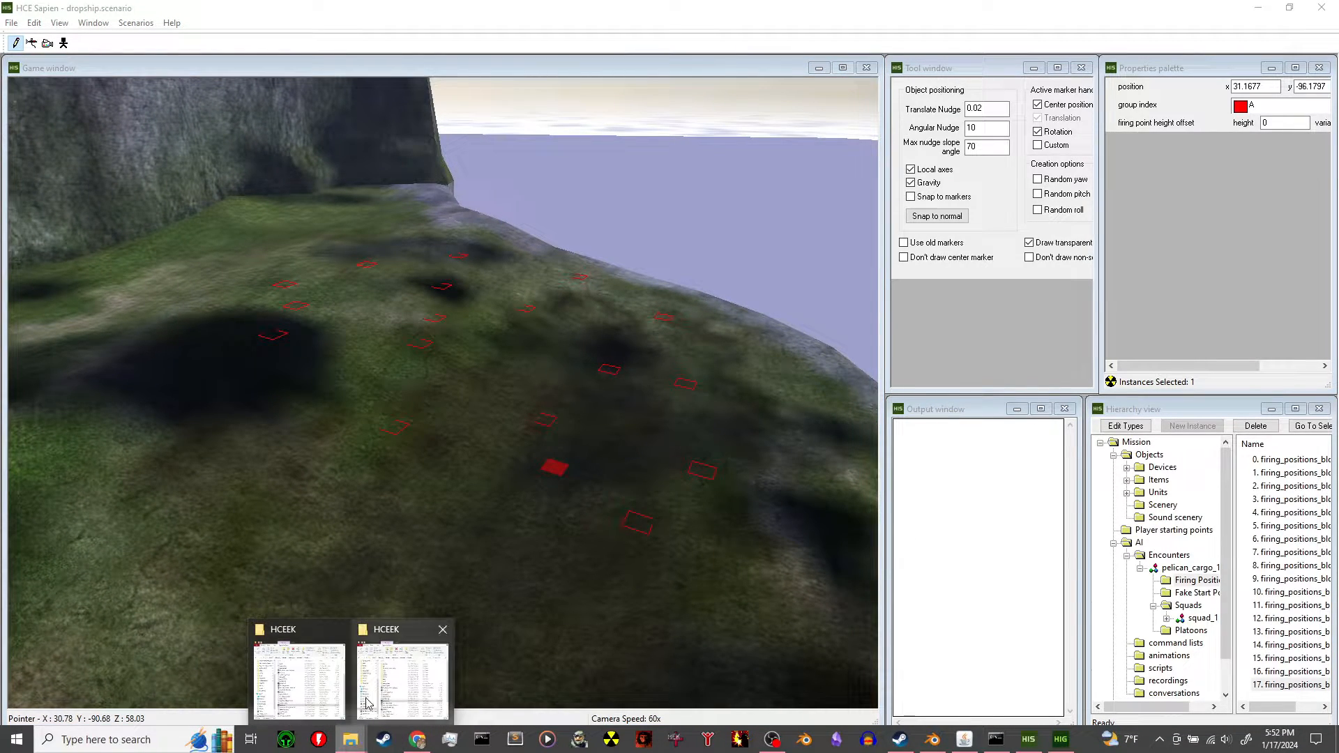
Go to data\levels\dropship and create a new folder named scripts.
left_click(366, 702)
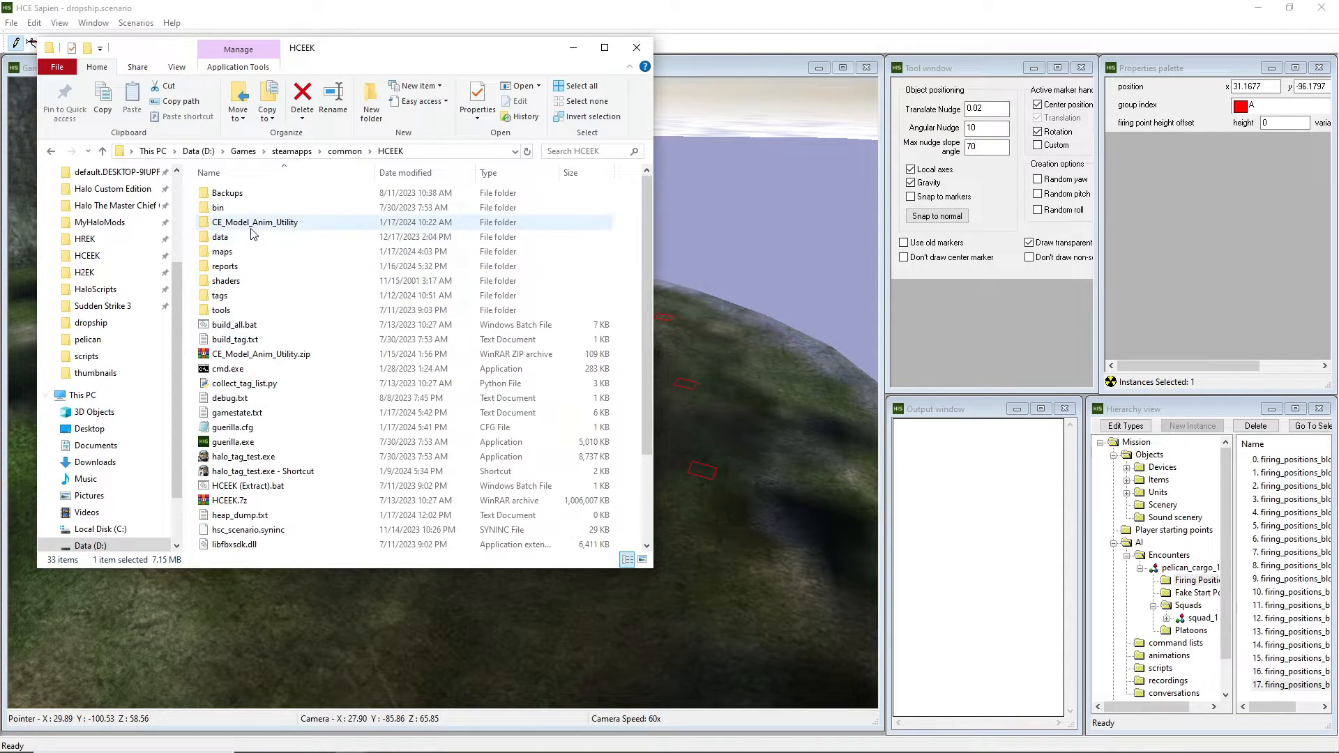
double_click(252, 236)
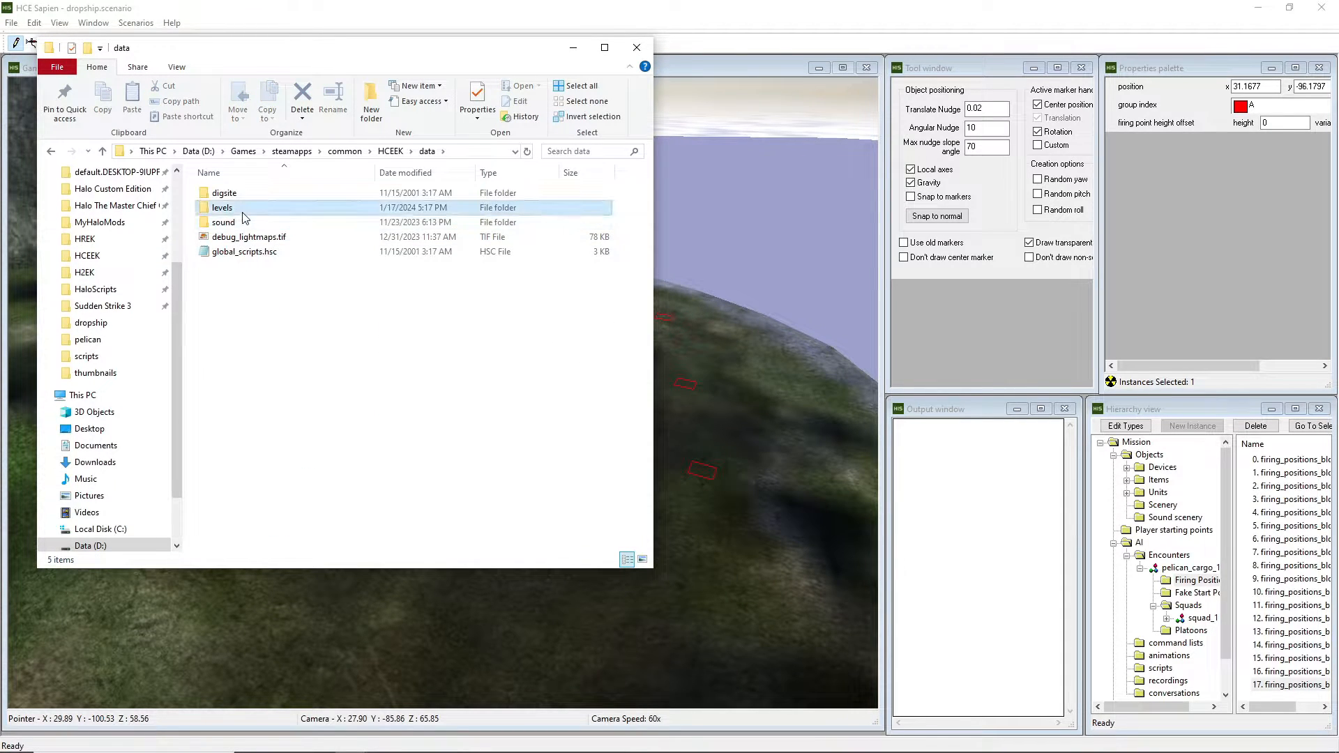
double_click(244, 212)
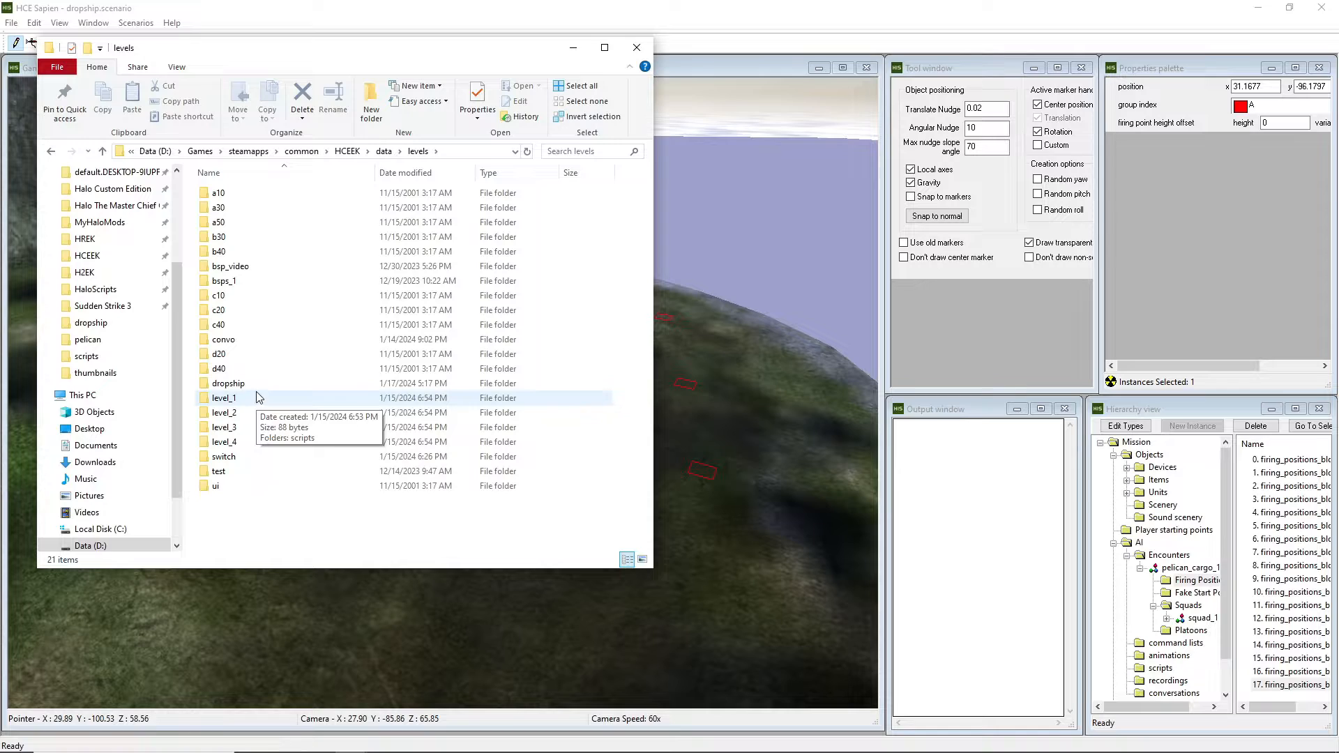
double_click(240, 383)
right_click(272, 266)
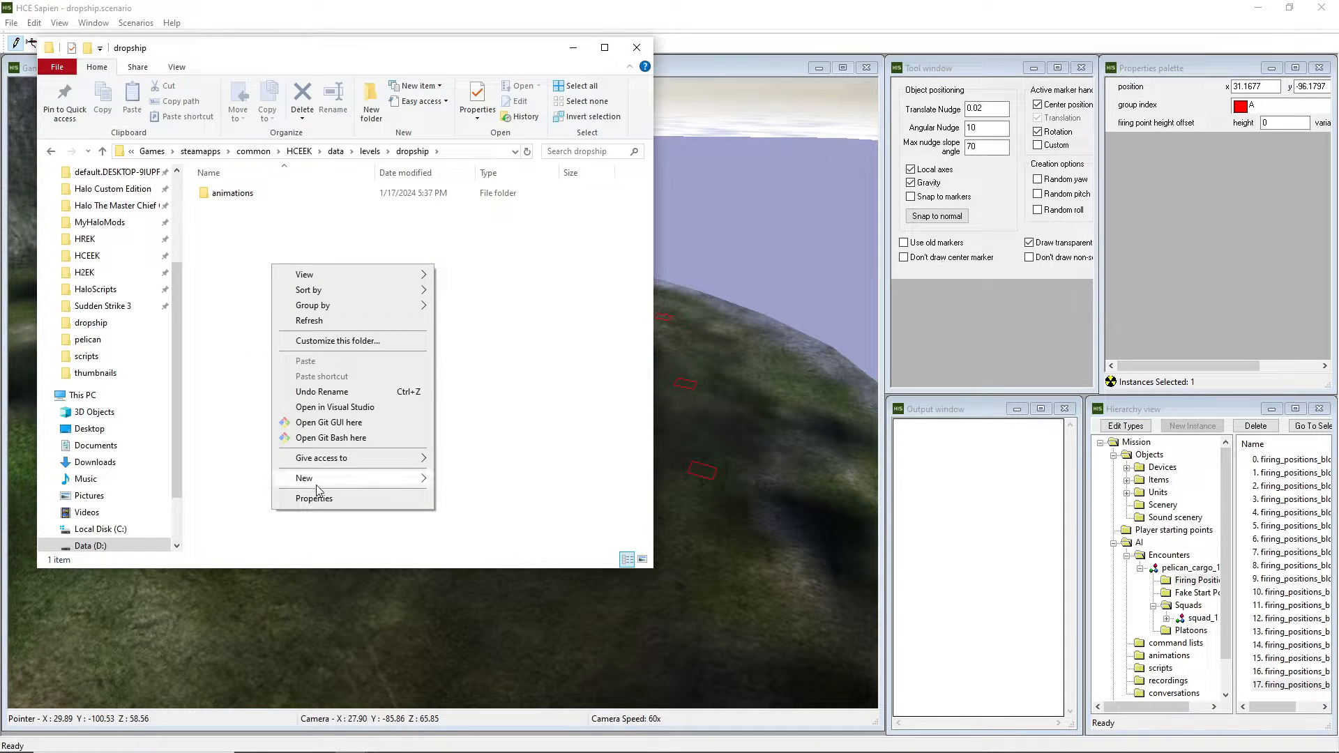
mouse_move(318, 481)
left_click(478, 481)
type("scripts")
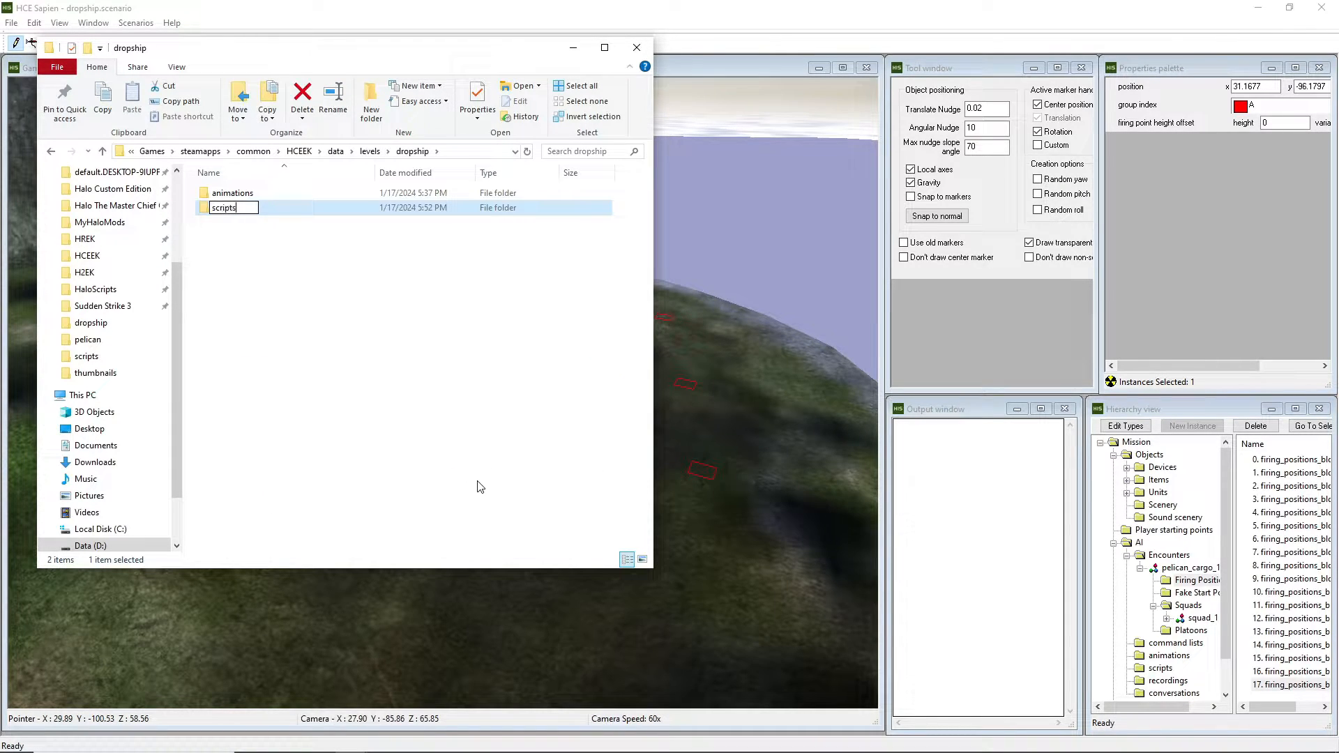
key("Return")
key("Return")
Create a new text document named scripts inside the scripts folder.
right_click(292, 276)
mouse_move(419, 489)
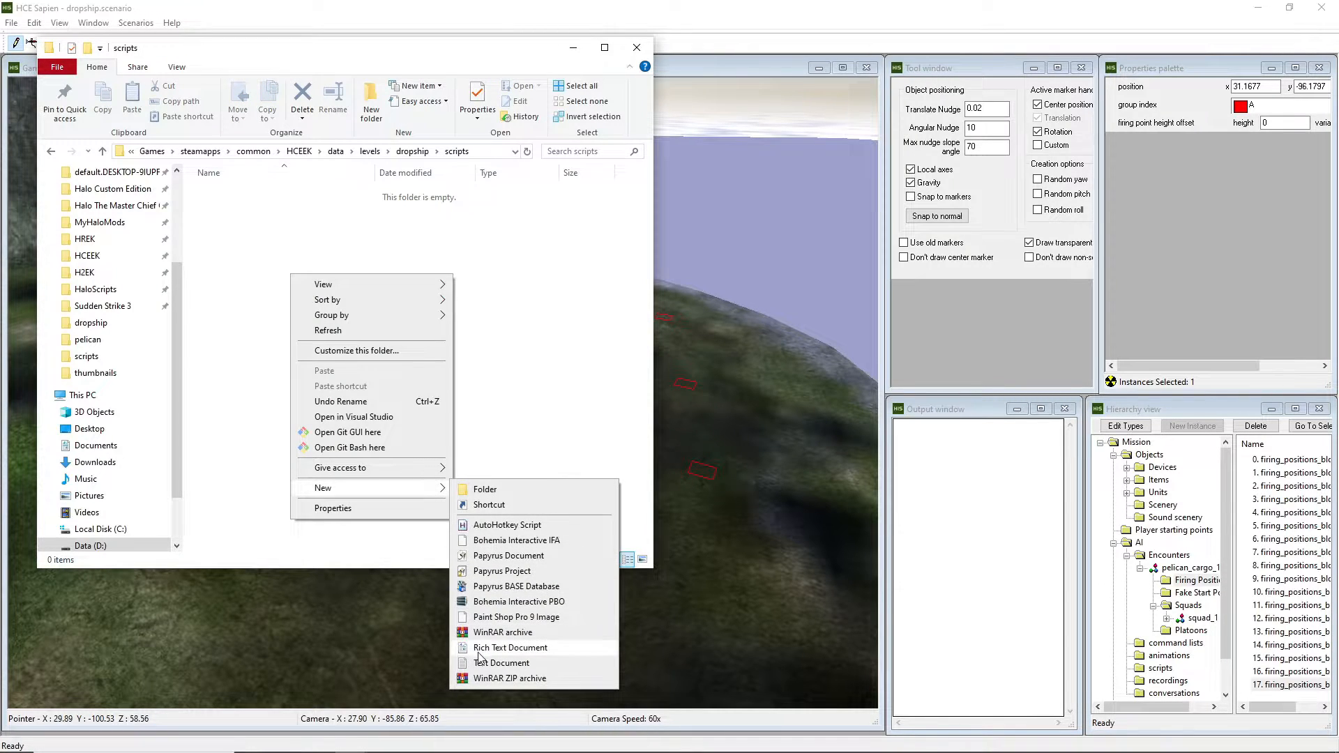
left_click(501, 663)
type("scripts.txt")
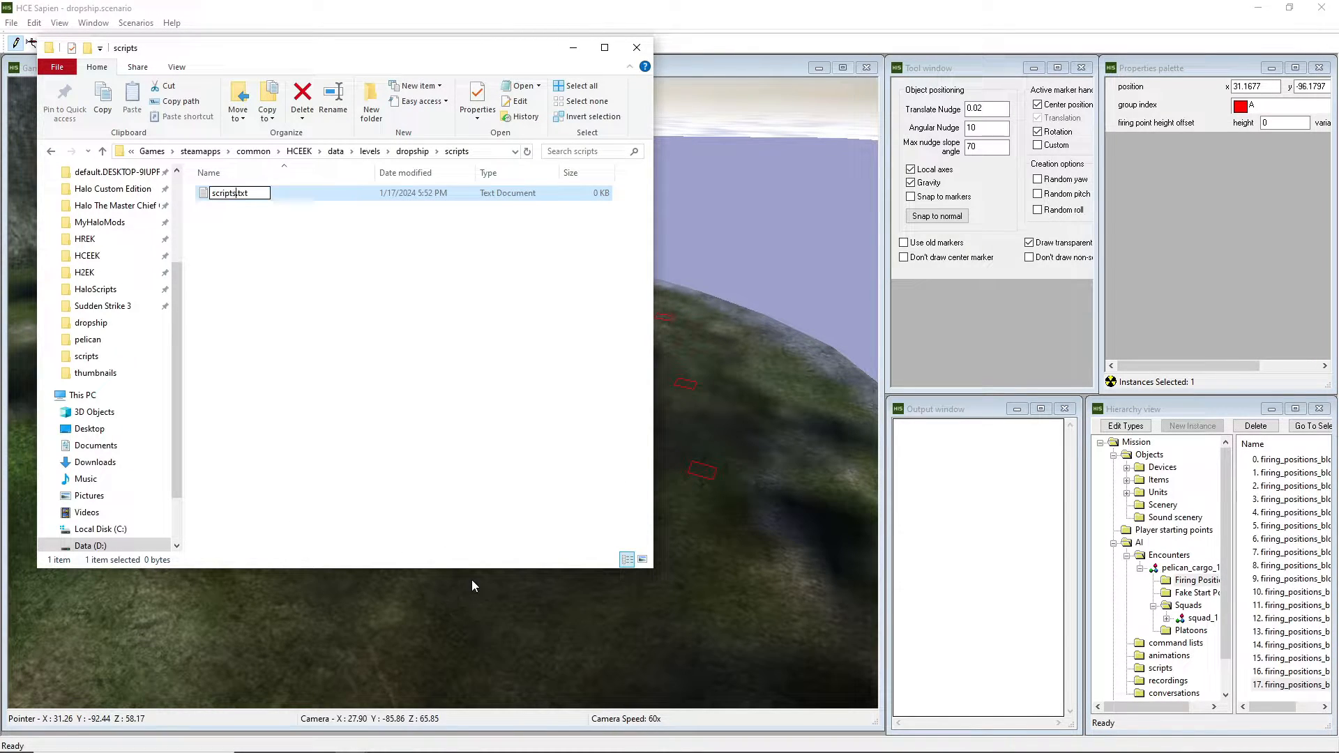
key("Return")
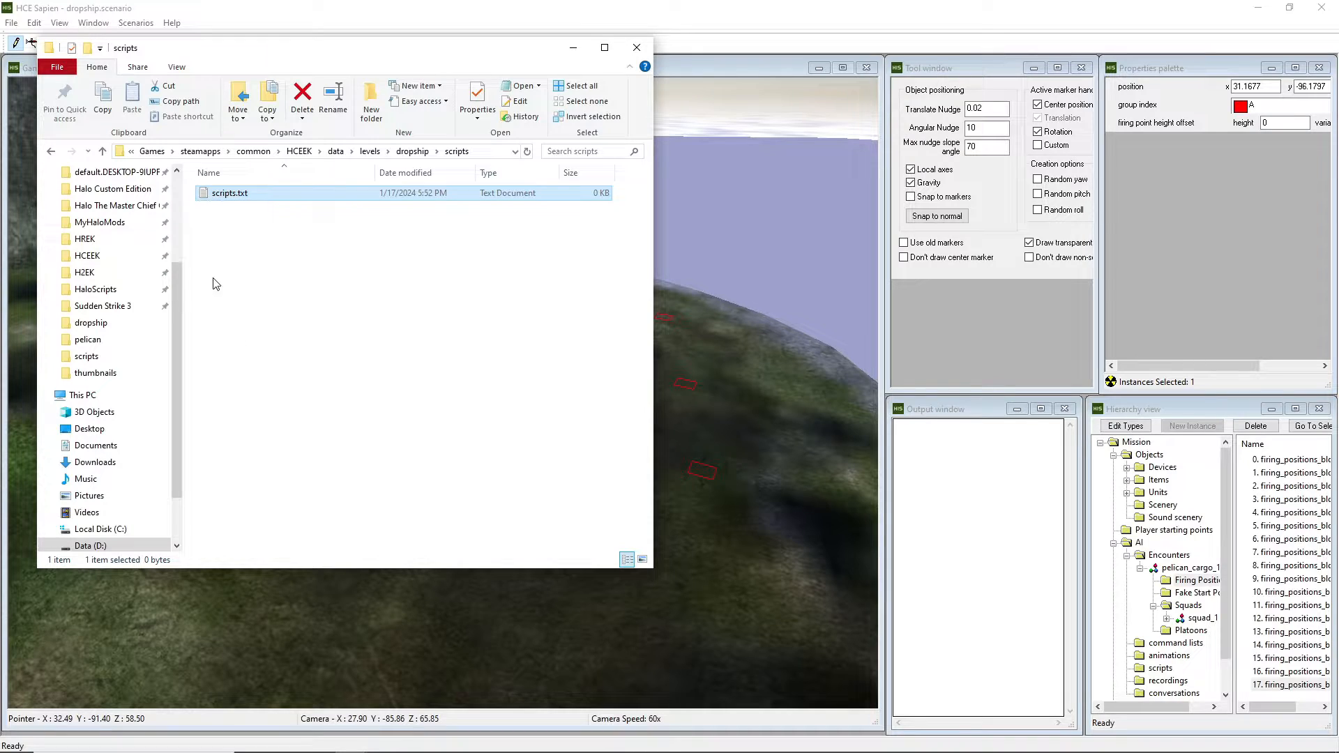
Re-save scripts.txt from Notepad as scripts.hsc using All Files type, then close Notepad.
double_click(232, 193)
left_click(58, 233)
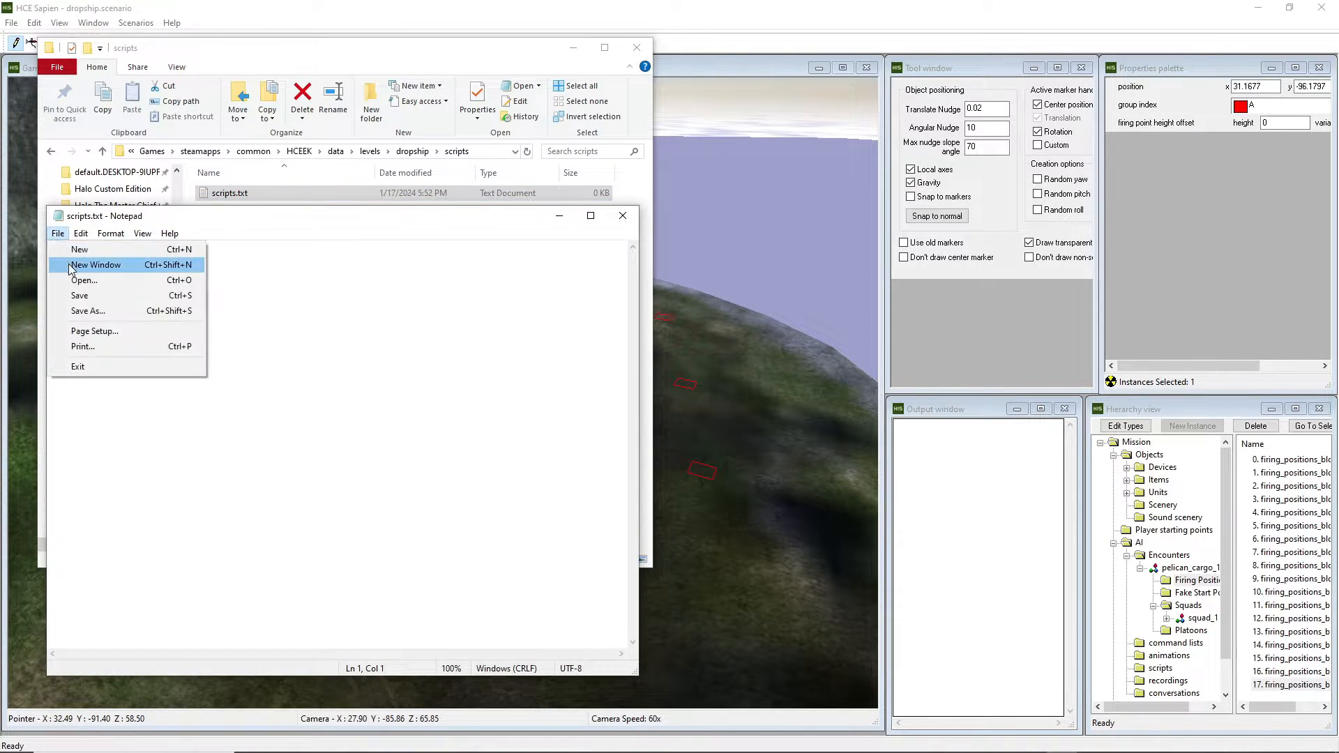
left_click(91, 311)
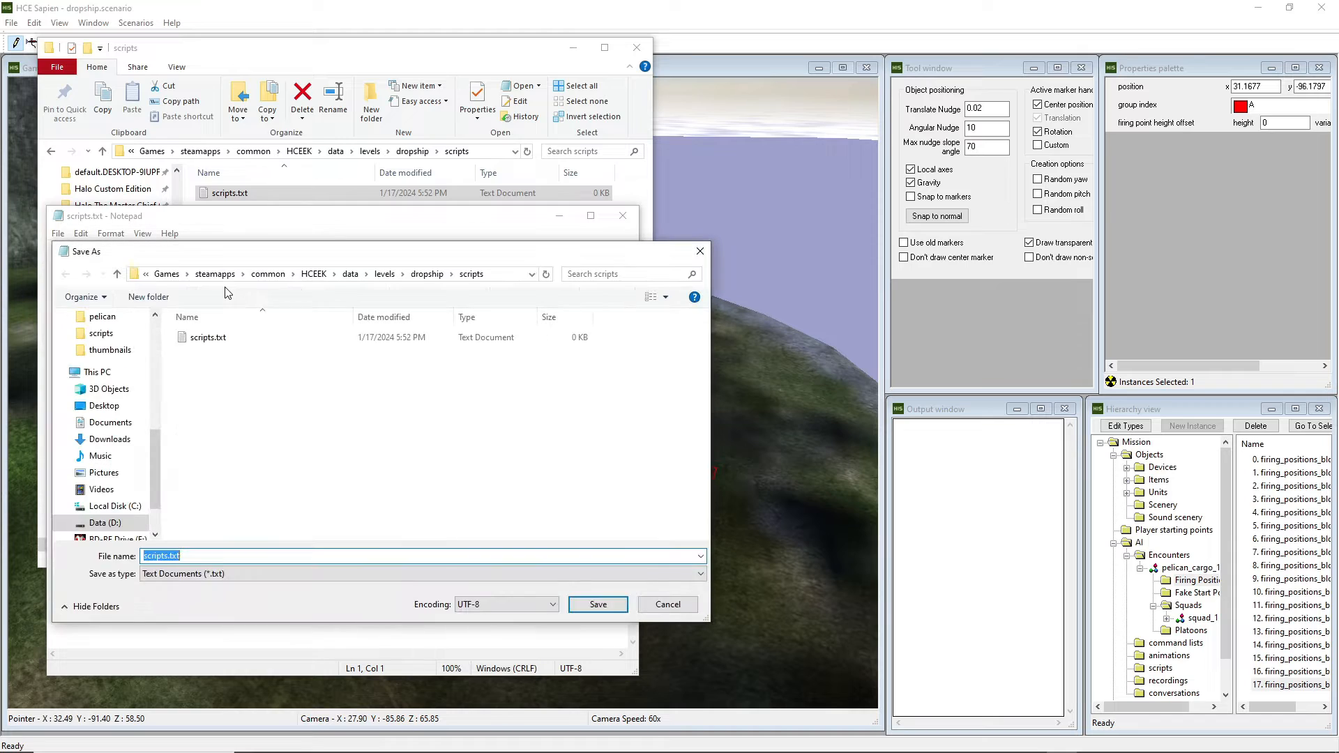
type("scri")
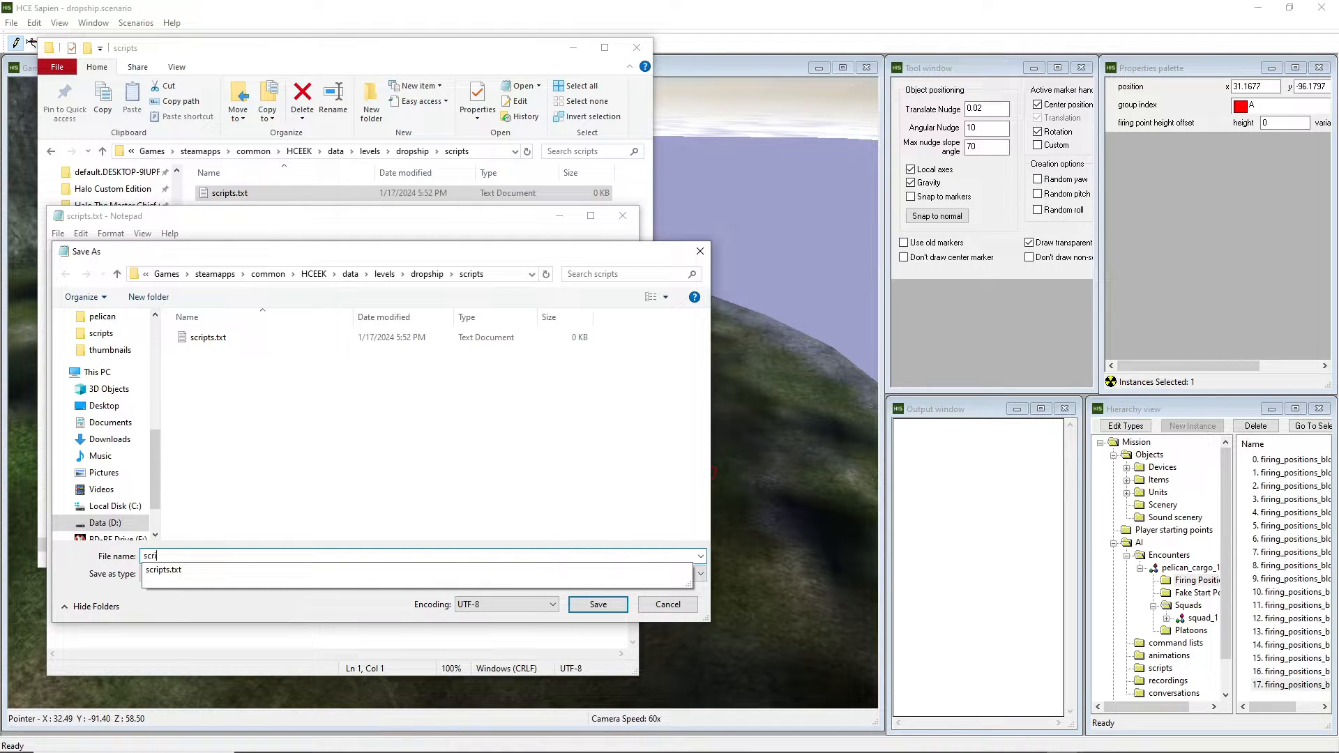
type("pts")
left_click(265, 507)
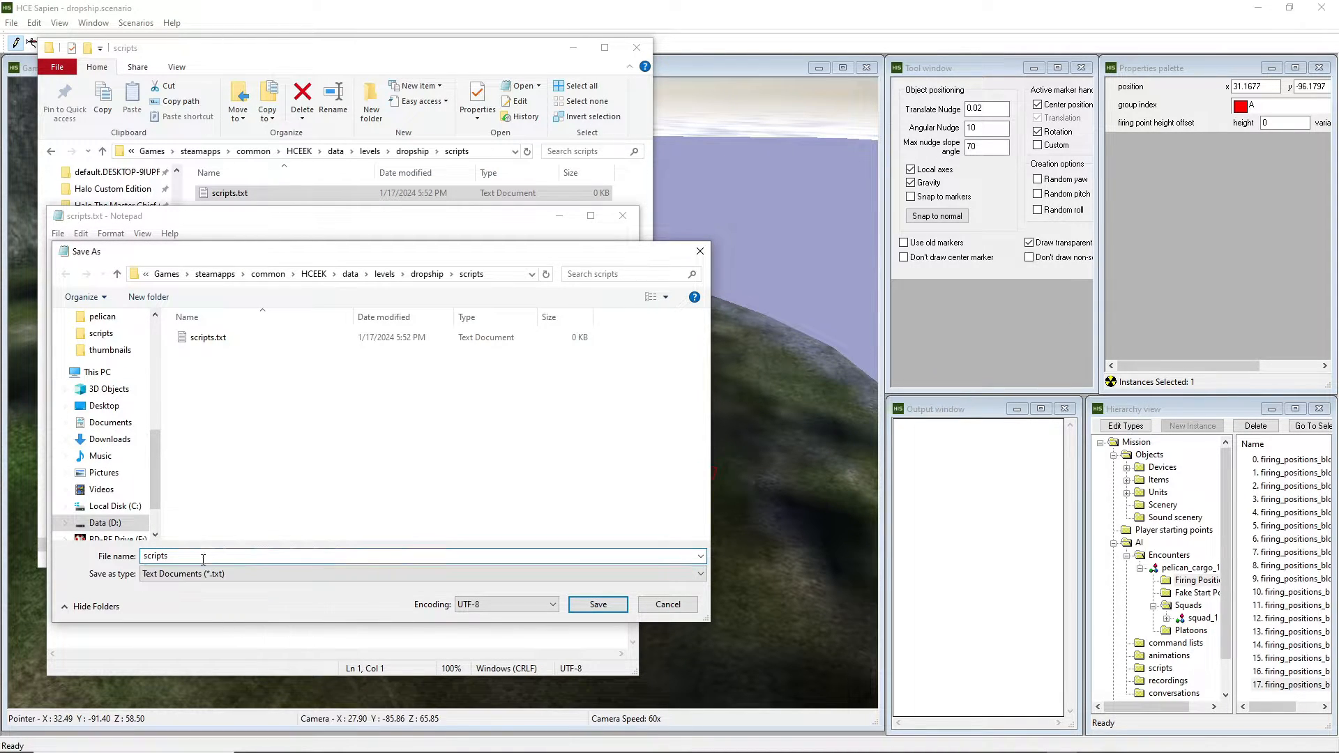
left_click(198, 575)
left_click(187, 597)
left_click(186, 556)
left_click(190, 556)
type(".")
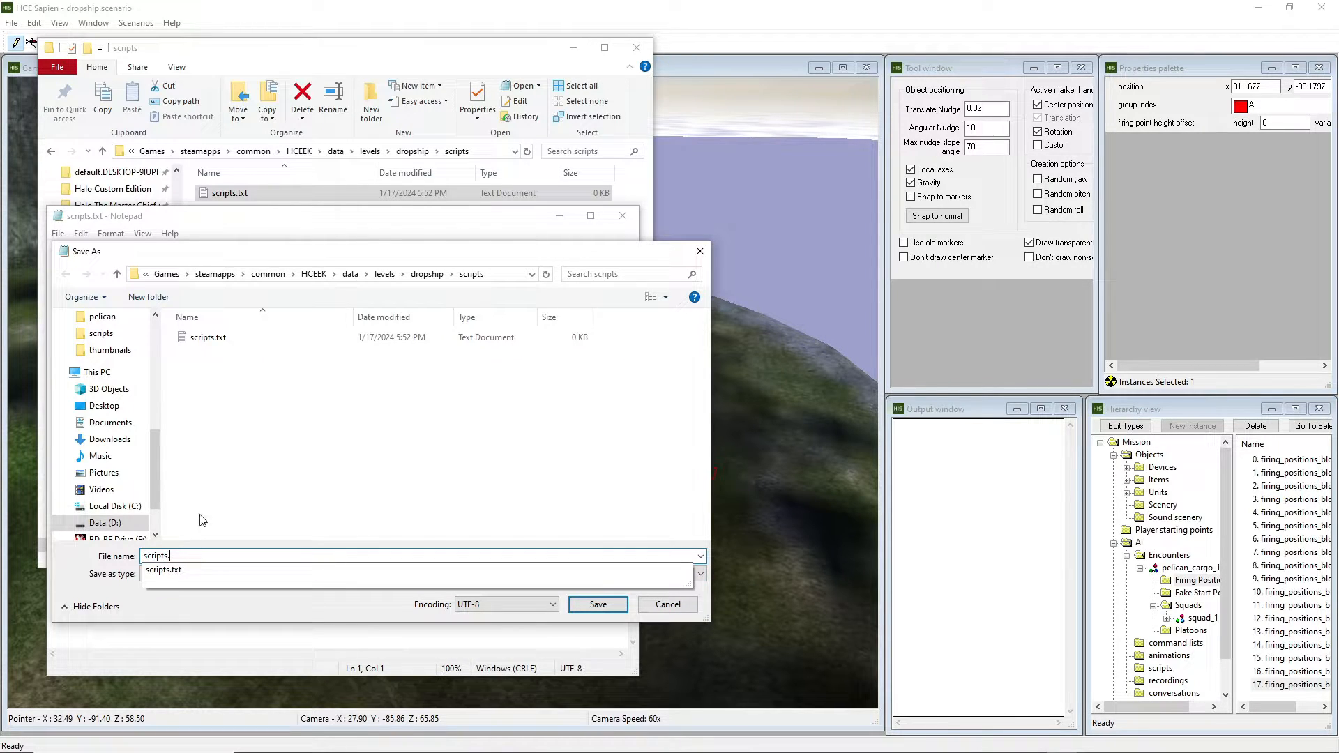
type("hsc")
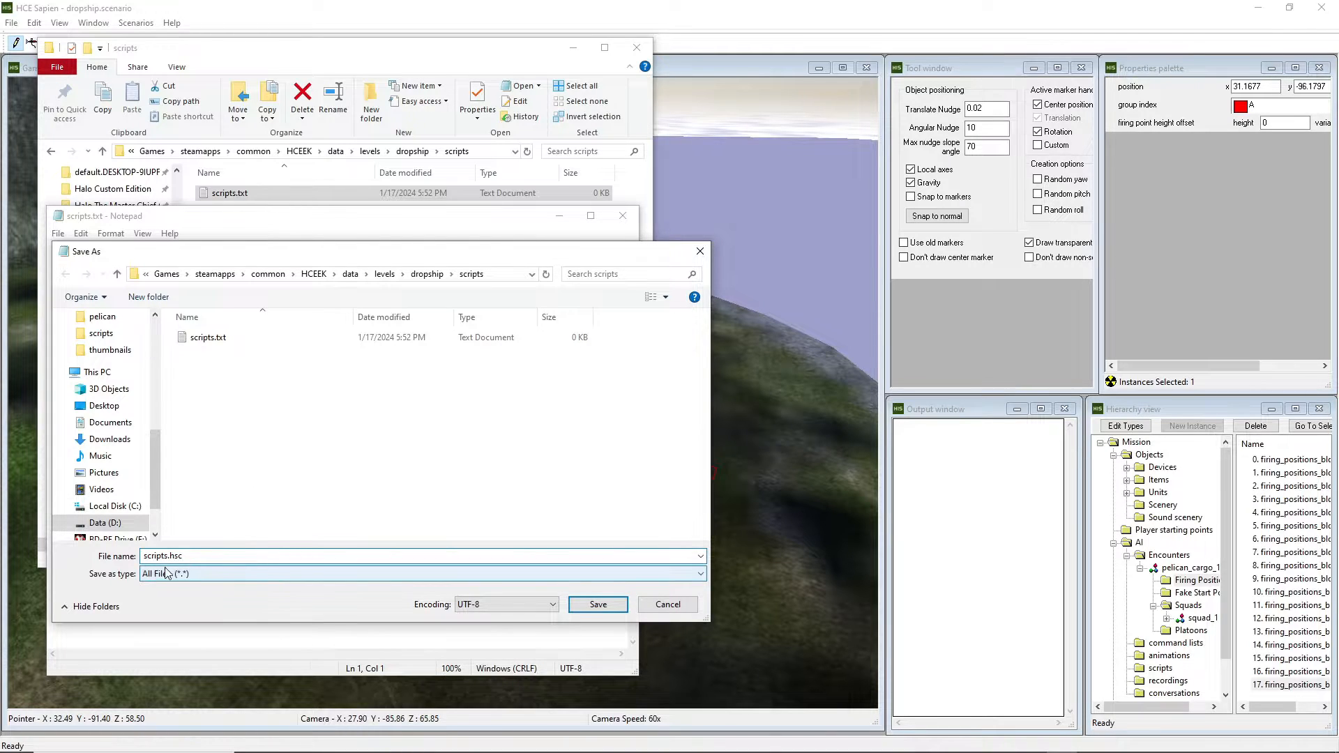
left_click(598, 604)
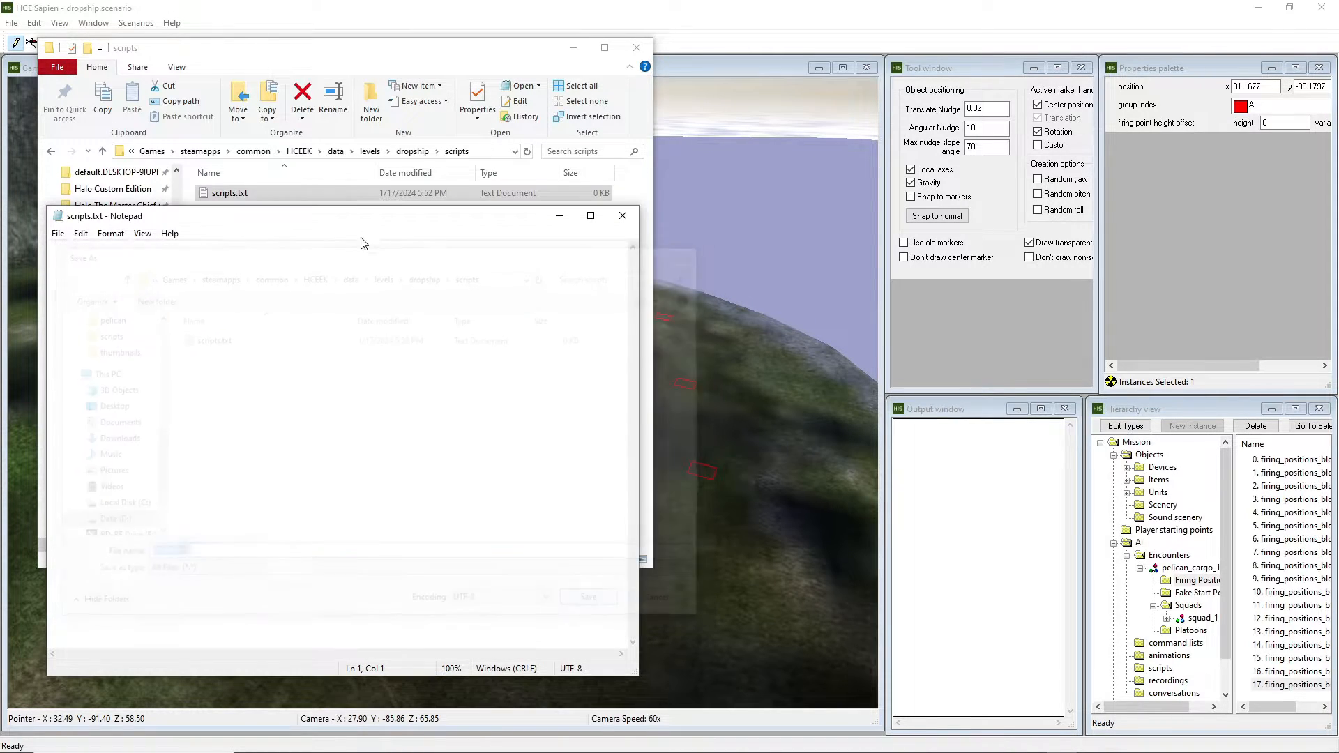
left_click(623, 216)
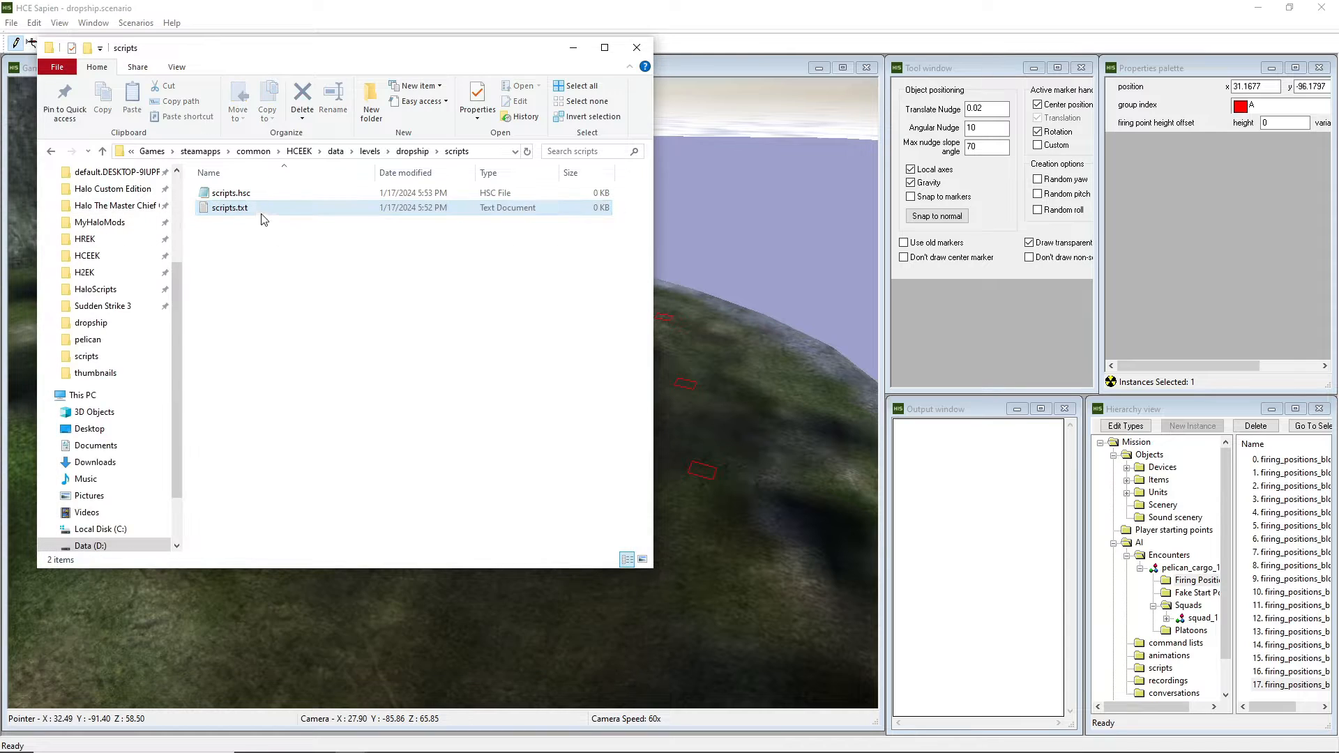
Open scripts.hsc, write the (script startup base) block with blank lines above it, and save.
double_click(244, 196)
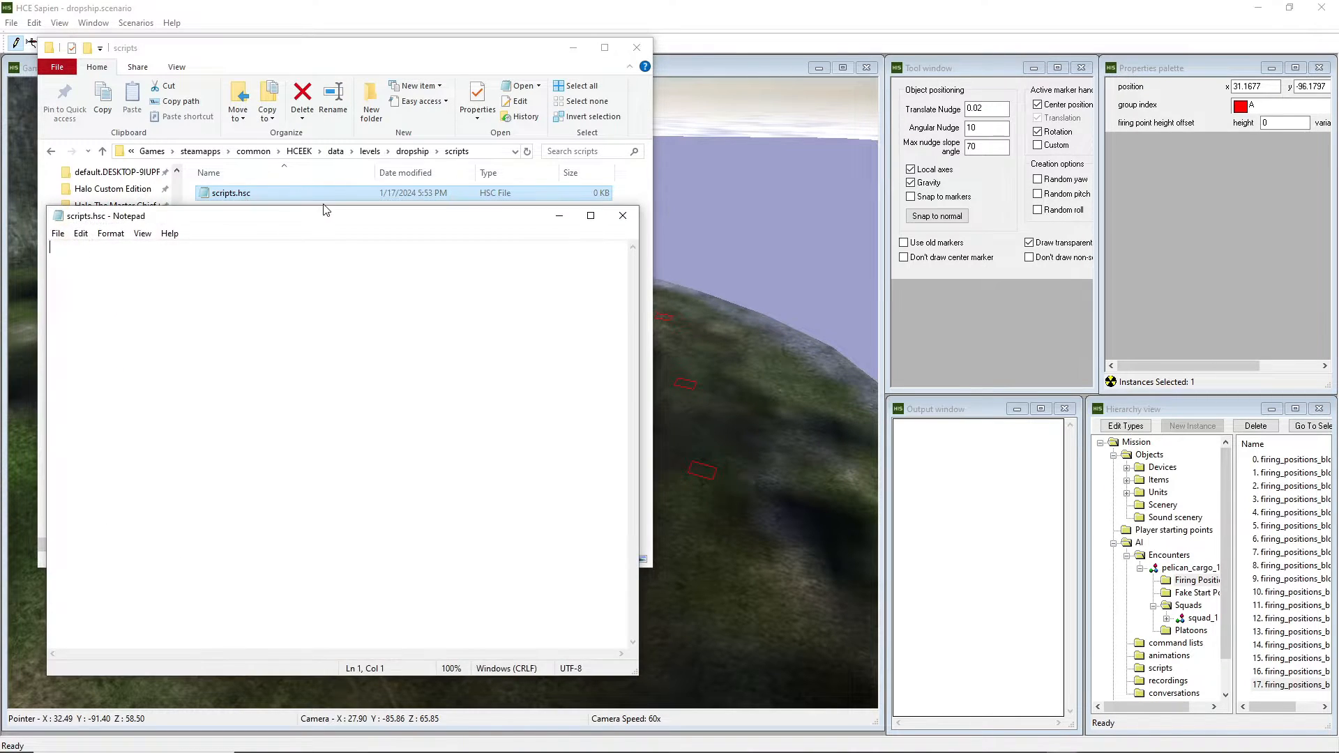
left_click_drag(335, 213, 442, 194)
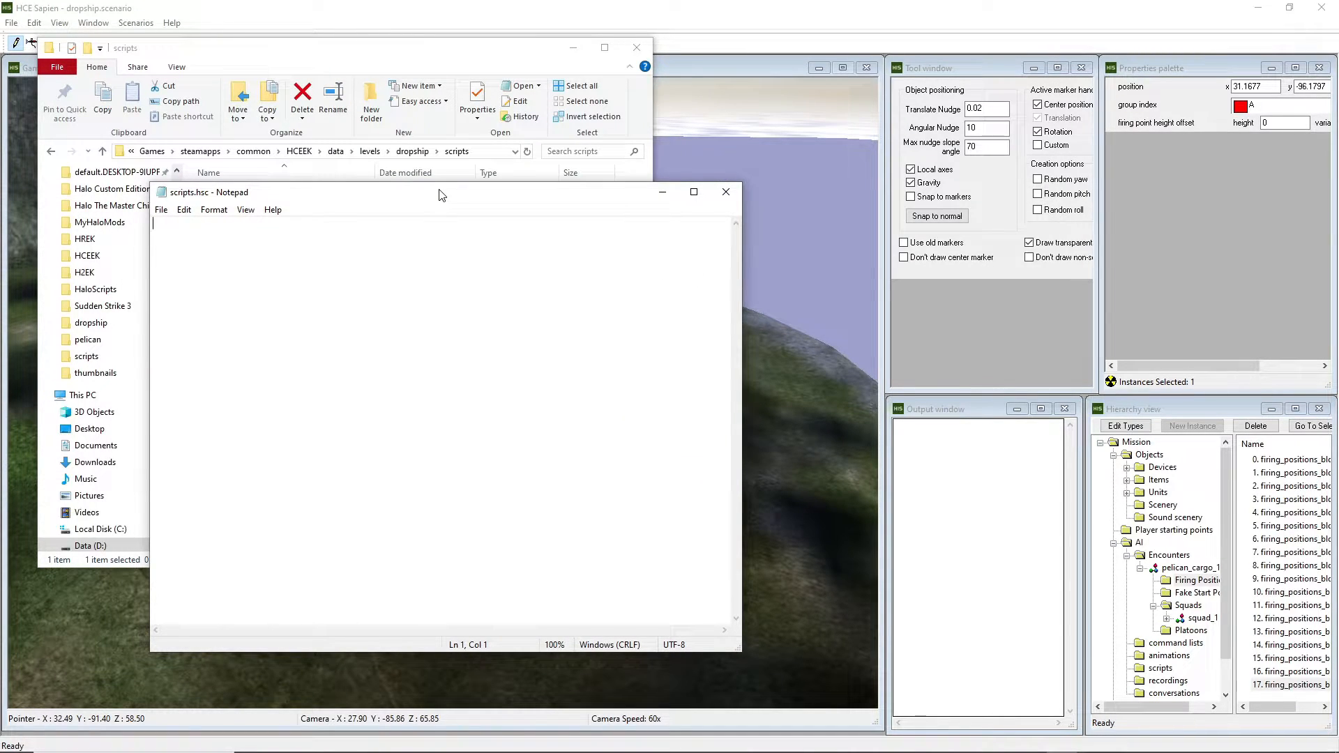
type("(script startup base")
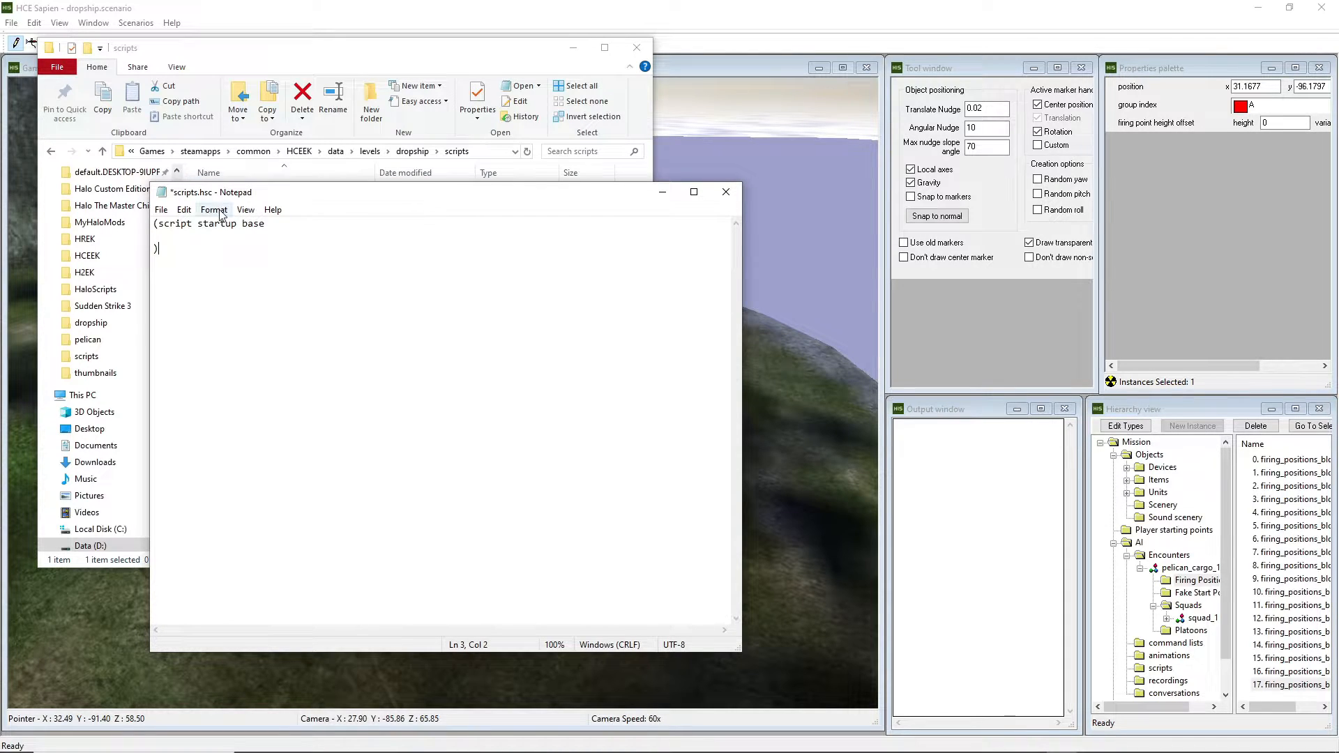
left_click(155, 225)
key("Return")
key("Return")
left_click(156, 225)
key("ctrl+s")
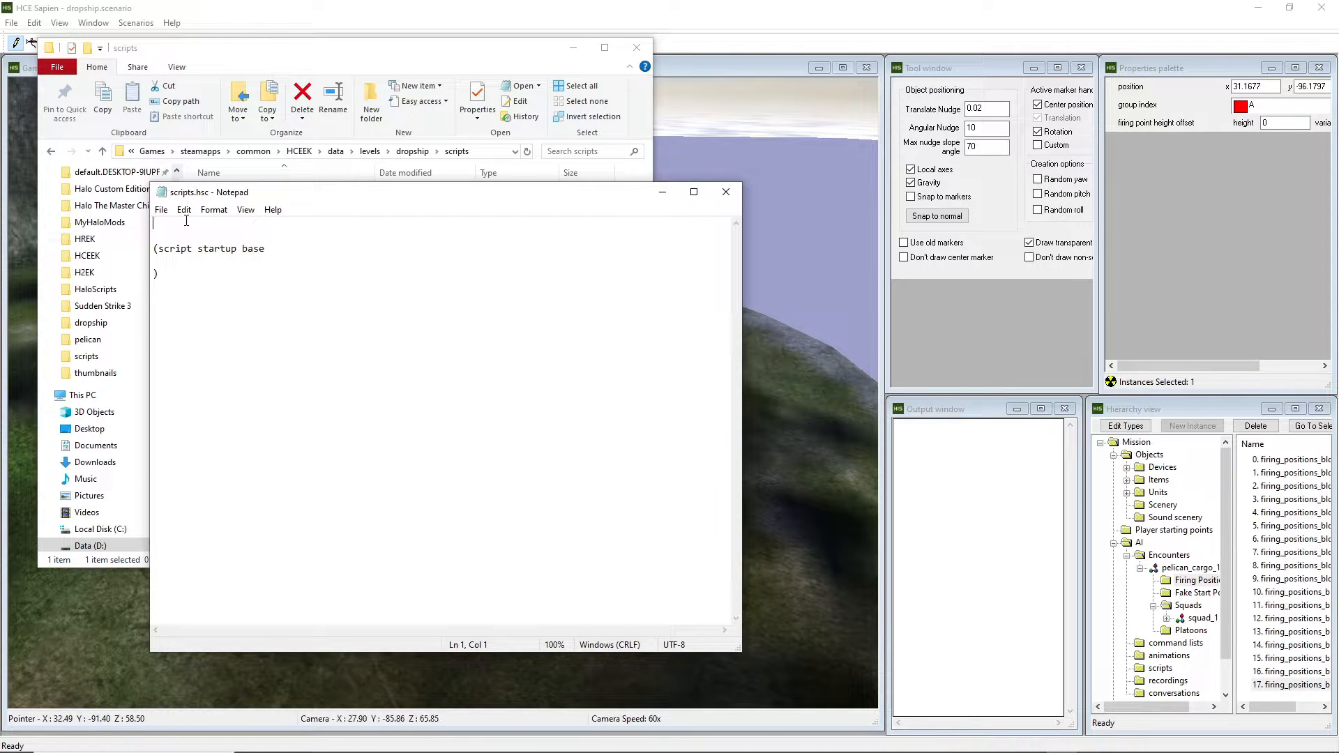
Add an empty (script static void pelican_drop_1) block above the startup script and save.
type("(script sat")
key("BackSpace")
key("BackSpace")
type("tatic void pel")
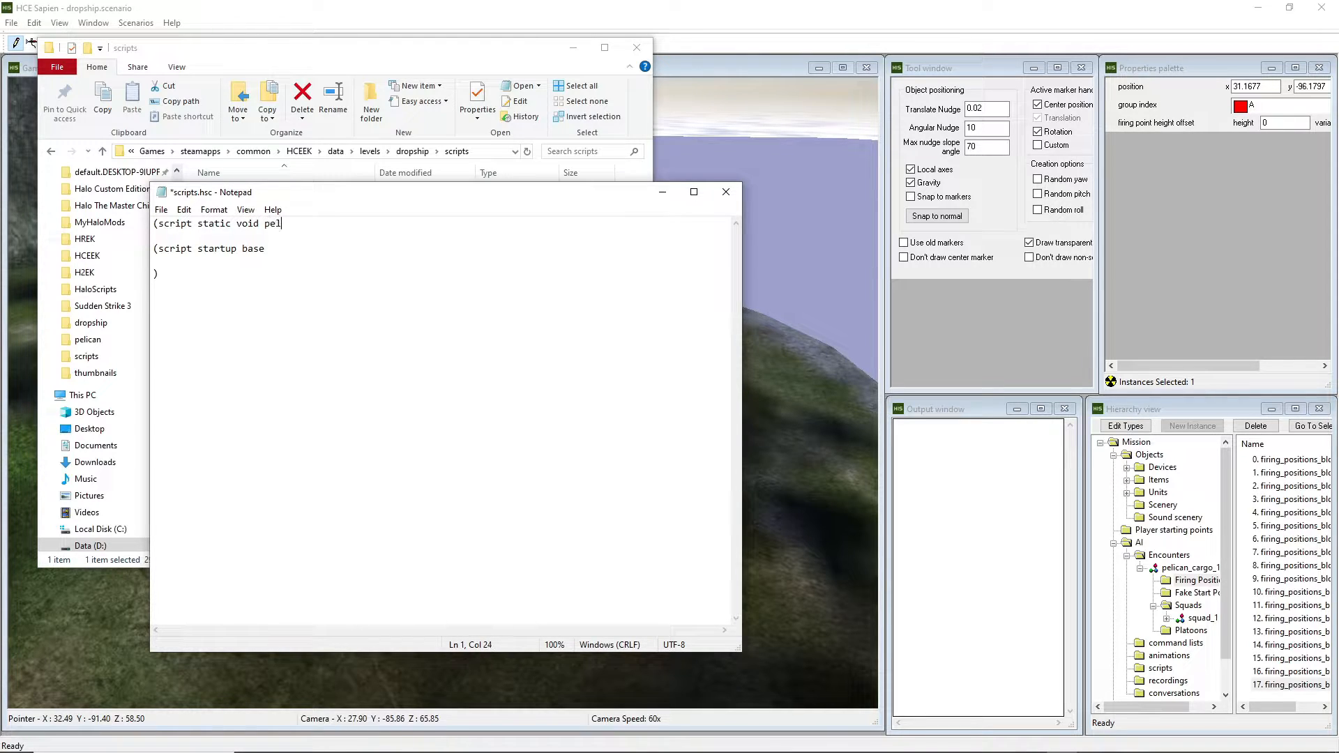
type("ican_drop_1")
key("Return")
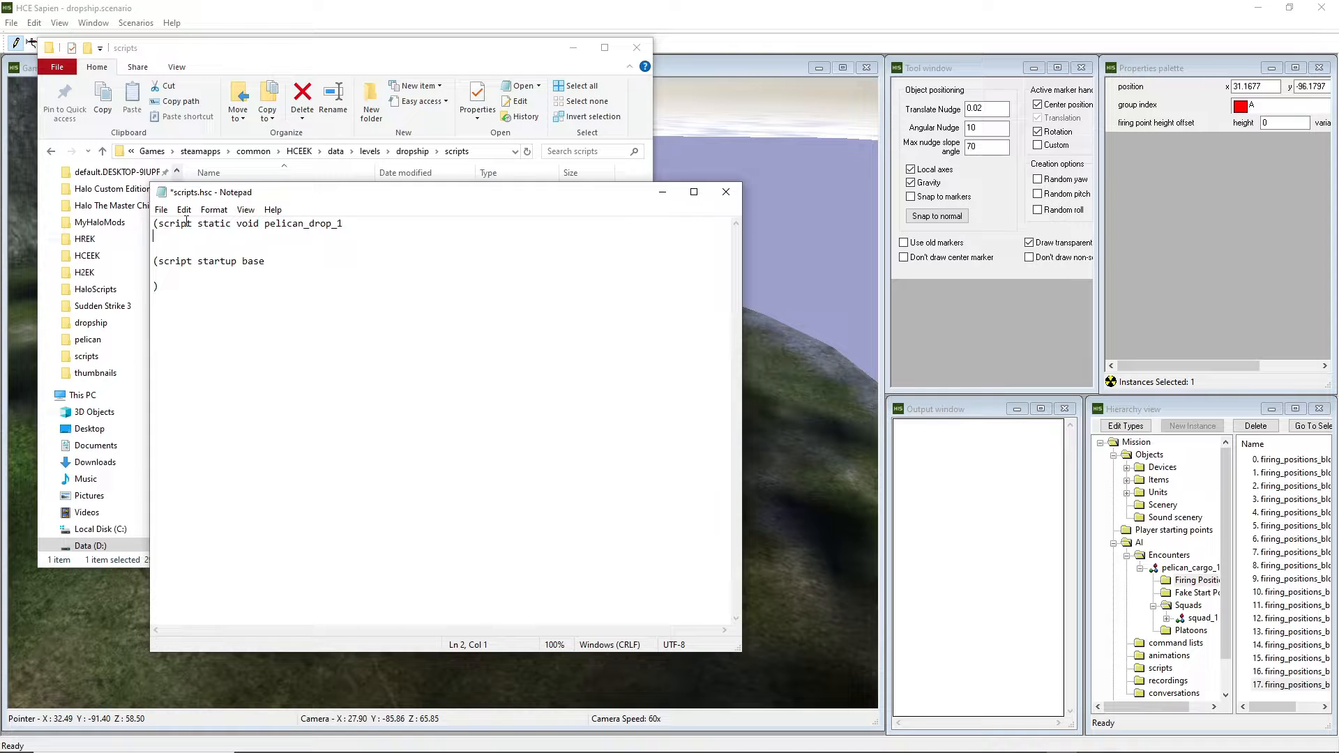
type(")")
key("Left")
key("Return")
key("Up")
key("ctrl+s")
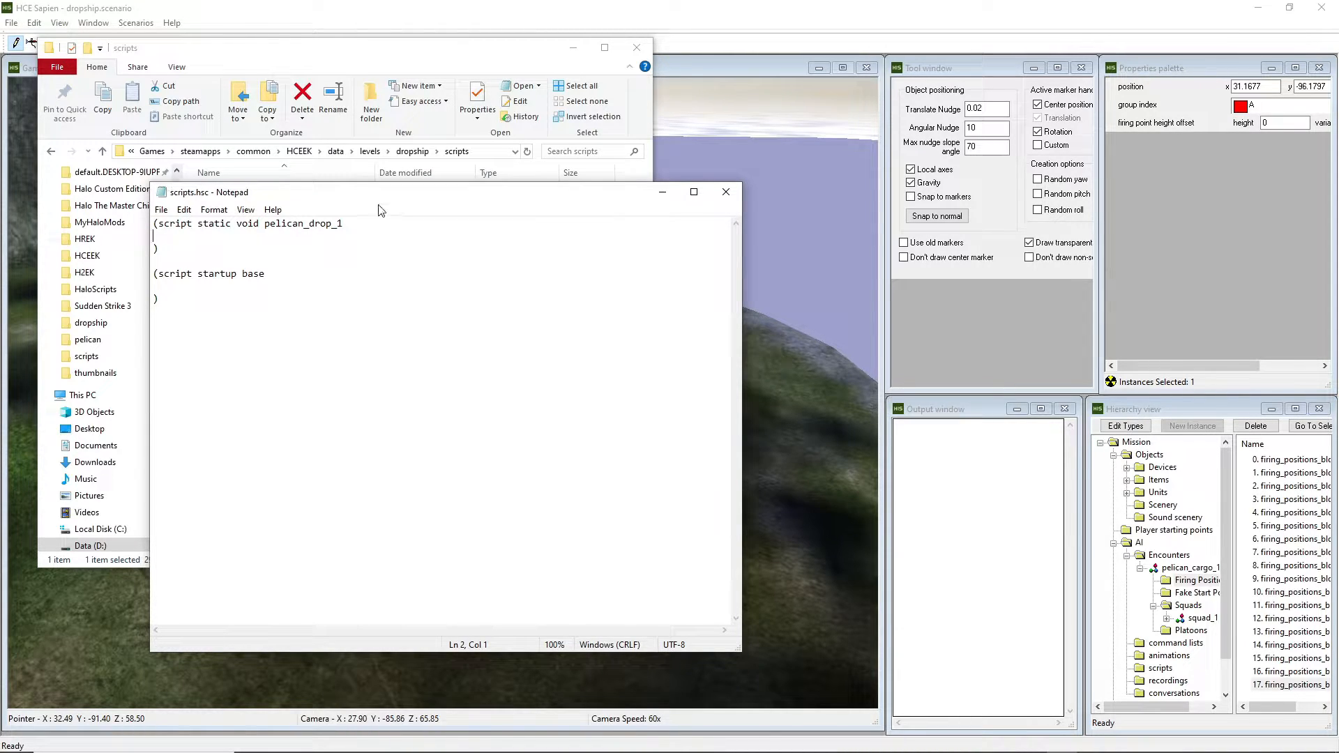
Return to HCE Sapien and fly the camera over the cliff to the pelican.
left_click_drag(364, 190, 392, 182)
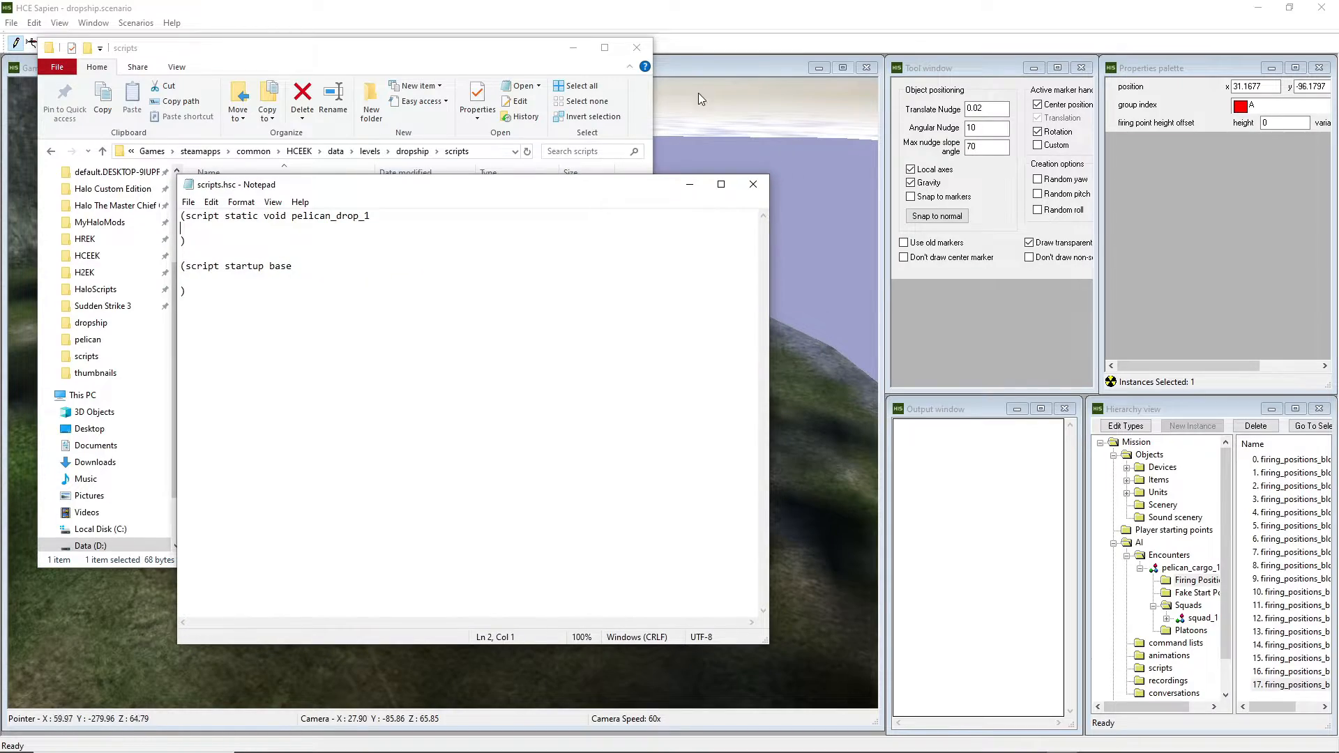
middle_click_drag(735, 112, 735, 111)
key("s")
key("w")
key("w")
key("w")
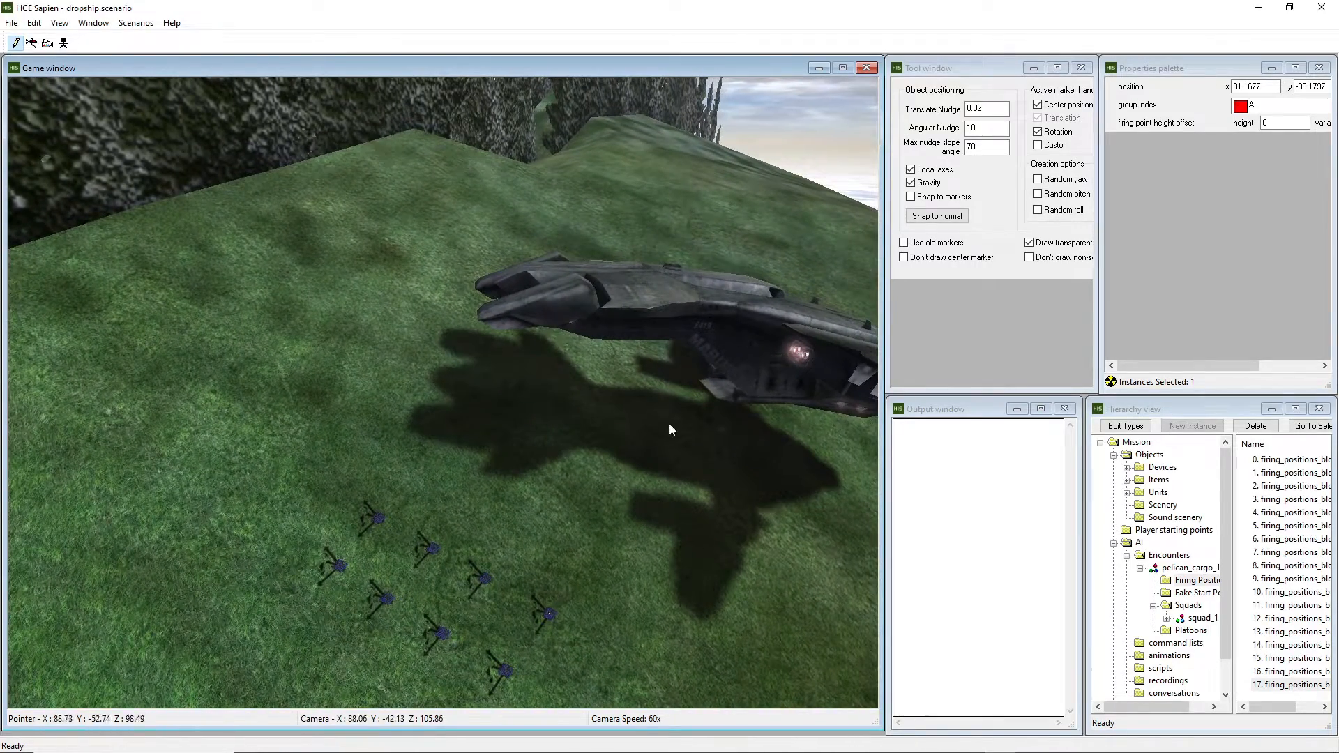
scroll(1150, 605, "down", 1)
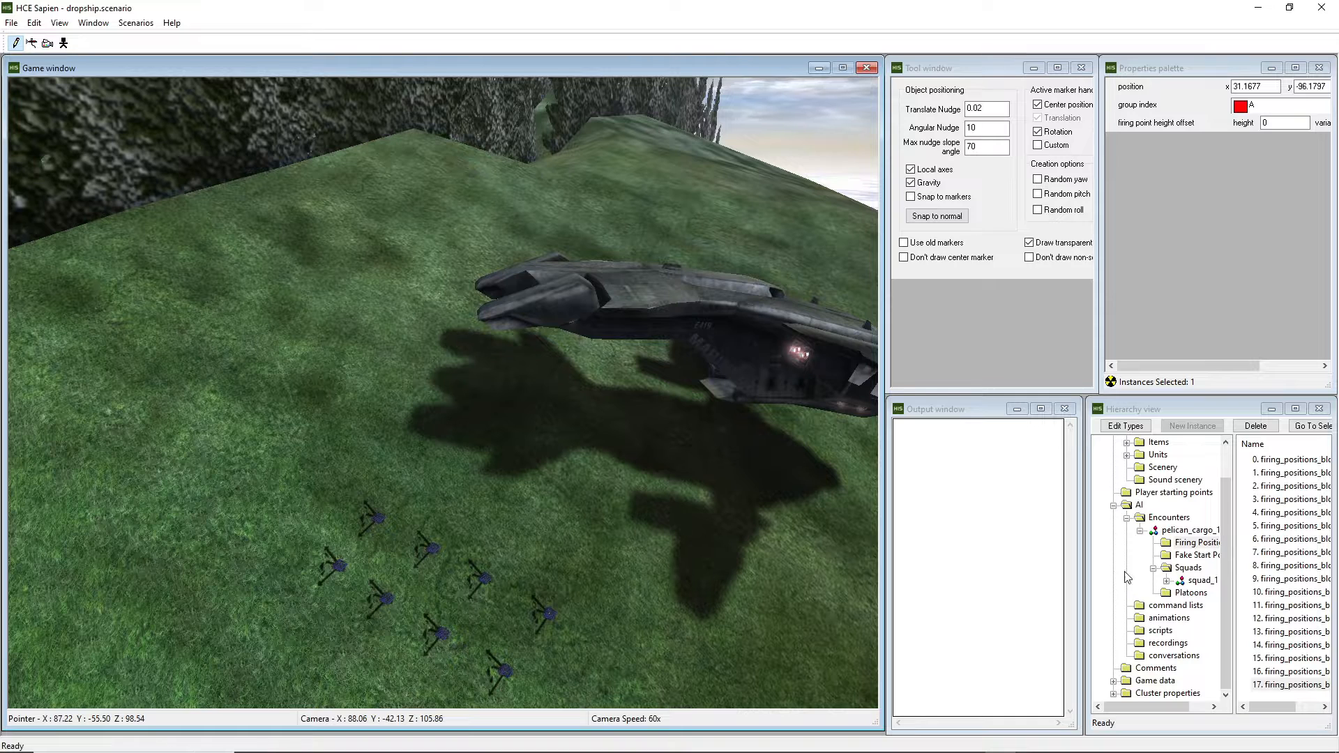
Show the scenario's flags under Game data and place a flag beside the pelican.
left_click(1115, 505)
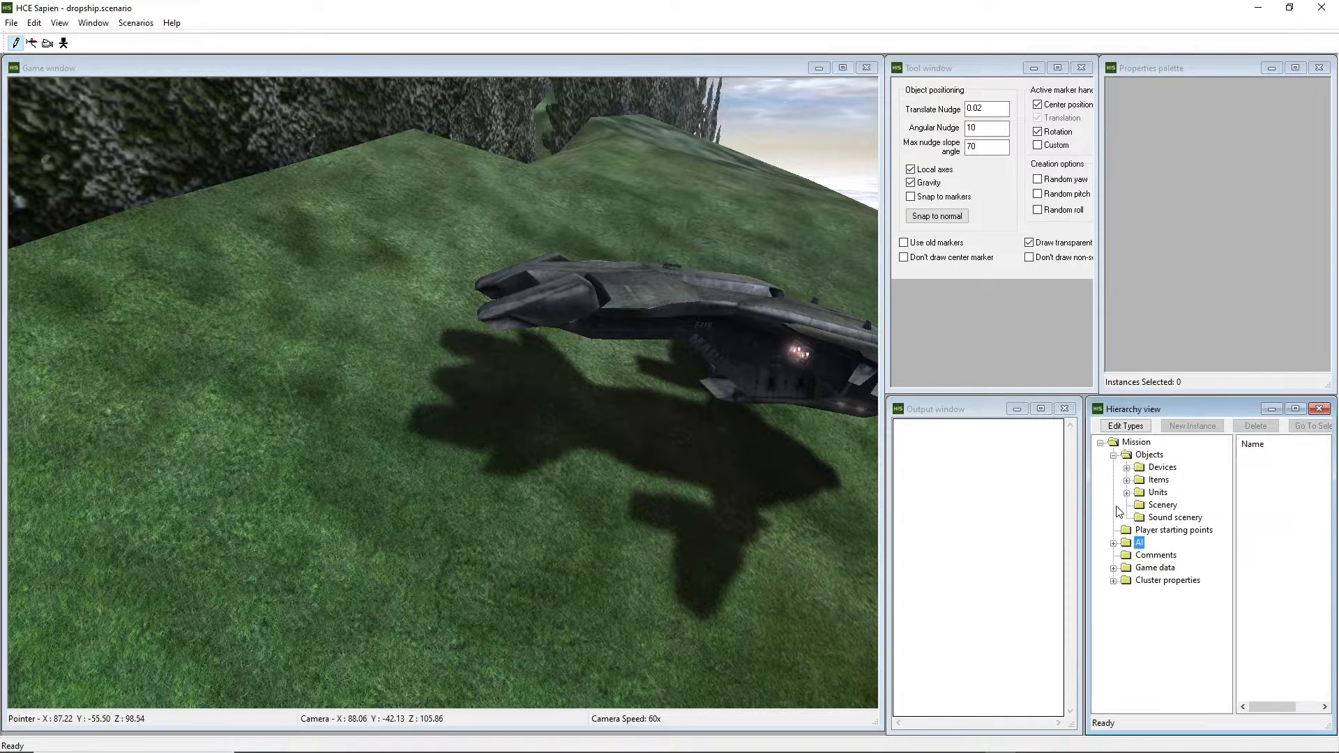
left_click(1114, 569)
left_click(1166, 606)
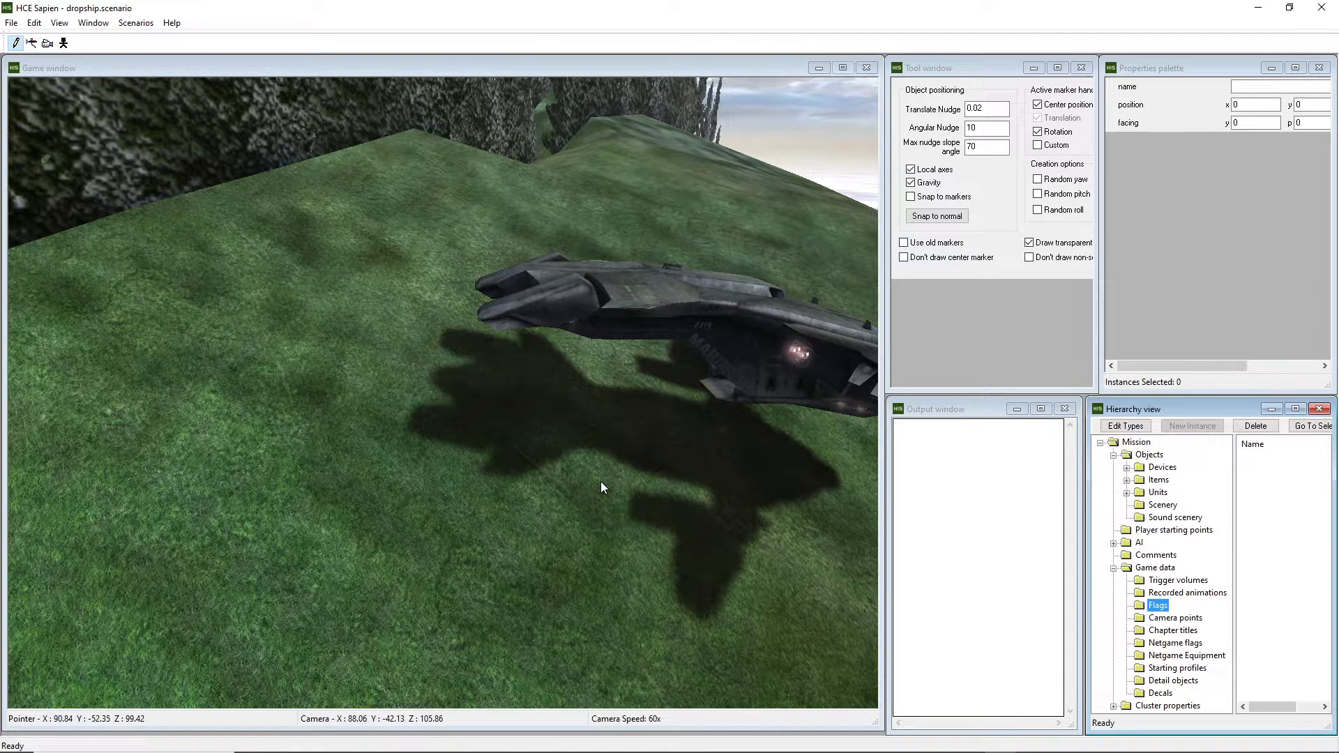
right_click(416, 401)
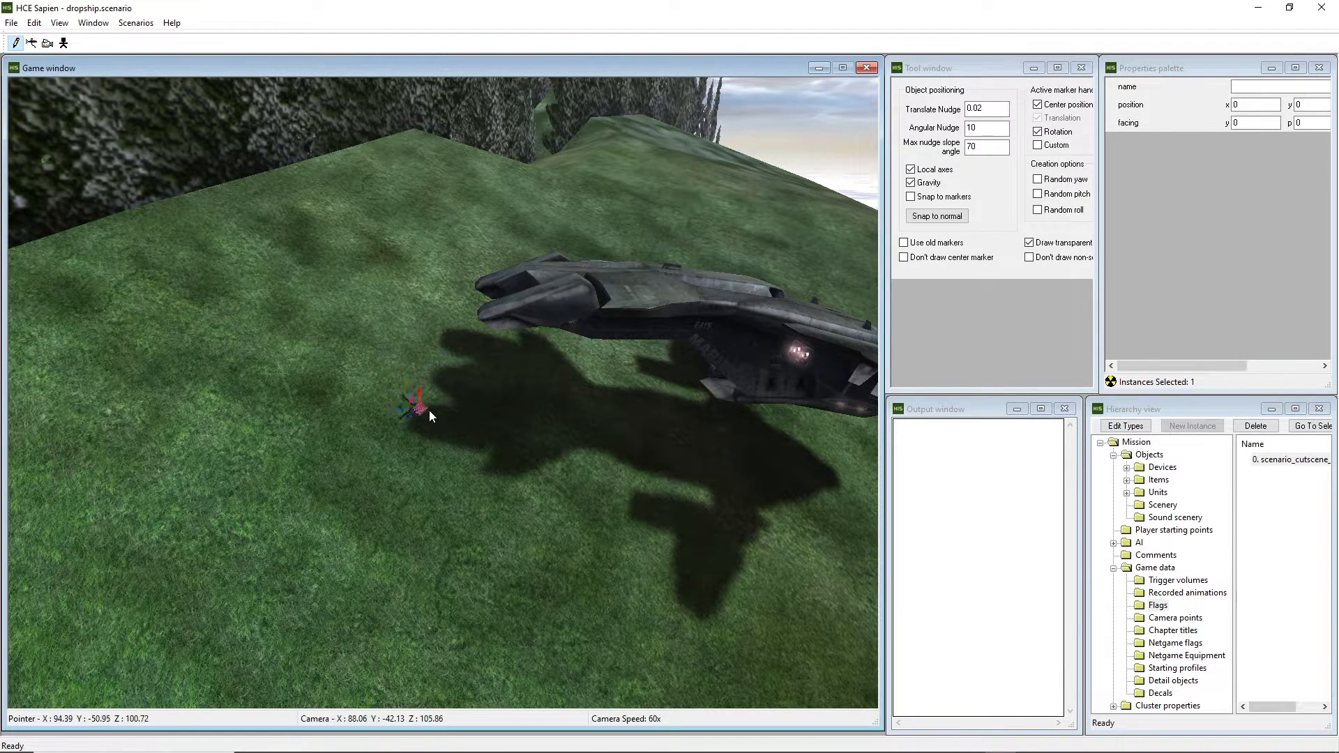
right_click_drag(429, 410, 443, 414)
Set the flag's z height to 105, name it pelican_flag_1, and save the scenario.
left_click_drag(1204, 365, 1276, 365)
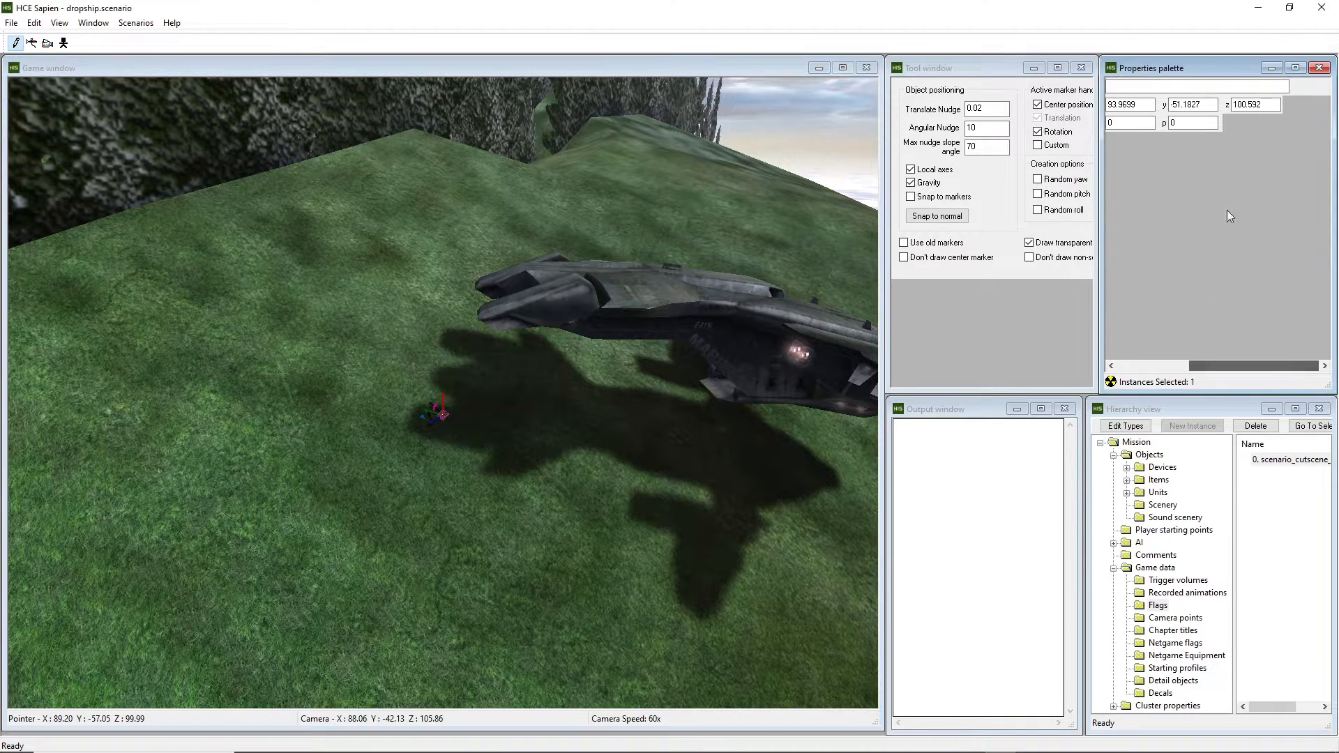
left_click(1256, 105)
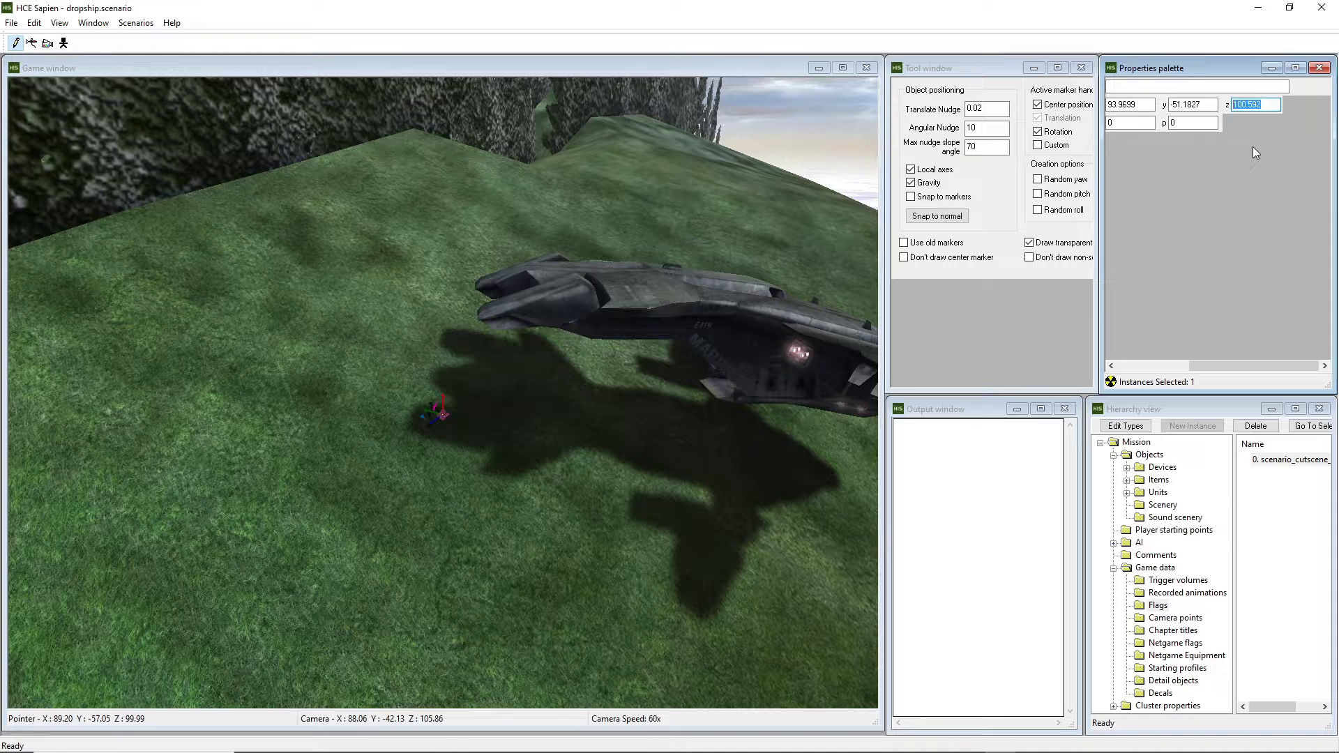
type("101")
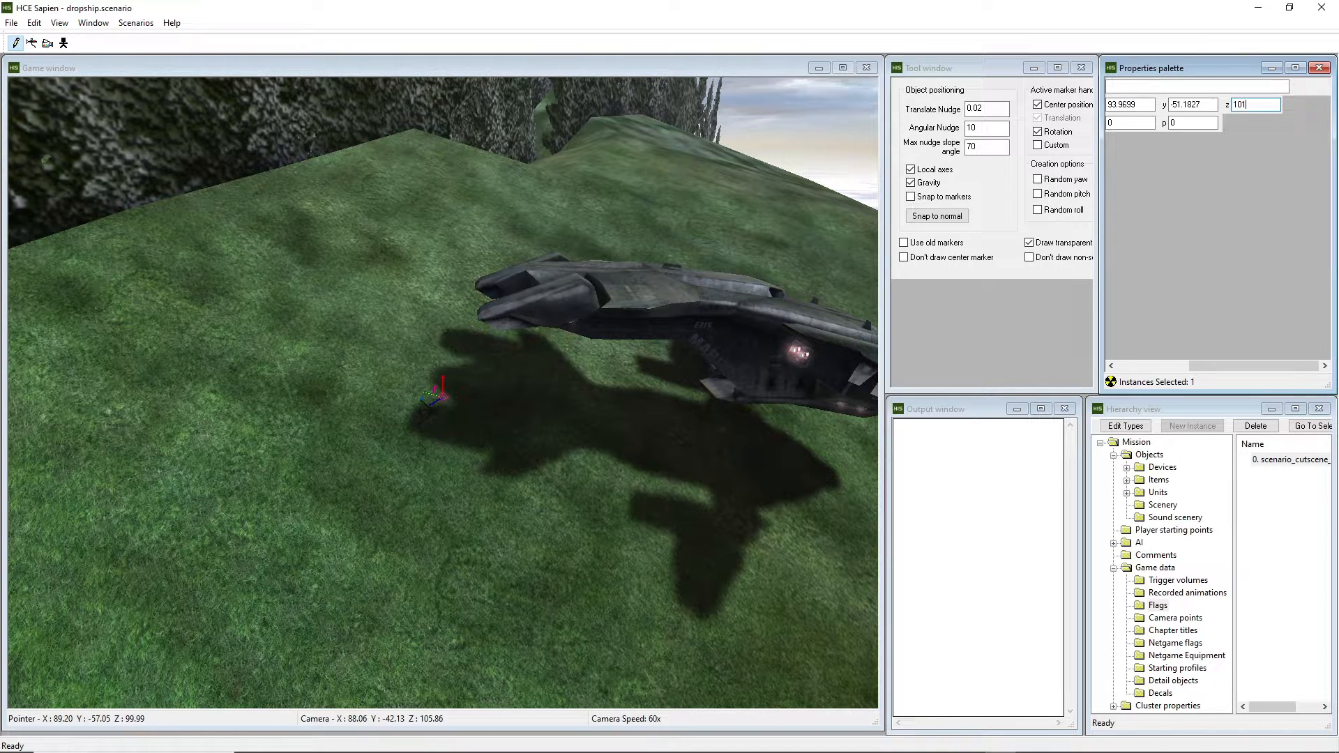
key("BackSpace")
type("5")
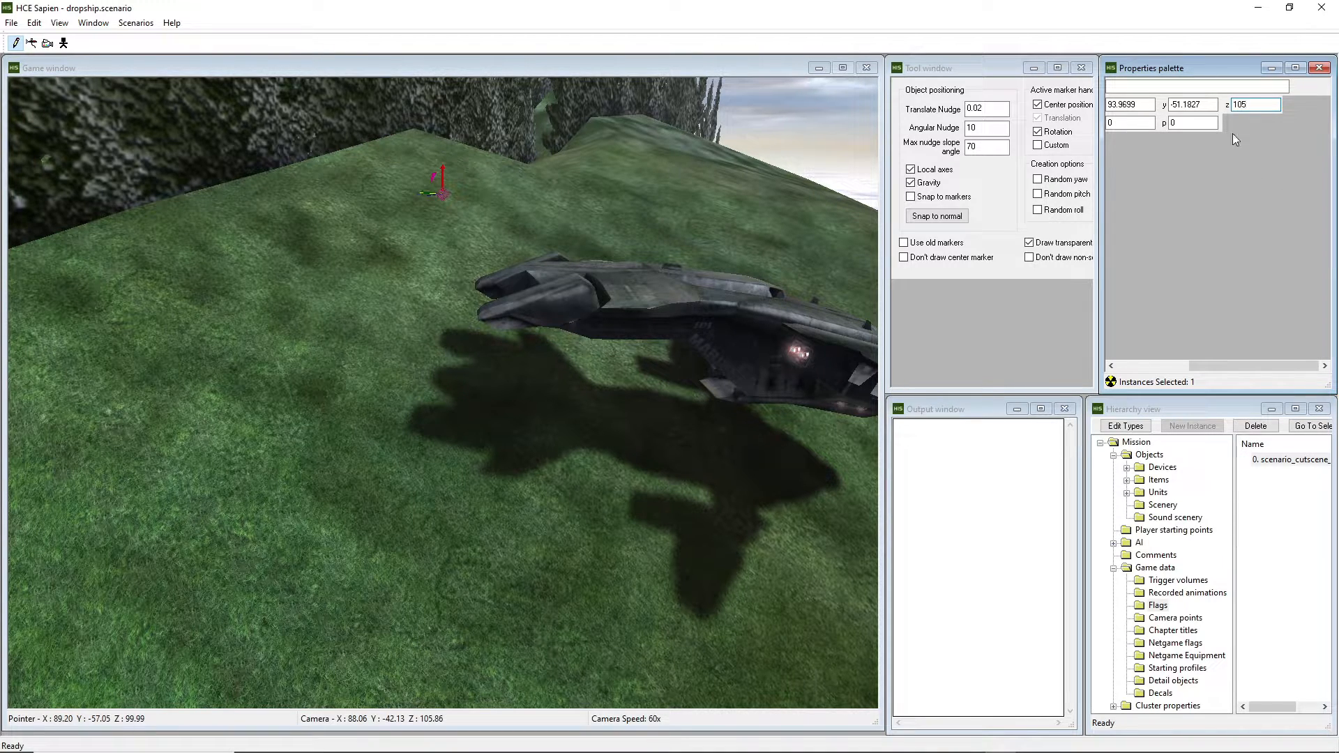
left_click_drag(1230, 366, 1097, 356)
left_click(1256, 87)
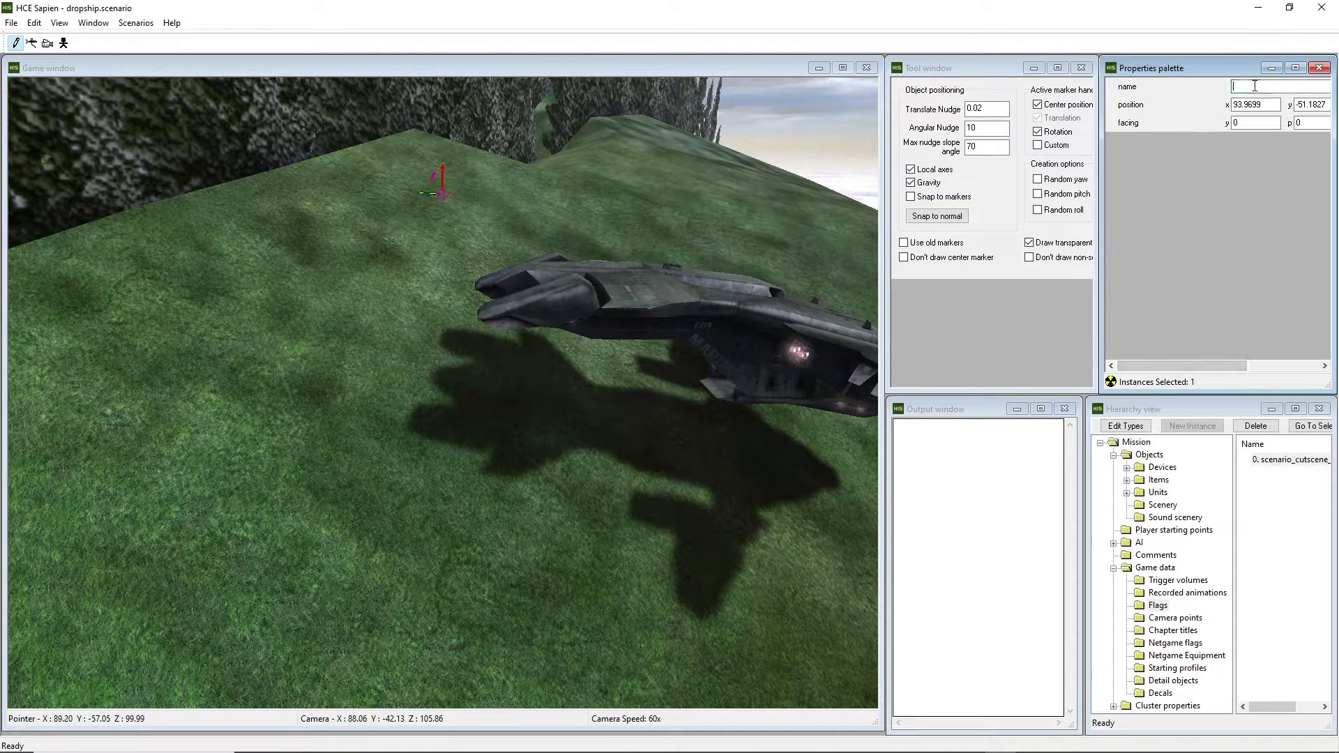
type("pelican")
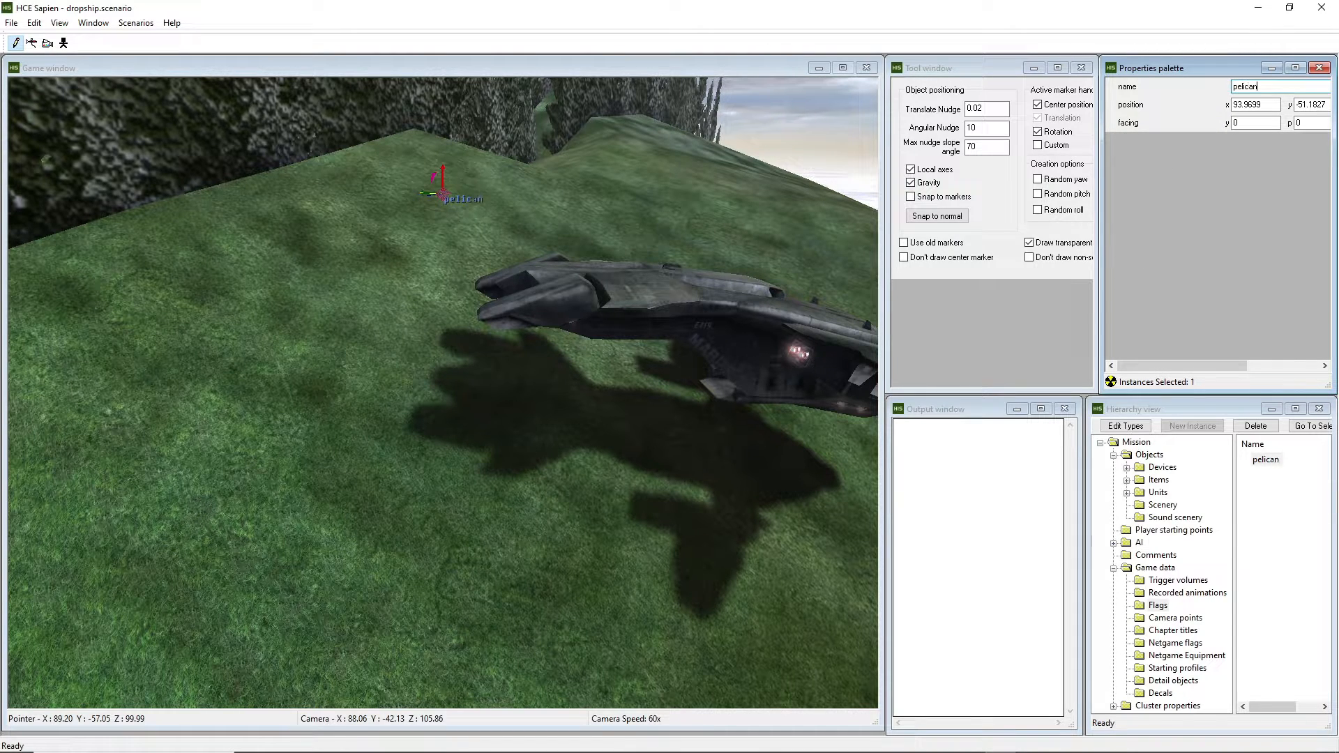
type("_flag_1")
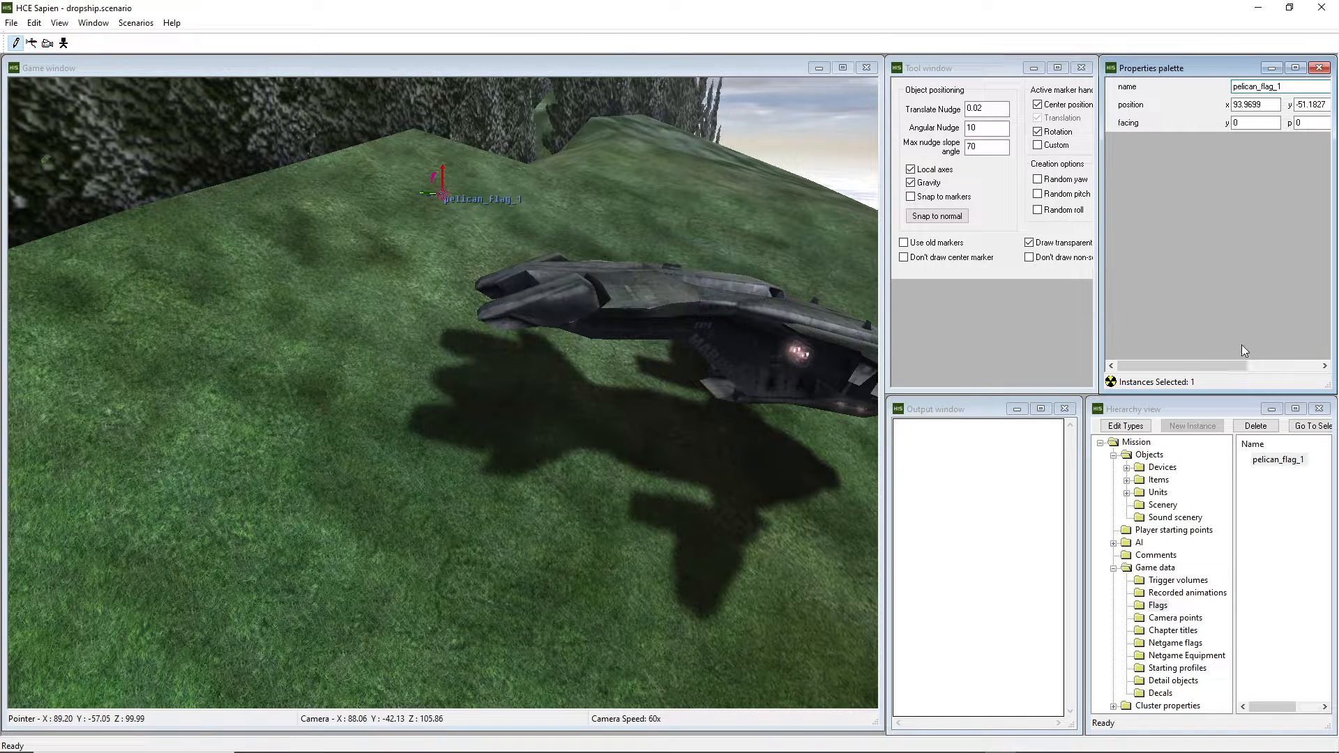
left_click(1158, 605)
key("ctrl+s")
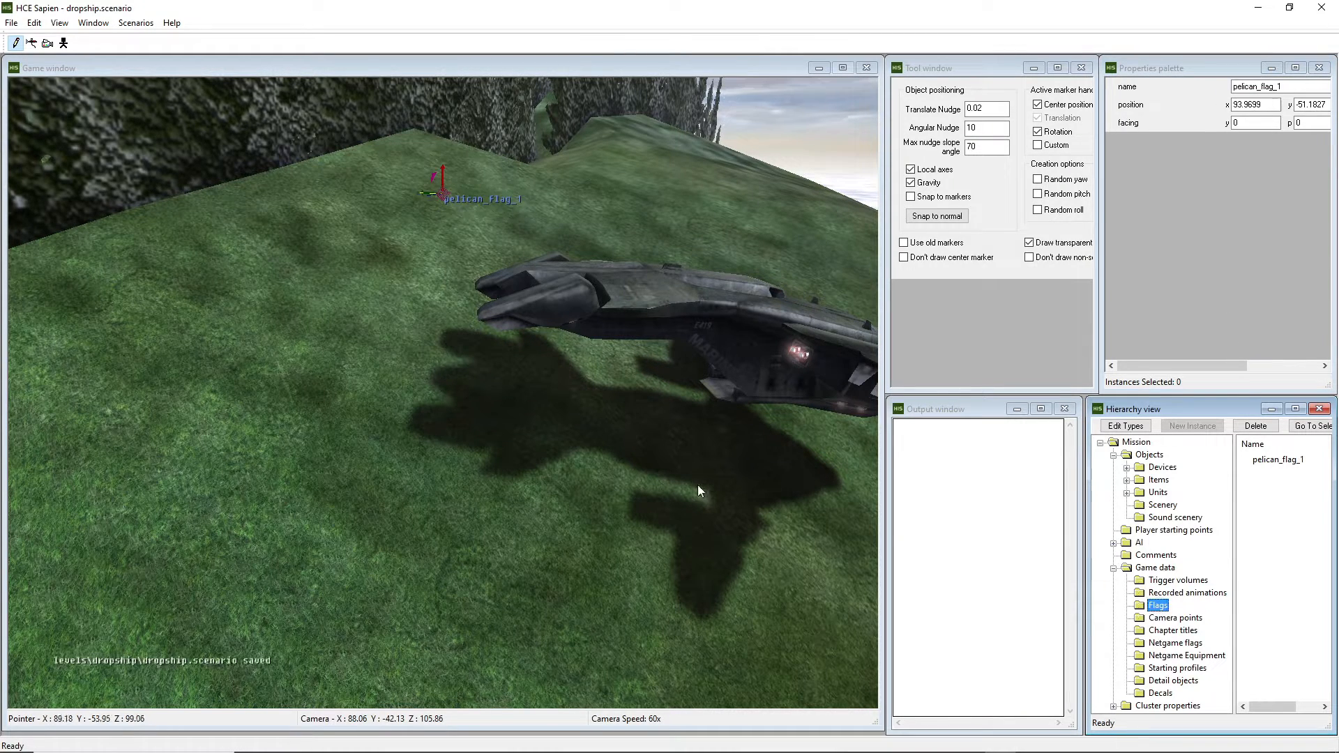
left_click(1059, 740)
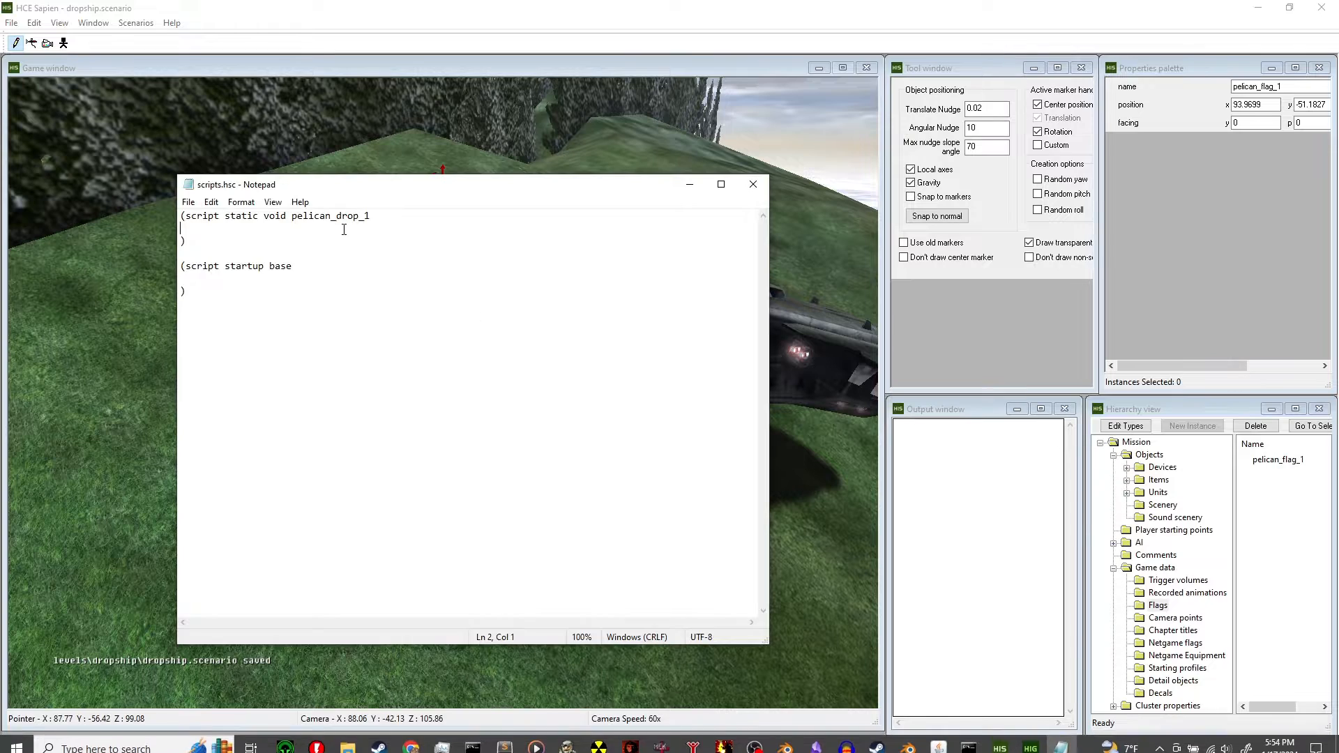
Type (object_create_anew pelican_drop_1) on line 2 and save scripts.hsc.
mouse_move(365, 190)
left_mouse_down()
mouse_move(394, 182)
mouse_move(374, 186)
left_mouse_up()
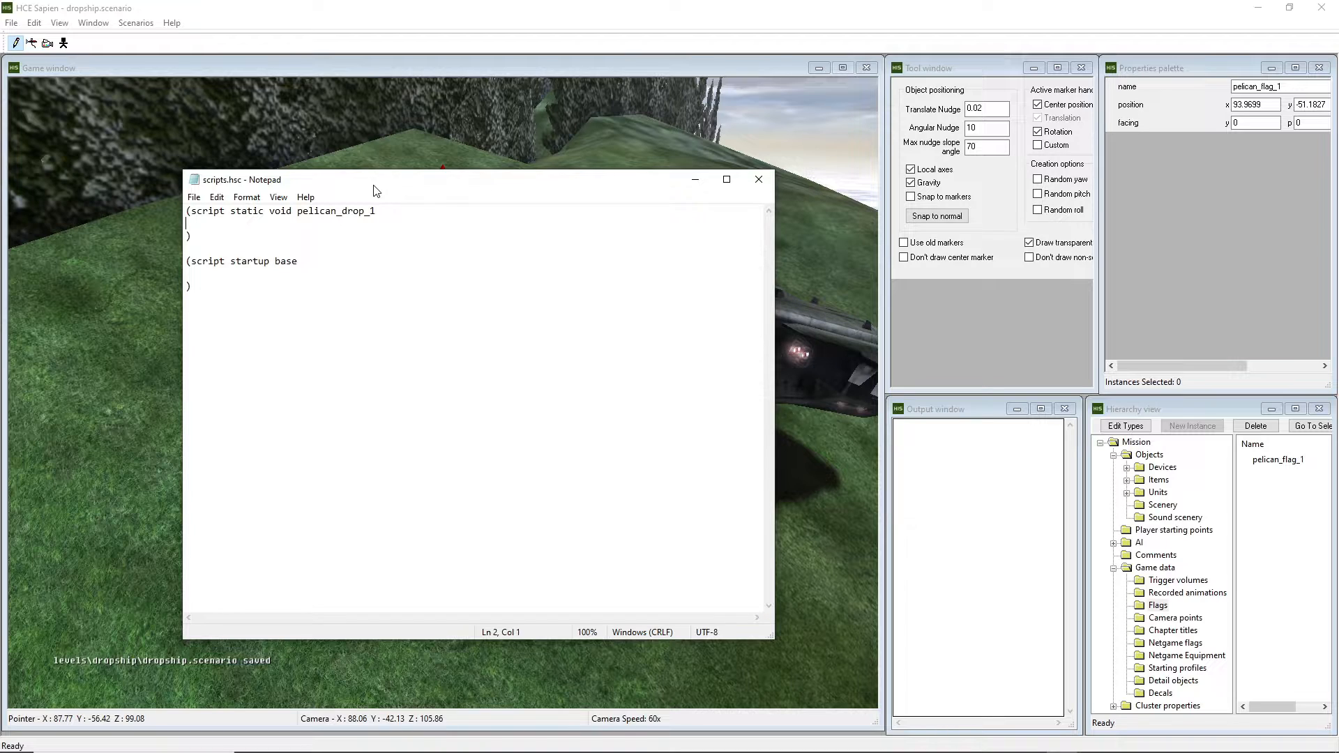
type("(object_create")
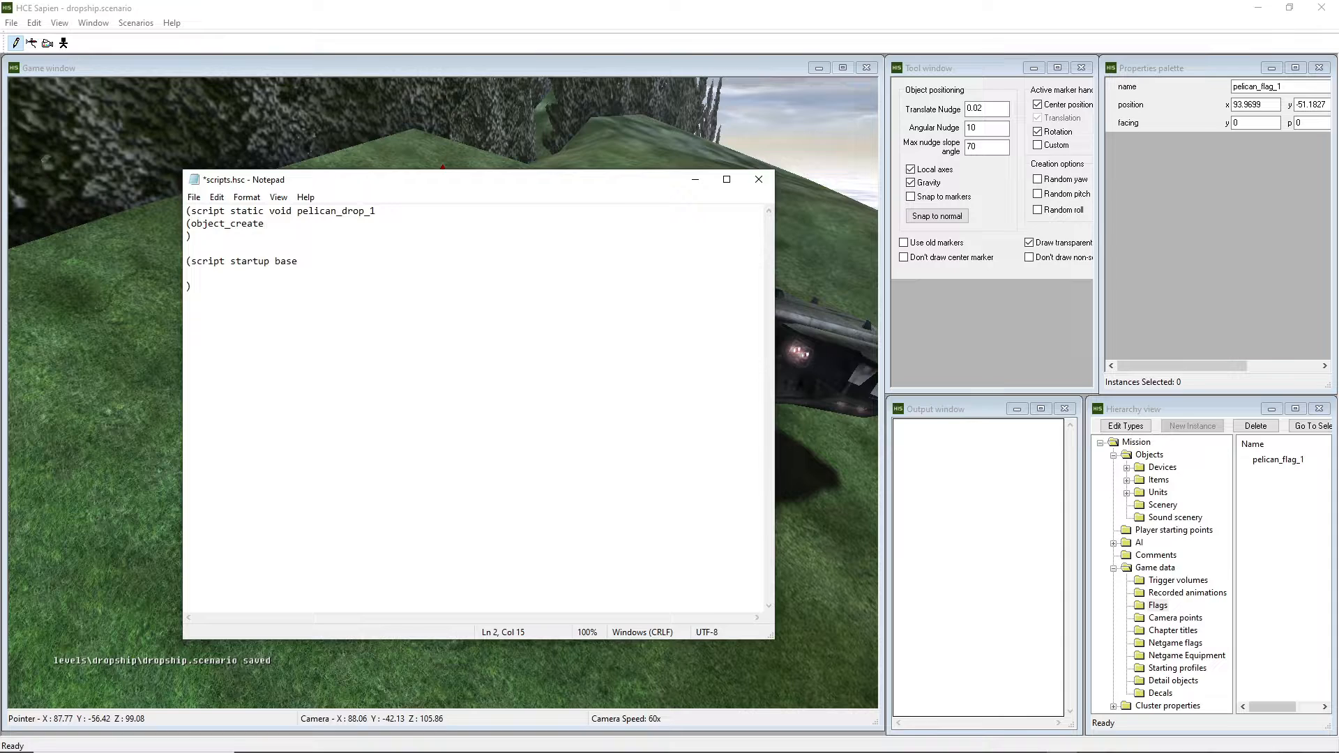
type("_anew pelican_drop_1)")
key("ctrl+s")
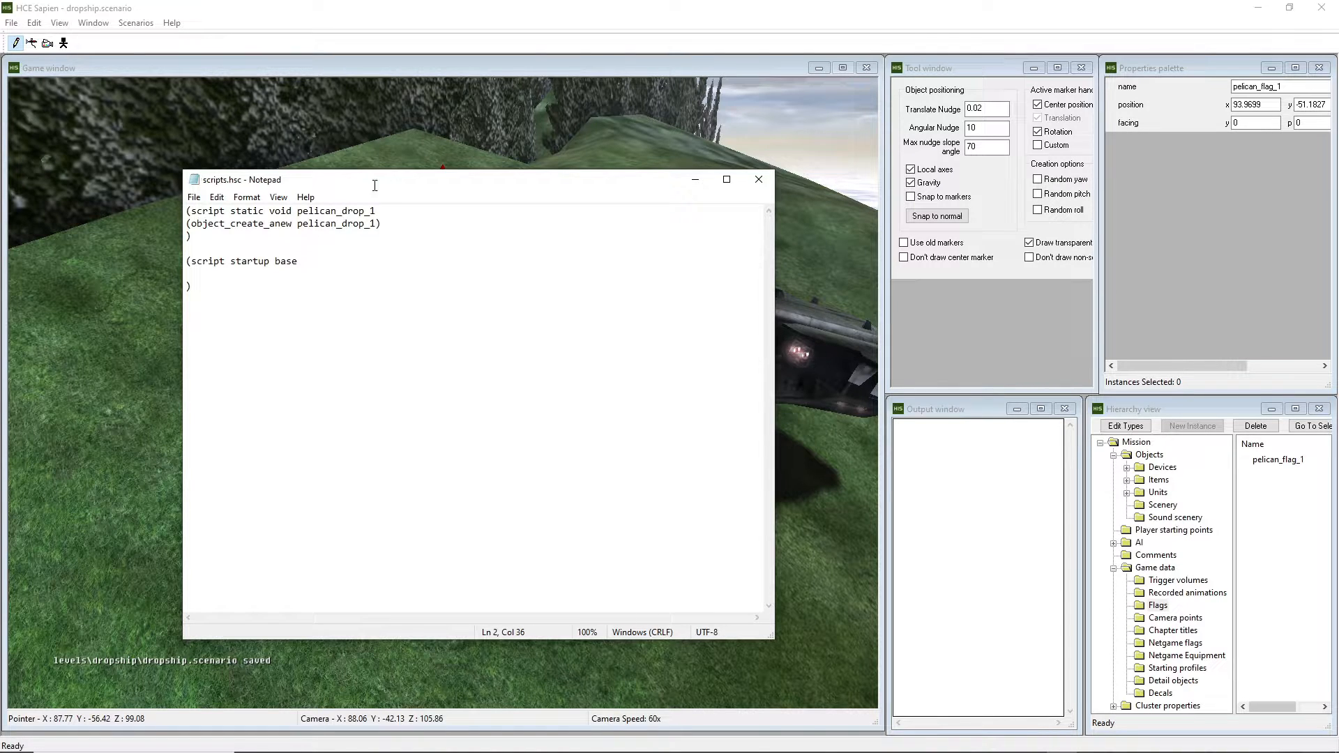
Review the object_create_anew line, then move the Notepad window off to the left.
left_click_drag(297, 223, 276, 223)
left_click(374, 227)
left_click_drag(510, 188, 872, 351)
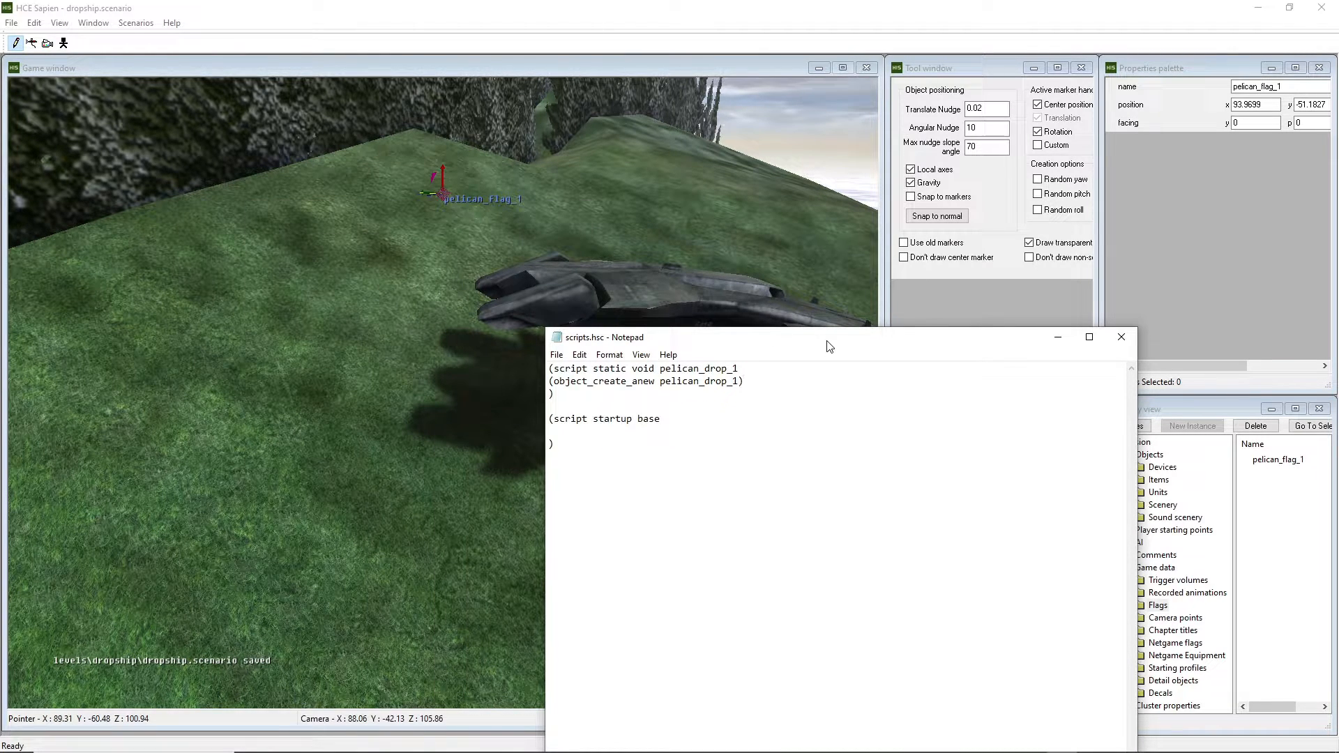
left_click_drag(826, 341, 386, 189)
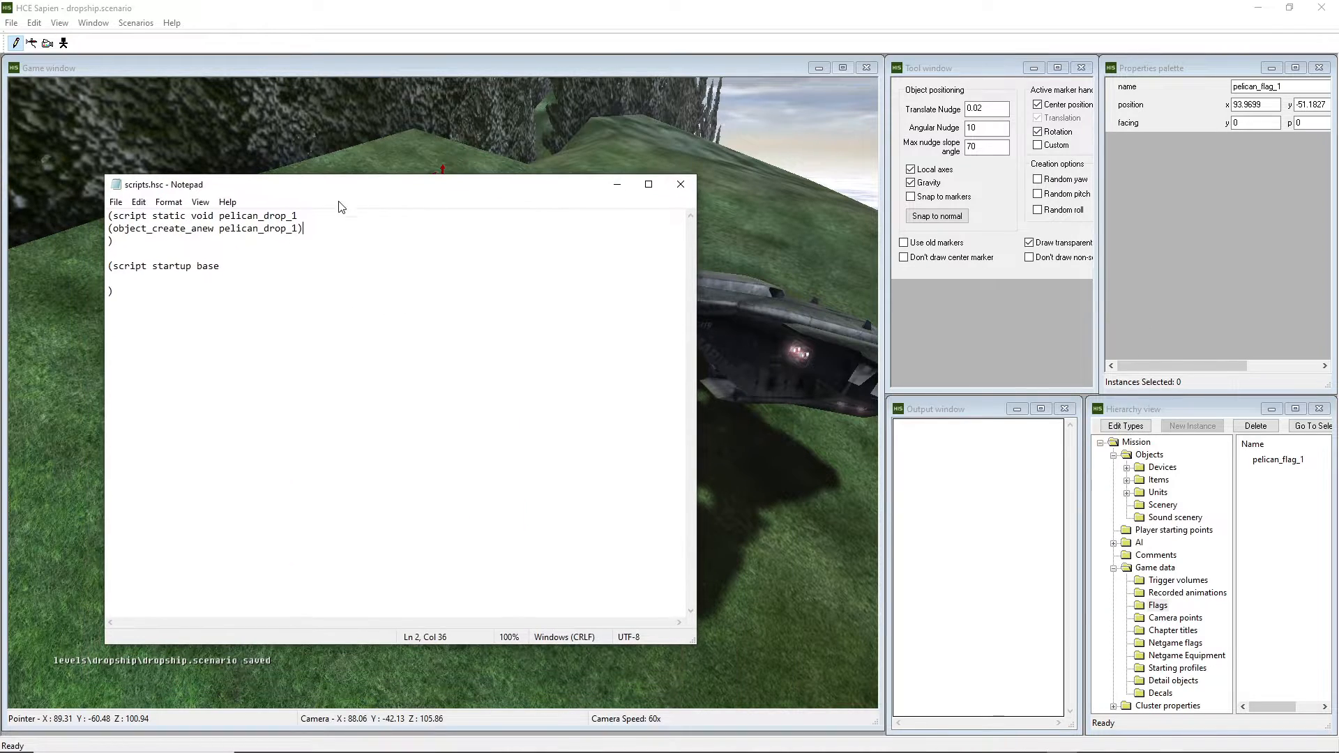
left_click_drag(314, 229, 108, 229)
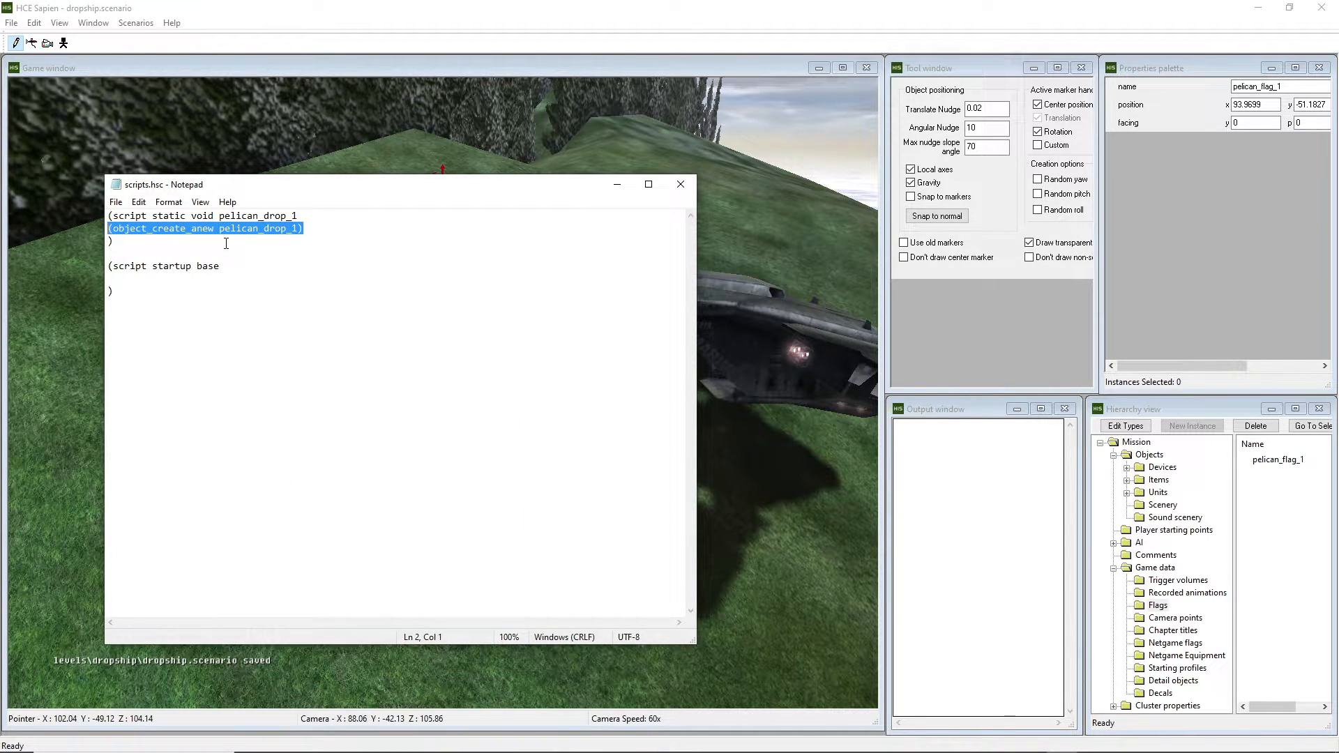
left_click(323, 228)
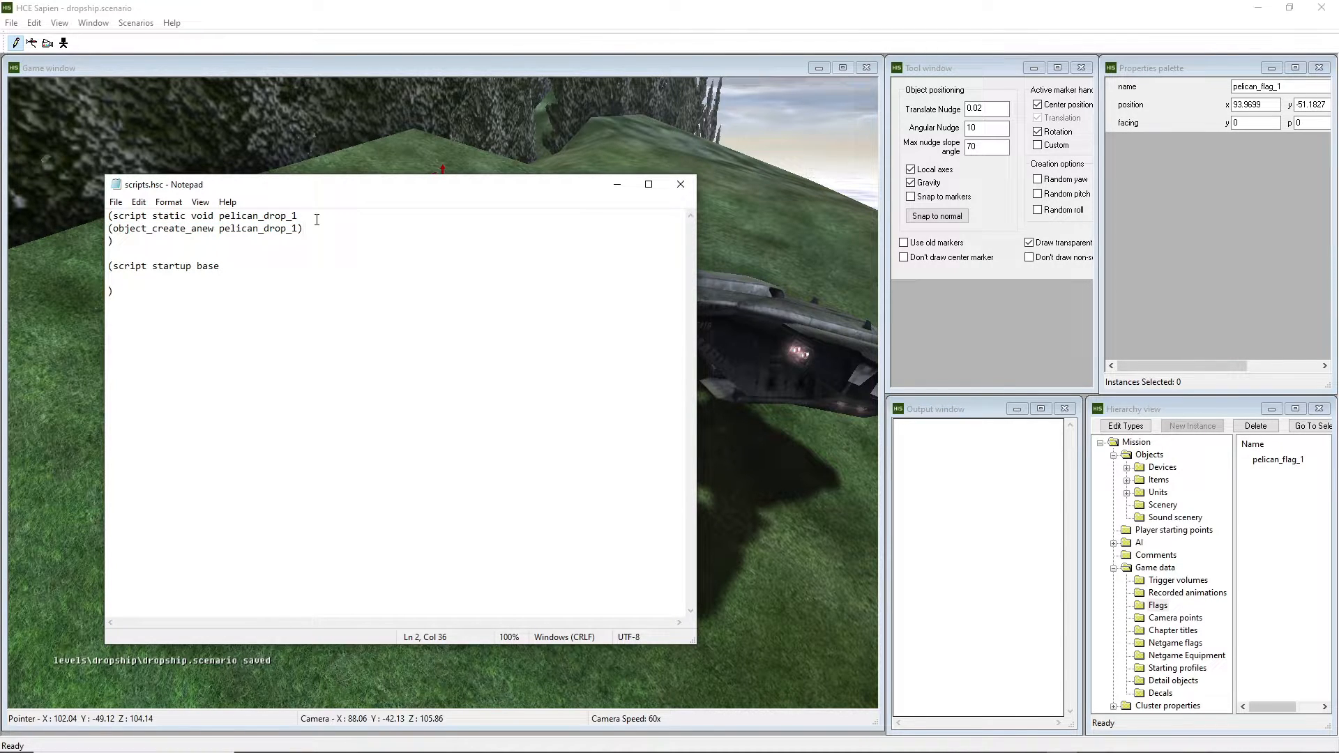
left_click_drag(339, 201, 284, 128)
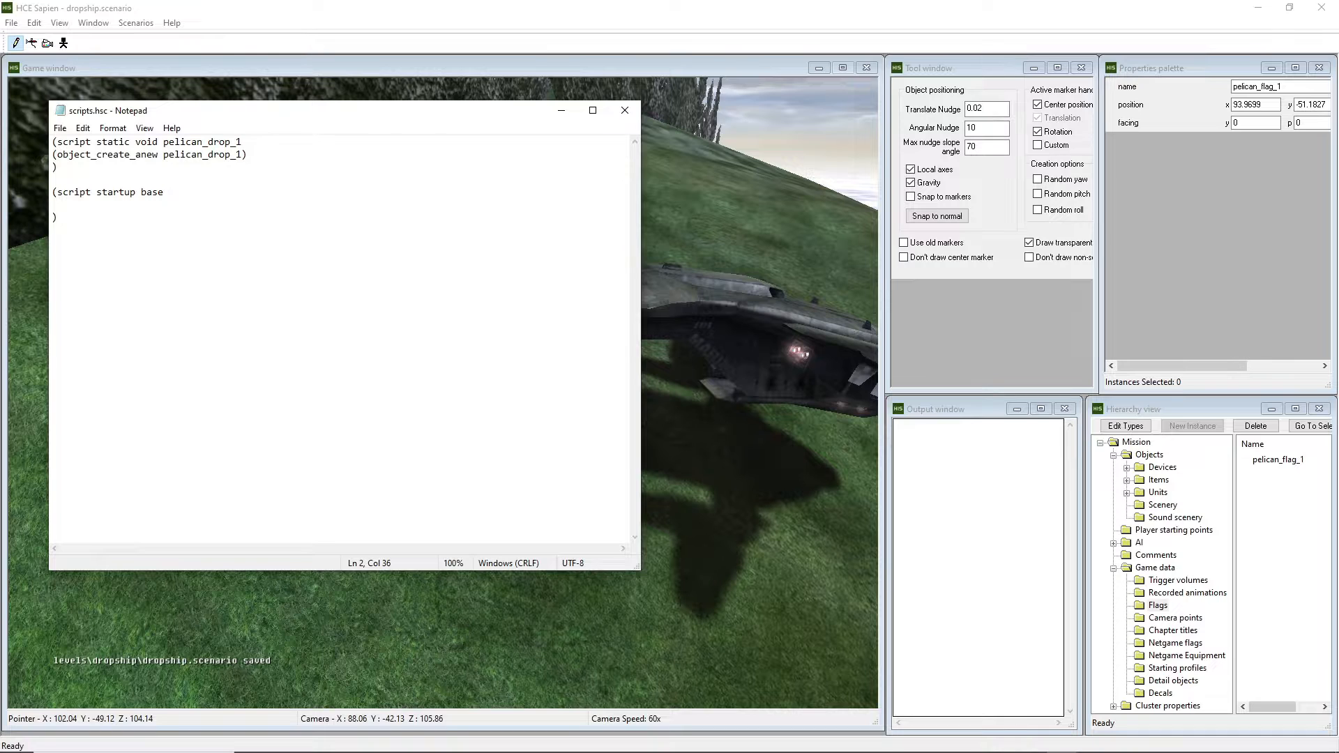
left_click_drag(452, 116, 0, 110)
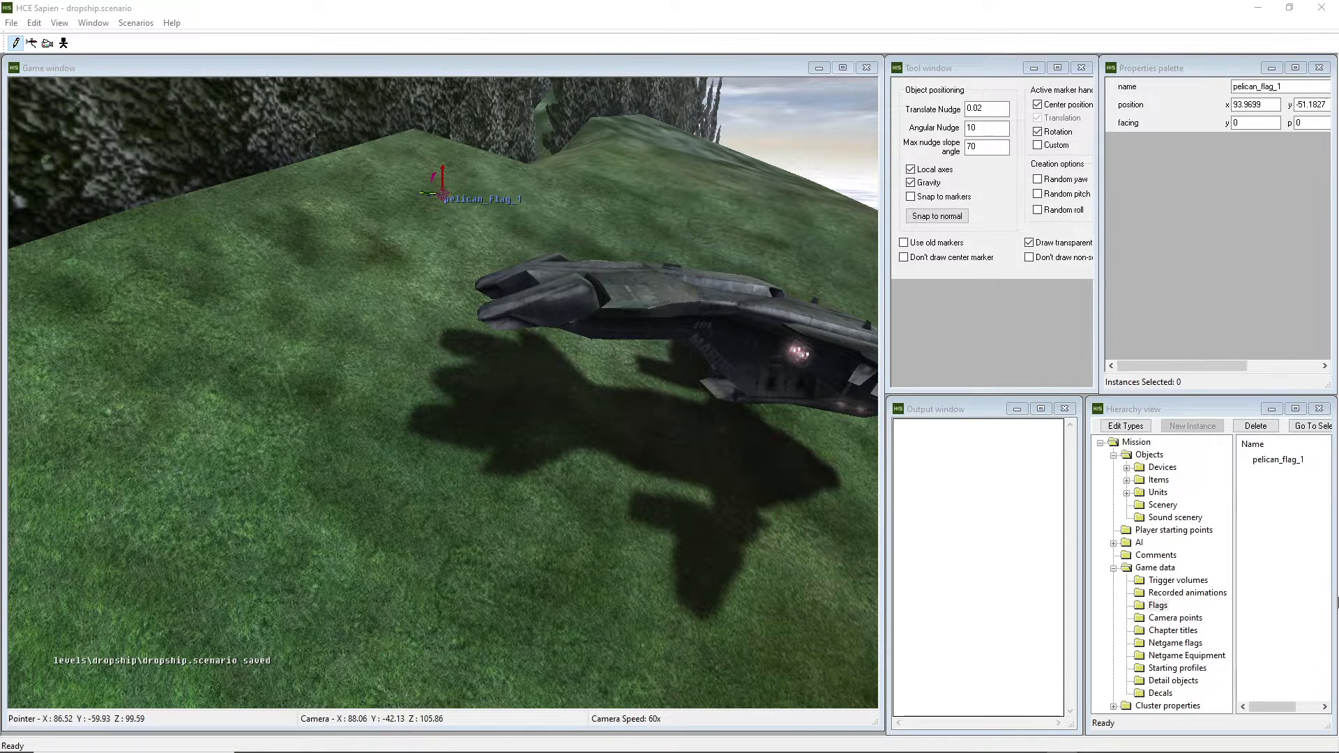
Select the pelican_drop_1 vehicle under Units > Vehicles and bring scripts.hsc back on screen.
left_click(1126, 492)
left_click(1179, 517)
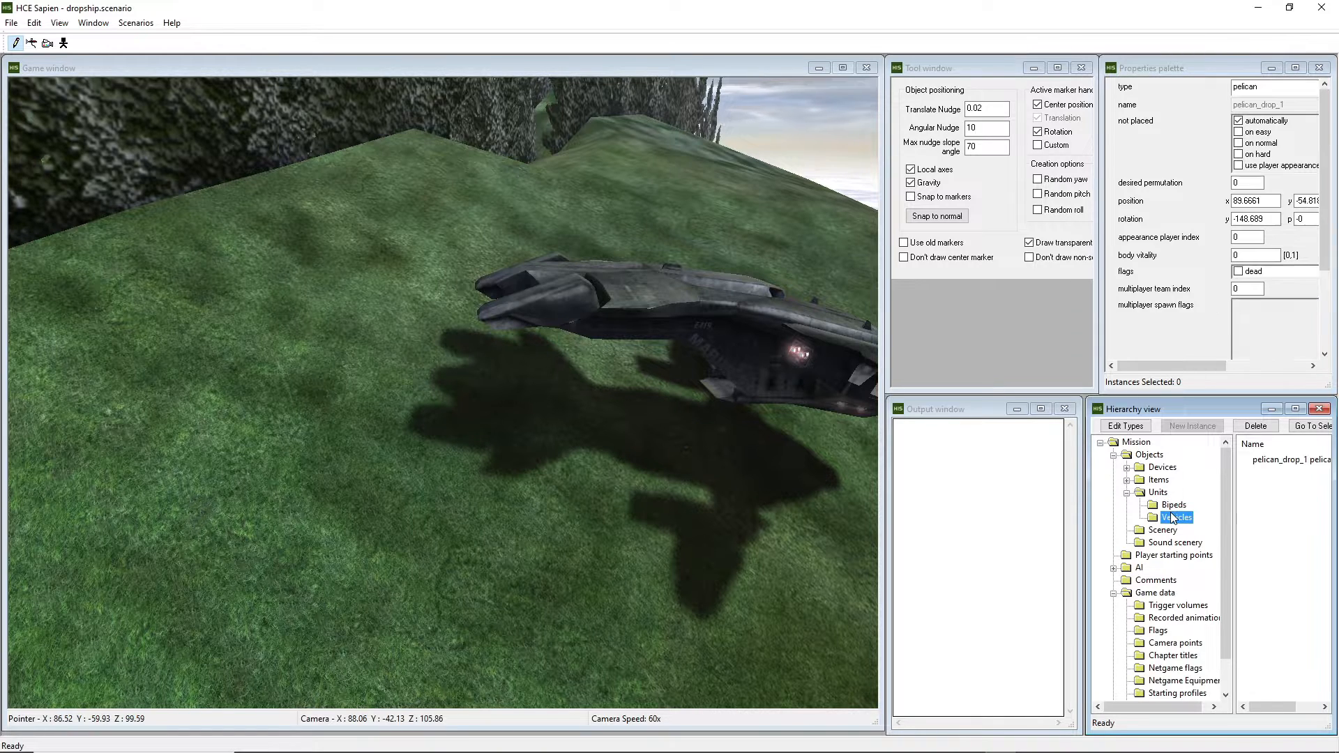
left_click(1278, 460)
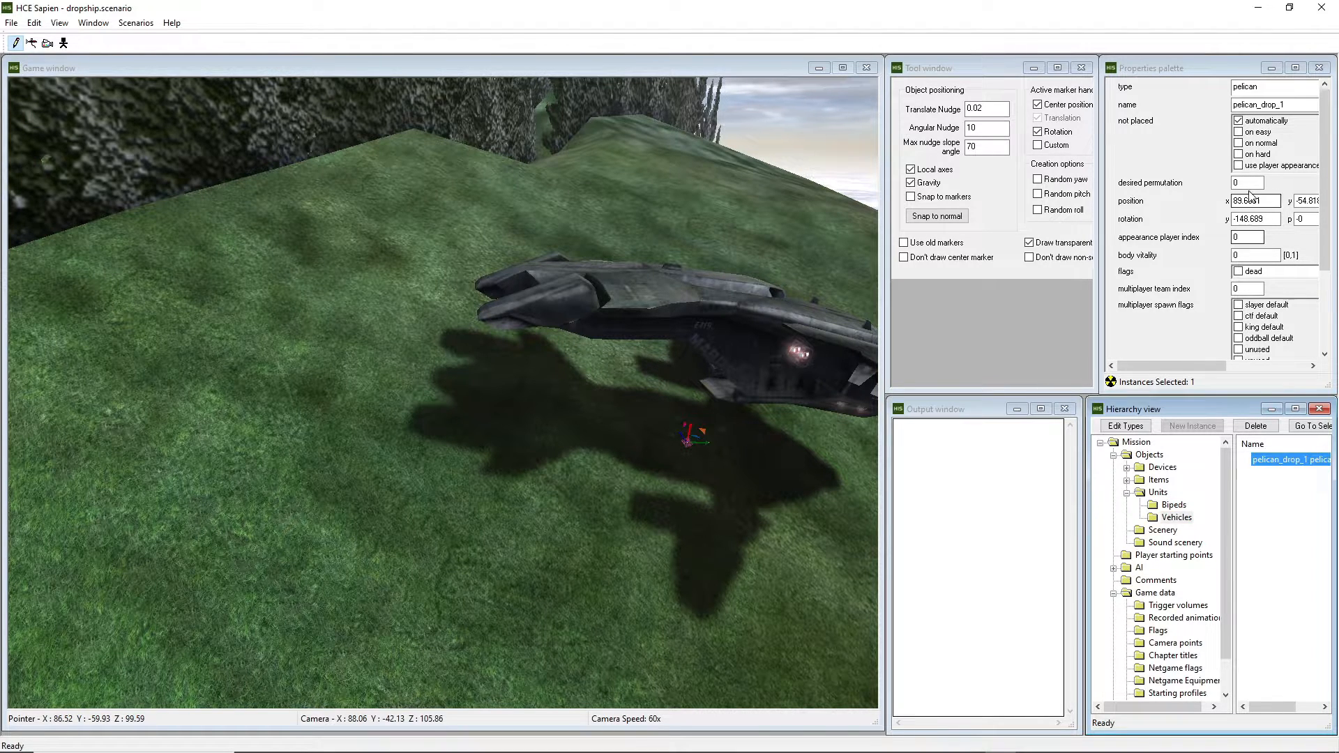
left_click_drag(0, 125, 1005, 228)
left_click_drag(908, 251, 829, 251)
key("ctrl+c")
left_click(754, 314)
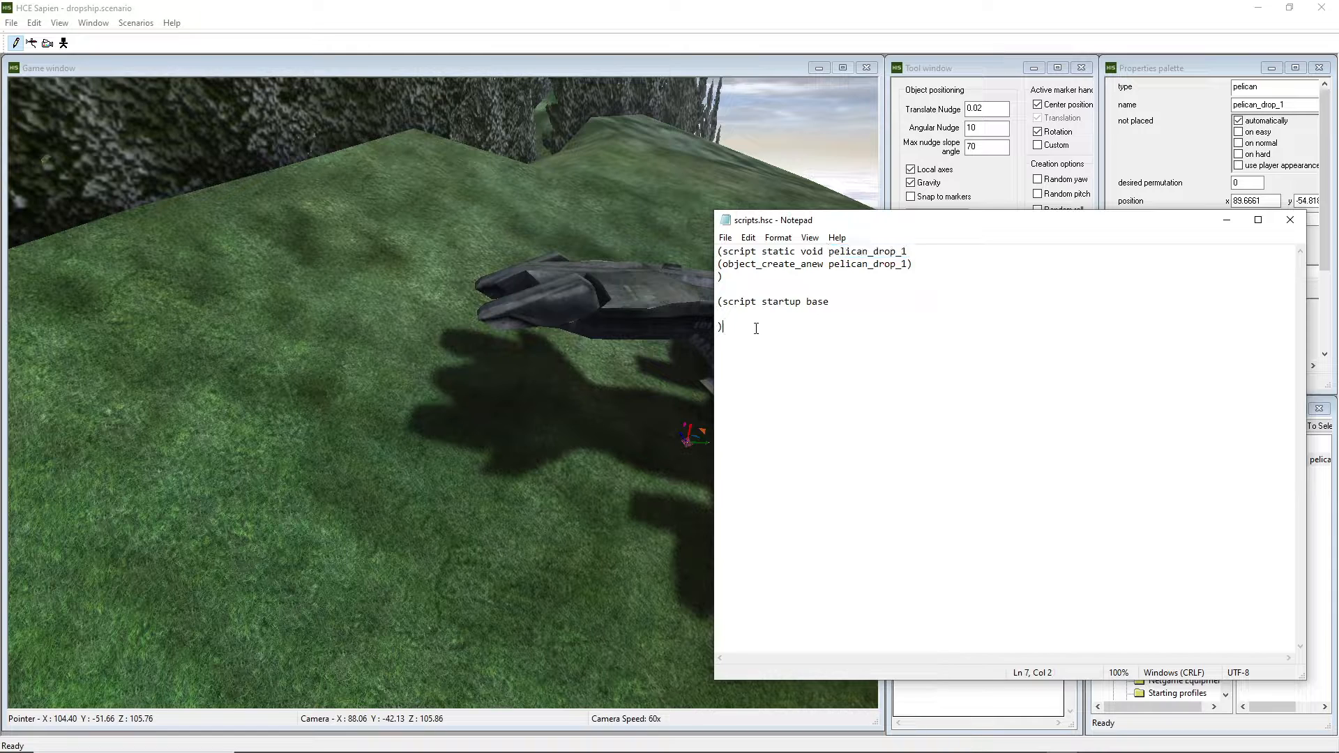
Make the startup script call (pelican_drop_1) by pasting the name, and save.
type("(")
key("ctrl+v")
key("ctrl+s")
left_click_drag(972, 220, 560, 181)
left_click(381, 287)
left_click_drag(381, 287, 301, 266)
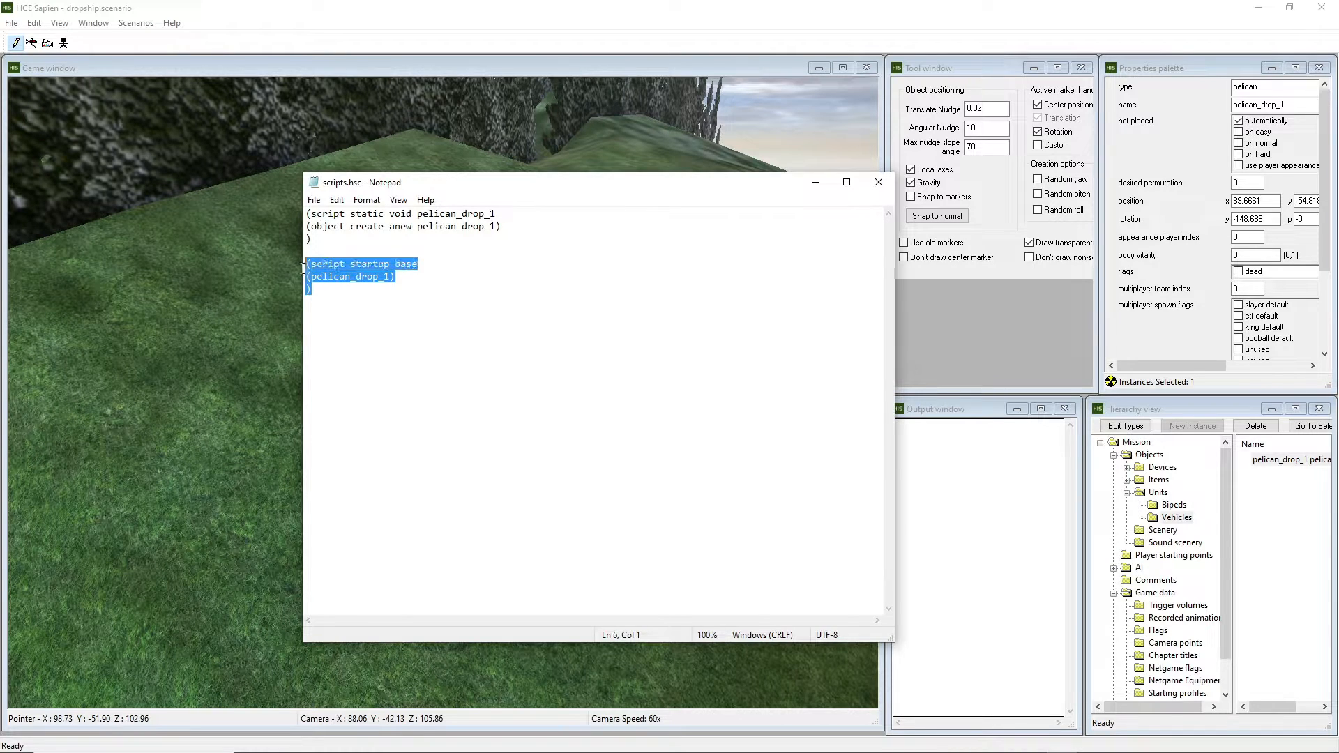
left_click(445, 288)
Open a blank line after (object_create_anew pelican_drop_1) inside the pelican_drop_1 script.
left_click_drag(564, 190, 1025, 363)
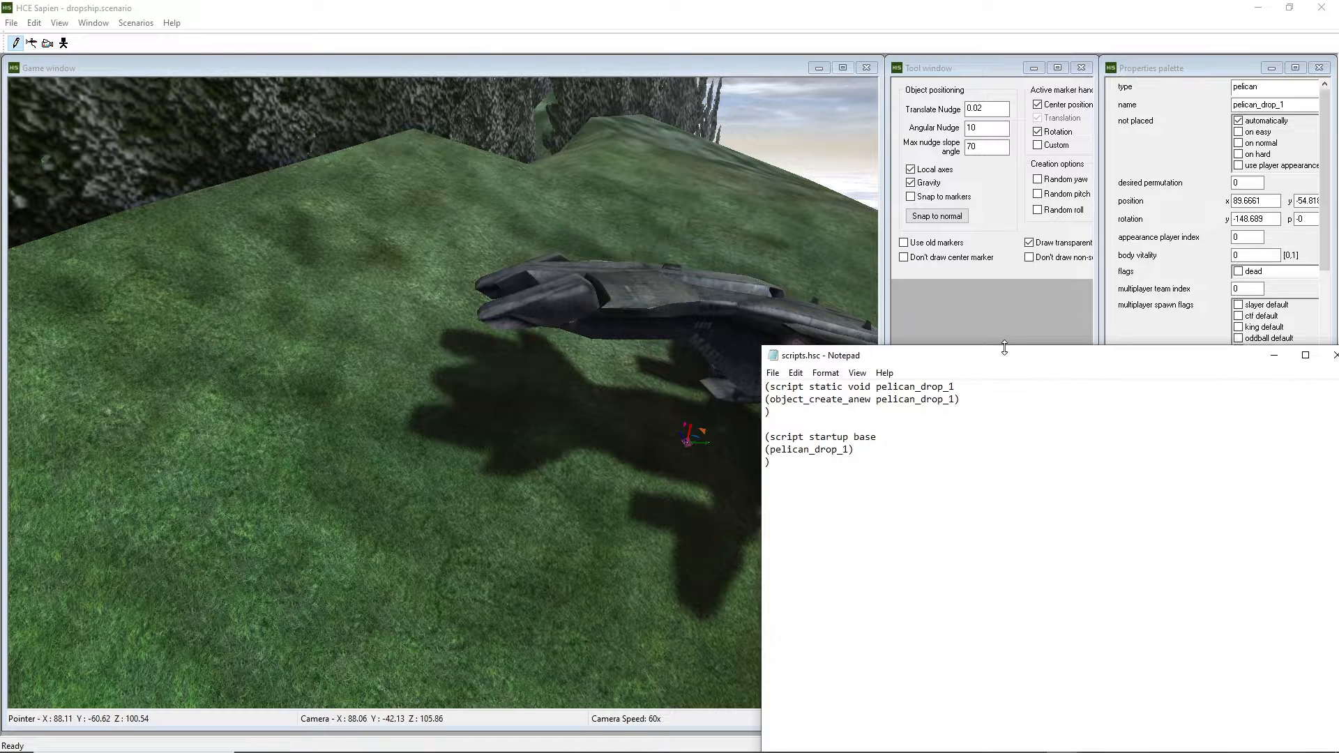
left_click_drag(963, 358, 963, 325)
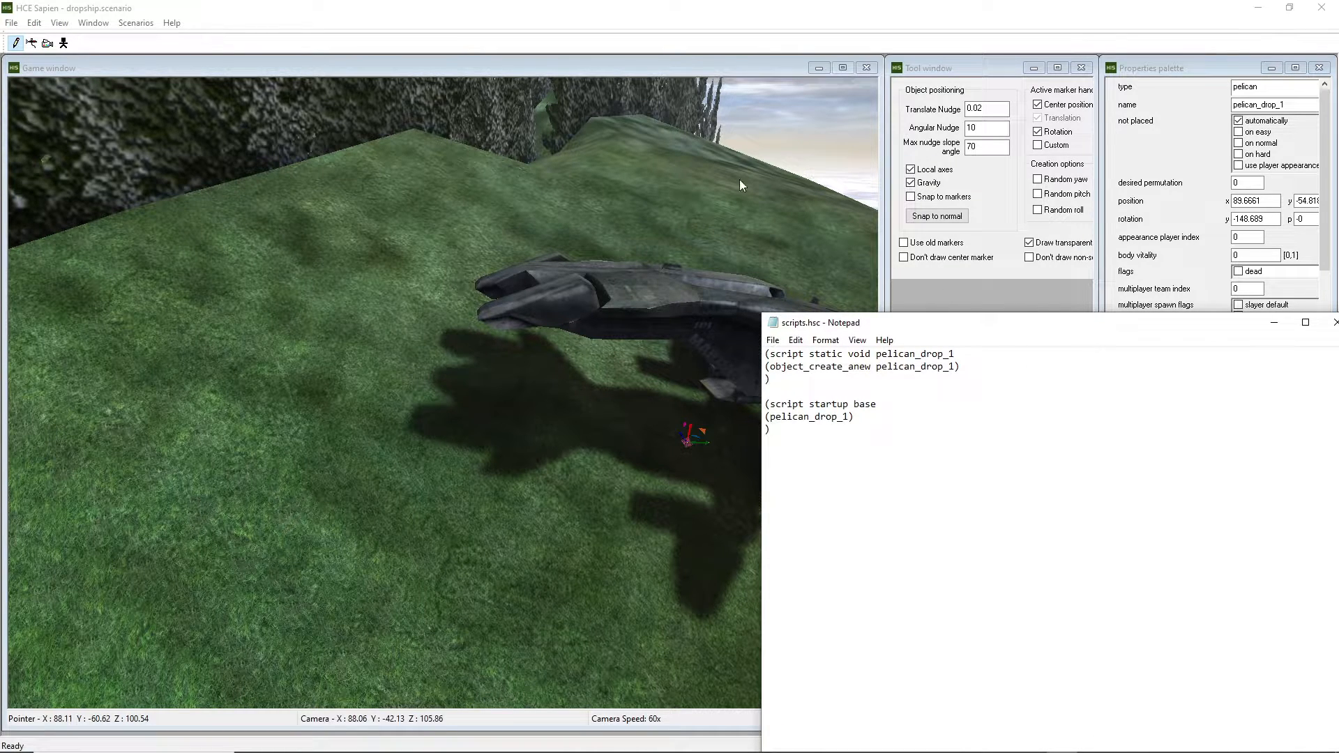
left_click_drag(945, 322, 482, 148)
left_click(521, 196)
key("Return")
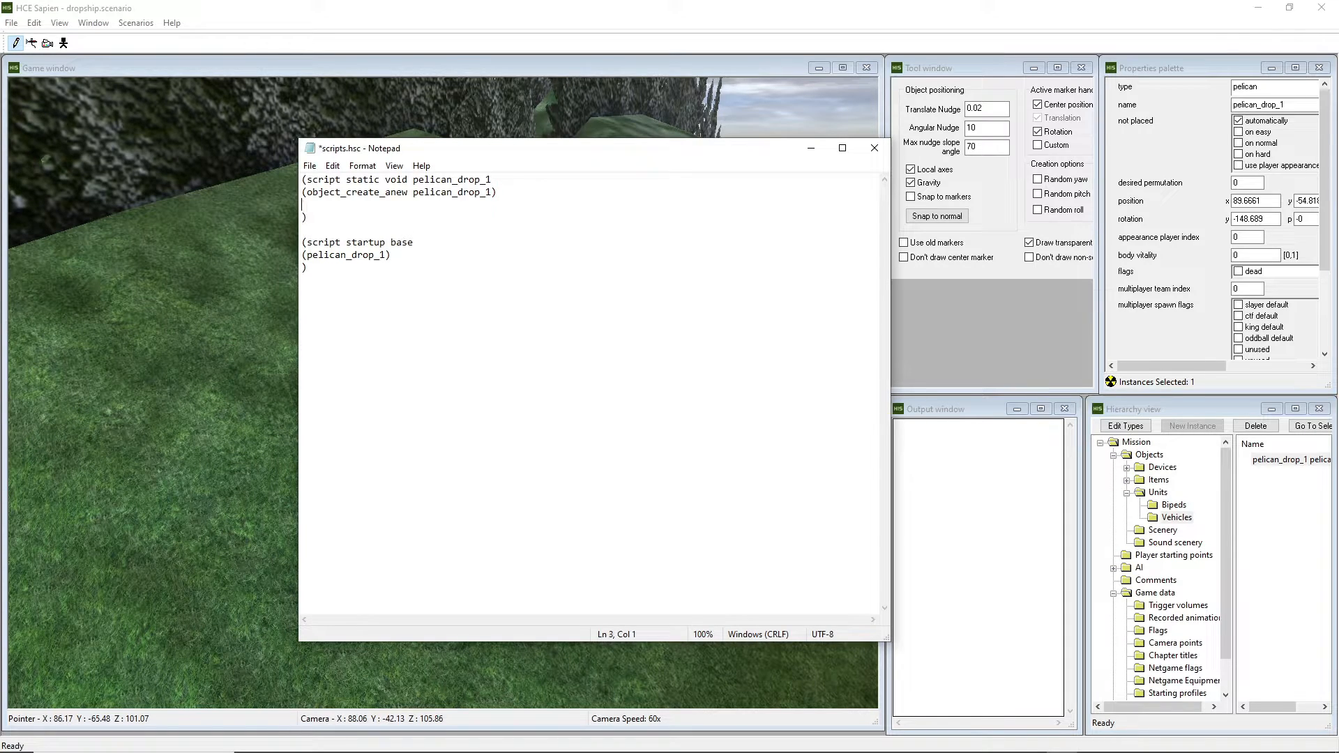
Add an object_teleport pelican_drop_1 line, save, and start a fourth line.
type("(object_telepot pelican")
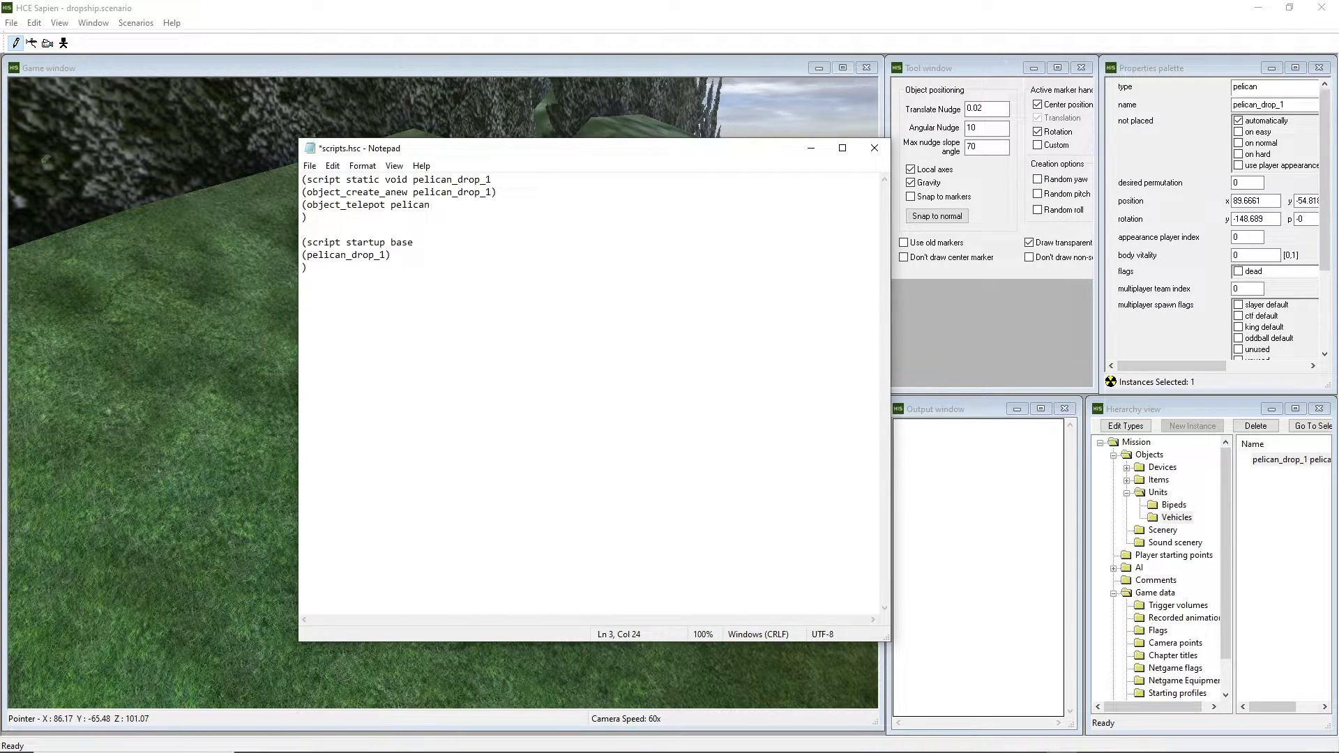
type("_drop_1)")
key("ctrl+s")
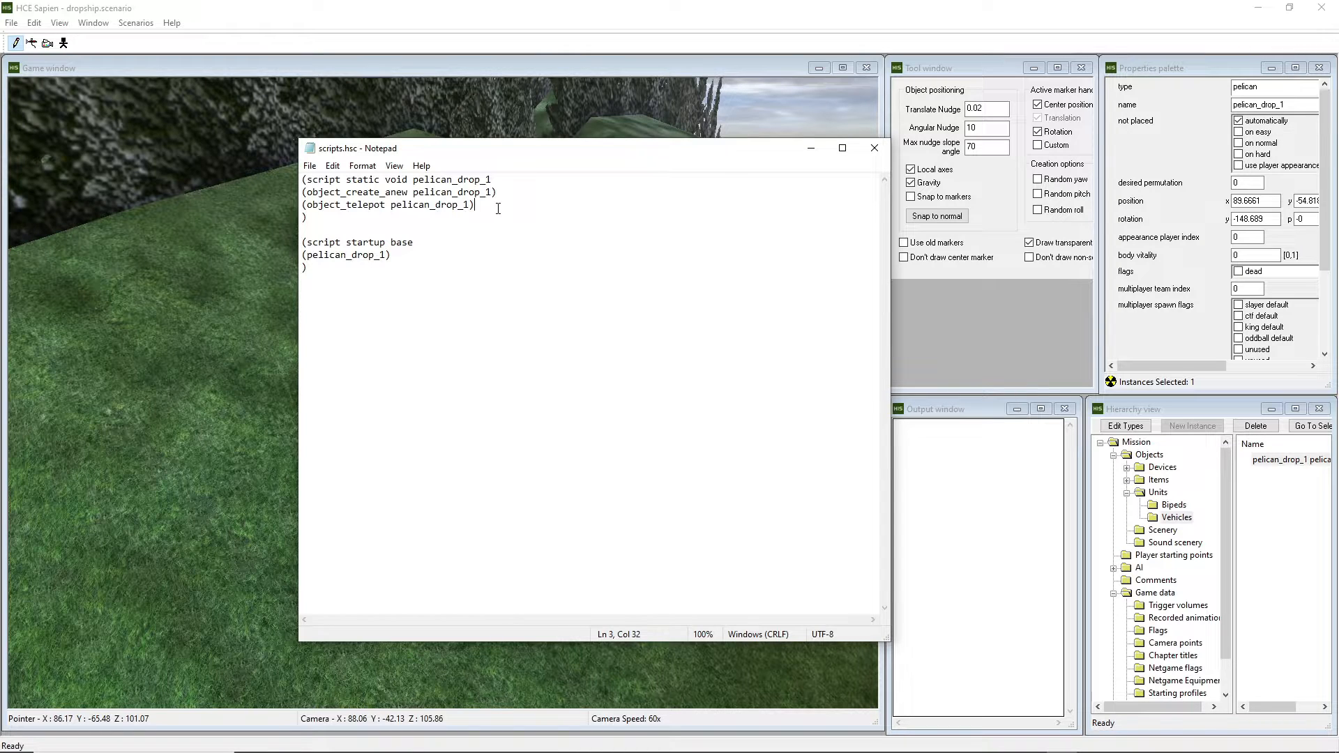
key("Return")
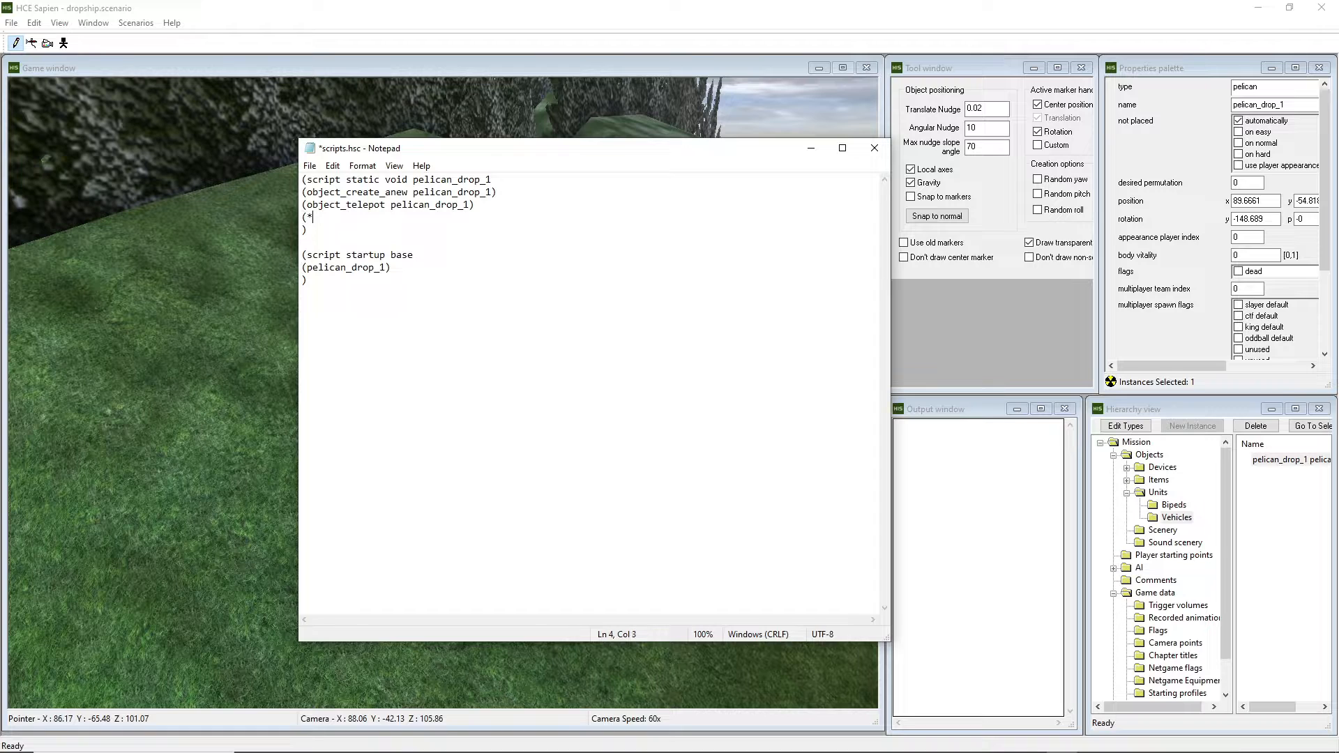
key("BackSpace")
mouse_move(600, 149)
left_mouse_down()
mouse_move(535, 150)
mouse_move(628, 156)
mouse_move(610, 172)
left_mouse_up()
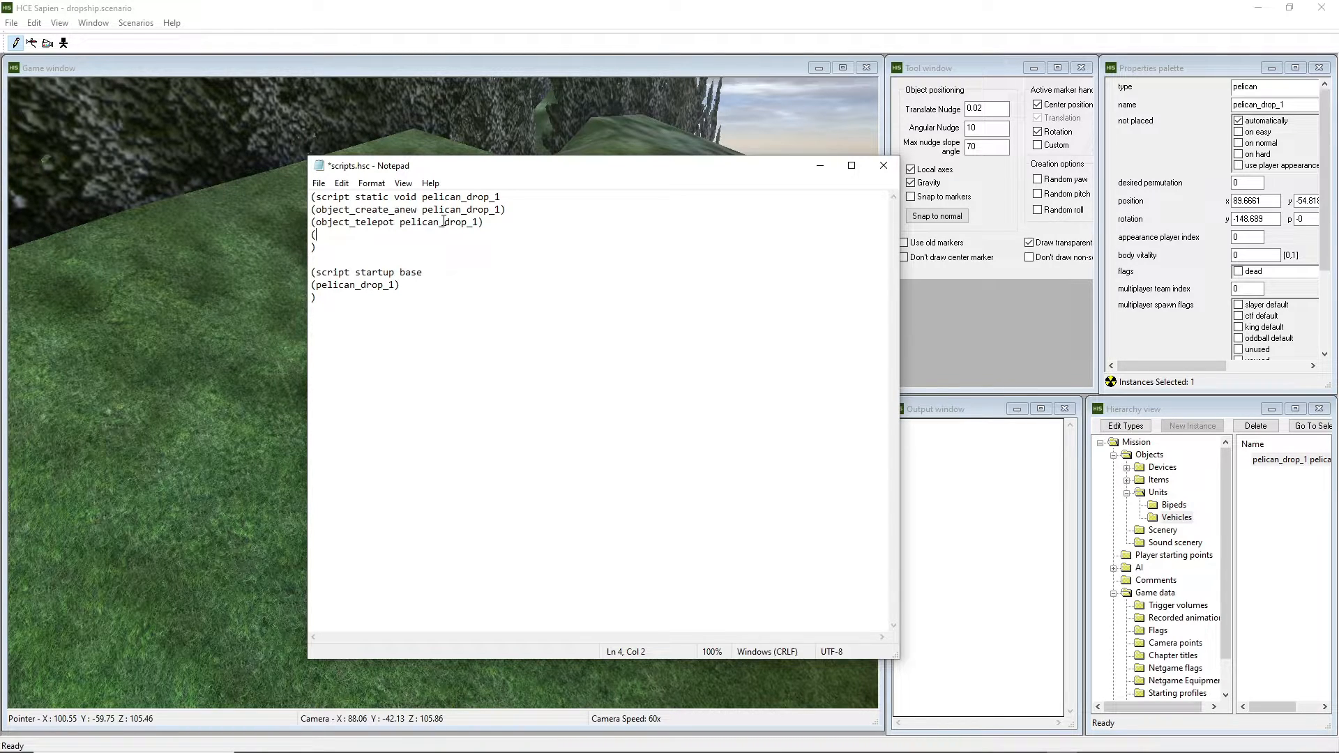
left_click_drag(506, 210, 242, 207)
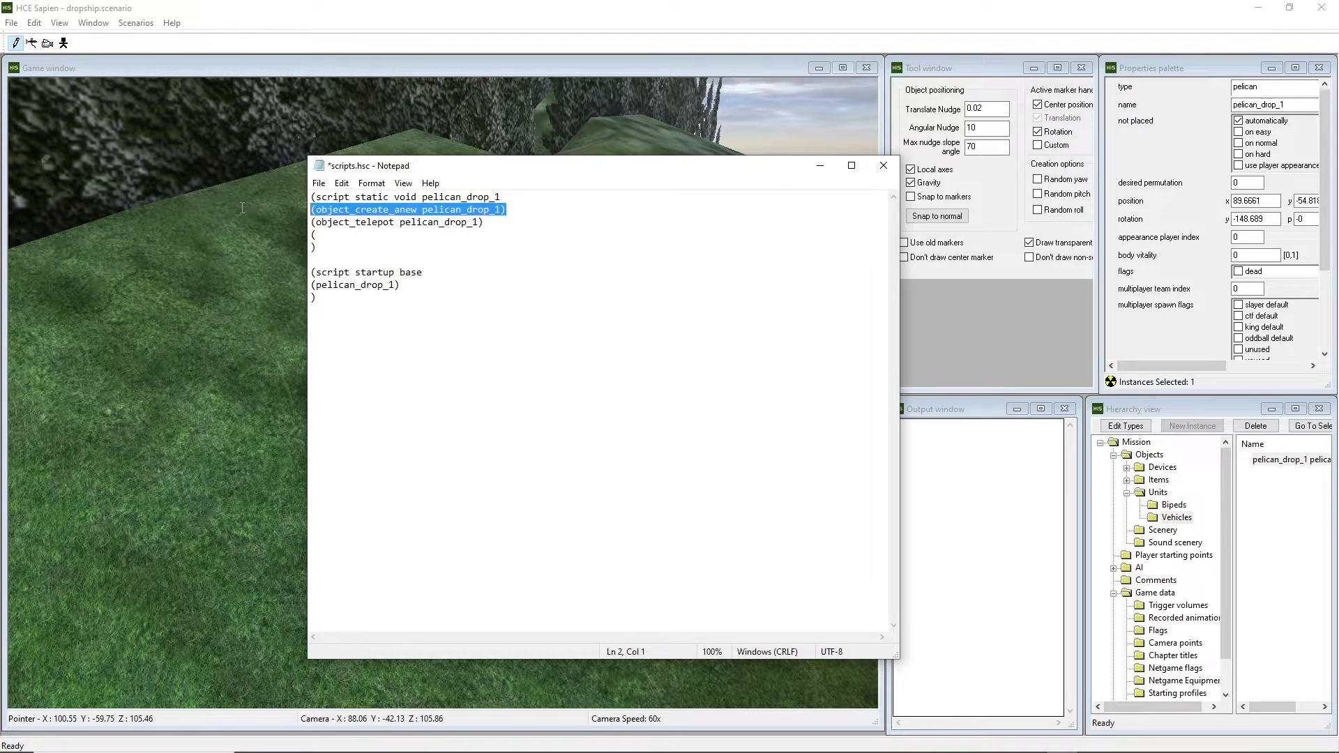
left_click(388, 236)
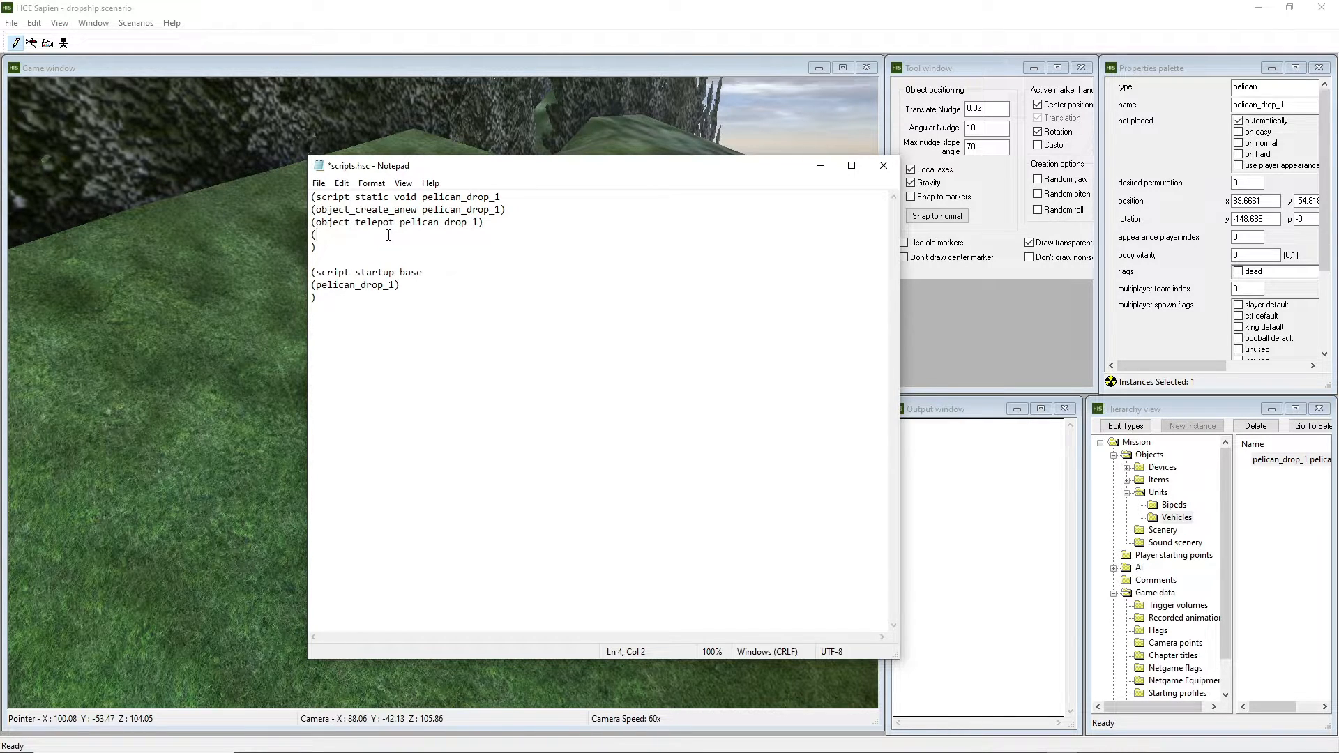
left_click_drag(641, 176, 507, 171)
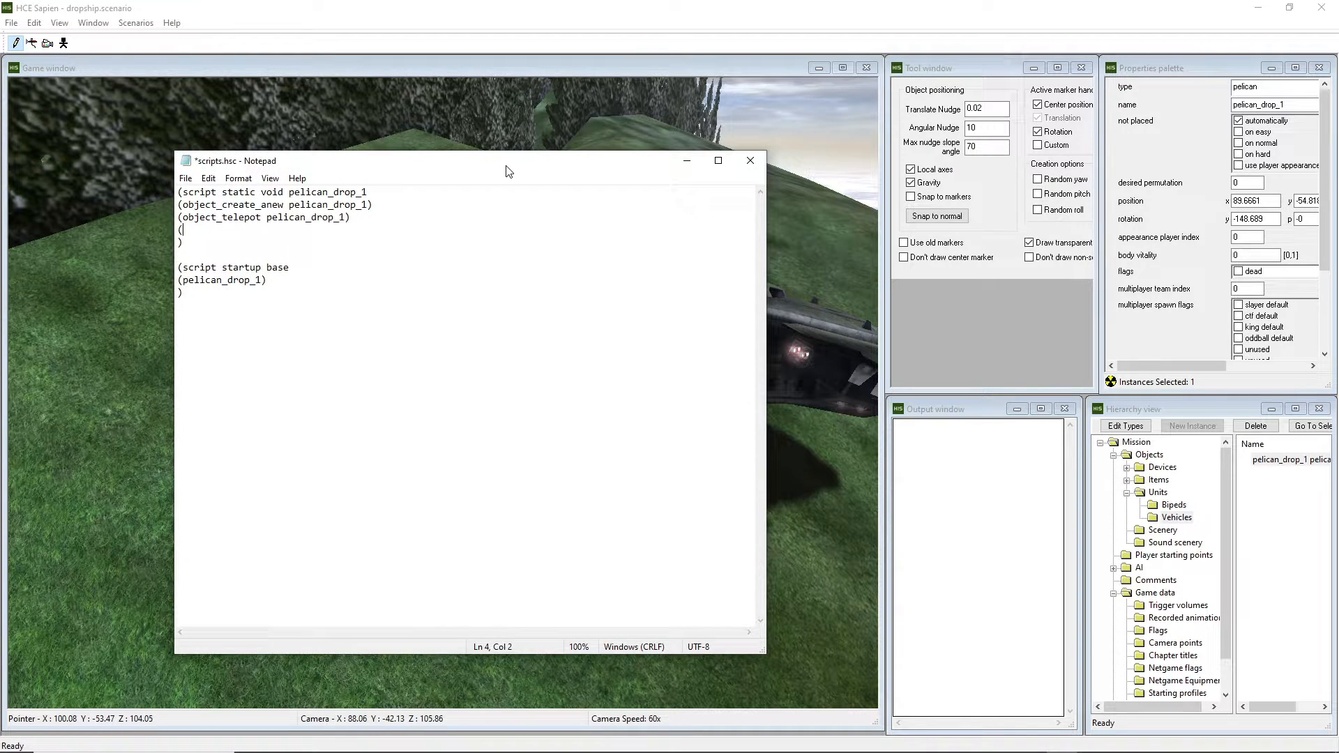
Add (ai_place pelican_cargo_1\squad_1), save, and begin a new line with an opening parenthesis.
type("ai")
type("_pale")
key("BackSpace")
key("BackSpace")
type("lace")
type("pelican_cargo_1\\squad_1")
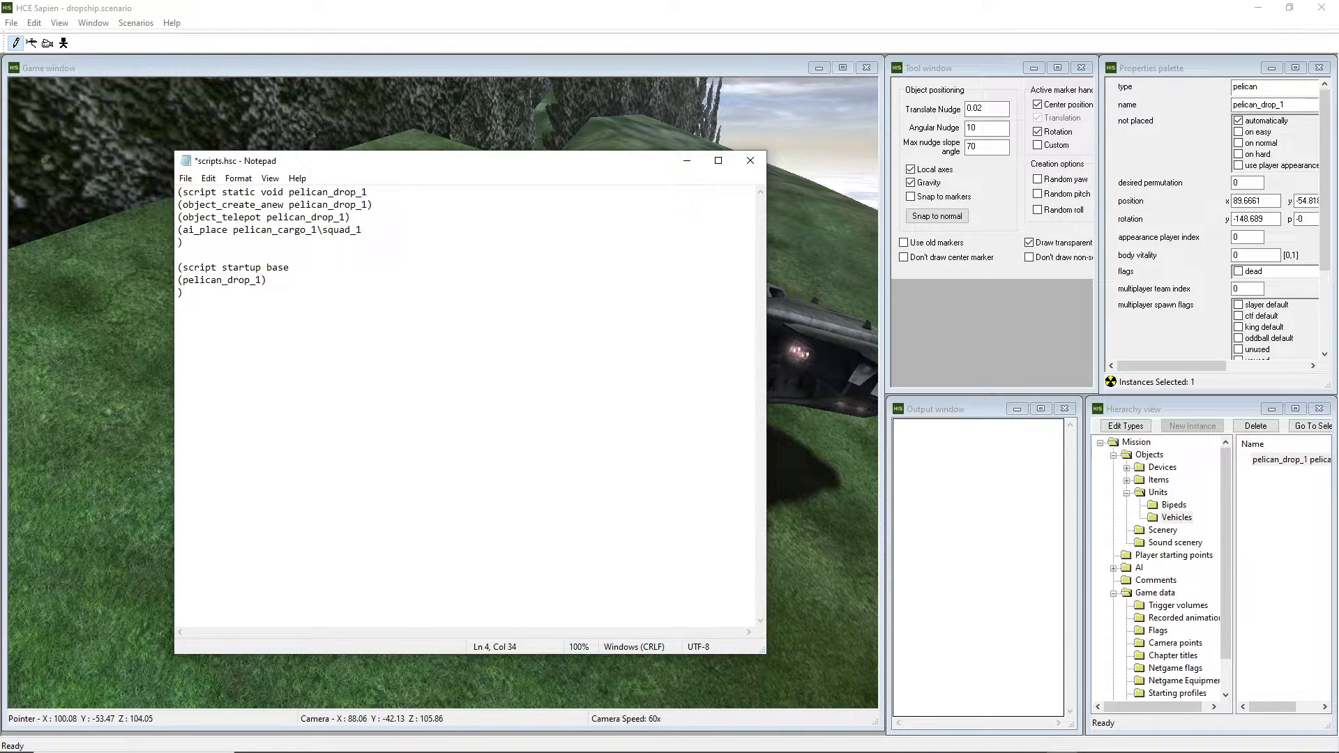
type(")")
key("ctrl+s")
key("Return")
type("(")
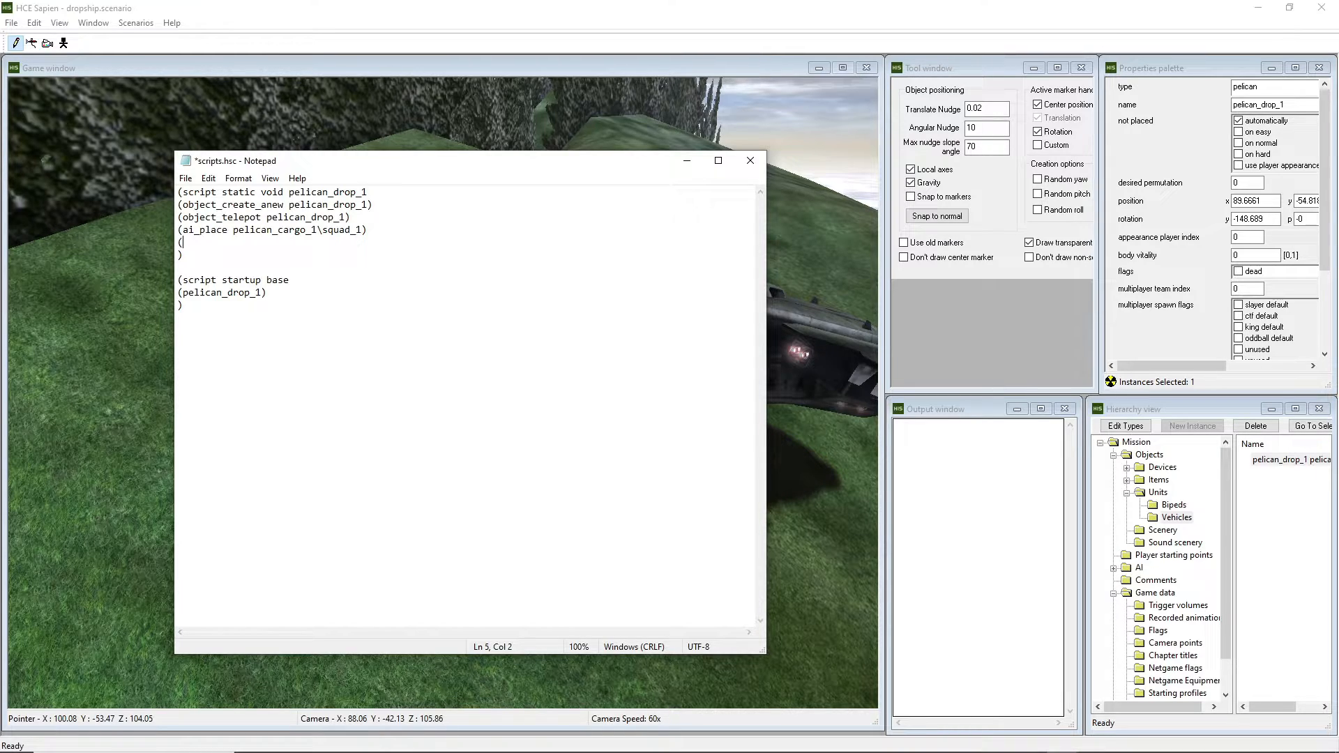
key("super")
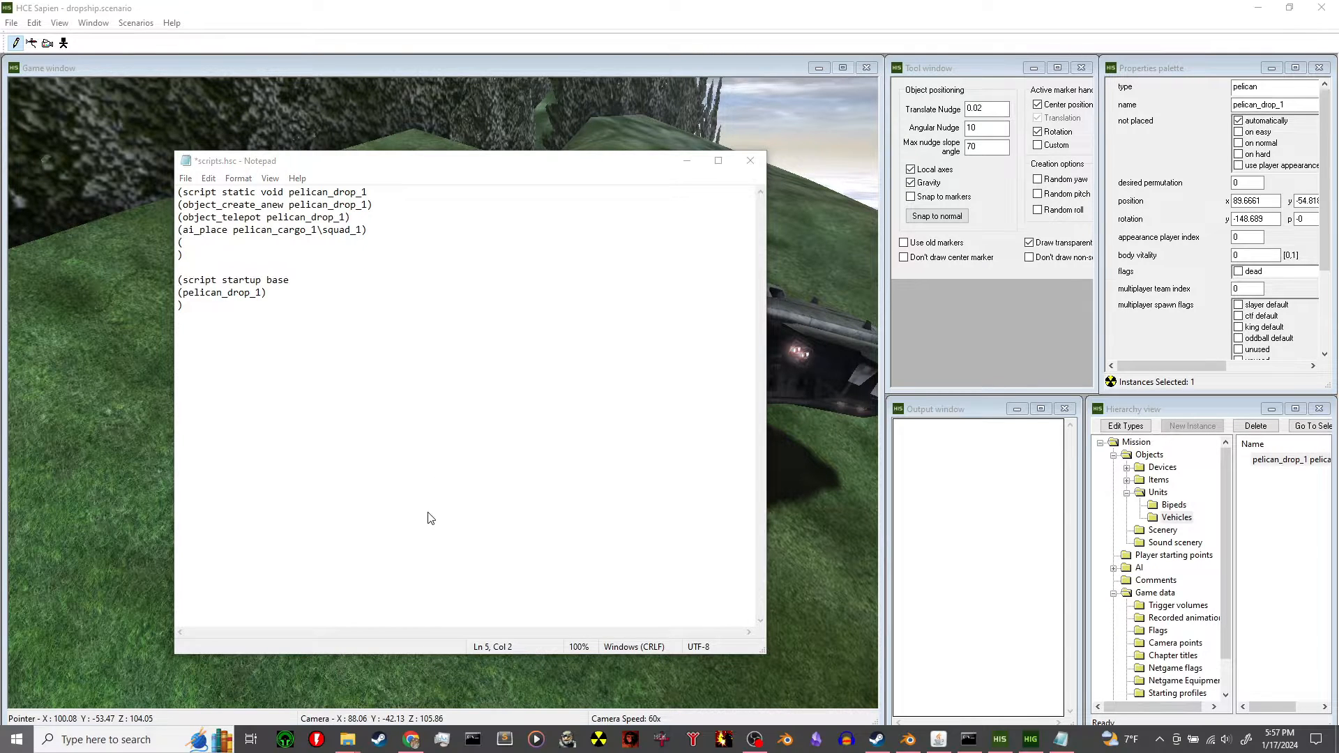
Browse from the dropship scripts folder to levels\convo\scripts and open its scripts.hsc in Notepad.
mouse_move(348, 739)
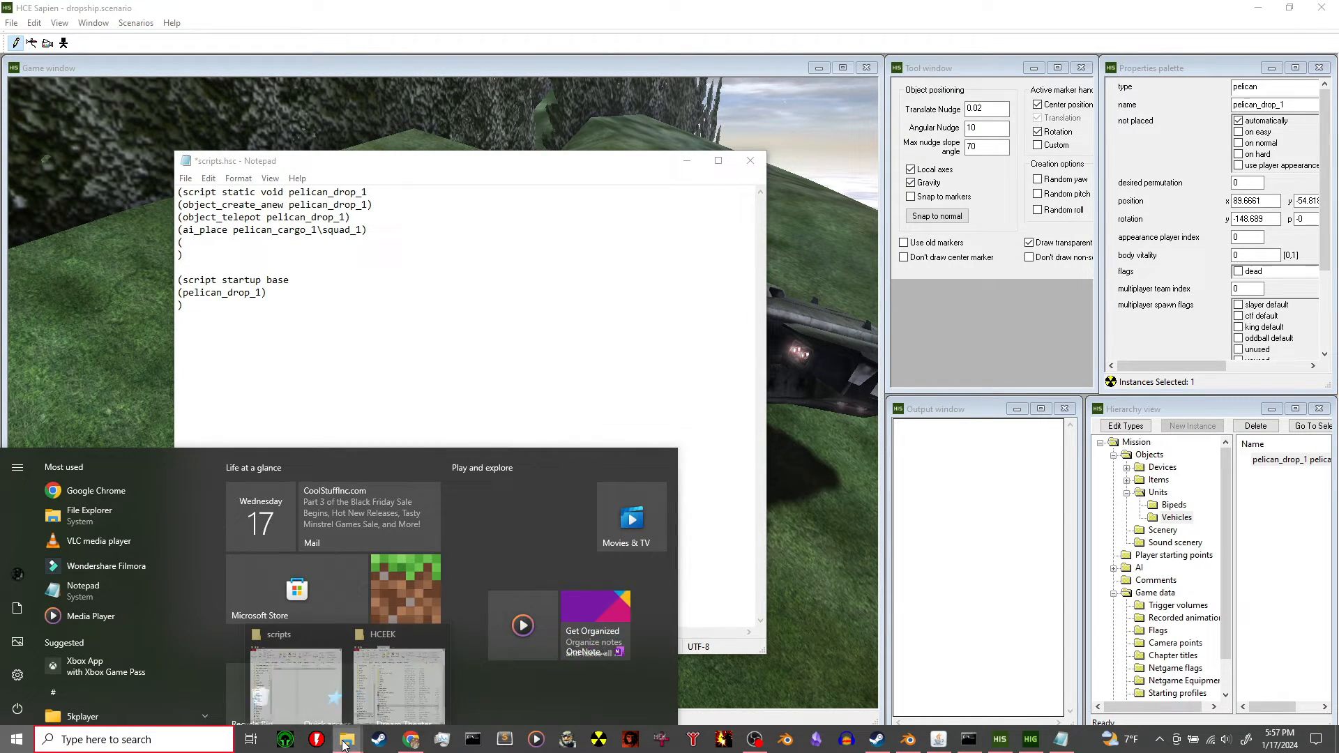
left_click(285, 636)
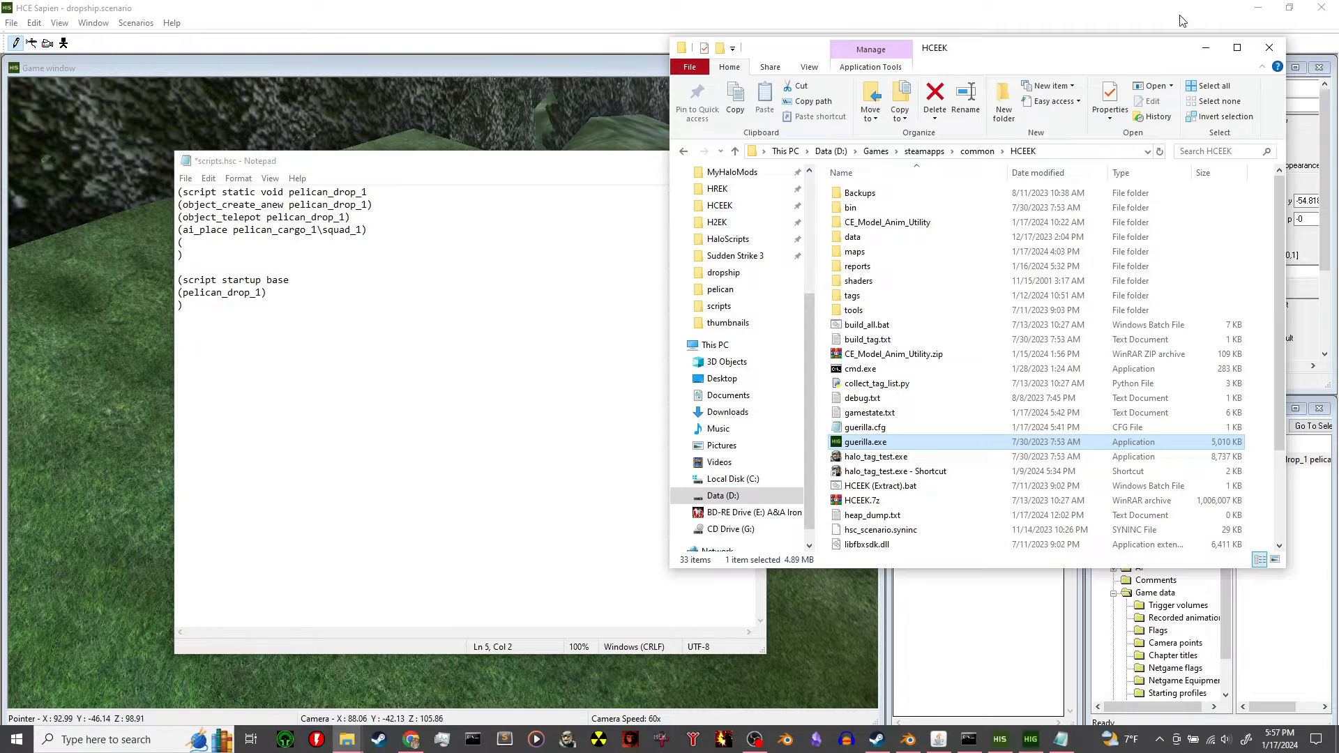
left_click(1206, 49)
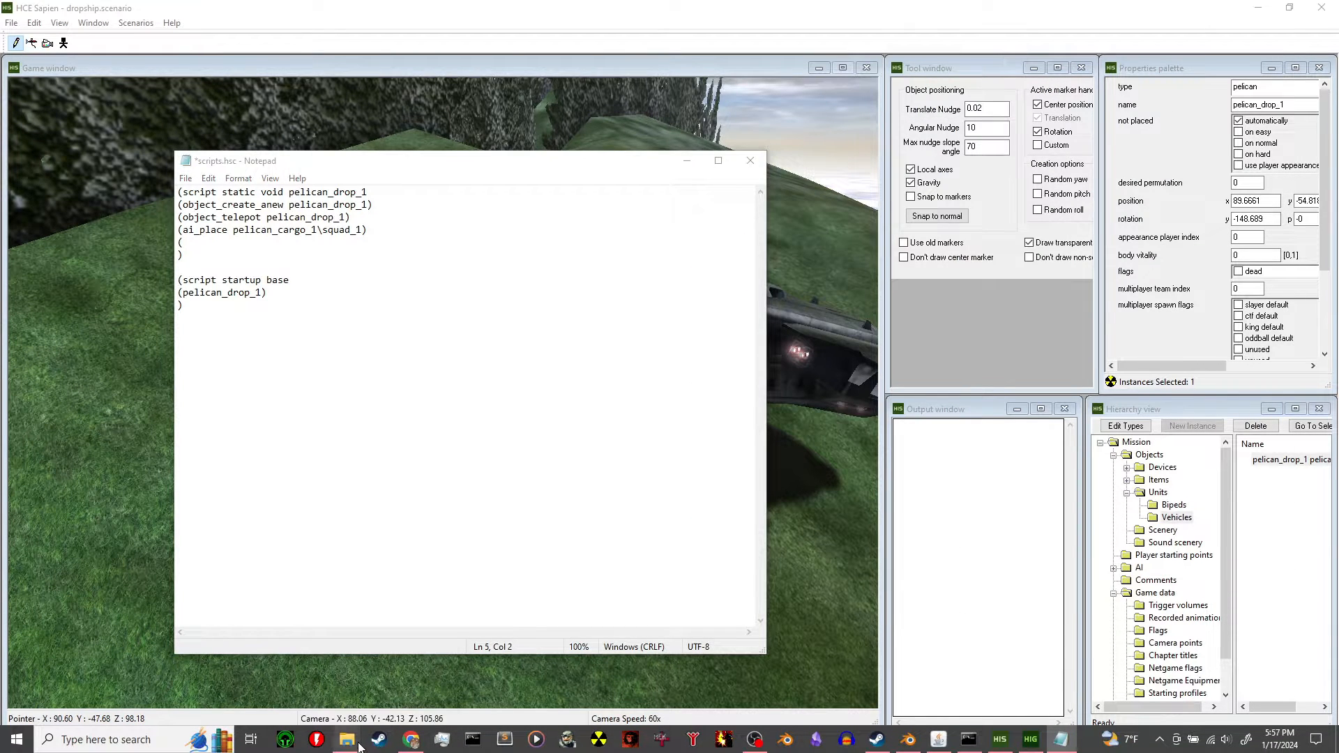
mouse_move(348, 739)
left_click(285, 655)
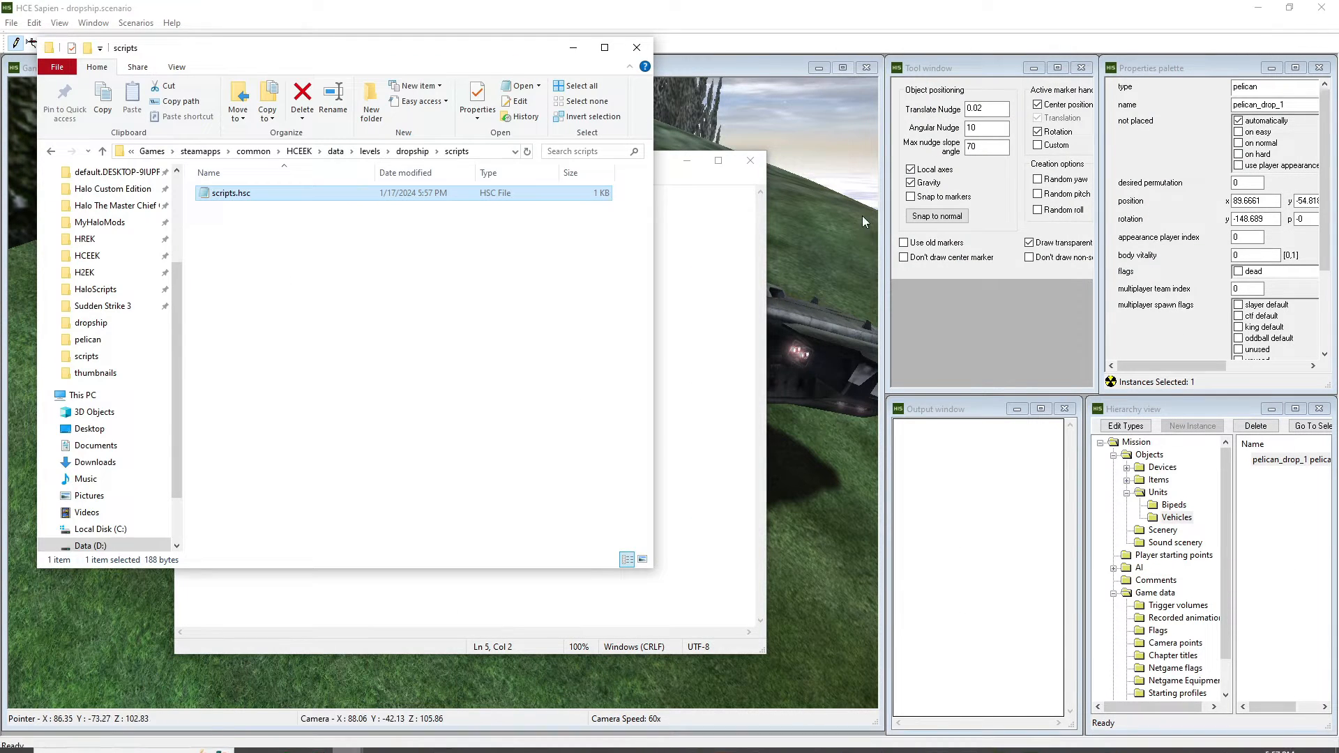
left_click(370, 152)
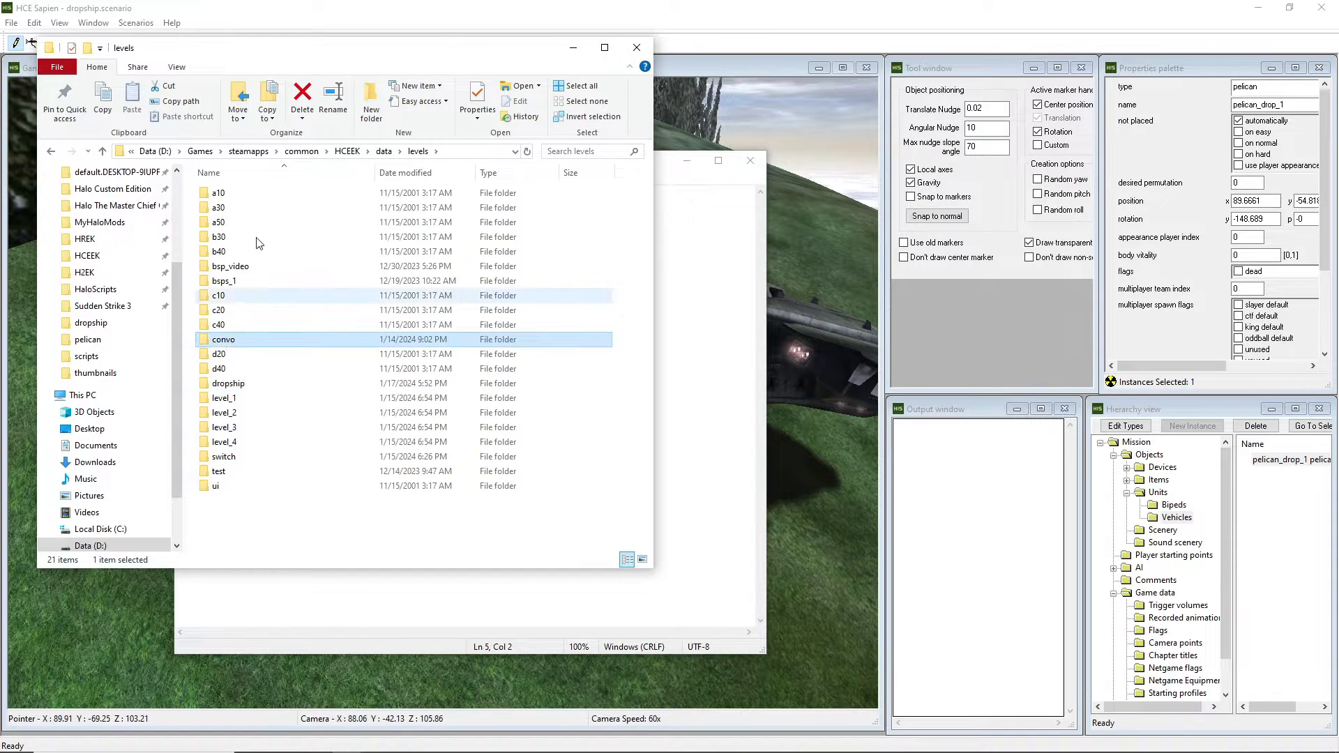
double_click(223, 339)
left_click(244, 211)
double_click(244, 211)
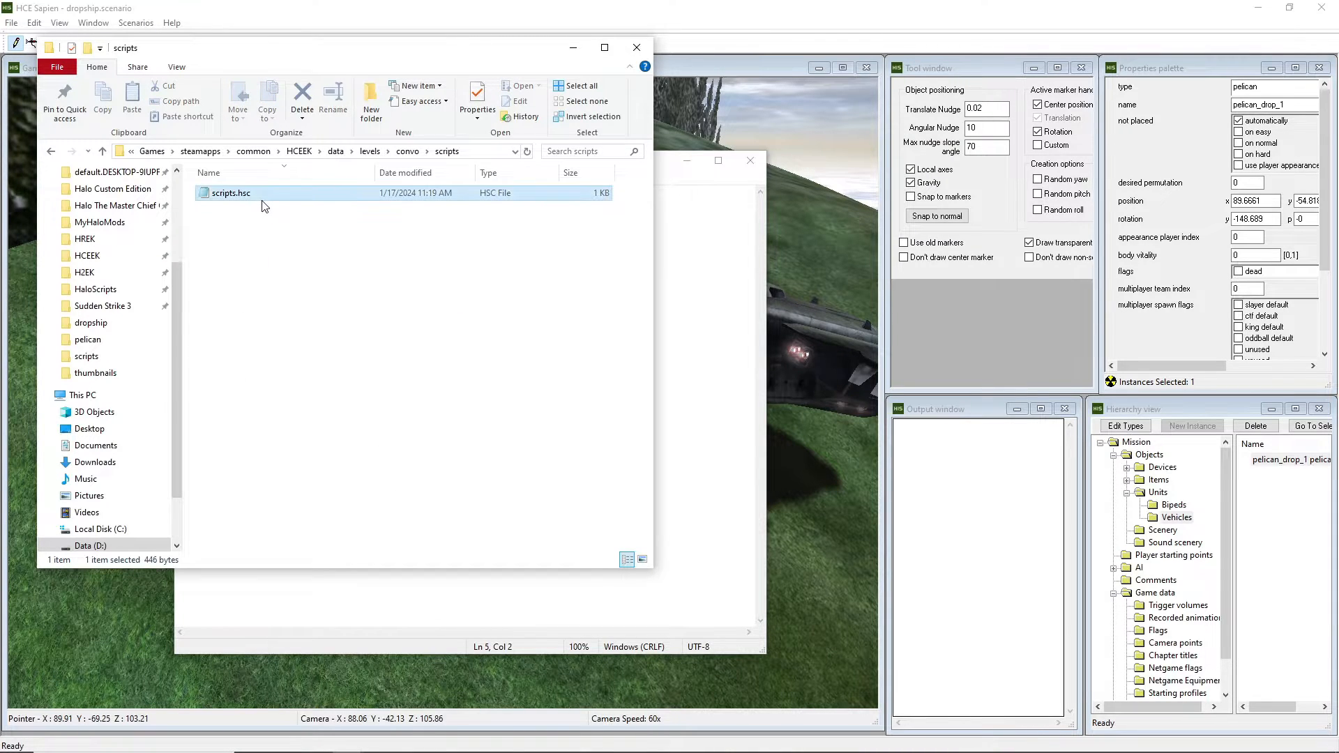
double_click(265, 195)
left_click(637, 47)
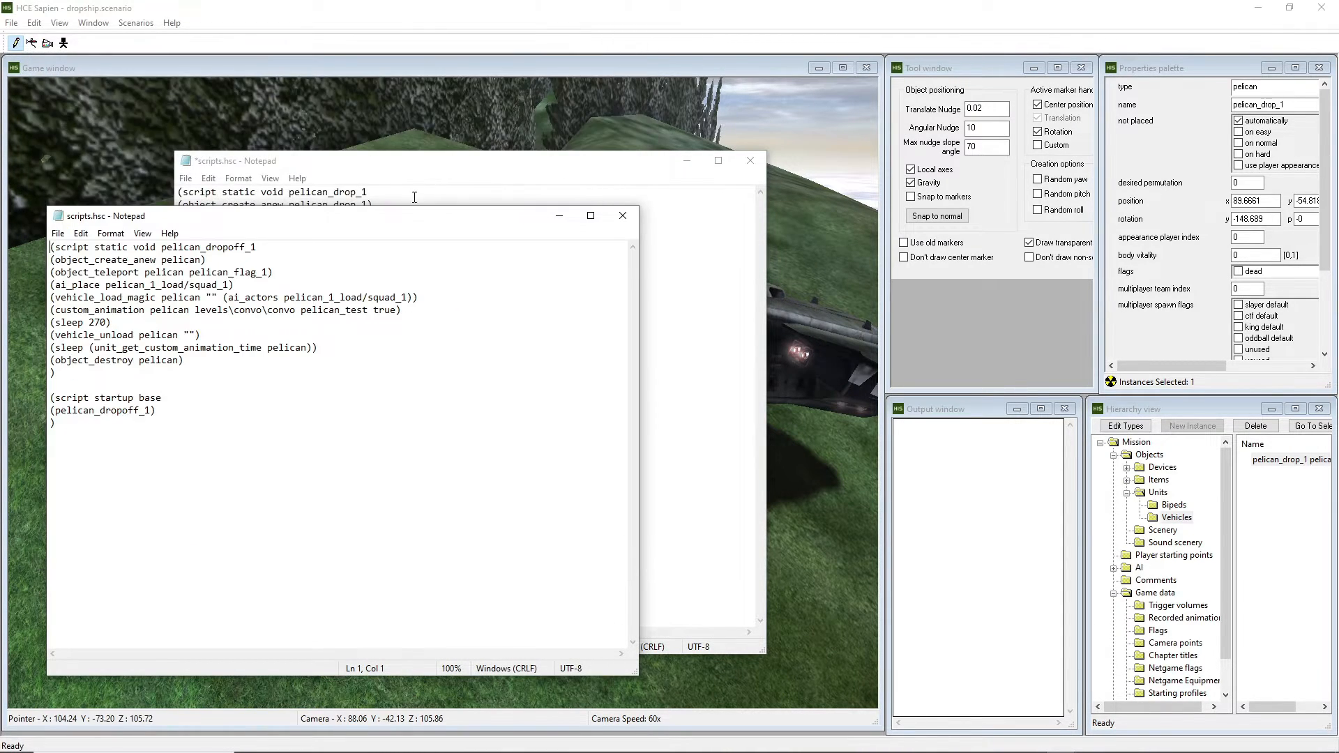
Place both scripts side by side and paste convo's vehicle_load_magic line onto line 5.
left_click_drag(394, 216, 983, 201)
left_click_drag(541, 176, 399, 181)
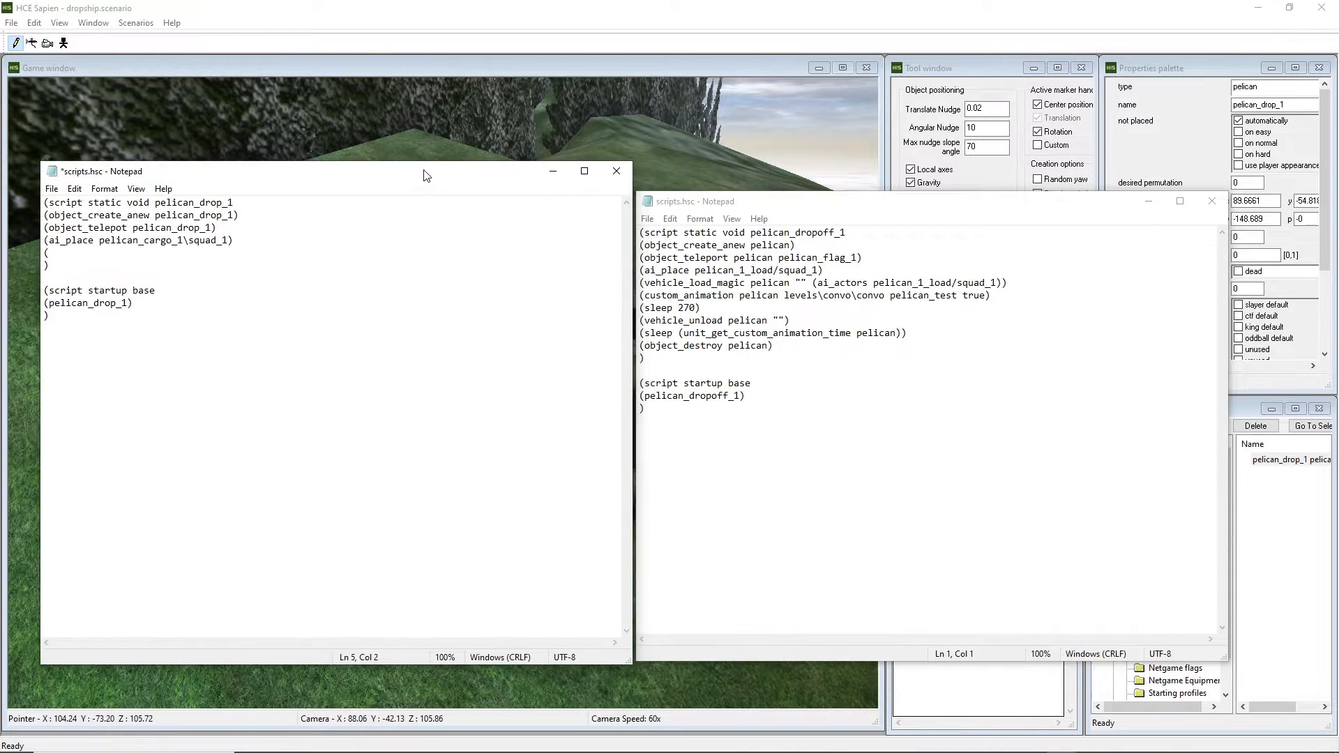
left_click_drag(914, 205, 951, 189)
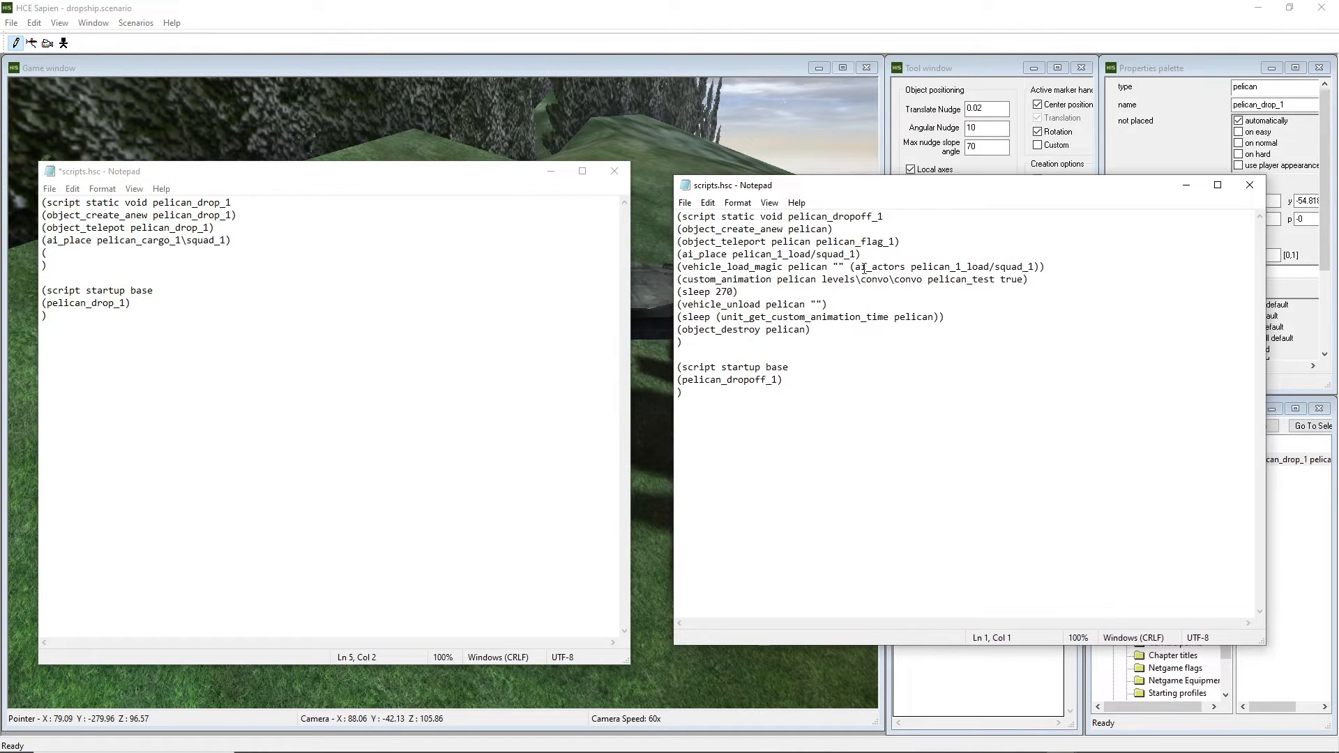
left_click_drag(1048, 267, 677, 270)
key("ctrl+c")
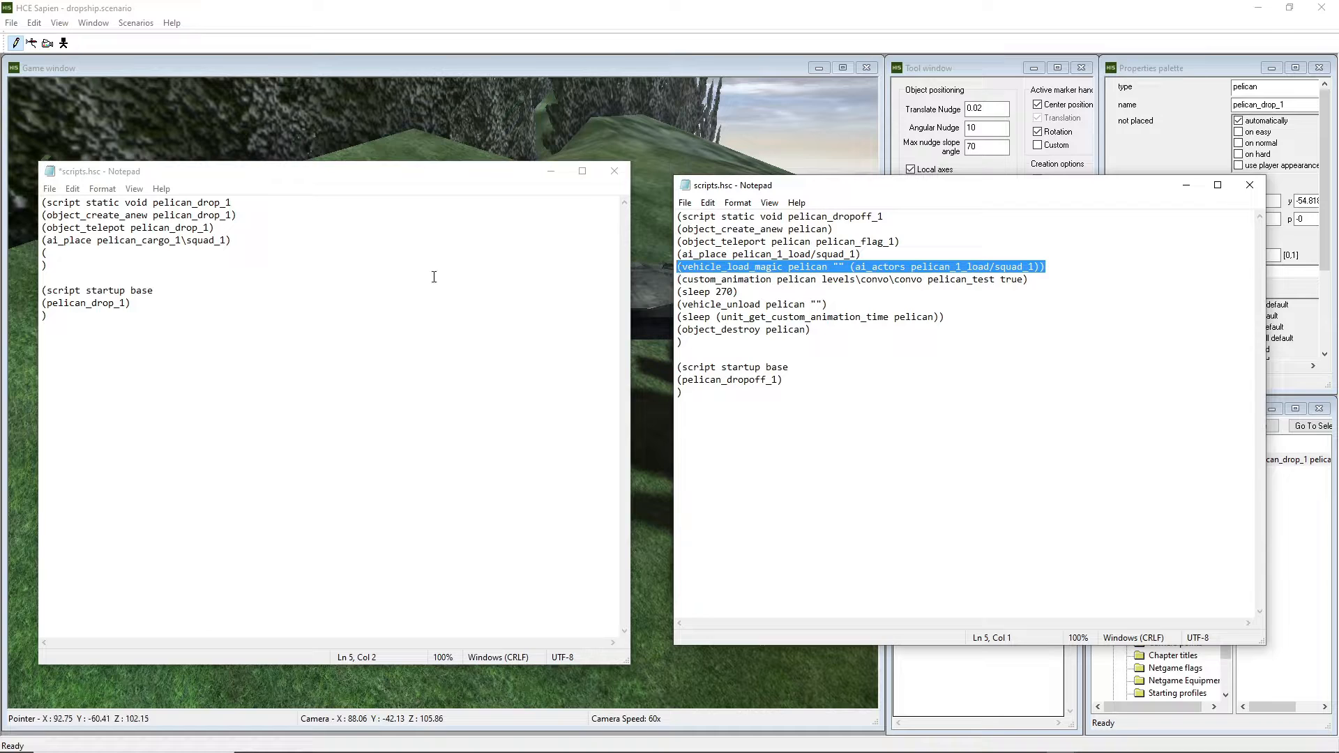
left_click(131, 253)
key("BackSpace")
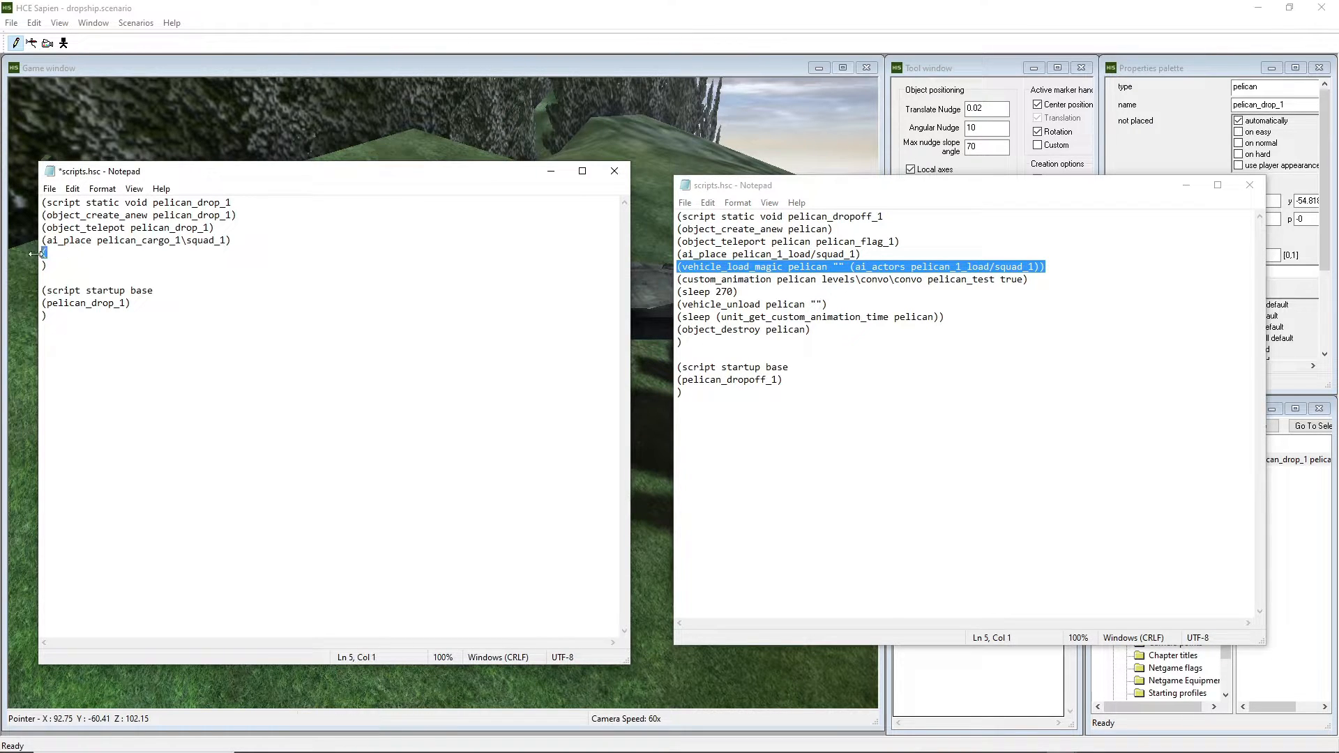
key("ctrl+v")
Edit the pasted line to load pelican_cargo_1/squad_1 into pelican_drop_1.
left_click_drag(46, 252, 187, 252)
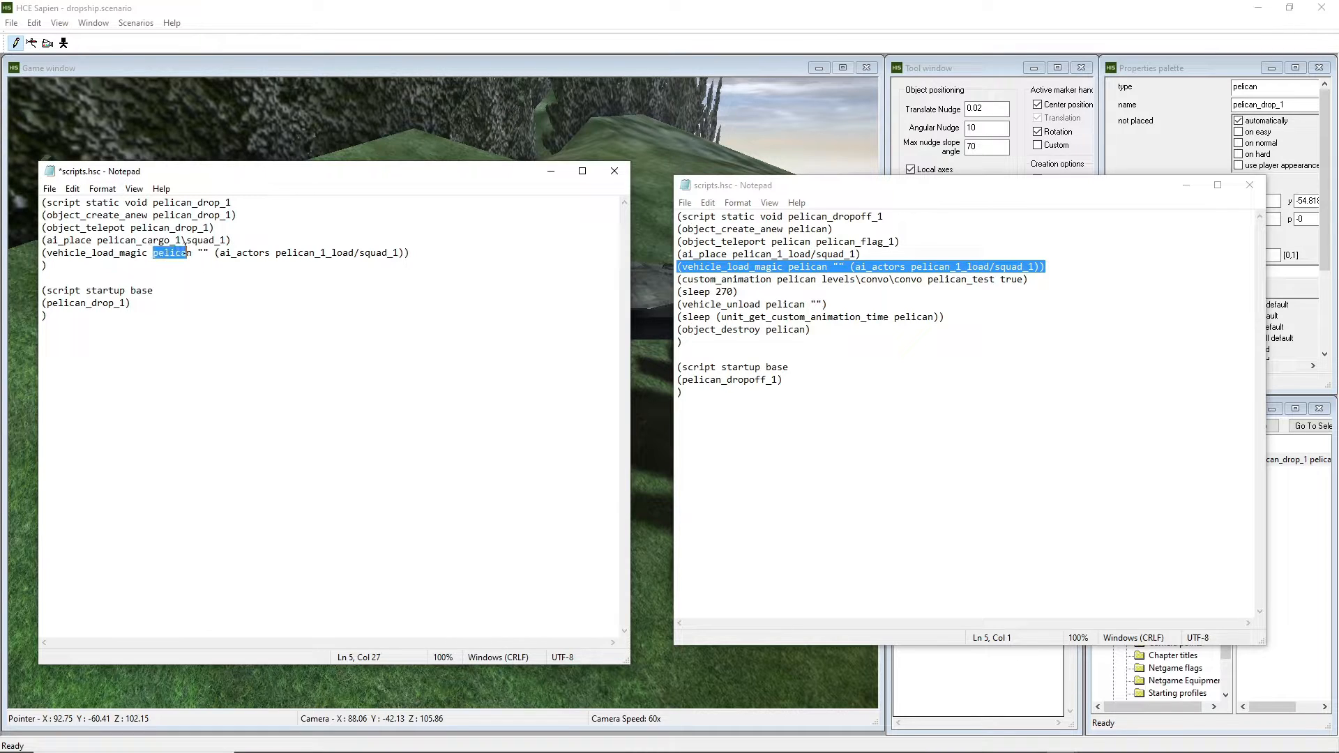
left_click(192, 252)
type("_")
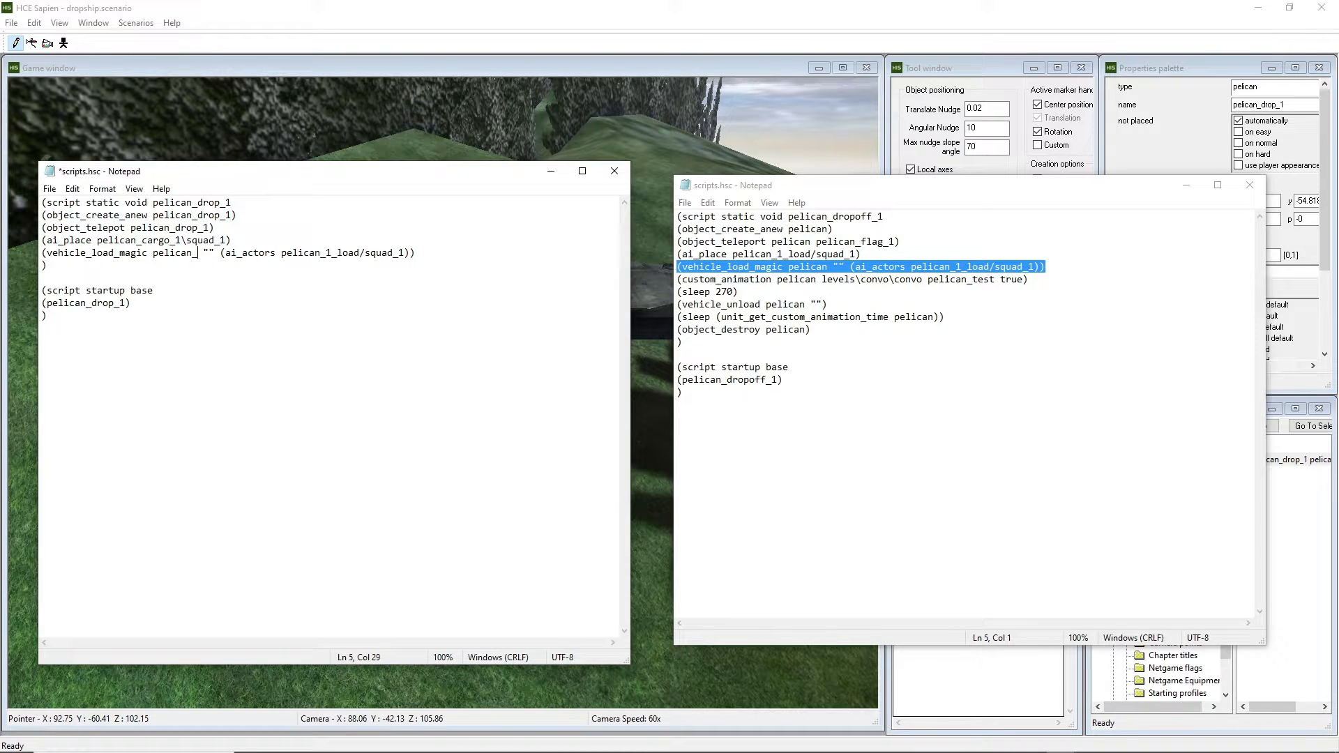
type("drop_1")
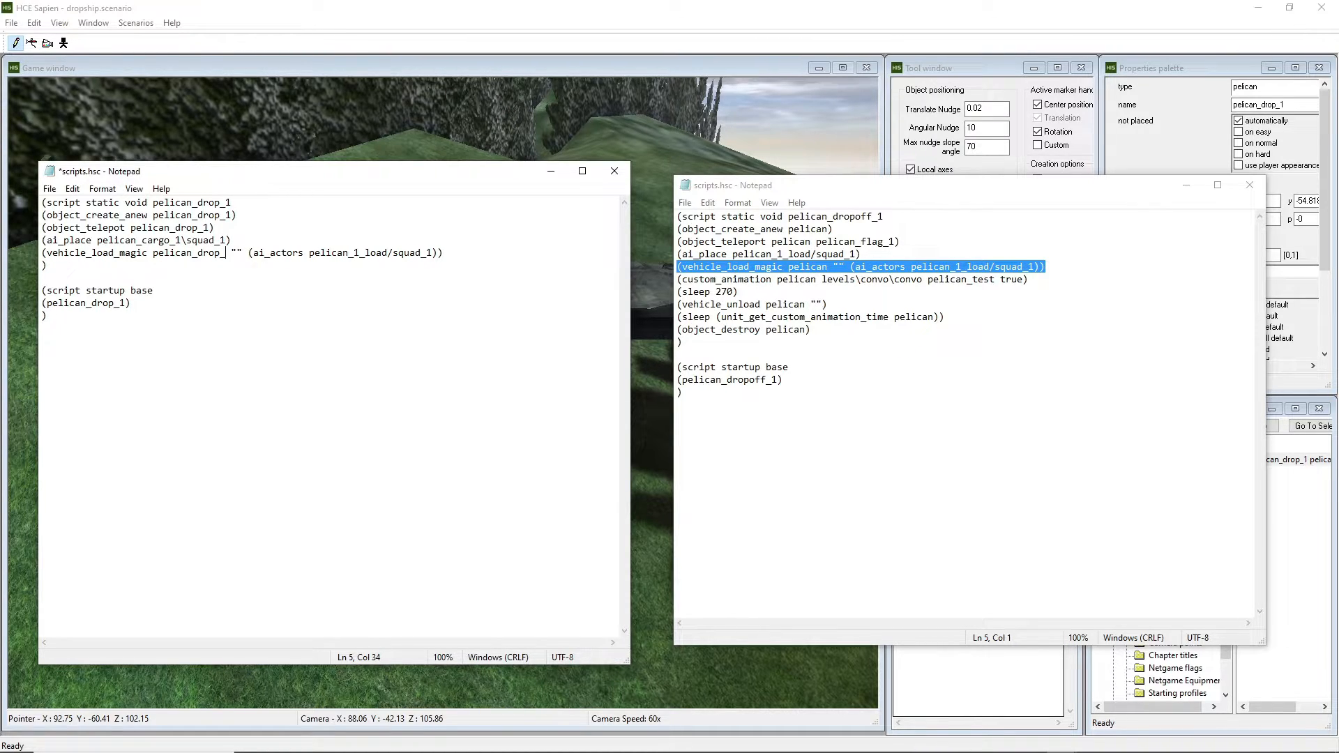
left_click_drag(249, 253, 236, 252)
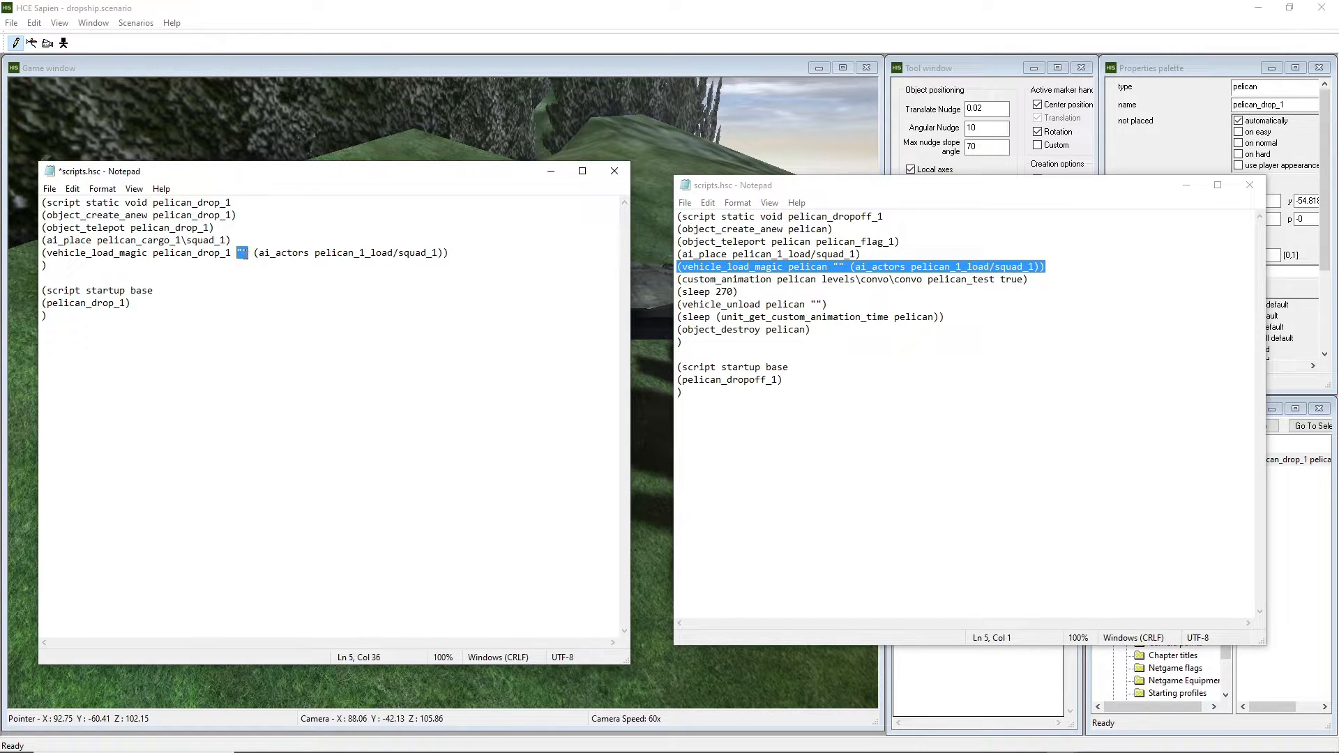
left_click(244, 252)
left_click_drag(253, 252, 360, 253)
type("g")
type("argo_1")
Replace the backslash in the ai_place squad path with a forward slash and save.
left_click(187, 240)
key("BackSpace")
type("/")
key("ctrl+s")
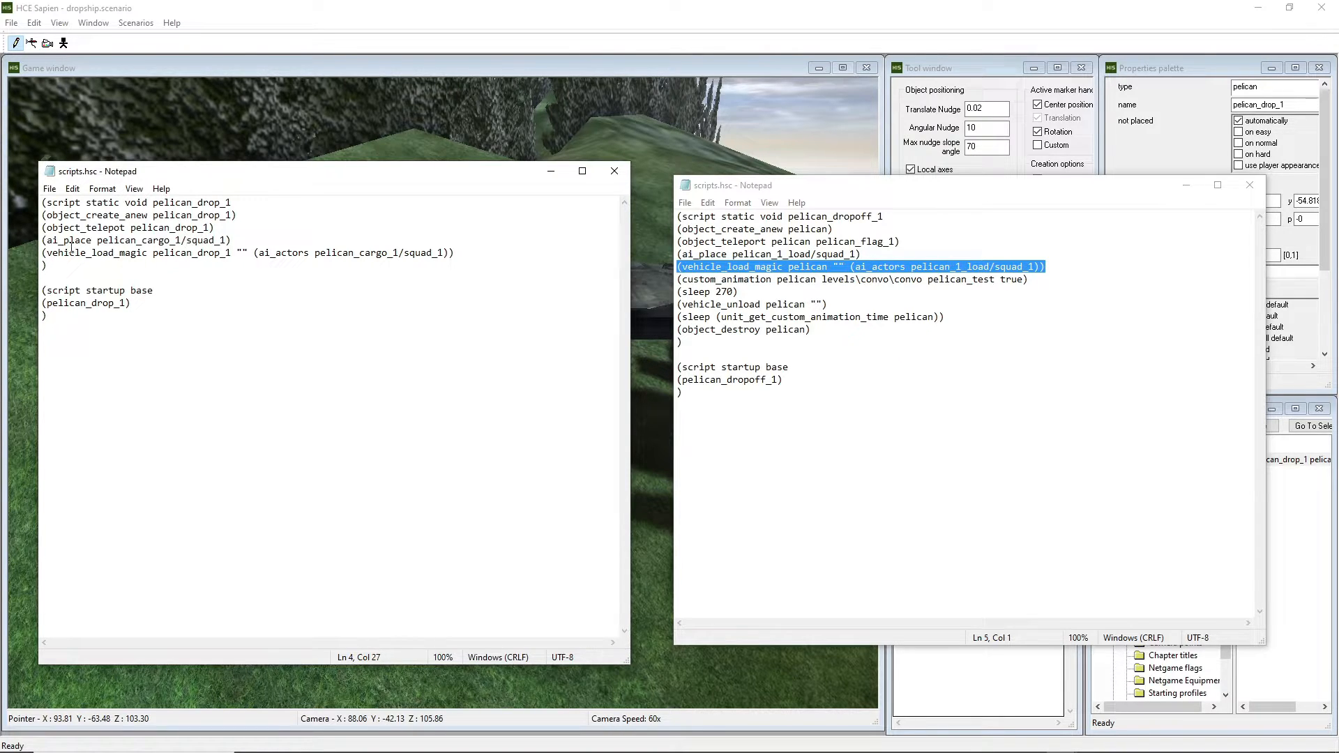
Review the pelican_drop_1 script lines and open a new line after vehicle_load_magic.
left_click_drag(230, 240, 49, 240)
left_click(261, 269)
left_click_drag(315, 253, 448, 255)
left_click(467, 254)
left_click_drag(238, 215, 42, 215)
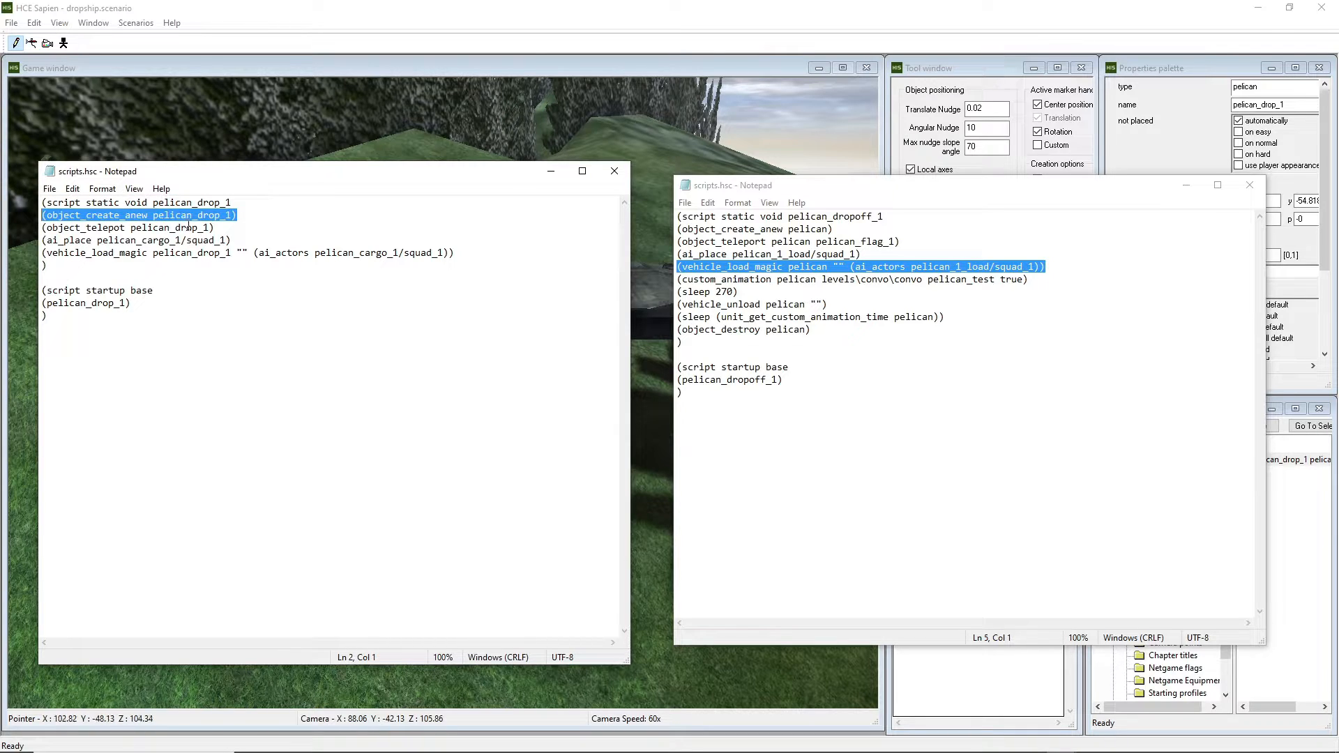
left_click_drag(216, 228, 35, 227)
left_click_drag(233, 241, 32, 237)
left_click(461, 255)
left_click_drag(461, 256, 32, 254)
left_click(491, 257)
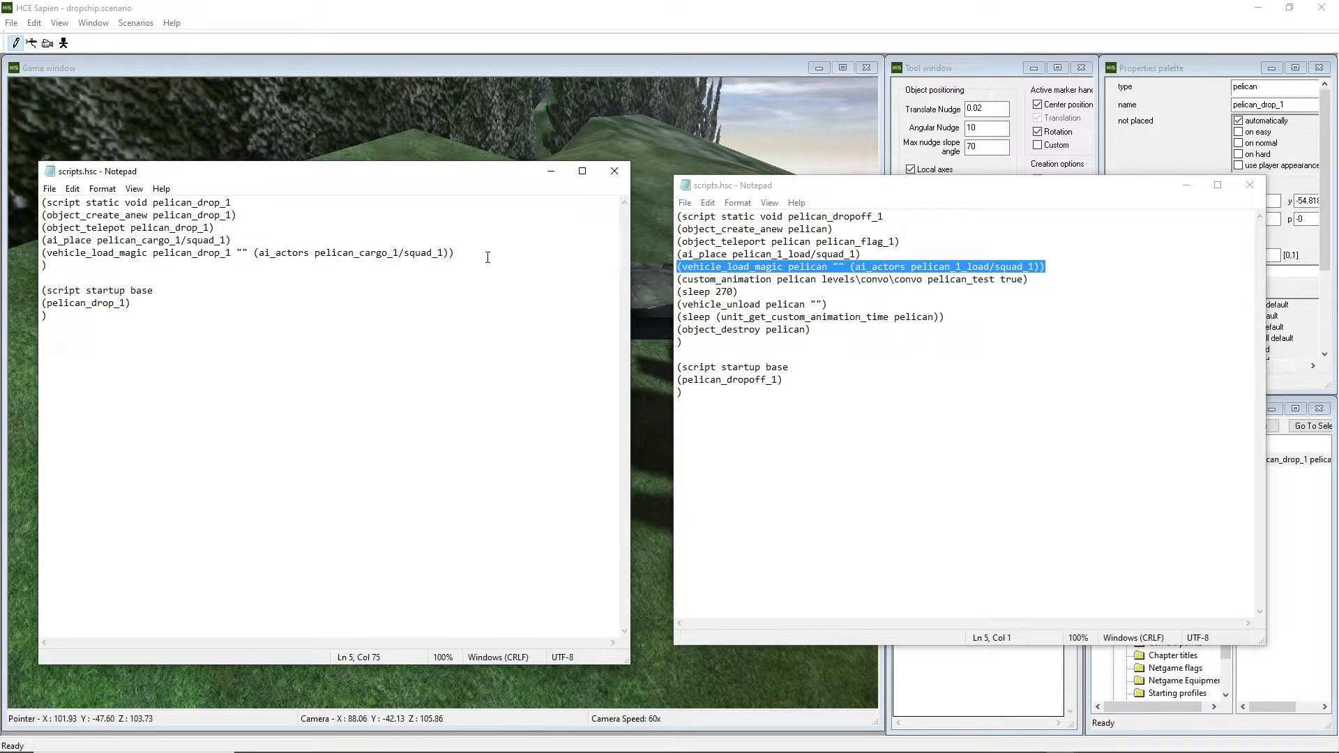
key("Return")
Paste convo's custom_animation line onto line 6 and change its unit to pelican_drop_1.
left_click_drag(1036, 281, 669, 279)
key("ctrl+c")
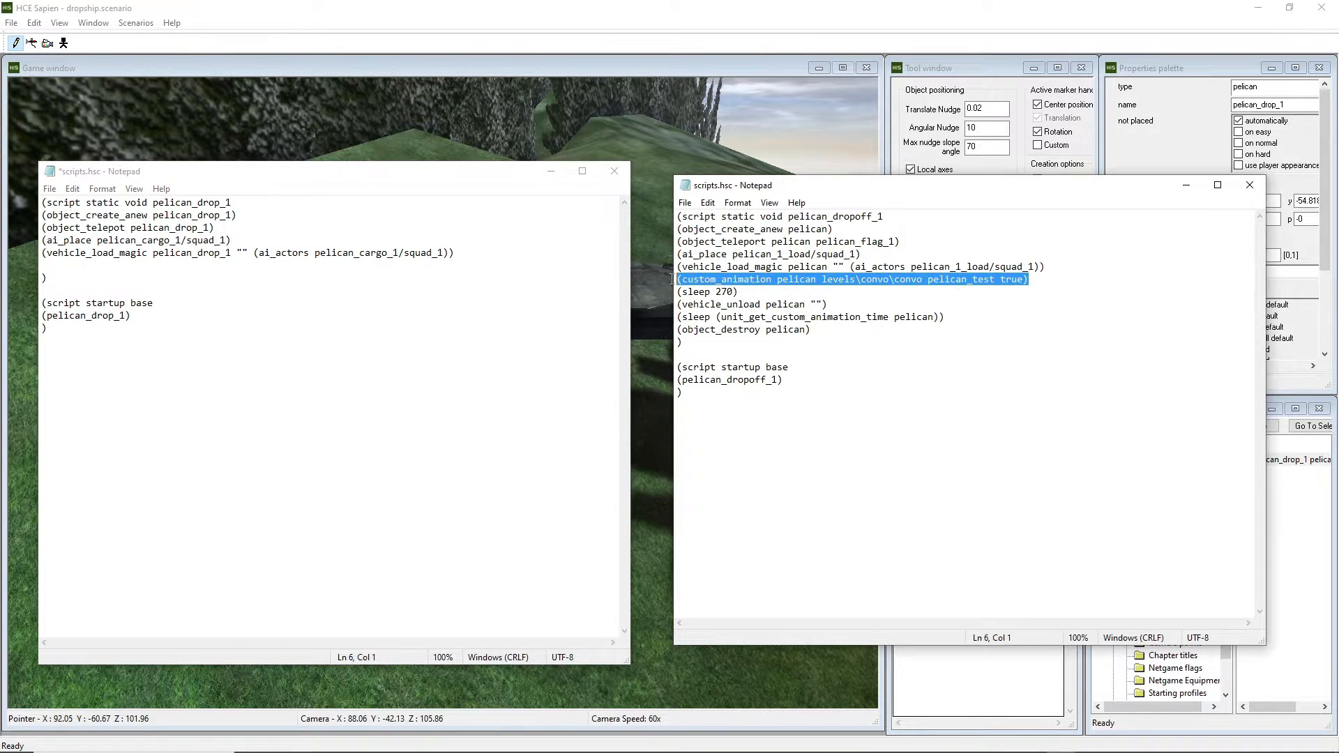
left_click(141, 260)
key("ctrl+v")
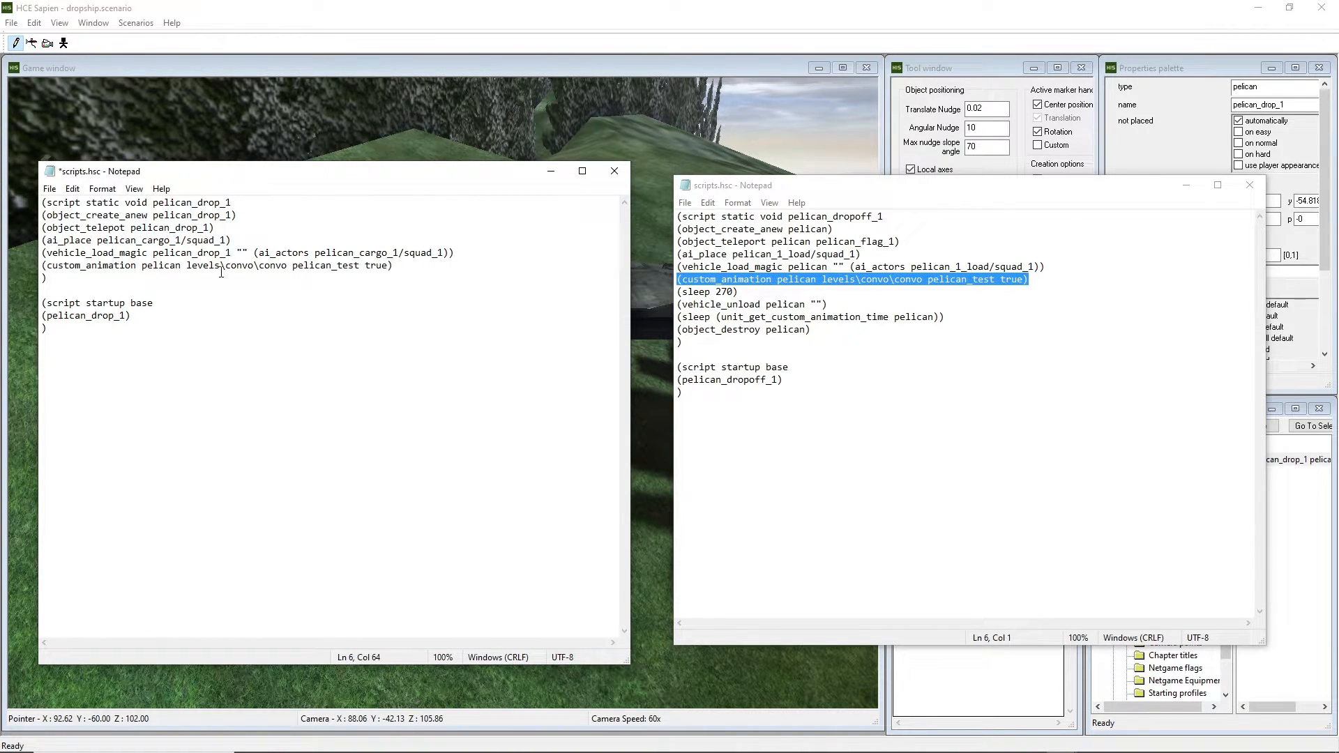
left_click(188, 266)
key("Home")
key("Down")
key("Down")
key("Down")
left_click(181, 266)
type("_")
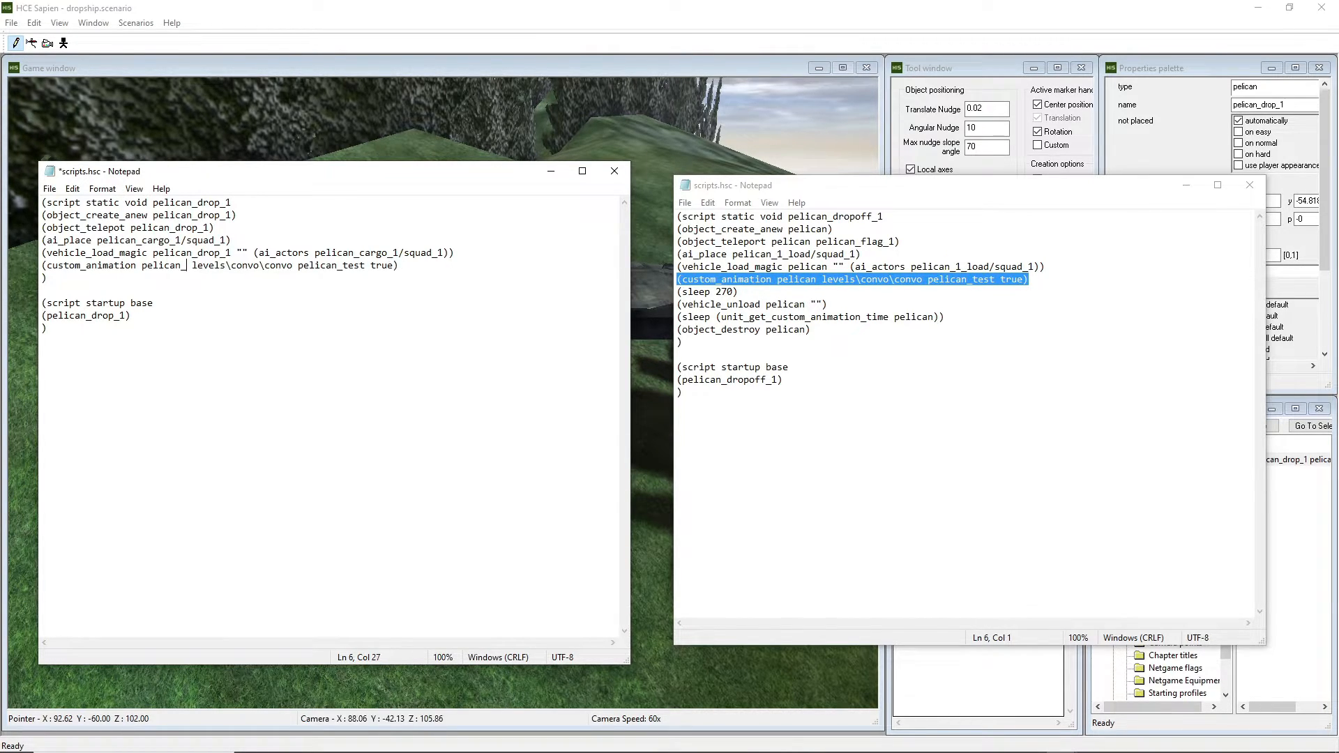
type("drop_1")
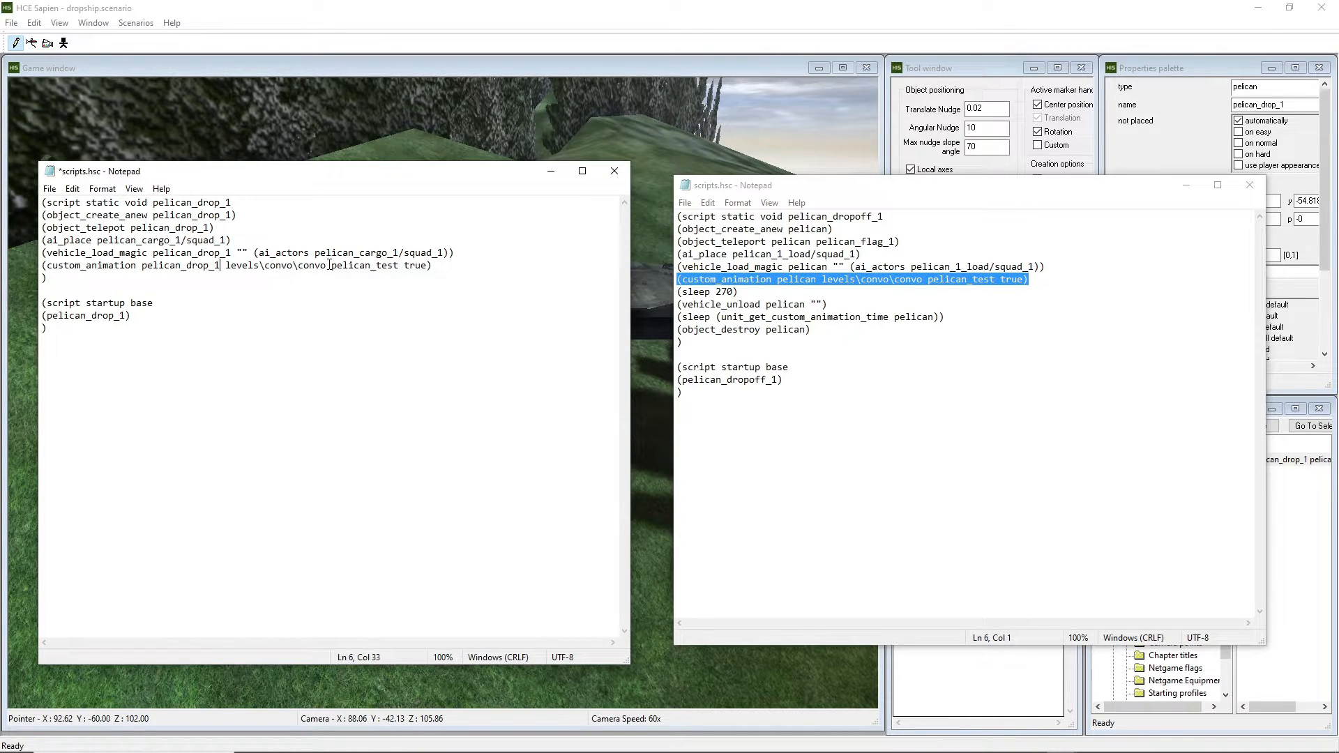
Point the animation at levels\dropship\dropship, rename pelican_test to pelican_drop_1, and save.
left_click_drag(329, 266, 261, 266)
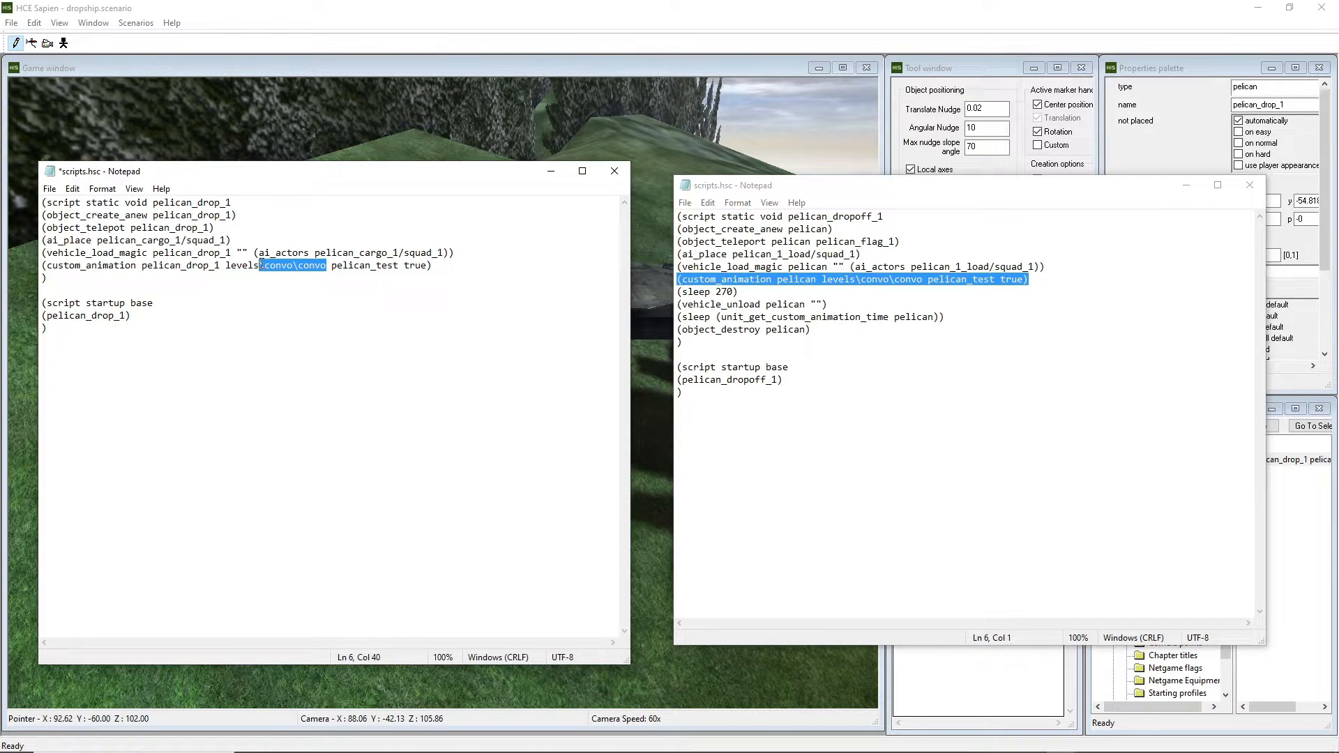
type("\\")
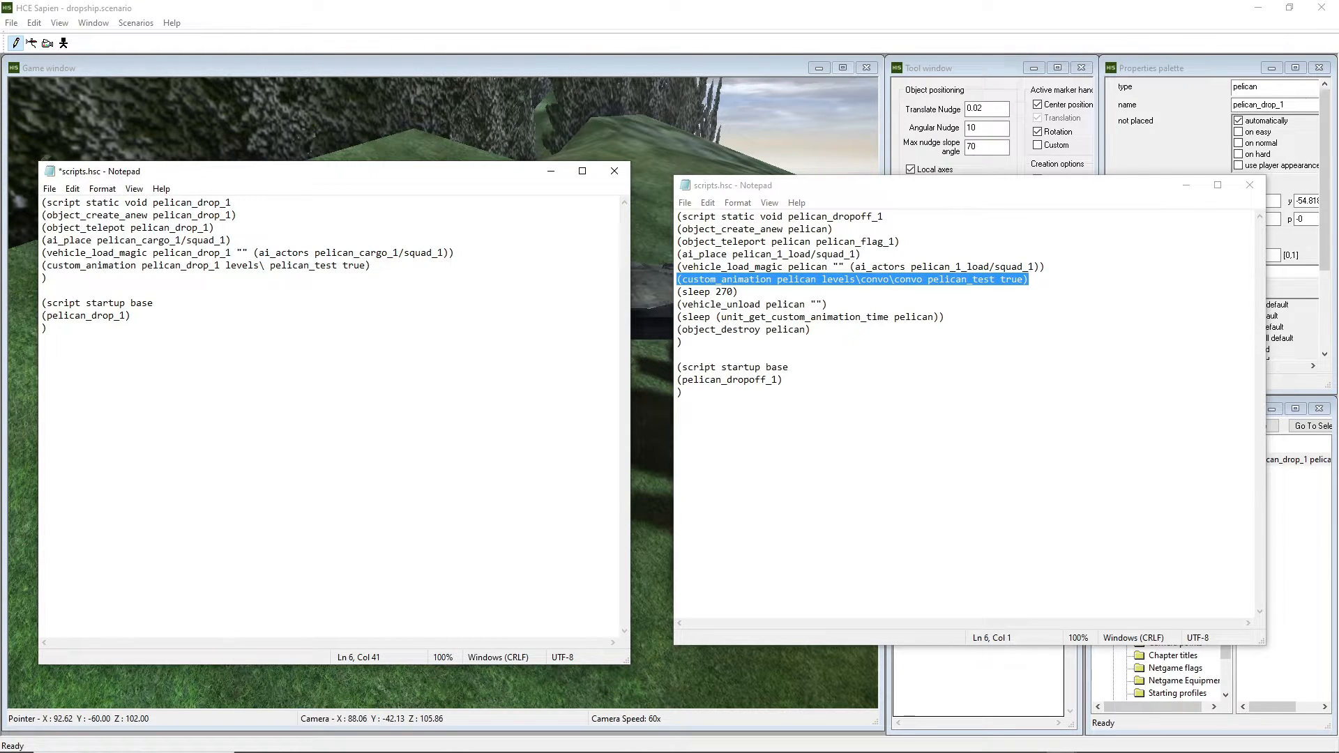
type("dropship\\dropship")
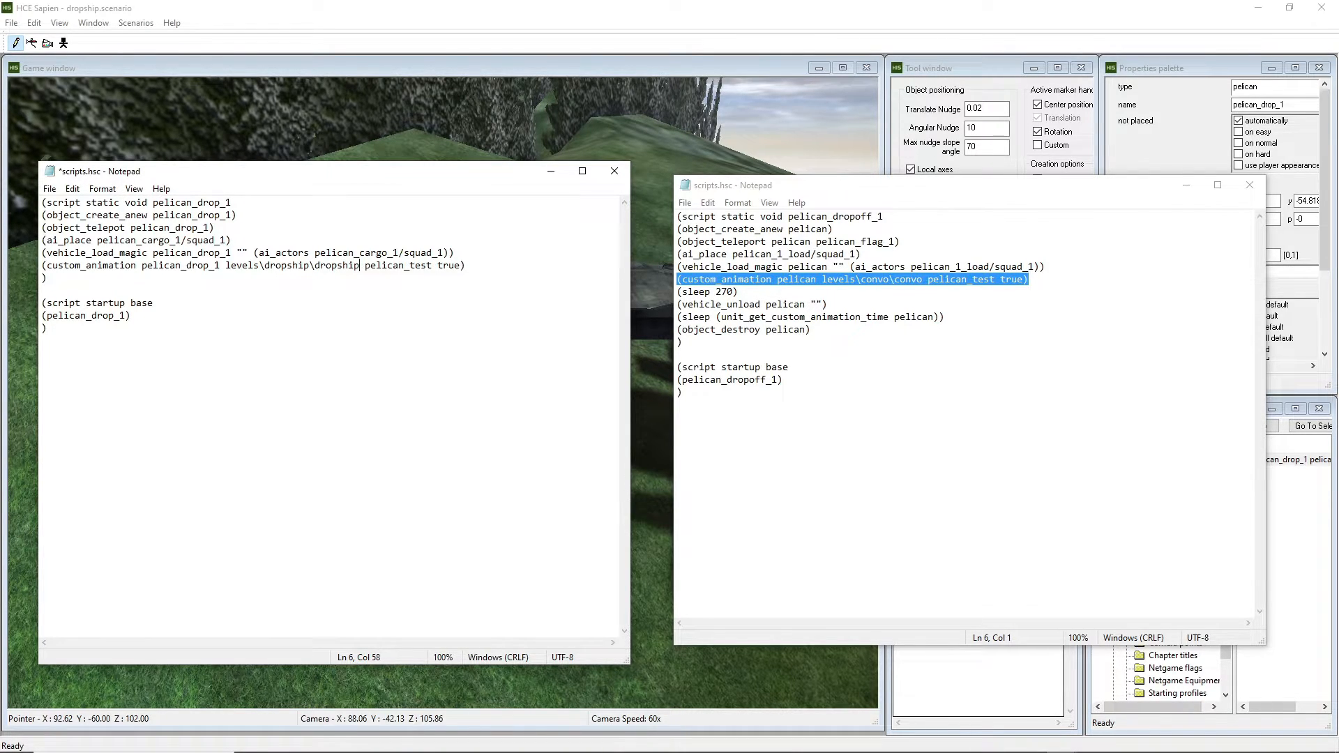
key("ctrl+s")
left_click_drag(433, 264, 366, 266)
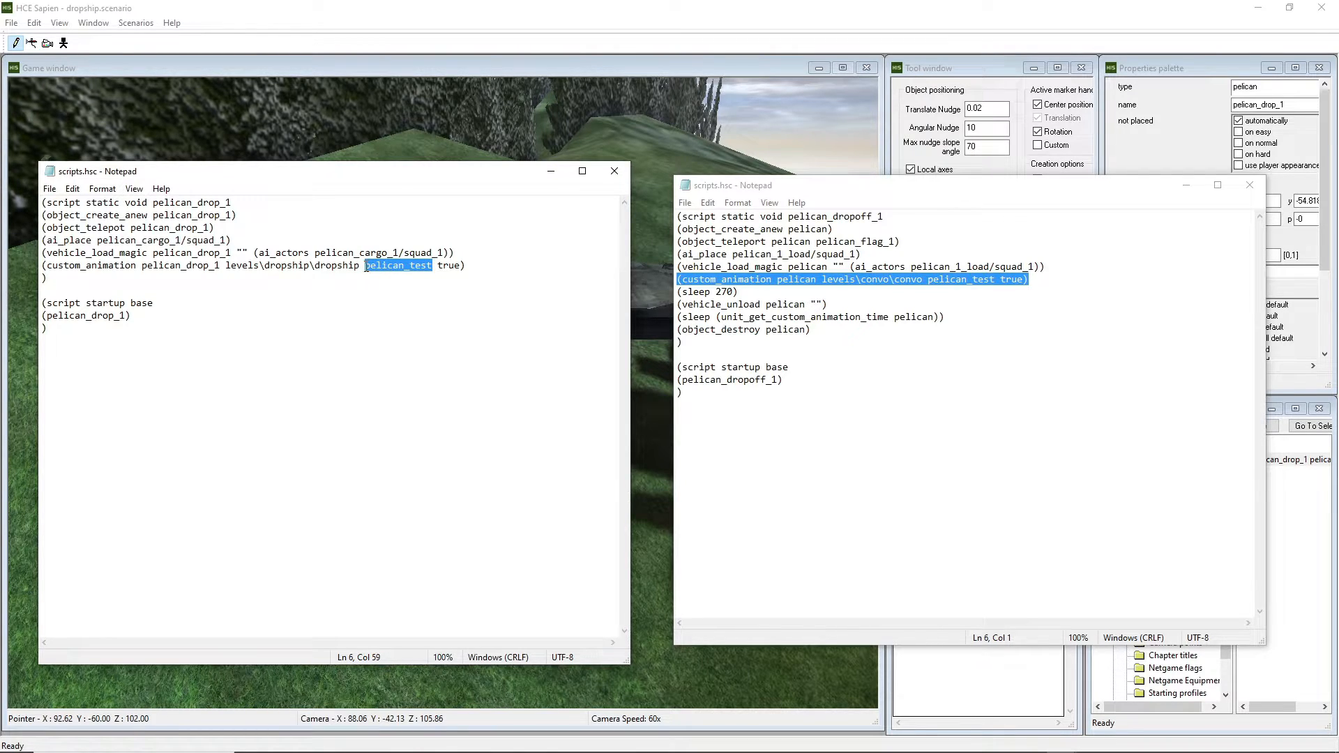
key("BackSpace")
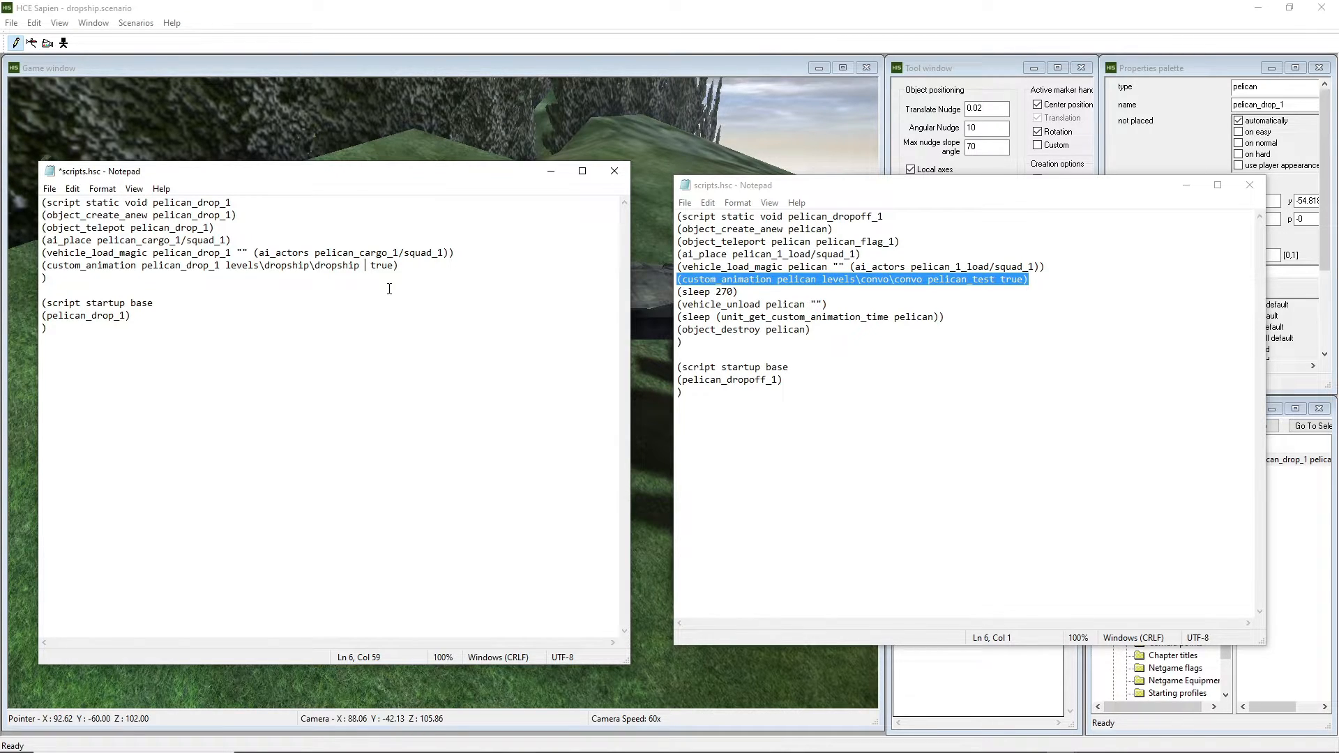
type("pelican_drop_1")
key("ctrl+s")
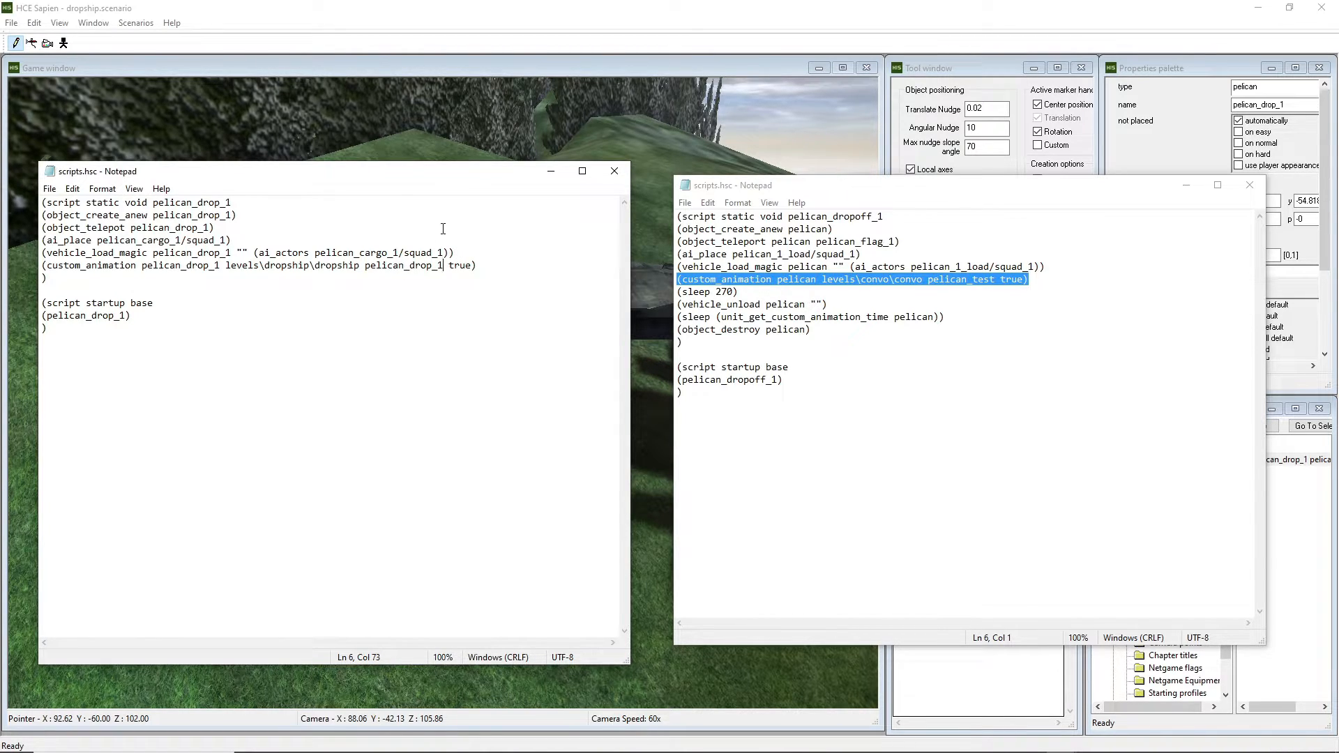
mouse_move(391, 749)
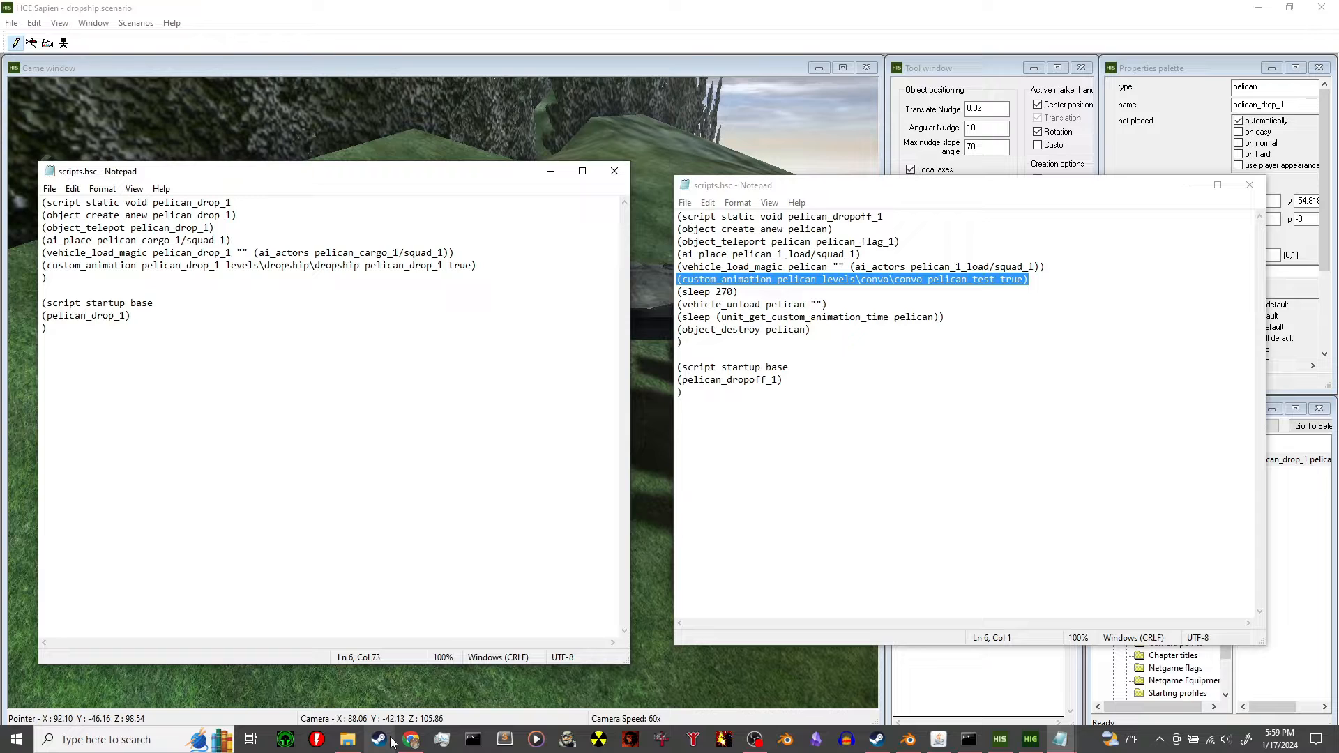
left_click(348, 739)
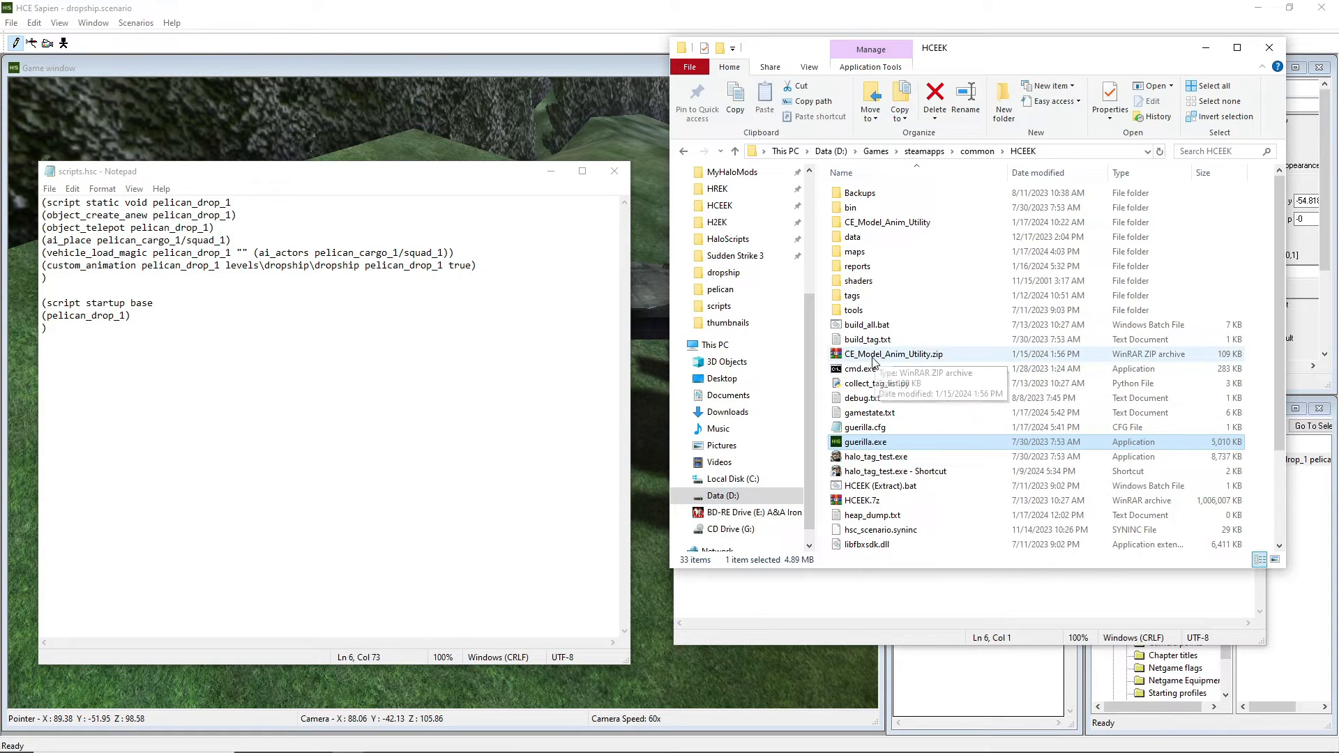
Confirm in Guerilla that pelican_drop_1 has 659 frames, then minimize Guerilla and the HCEEK folder.
left_click(1030, 739)
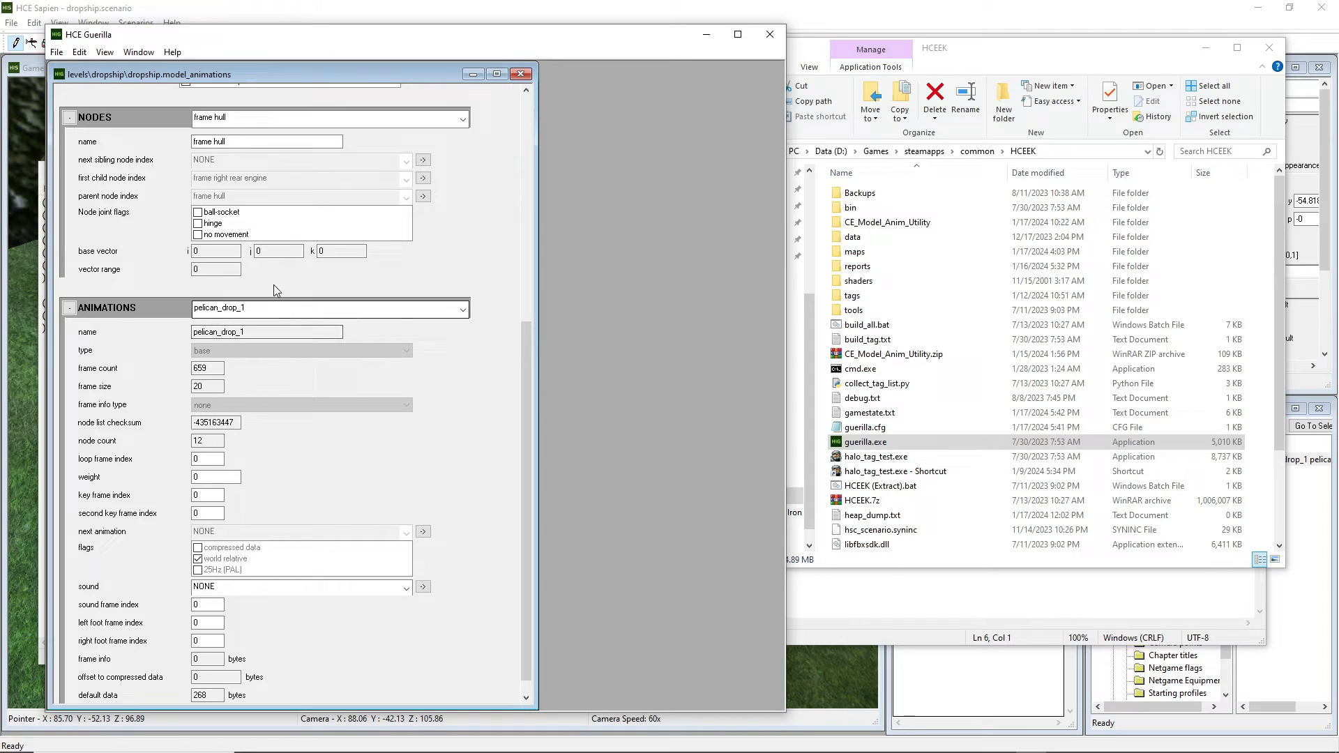
left_click(707, 35)
left_click(1204, 49)
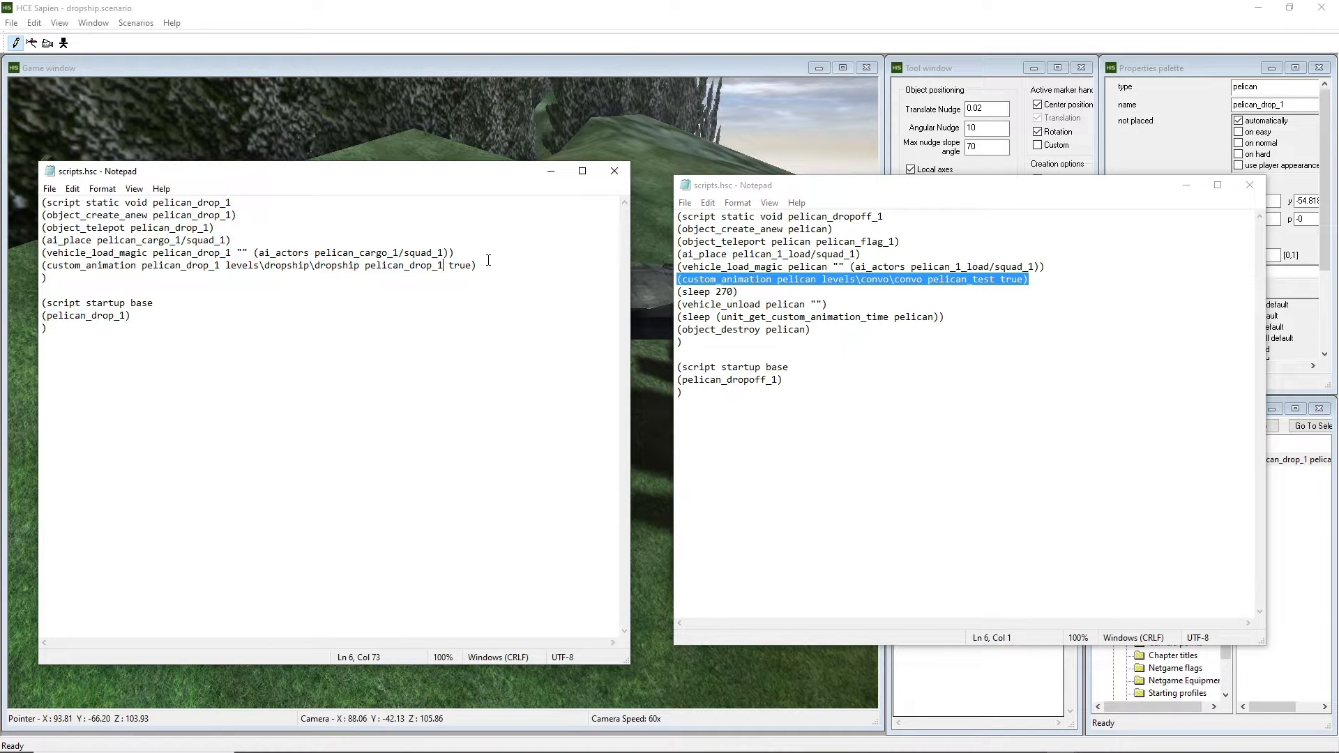
Add a blank line after custom_animation, check convo's sleep line, and bring up Blender.
key("Return")
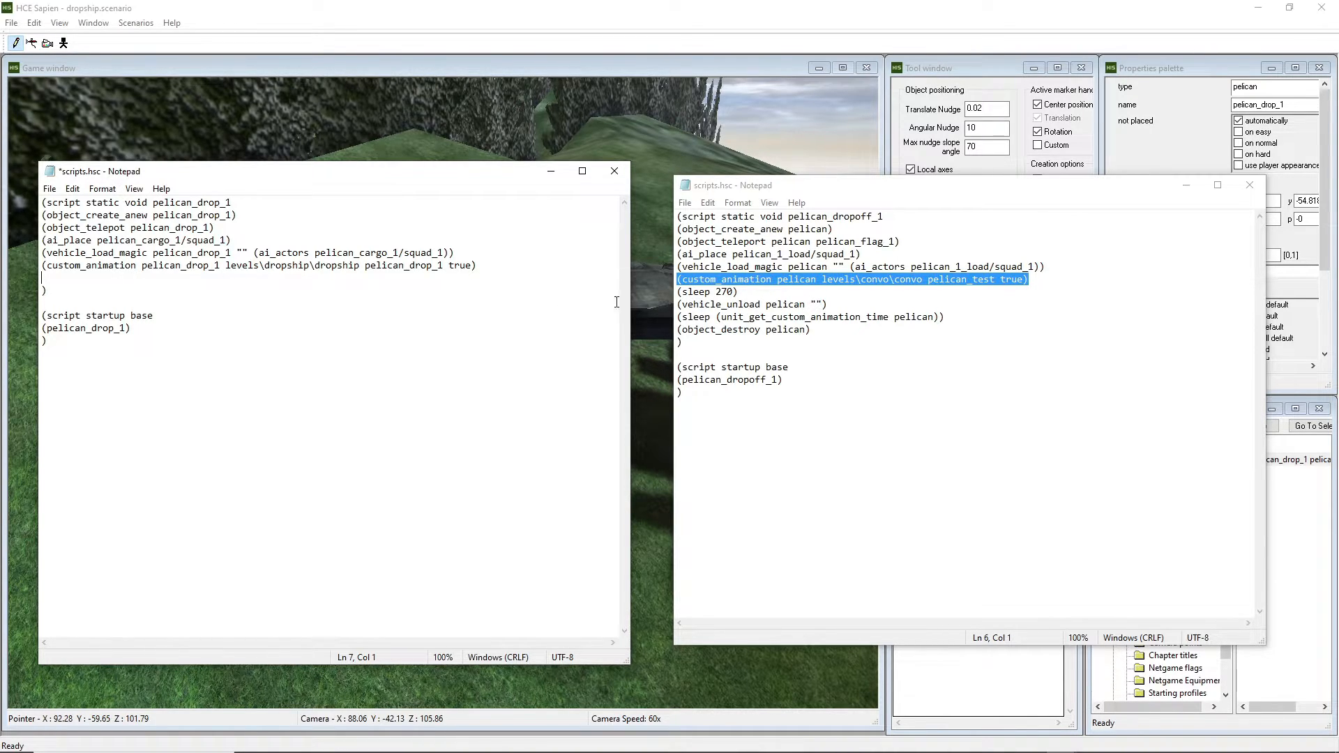
left_click(770, 294)
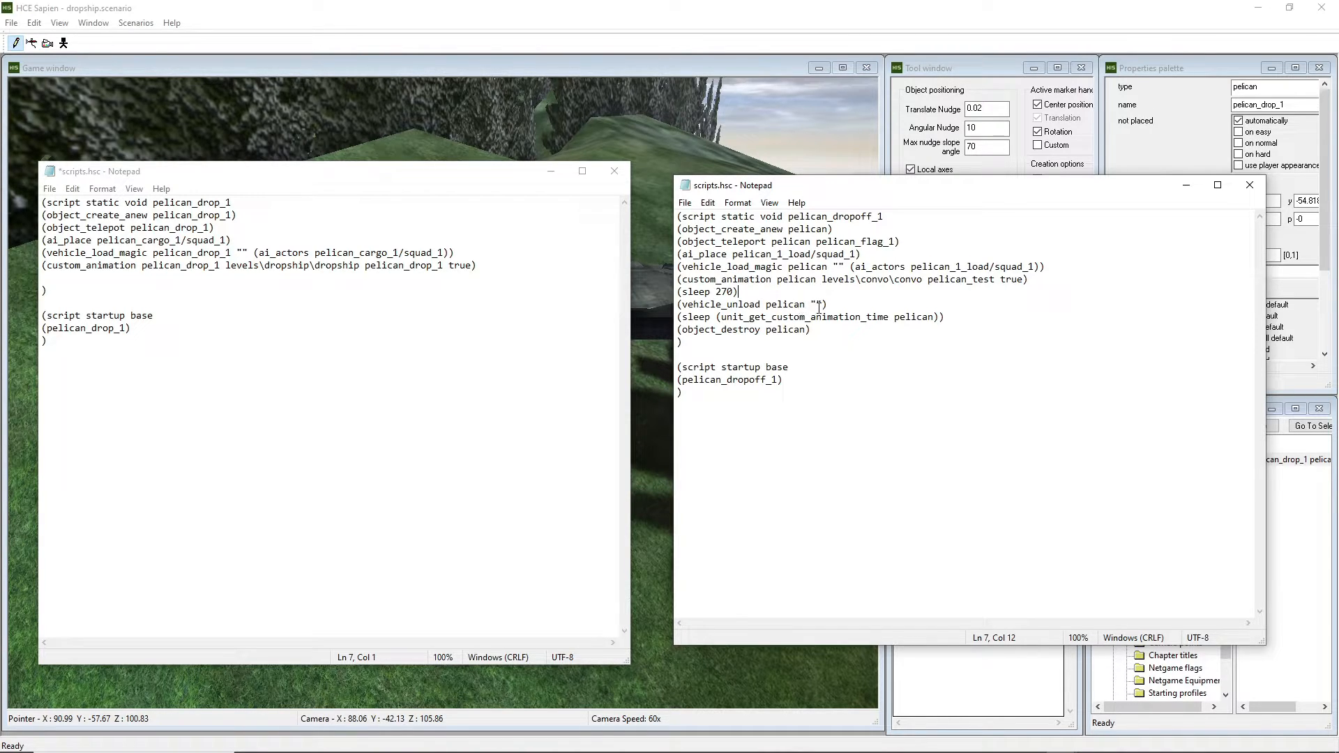
left_click(908, 739)
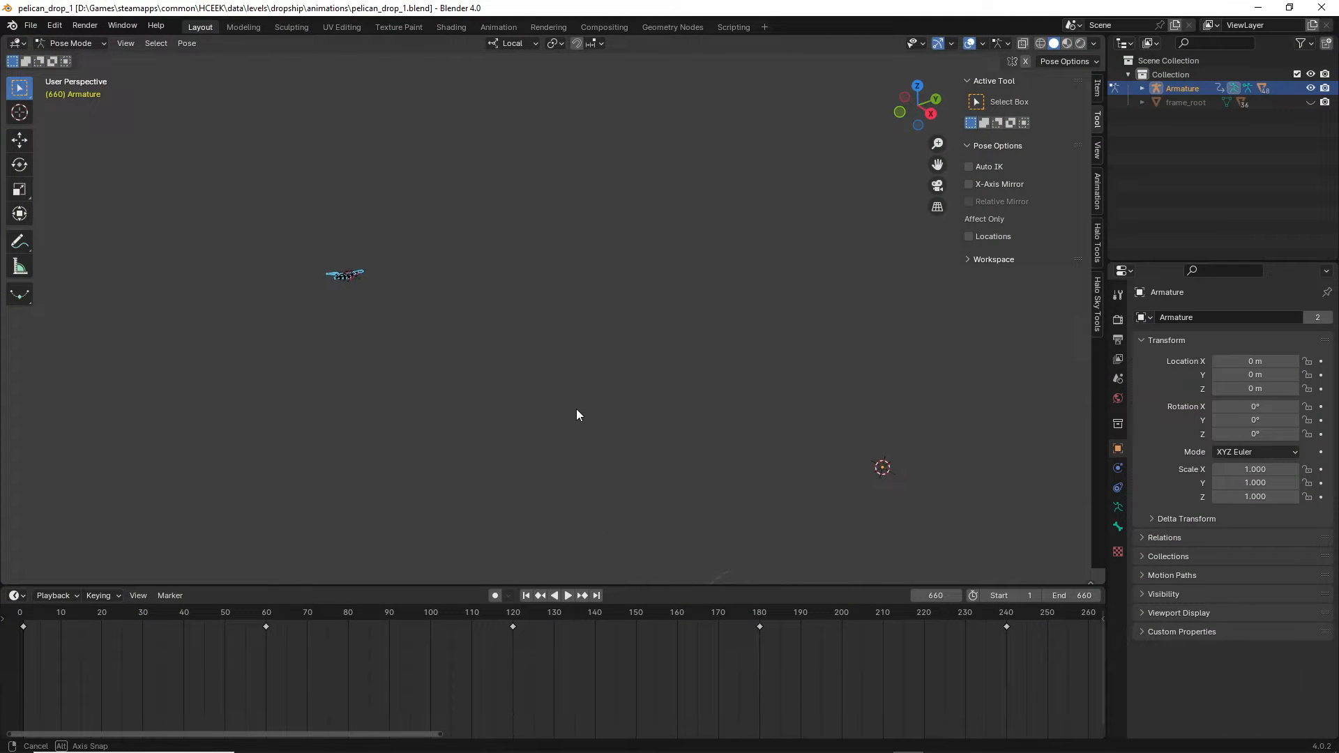
Orbit the viewport, scrub the pelican_drop_1 animation to frame 200, and fly closer to the pelican.
middle_click_drag(577, 408, 583, 412)
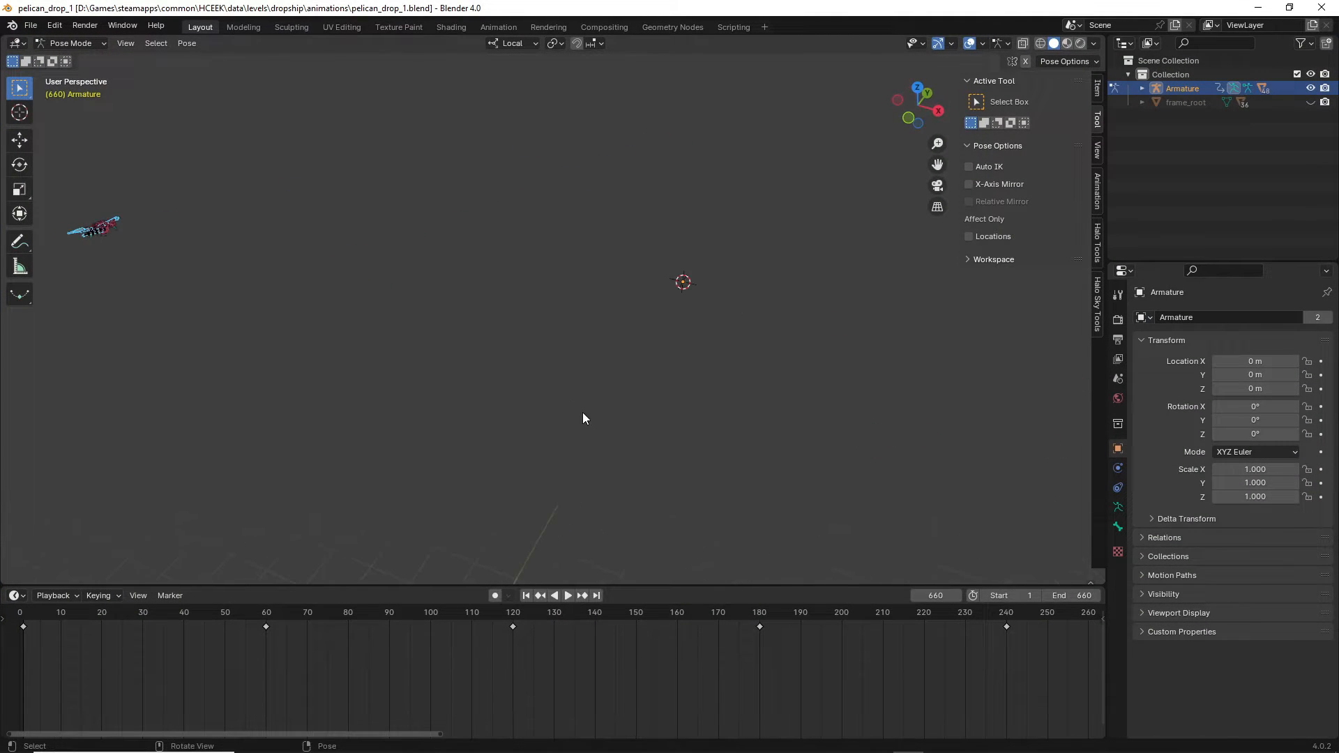
mouse_move(378, 730)
left_mouse_down()
mouse_move(272, 724)
mouse_move(374, 728)
left_mouse_up()
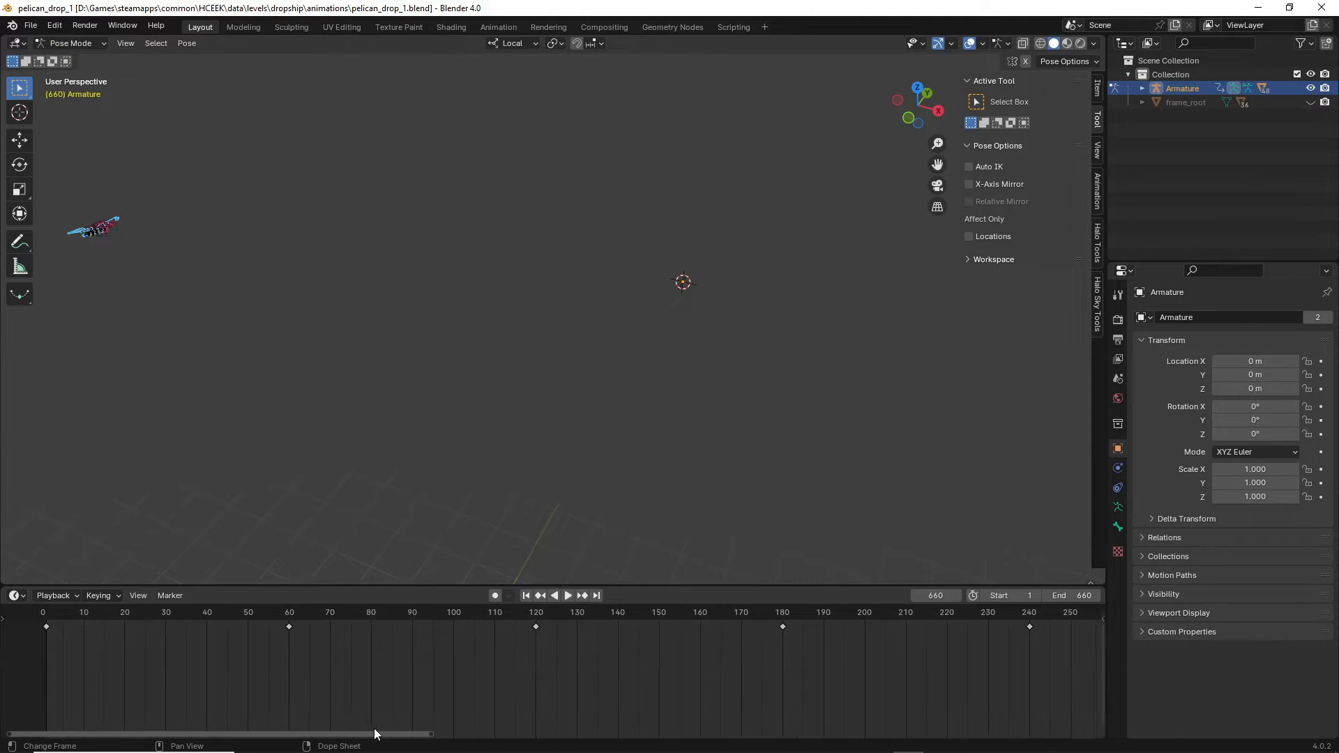
left_click(528, 594)
left_click_drag(34, 612, 848, 645)
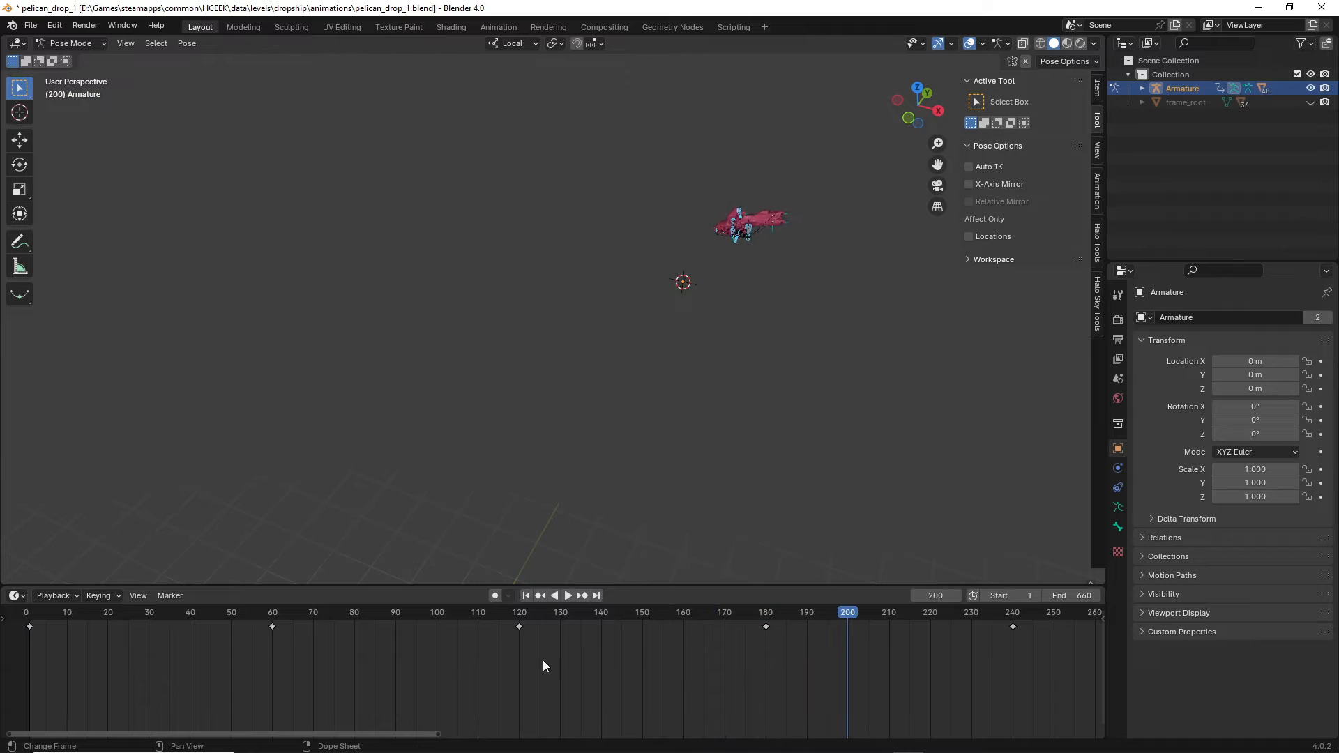
left_click_drag(363, 734, 566, 736)
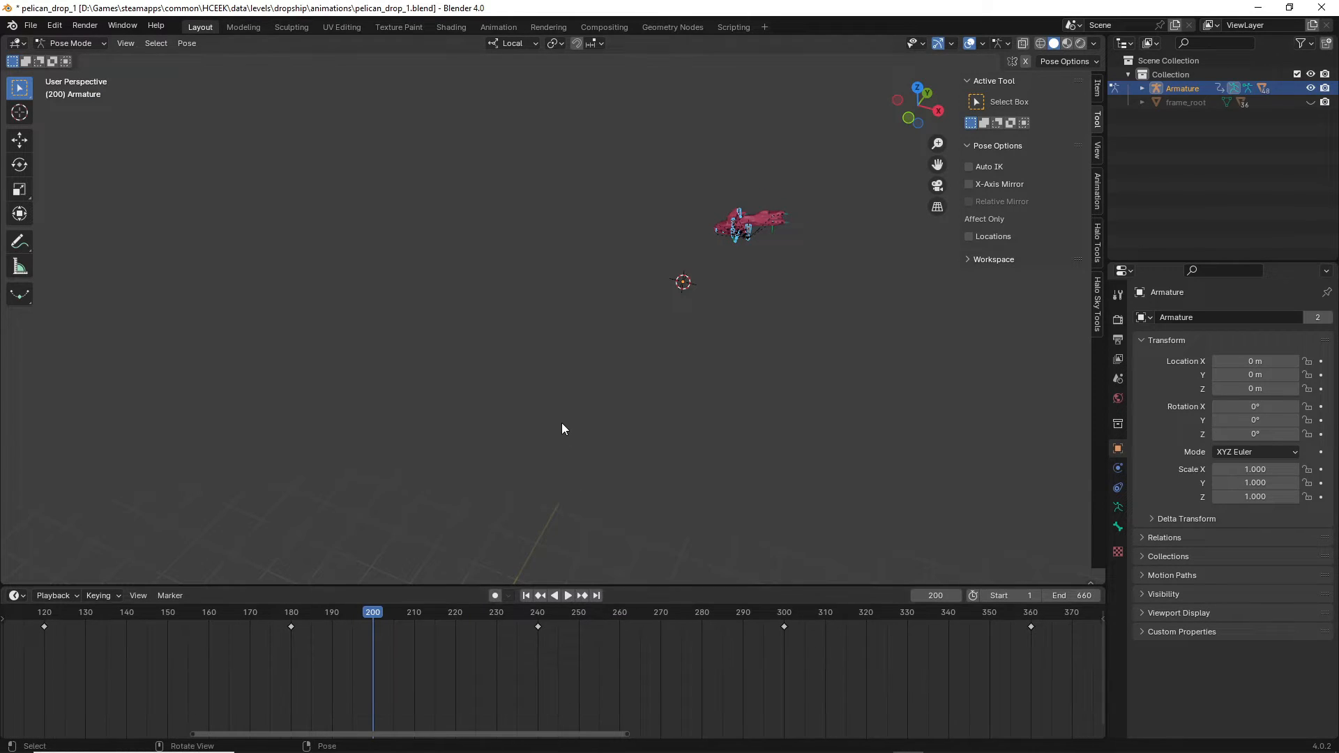
key("shift+grave")
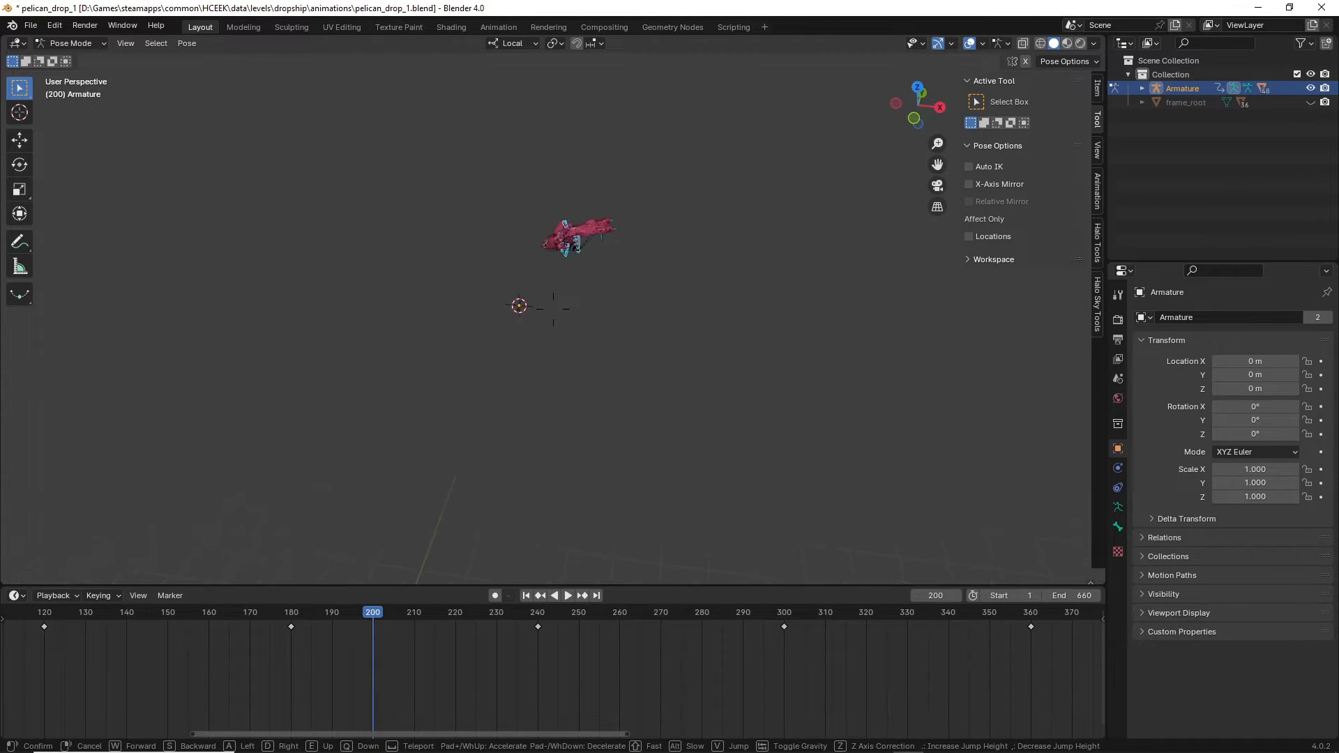
key("w")
left_click(553, 309)
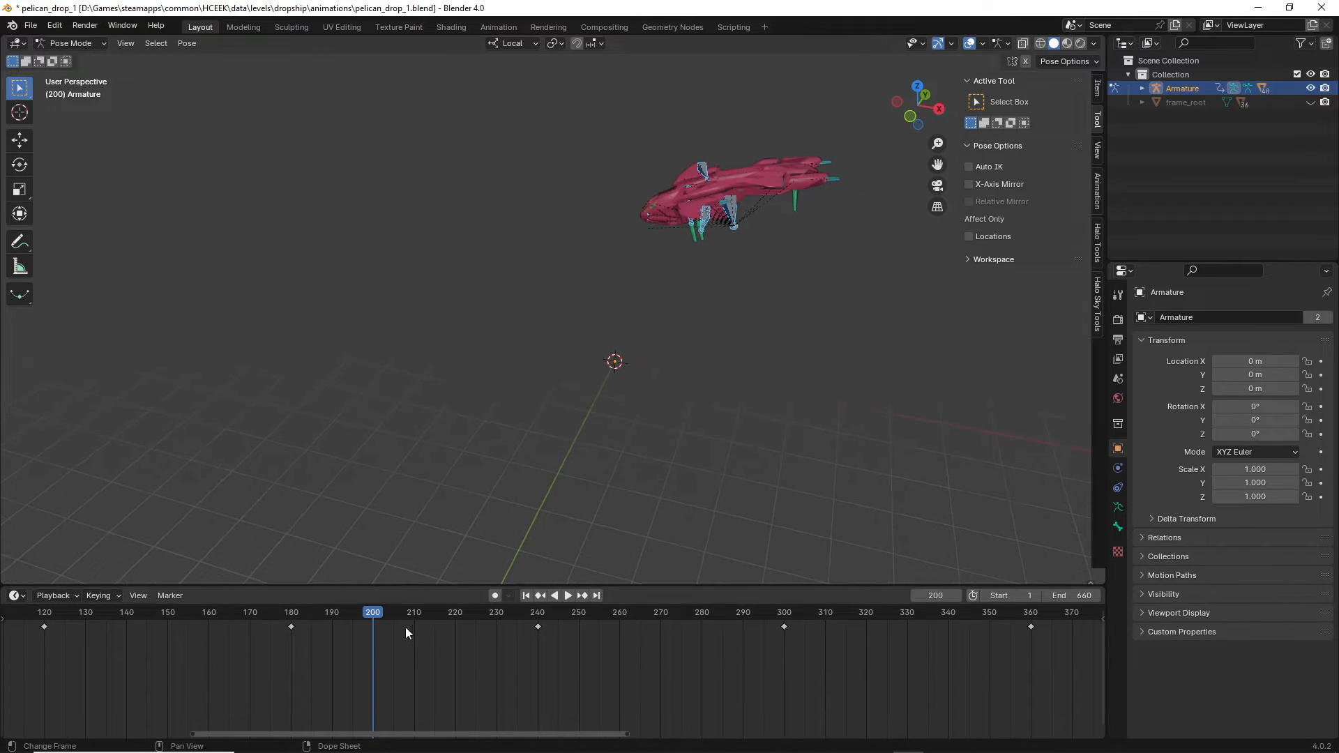
Advance to about frame 300 and walk the view into a close-up of the pelican.
left_click_drag(376, 612, 784, 614)
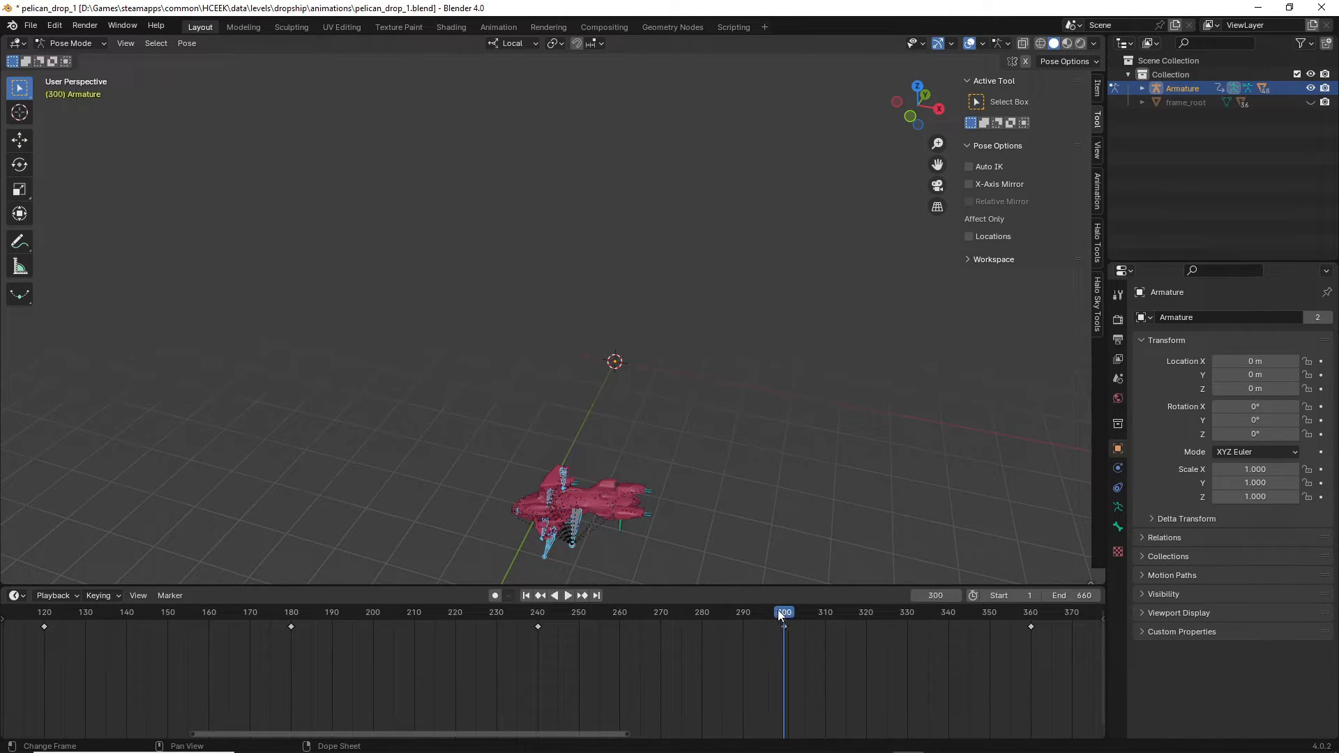
key("shift+grave")
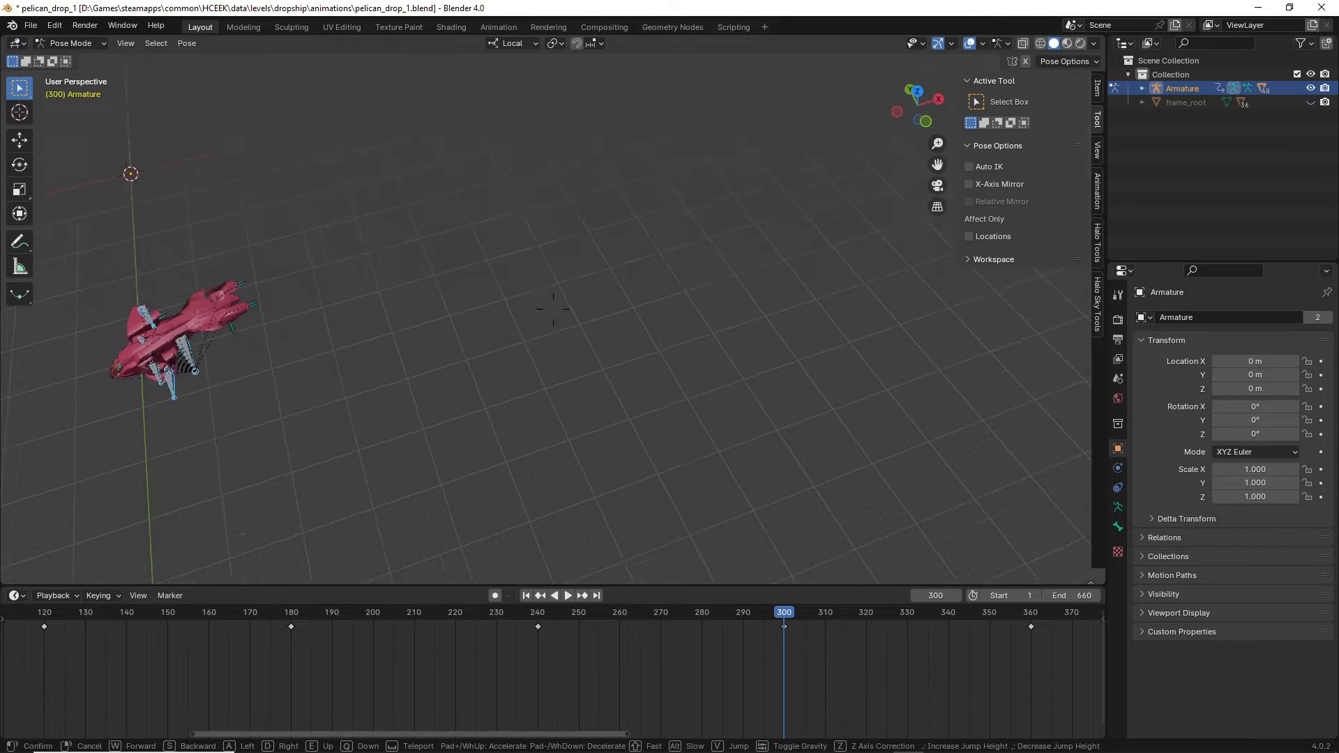
key("w")
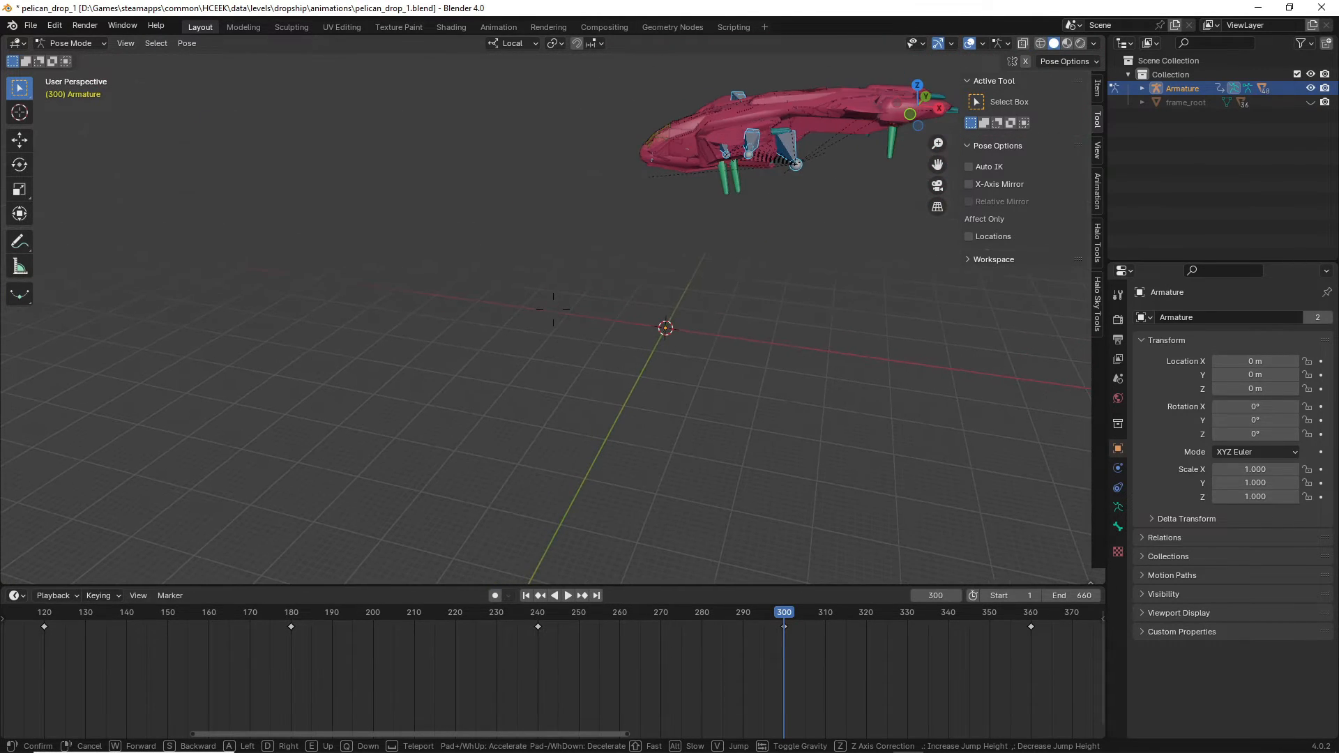
key("d")
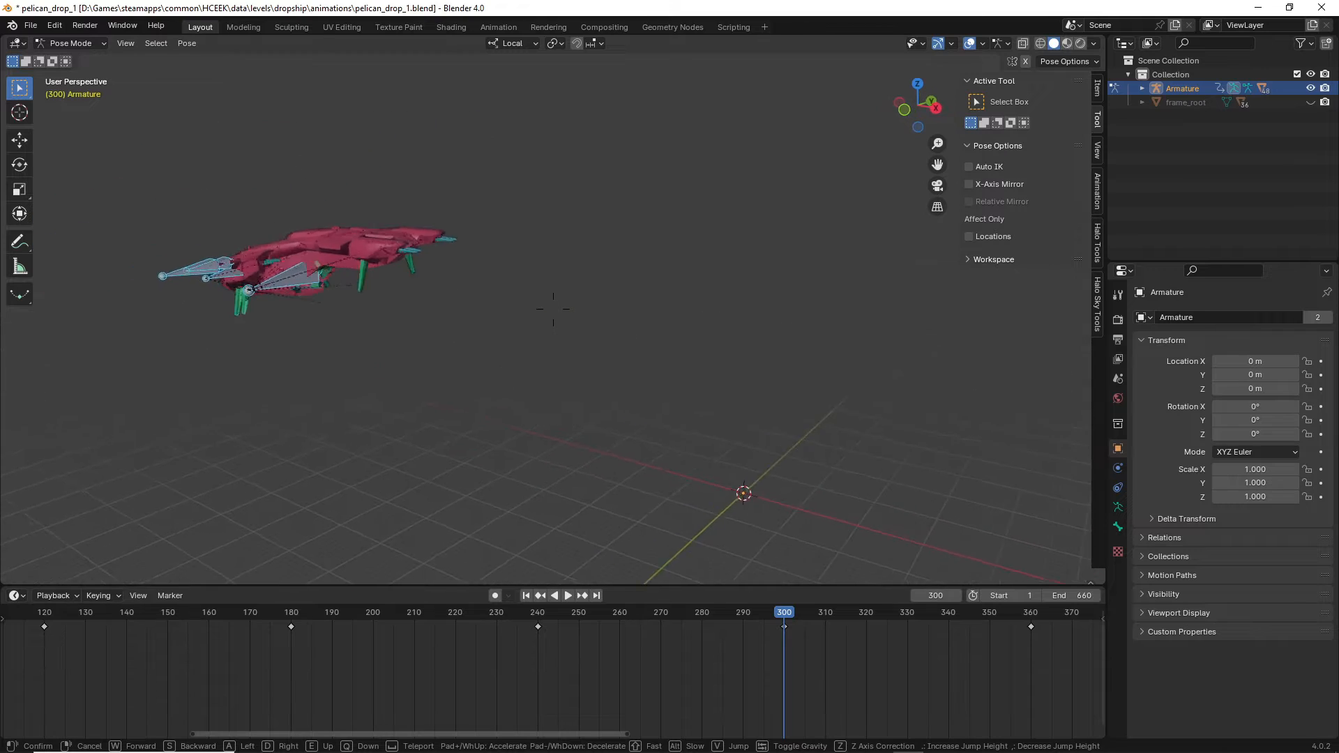
key("w")
key("a")
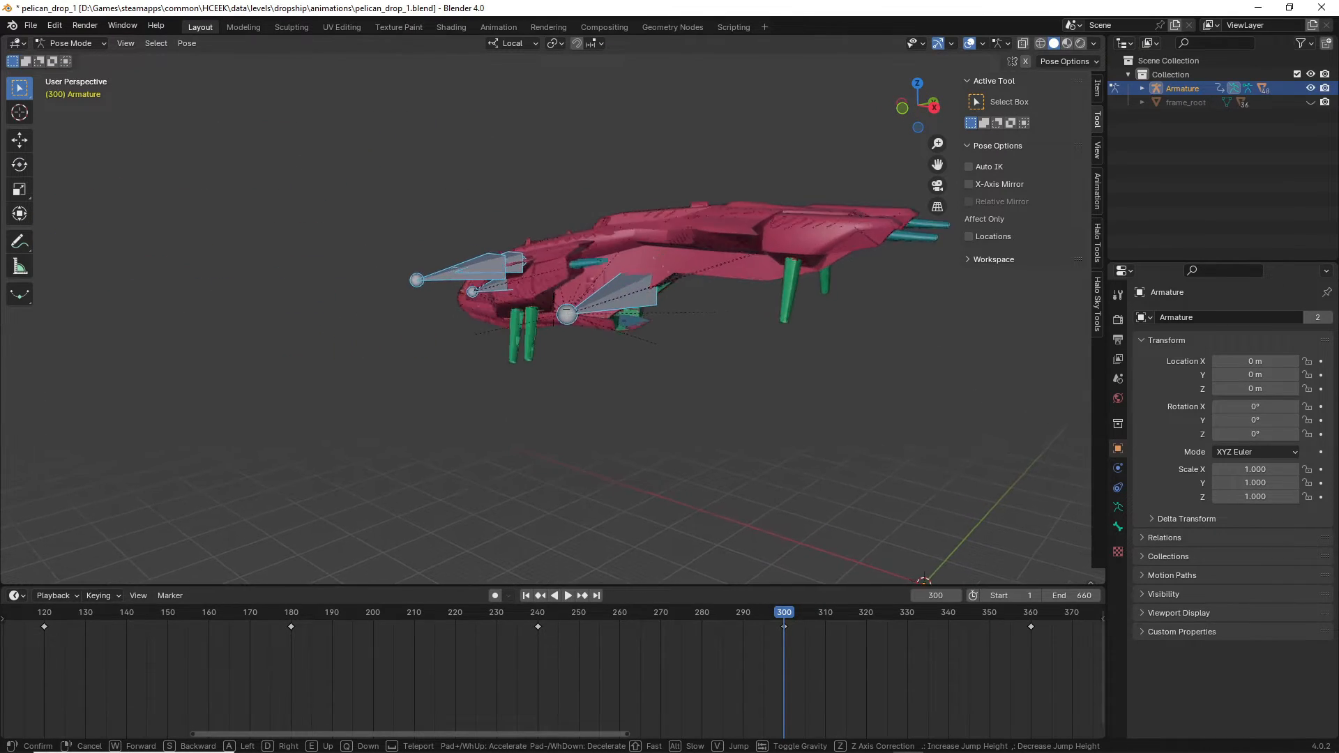
key("d")
key("s")
key("w")
key("a")
left_click(553, 308)
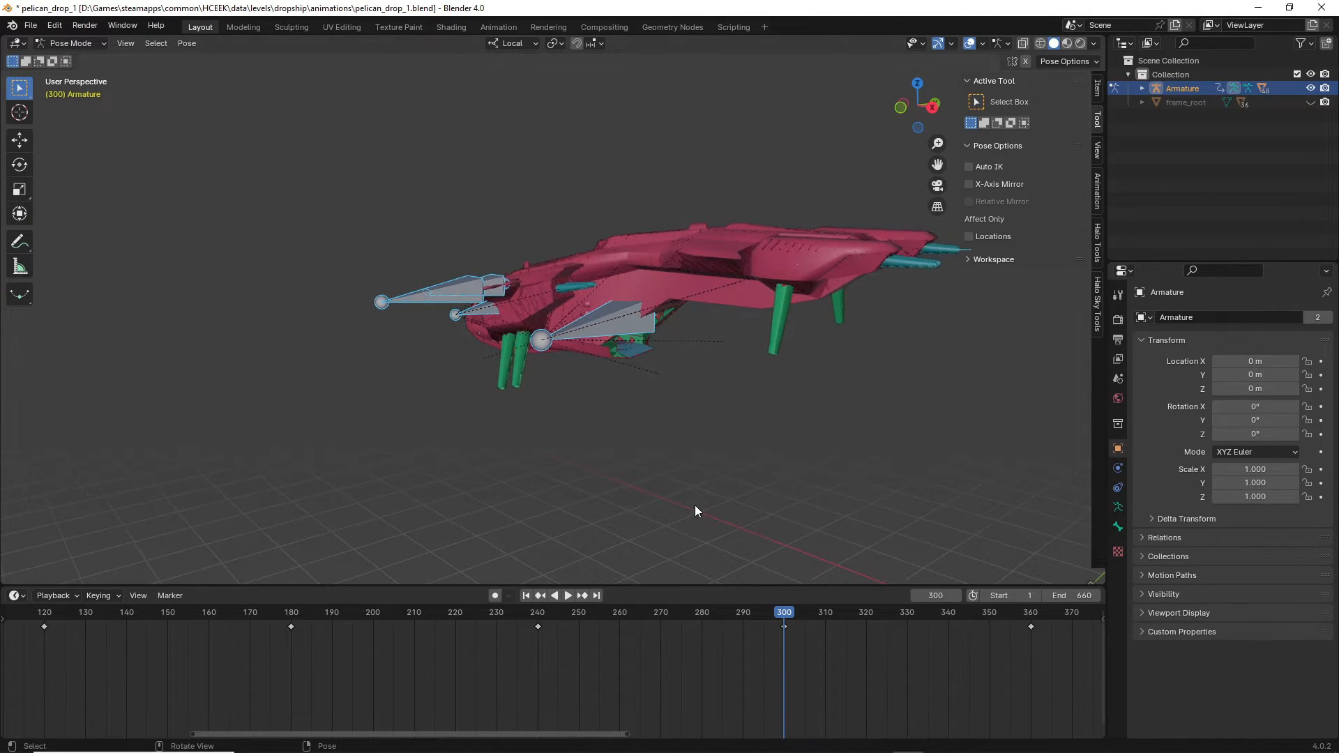
Scrub between frames 353 and 420 and play the animation to watch the pelican land.
left_click_drag(784, 615, 1002, 618)
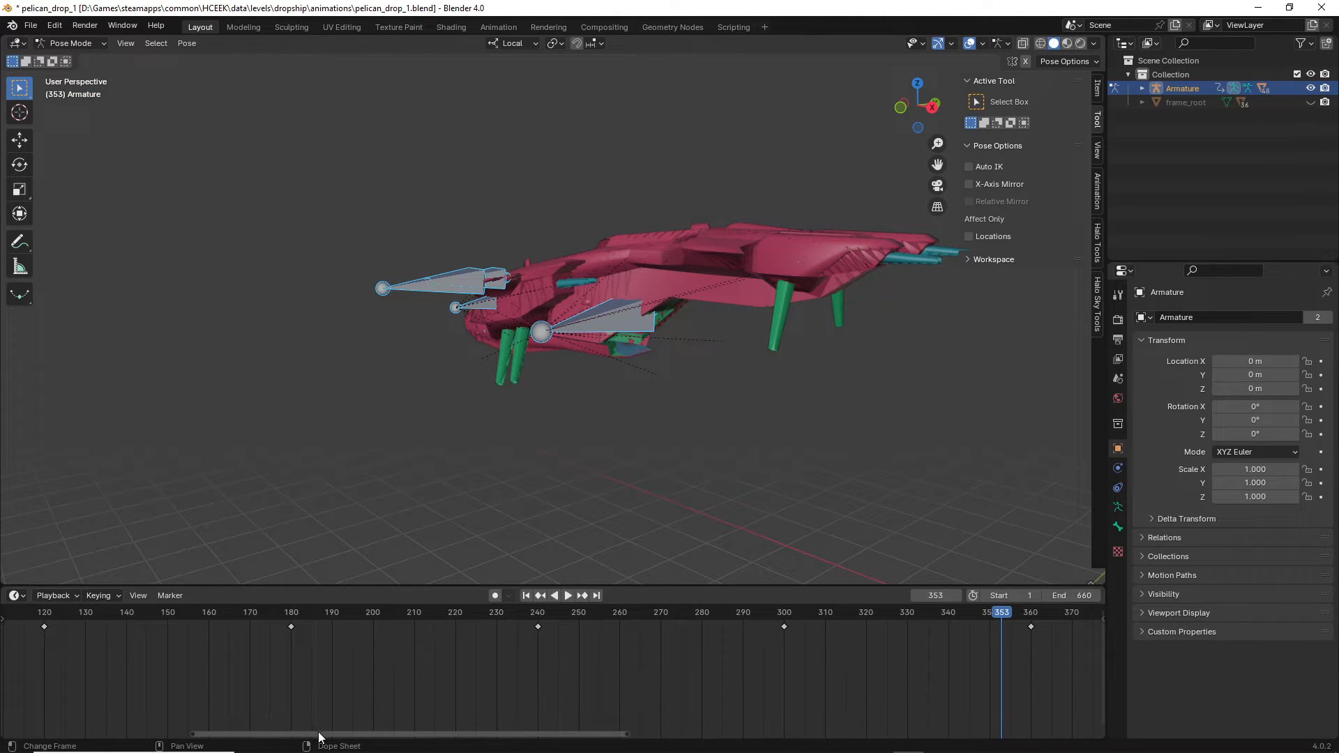
left_click_drag(318, 730, 500, 723)
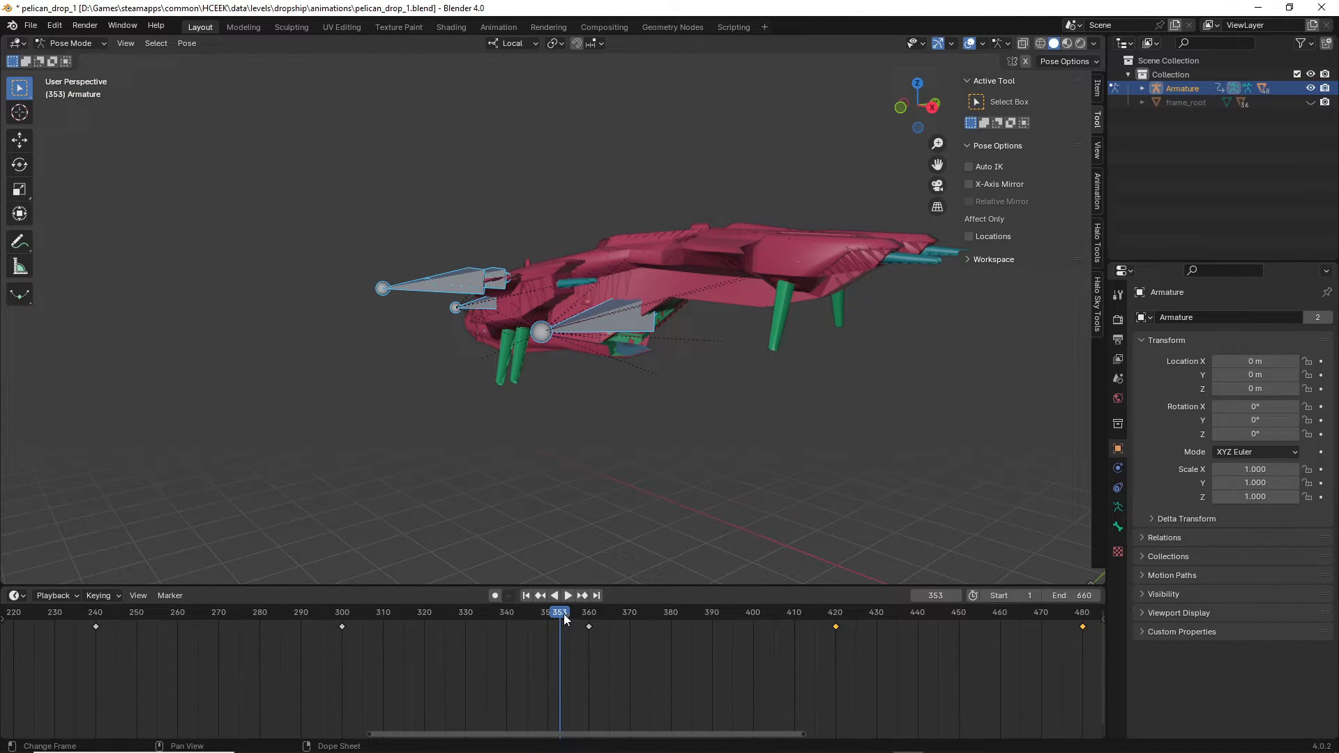
left_click_drag(564, 615, 465, 633)
key("space")
key("space")
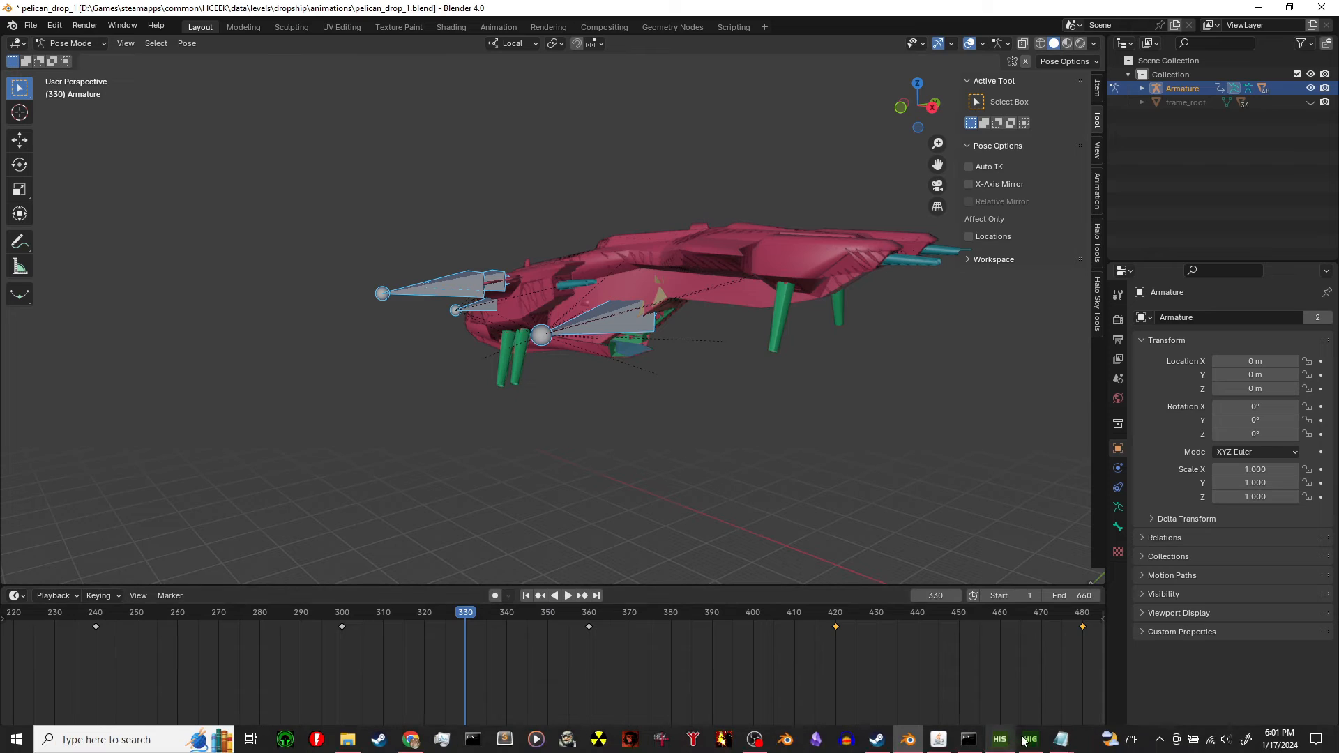
Add (sleep 330) after the custom_animation call, save, and bring the convo script alongside.
left_click(1060, 740)
left_click(1037, 656)
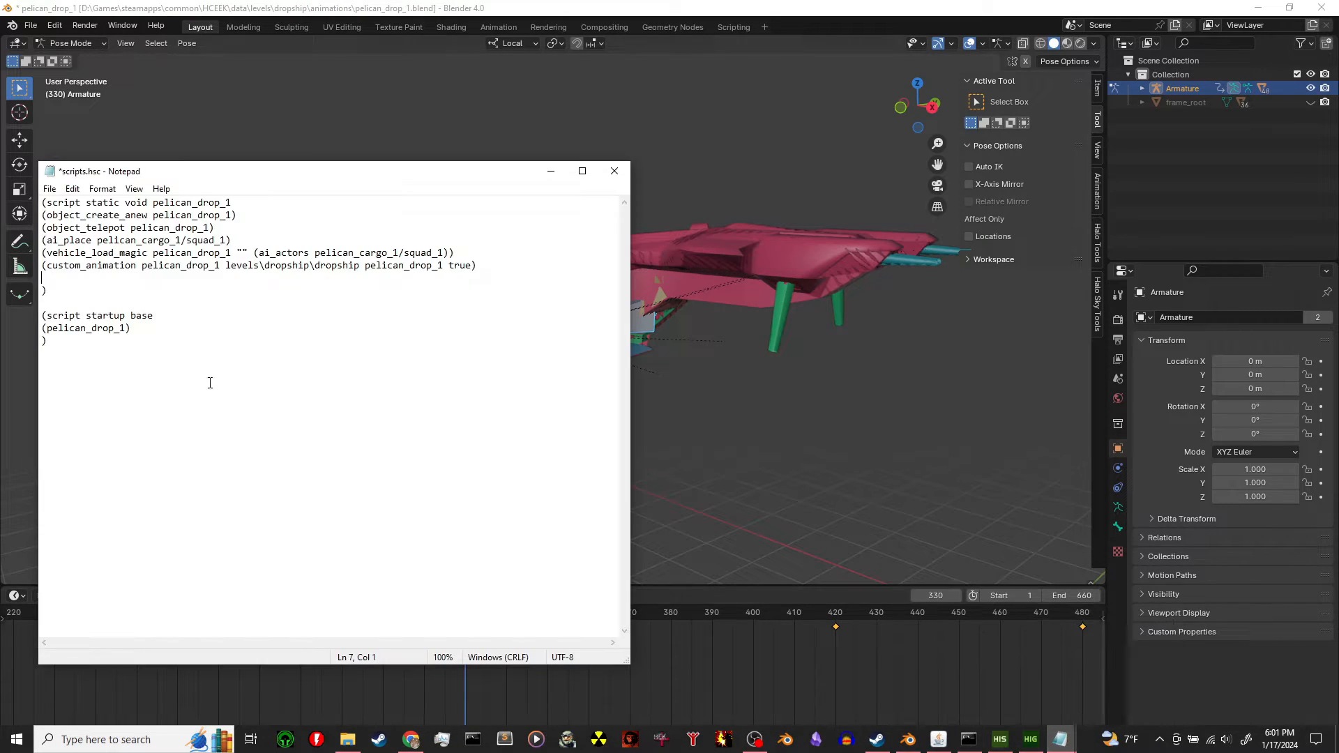
key("Return")
type("(s")
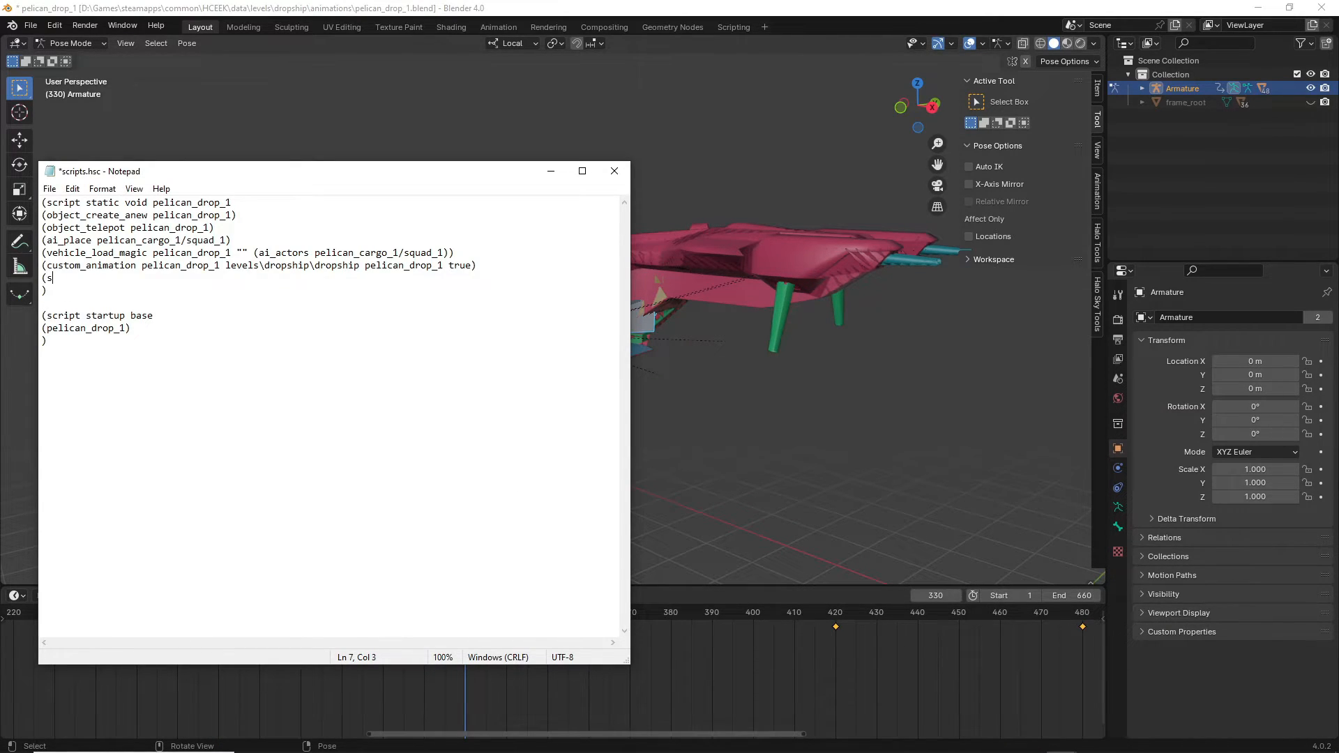
type("leep 330)")
key("ctrl+s")
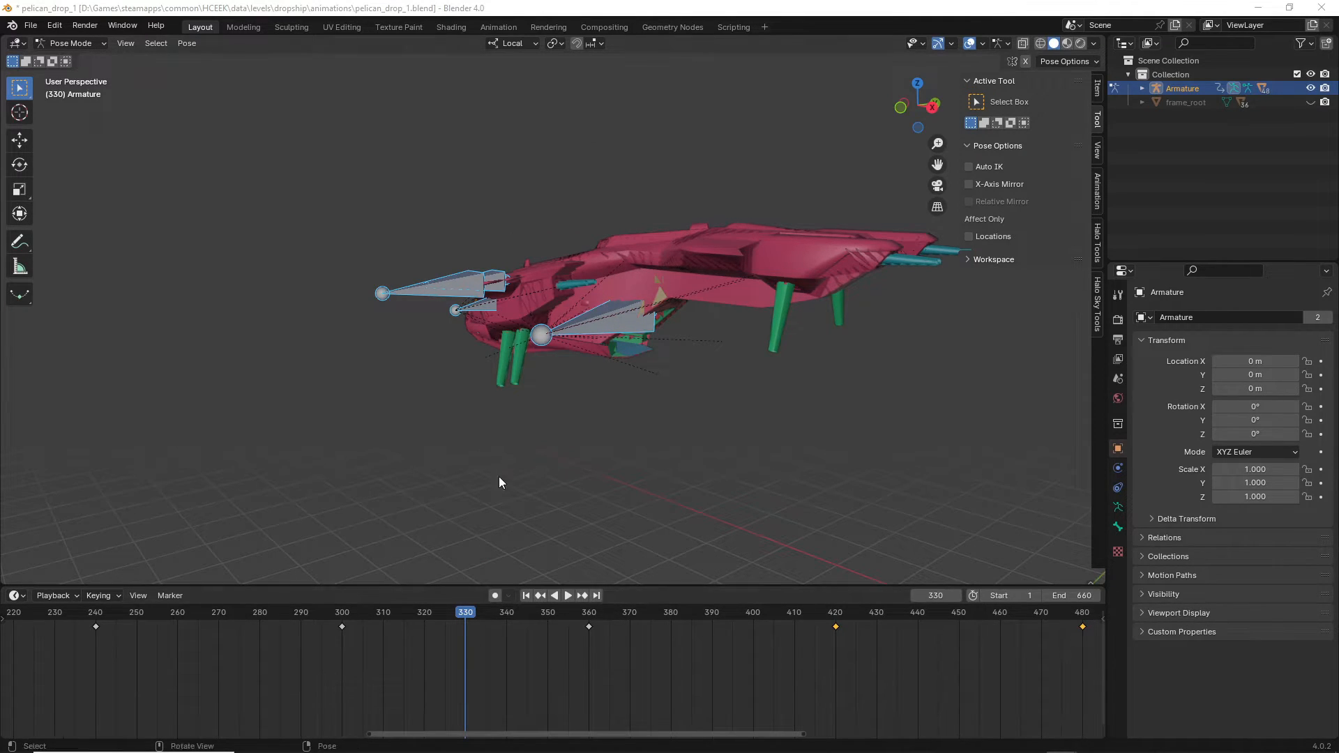
left_click_drag(520, 177, 516, 164)
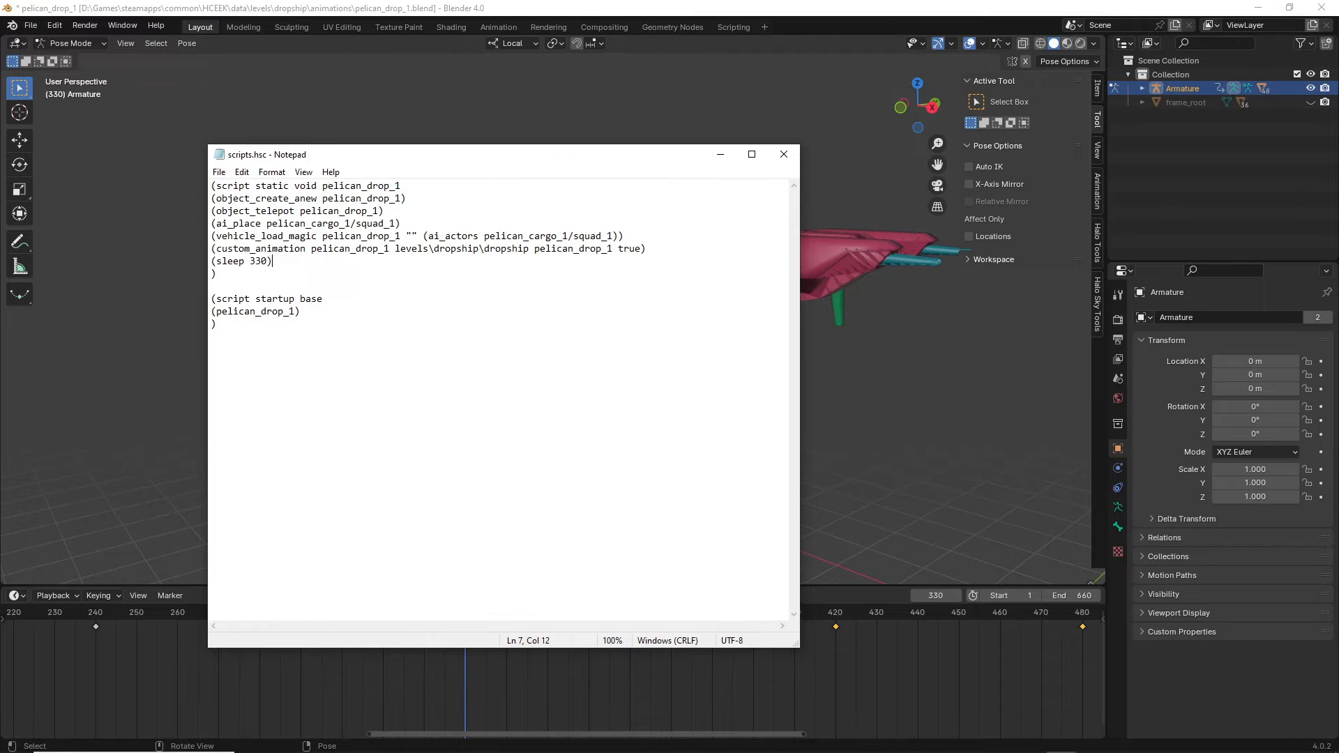
left_click(1061, 740)
left_click(1072, 706)
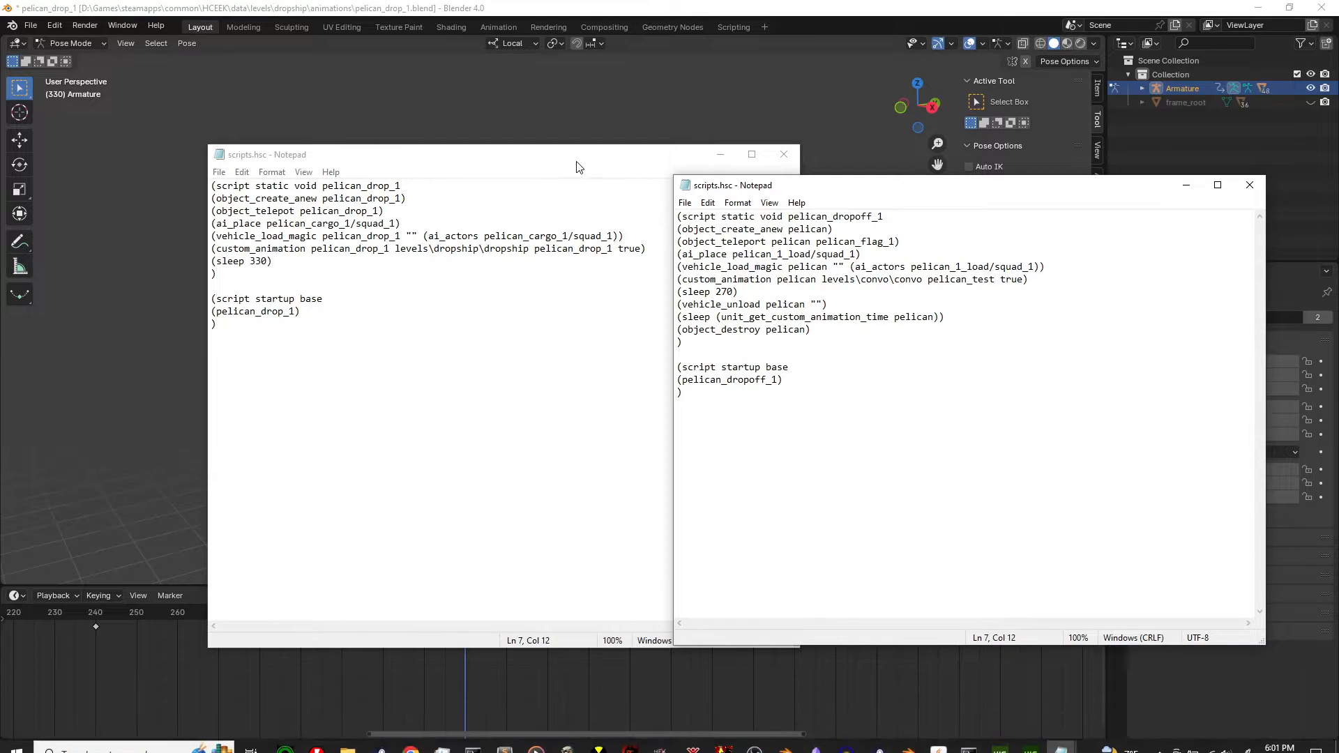
Add (vehicle_unload pelican_drop_1 "") after (sleep 330), save, and start a new line below.
left_click_drag(402, 154, 247, 153)
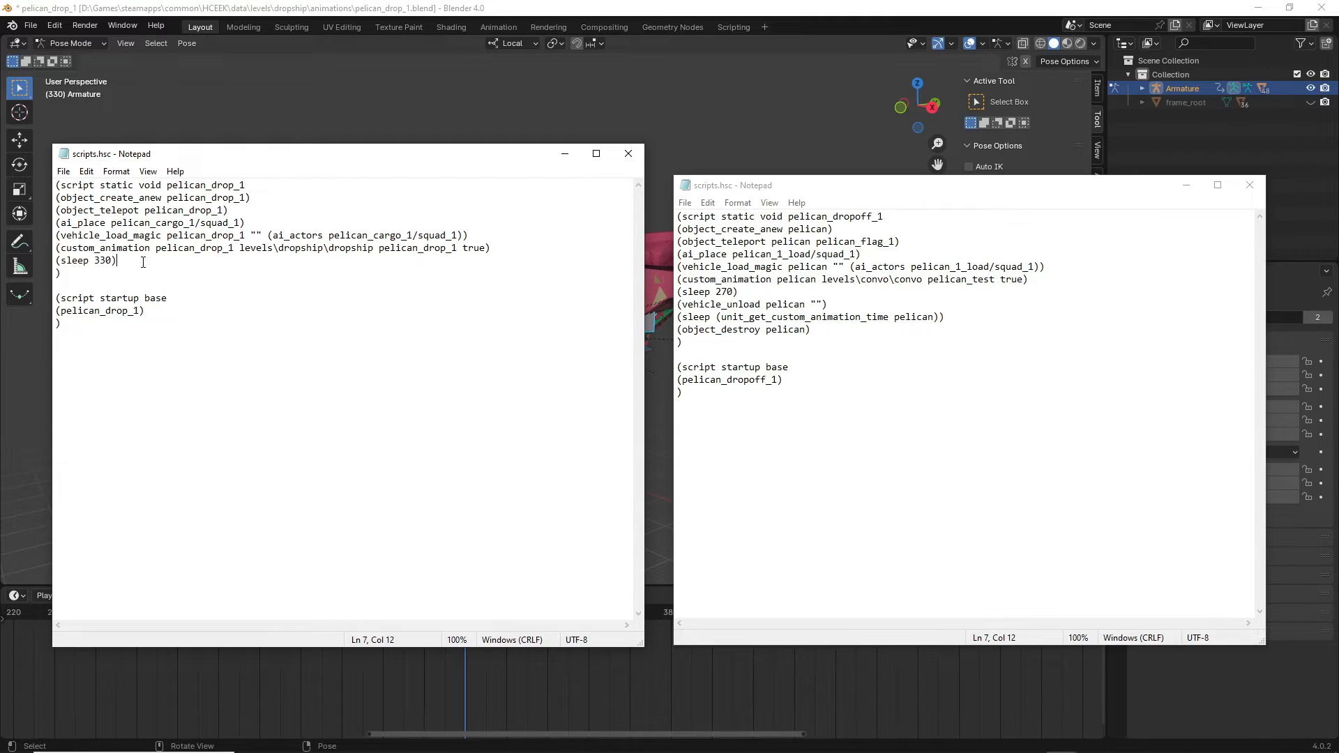
key("Return")
type("(")
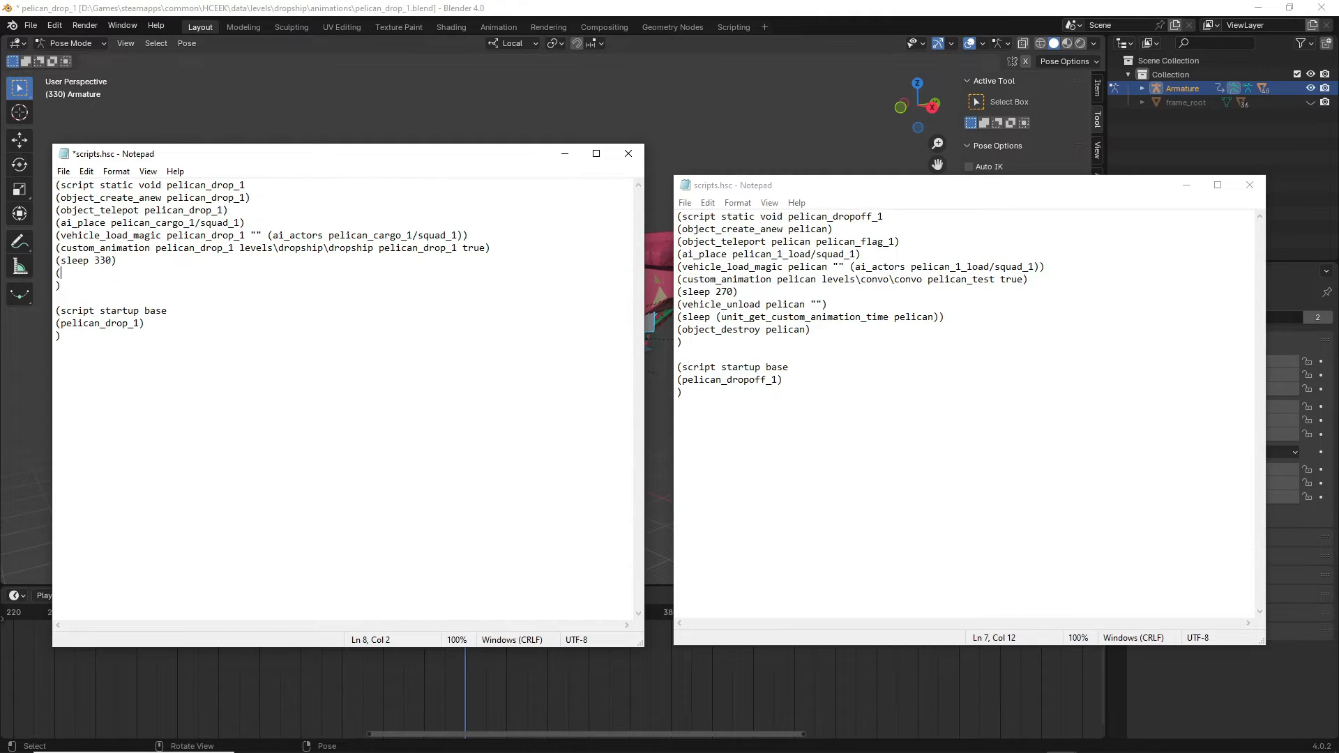
type("vehicle_unload pelican_drop_1 \"\"")
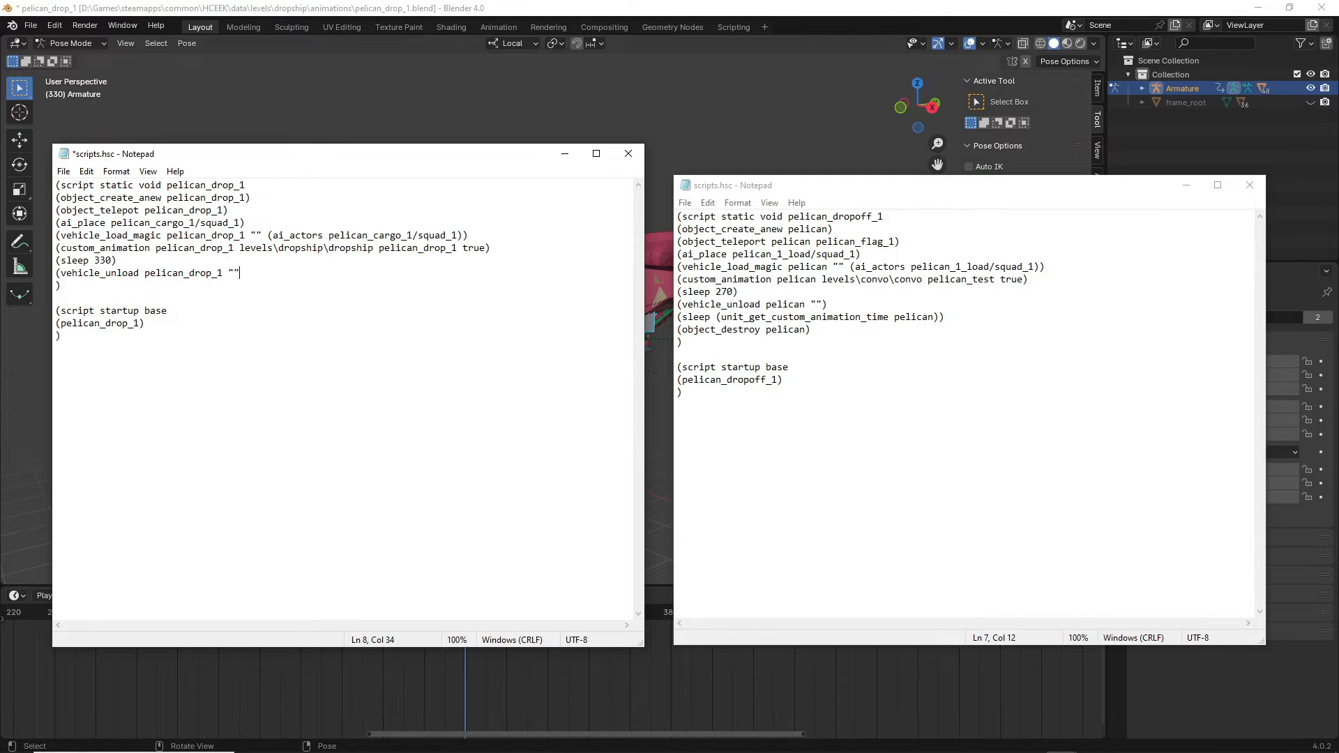
type(")")
key("ctrl+s")
key("Return")
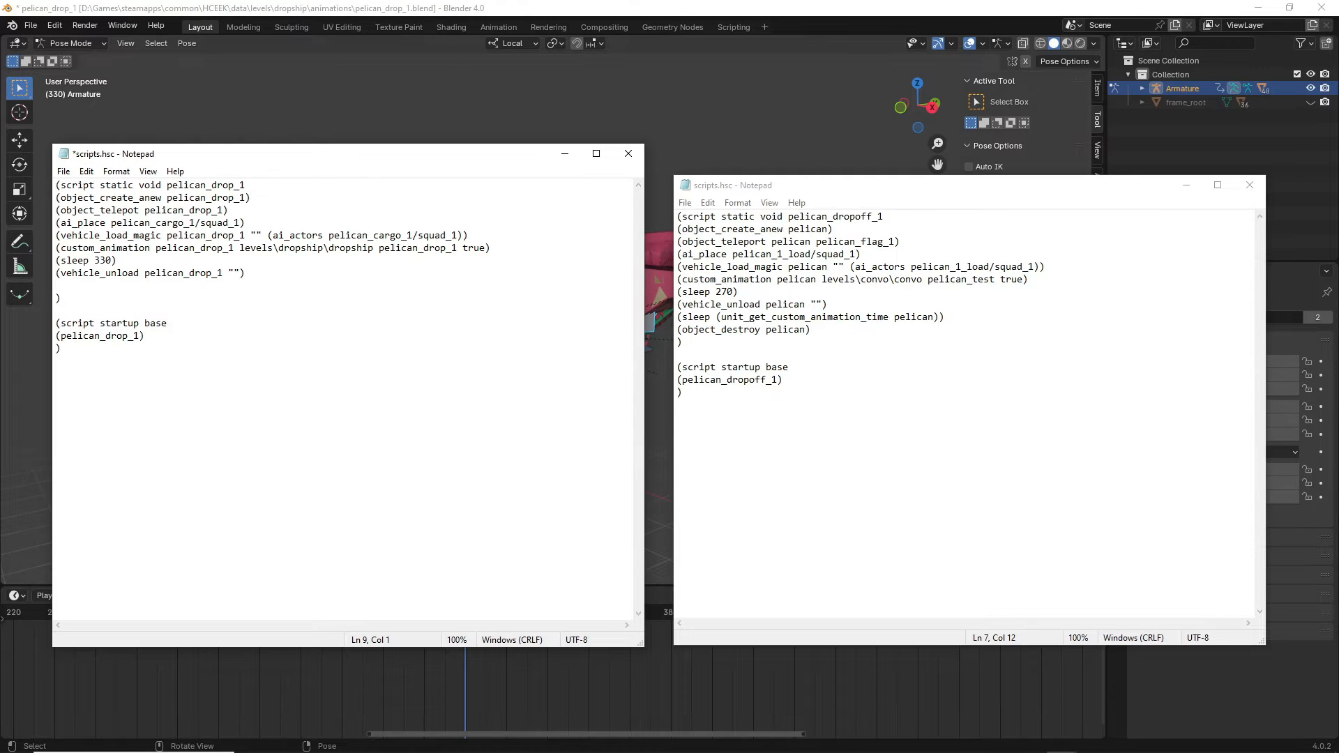
Paste the reference's sleep-until-custom-animation-time line into line 9 of pelican_drop_1.
left_click_drag(963, 318, 676, 318)
key("ctrl+c")
left_click(104, 290)
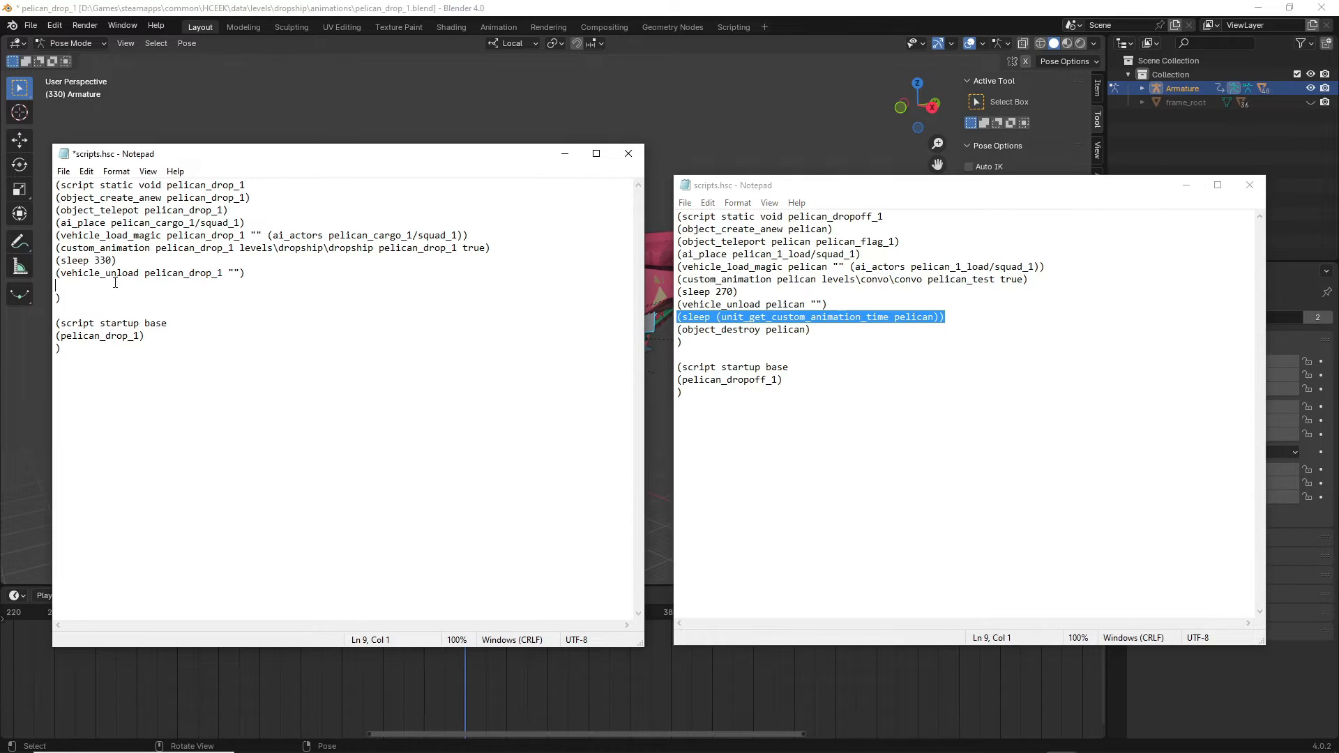
key("ctrl+v")
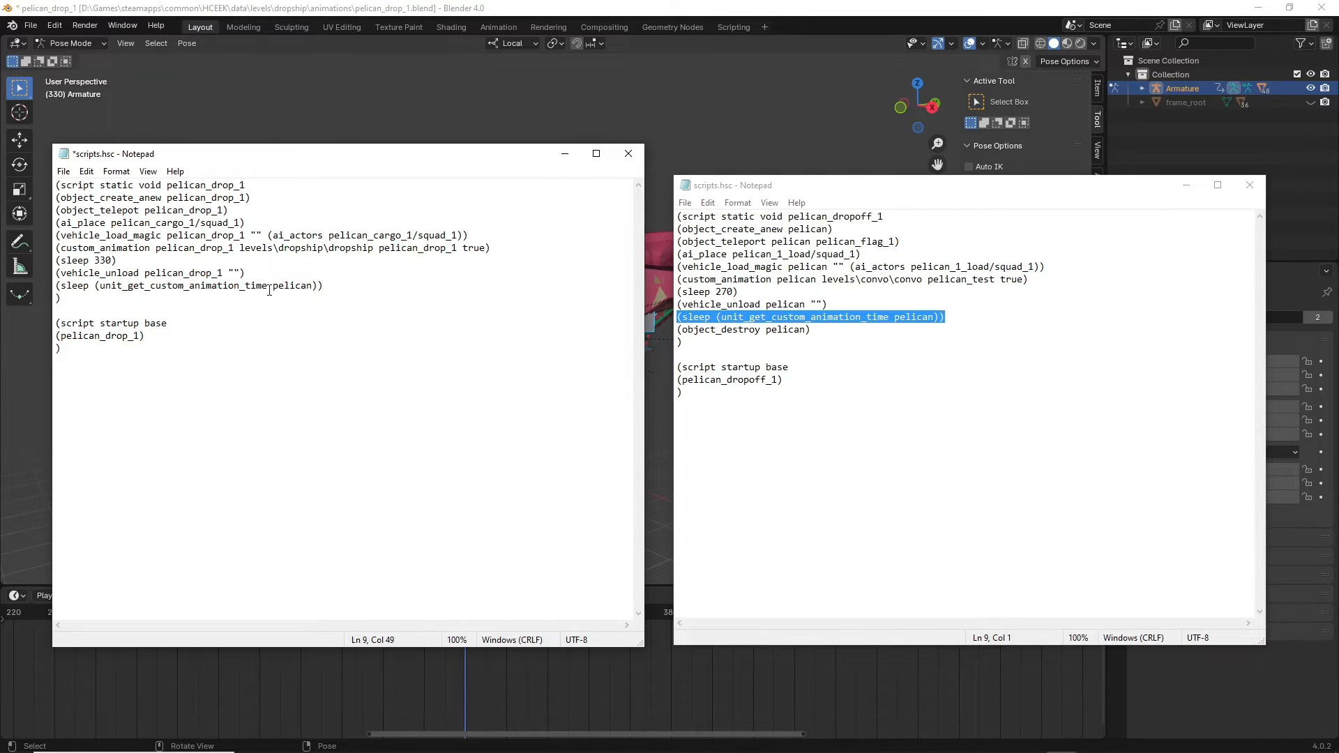
left_click_drag(268, 287, 196, 286)
left_click(195, 286)
left_click(313, 290)
Copy (object_destroy pelican) from the reference and paste it on a new line 10.
left_click(781, 343)
left_click_drag(812, 330, 678, 330)
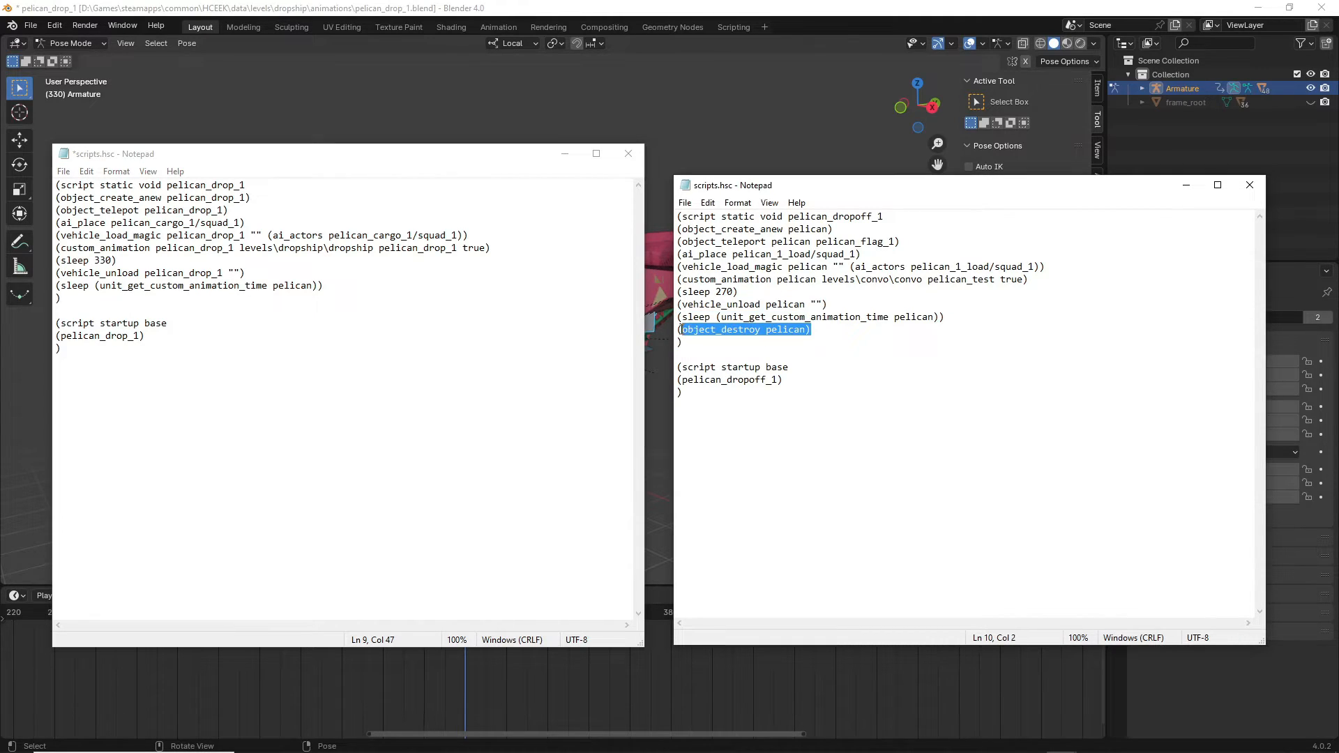
key("ctrl+c")
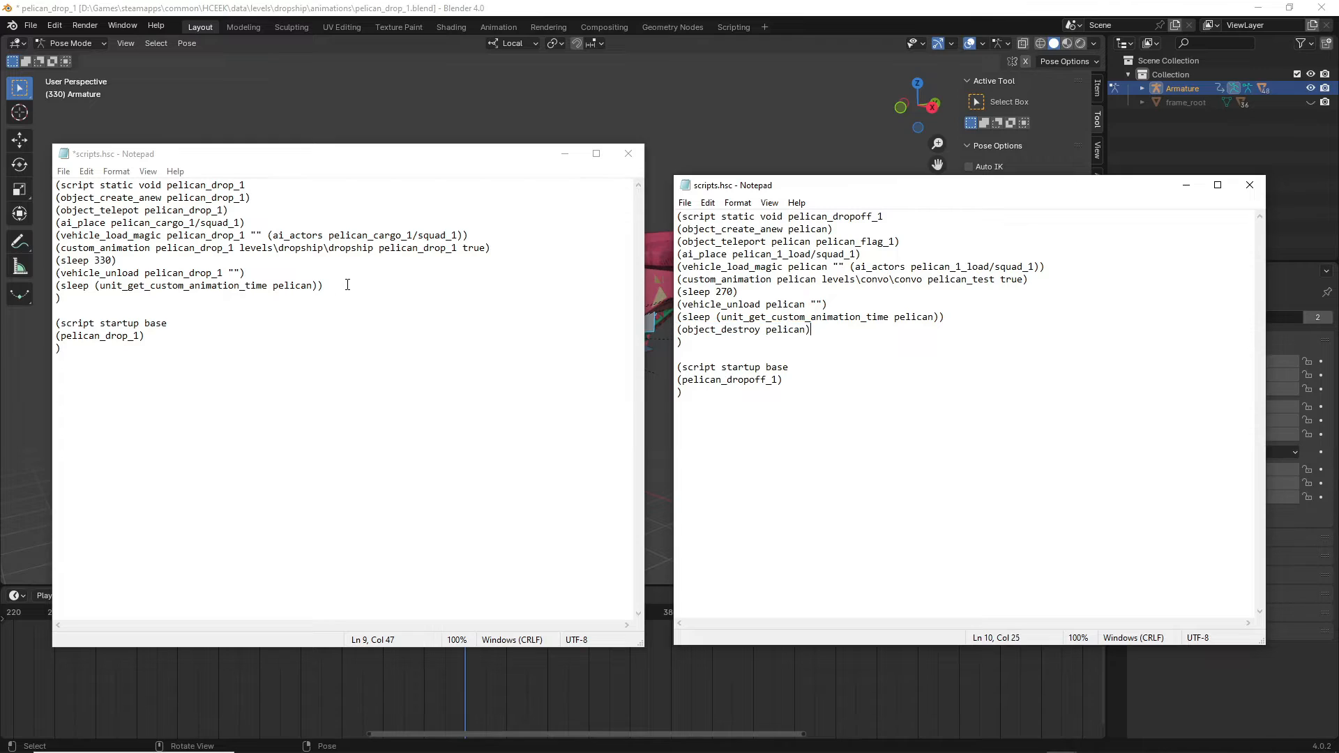
left_click(427, 283)
key("Return")
key("ctrl+v")
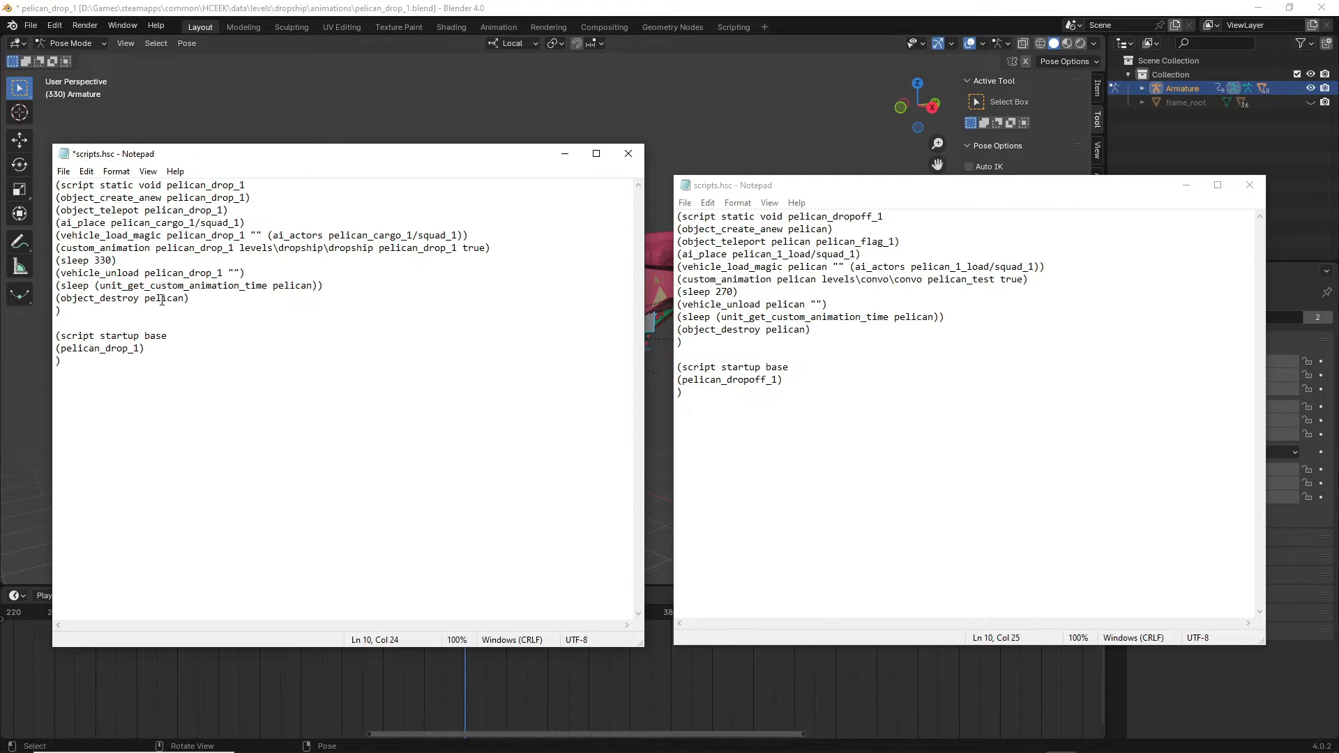
Change pelican to pelican_drop_1 on lines 9 and 10, then save.
left_click(71, 286)
left_click_drag(96, 285, 317, 291)
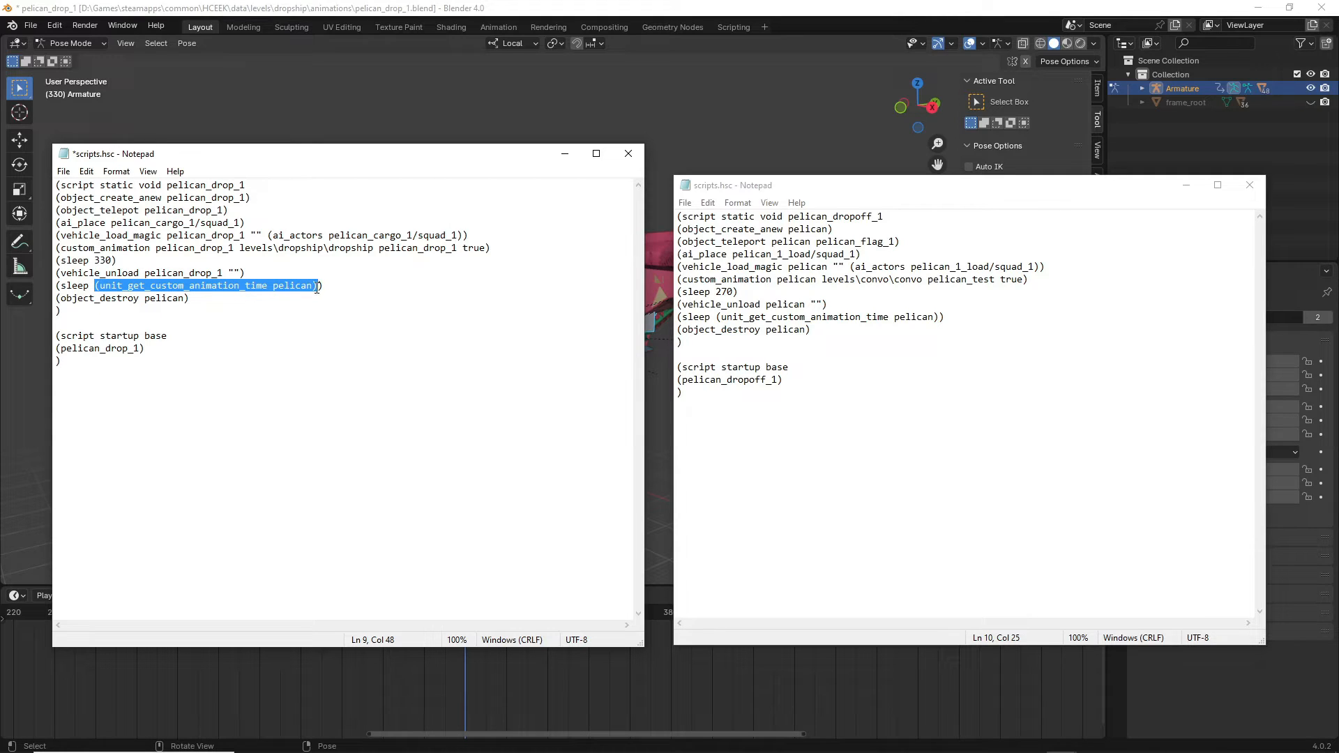
left_click(314, 286)
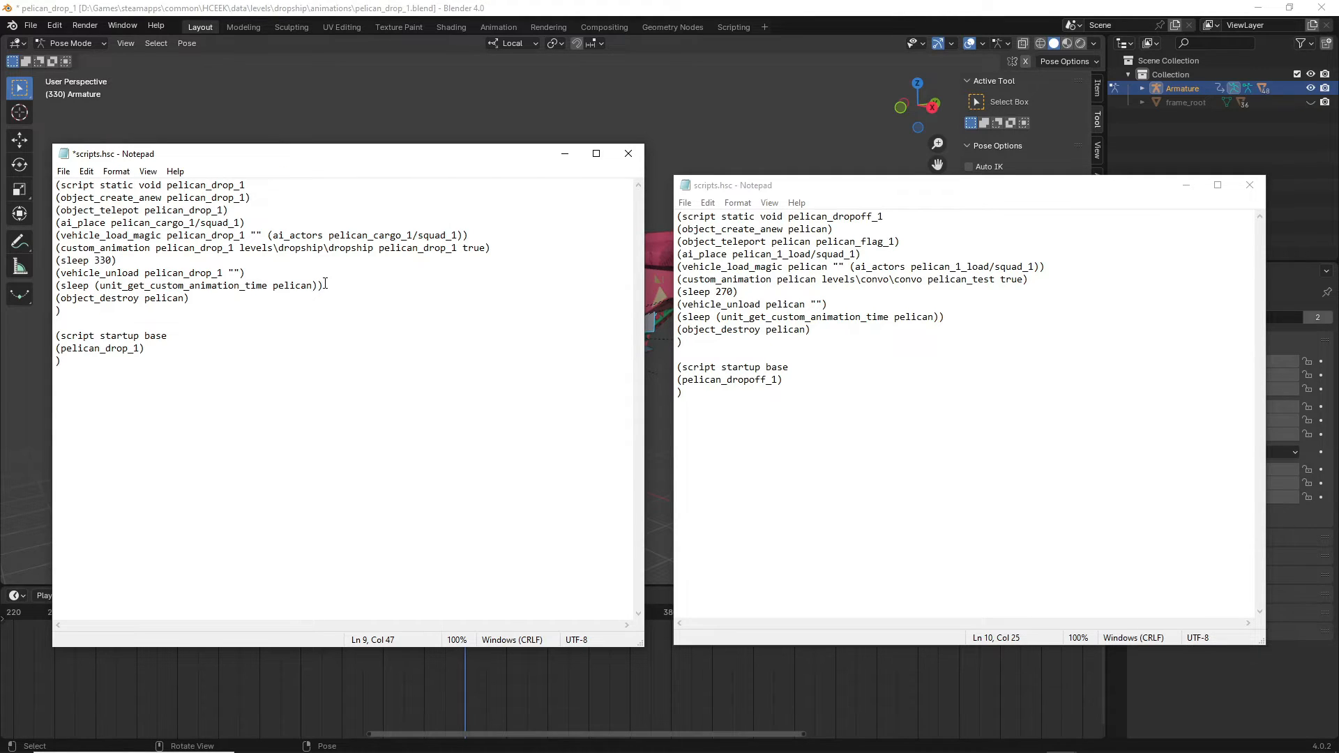
type("_drop_1")
left_click(185, 299)
type("_drop_1")
key("ctrl+s")
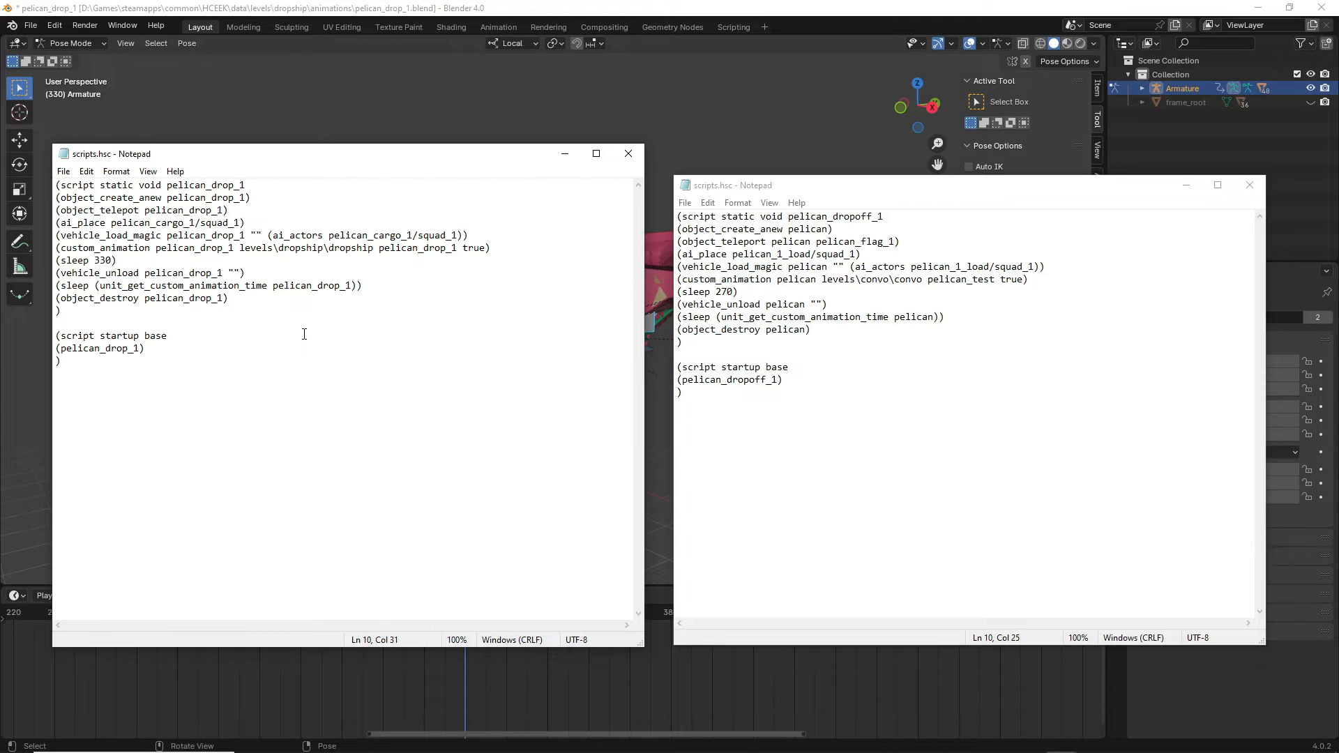
Check the startup script's pelican_drop_1 call, close the convo script, and minimize Blender.
left_click_drag(143, 348, 52, 348)
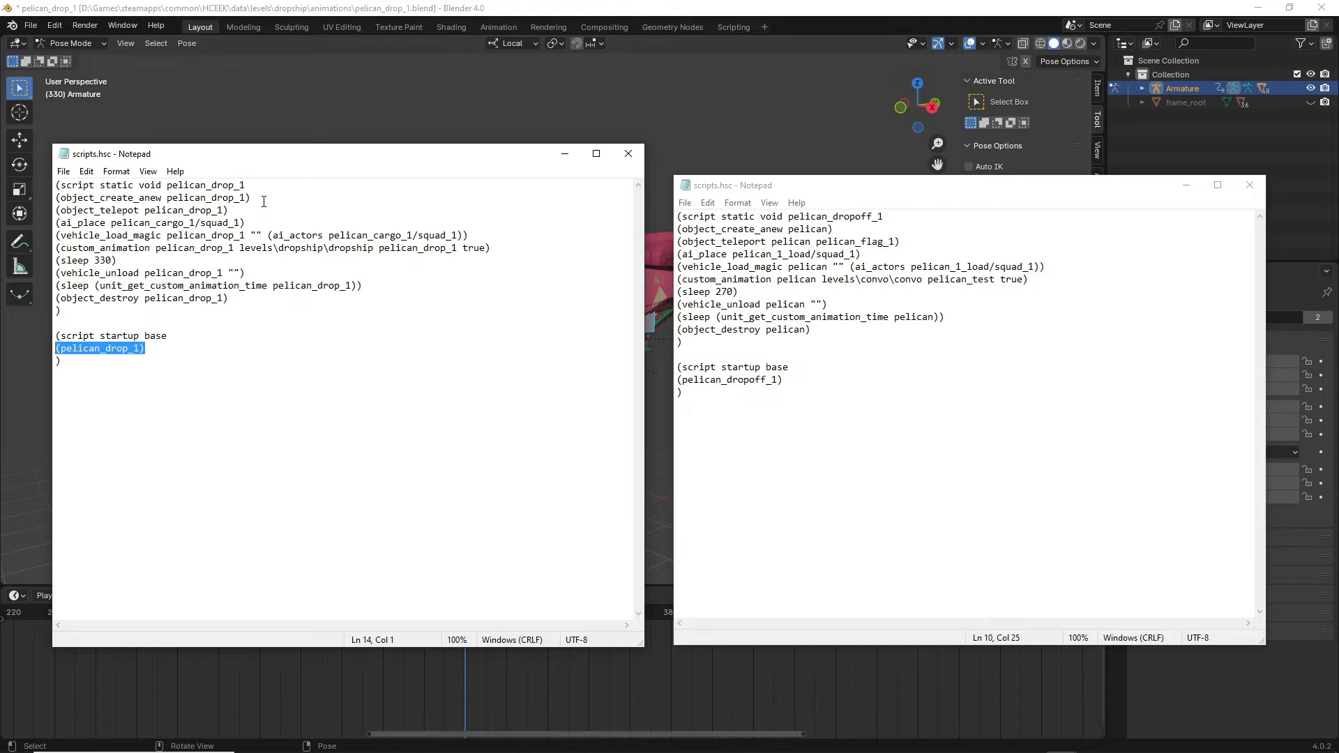
left_click(379, 356)
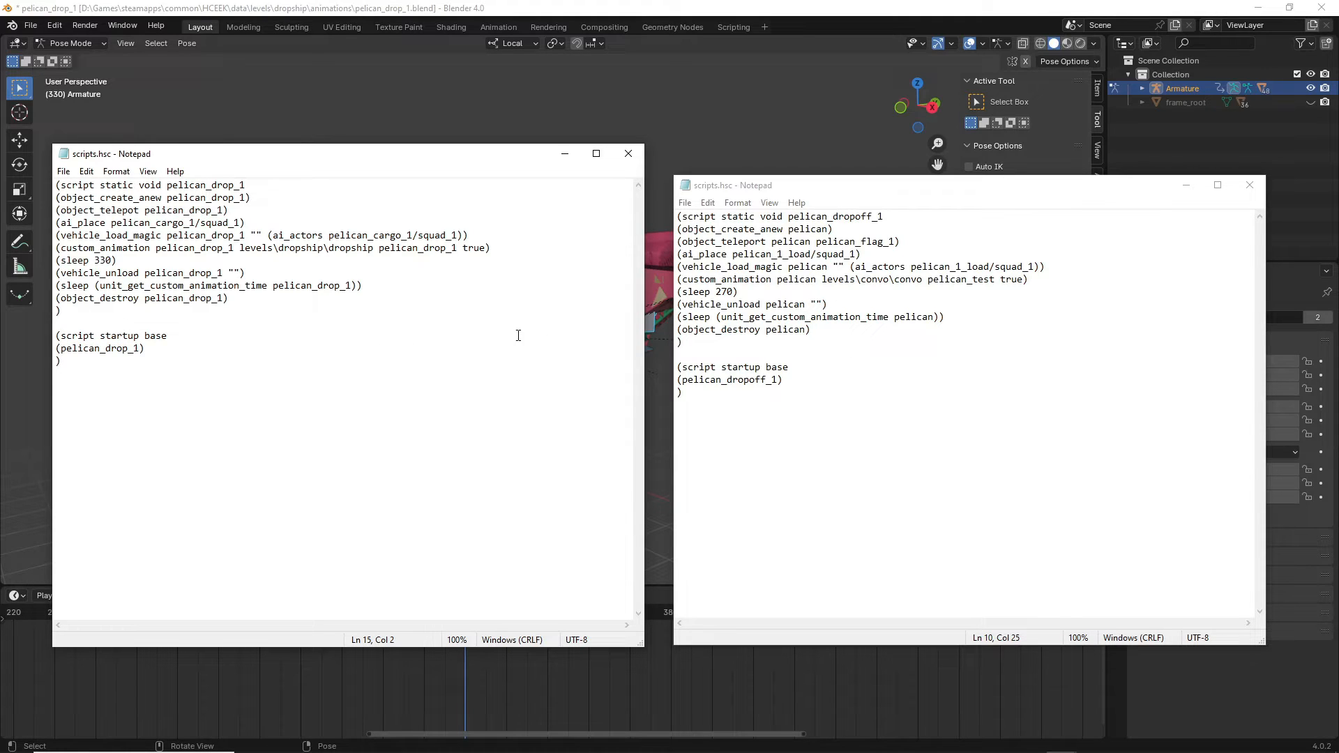
left_click(1250, 185)
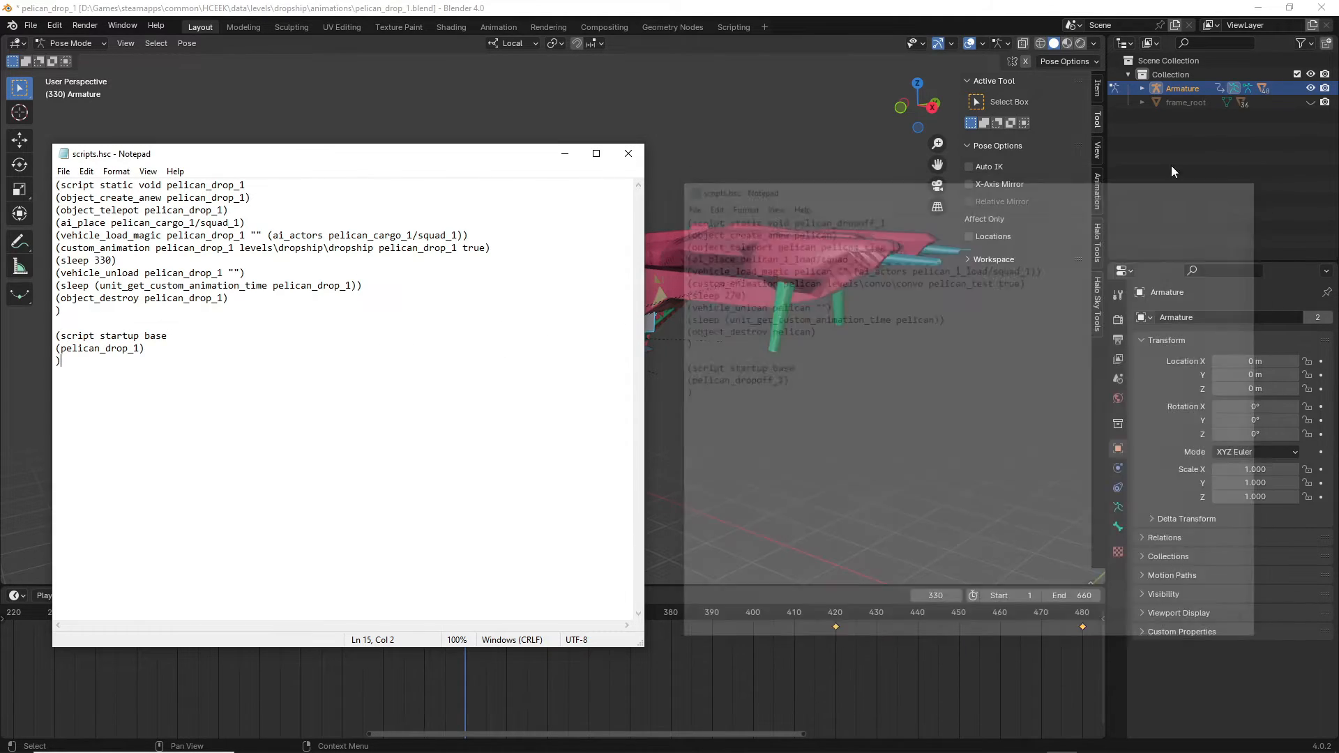
left_click(1258, 8)
Compile in Sapien, correct object_telepot to object_teleport on line 3, and recompile.
left_click(694, 39)
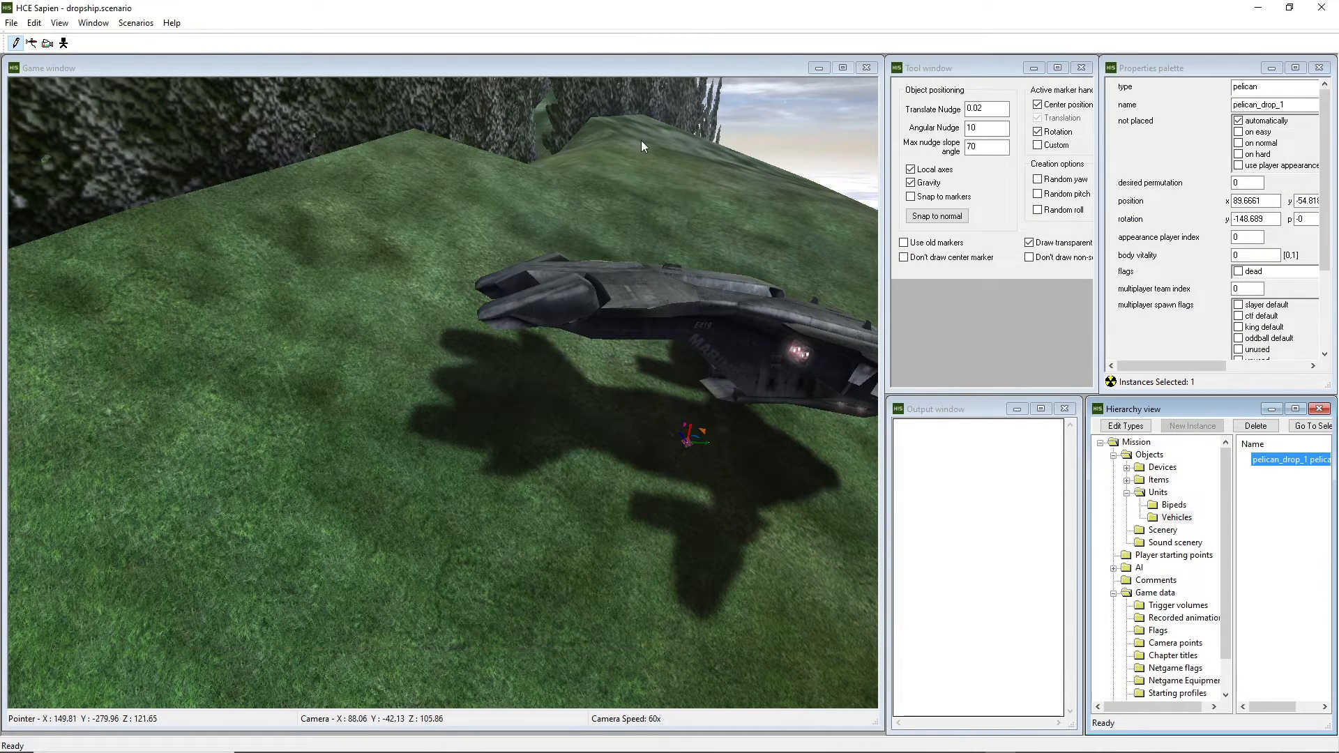
key("ctrl+s")
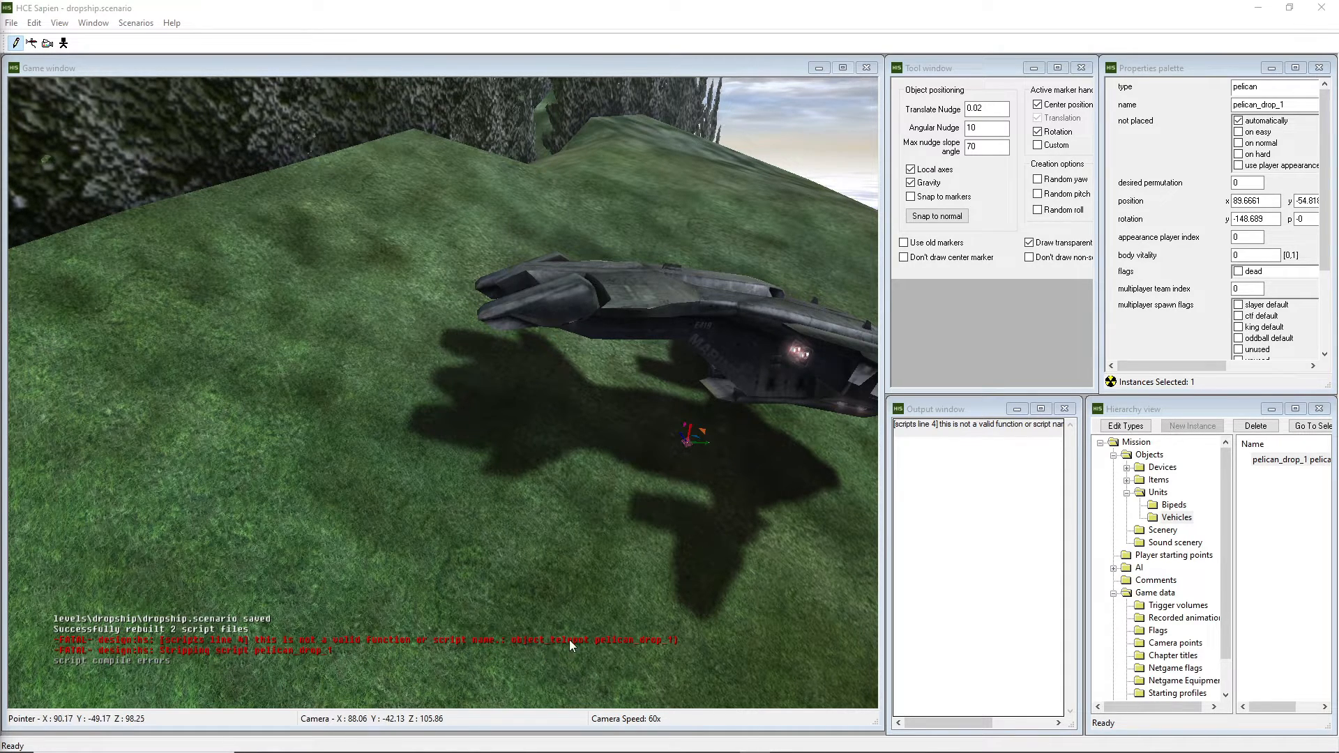
left_click(1058, 739)
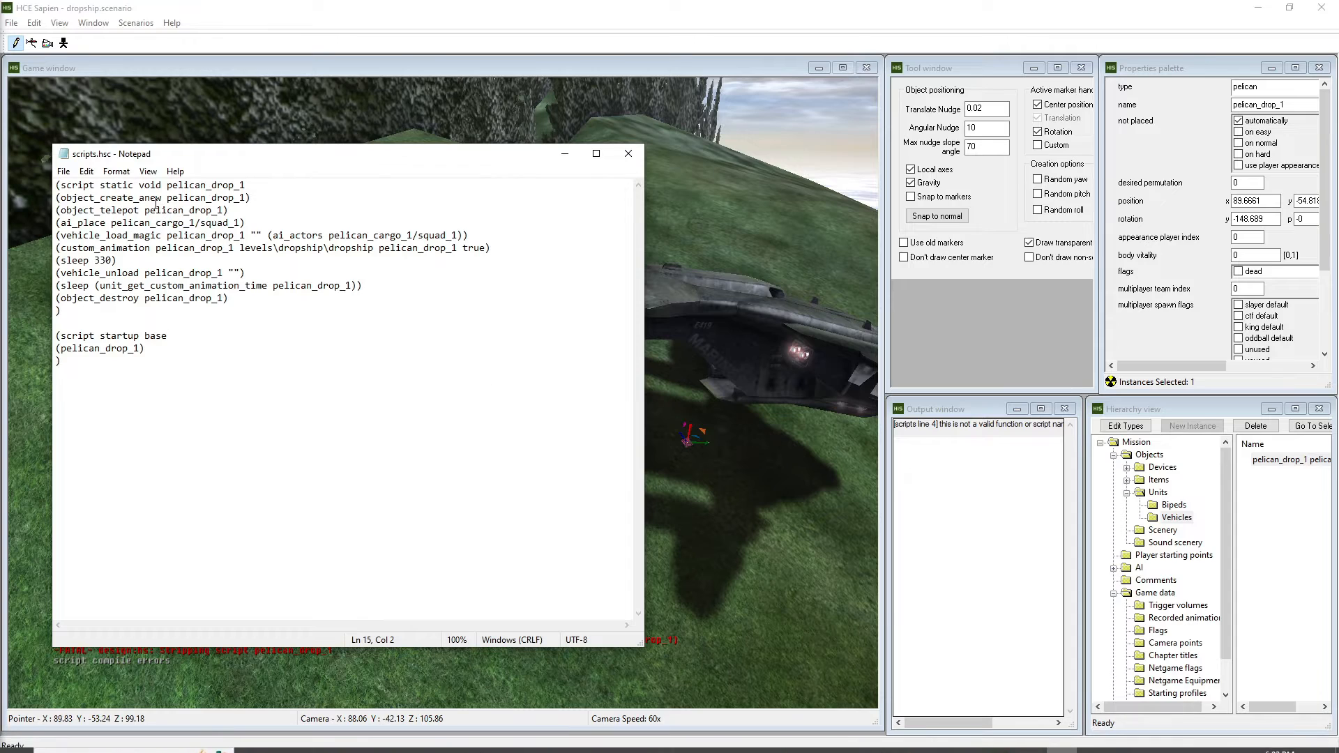
left_click(129, 210)
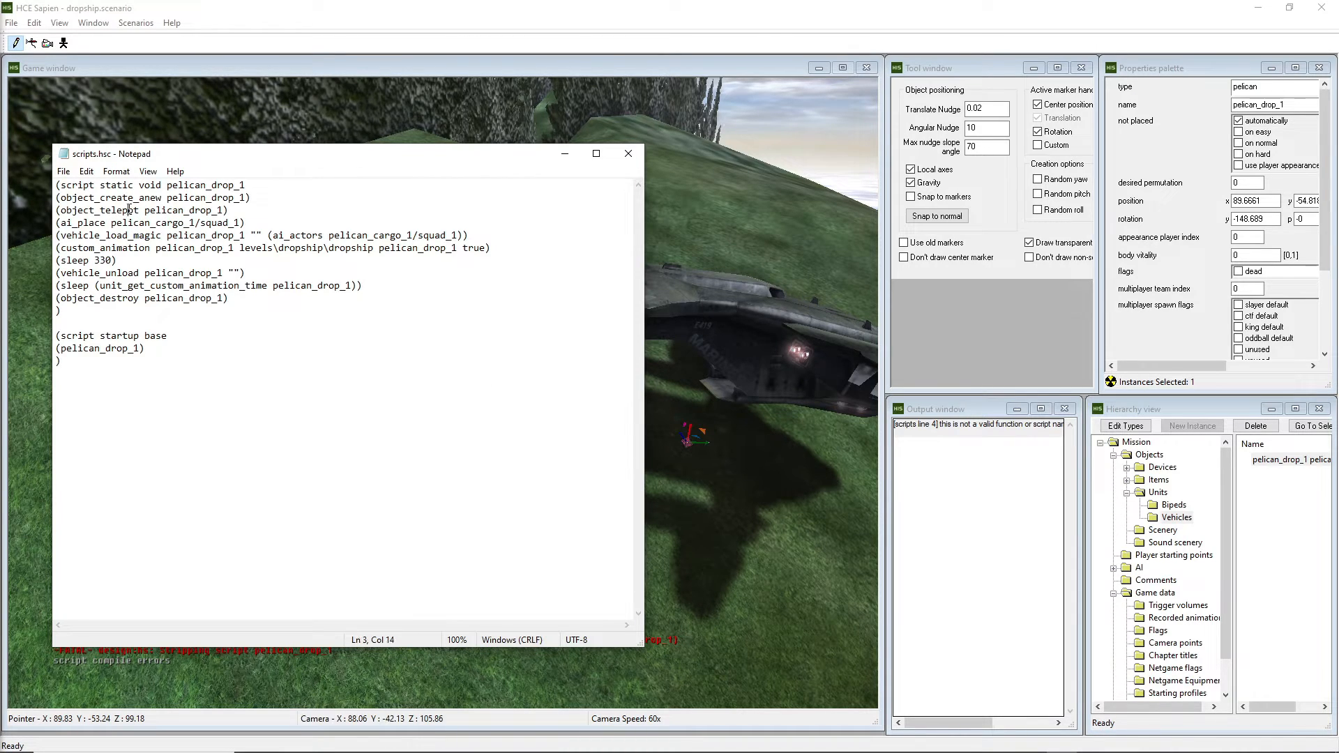
key("Right")
type("r")
left_click(383, 14)
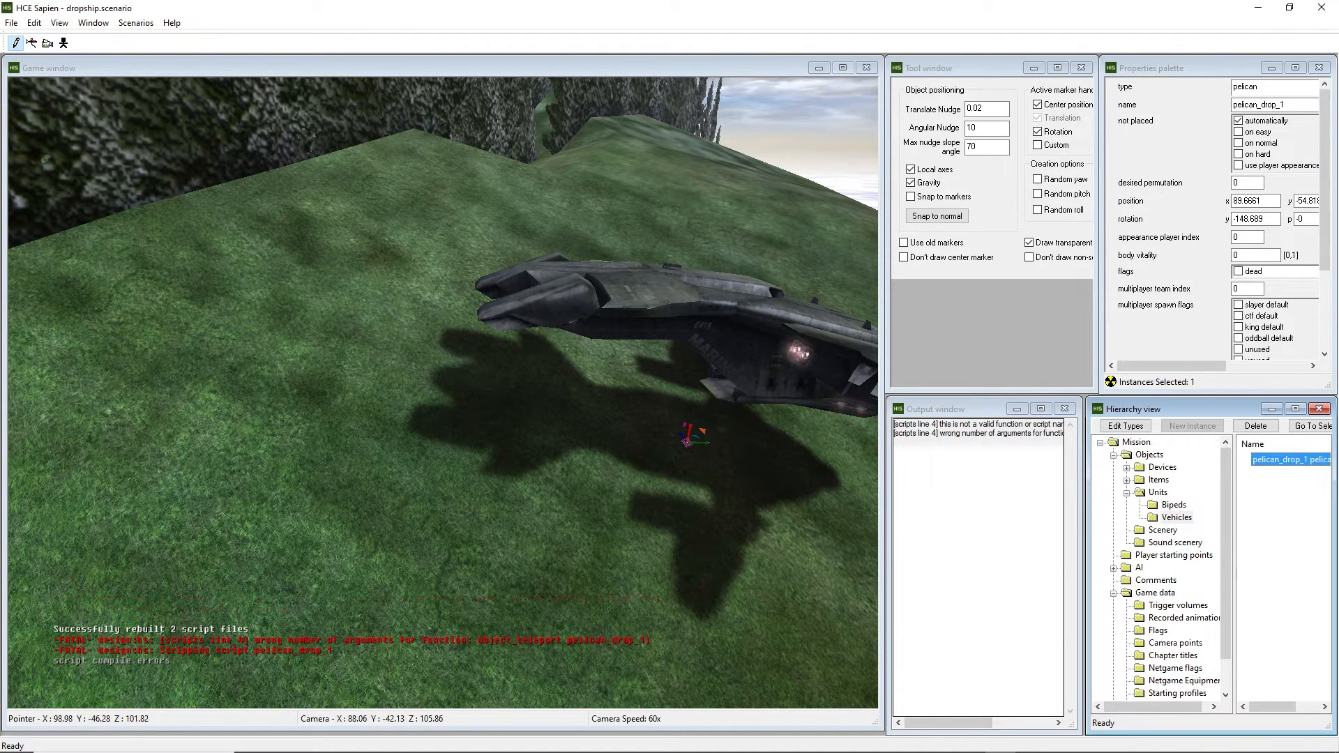
left_click(471, 747)
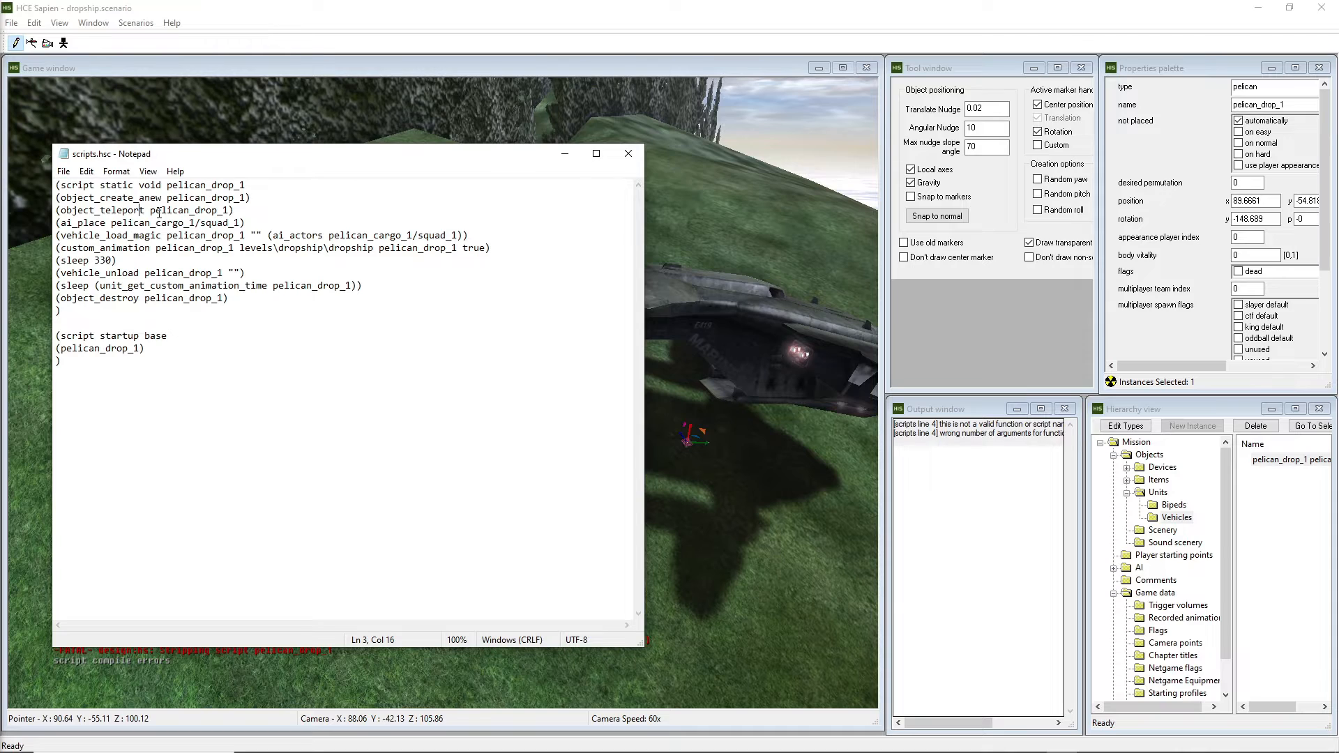
left_click(232, 210)
Add pelican_flag_1 to the object_teleport line in scripts.hsc and save the script.
left_click(1158, 631)
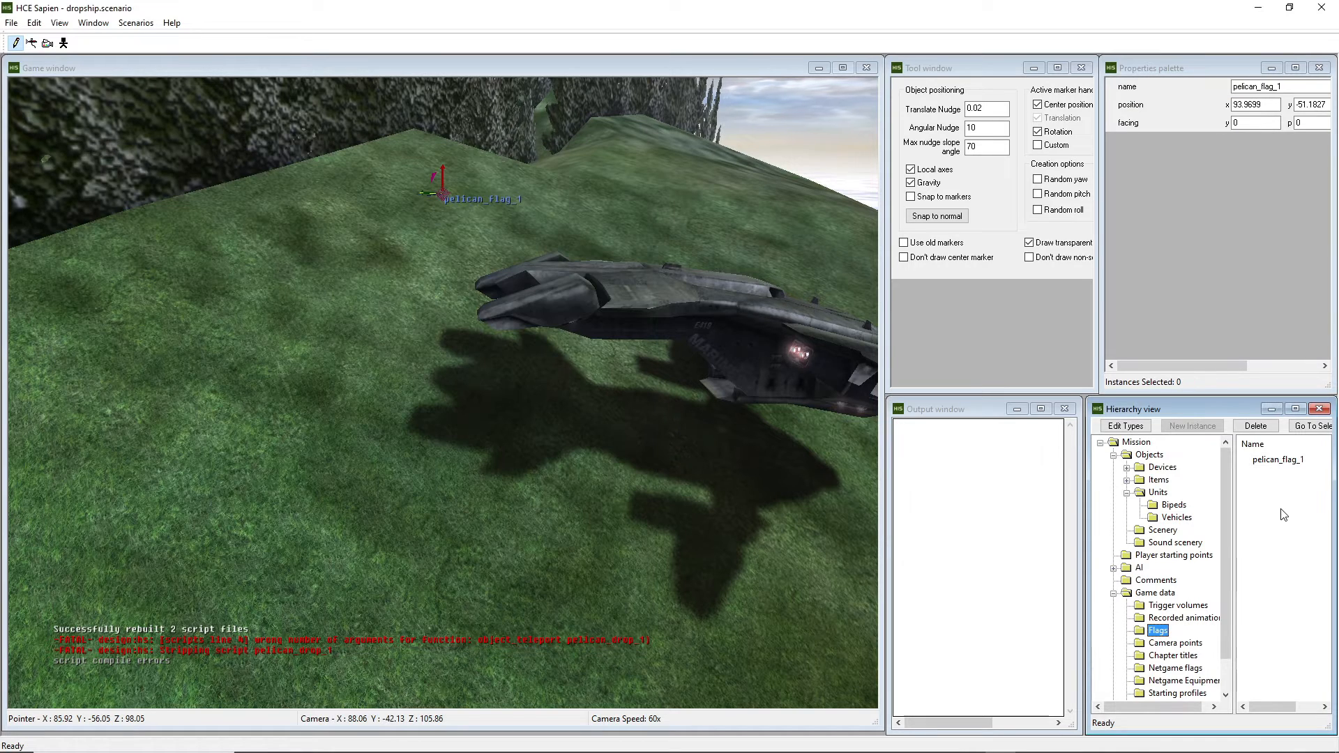
mouse_move(999, 730)
left_click(1061, 741)
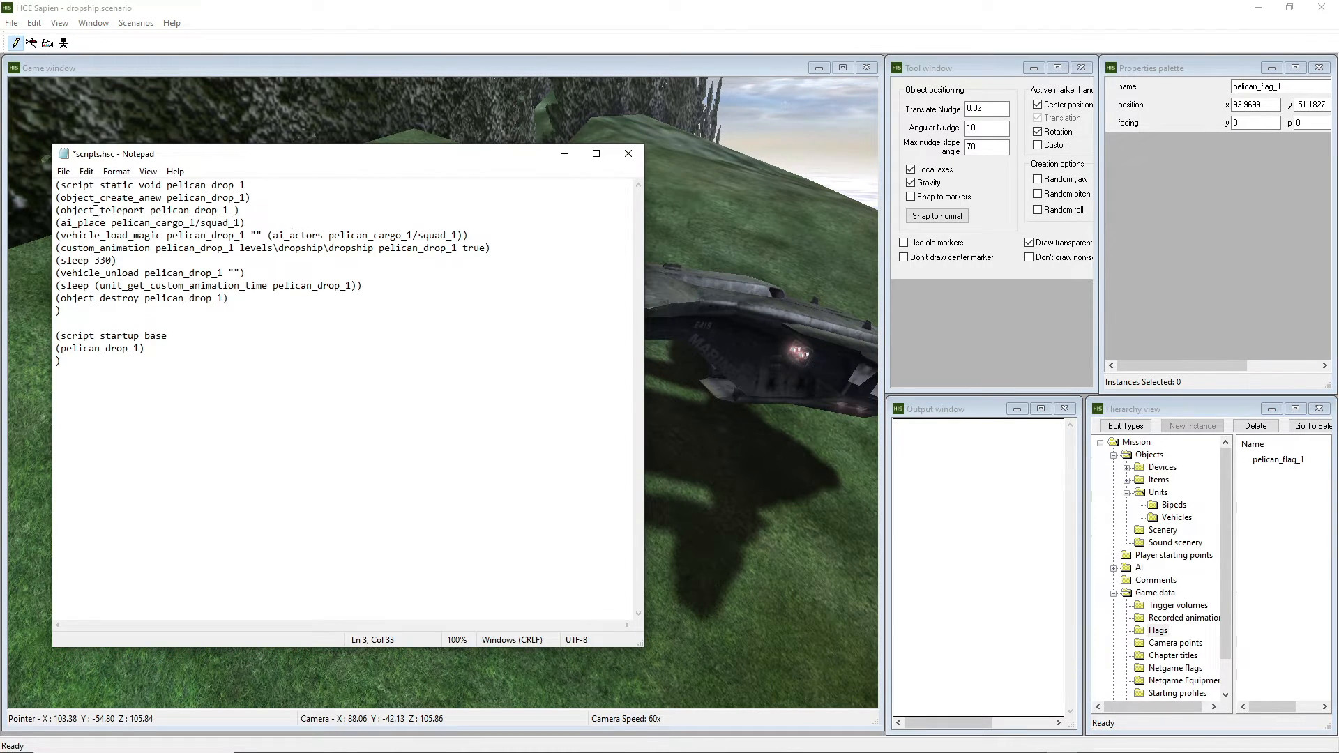
left_click_drag(149, 210, 229, 209)
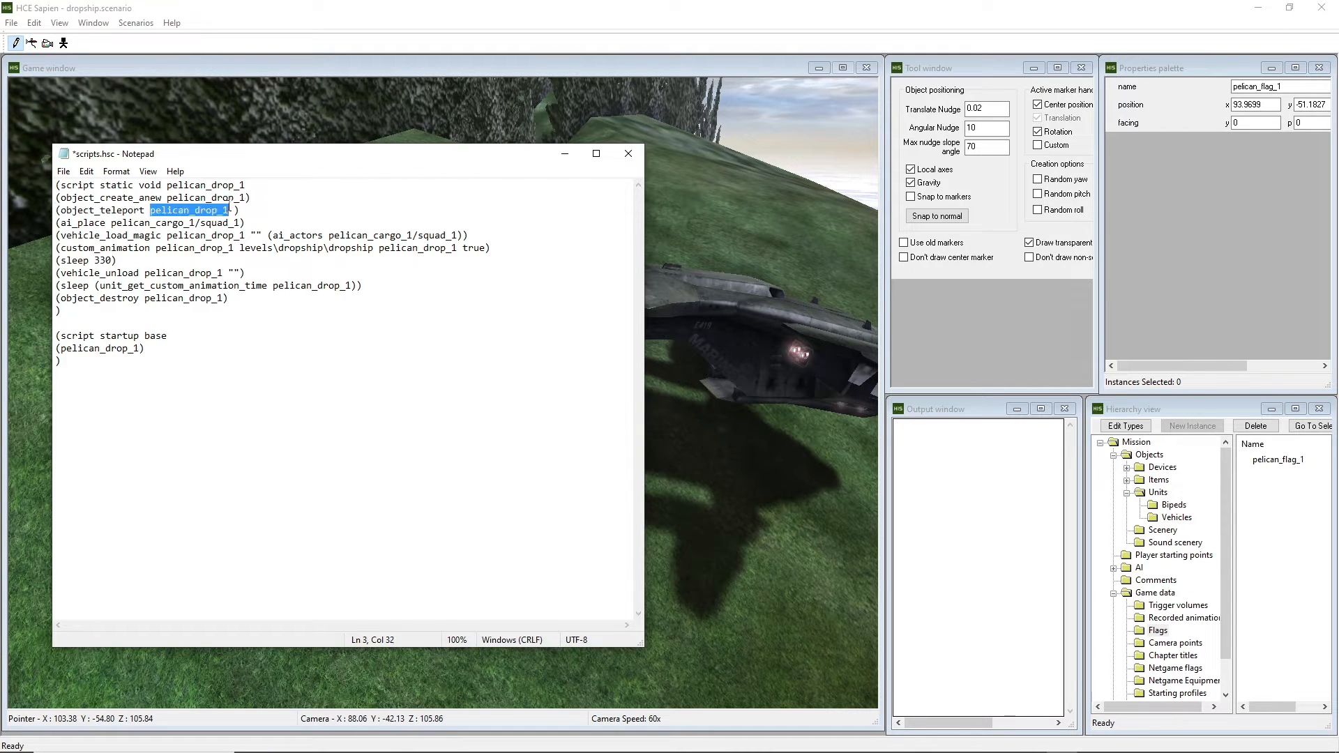
left_click(233, 209)
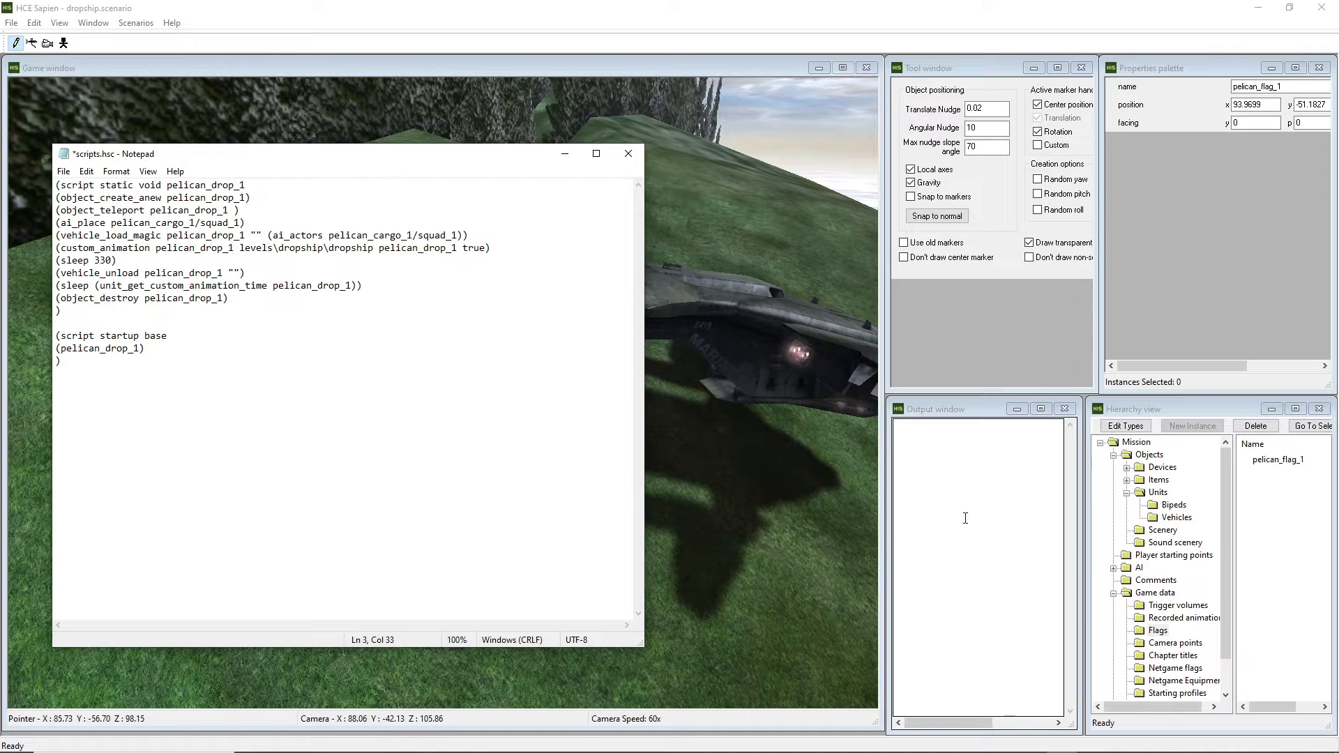
type("pelican")
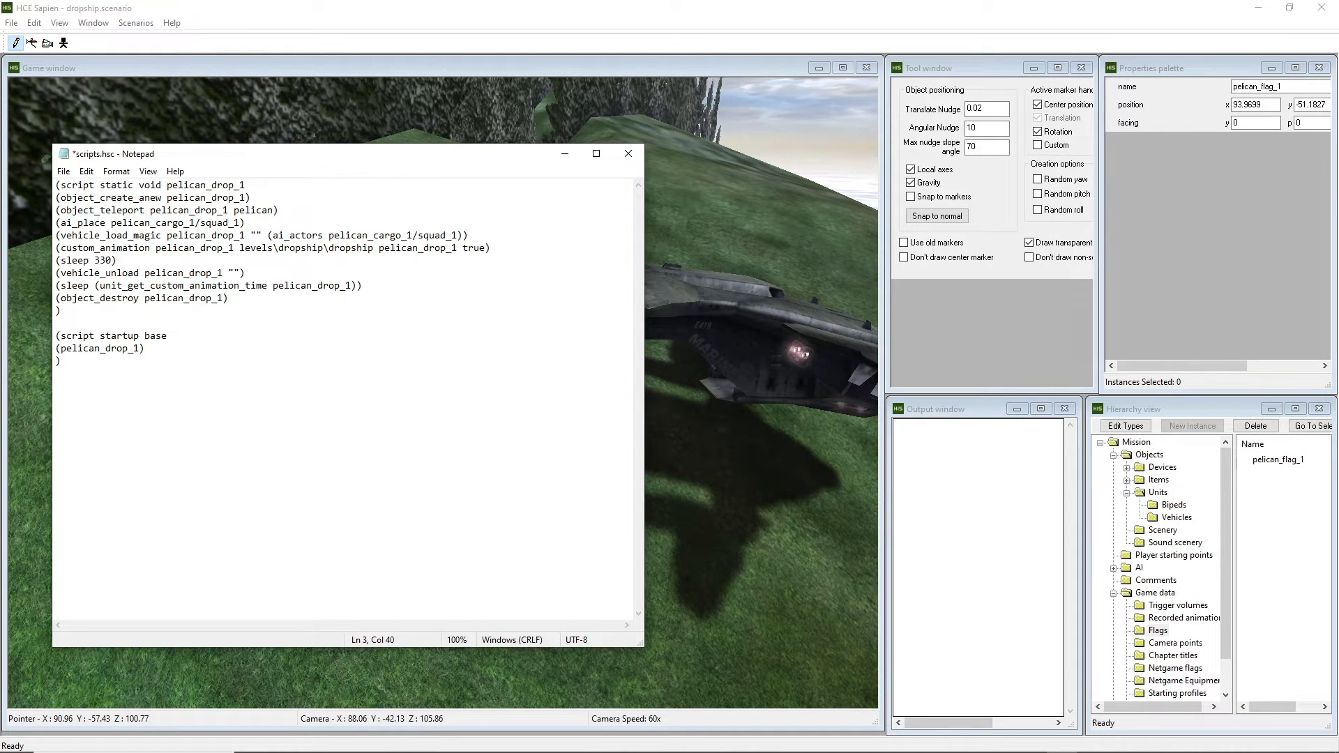
type("_flag_1")
key("ctrl+s")
left_click_drag(229, 210, 150, 210)
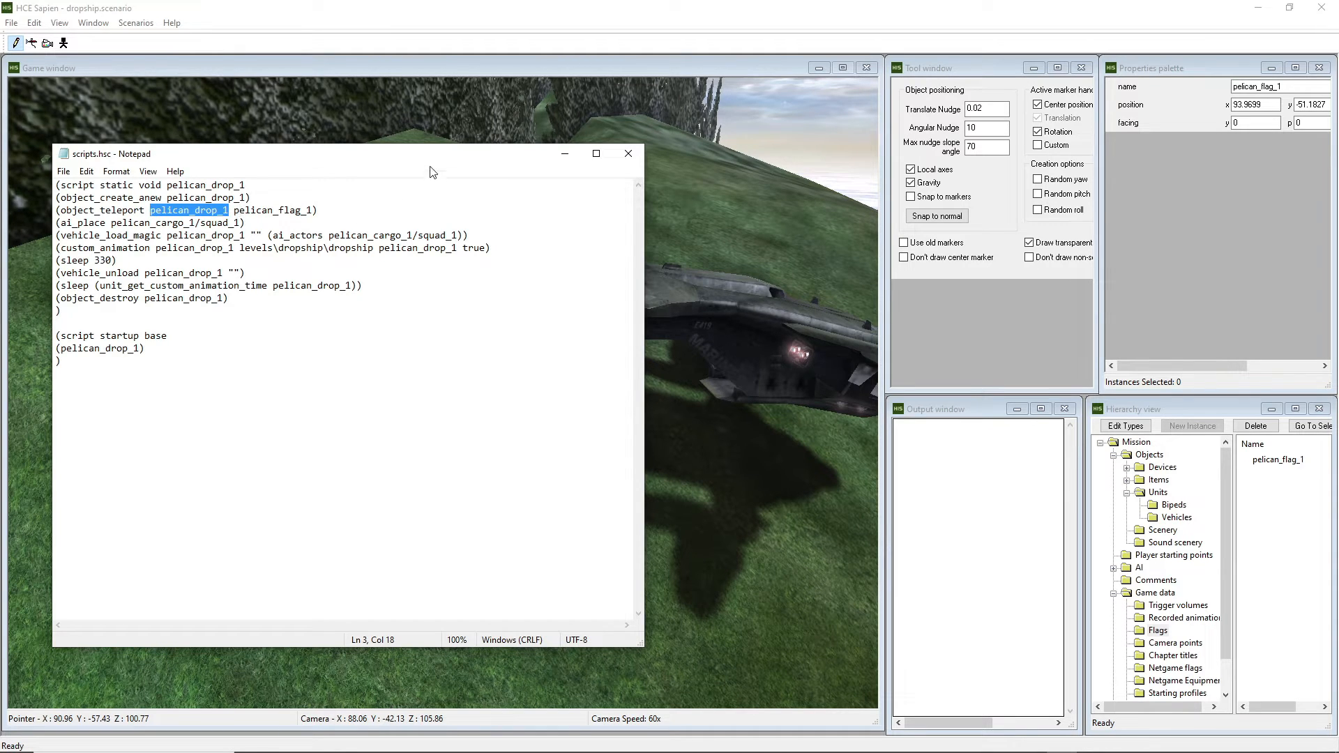
Save the scenario in Sapien to recompile the scripts, survey the level, then bring up the HCEEK folder.
key("alt+Tab")
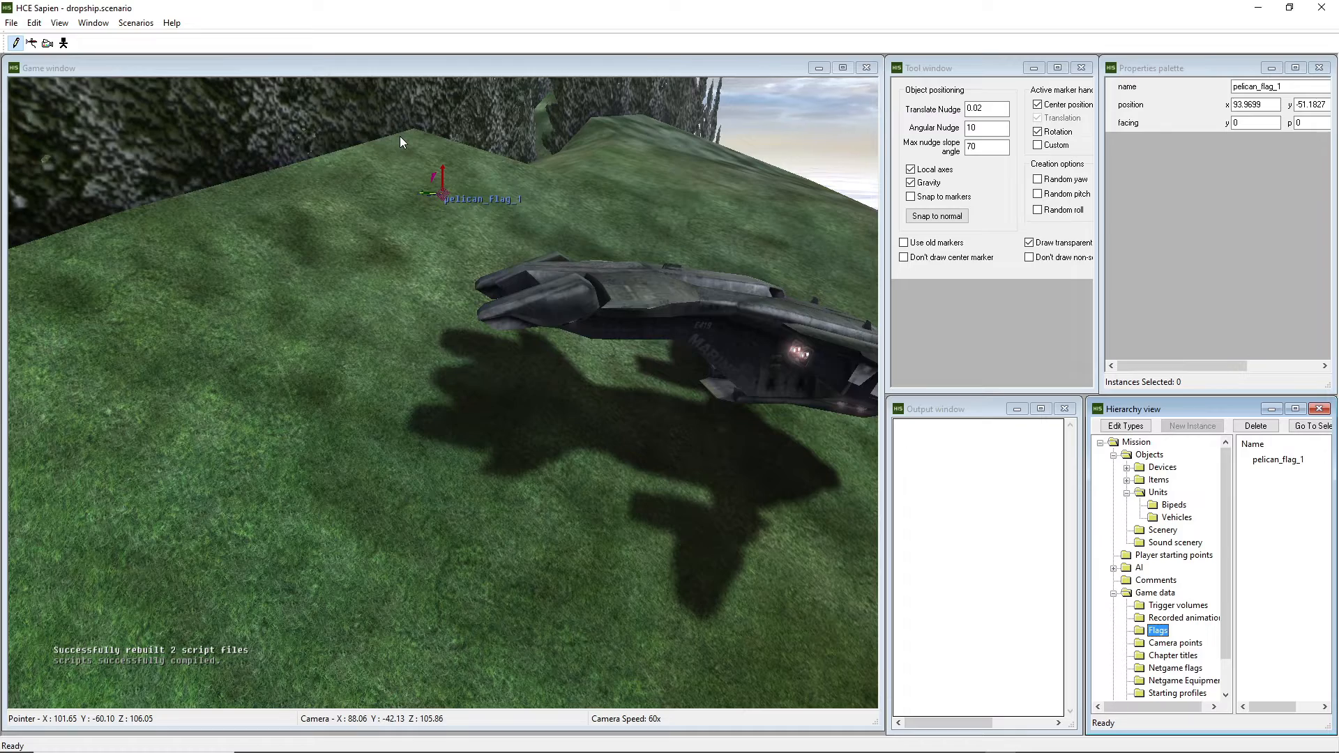
key("ctrl+s")
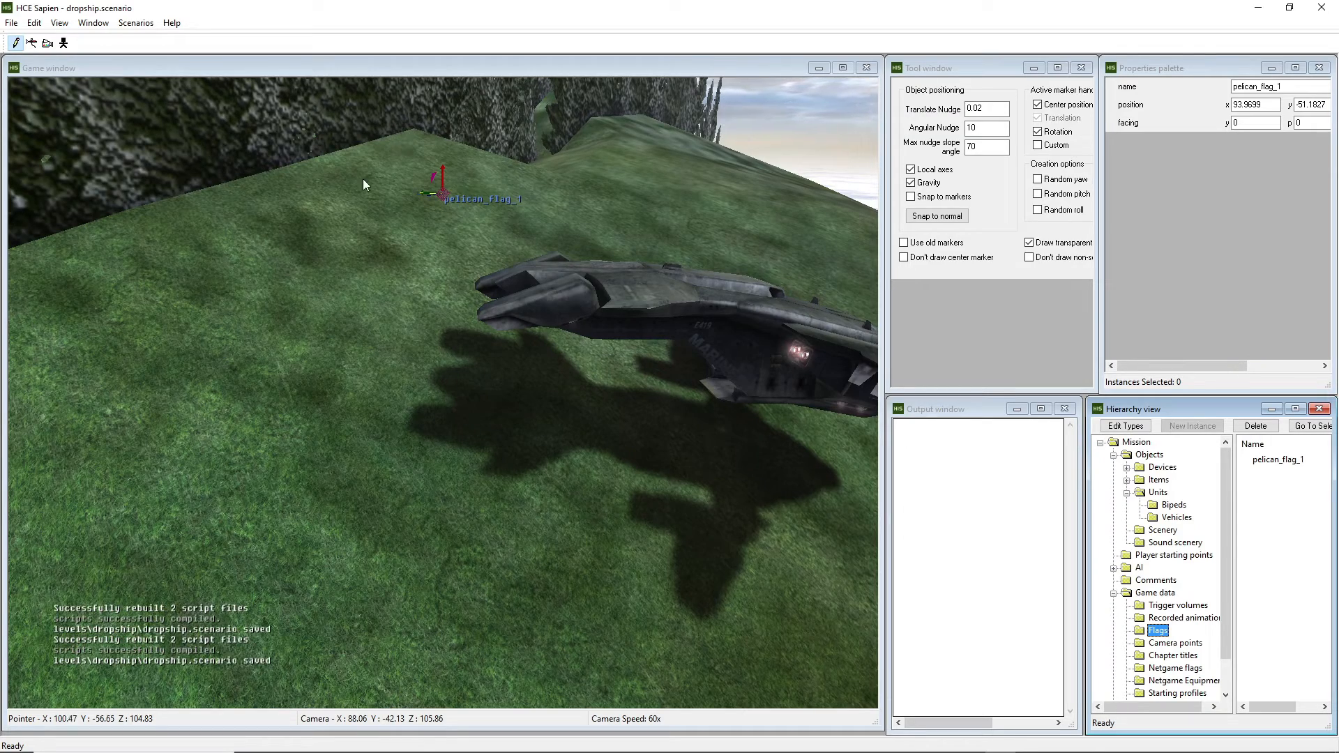
middle_click_drag(362, 179, 572, 237)
key("w")
key("s")
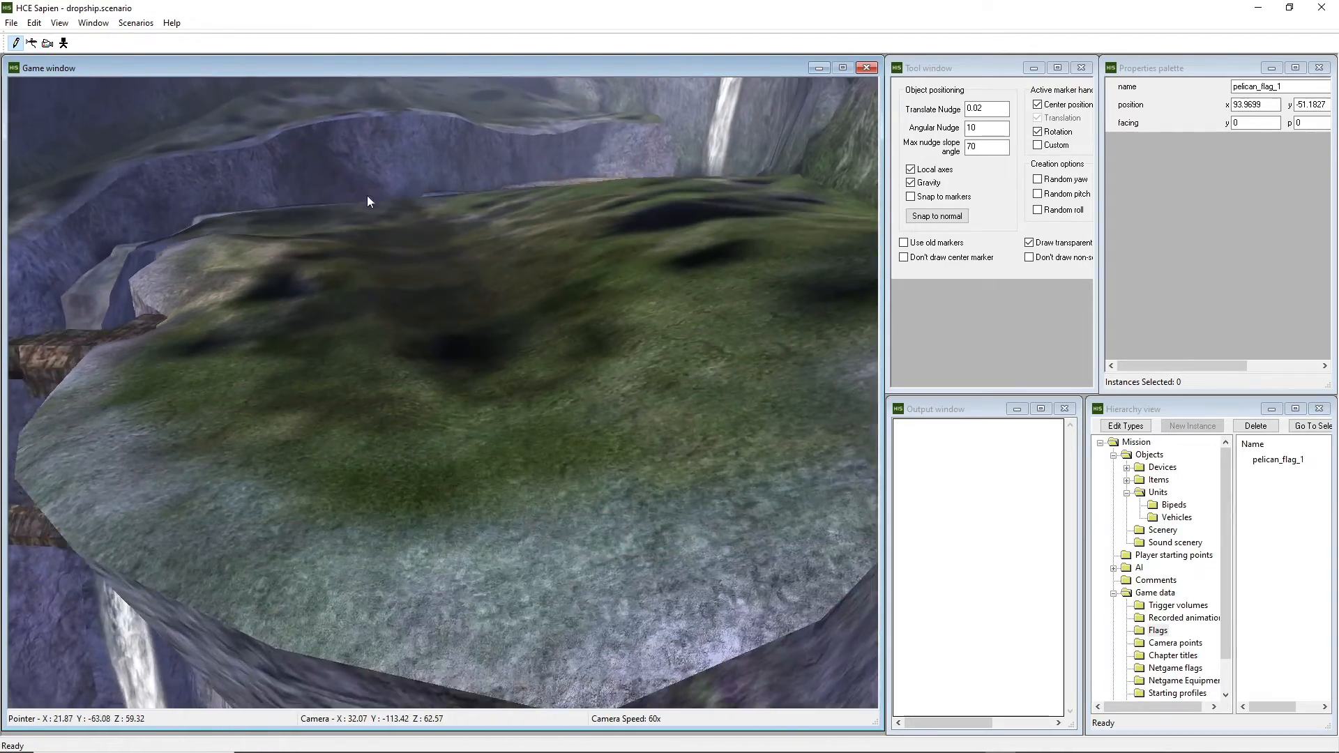
mouse_move(402, 311)
middle_mouse_down()
mouse_move(369, 294)
mouse_move(408, 300)
mouse_move(396, 299)
middle_mouse_up()
key("w")
key("s")
key("a")
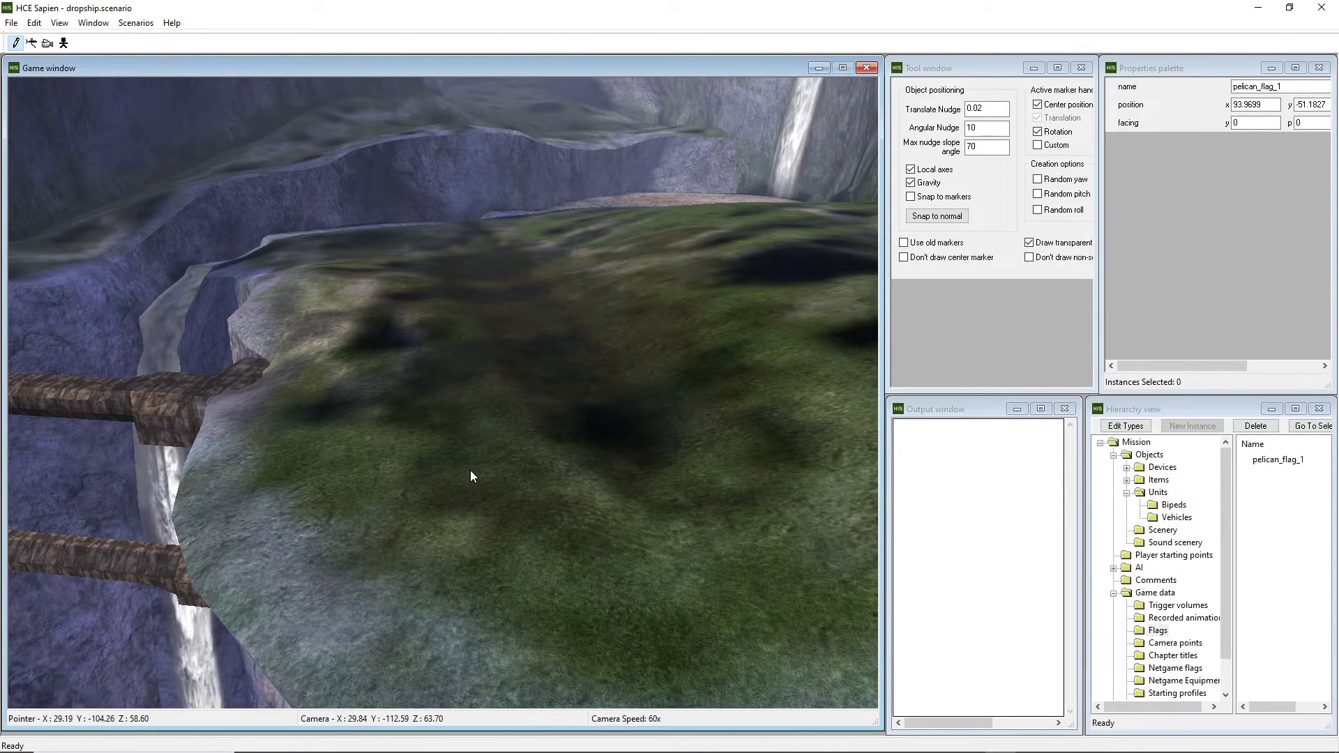
mouse_move(556, 750)
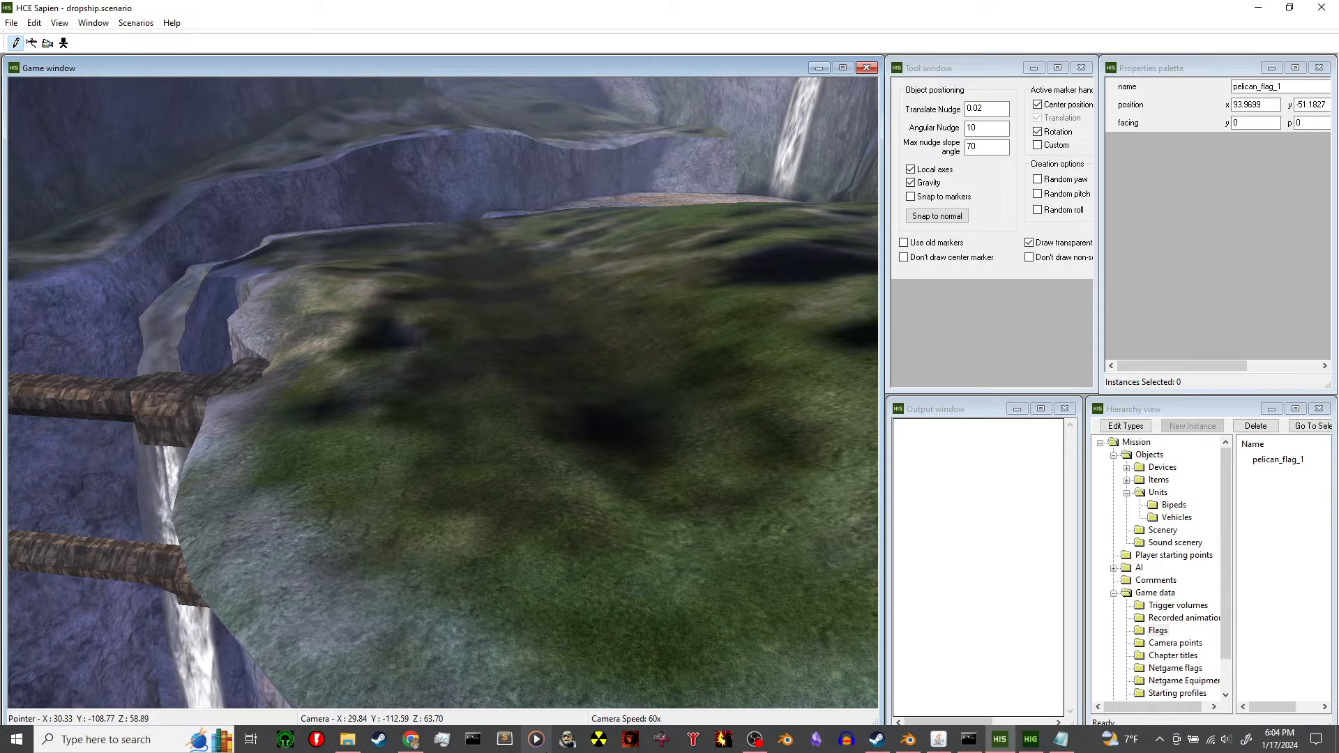
left_click(350, 744)
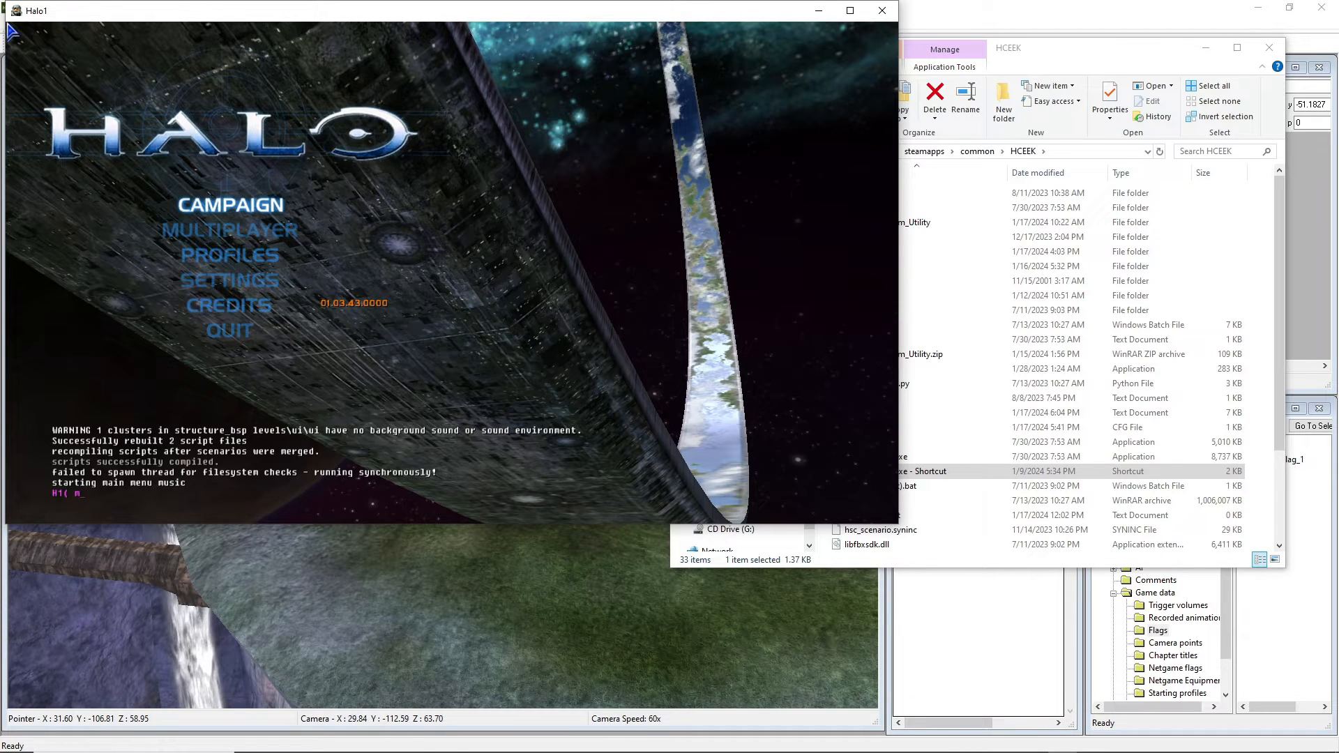
Run map_name levels\dropship\dropship in Halo's console to load the dropship level.
type("ap")
type("_name 1")
type("evels\\dropship\\dropship")
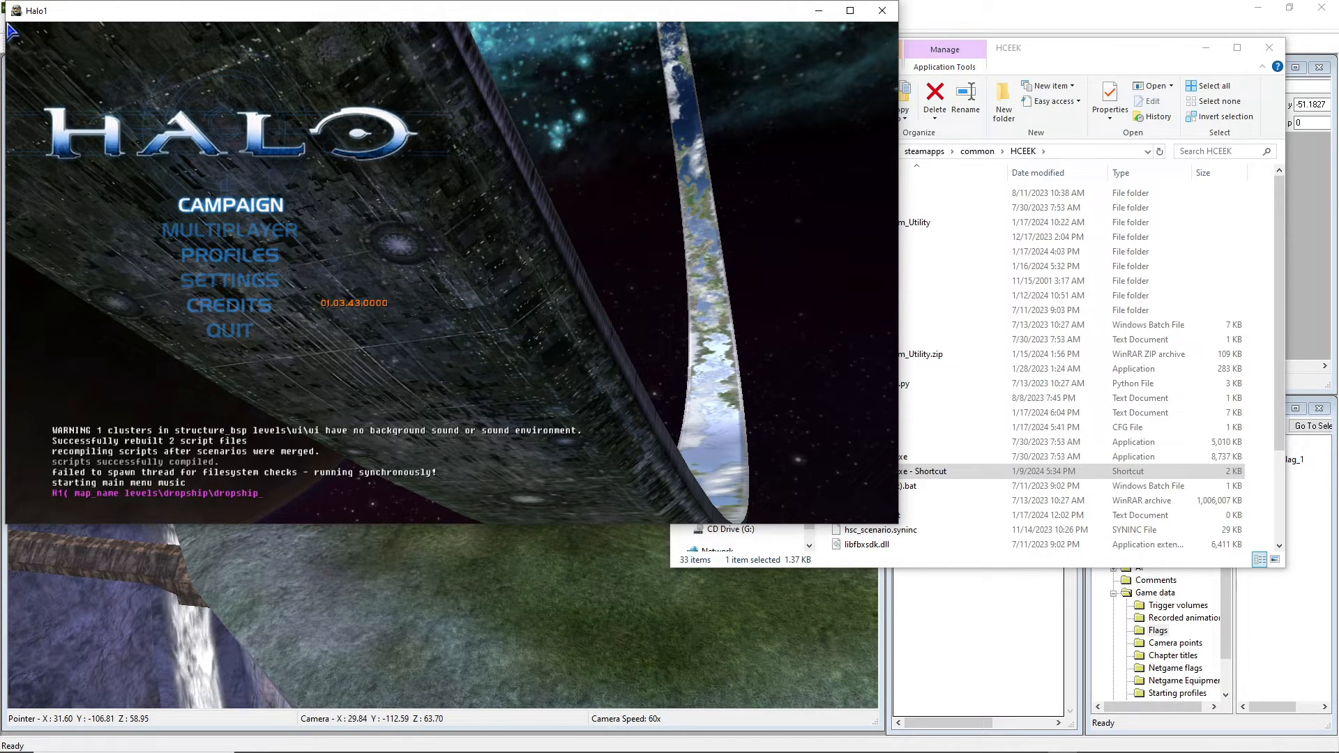
key("Return")
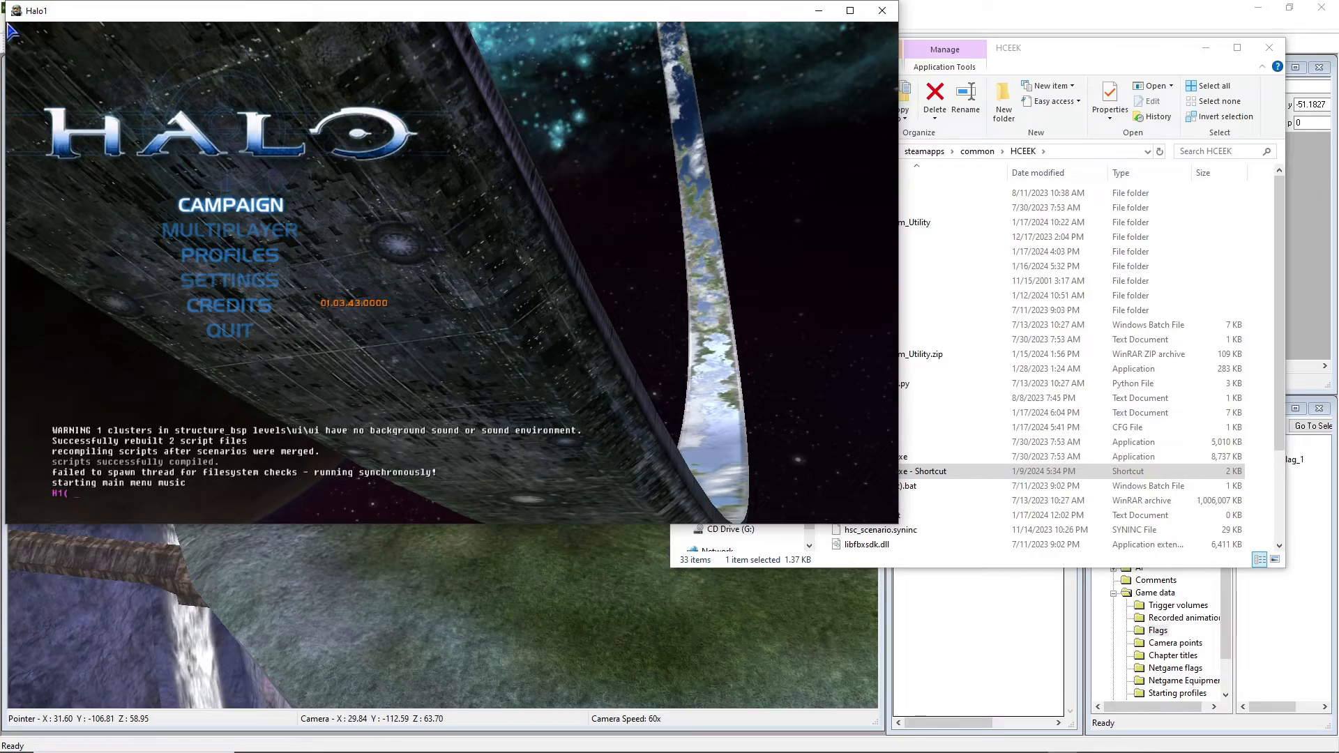
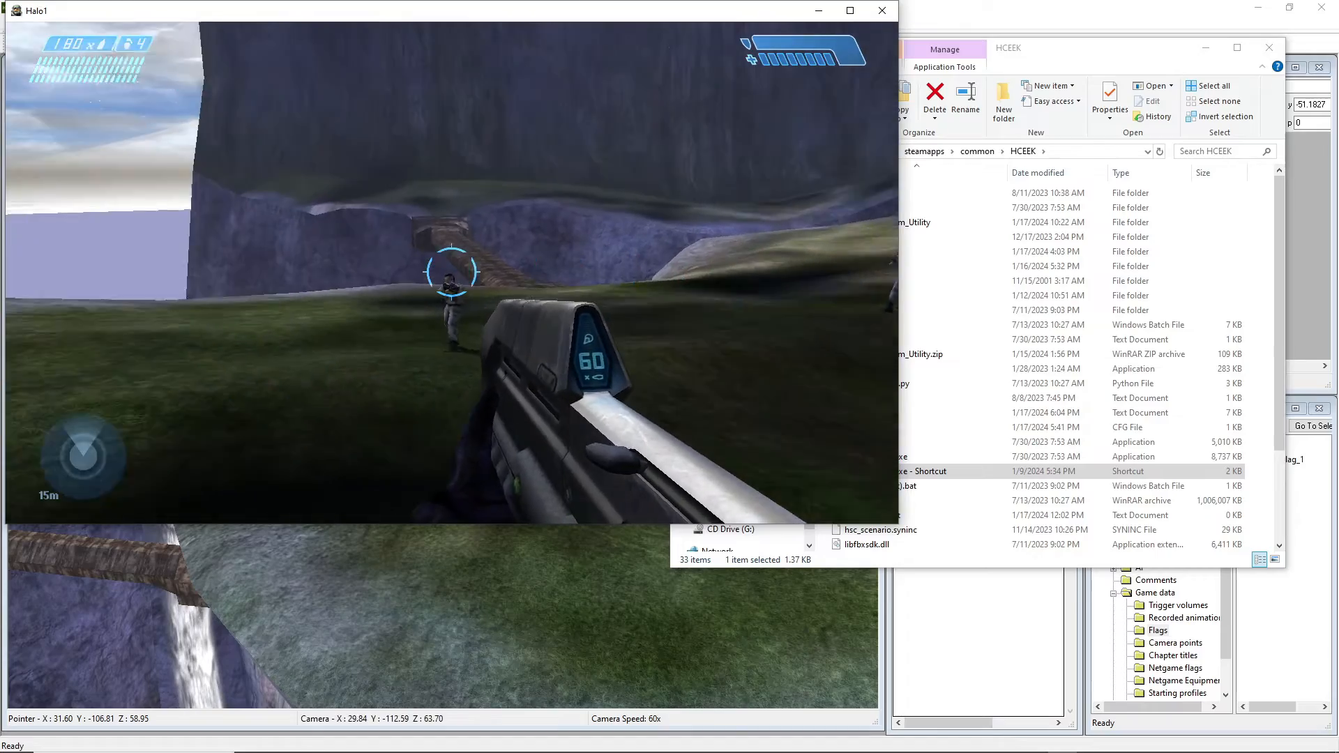
Melee near a marine, then walk among the marines by the waterfall and bridge.
key("f")
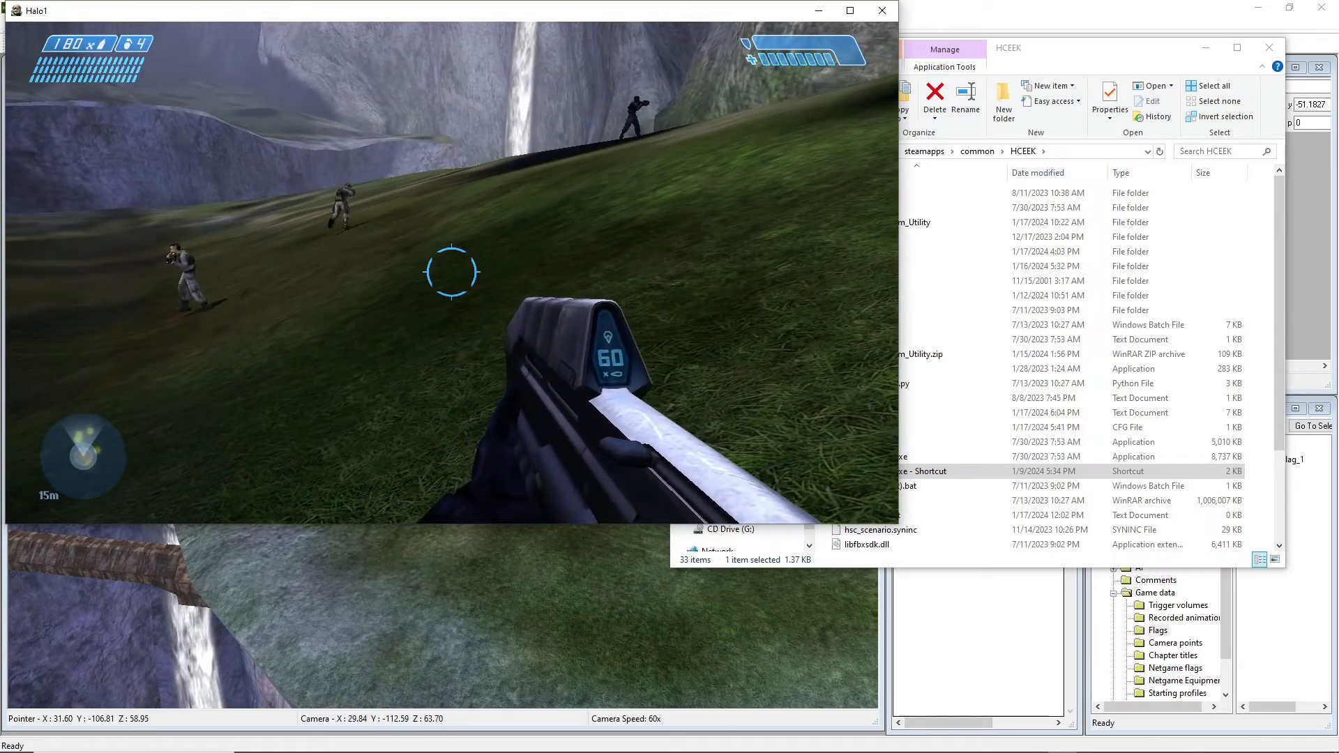
key("w")
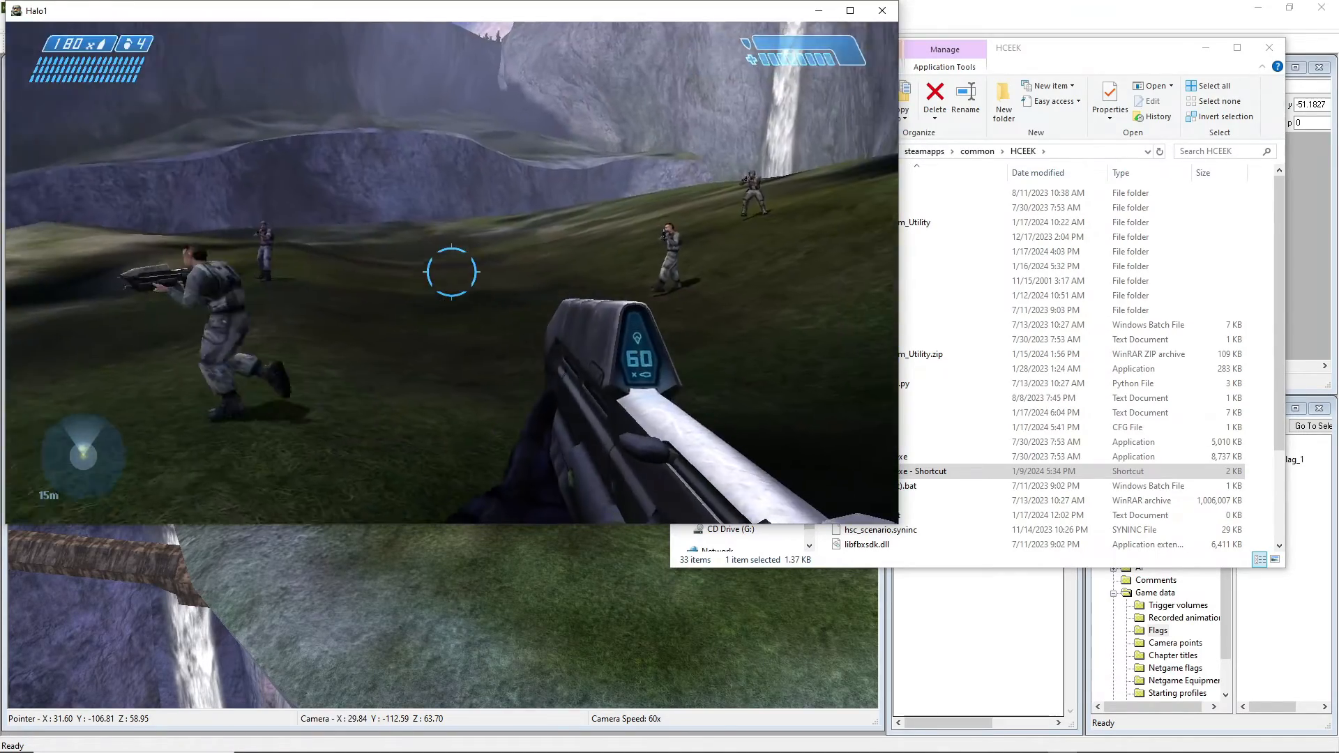
key("w")
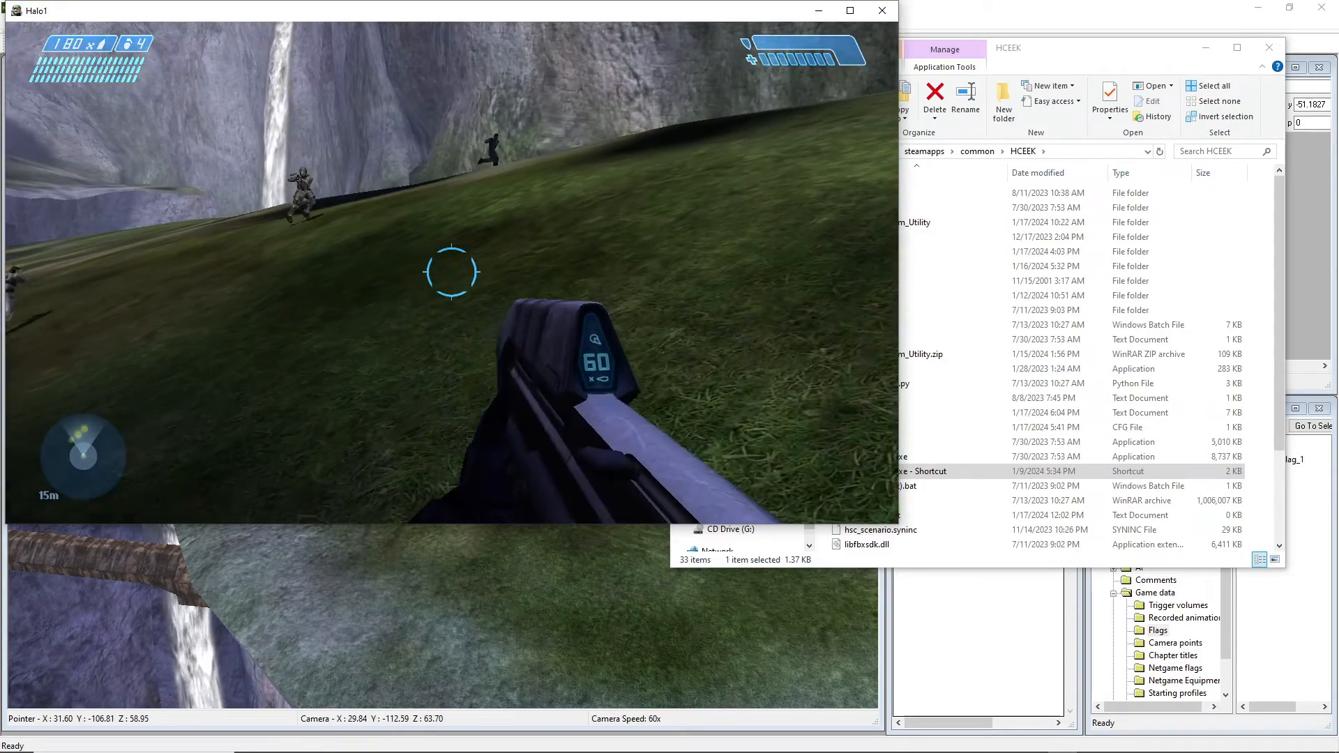
key("w")
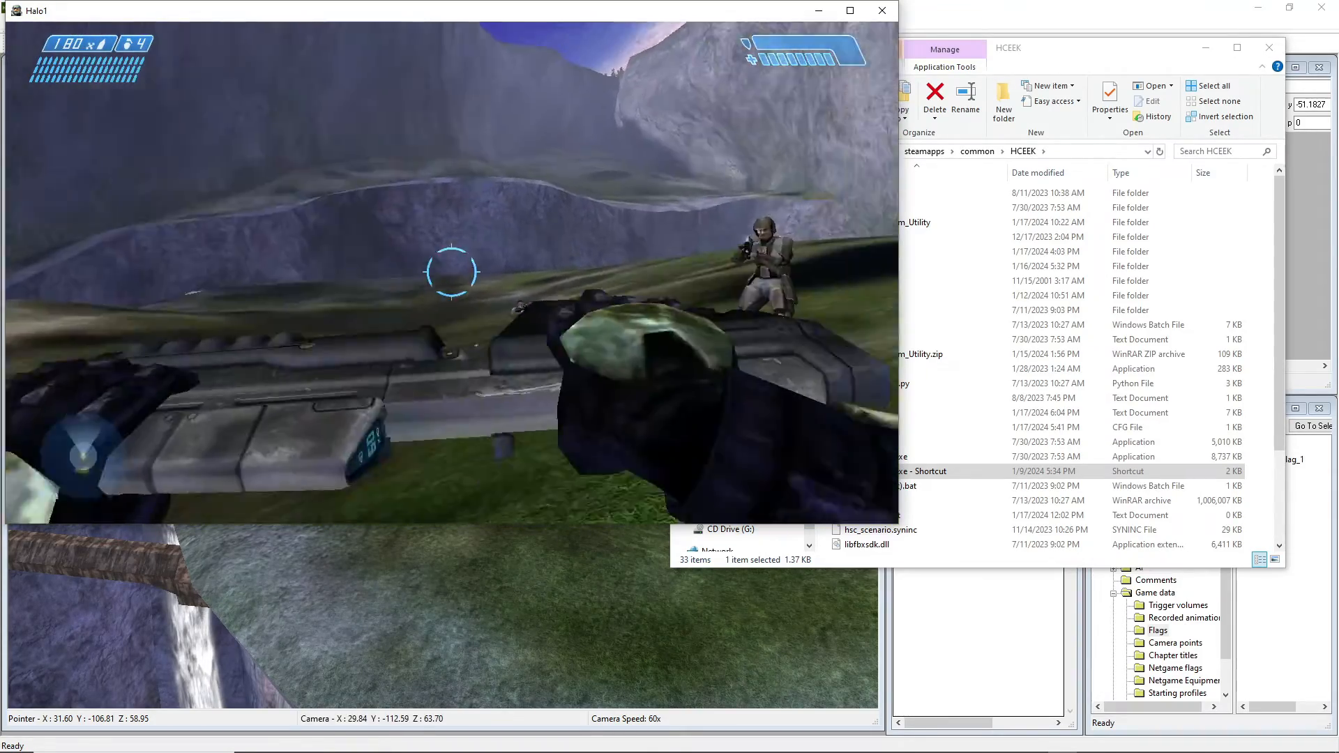
key("w")
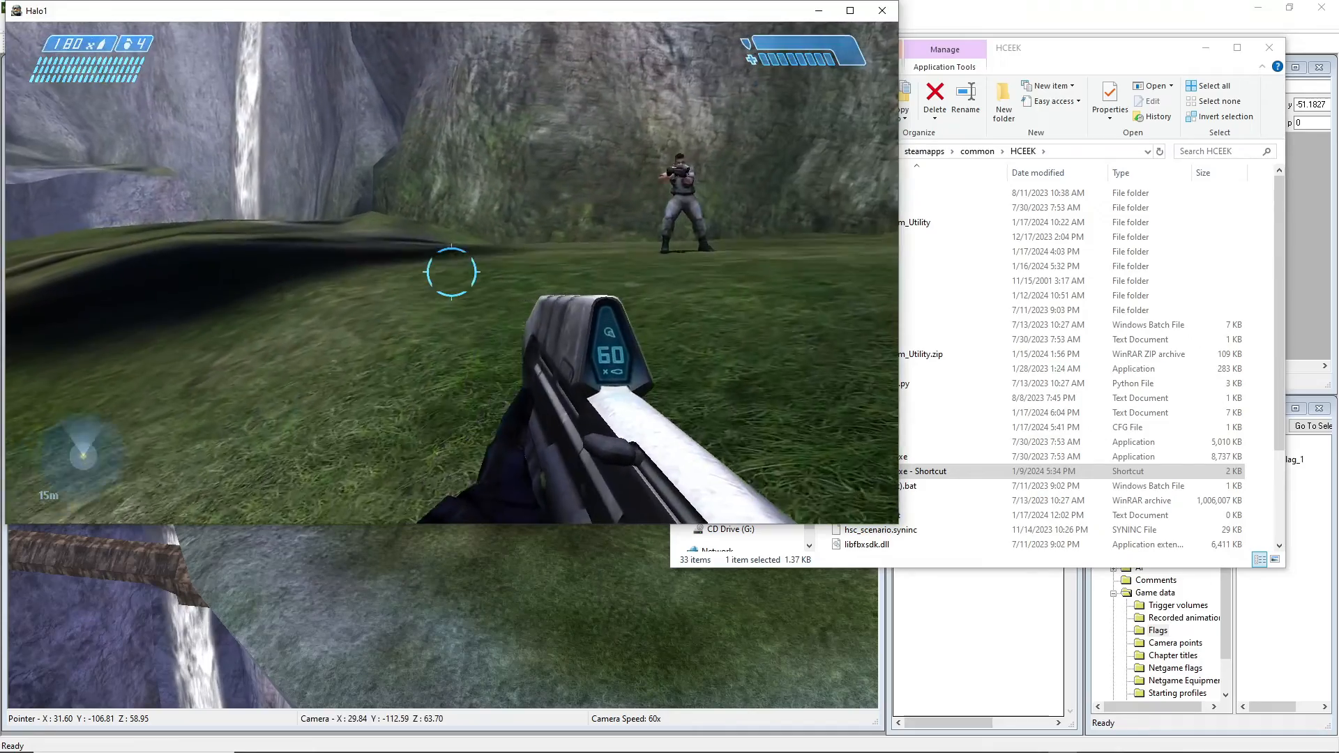
key("w")
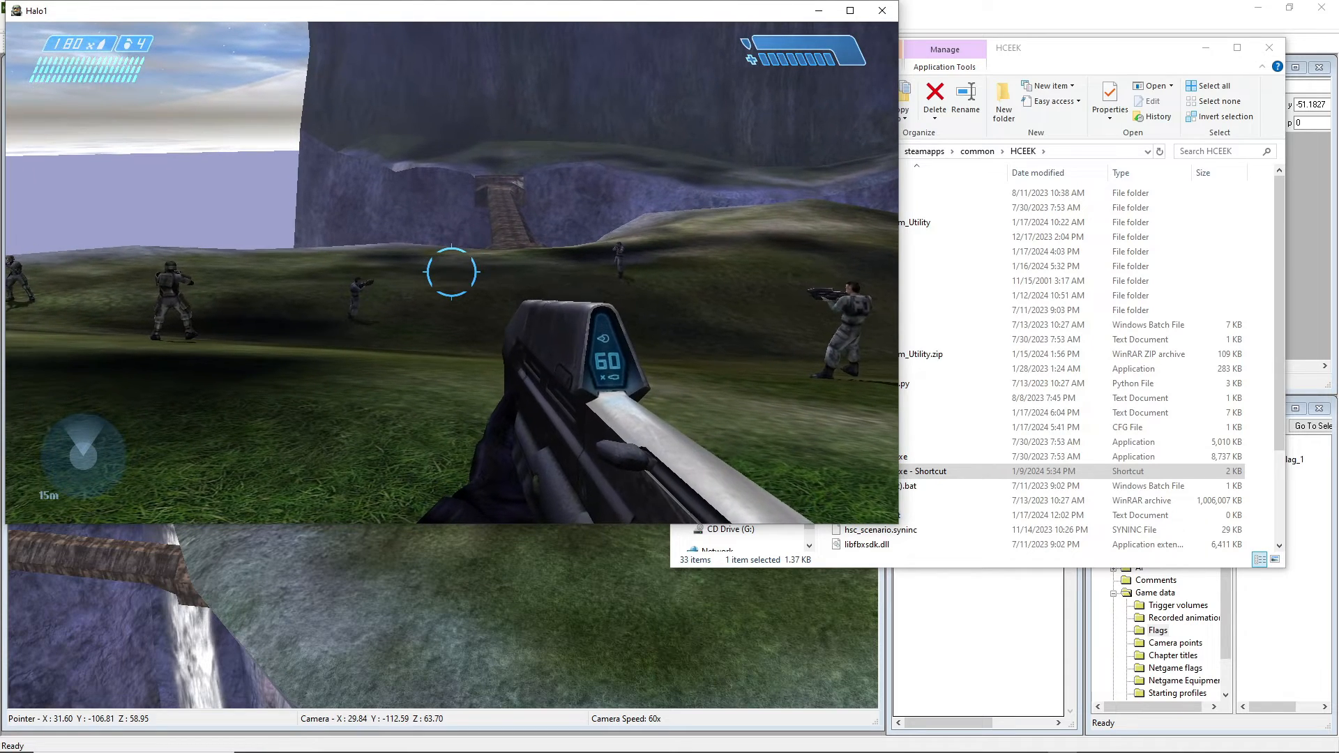
key("w")
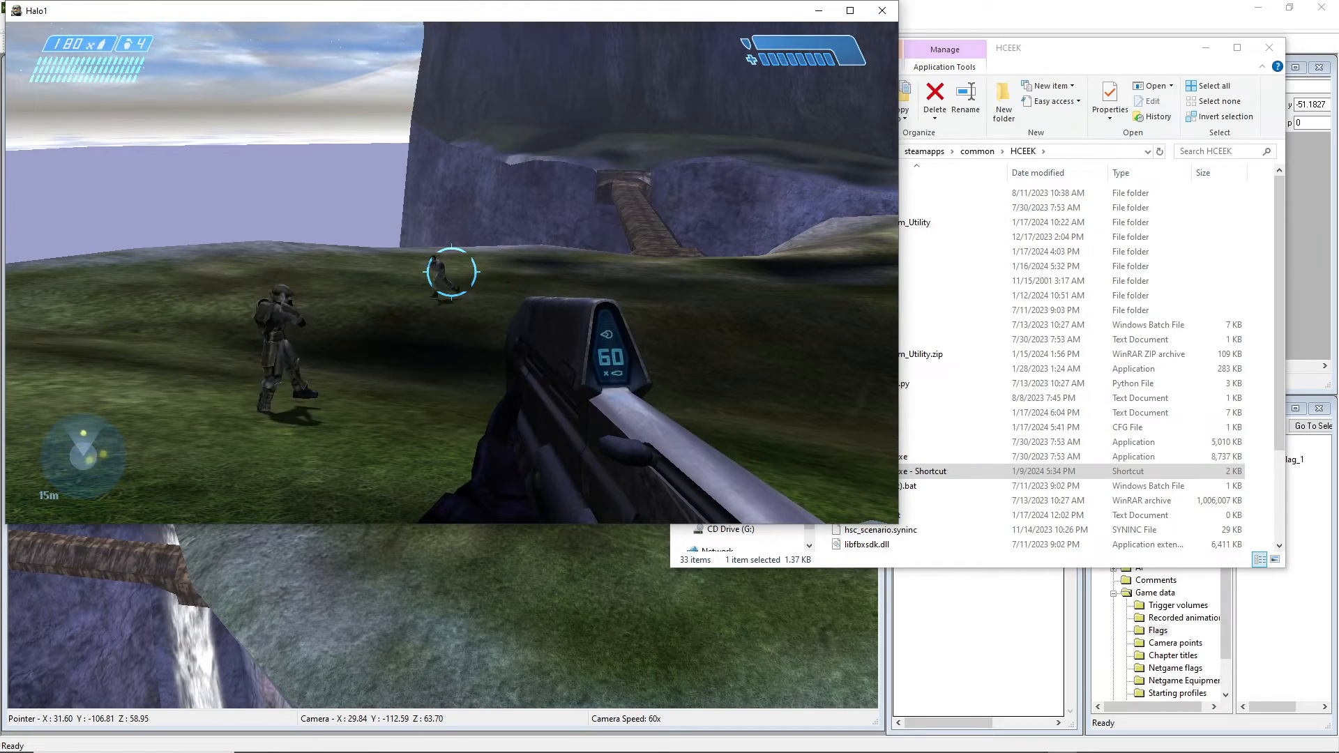
key("w")
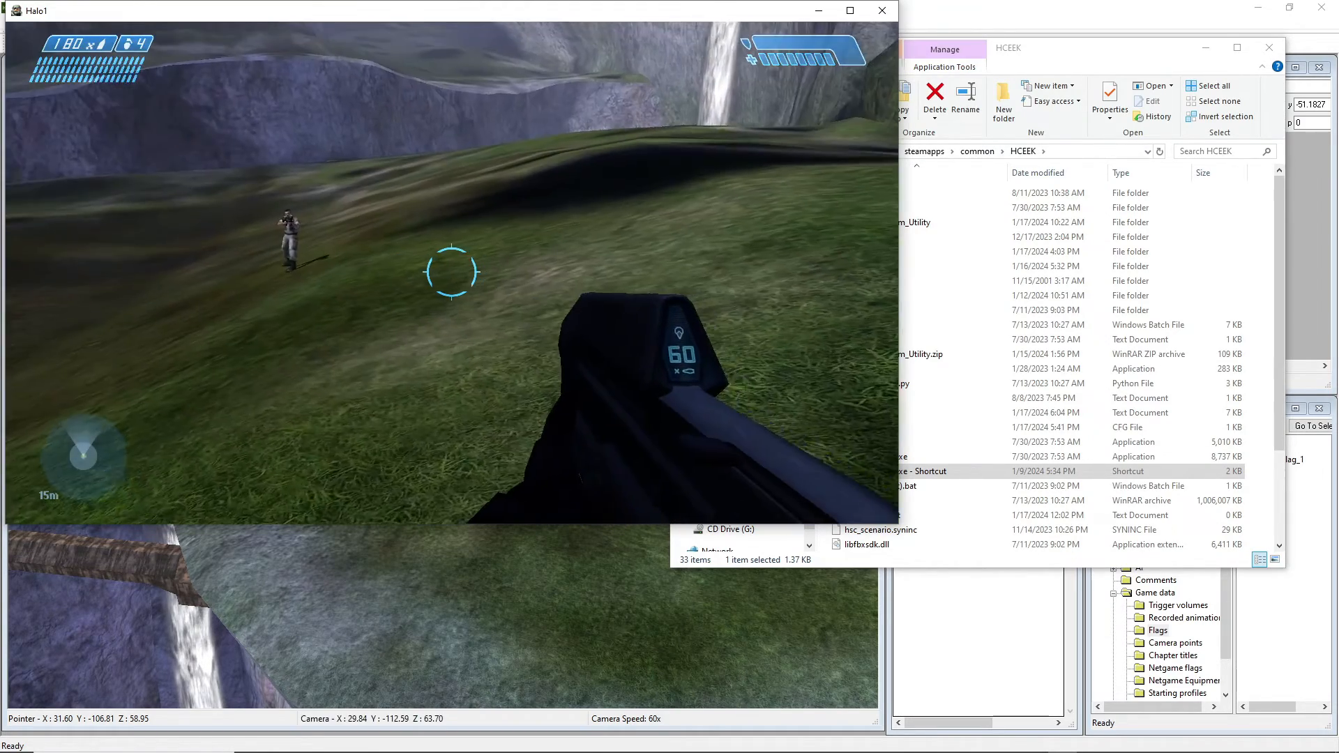
key("w")
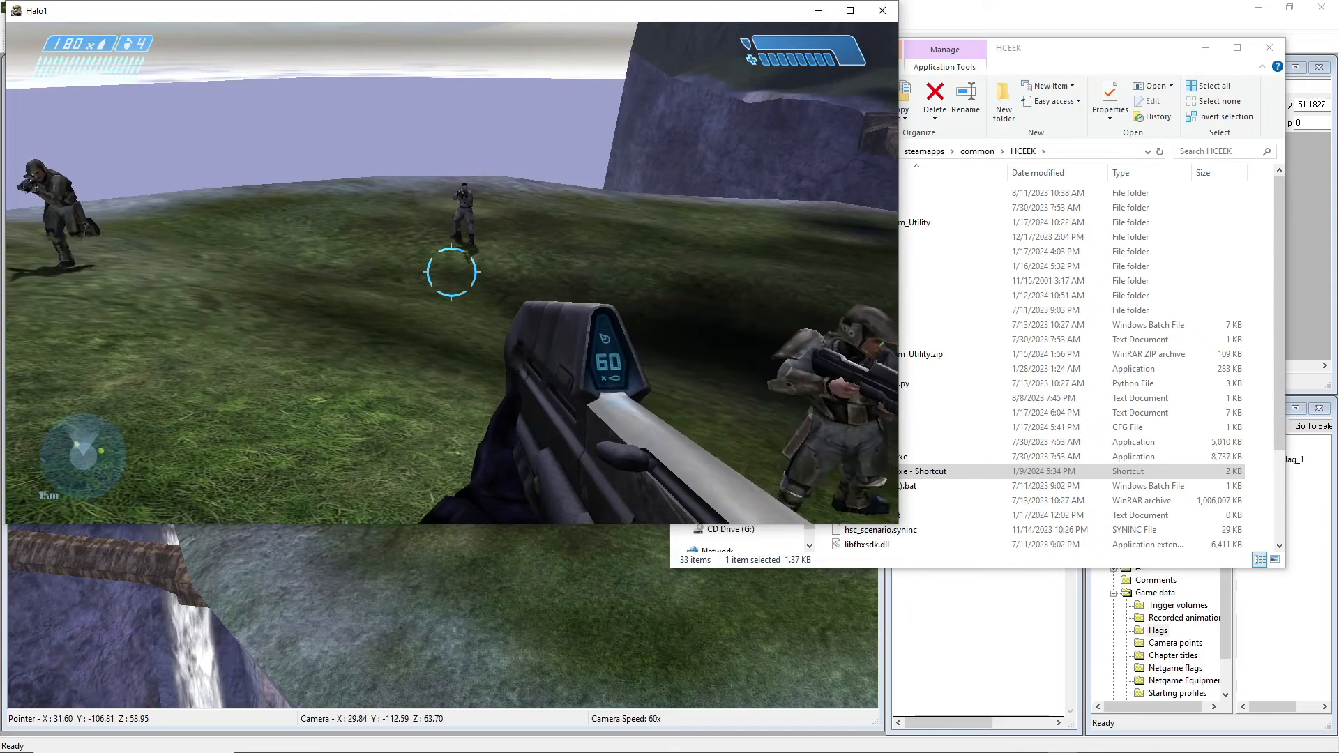
key("w")
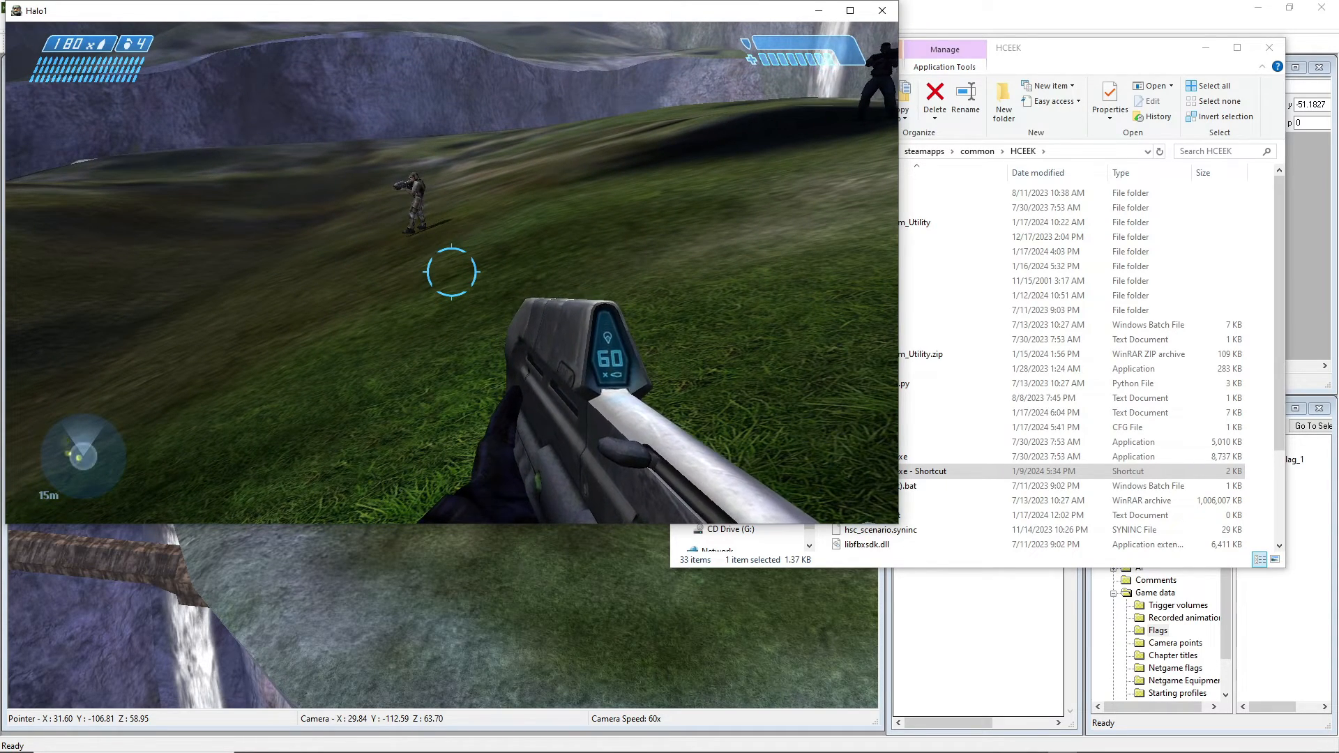
Quit the level to the main menu and exit Halo completely.
key("Escape")
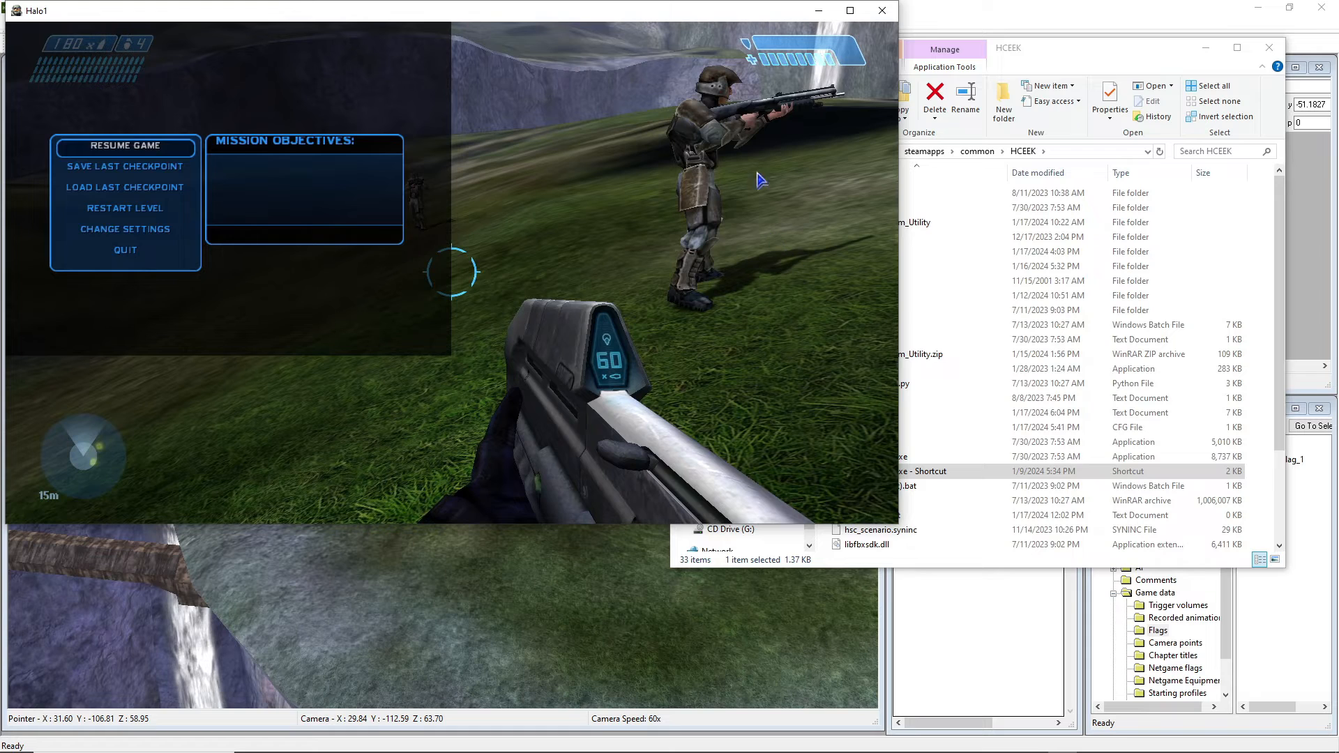
left_click(123, 253)
left_click(224, 332)
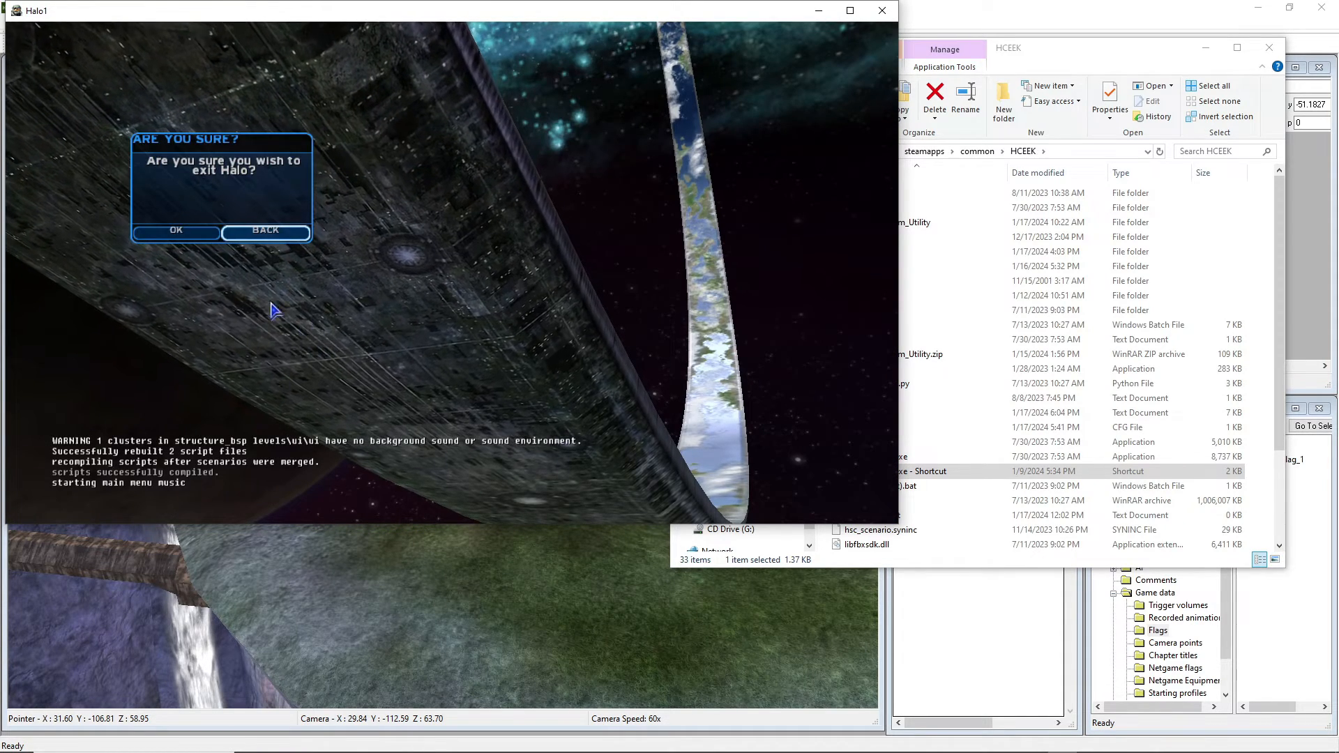
left_click(173, 231)
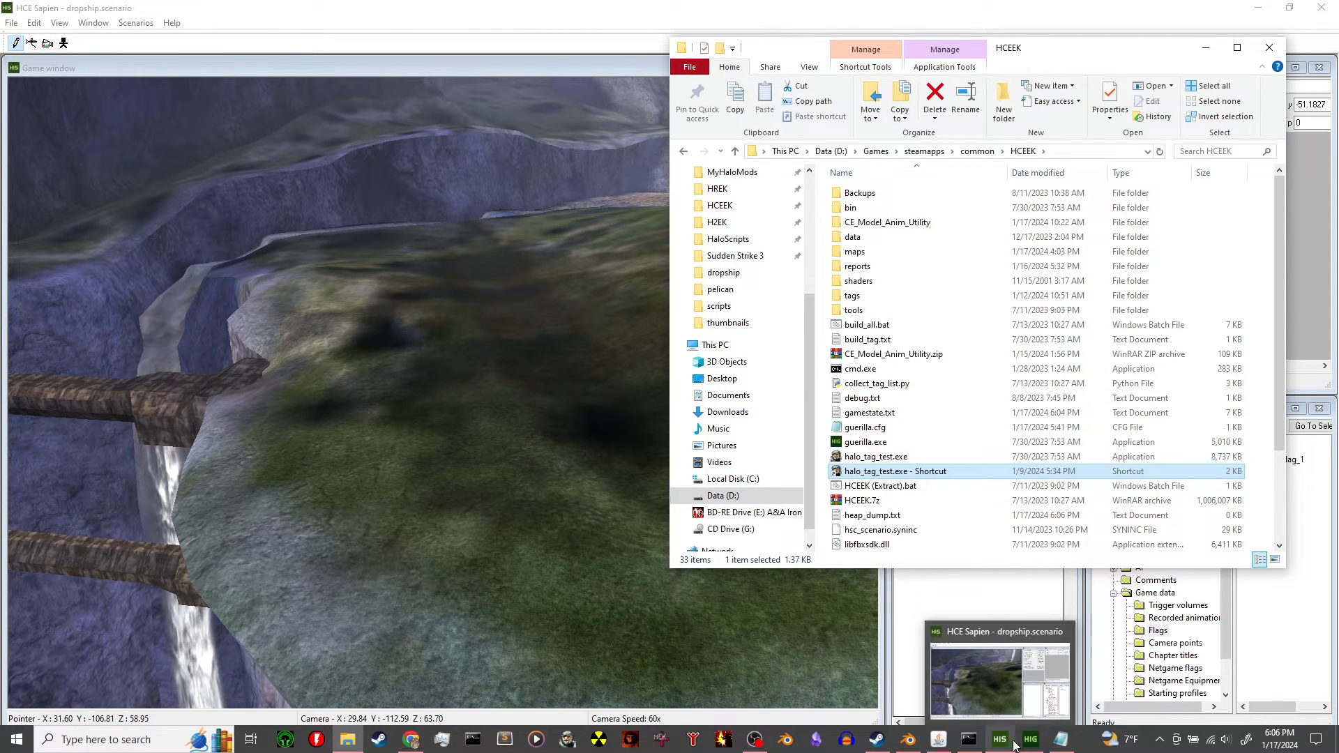
Close the dropship model_animations tag and open tags\vehicles\pelican\pelican.vehicle in Guerilla.
left_click(1024, 745)
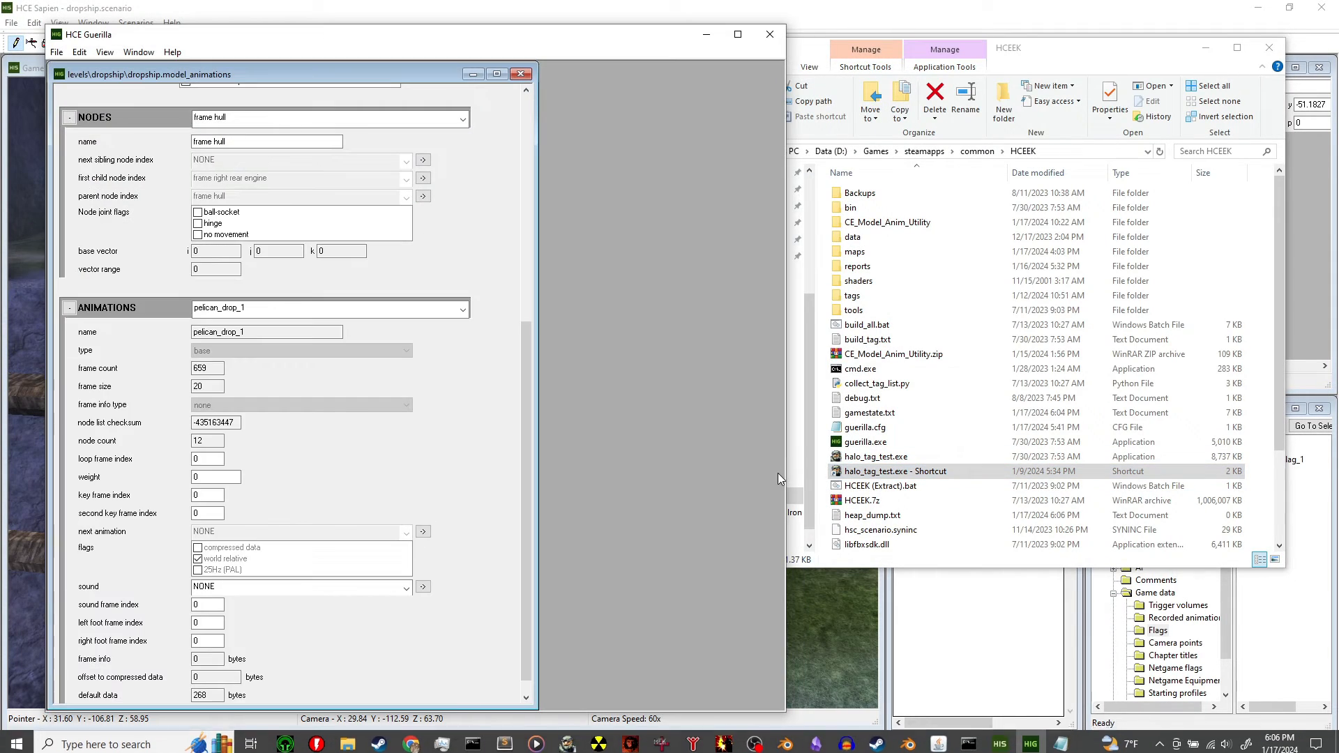
left_click(531, 74)
left_click(56, 52)
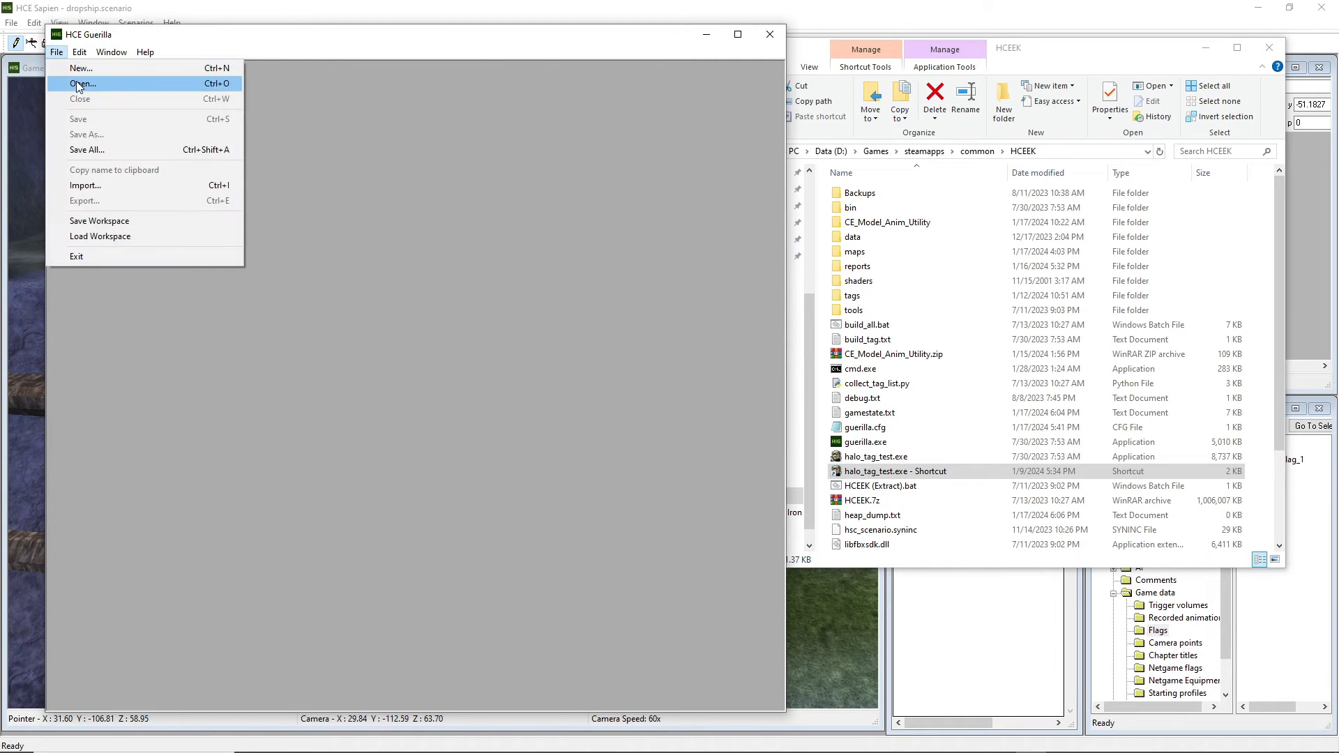
left_click(81, 85)
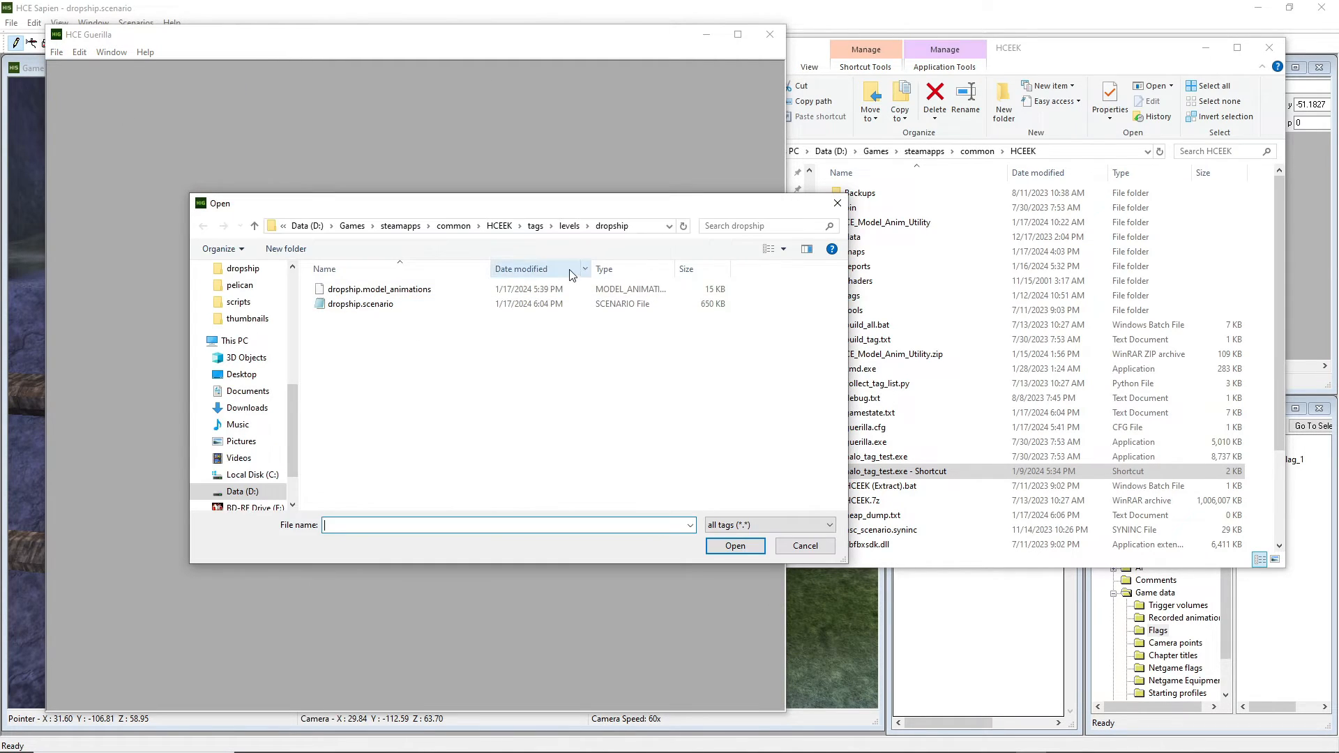
left_click(535, 226)
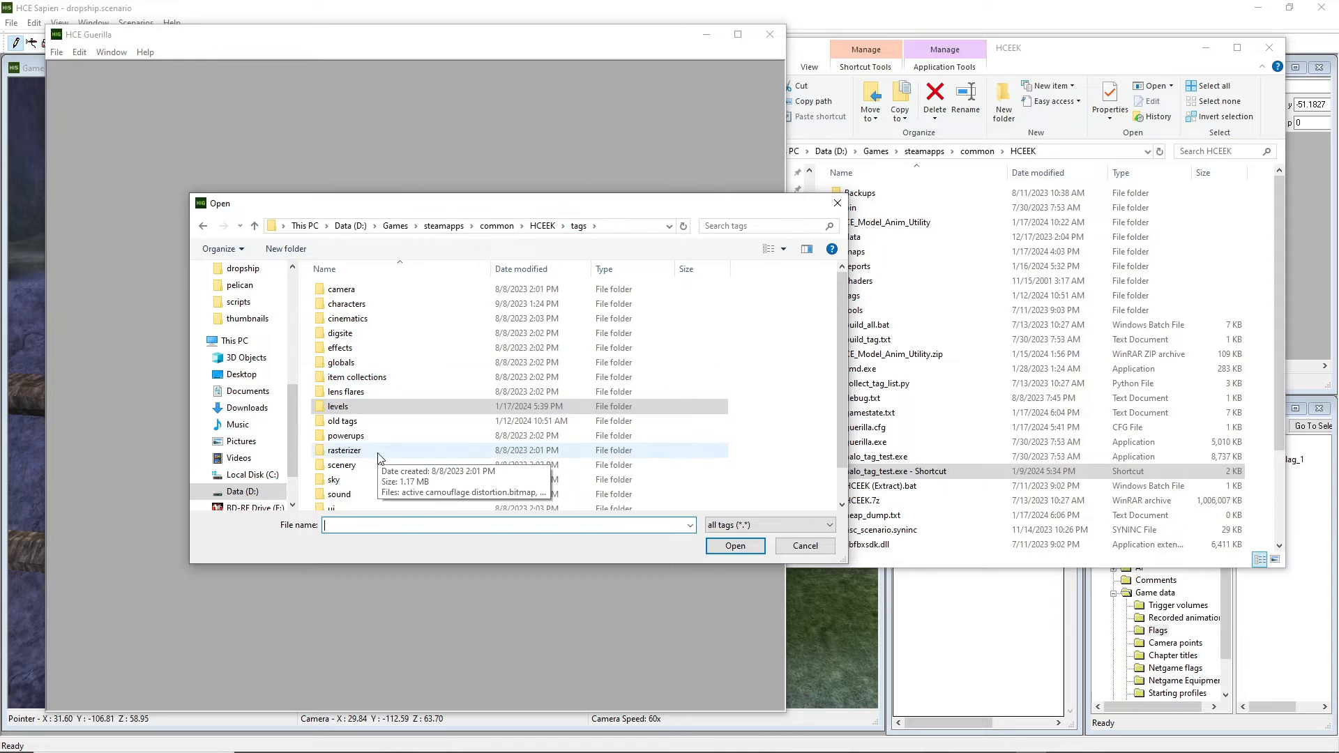
scroll(378, 454, "down", 1)
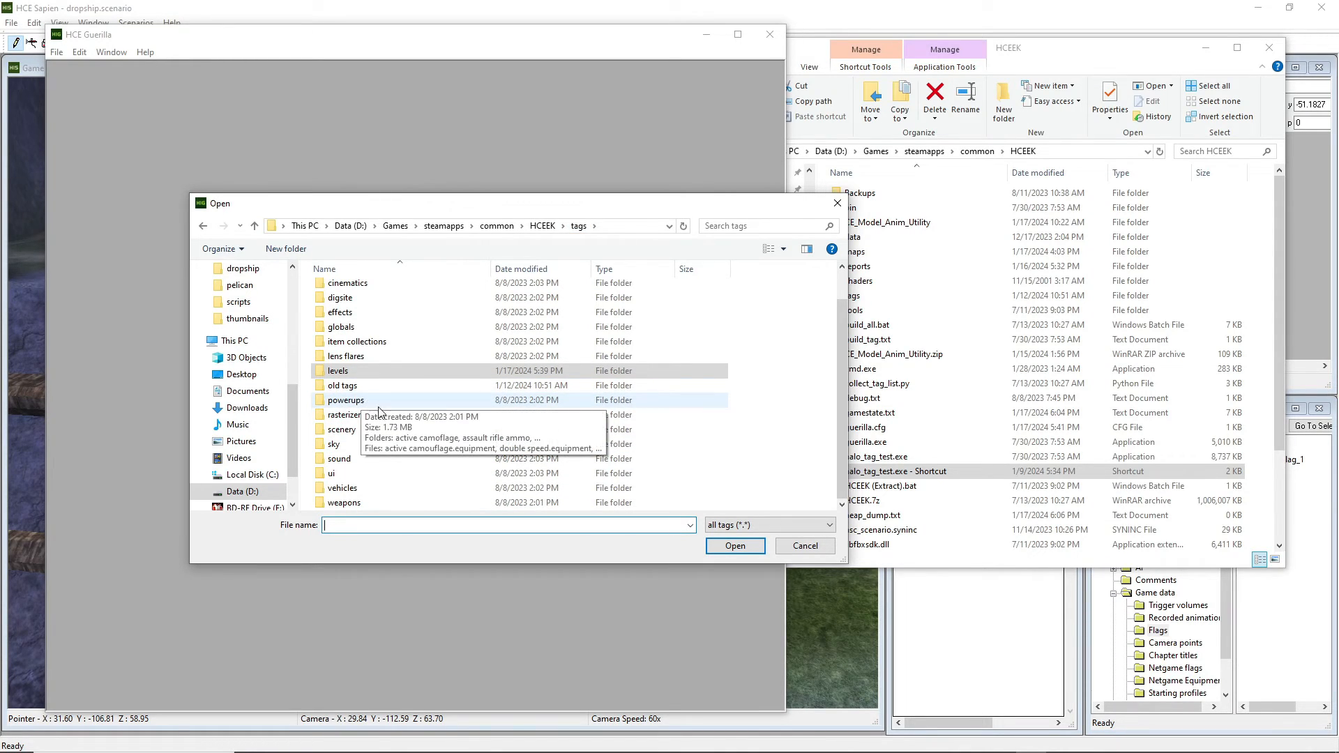
double_click(352, 488)
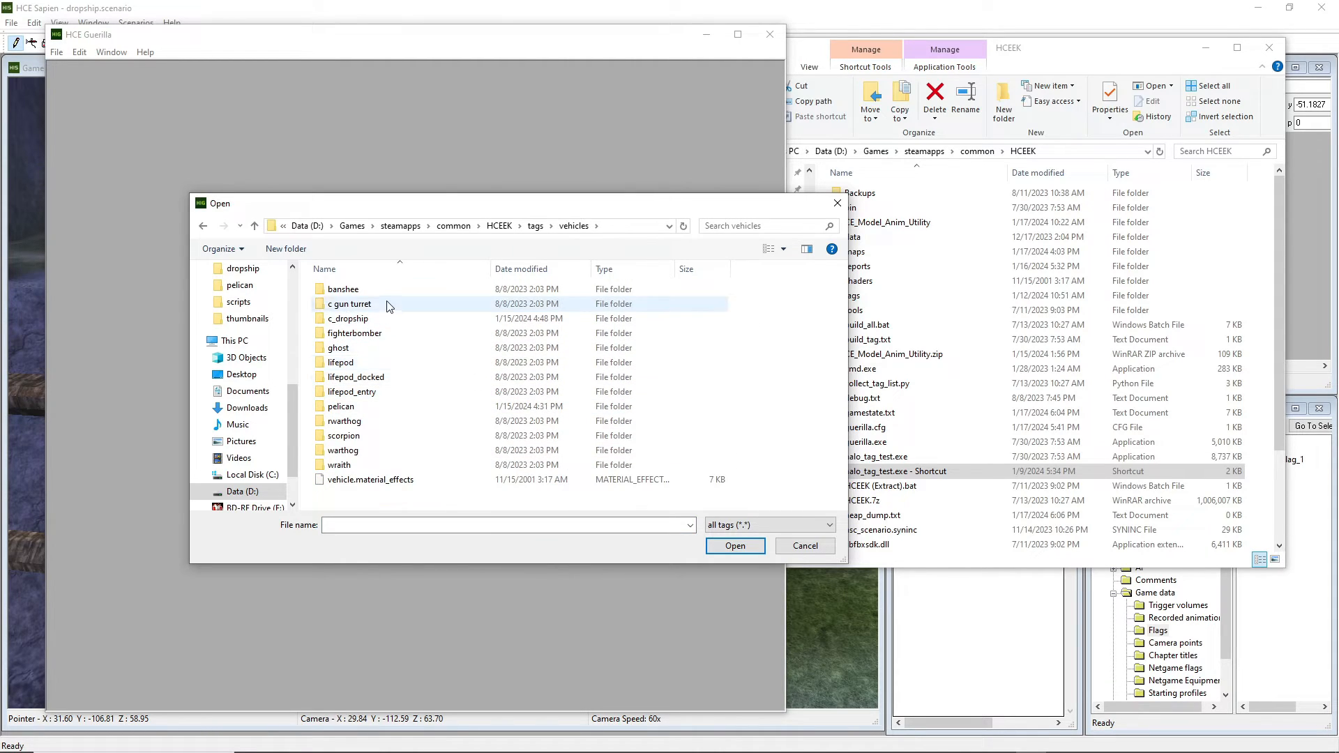
left_click(367, 410)
double_click(365, 408)
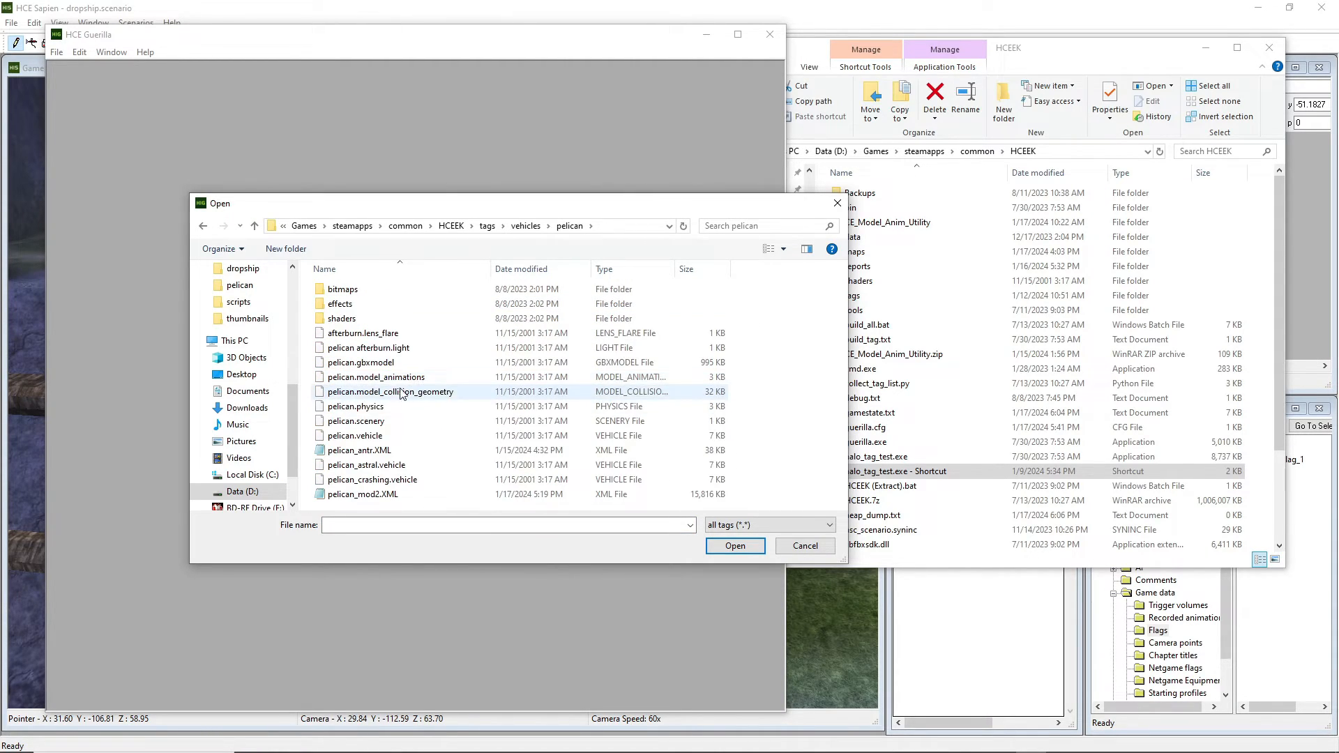
left_click(370, 437)
double_click(370, 437)
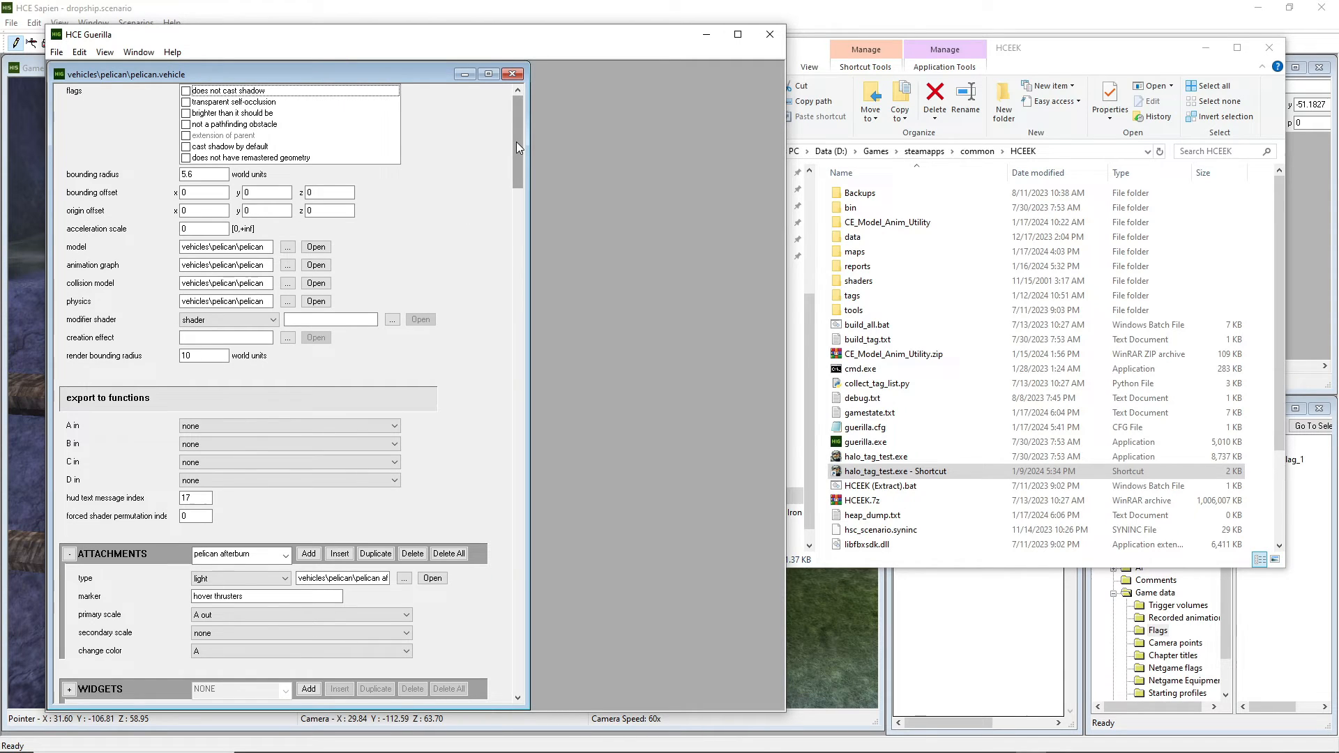
Browse the pelican.vehicle seat list, keeping driver selected, then close the tag and Guerilla.
left_click_drag(516, 141, 475, 496)
left_click(272, 258)
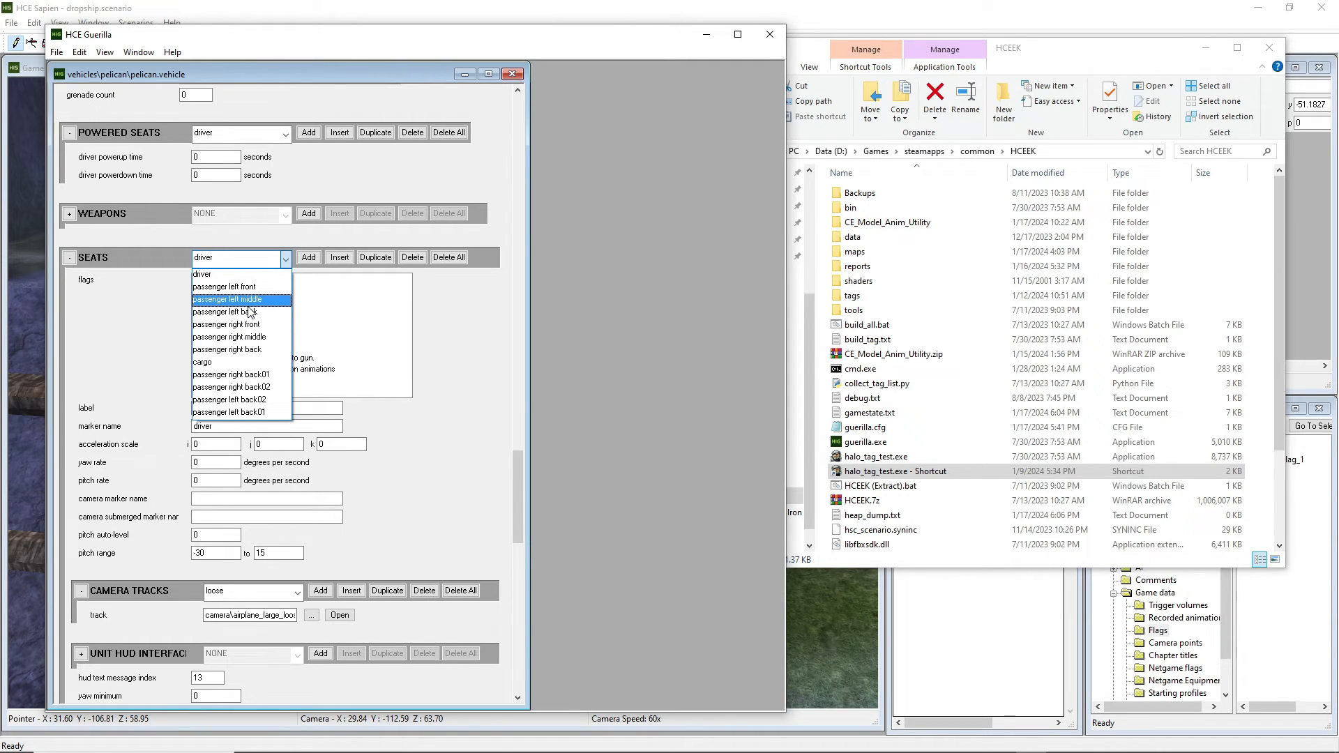
left_click(271, 262)
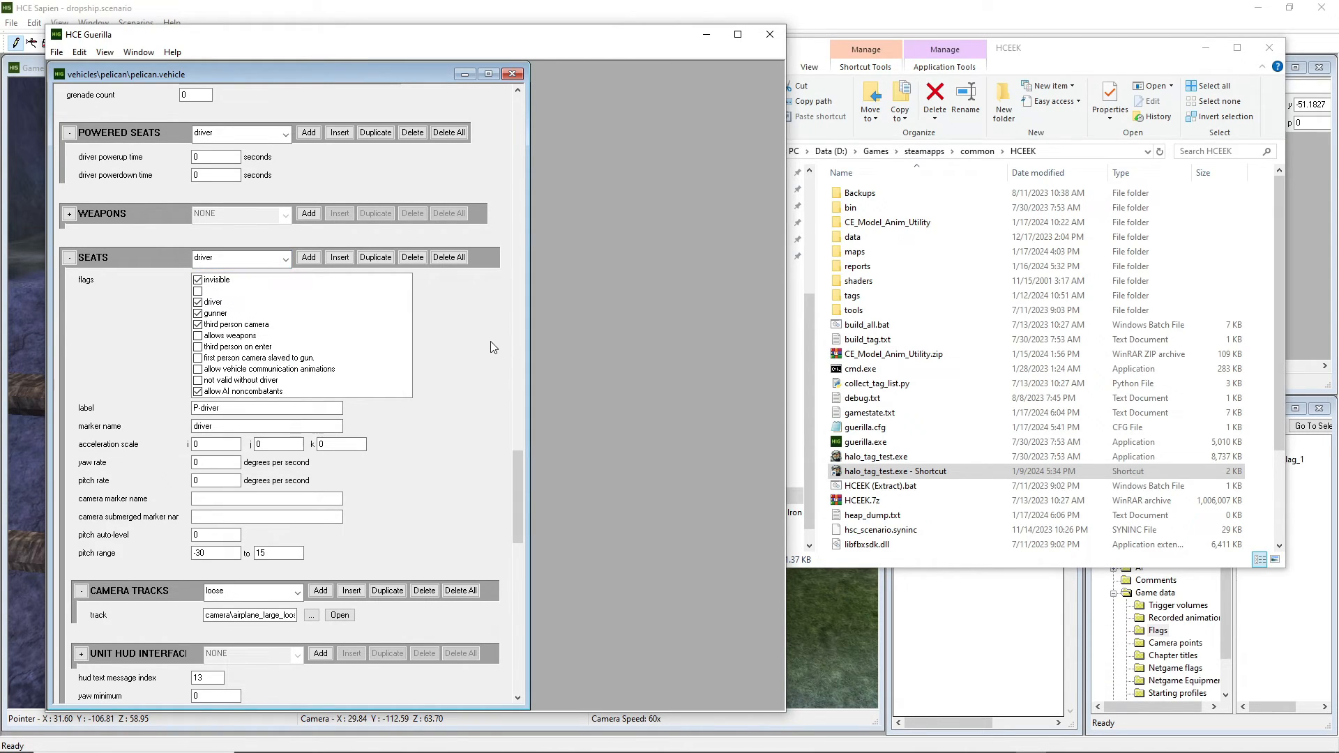
scroll(224, 262, "down", 4)
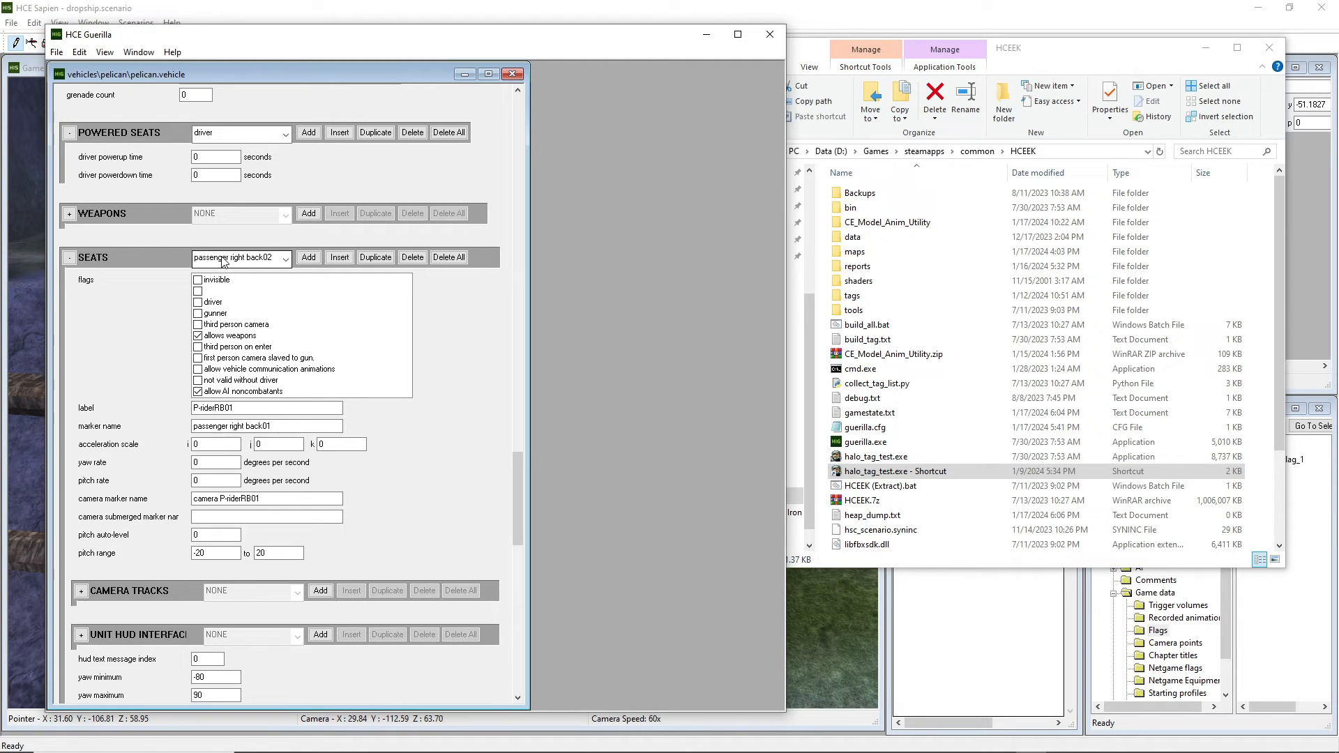
scroll(224, 262, "up", 4)
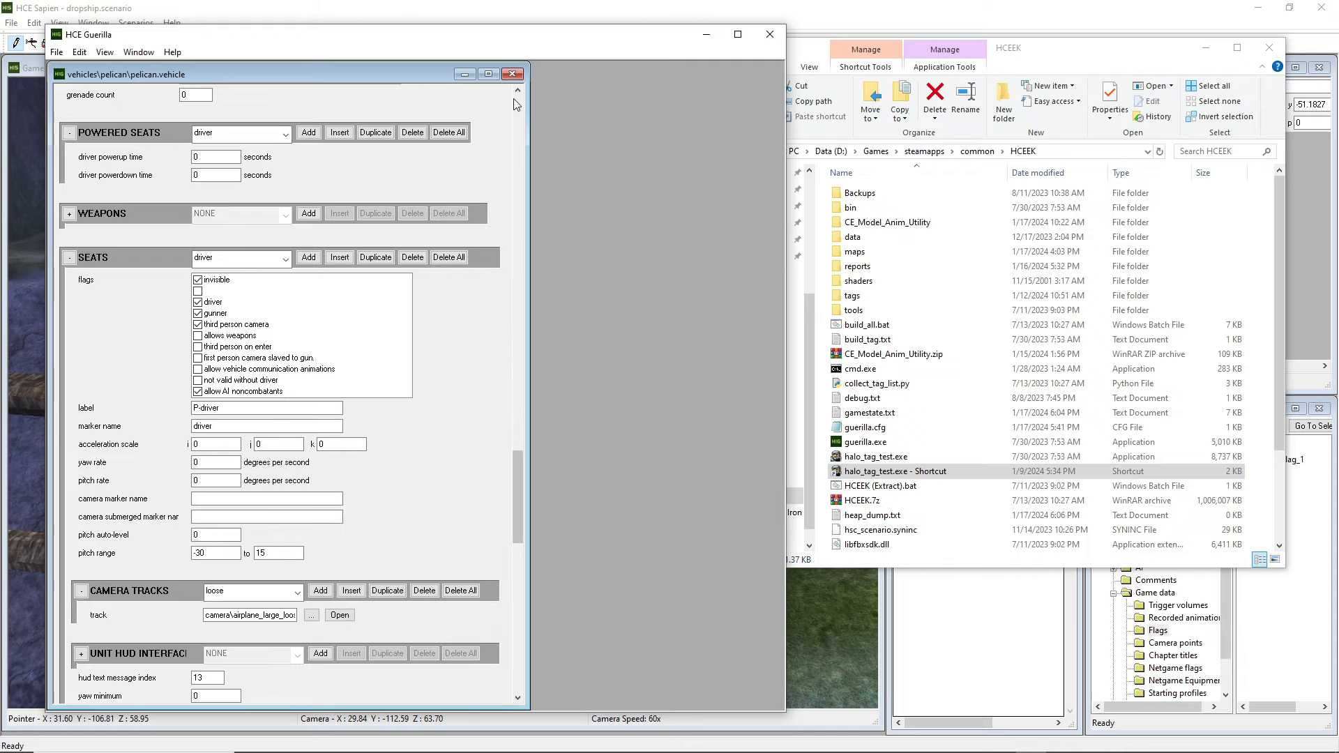
left_click(512, 74)
left_click(769, 34)
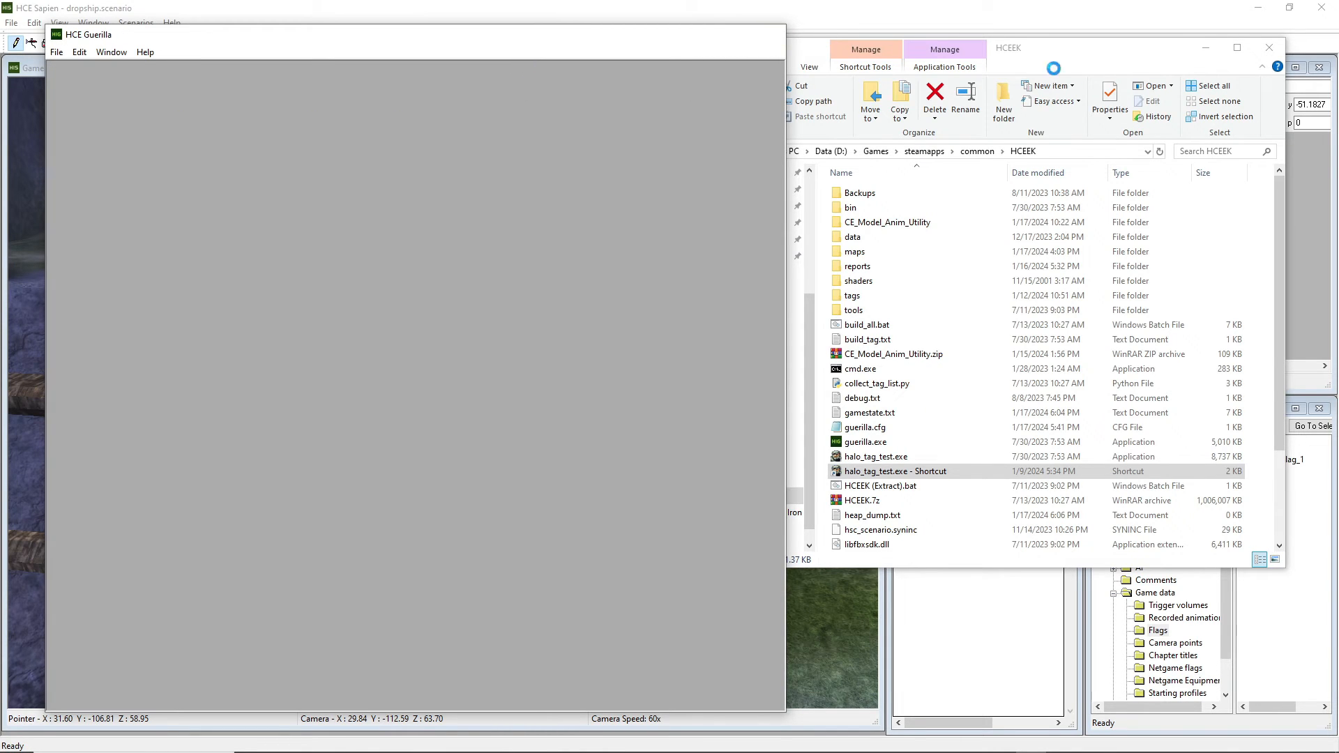
Move the file browser window aside, then close it to reveal Sapien.
left_click_drag(1087, 52, 680, 91)
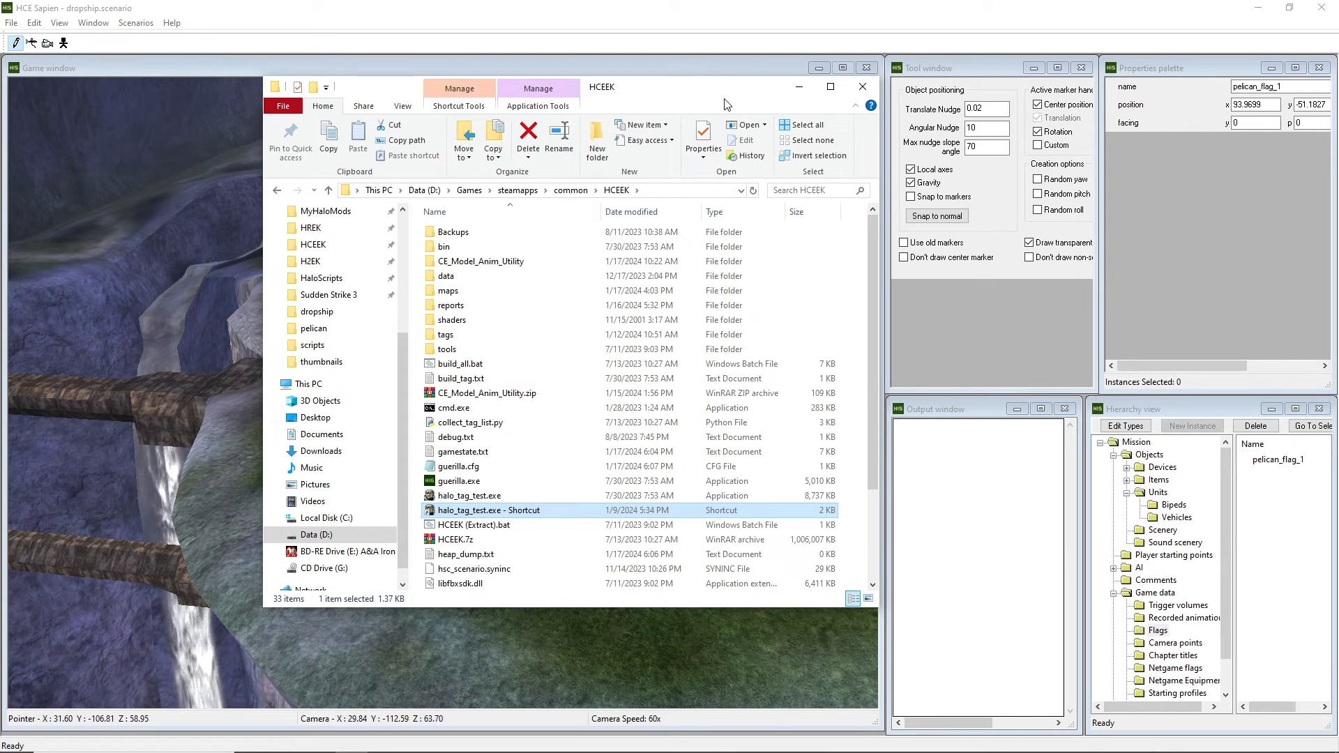
left_click_drag(694, 92, 696, 92)
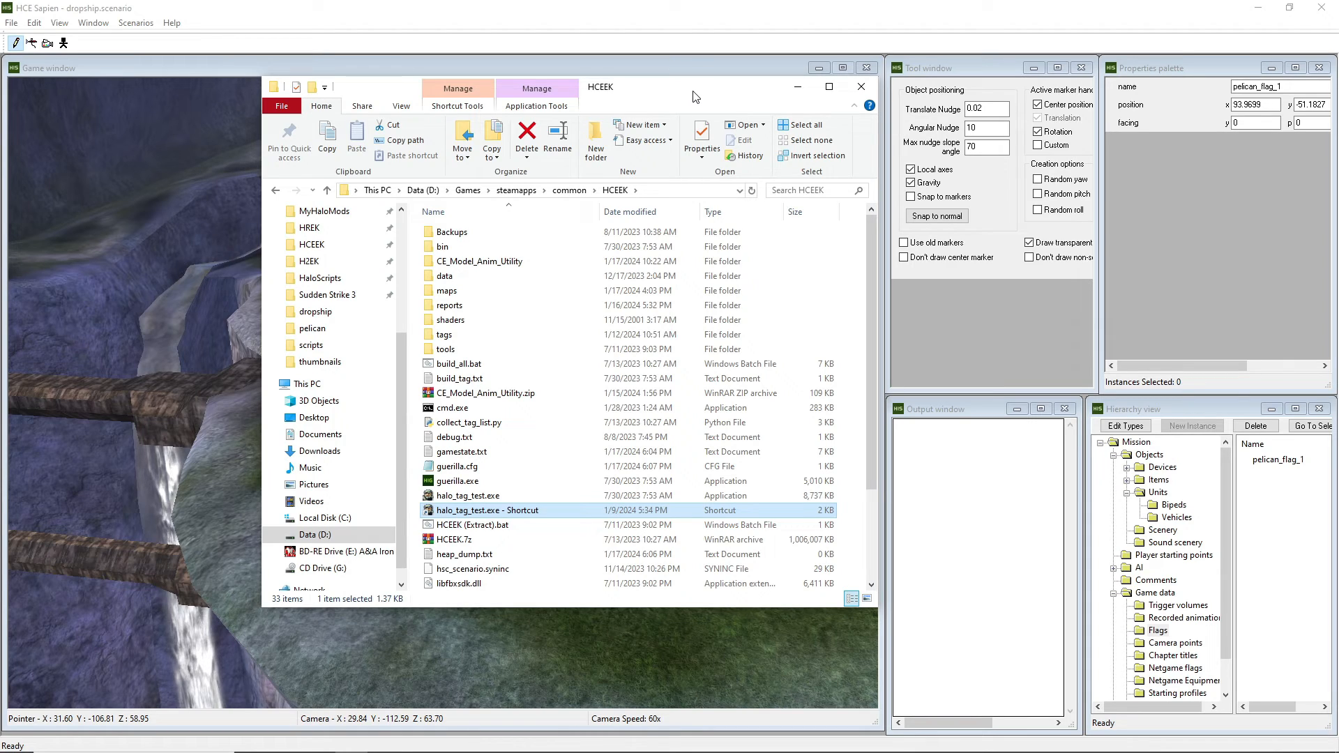
left_click_drag(694, 96, 694, 97)
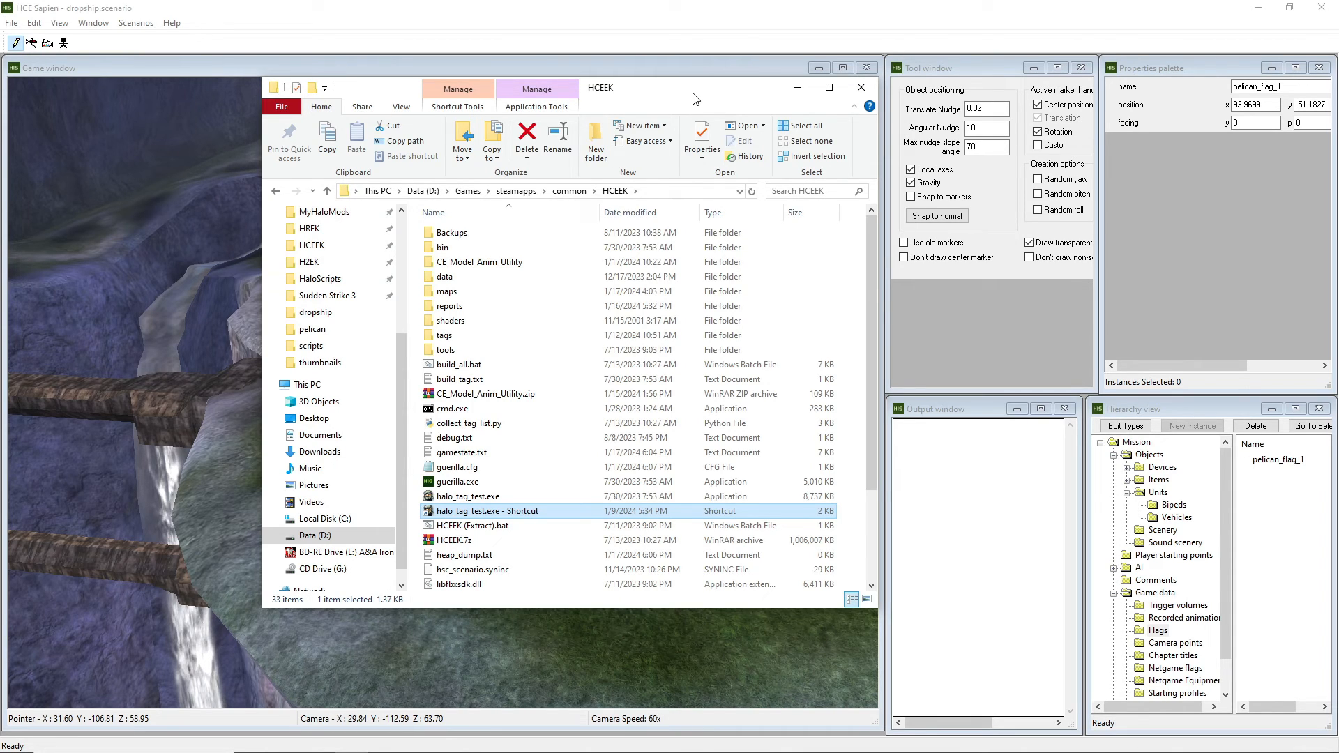
left_click_drag(692, 99, 694, 98)
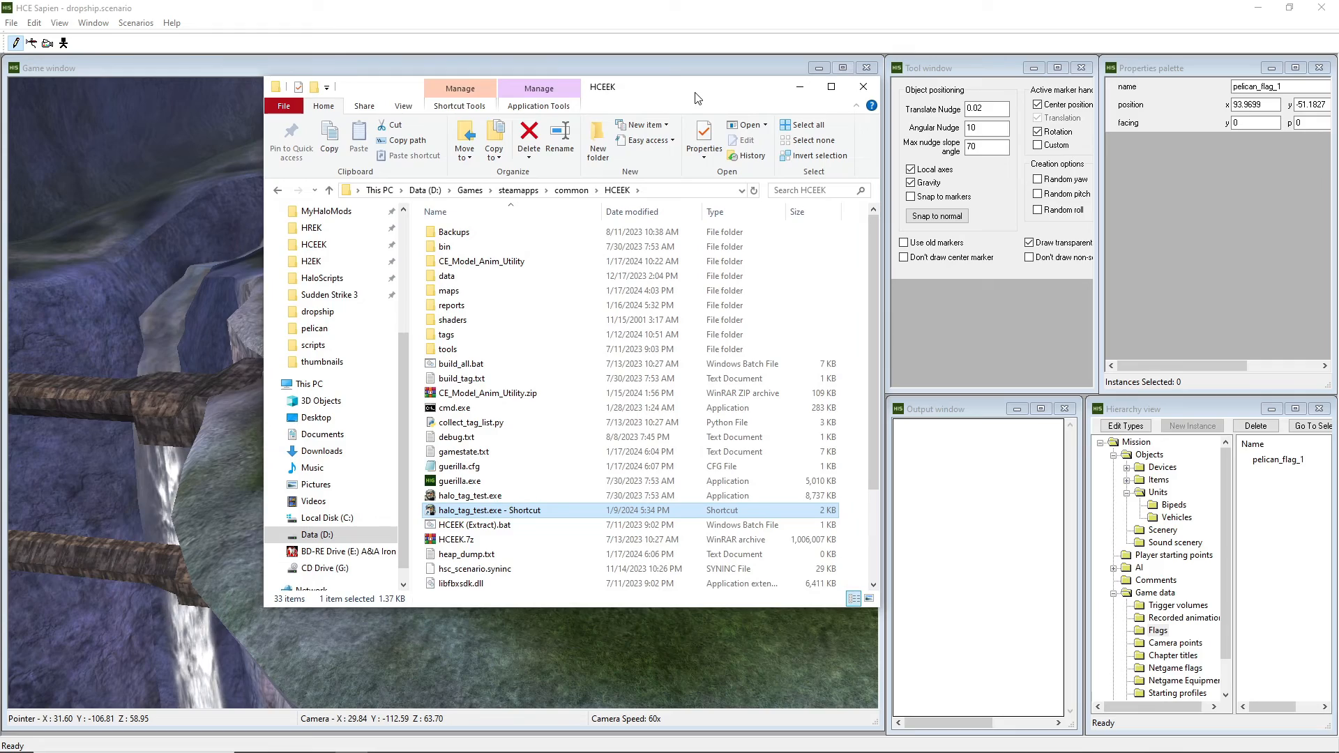
left_click(864, 87)
Fly the camera over the ledge and down into the waterfall canyon.
middle_click_drag(670, 279, 692, 214)
key("a")
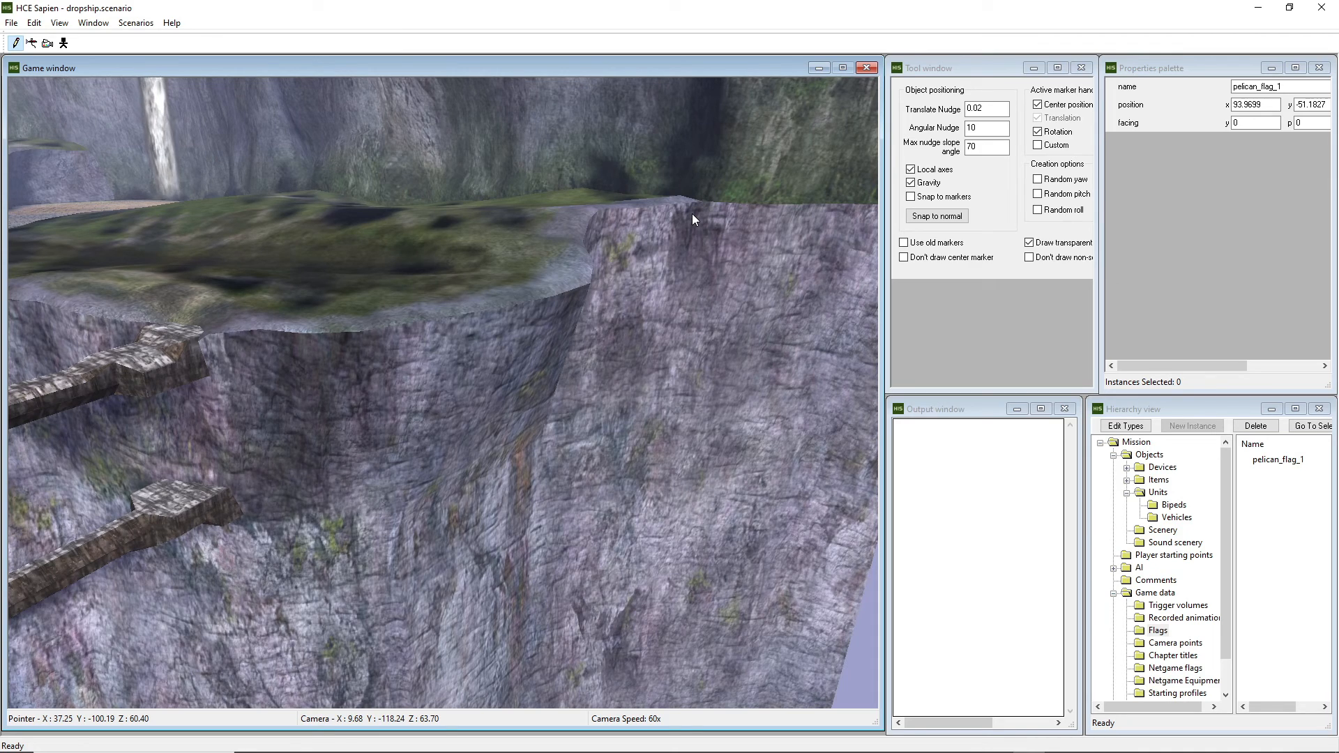
key("a")
middle_click_drag(591, 275, 487, 282)
key("w")
key("r")
key("r")
key("d")
key("a")
key("f")
key("f")
key("w")
key("r")
key("w")
key("f")
key("a")
key("f")
key("w")
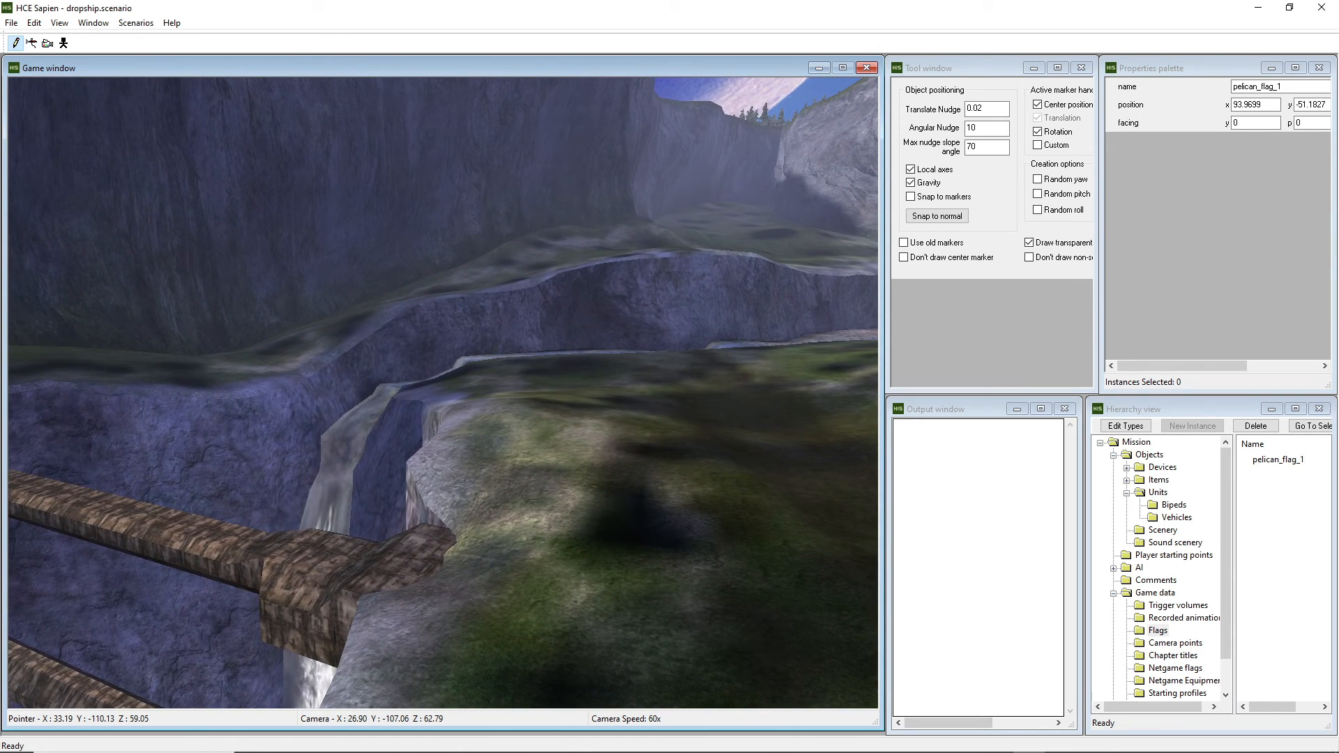
Survey the cliff and grassy hilltop, then look back over the canyon floor.
middle_click_drag(486, 282, 566, 282)
key("r")
key("f")
key("a")
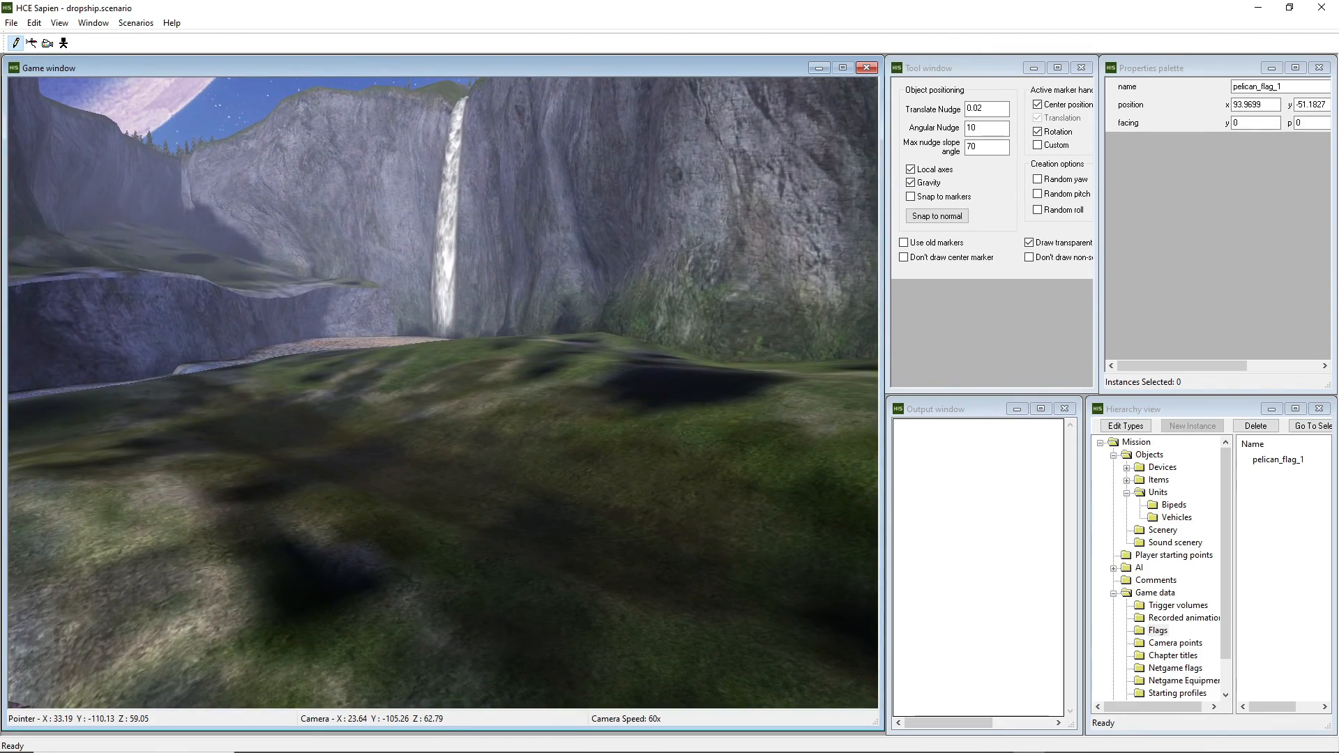
key("r")
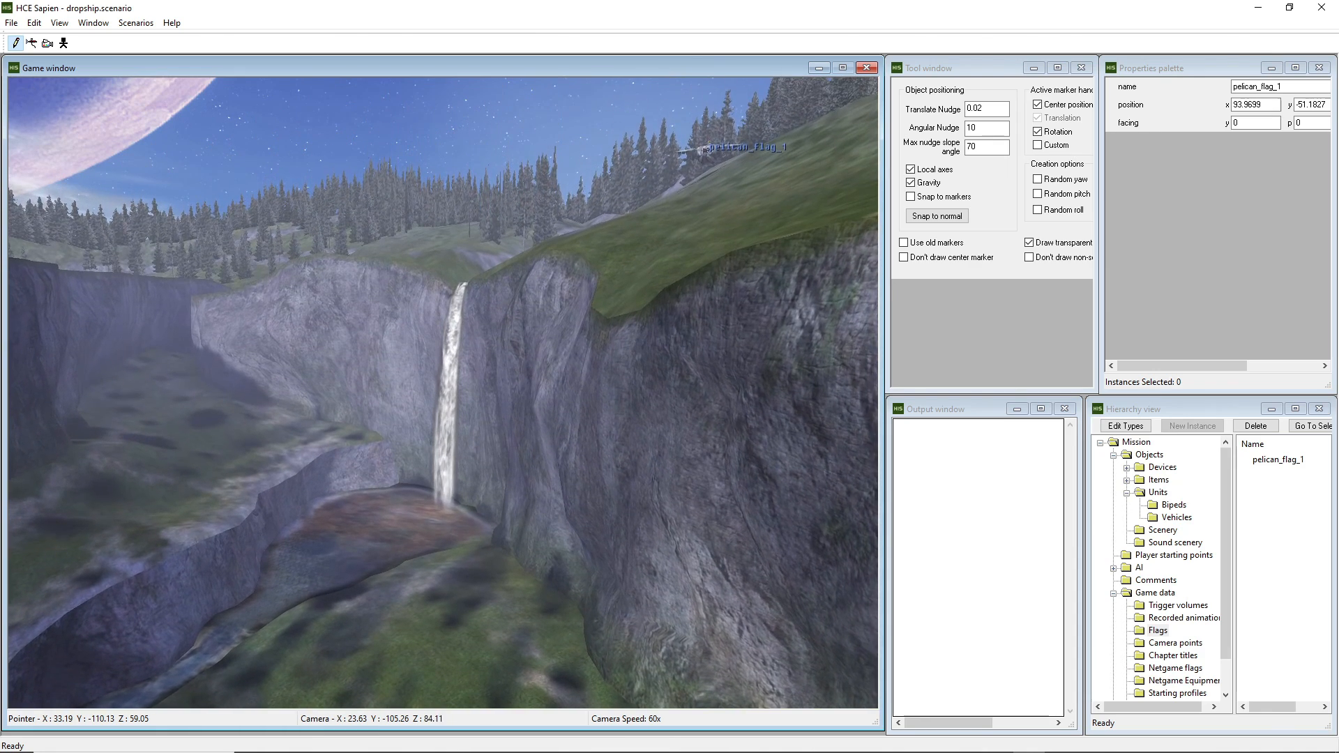
key("d")
key("f")
key("a")
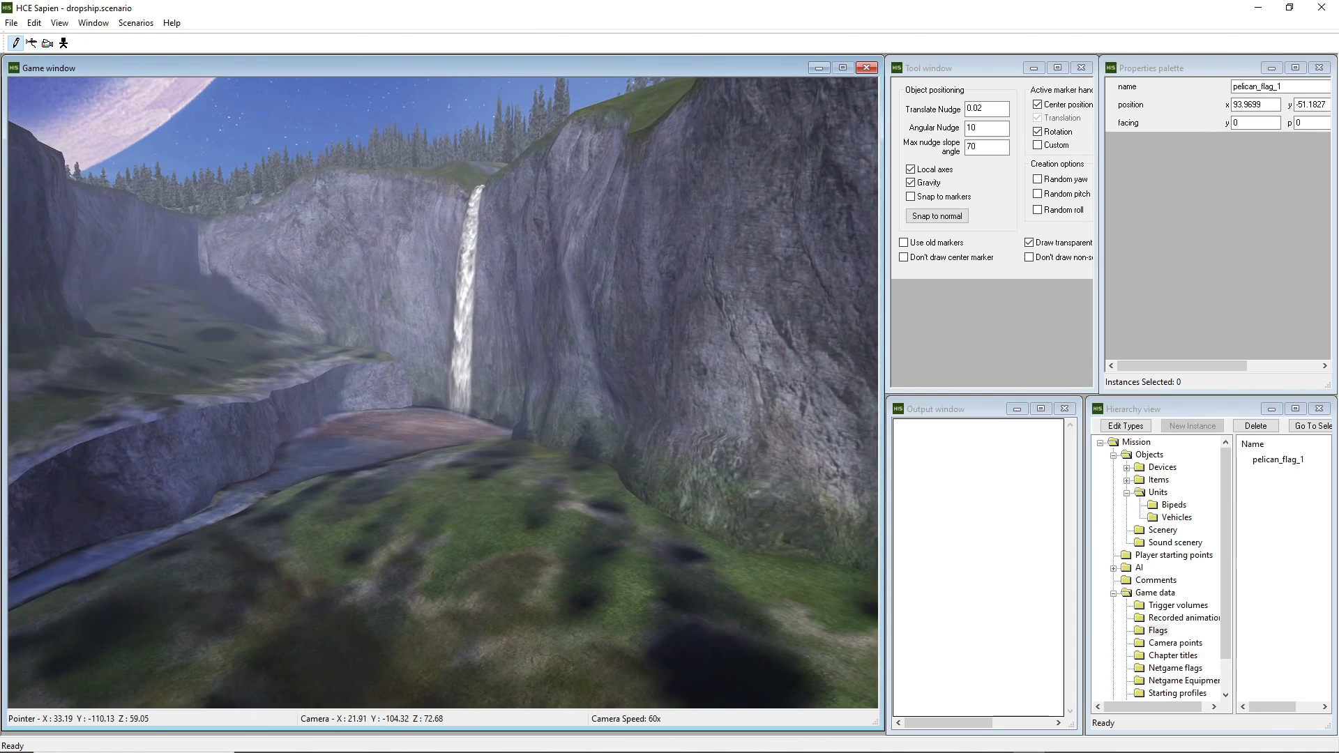
middle_click_drag(597, 276, 597, 282)
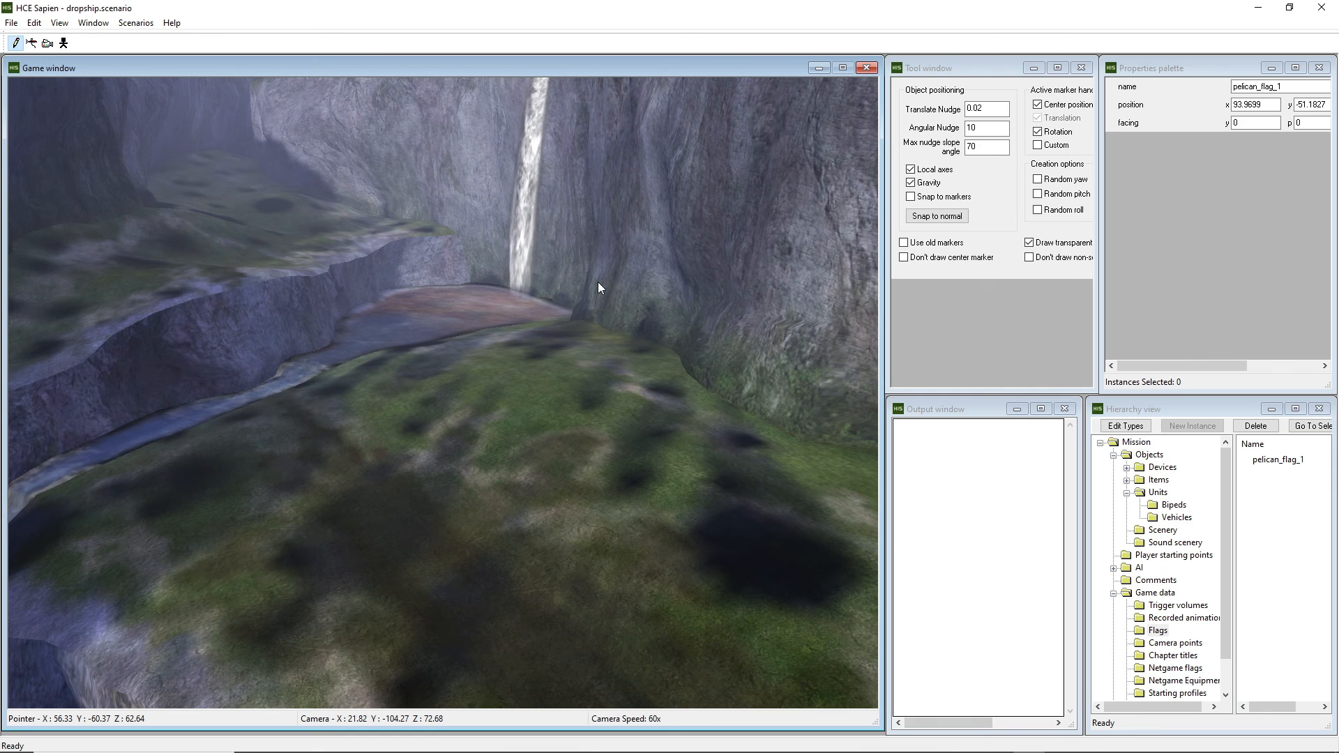
middle_click_drag(597, 282, 550, 281)
key("s")
key("f")
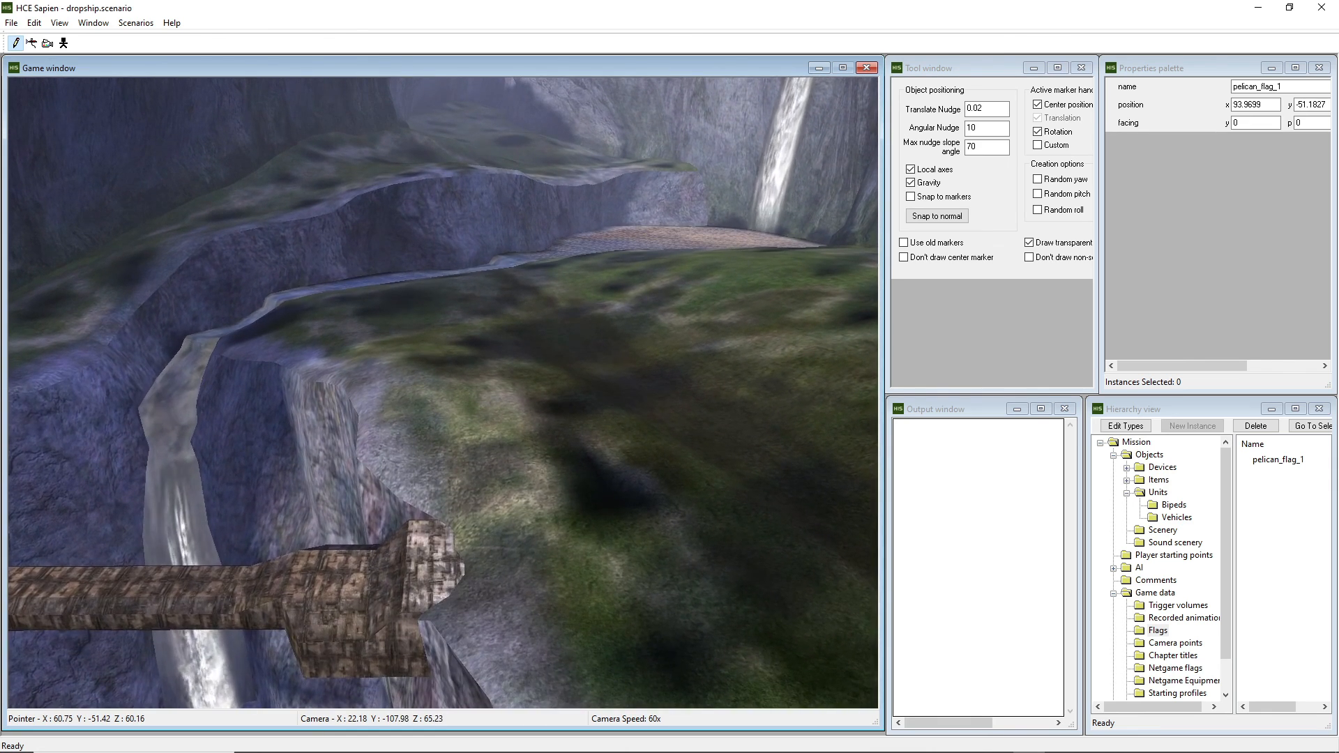
key("w")
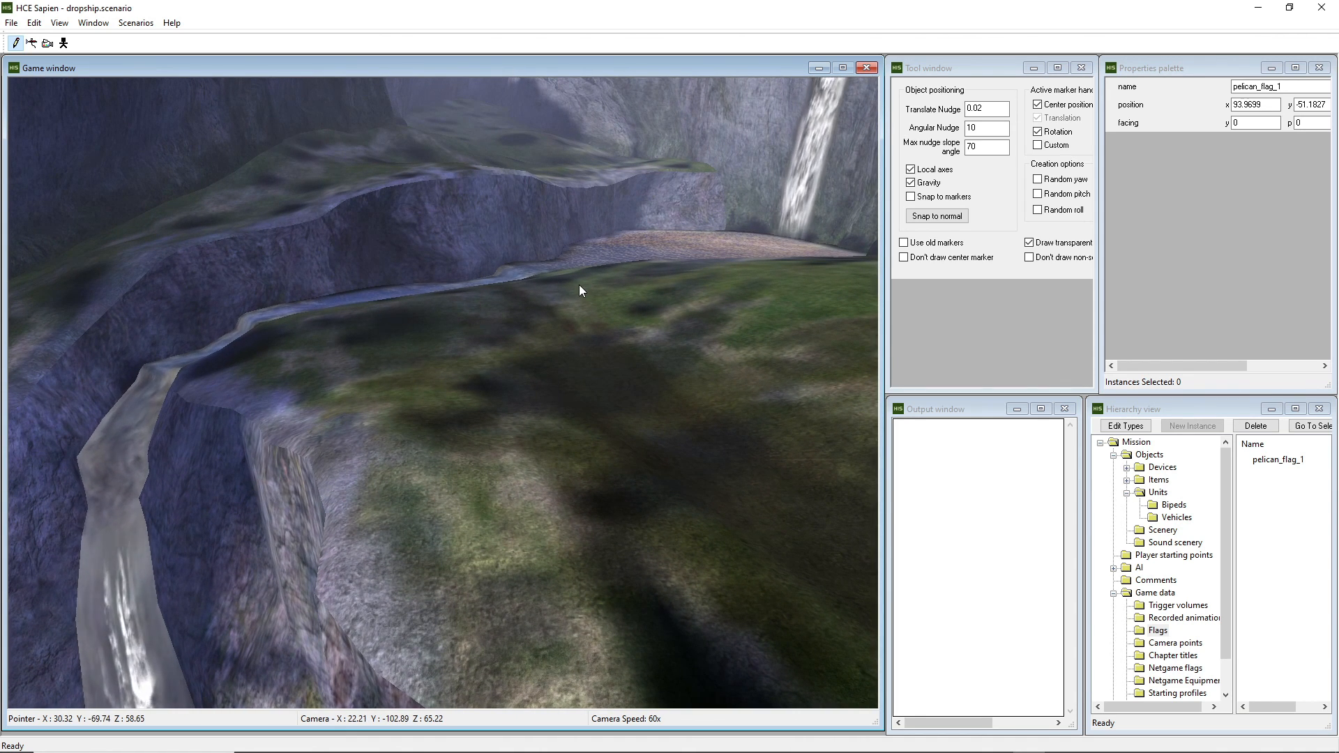